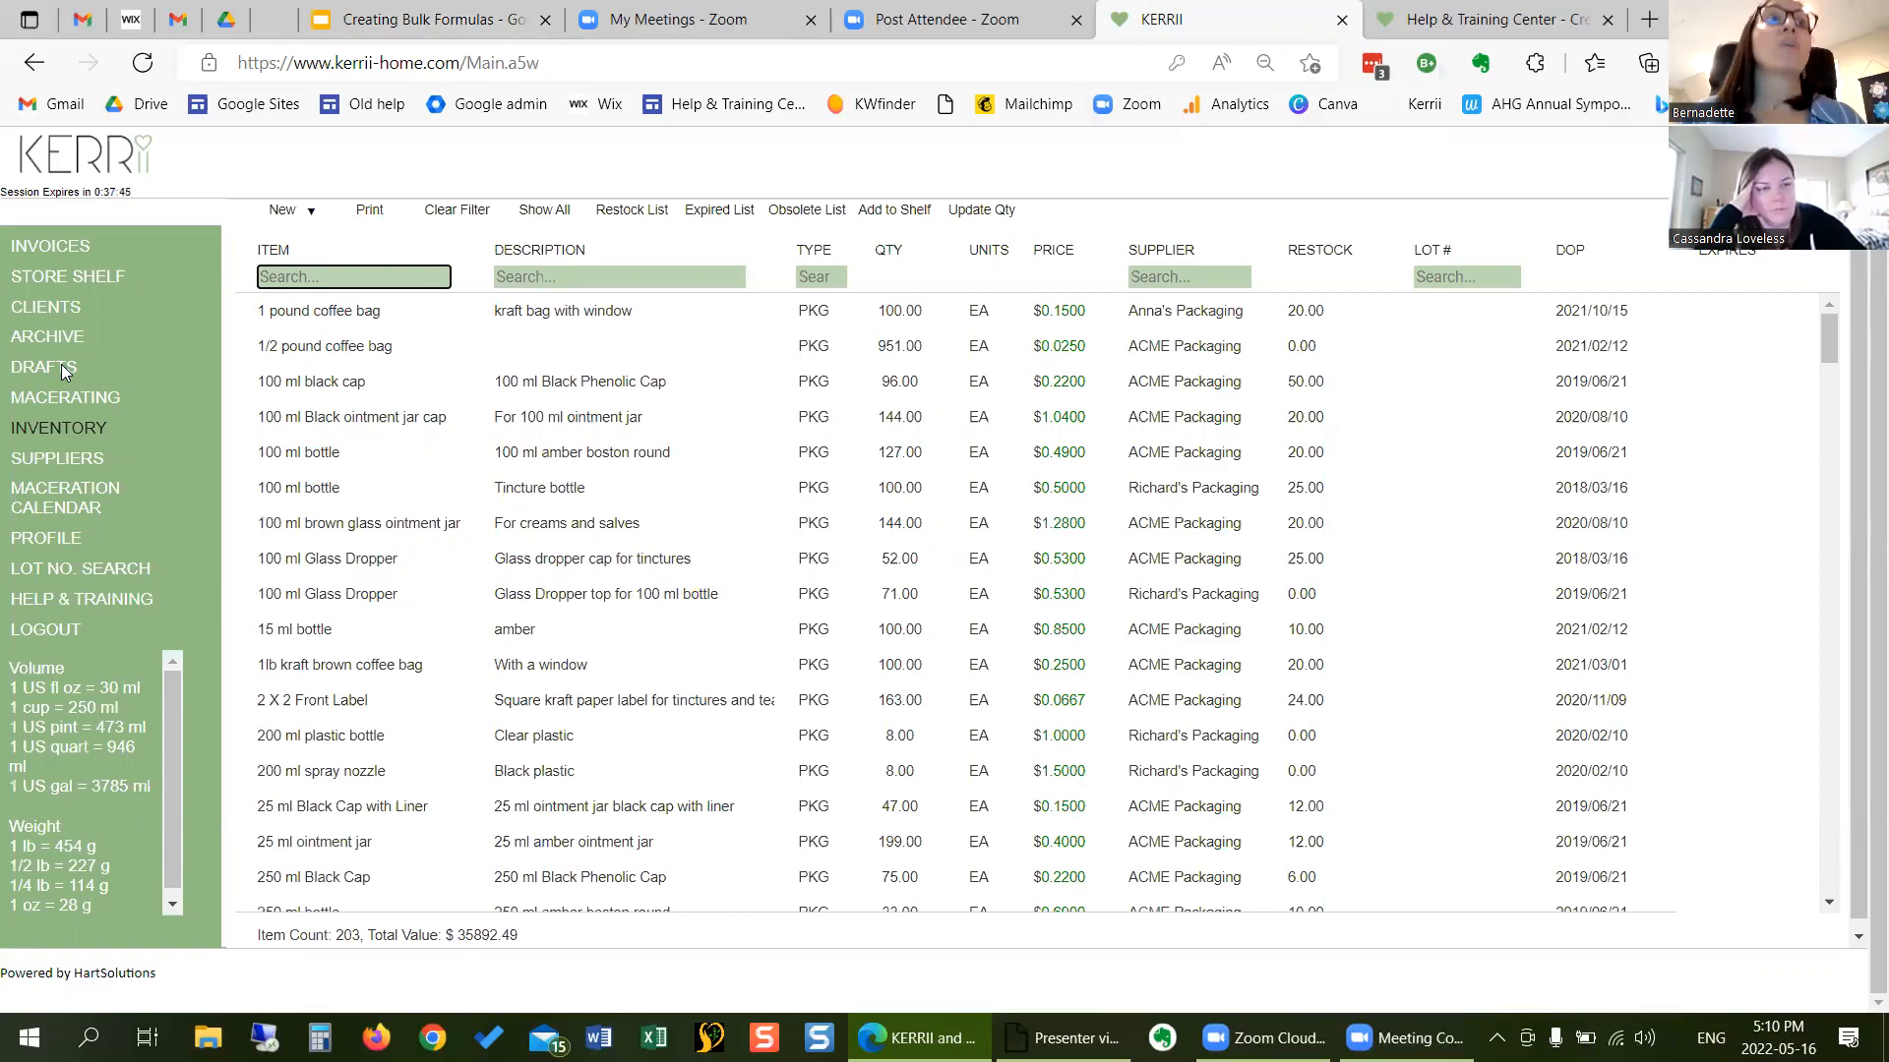
- Create a new bulk formula in the drafts named "Feel good tea" with a batch quantity of 10
{"action": "left_click", "coordinate": [61, 364]}
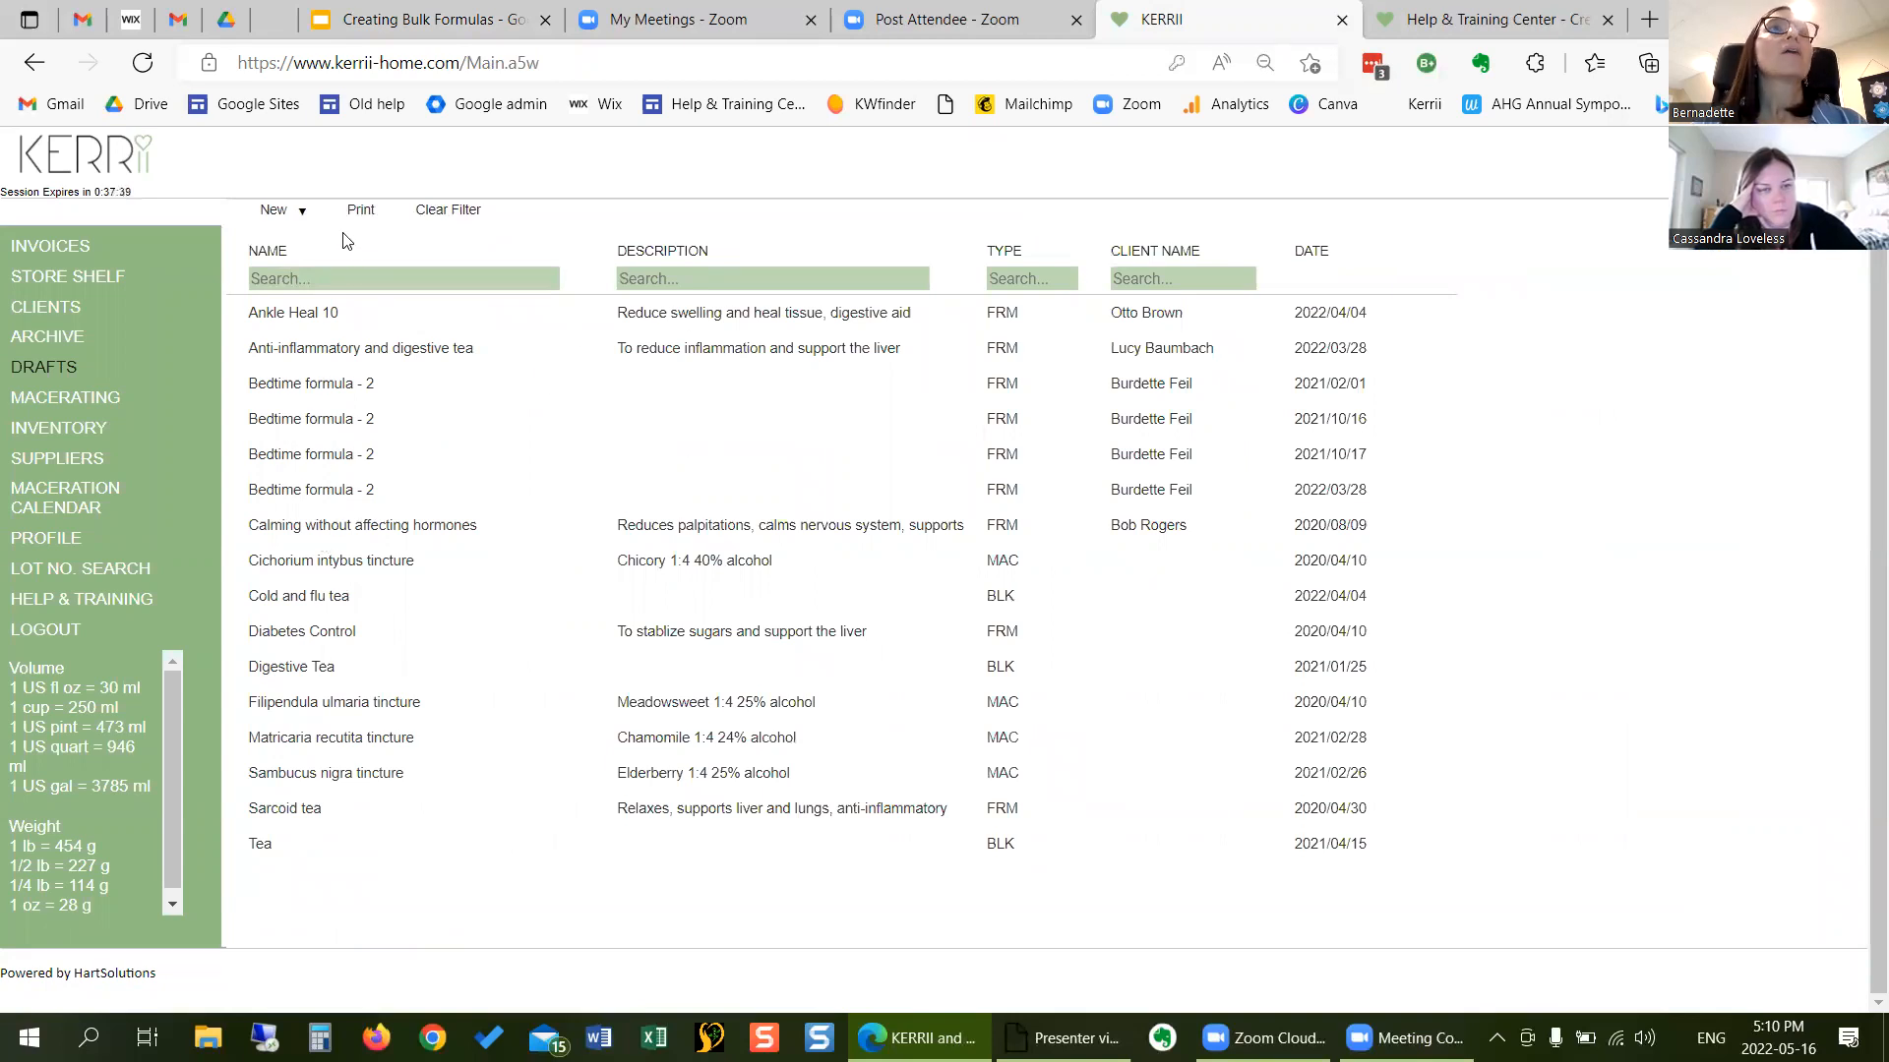
{"action": "left_click", "coordinate": [298, 211]}
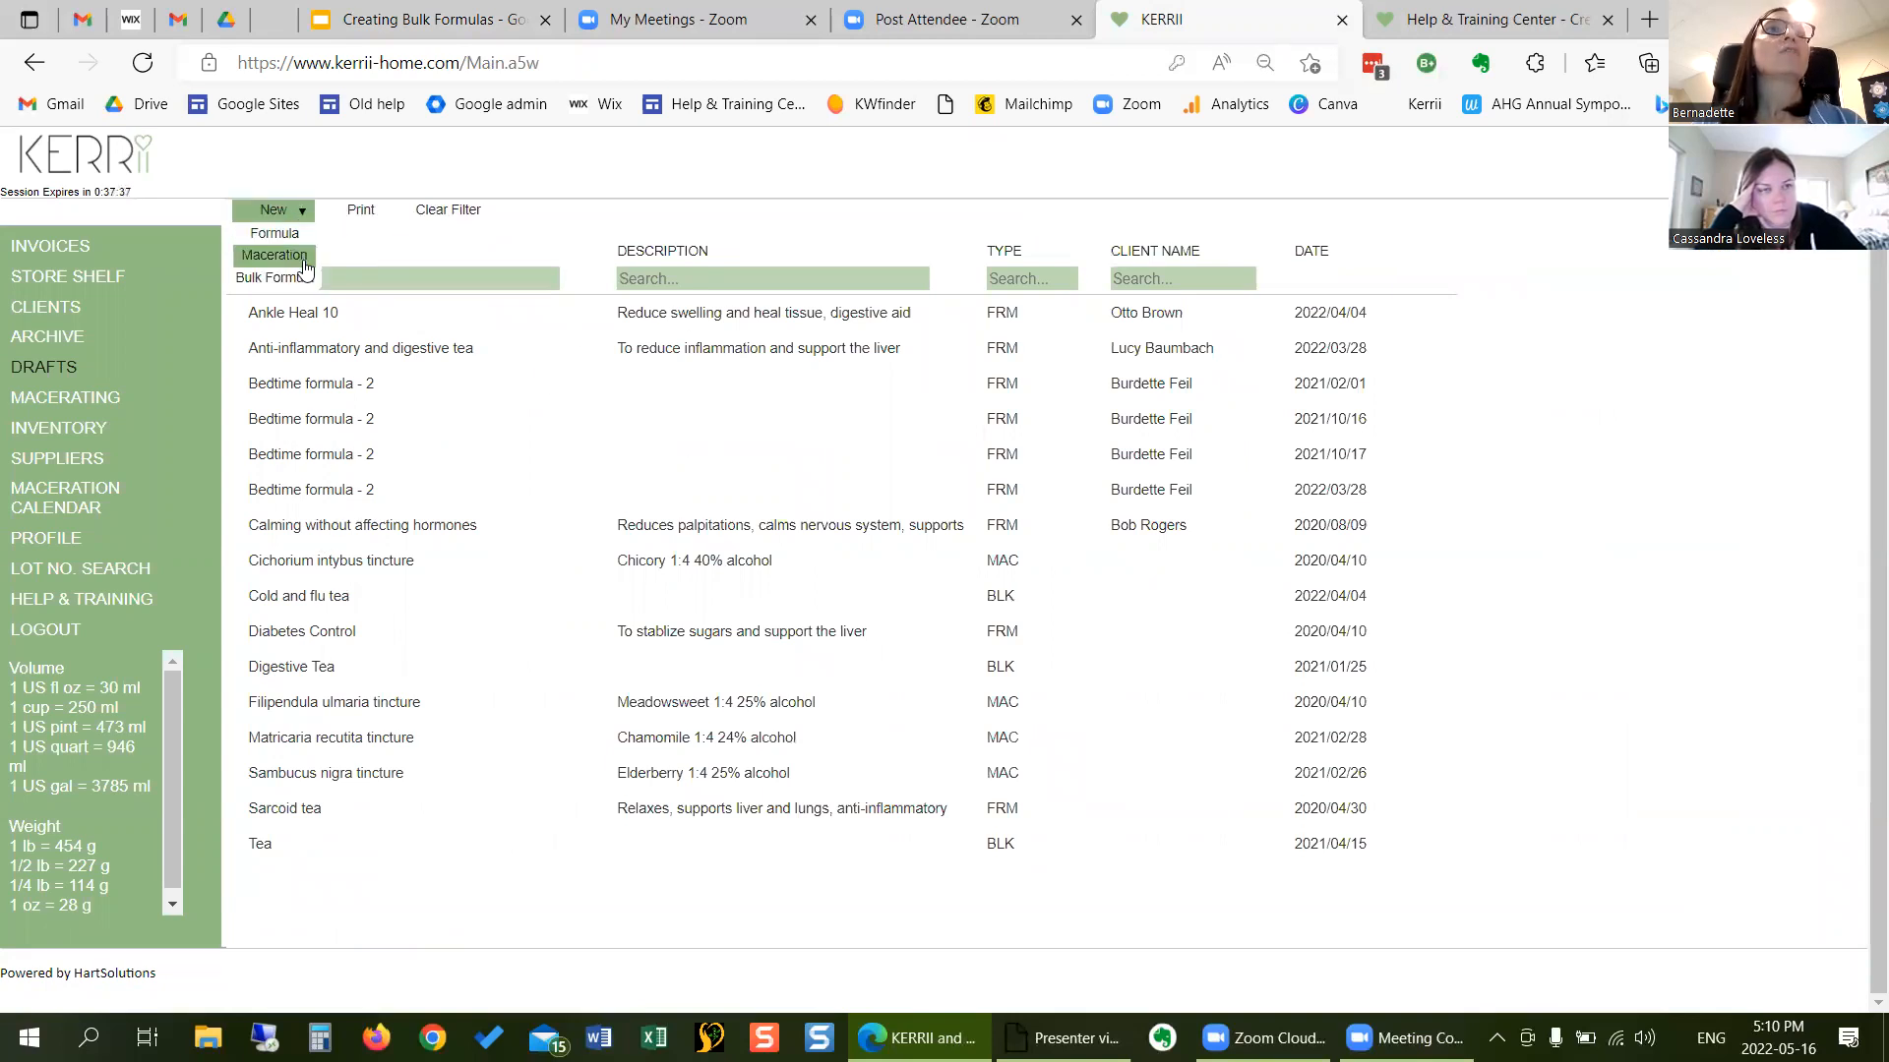
{"action": "left_click", "coordinate": [306, 281]}
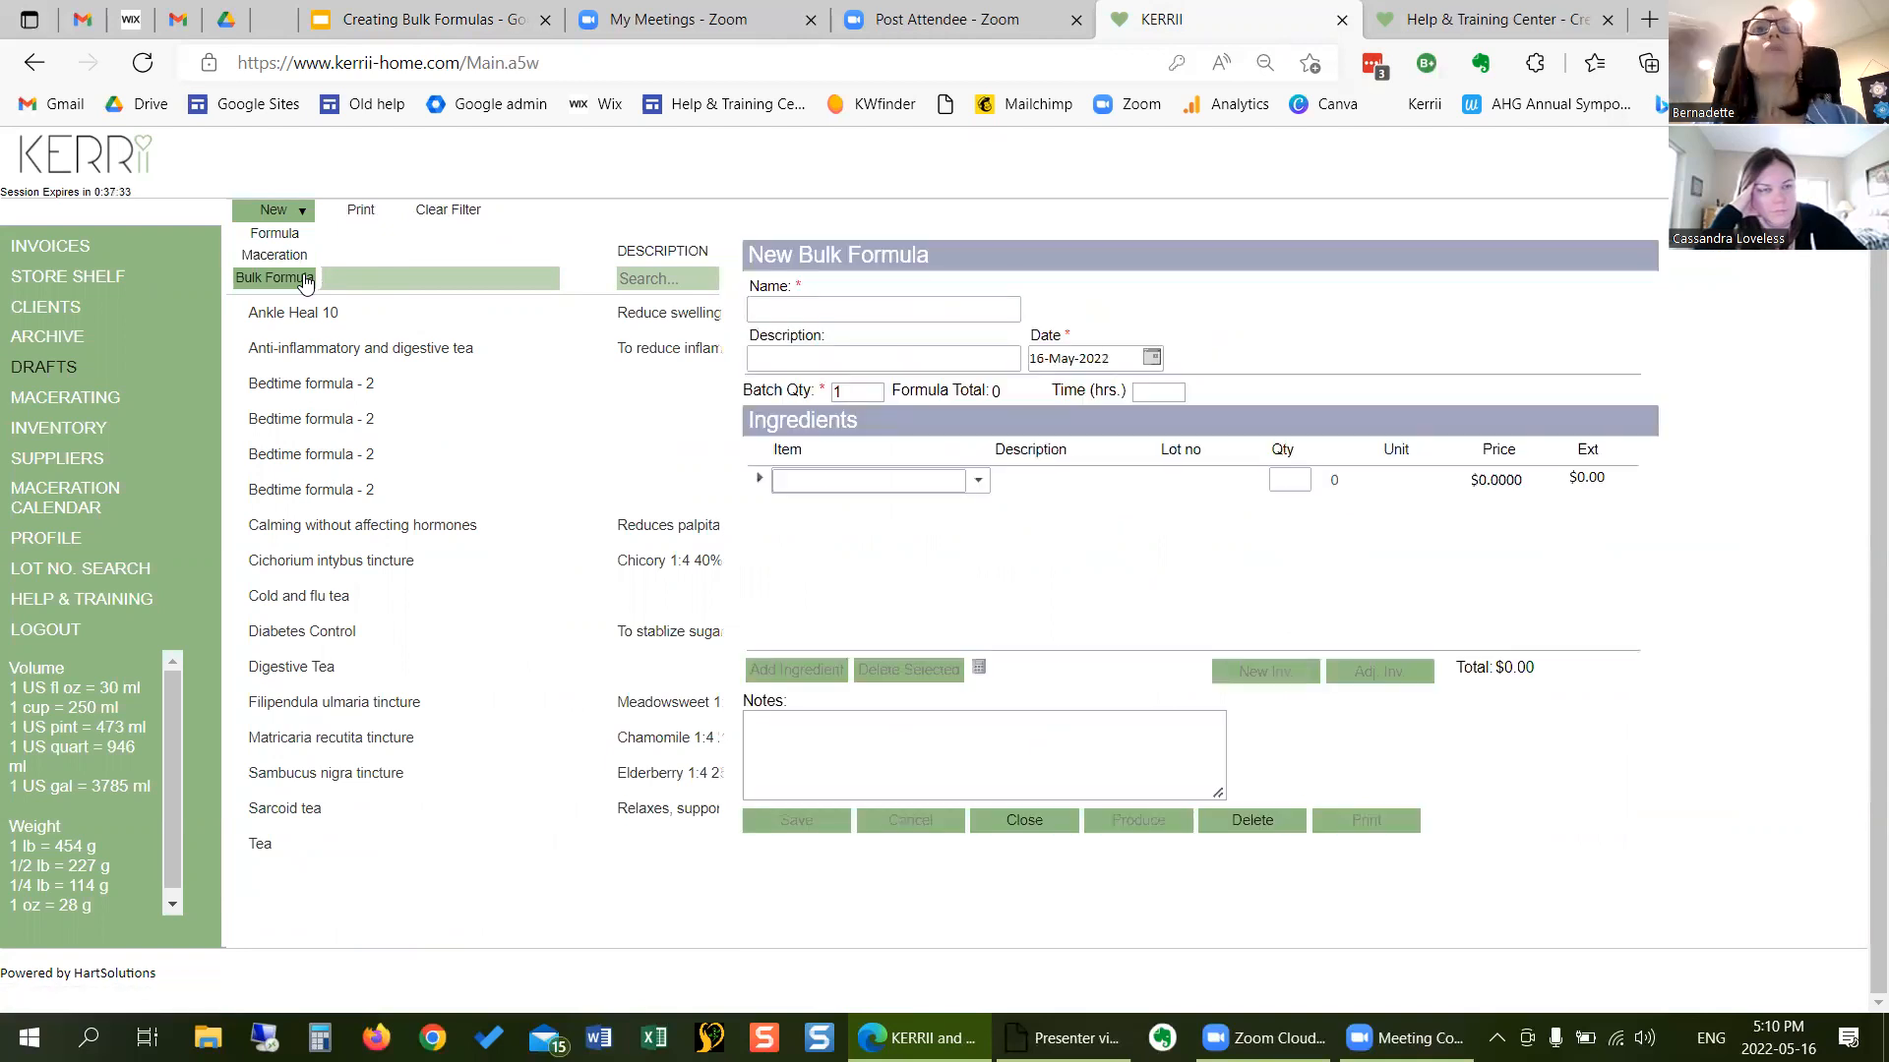
{"action": "left_click", "coordinate": [810, 306]}
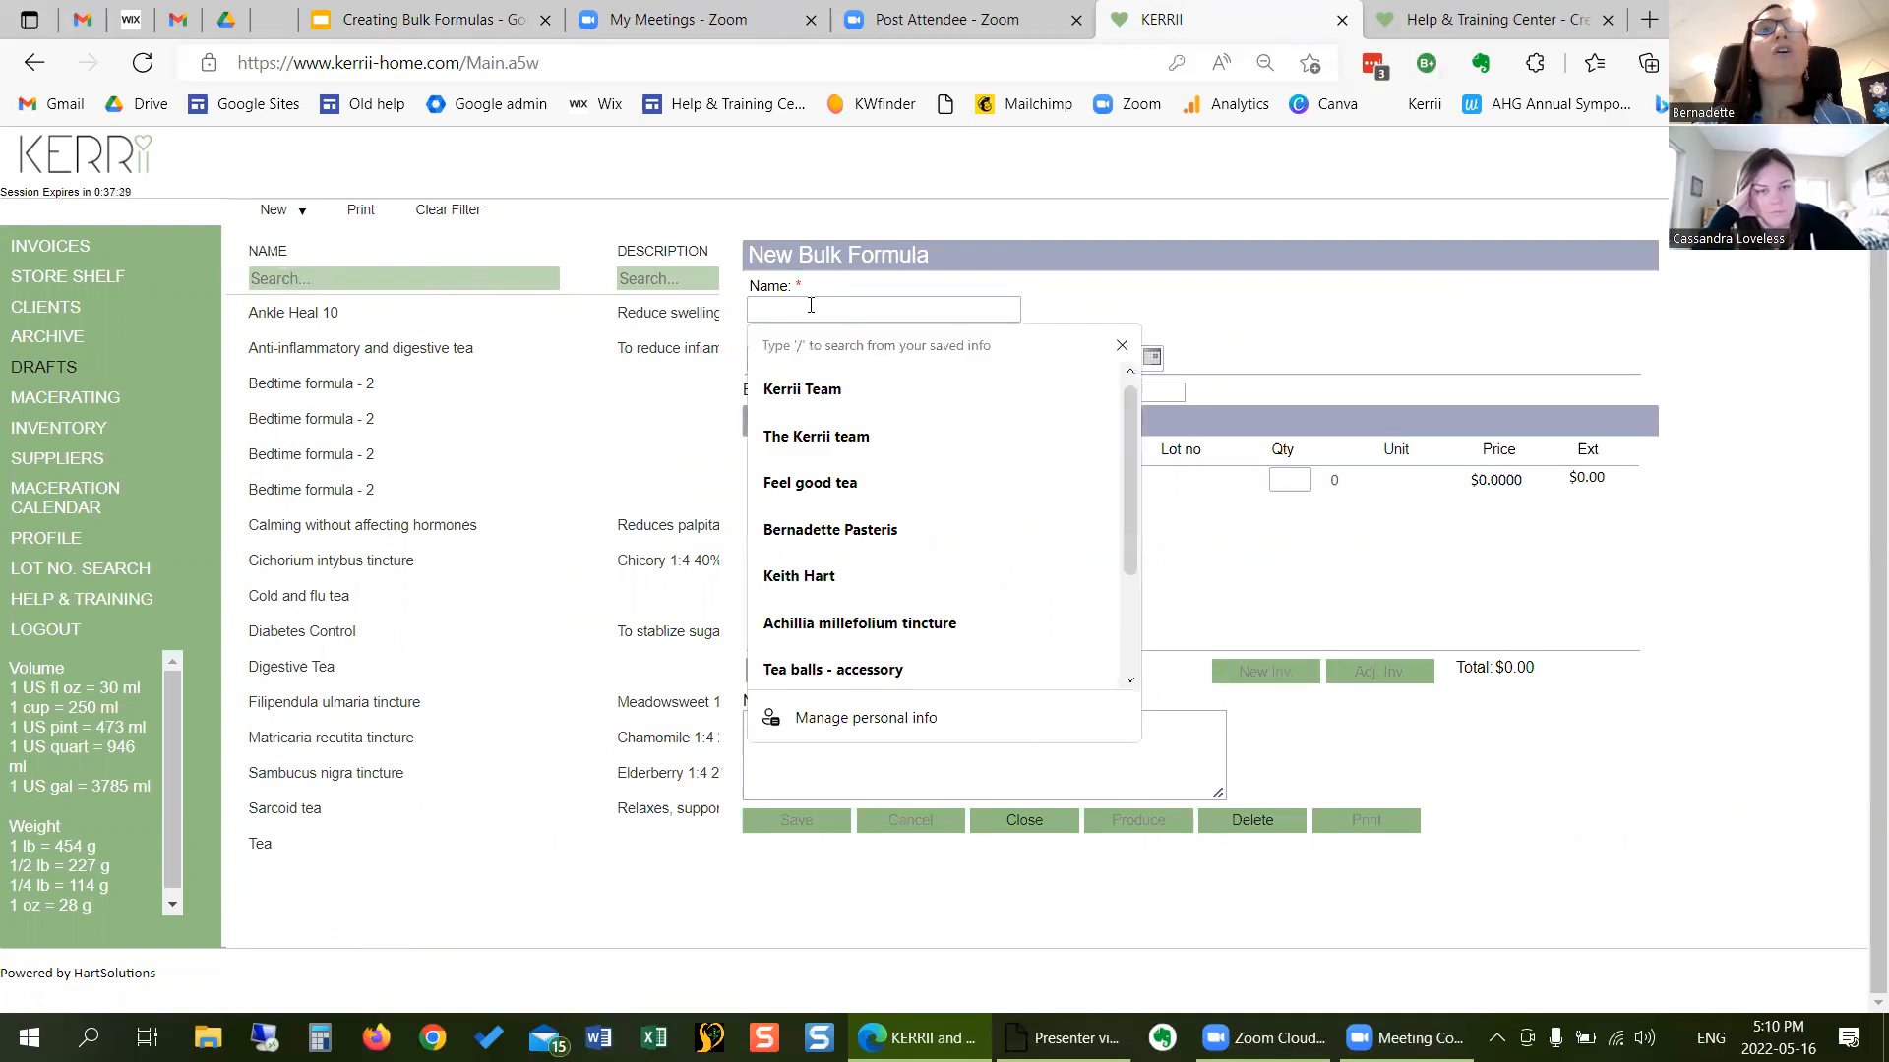
{"action": "type", "text": "Feel good tea"}
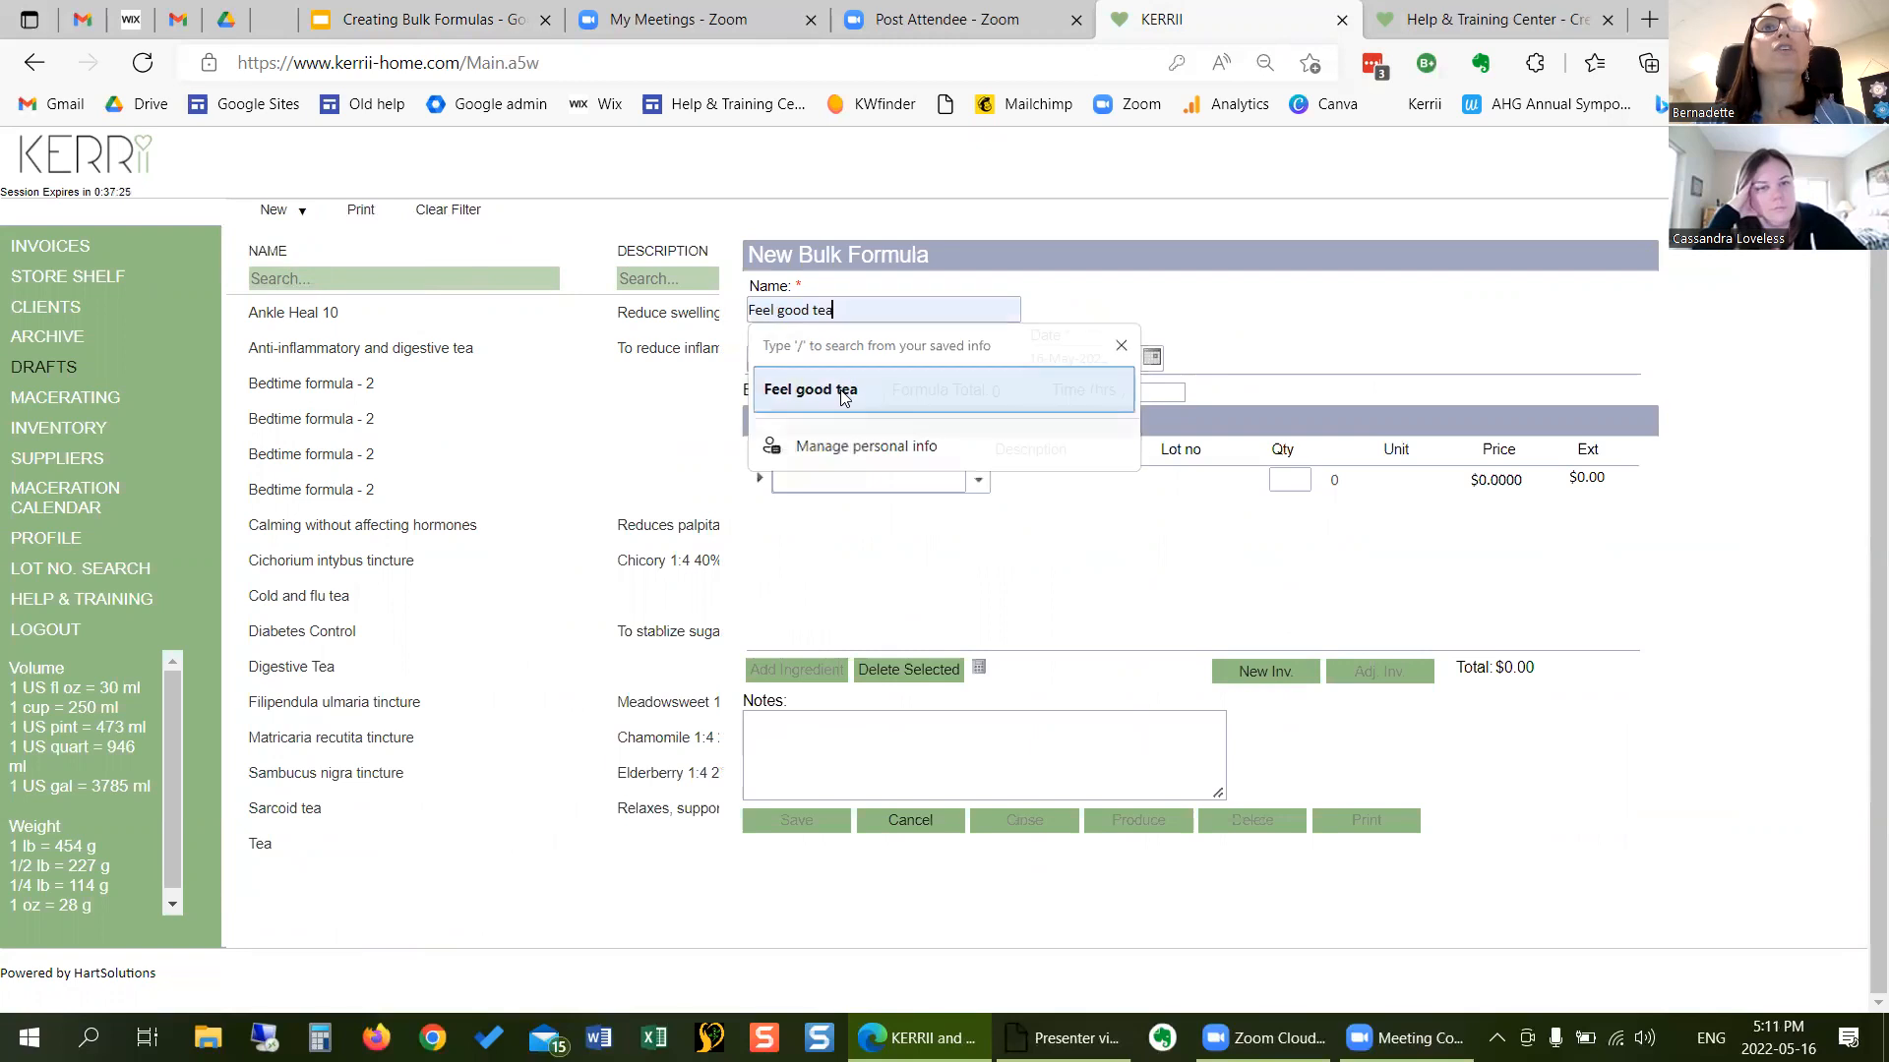
{"action": "left_click", "coordinate": [836, 390]}
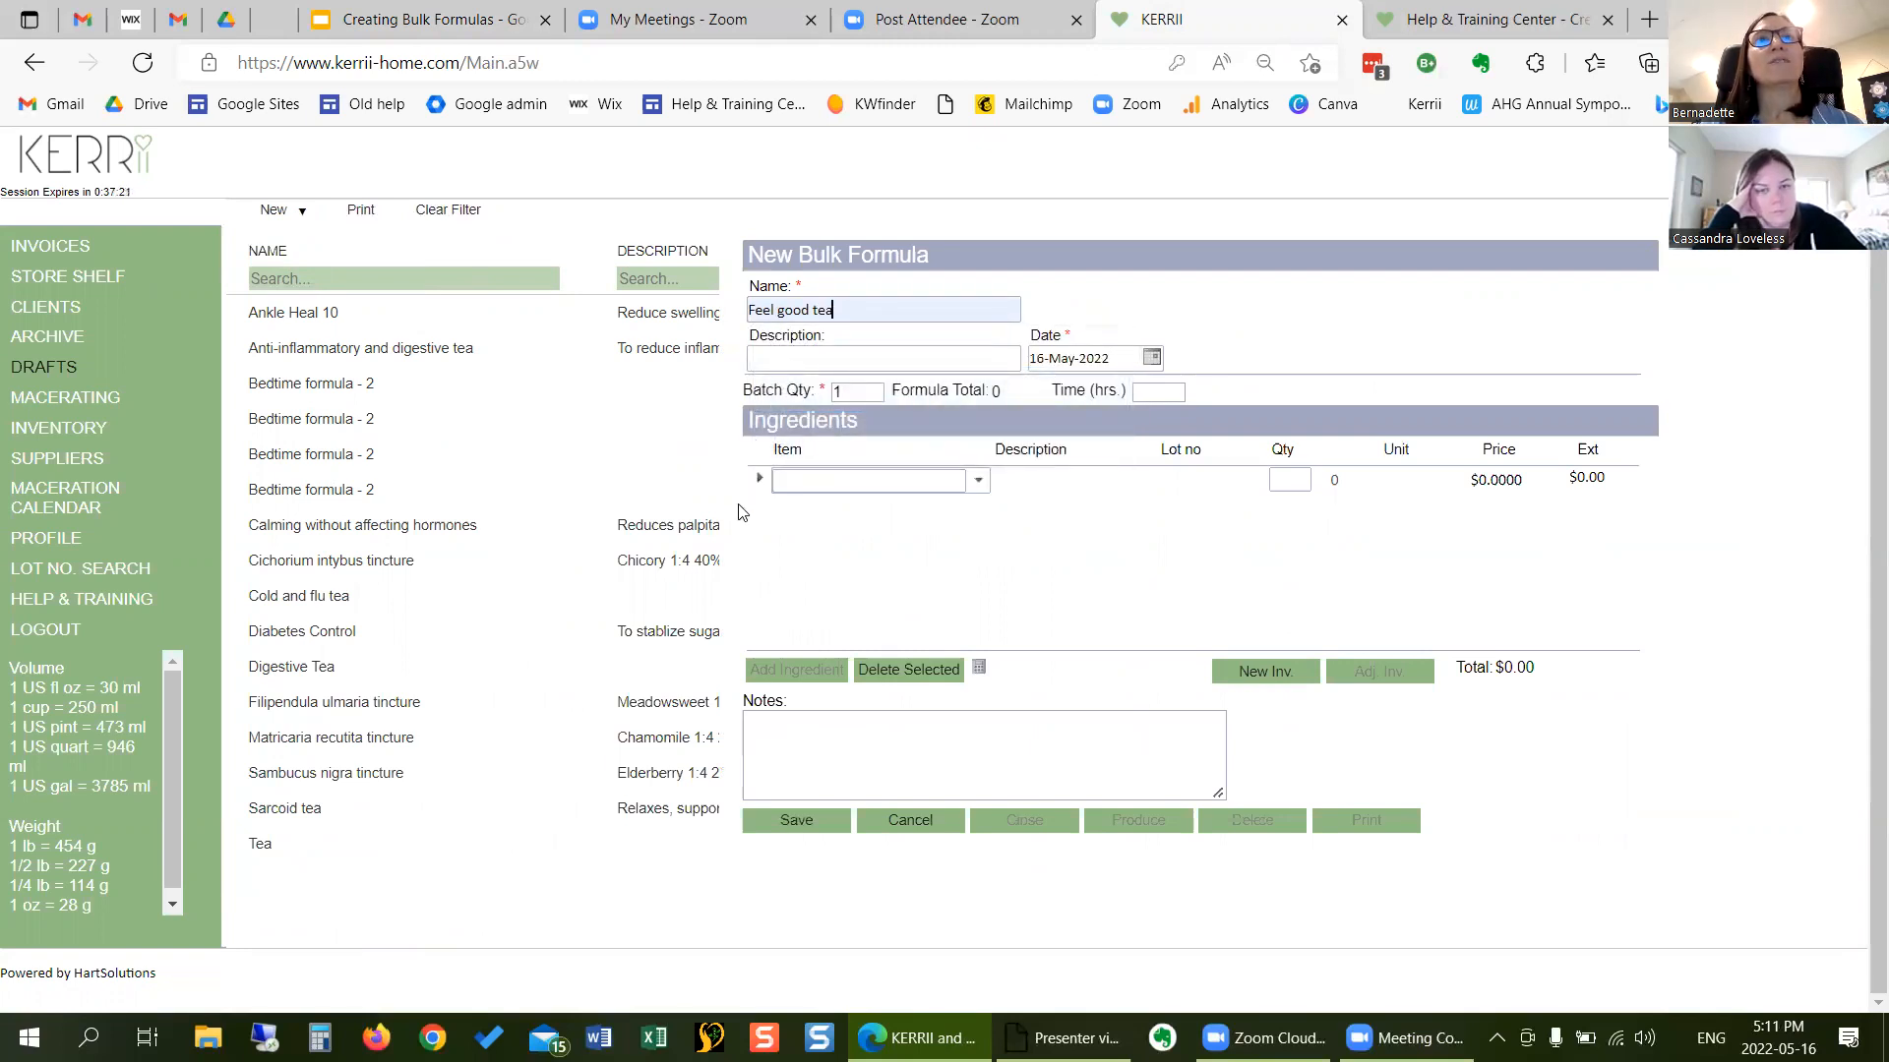
{"action": "double_click", "coordinate": [854, 392]}
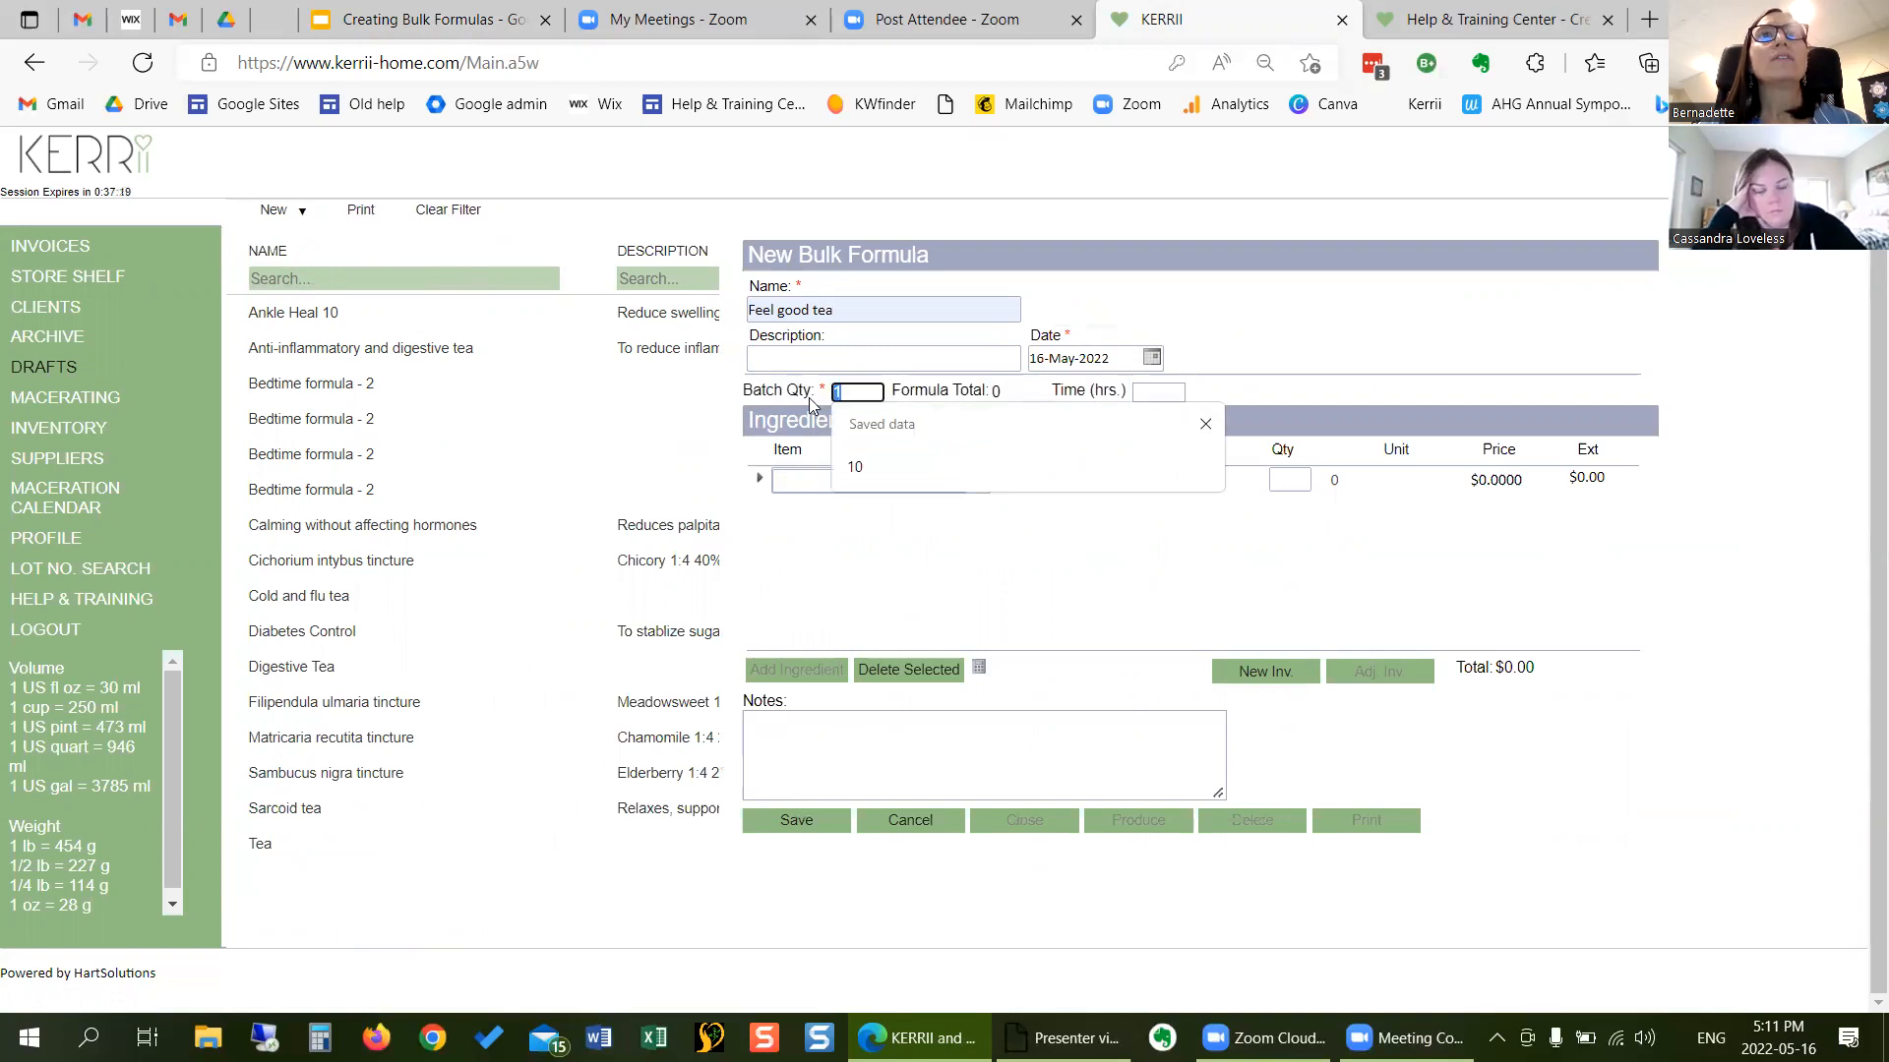
{"action": "type", "text": "10"}
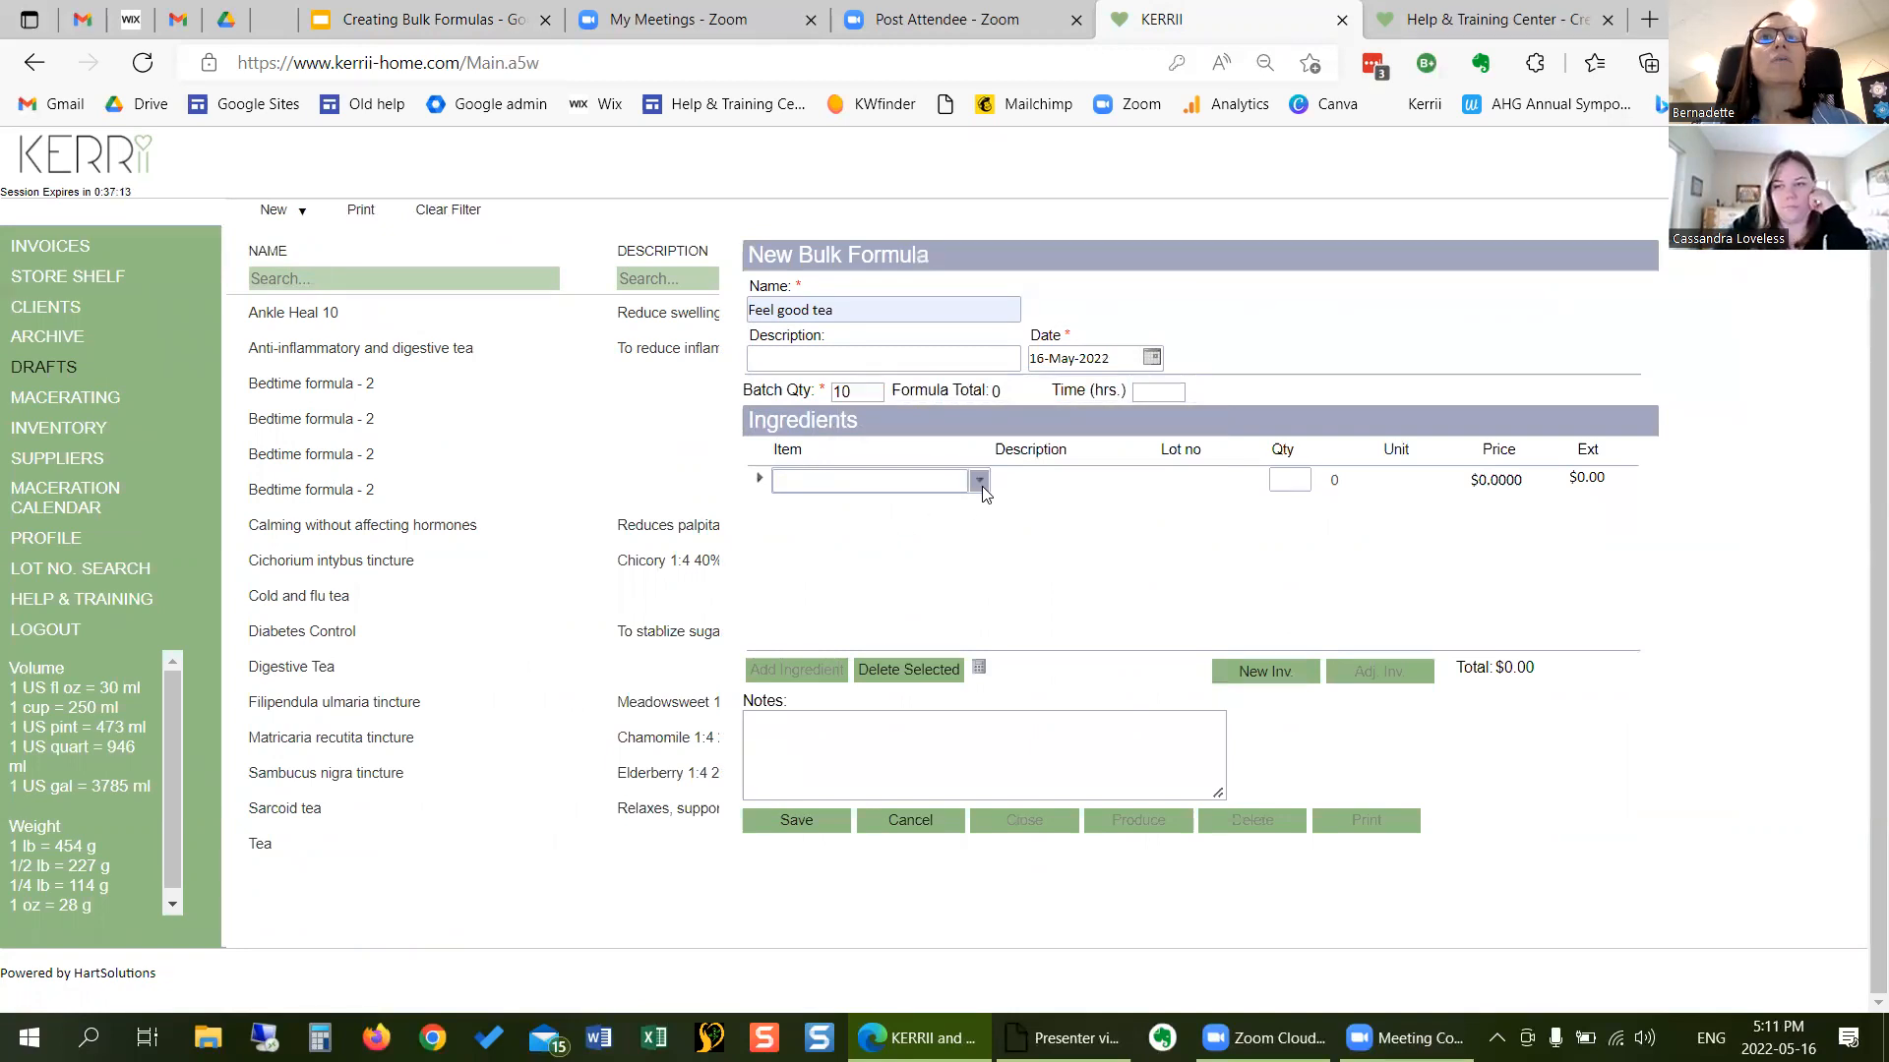
- Add Calendula off. herb as the formula's first ingredient with a quantity of 25 g
{"action": "left_click", "coordinate": [981, 484]}
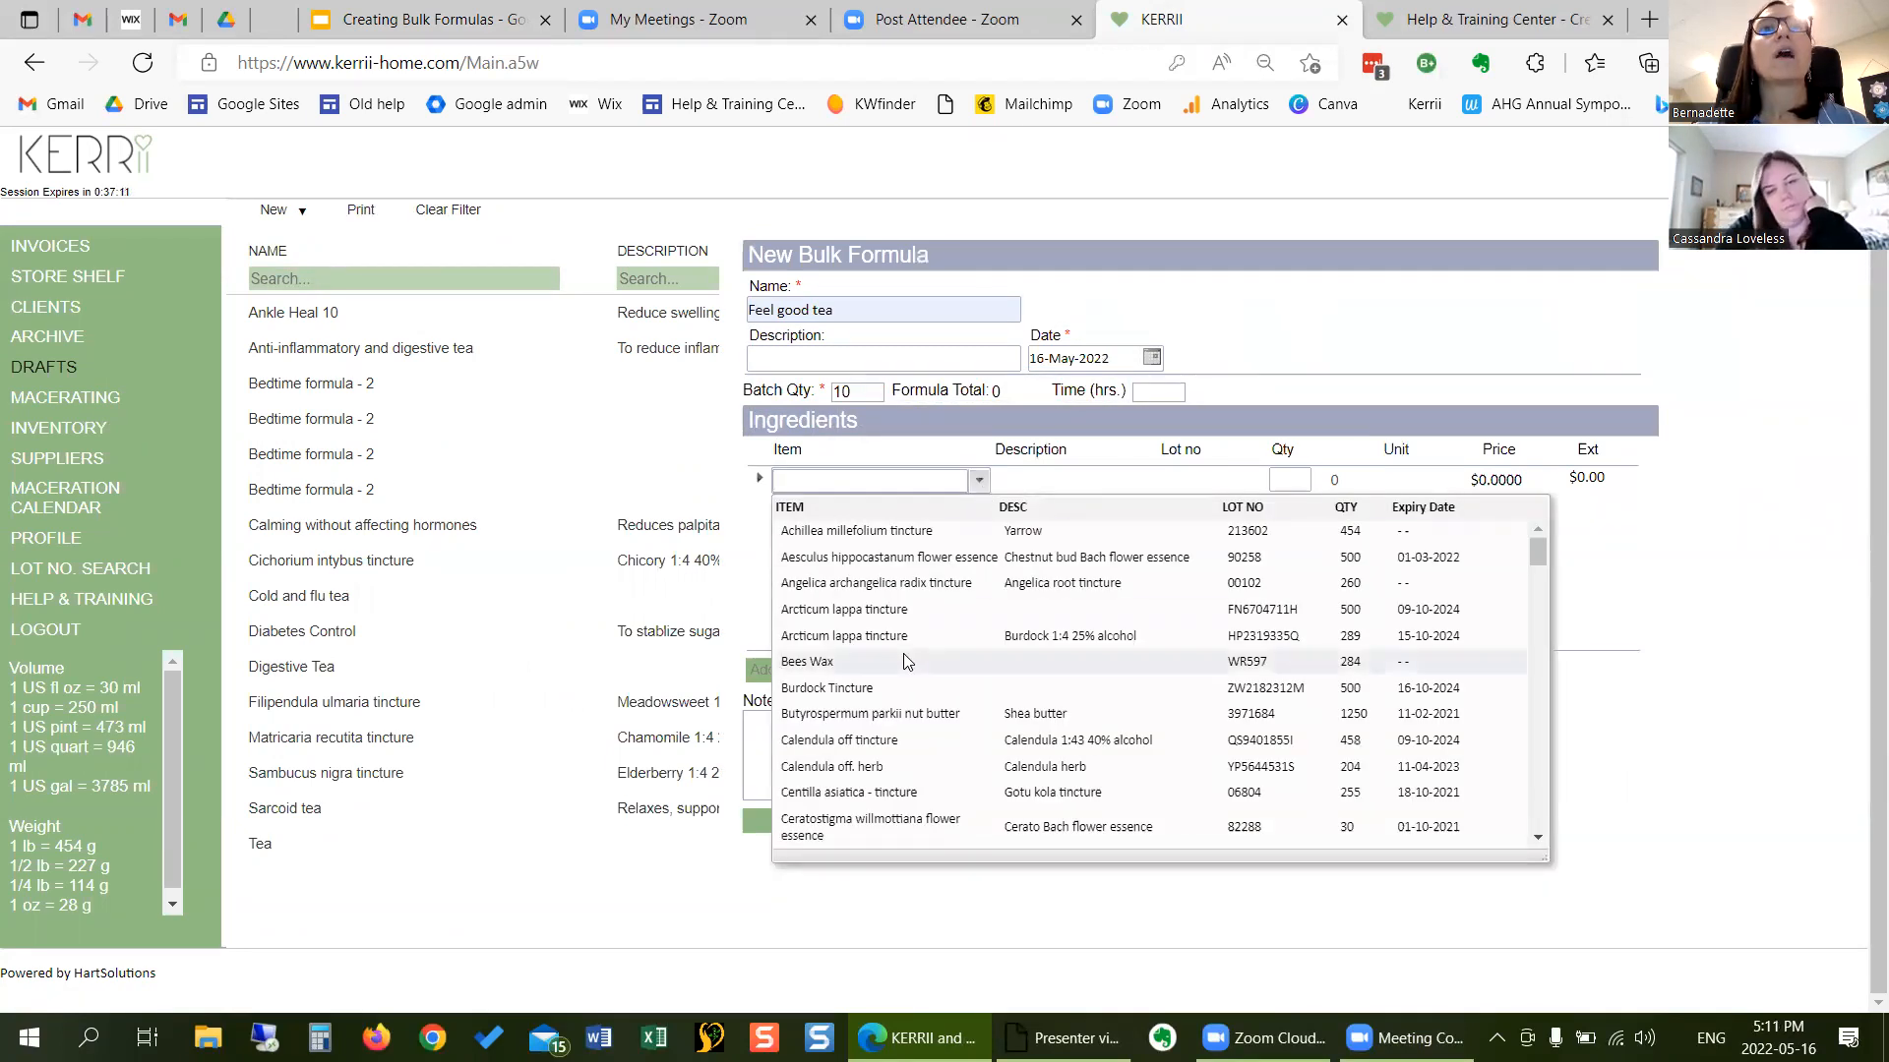
{"action": "scroll", "coordinate": [906, 662], "scroll_direction": "down", "scroll_amount": 2}
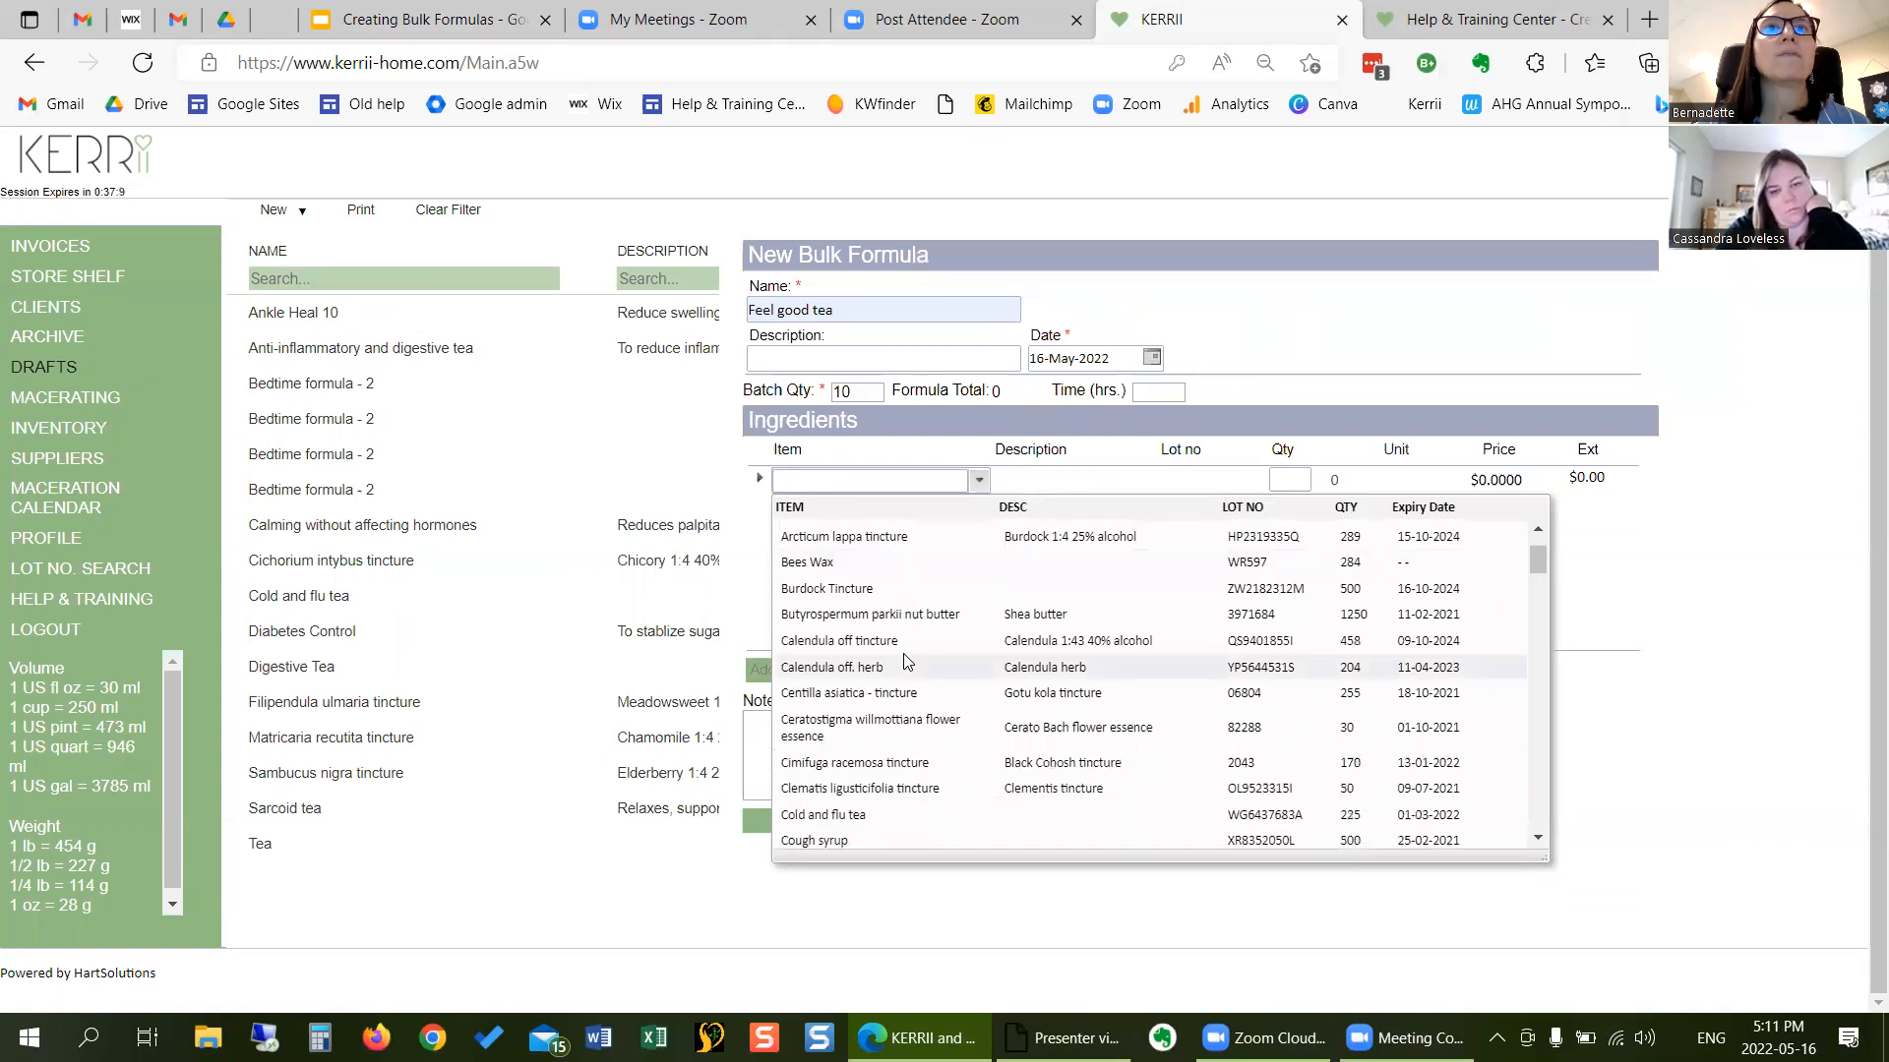
{"action": "left_click", "coordinate": [906, 665]}
{"action": "left_click", "coordinate": [1300, 480]}
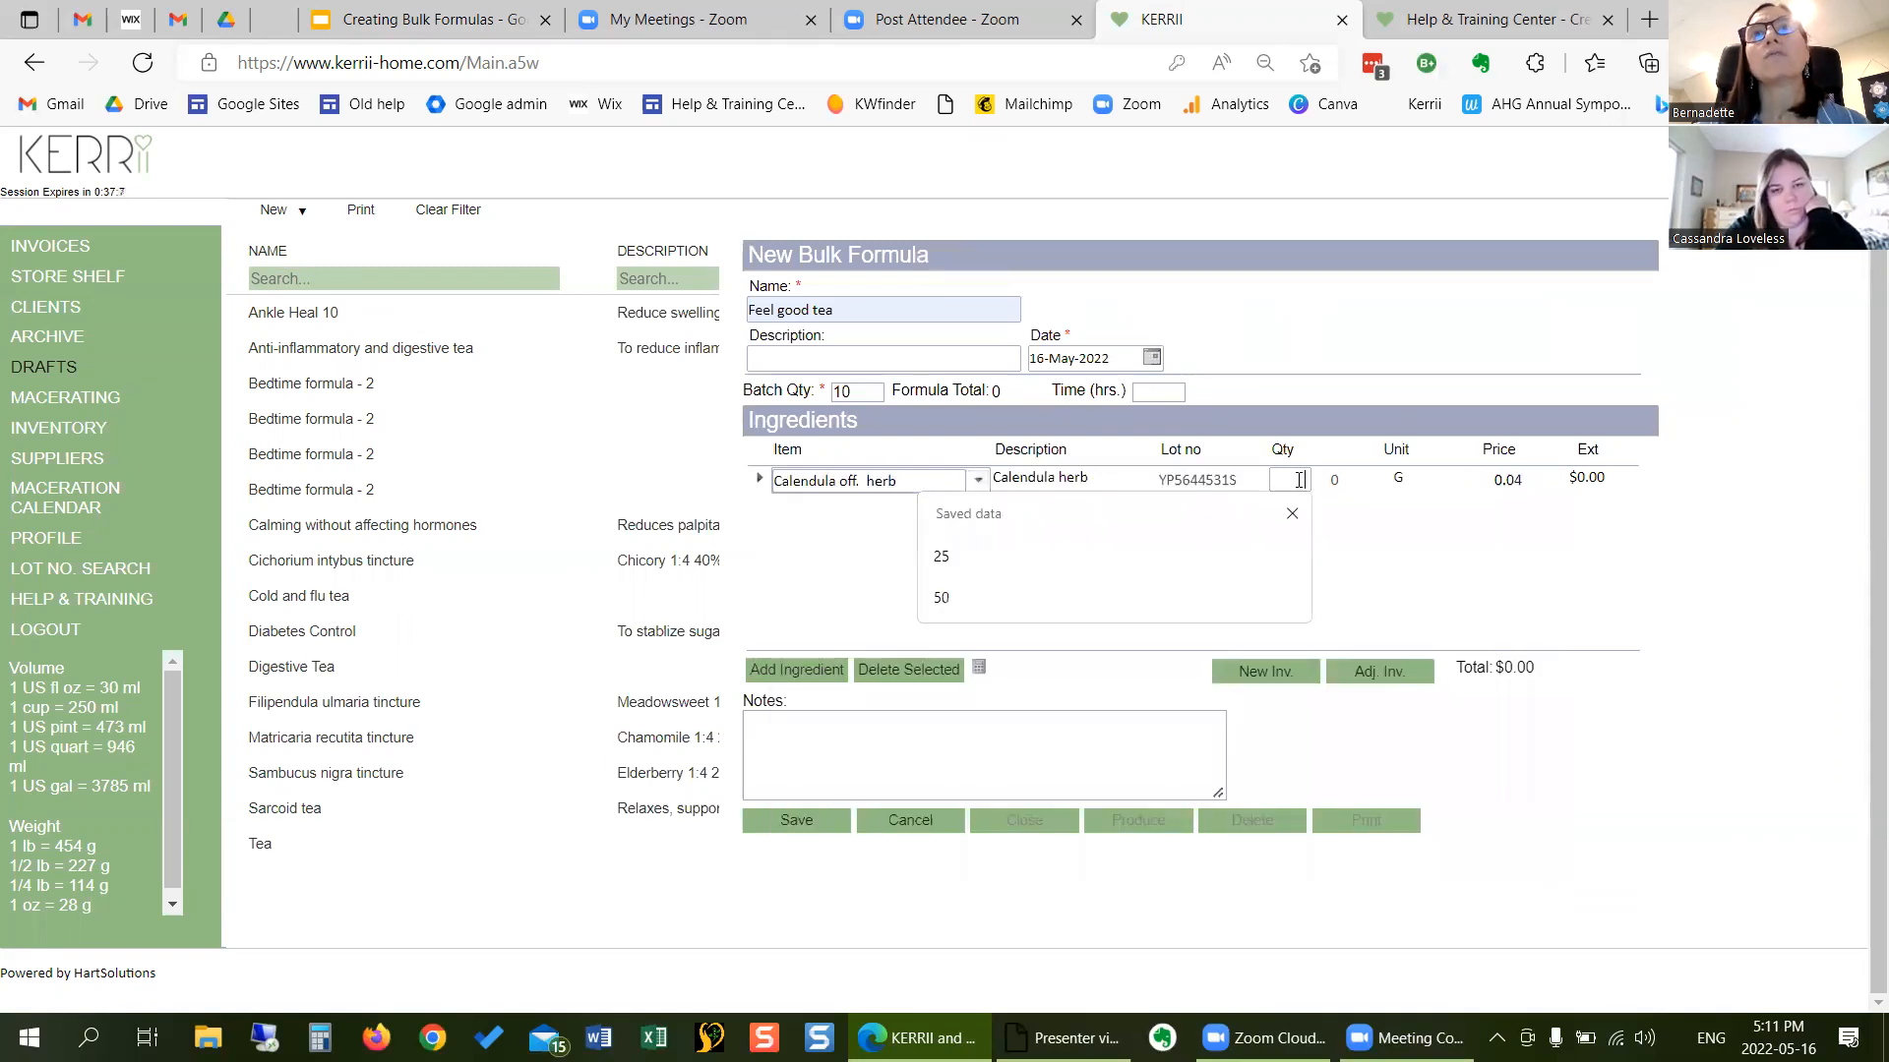
{"action": "type", "text": "25"}
{"action": "key", "text": "Tab"}
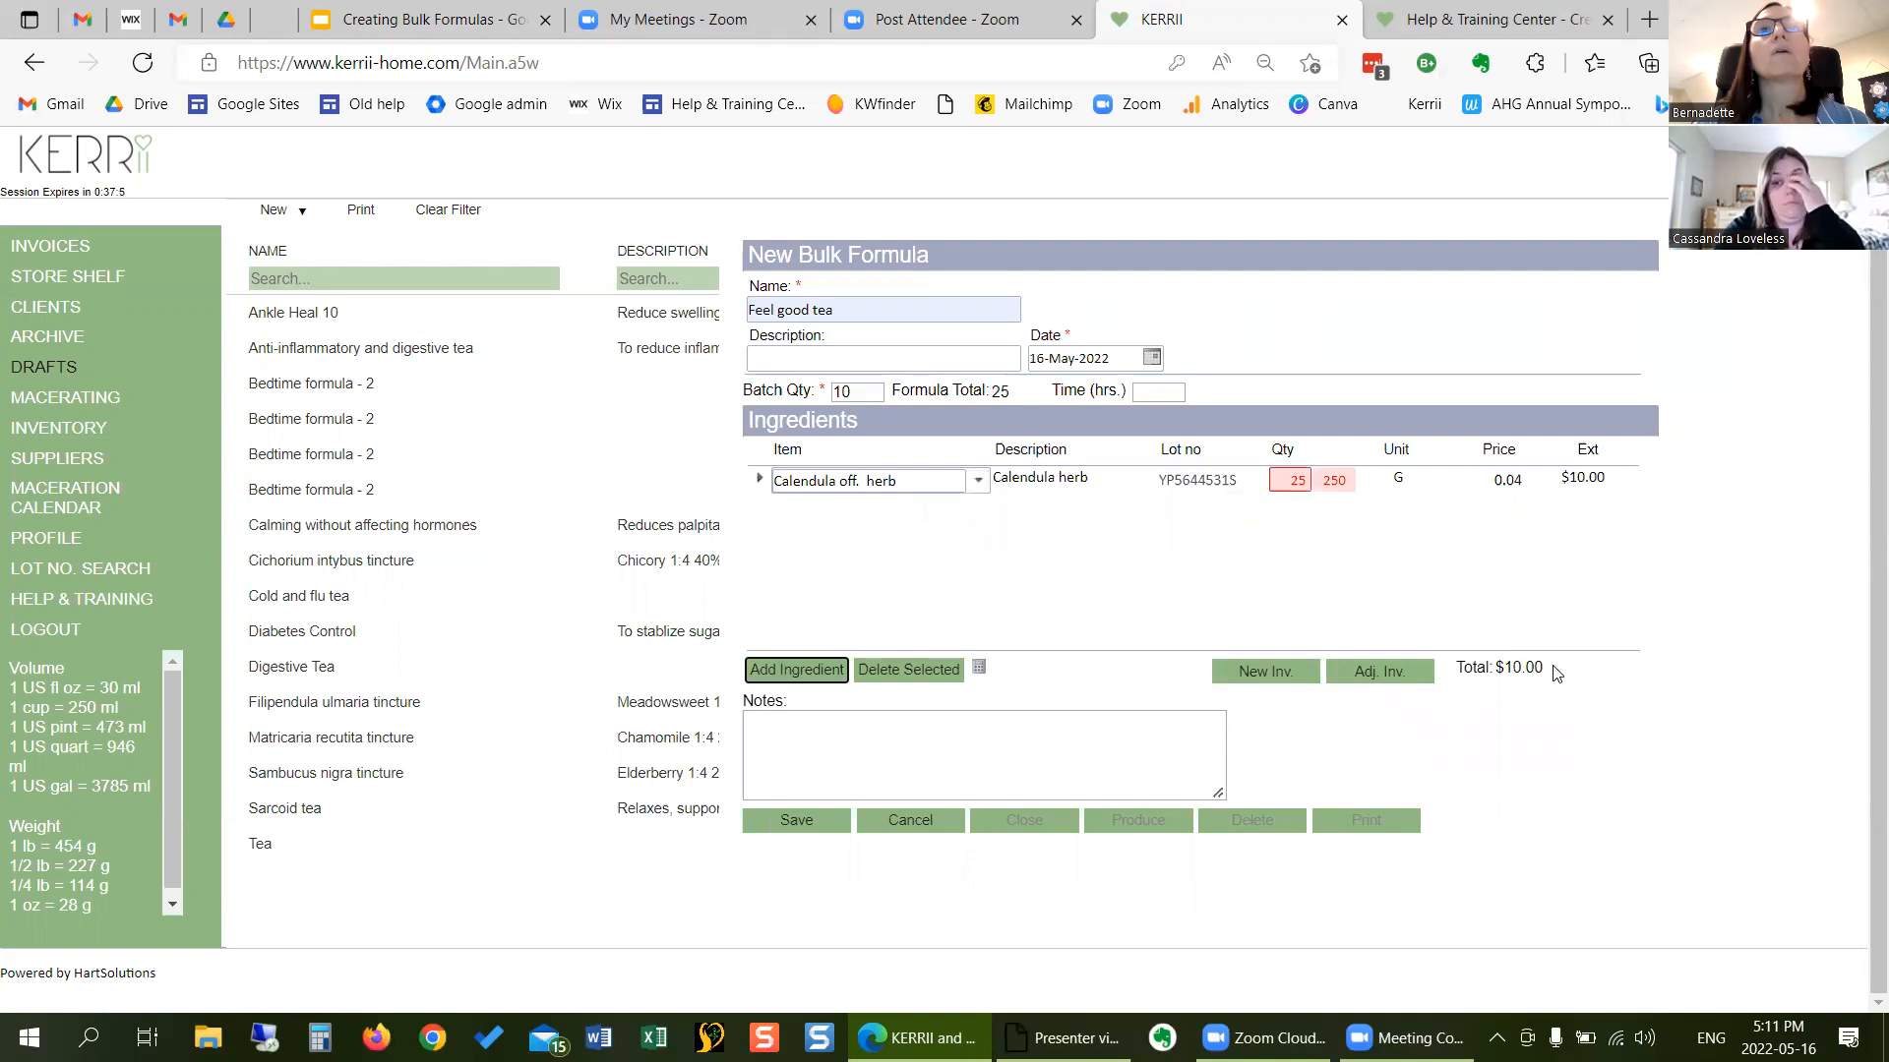
- Adjust the inventory quantity of the Calendula off. herb to 454 g and save it
{"action": "left_click", "coordinate": [1395, 667]}
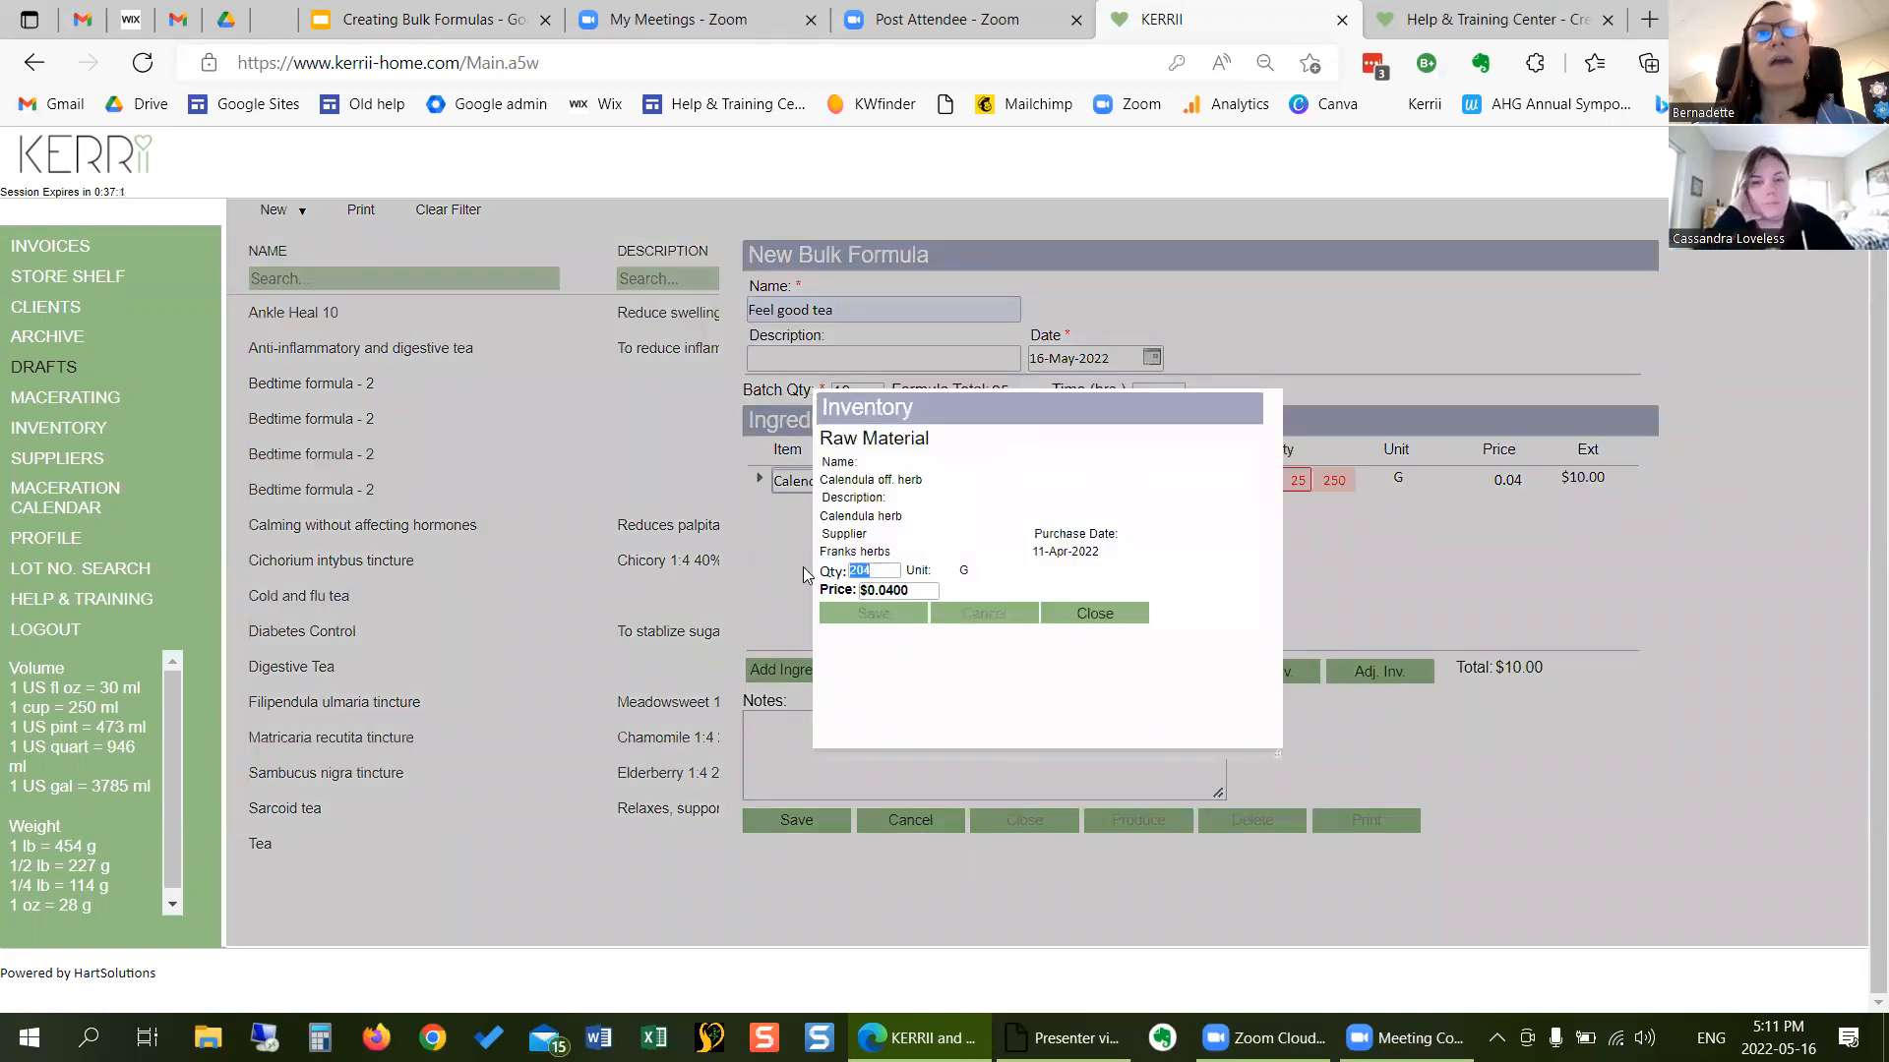
{"action": "type", "text": "454"}
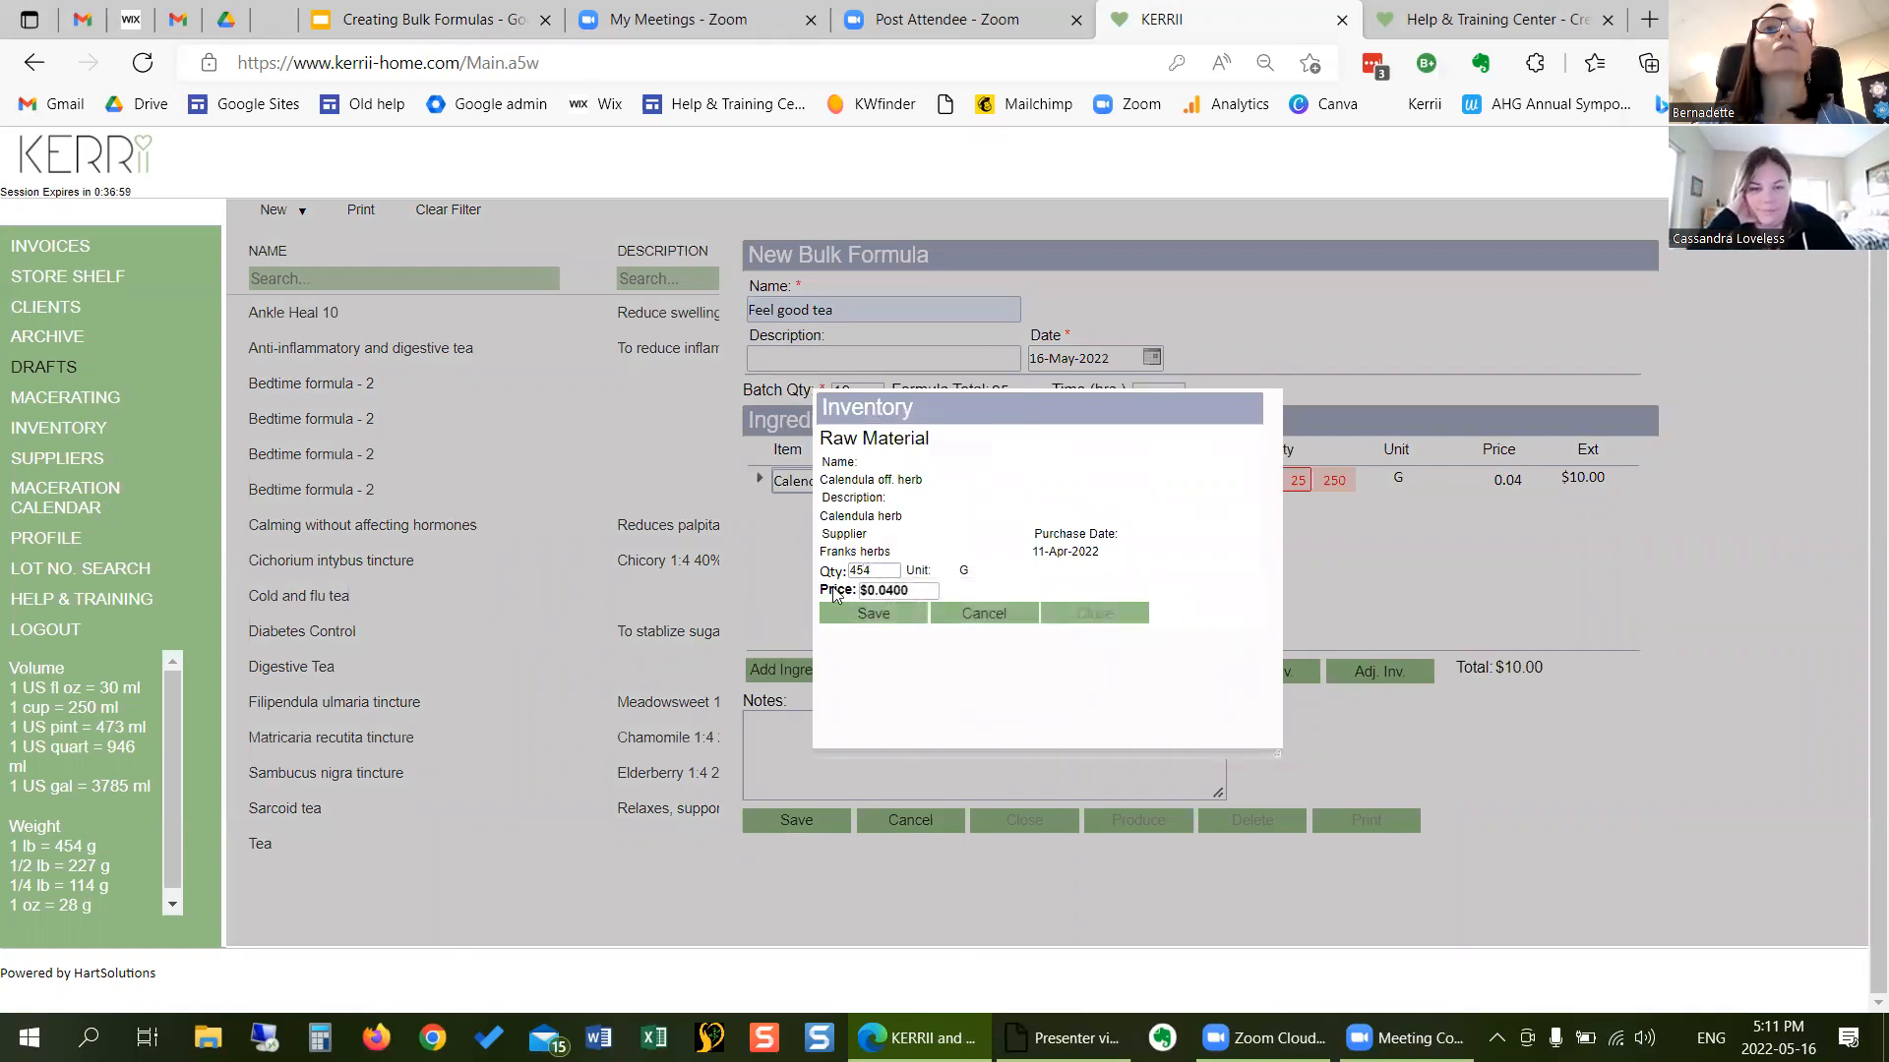
{"action": "left_click", "coordinate": [895, 622]}
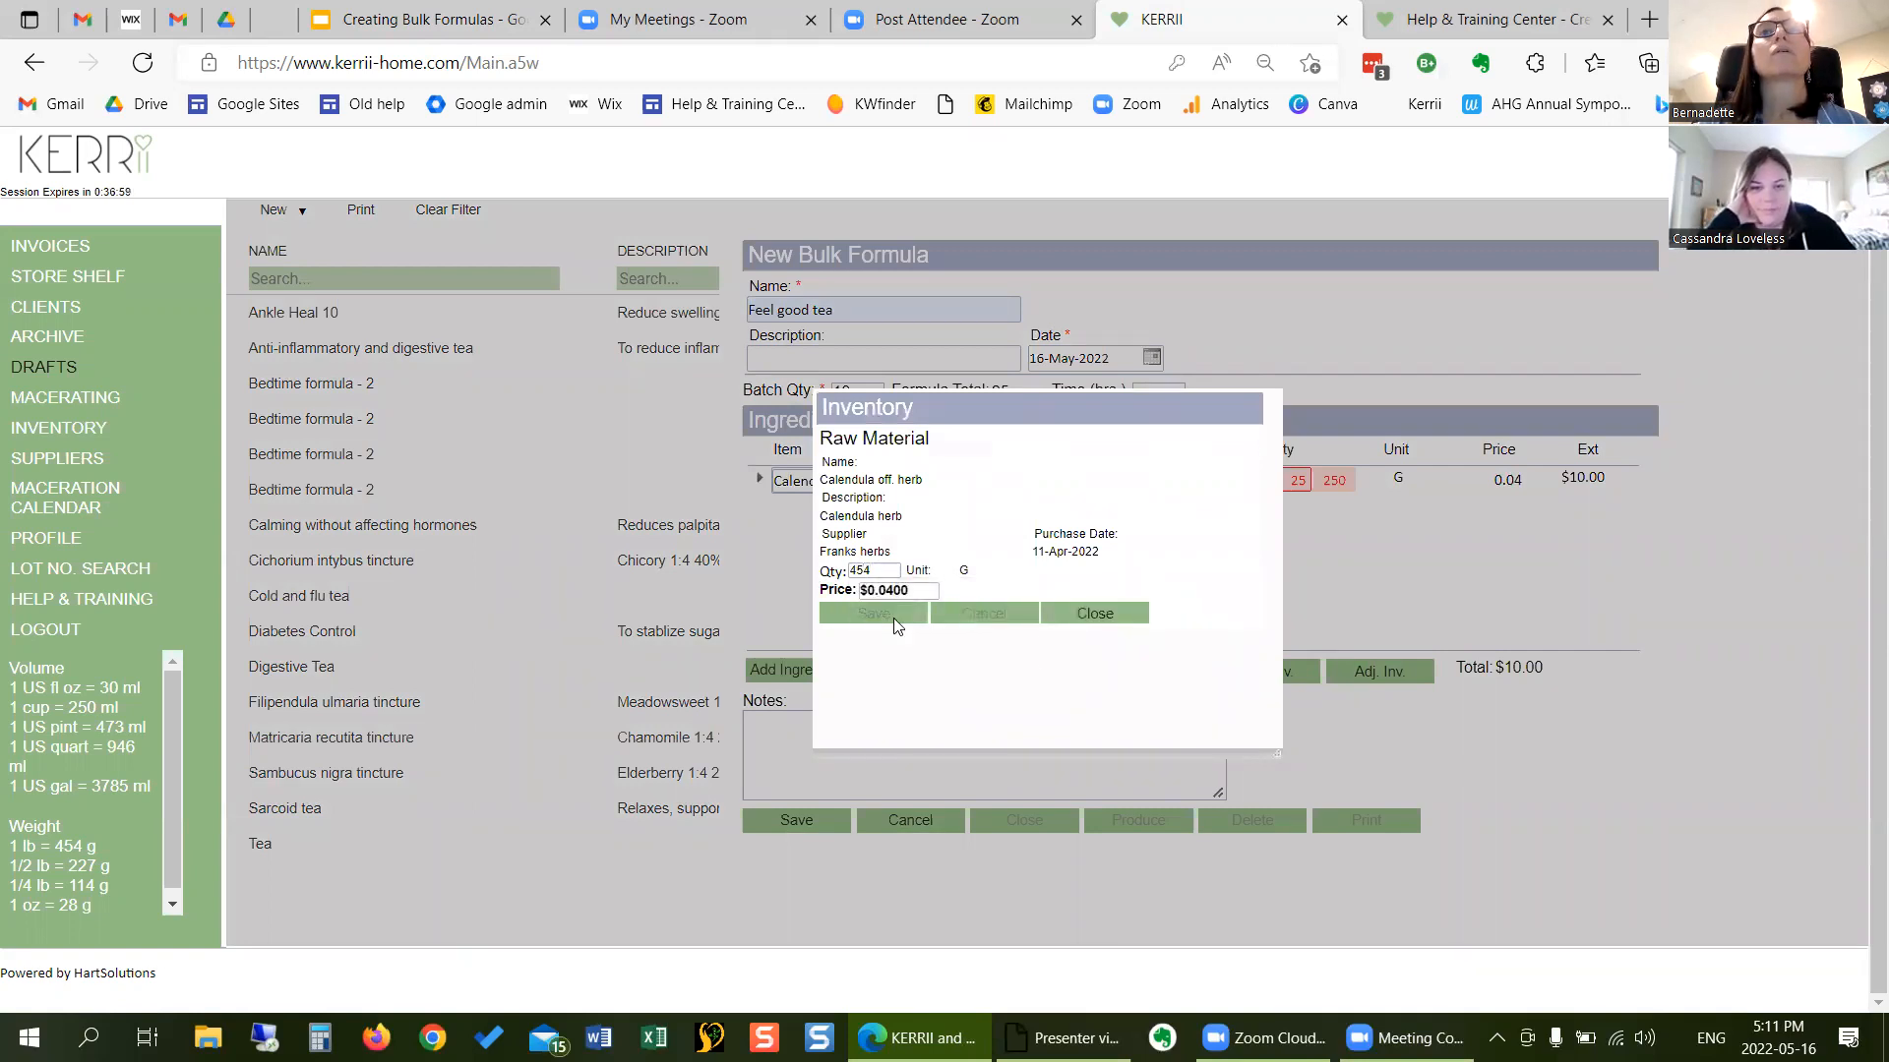
{"action": "left_click", "coordinate": [1070, 615]}
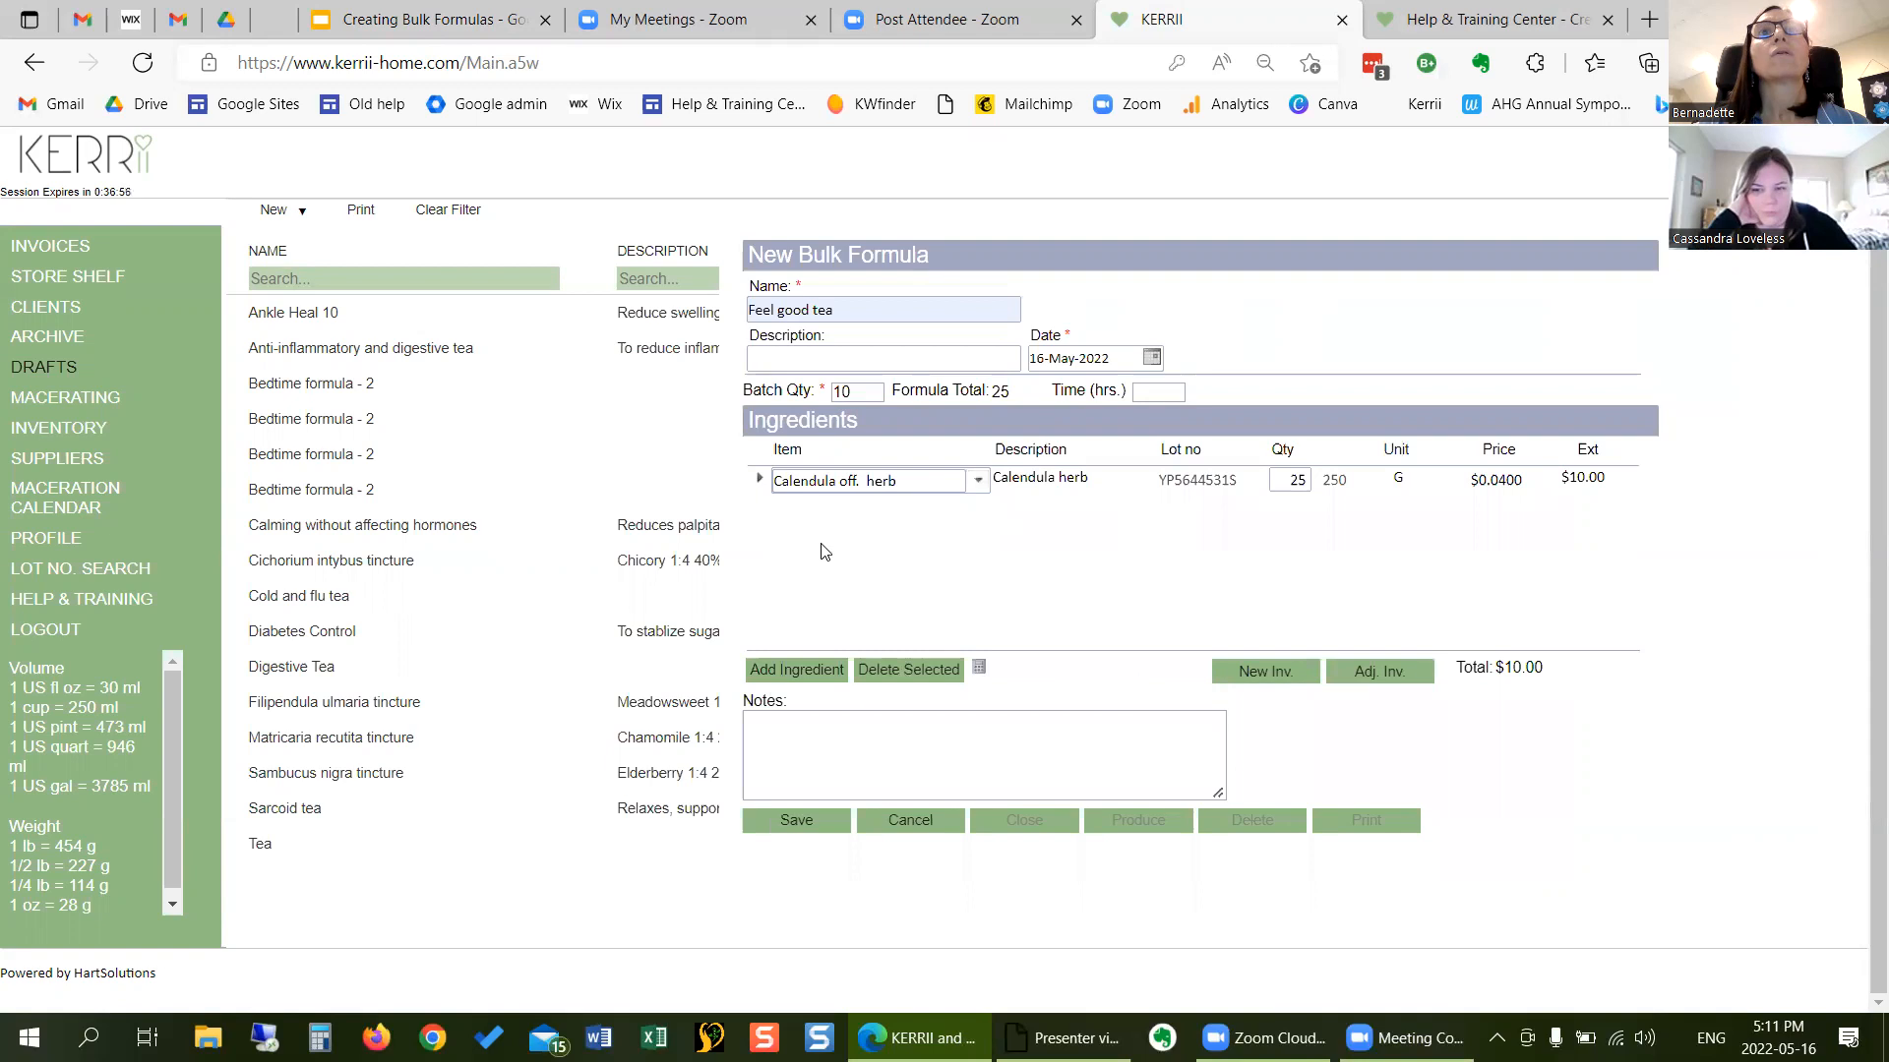
- Add Lavendula angustifolia herb as the second ingredient with a quantity of 25 g
{"action": "left_click", "coordinate": [804, 671]}
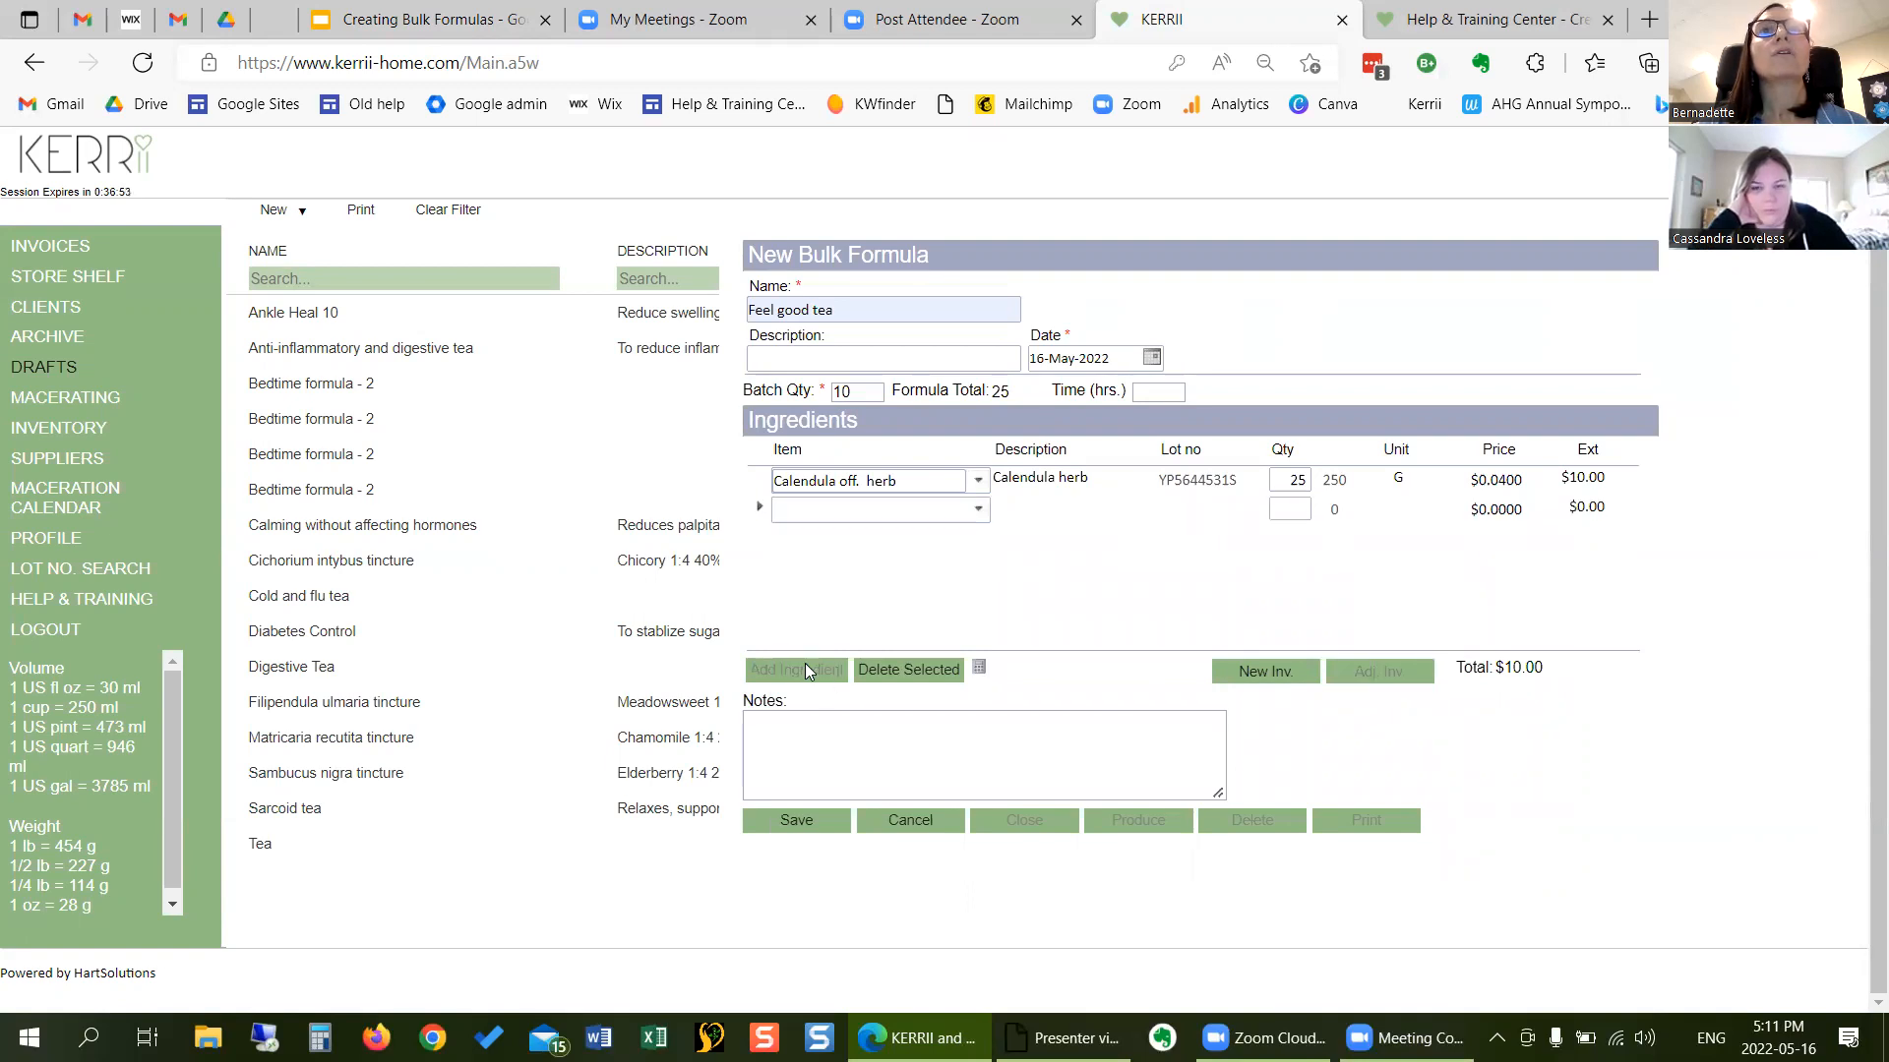
{"action": "left_click", "coordinate": [981, 510]}
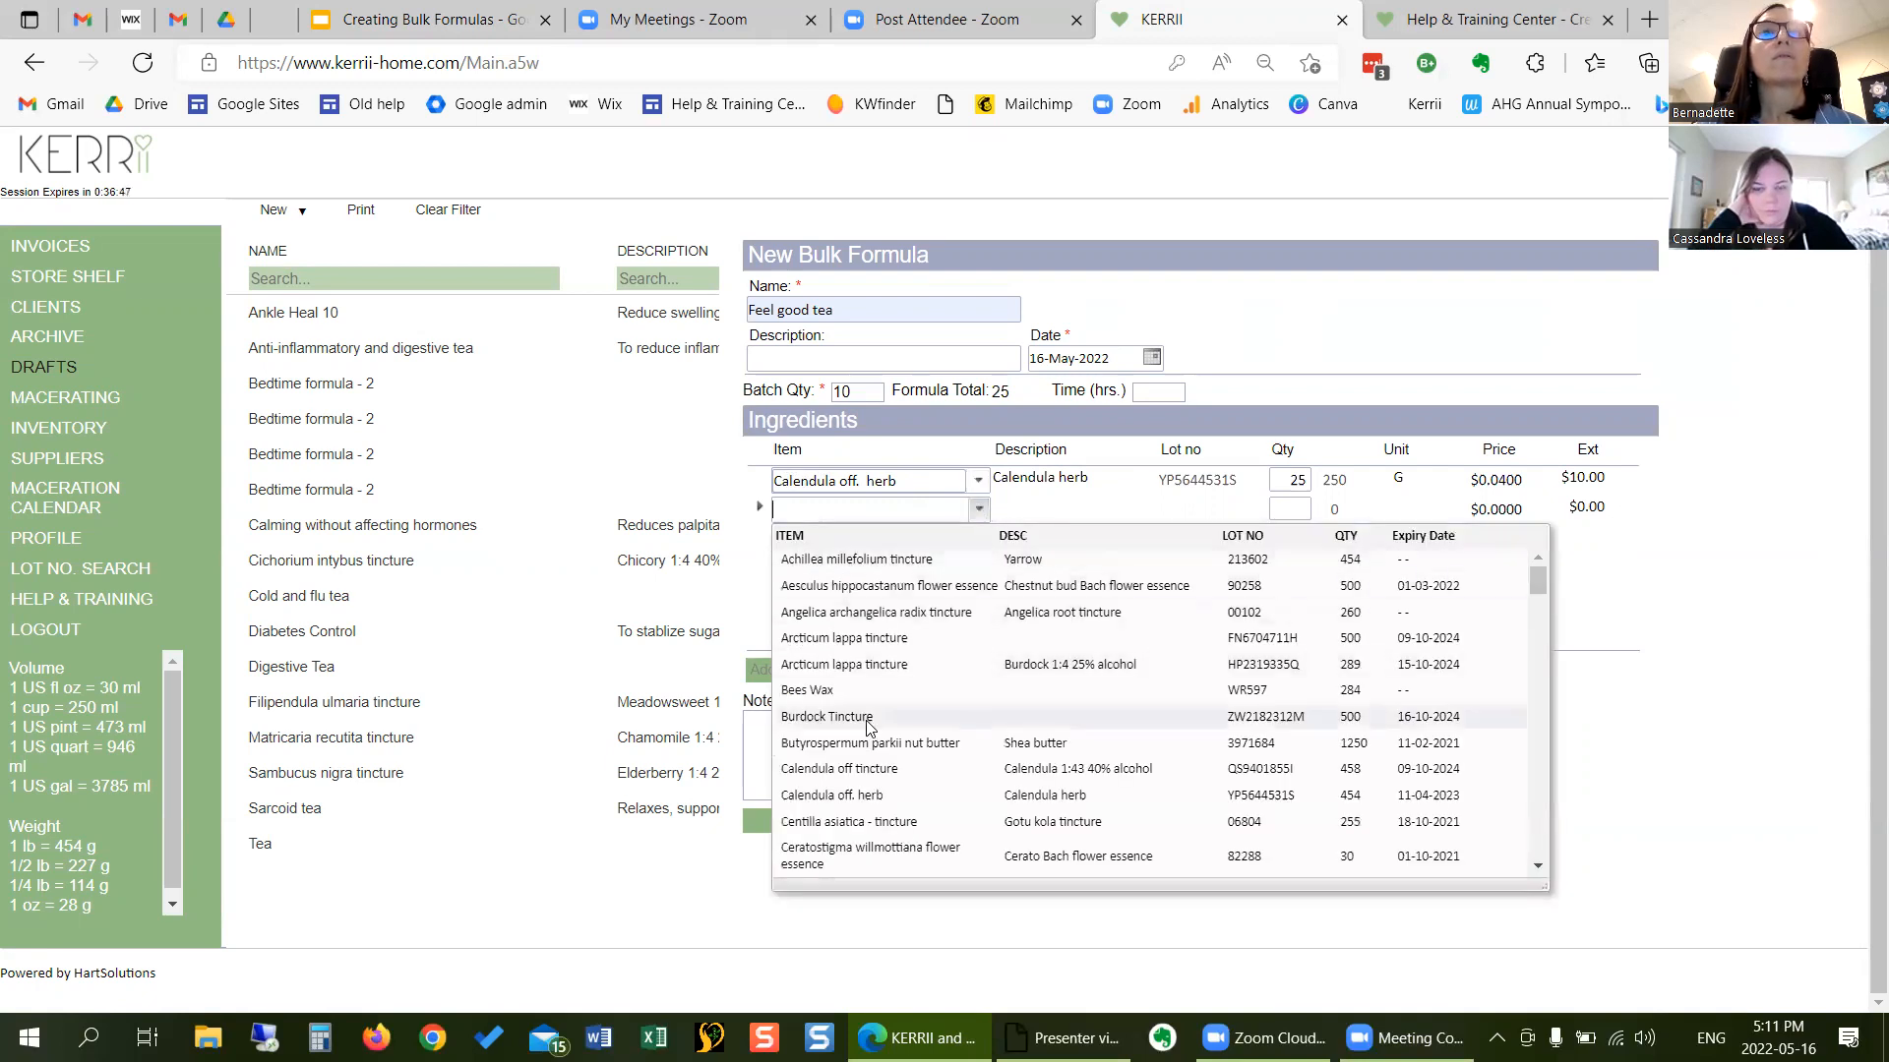
{"action": "scroll", "coordinate": [868, 728], "scroll_direction": "down", "scroll_amount": 2}
{"action": "scroll", "coordinate": [867, 728], "scroll_direction": "down", "scroll_amount": 2}
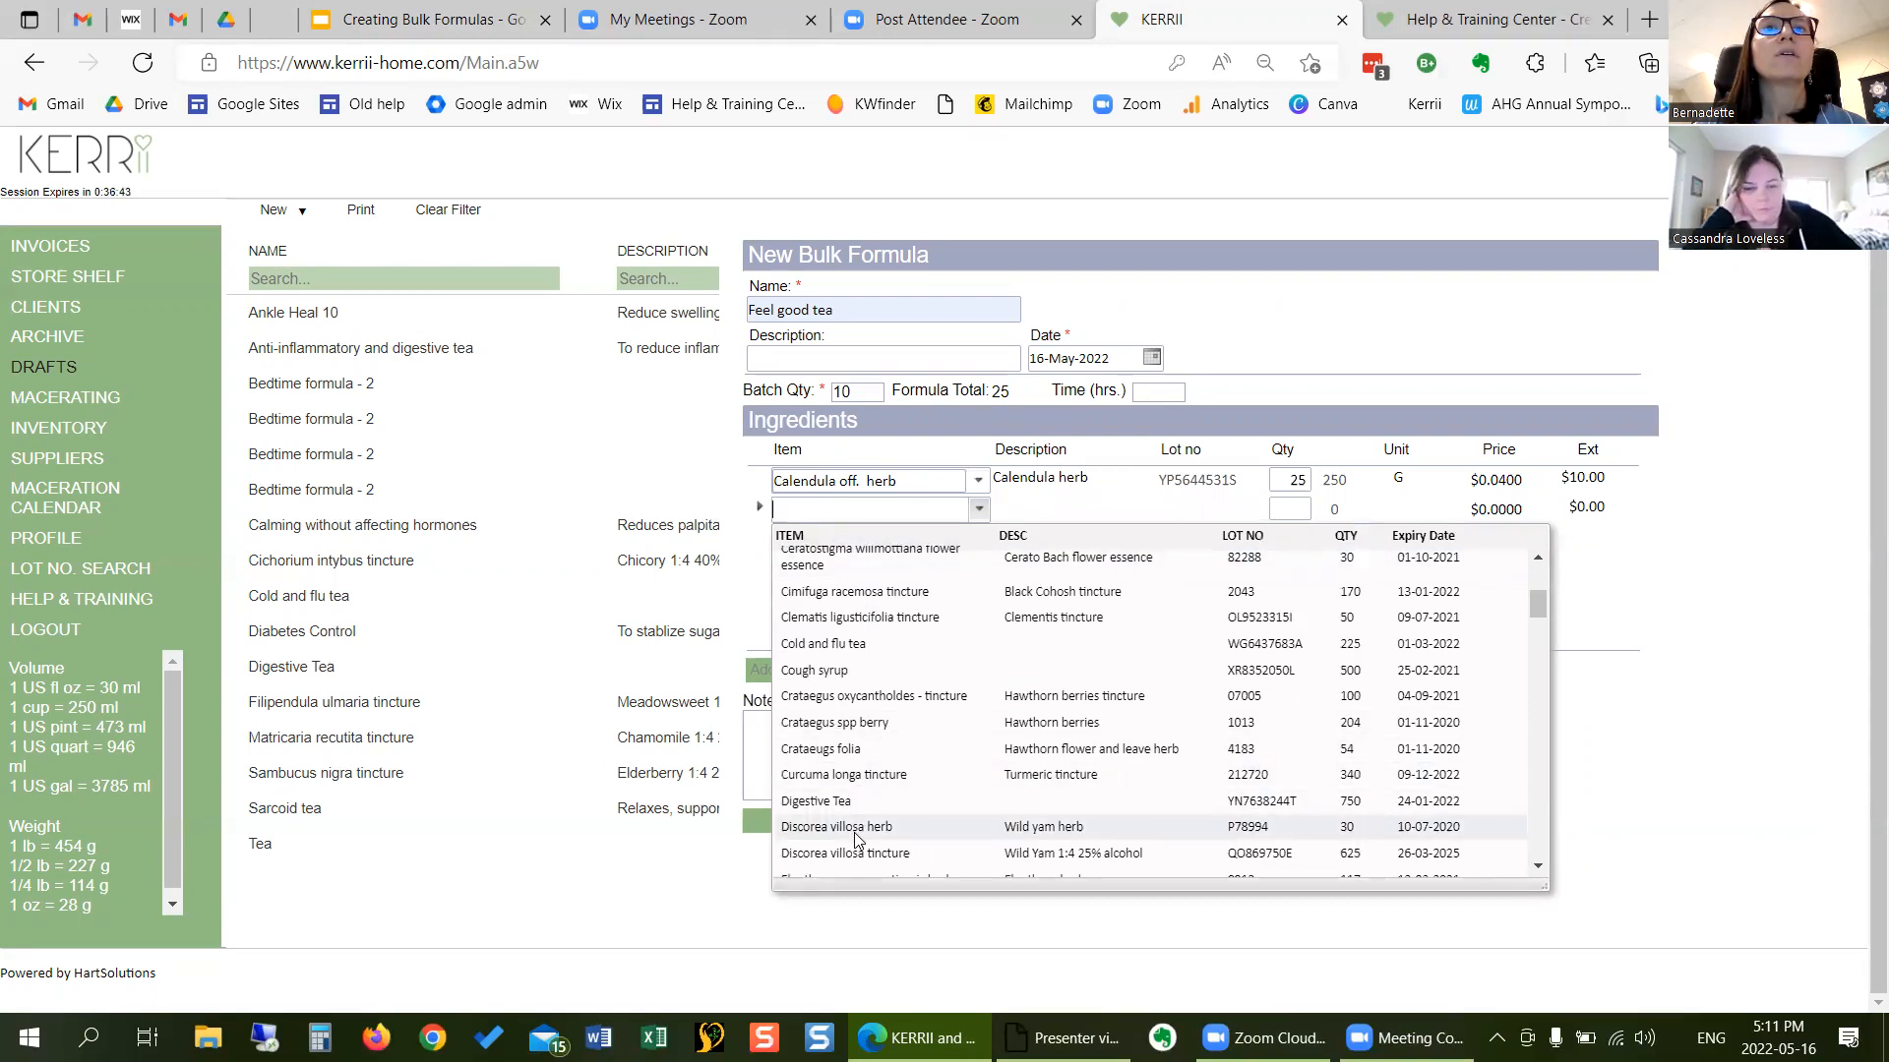
{"action": "scroll", "coordinate": [856, 839], "scroll_direction": "down", "scroll_amount": 3}
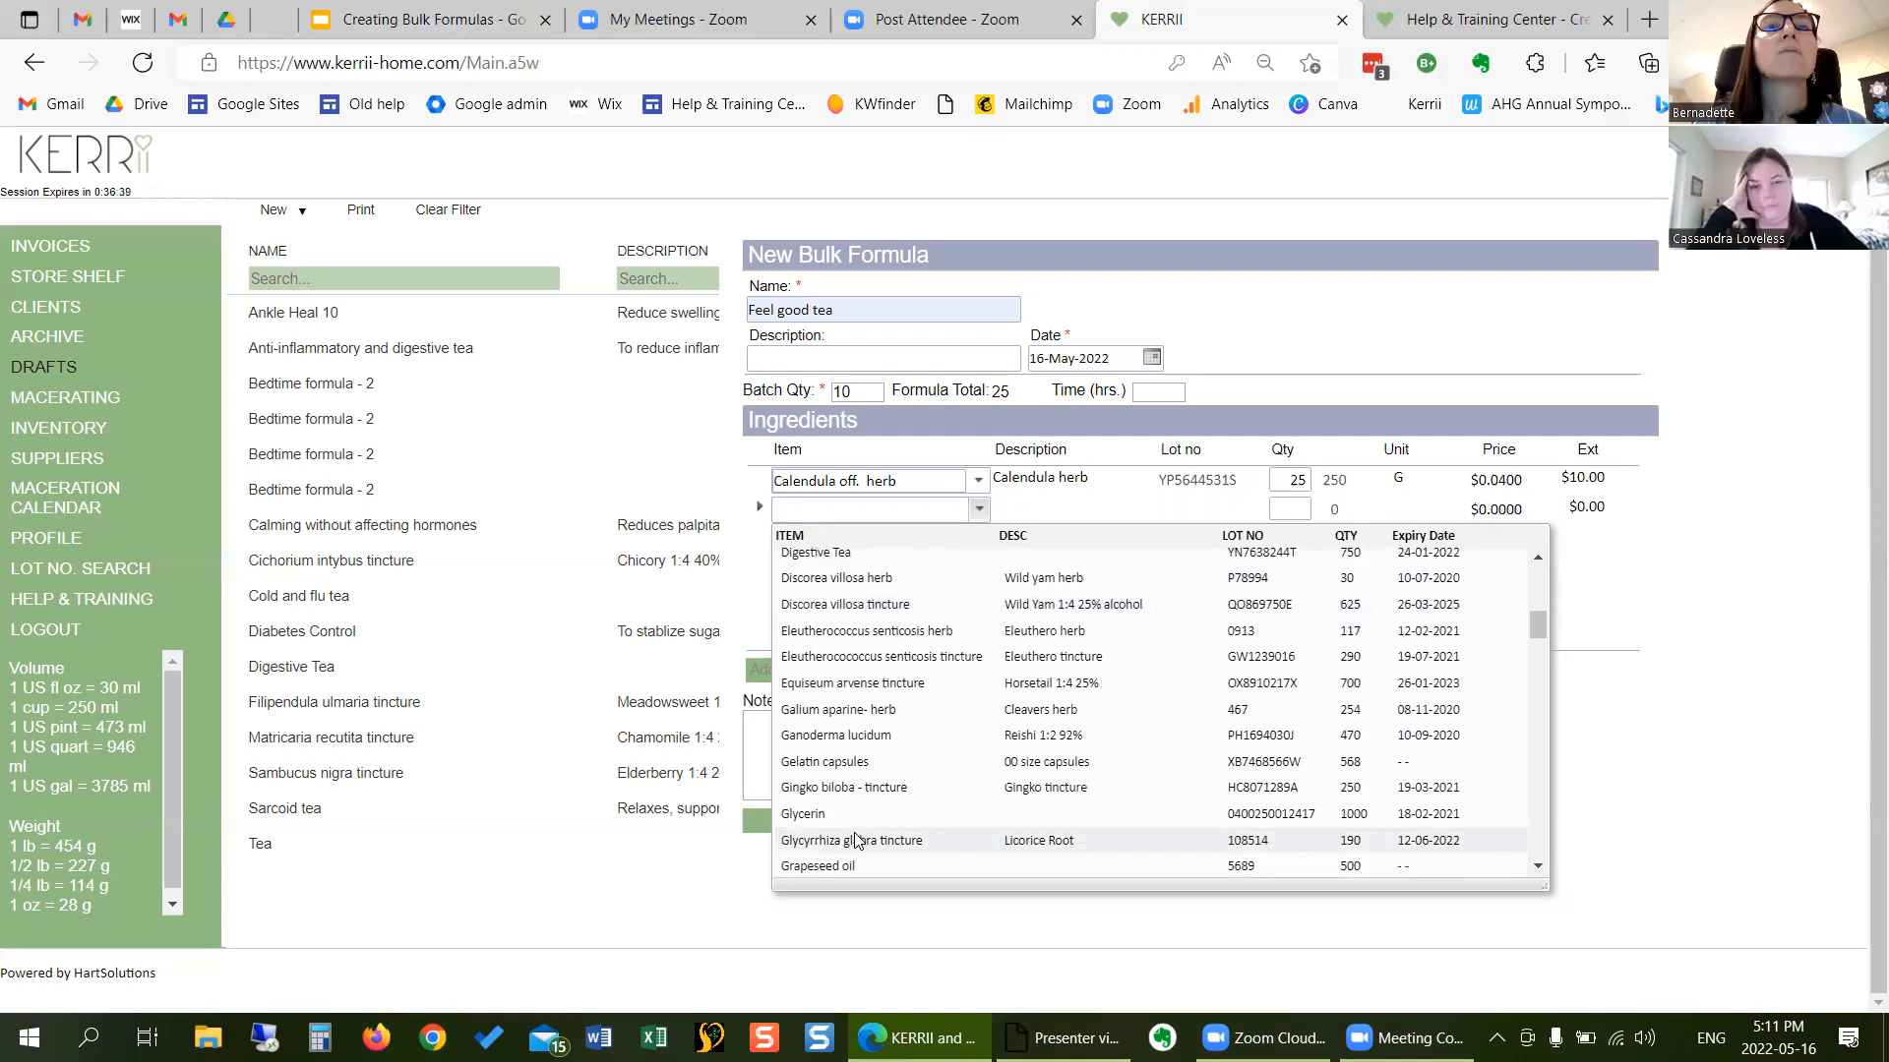
{"action": "scroll", "coordinate": [856, 839], "scroll_direction": "down", "scroll_amount": 3}
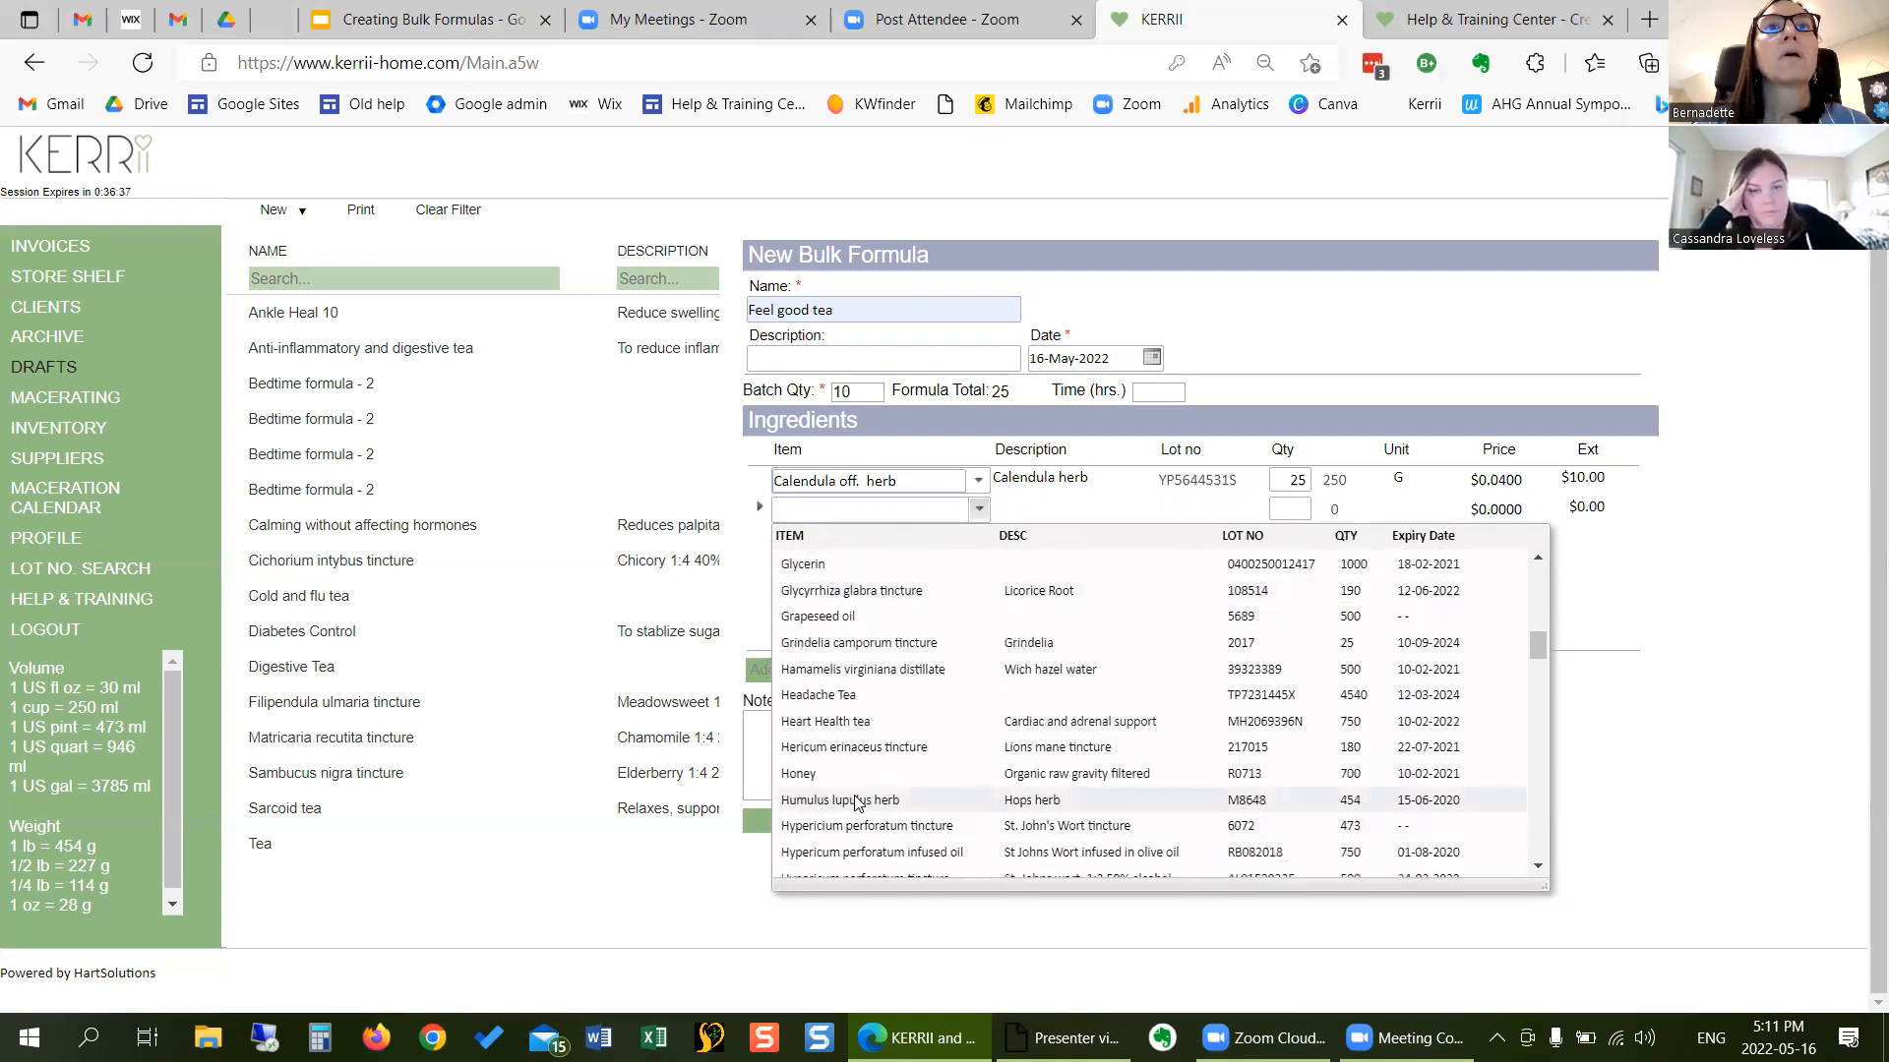
{"action": "scroll", "coordinate": [897, 751], "scroll_direction": "down", "scroll_amount": 4}
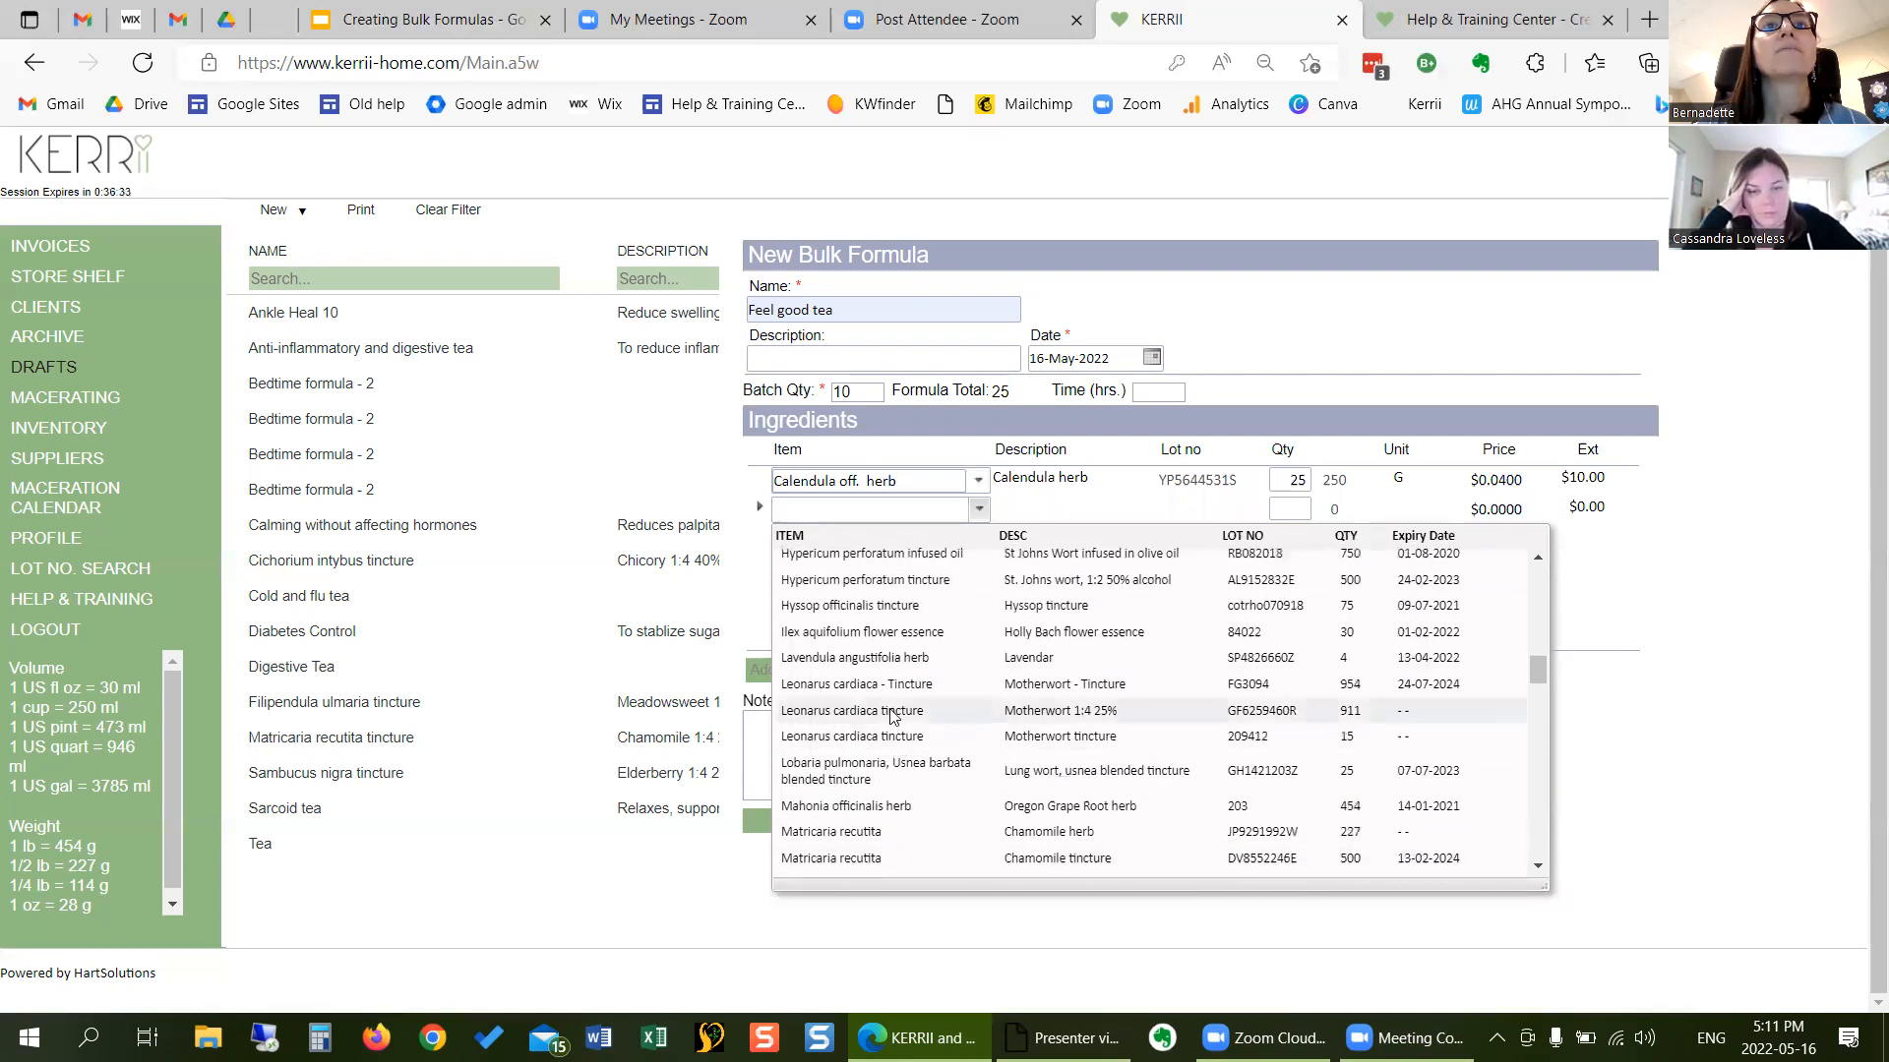
{"action": "left_click", "coordinate": [889, 657]}
{"action": "left_click", "coordinate": [1300, 510]}
{"action": "type", "text": "25"}
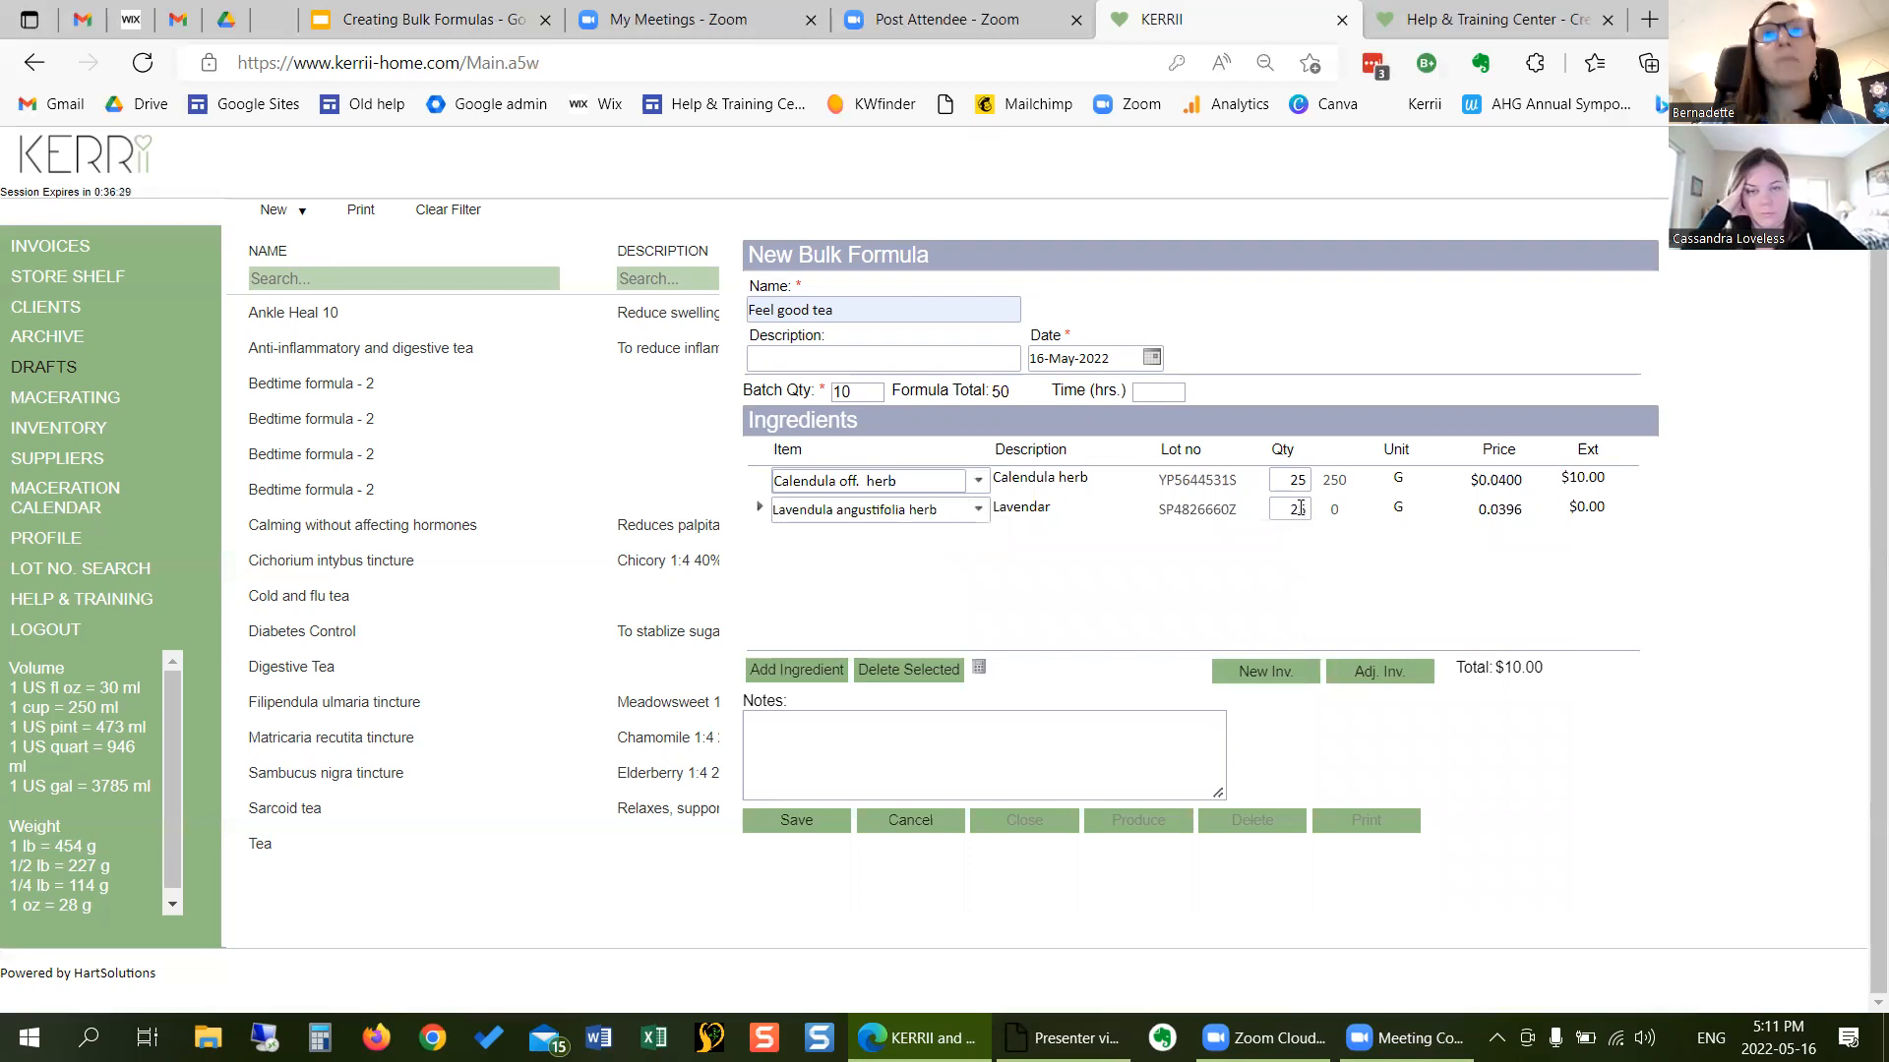
{"action": "key", "text": "Tab"}
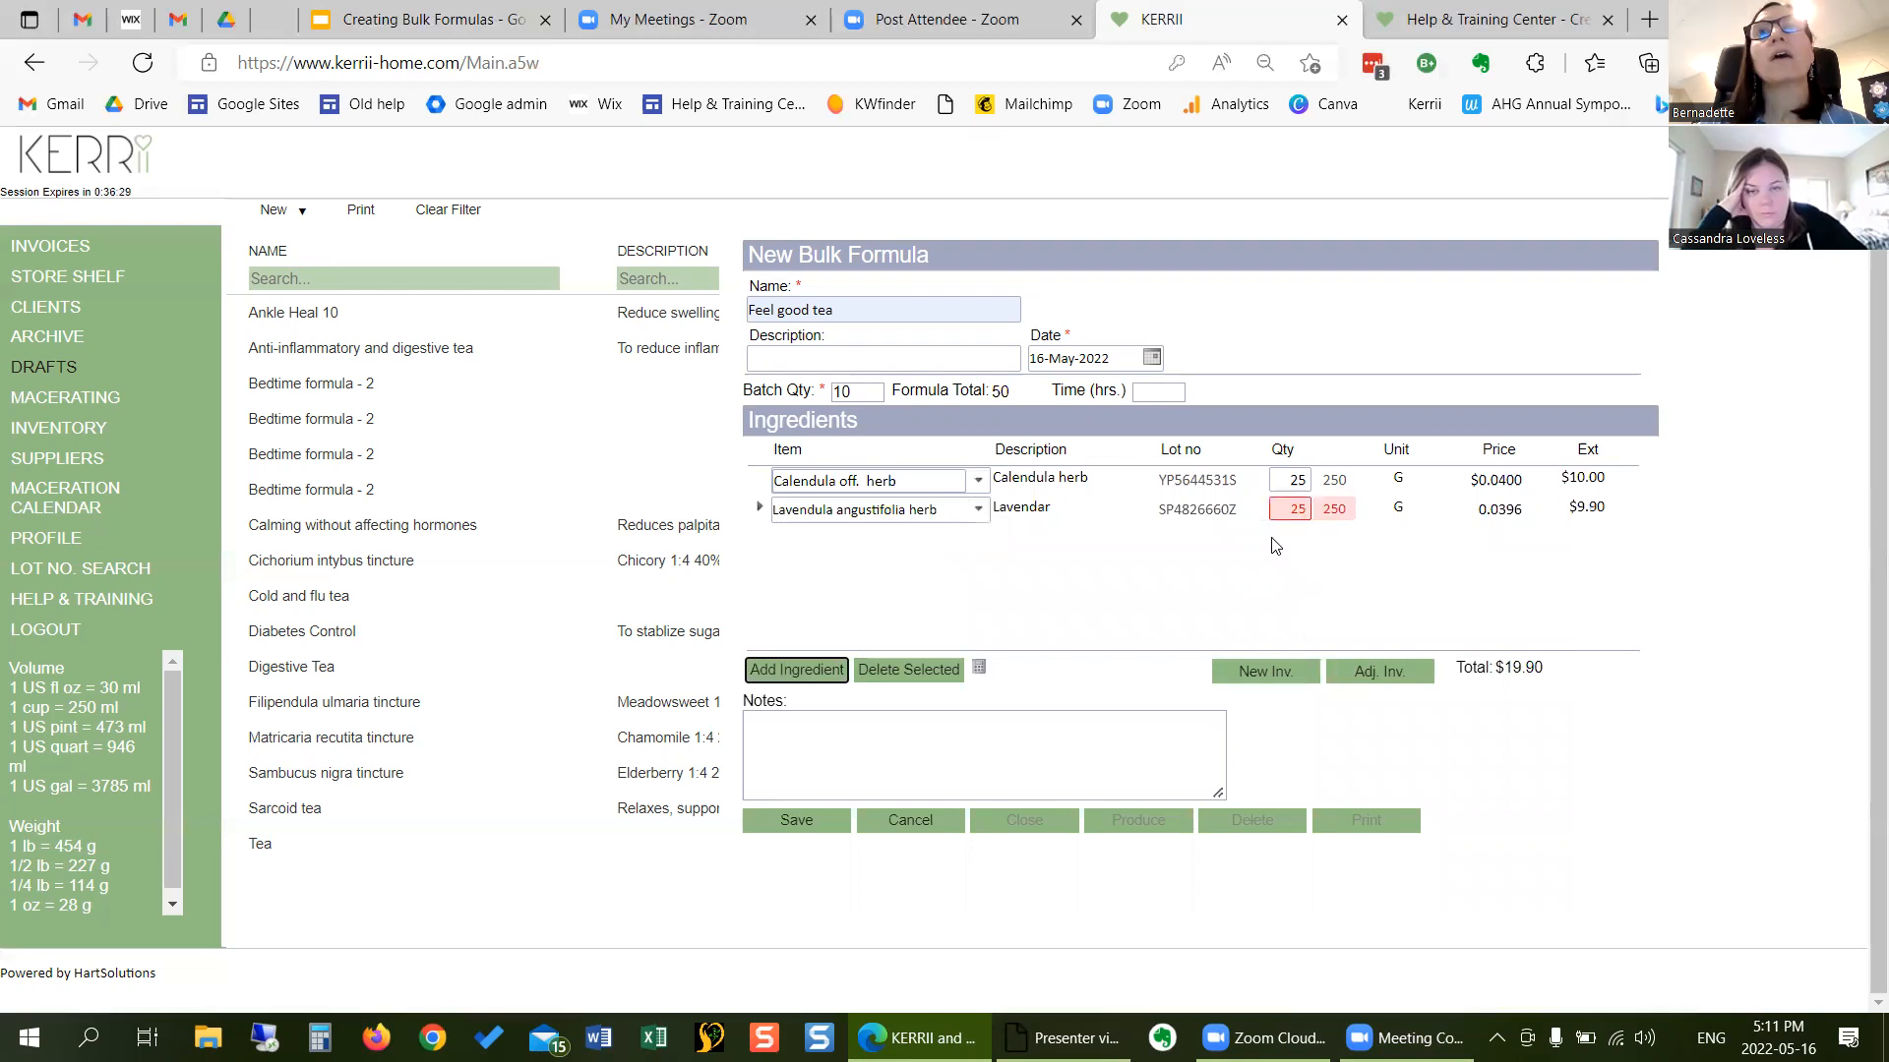
- Adjust the inventory quantity of the Lavendula angustifolia herb to 454 g and save it
{"action": "left_click", "coordinate": [1367, 662]}
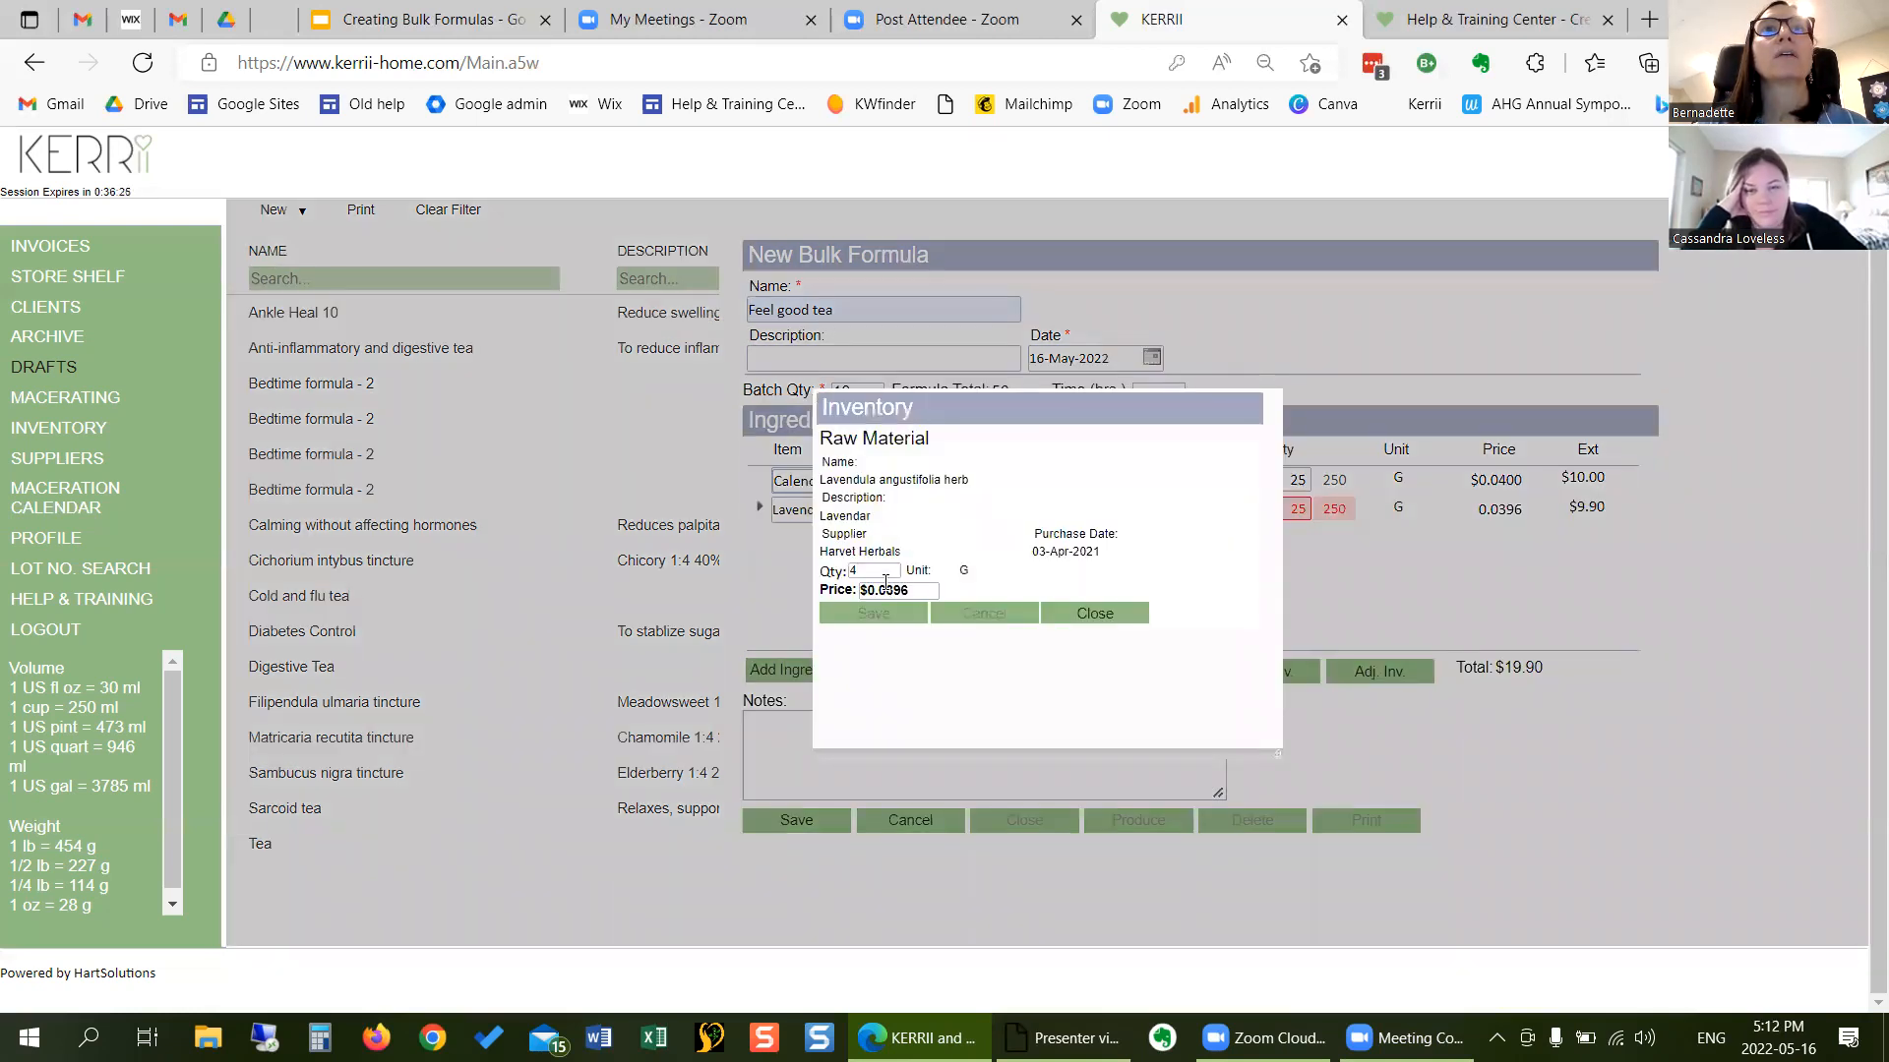
{"action": "double_click", "coordinate": [881, 573]}
{"action": "key", "text": "Down"}
{"action": "key", "text": "Return"}
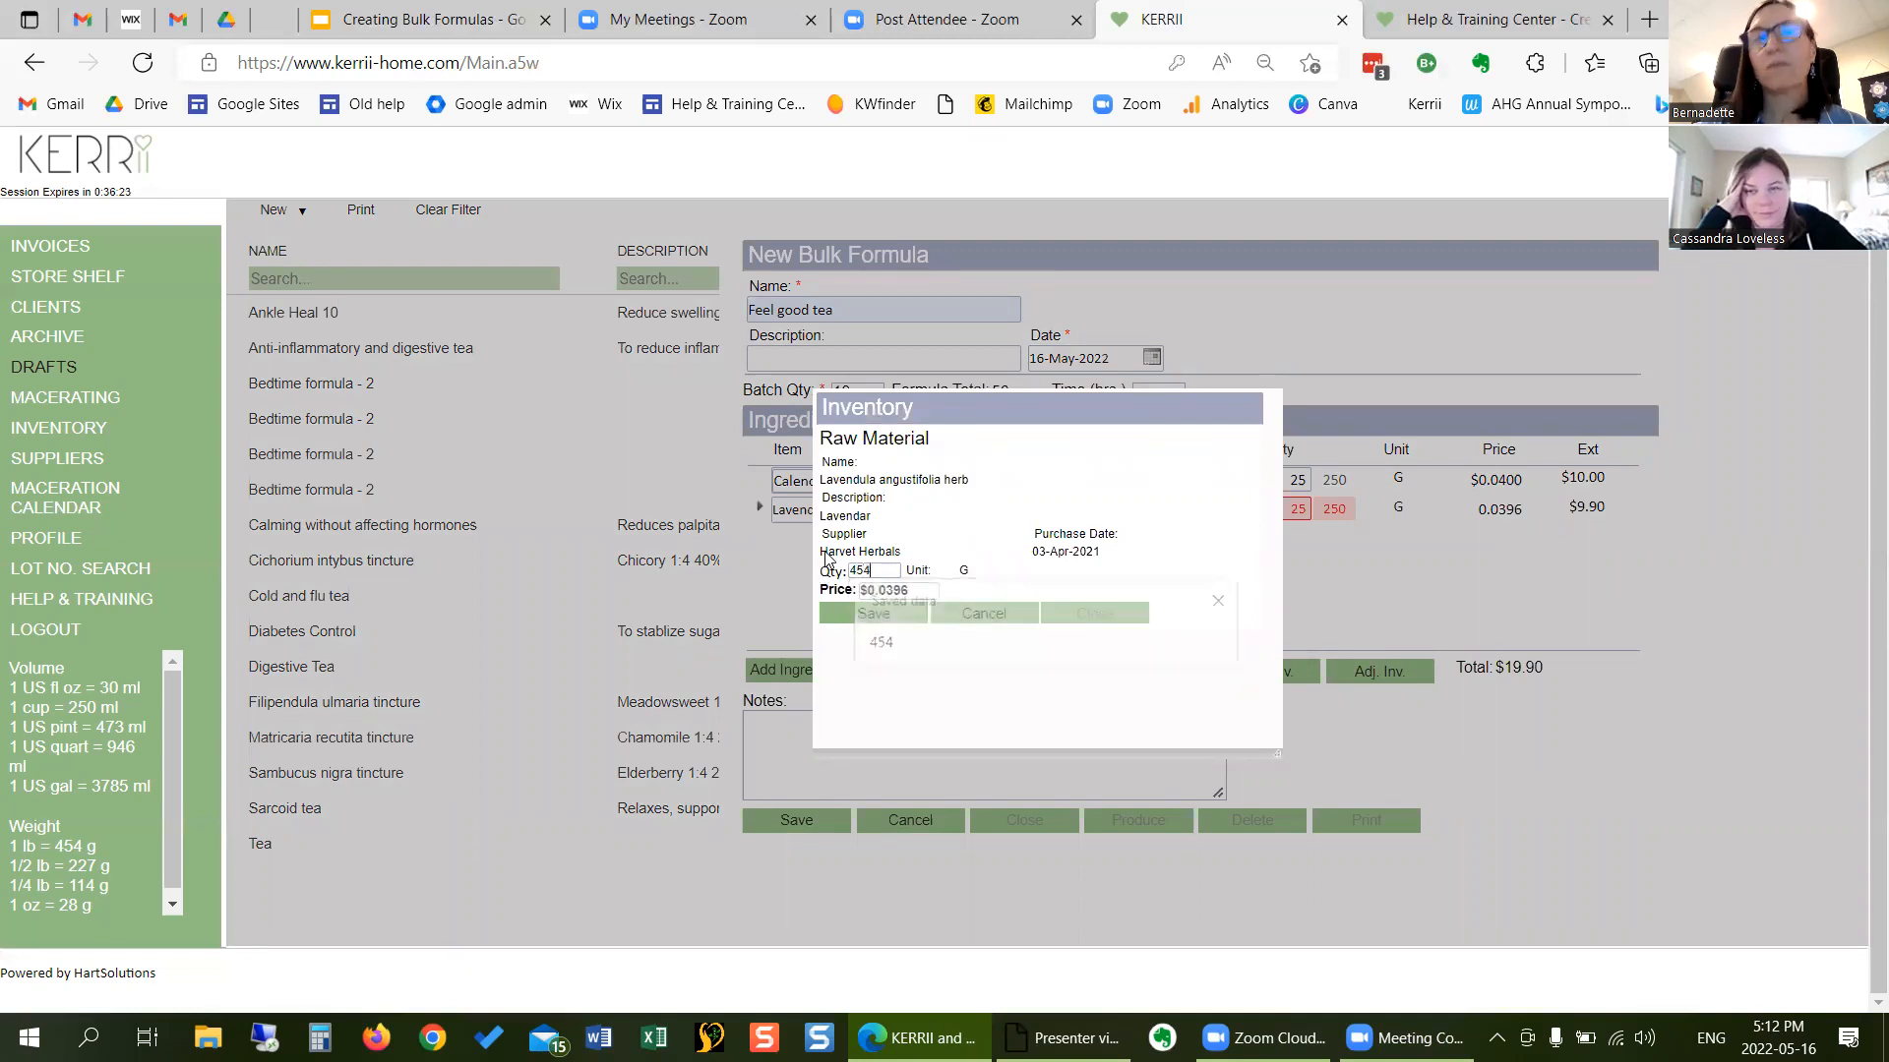
{"action": "left_click", "coordinate": [875, 614]}
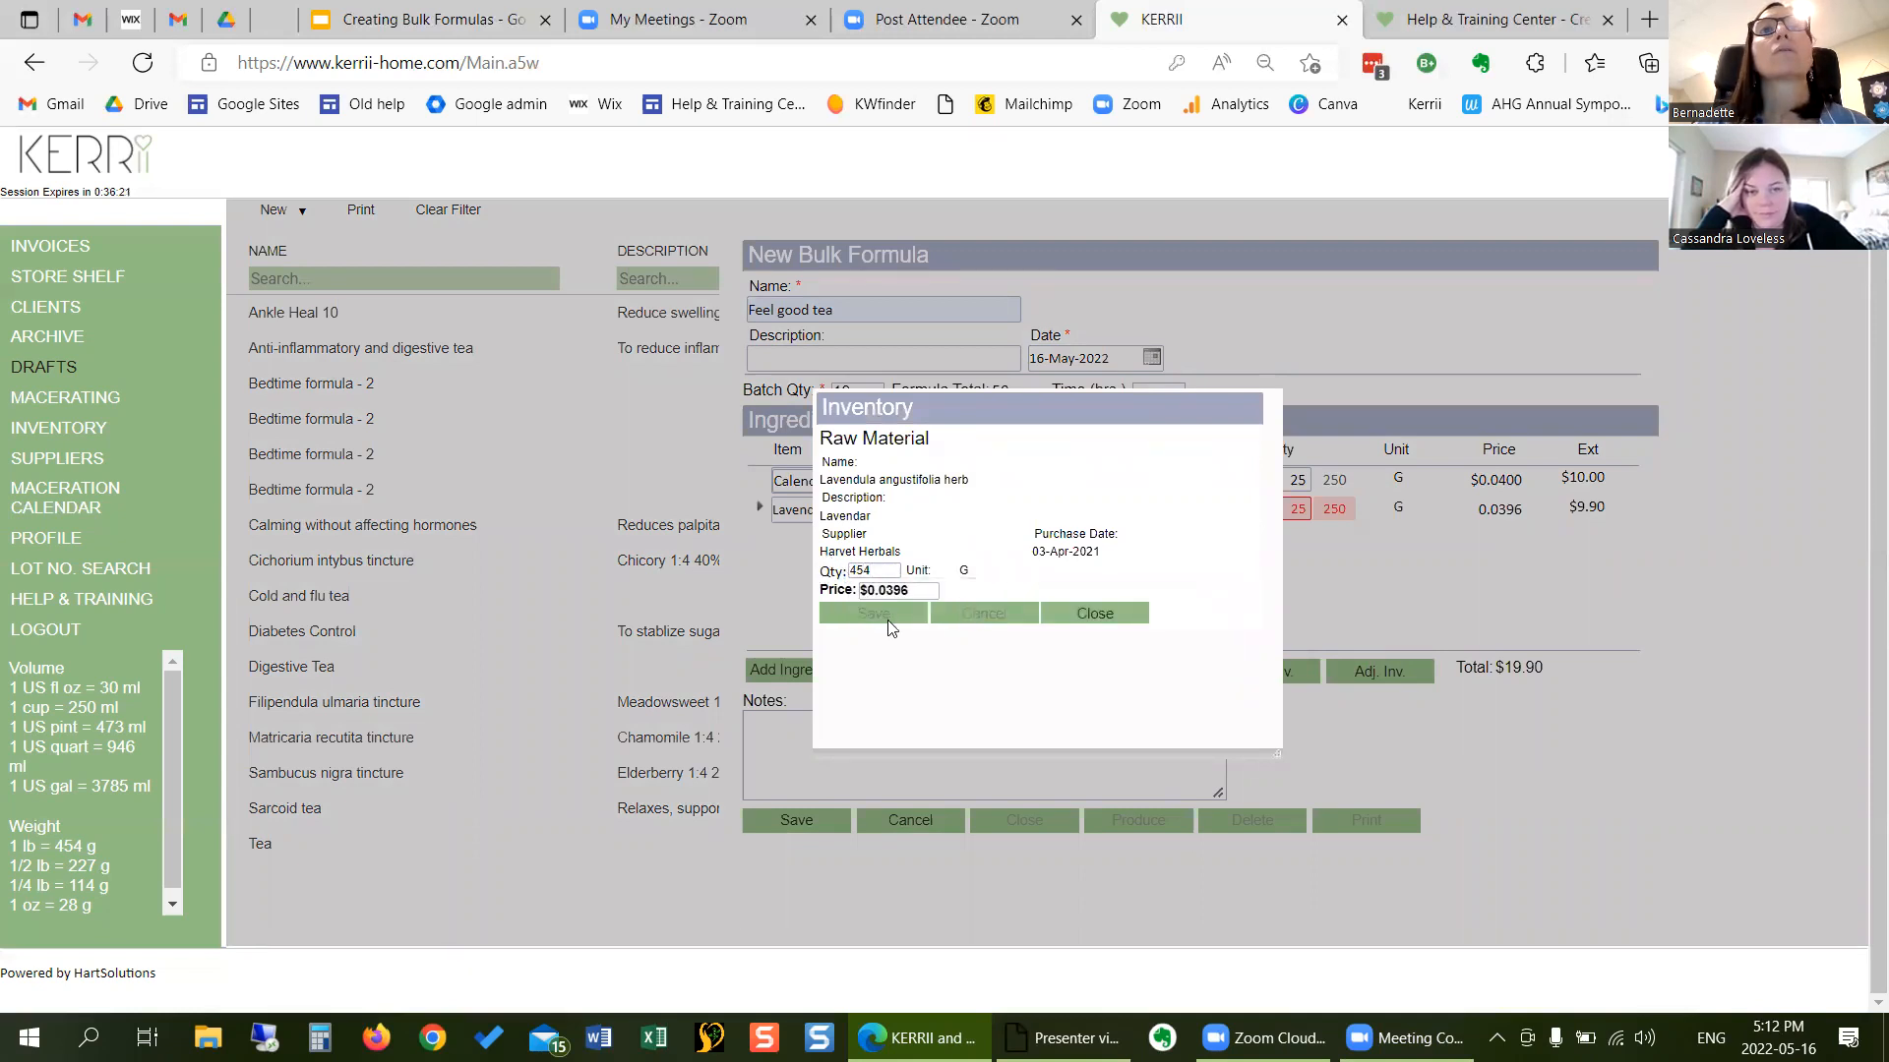
{"action": "left_click", "coordinate": [1095, 615]}
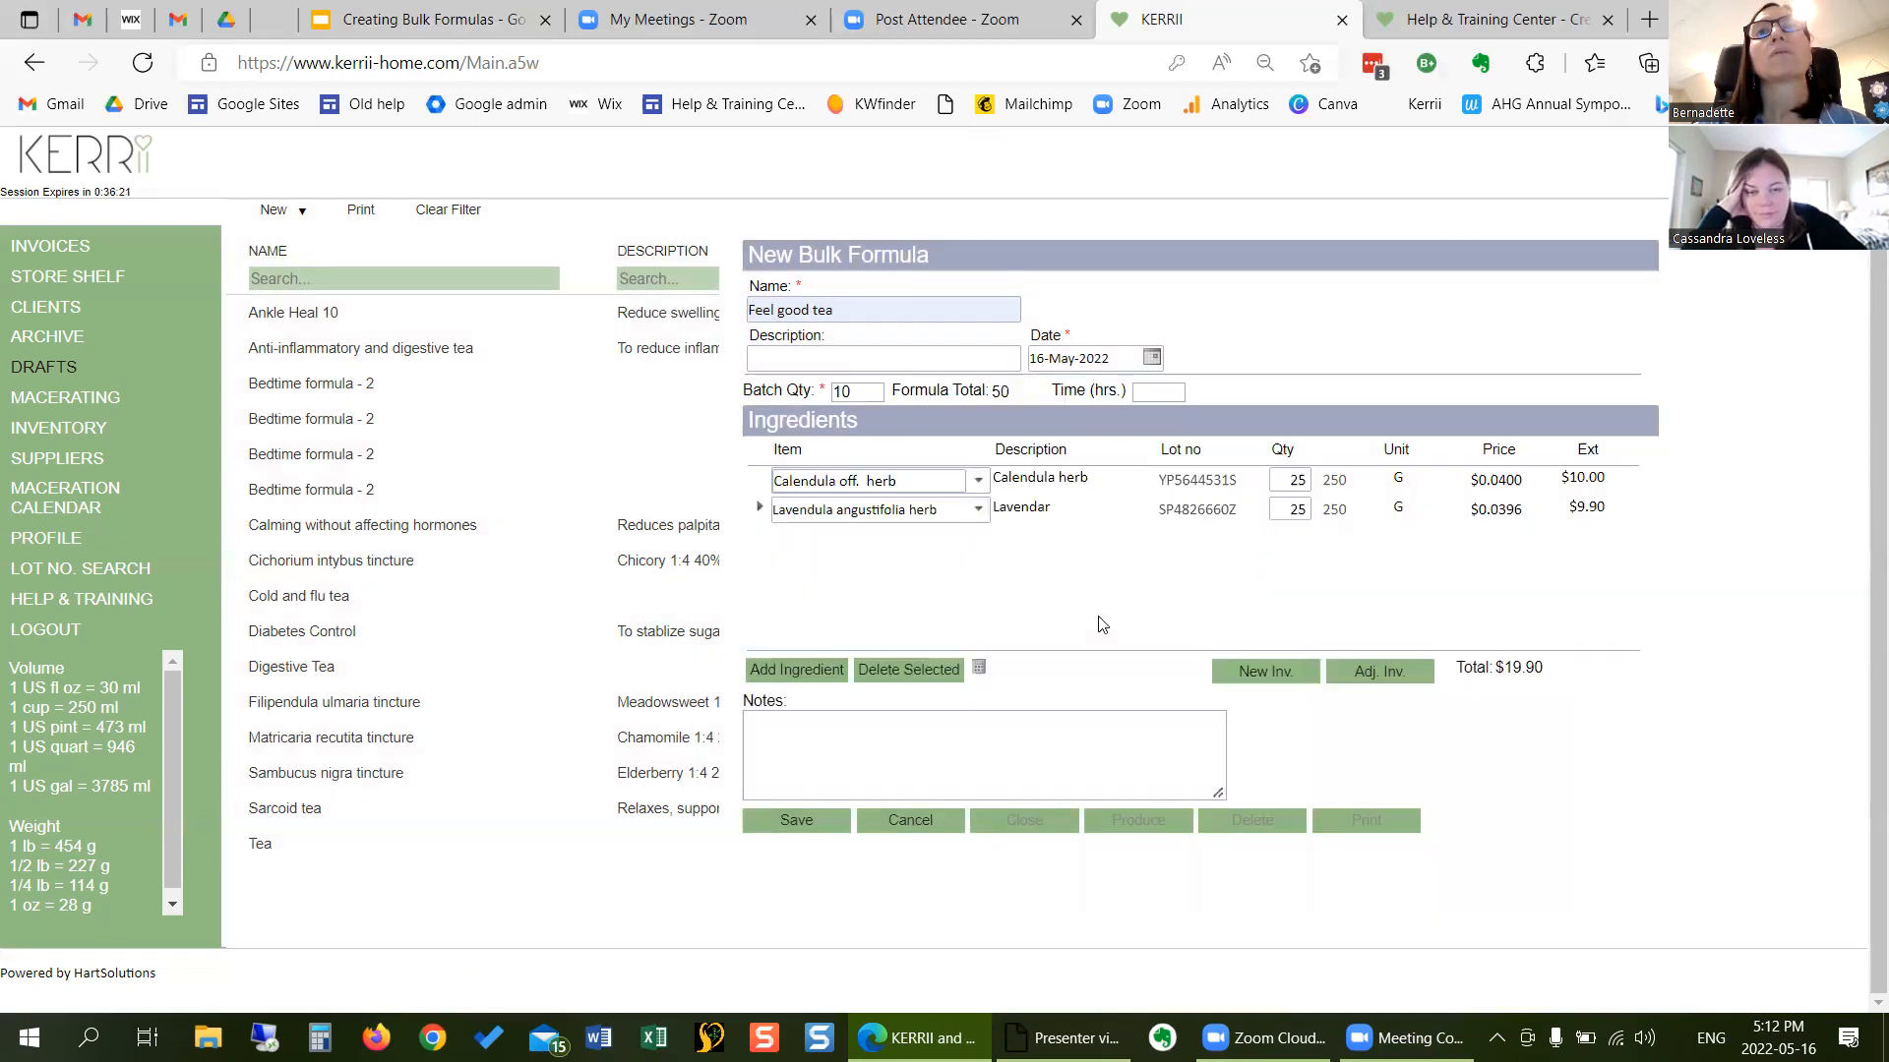
- Add Matricaria recutita herb (Chamomile herb) as the third ingredient with a quantity of 25 g
{"action": "left_click", "coordinate": [812, 667]}
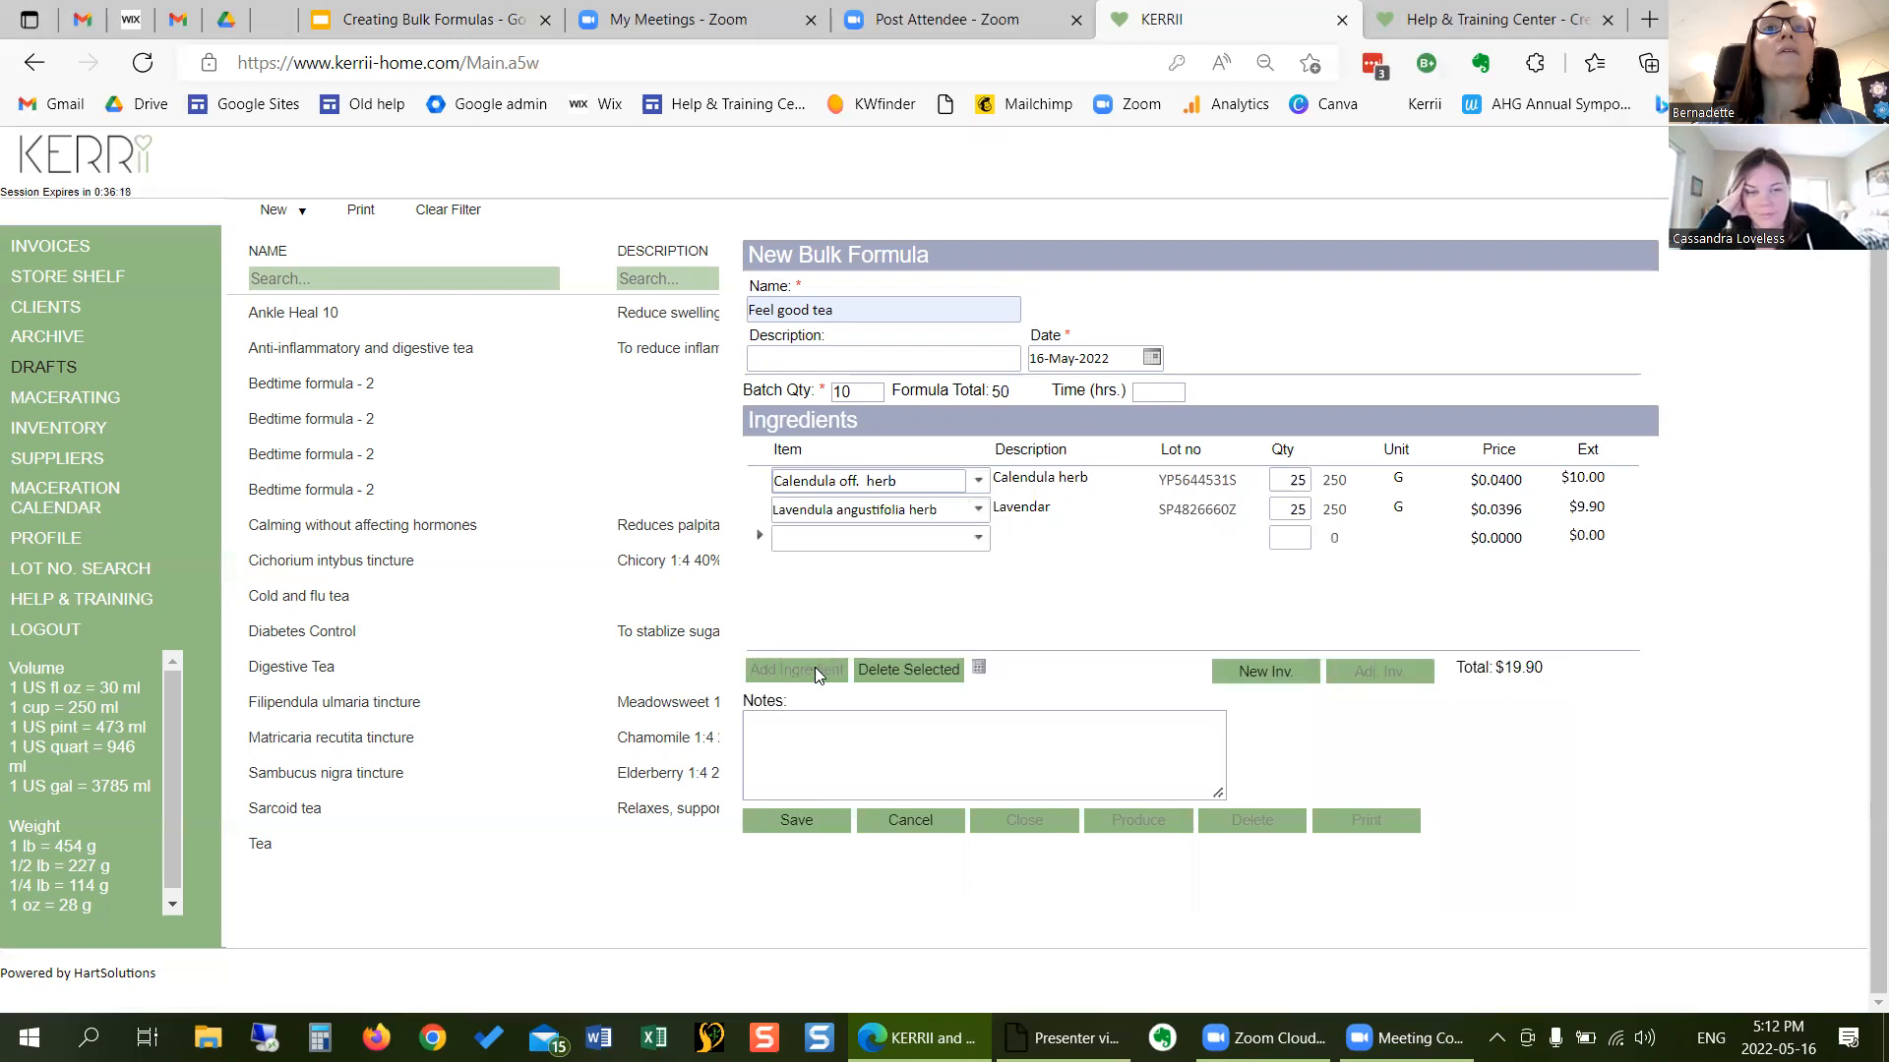
{"action": "left_click", "coordinate": [982, 537]}
{"action": "scroll", "coordinate": [863, 719], "scroll_direction": "down", "scroll_amount": 3}
{"action": "scroll", "coordinate": [862, 721], "scroll_direction": "down", "scroll_amount": 10}
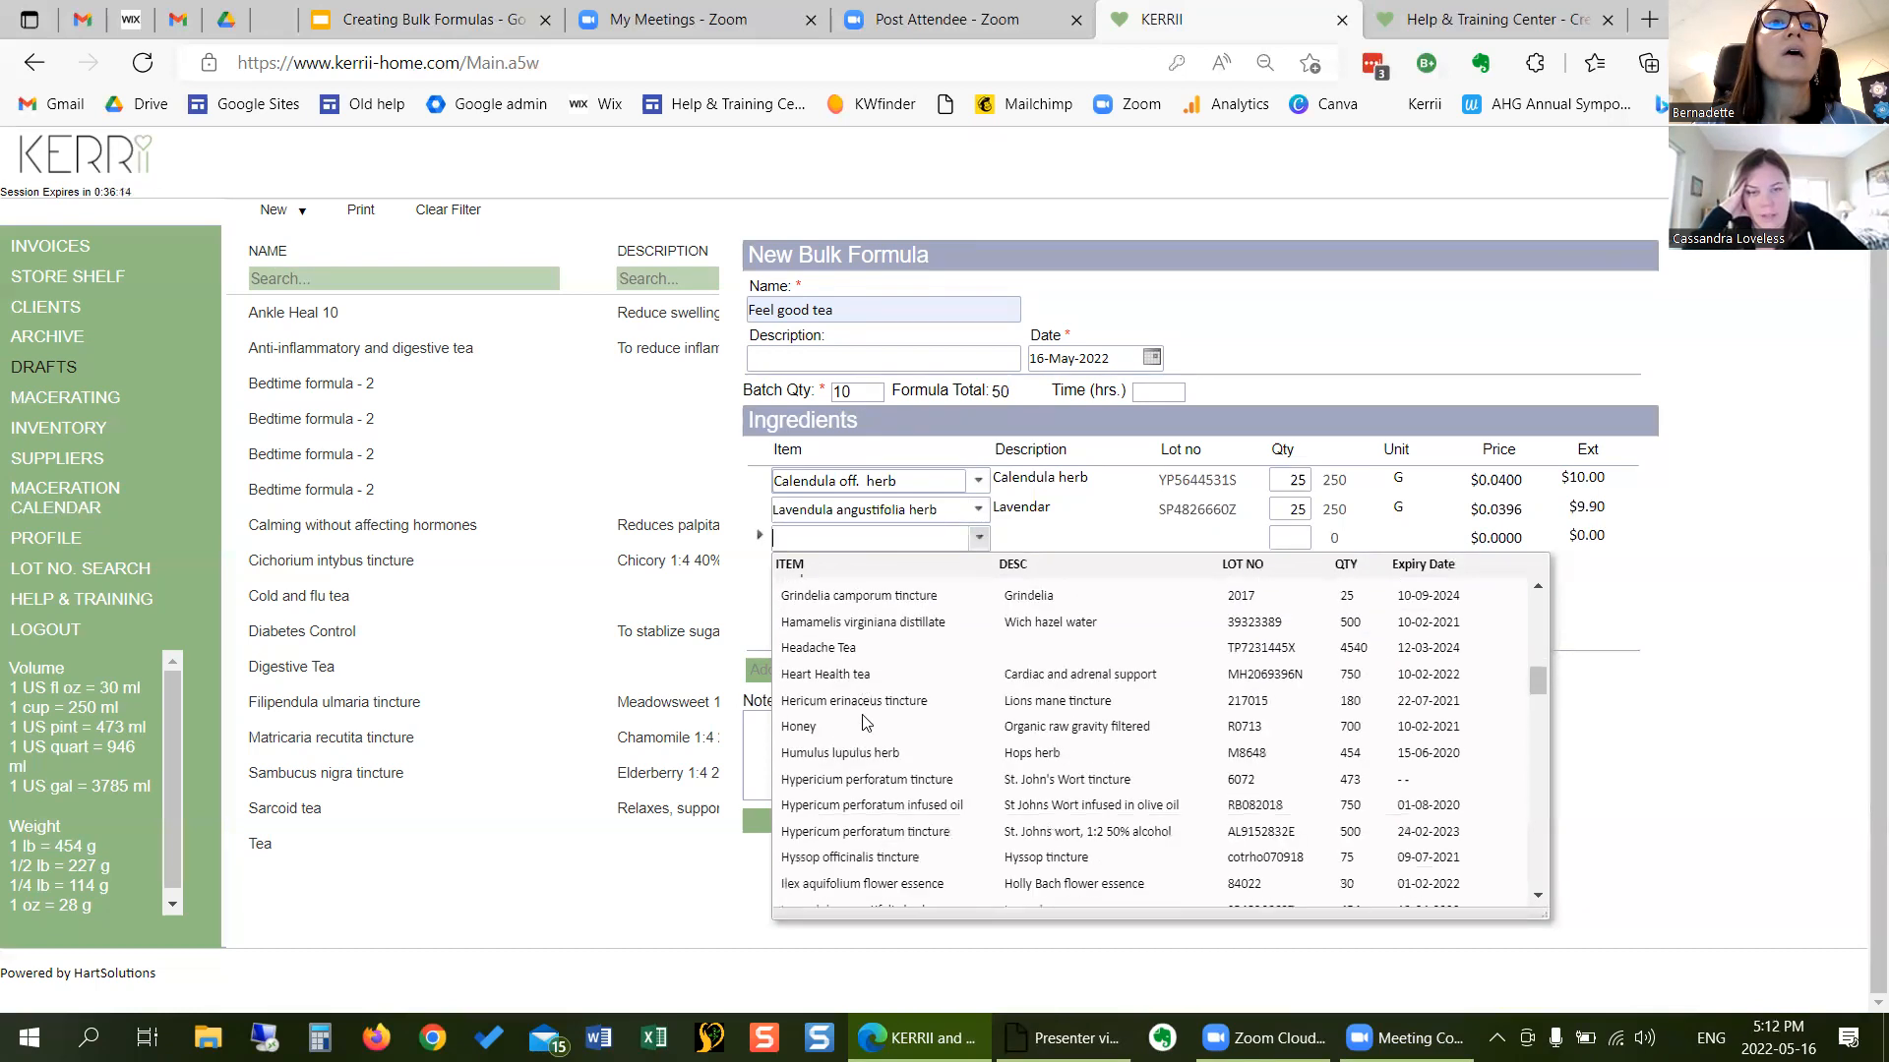
{"action": "scroll", "coordinate": [862, 722], "scroll_direction": "down", "scroll_amount": 2}
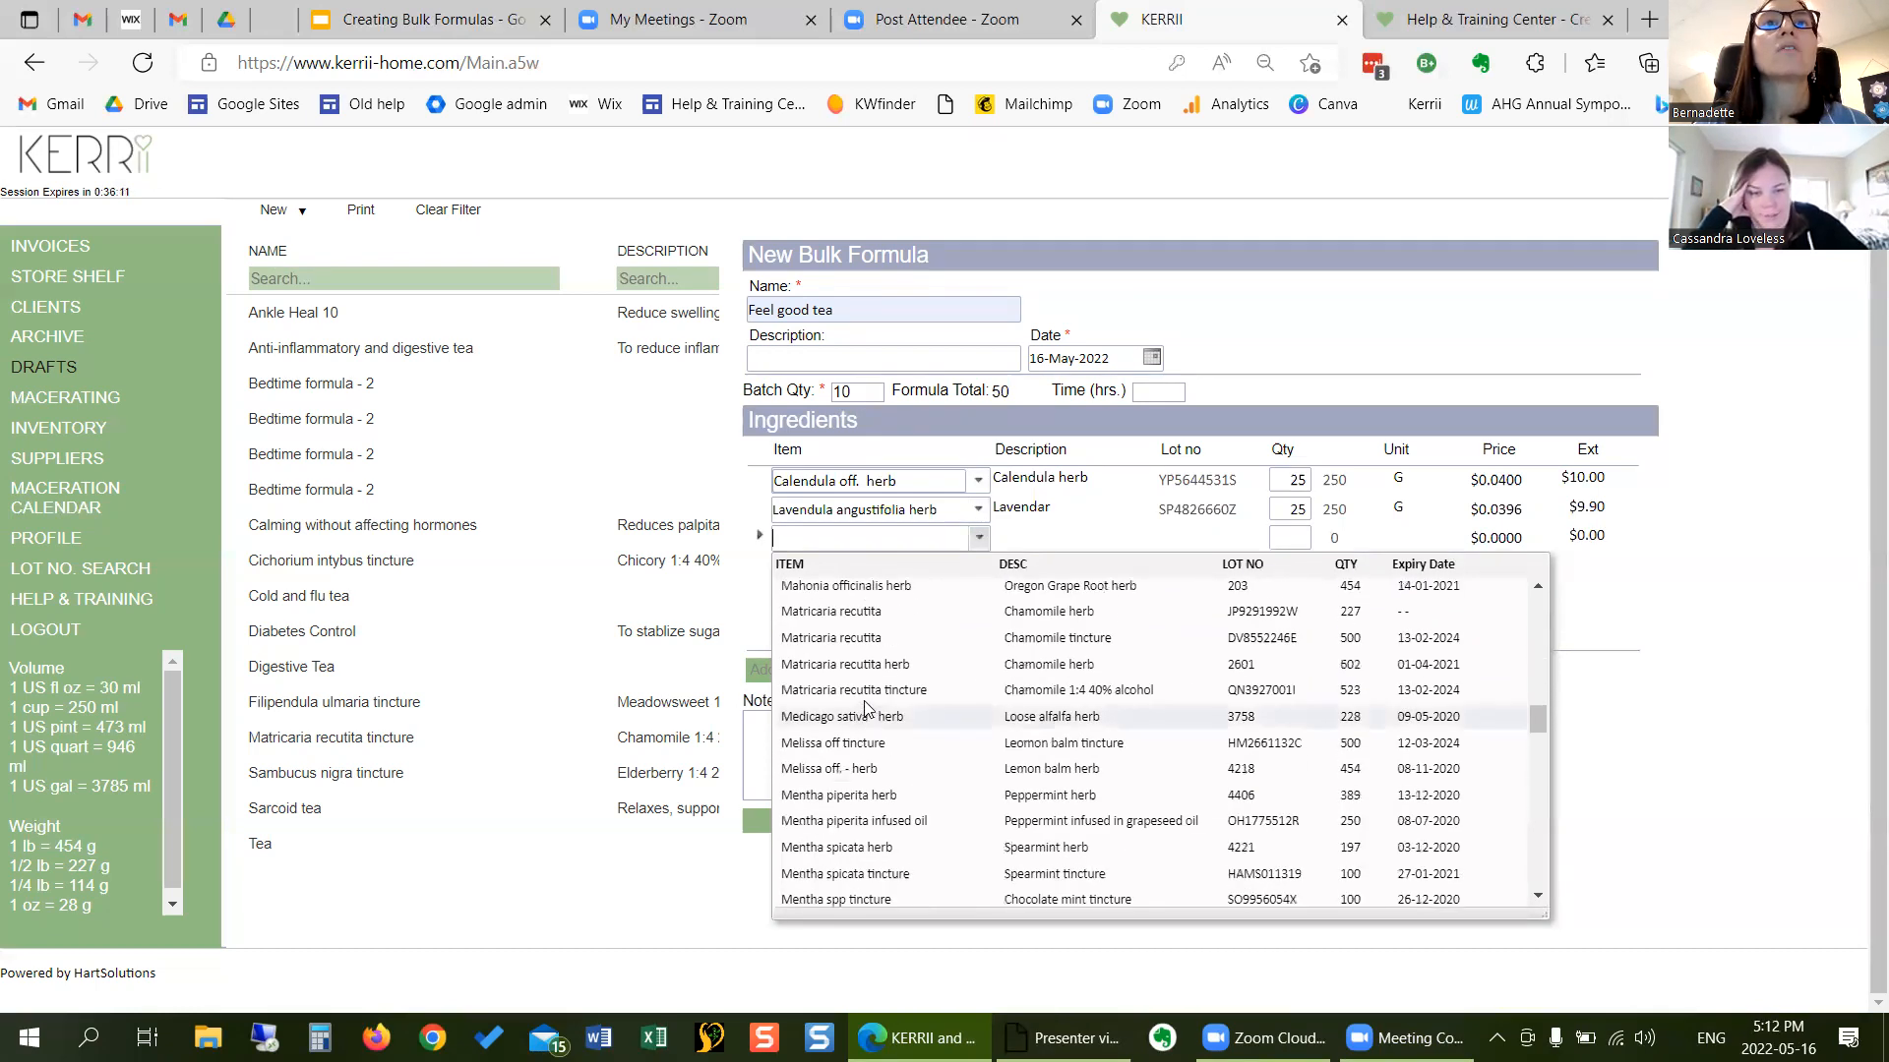
{"action": "left_click", "coordinate": [873, 666]}
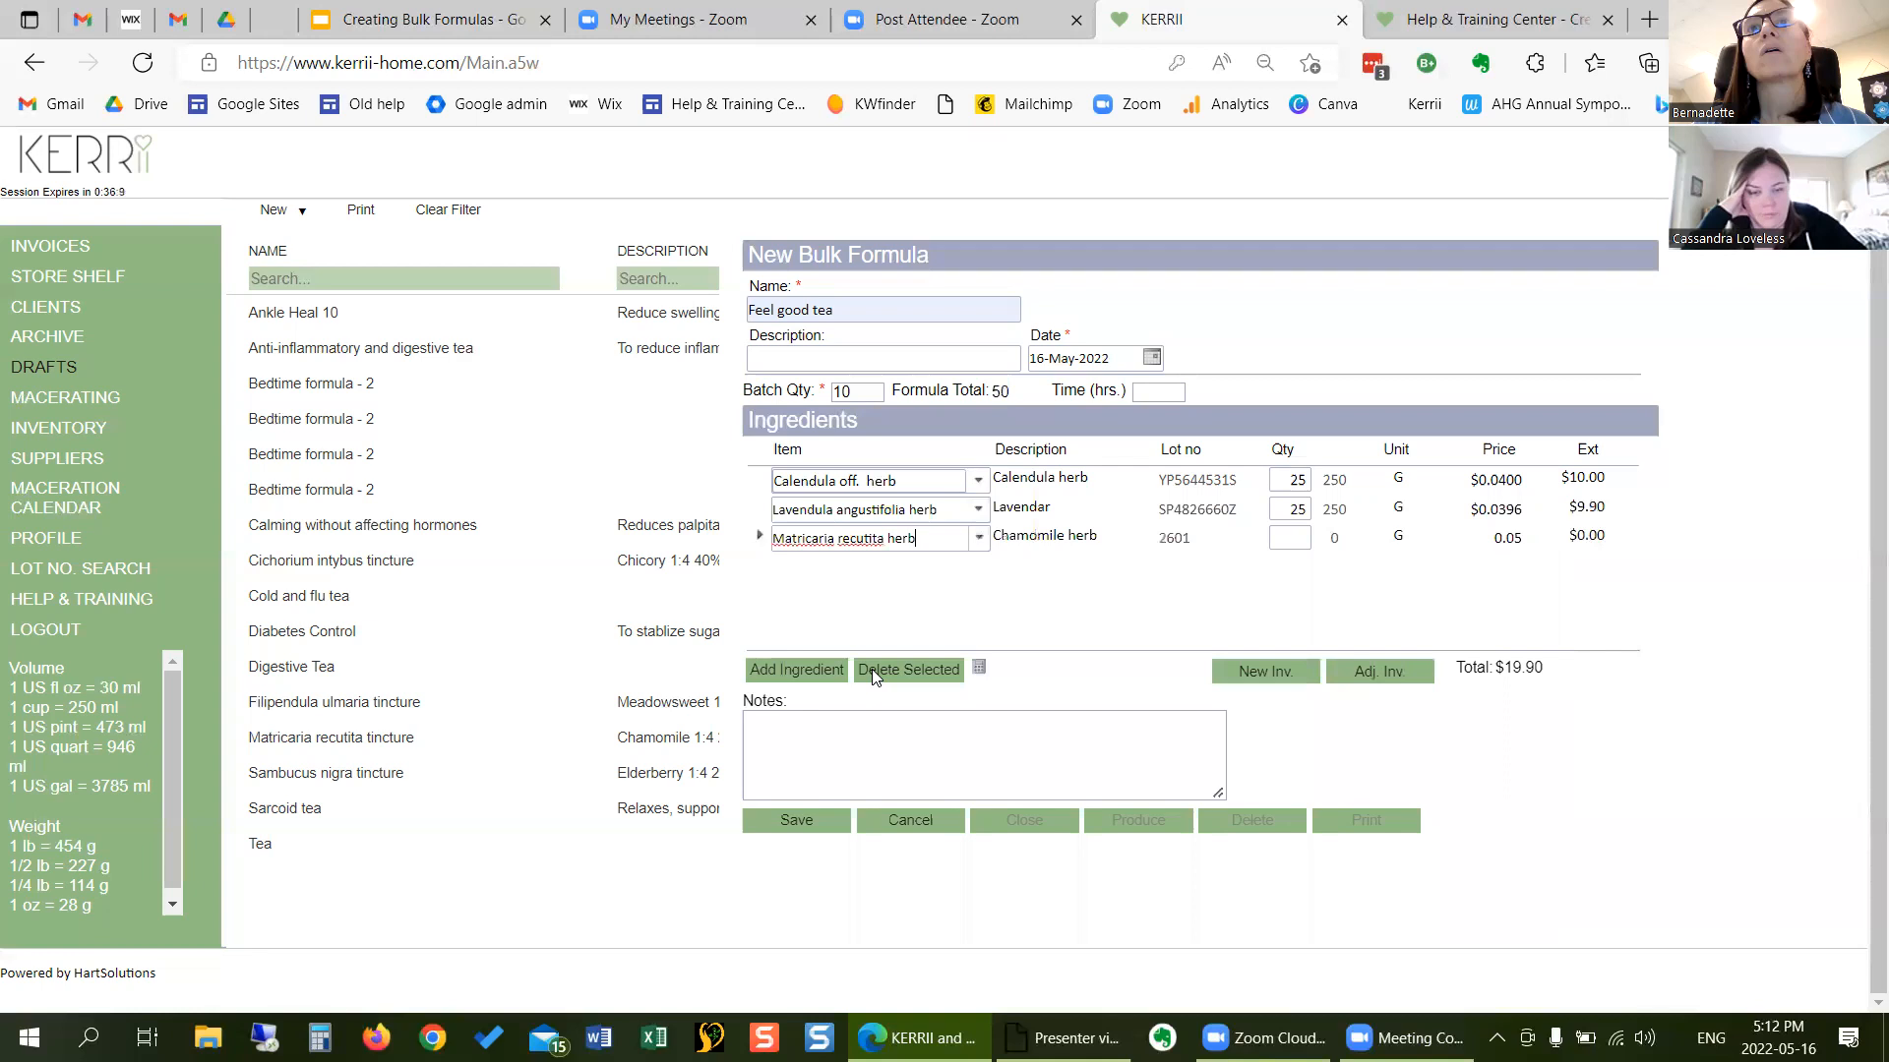
{"action": "left_click", "coordinate": [1299, 540]}
{"action": "type", "text": "25"}
{"action": "key", "text": "Tab"}
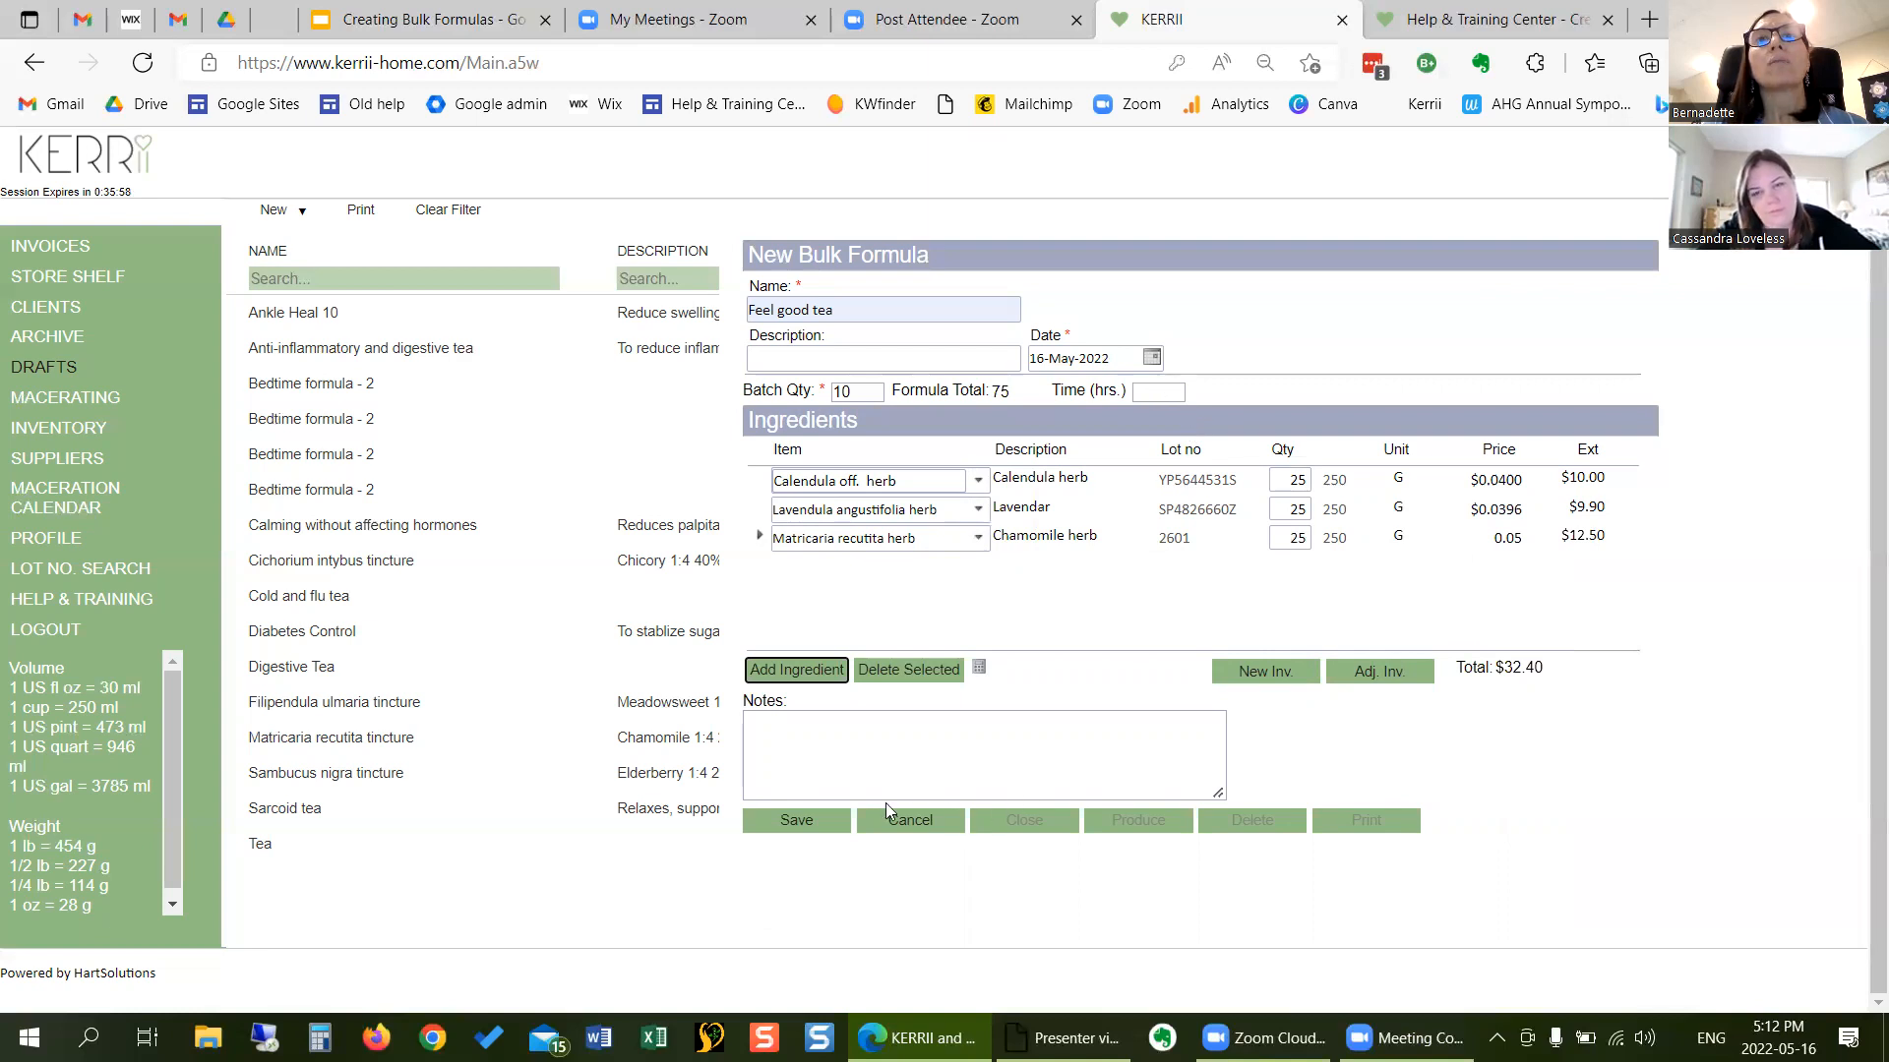
- Save the Feel good tea bulk formula and start producing it, confirming removal of its ingredients from inventory
{"action": "left_click", "coordinate": [820, 823]}
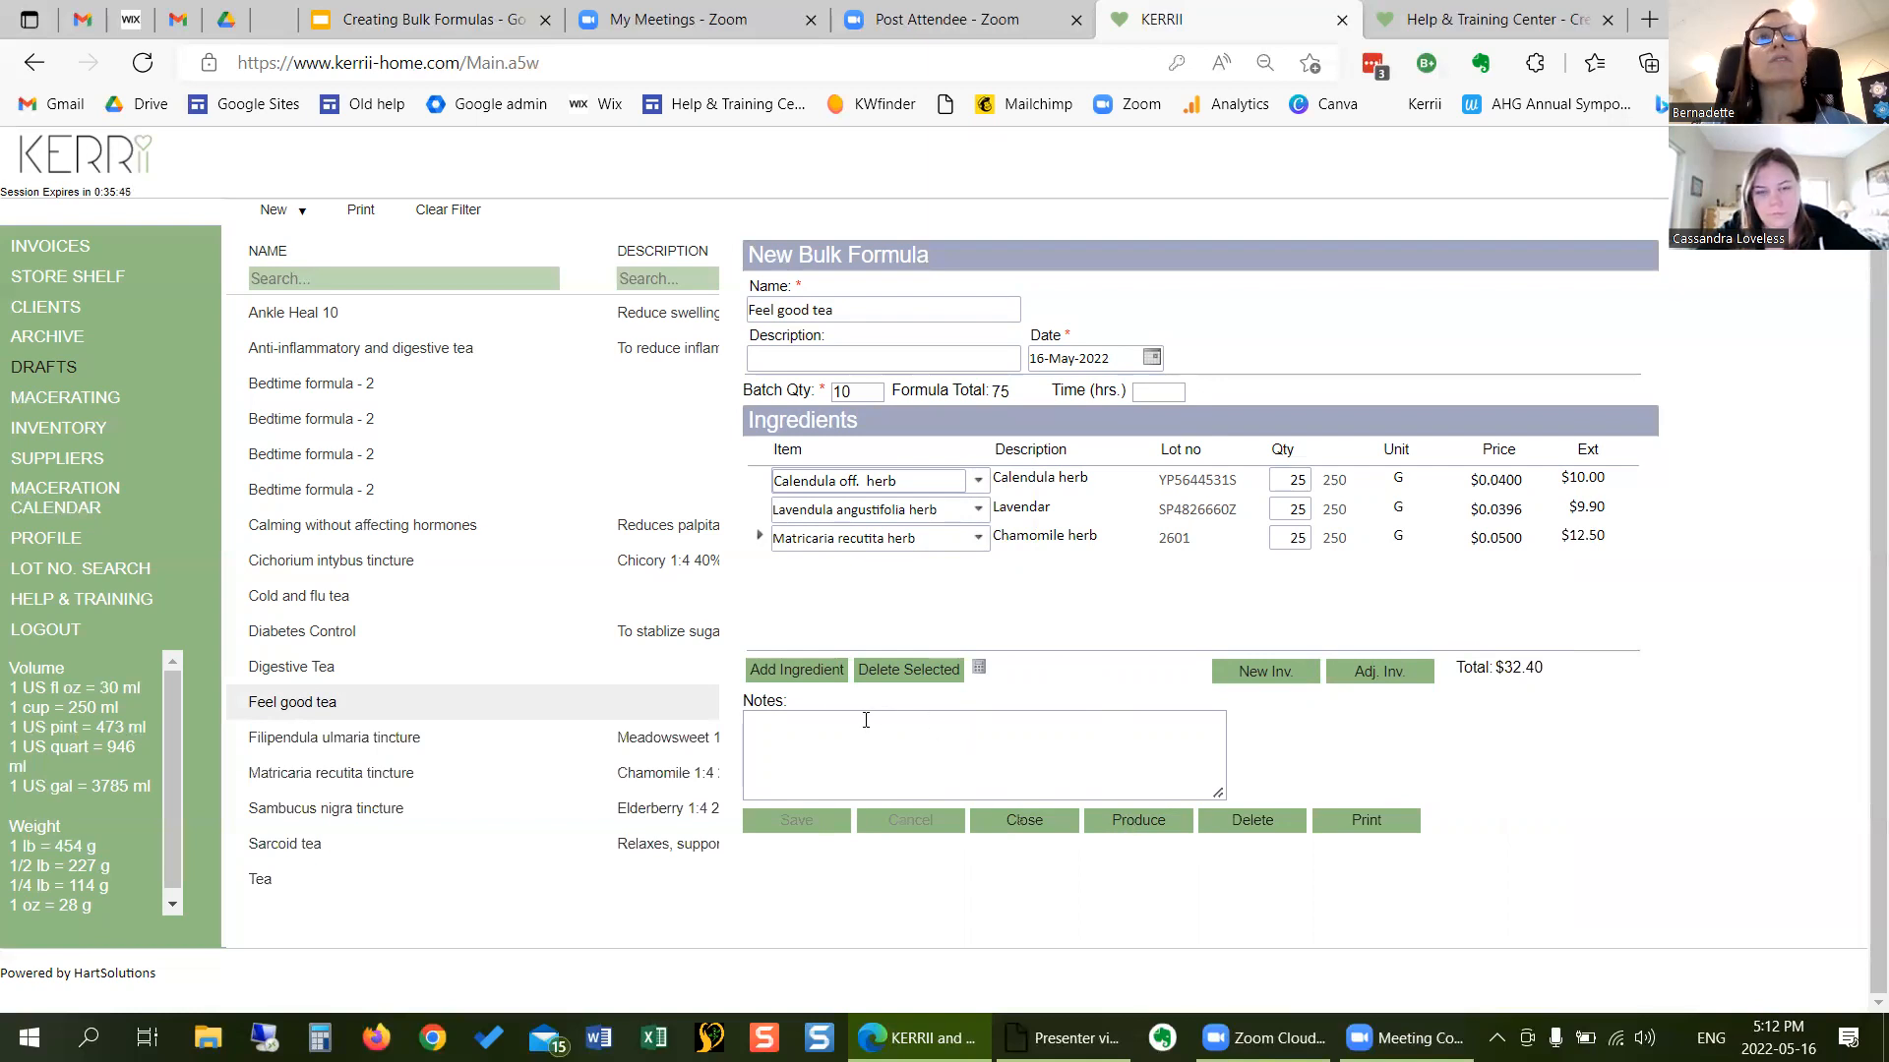
{"action": "left_click", "coordinate": [1173, 821]}
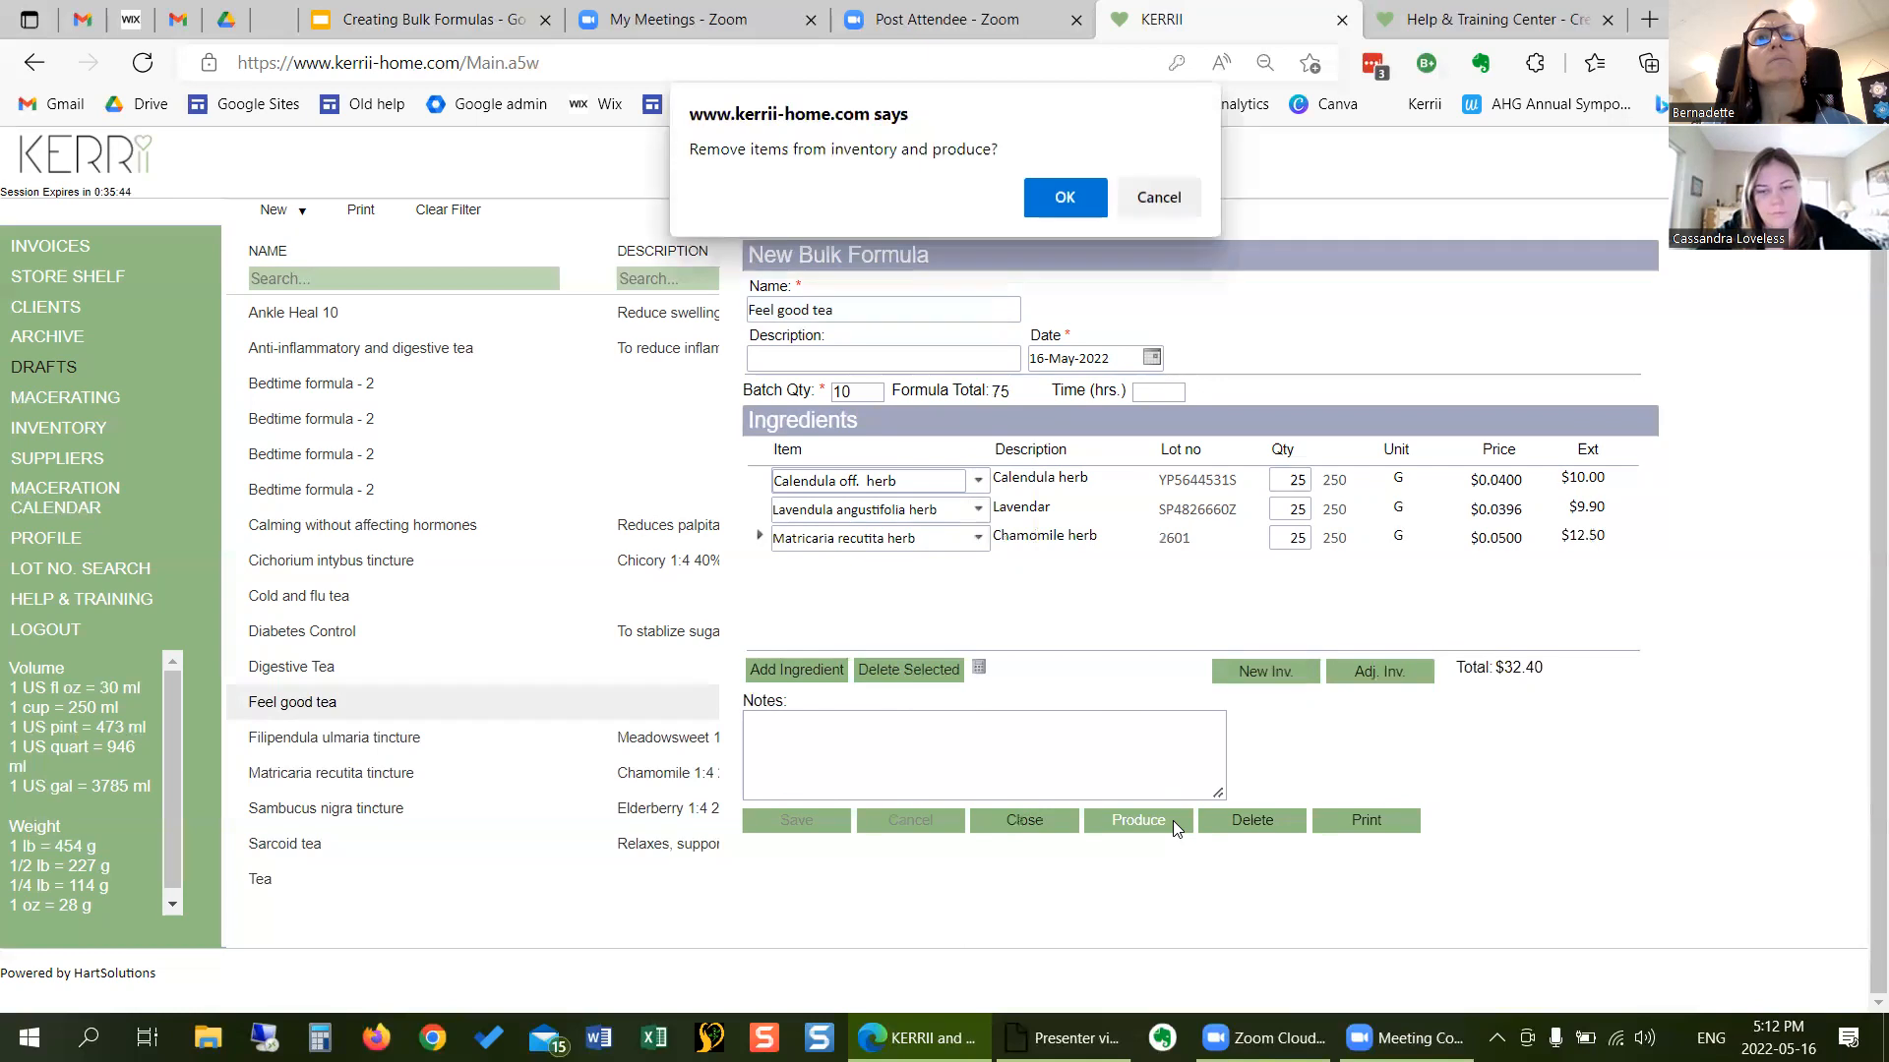
{"action": "left_click", "coordinate": [1079, 200]}
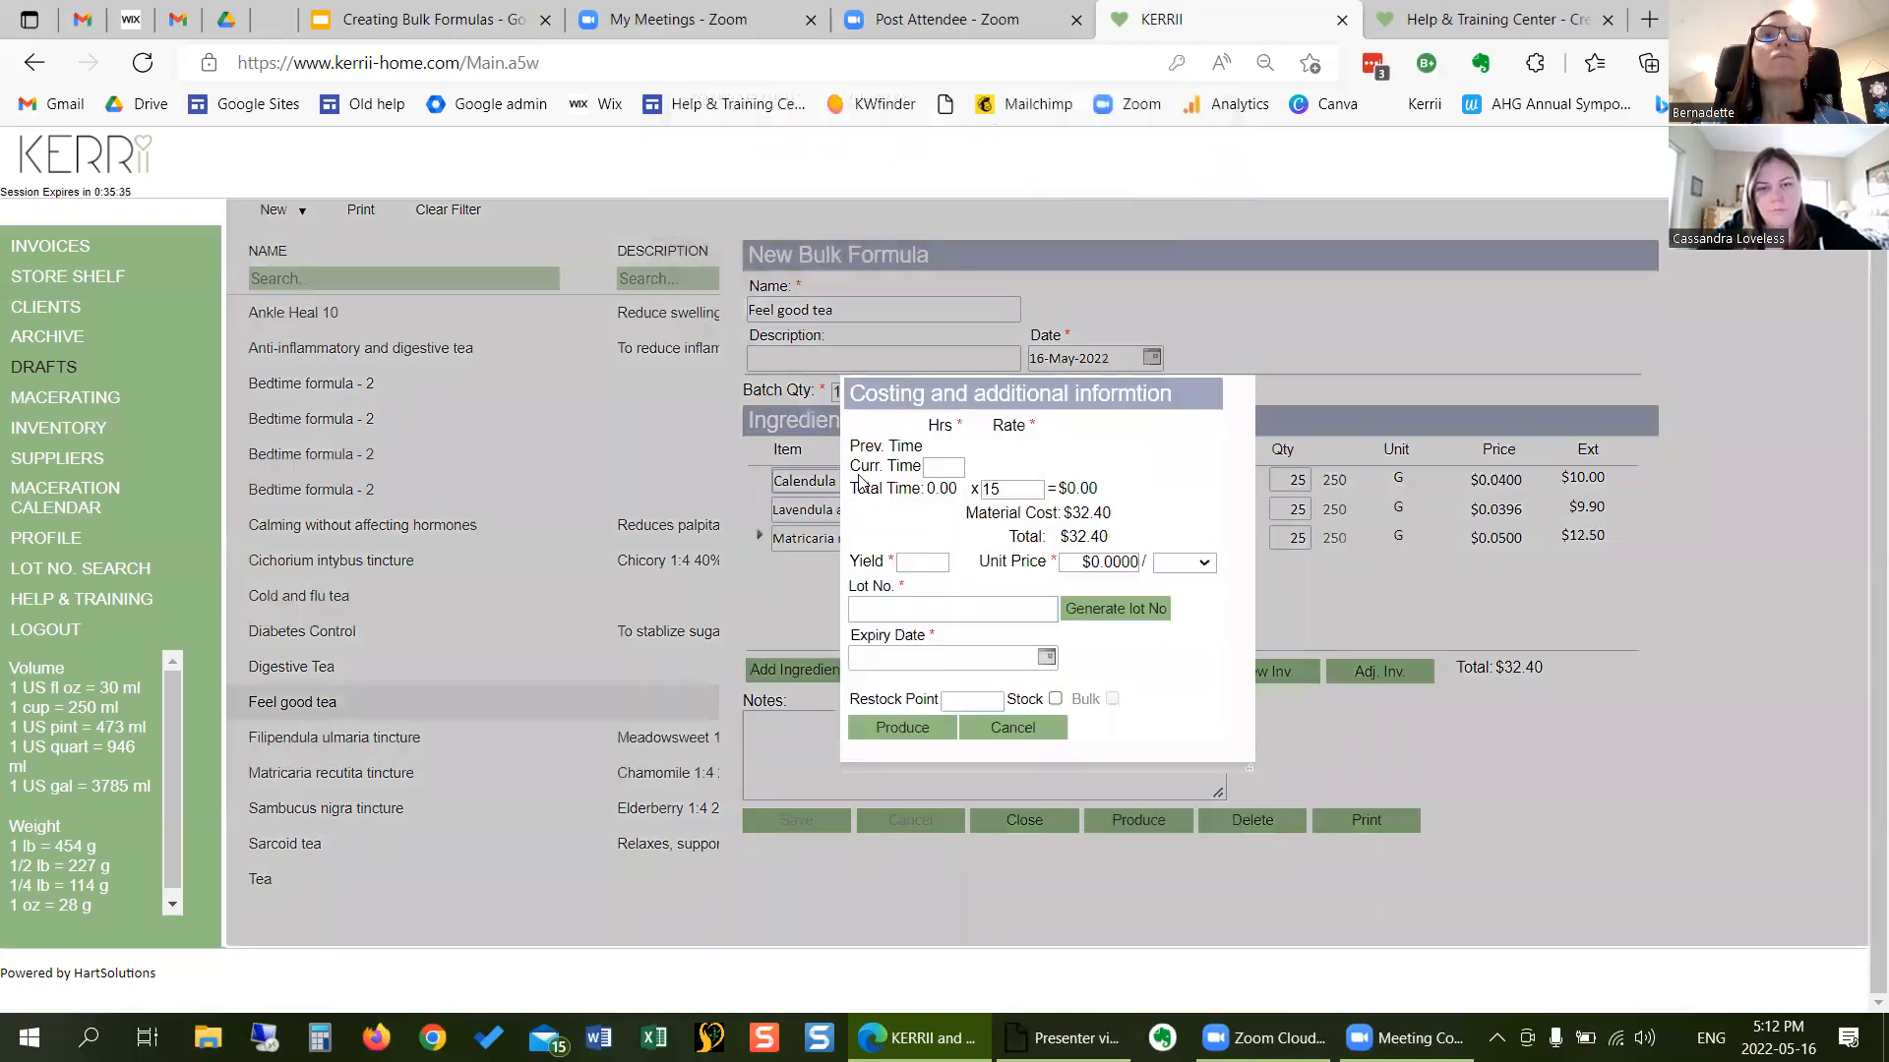
- Enter a current time of .33 hours, a yield of 750 and the unit G in the production costing
{"action": "left_click", "coordinate": [944, 467]}
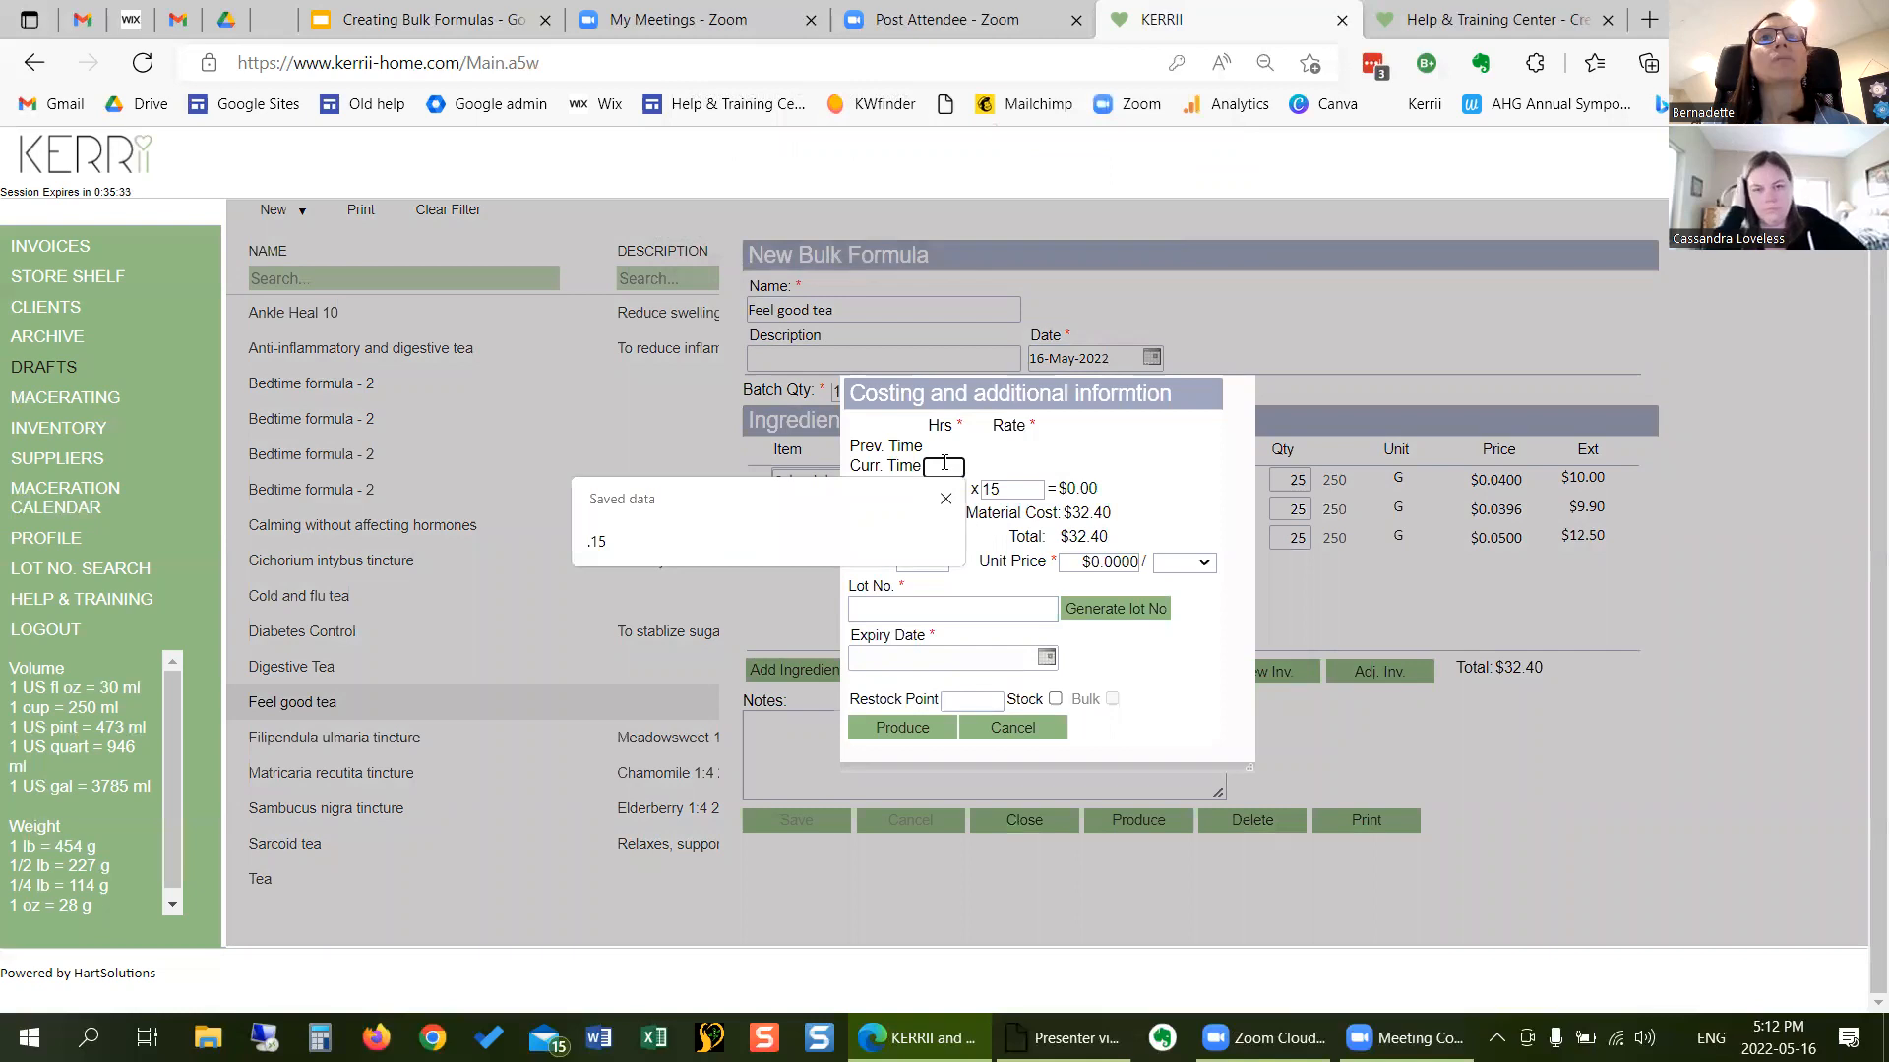
{"action": "type", "text": ".33"}
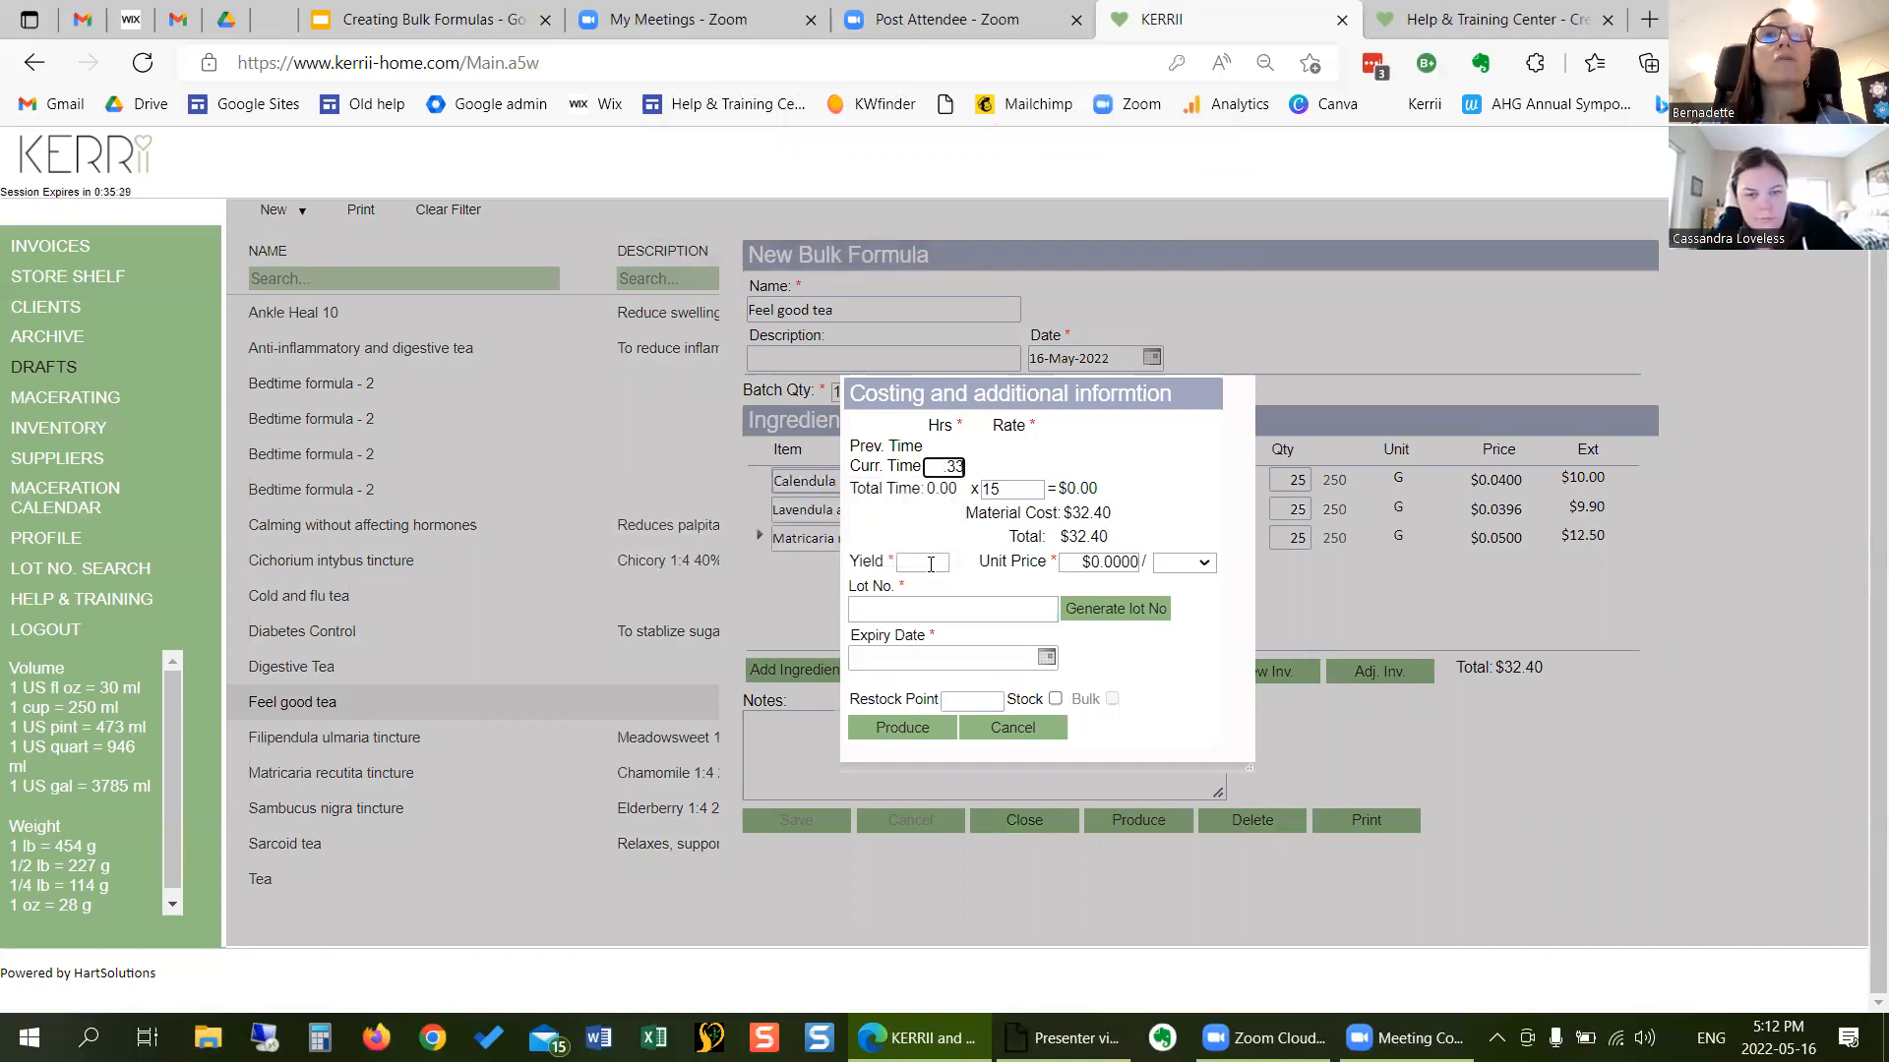
{"action": "left_click", "coordinate": [930, 565]}
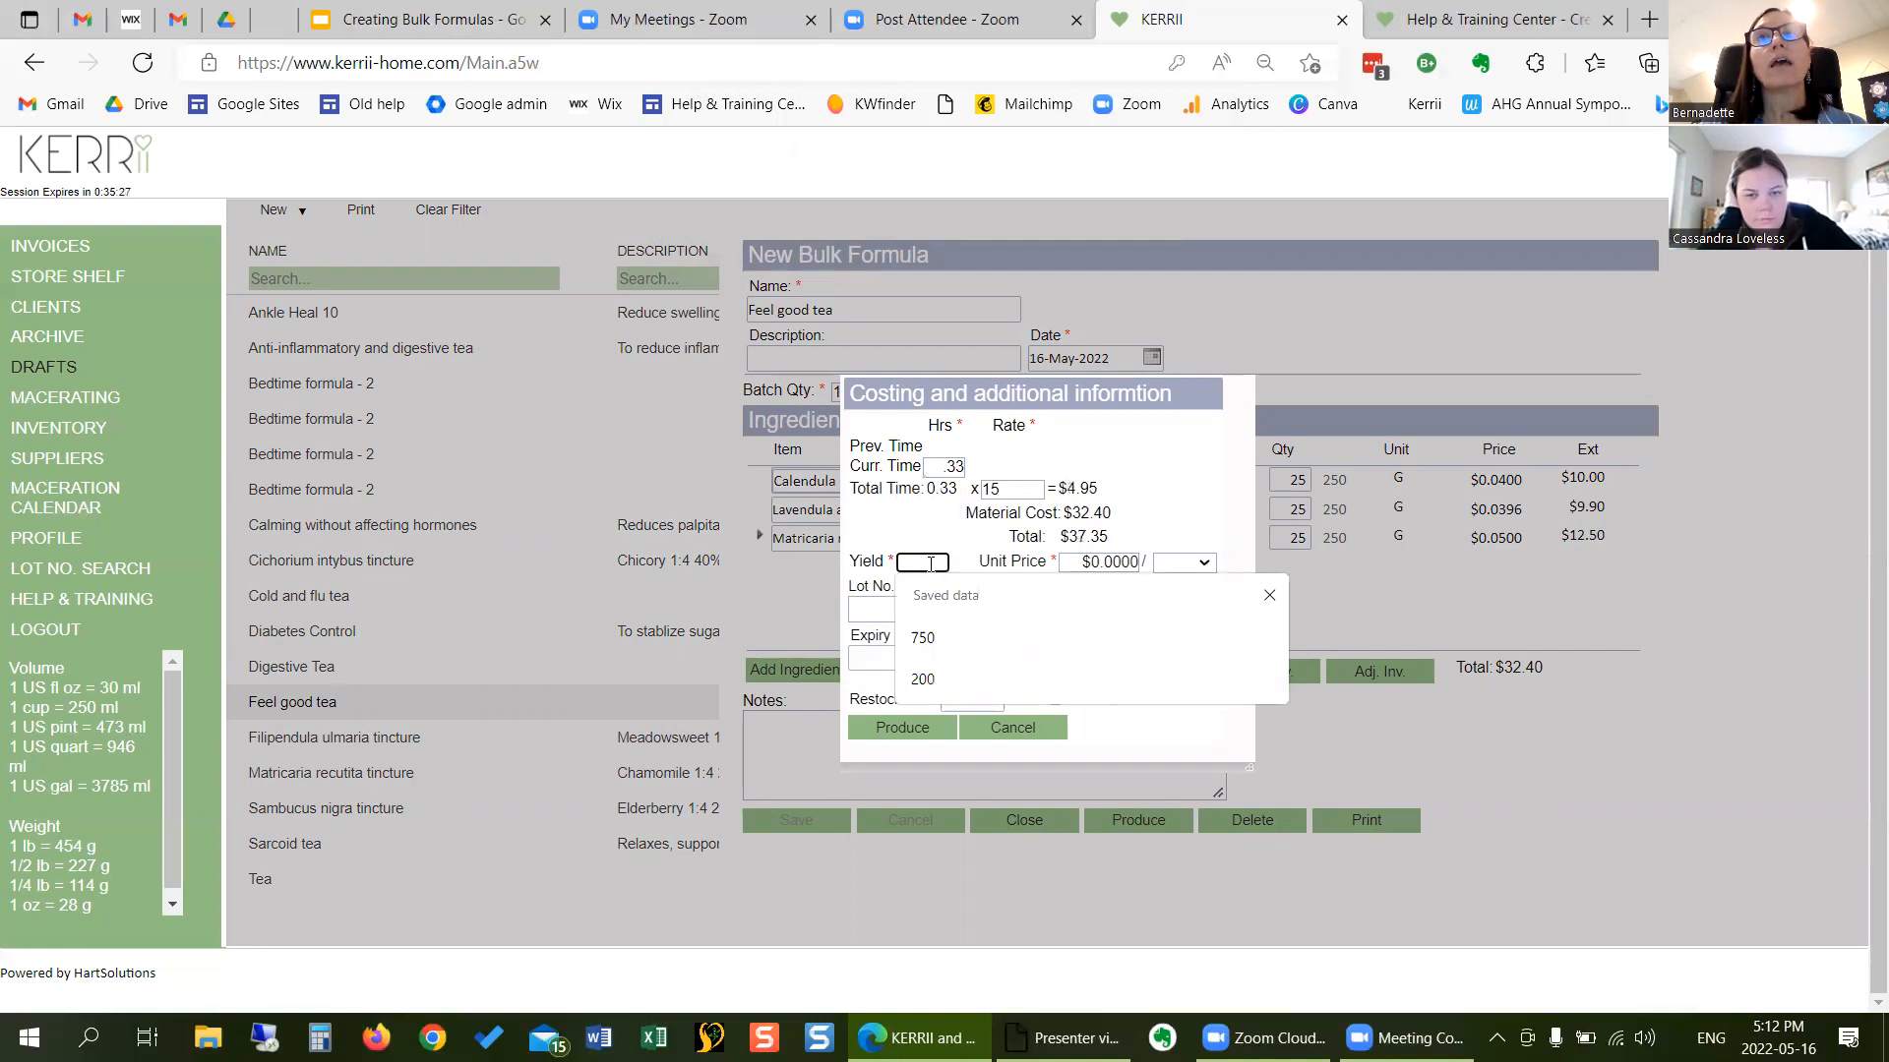
{"action": "type", "text": "750"}
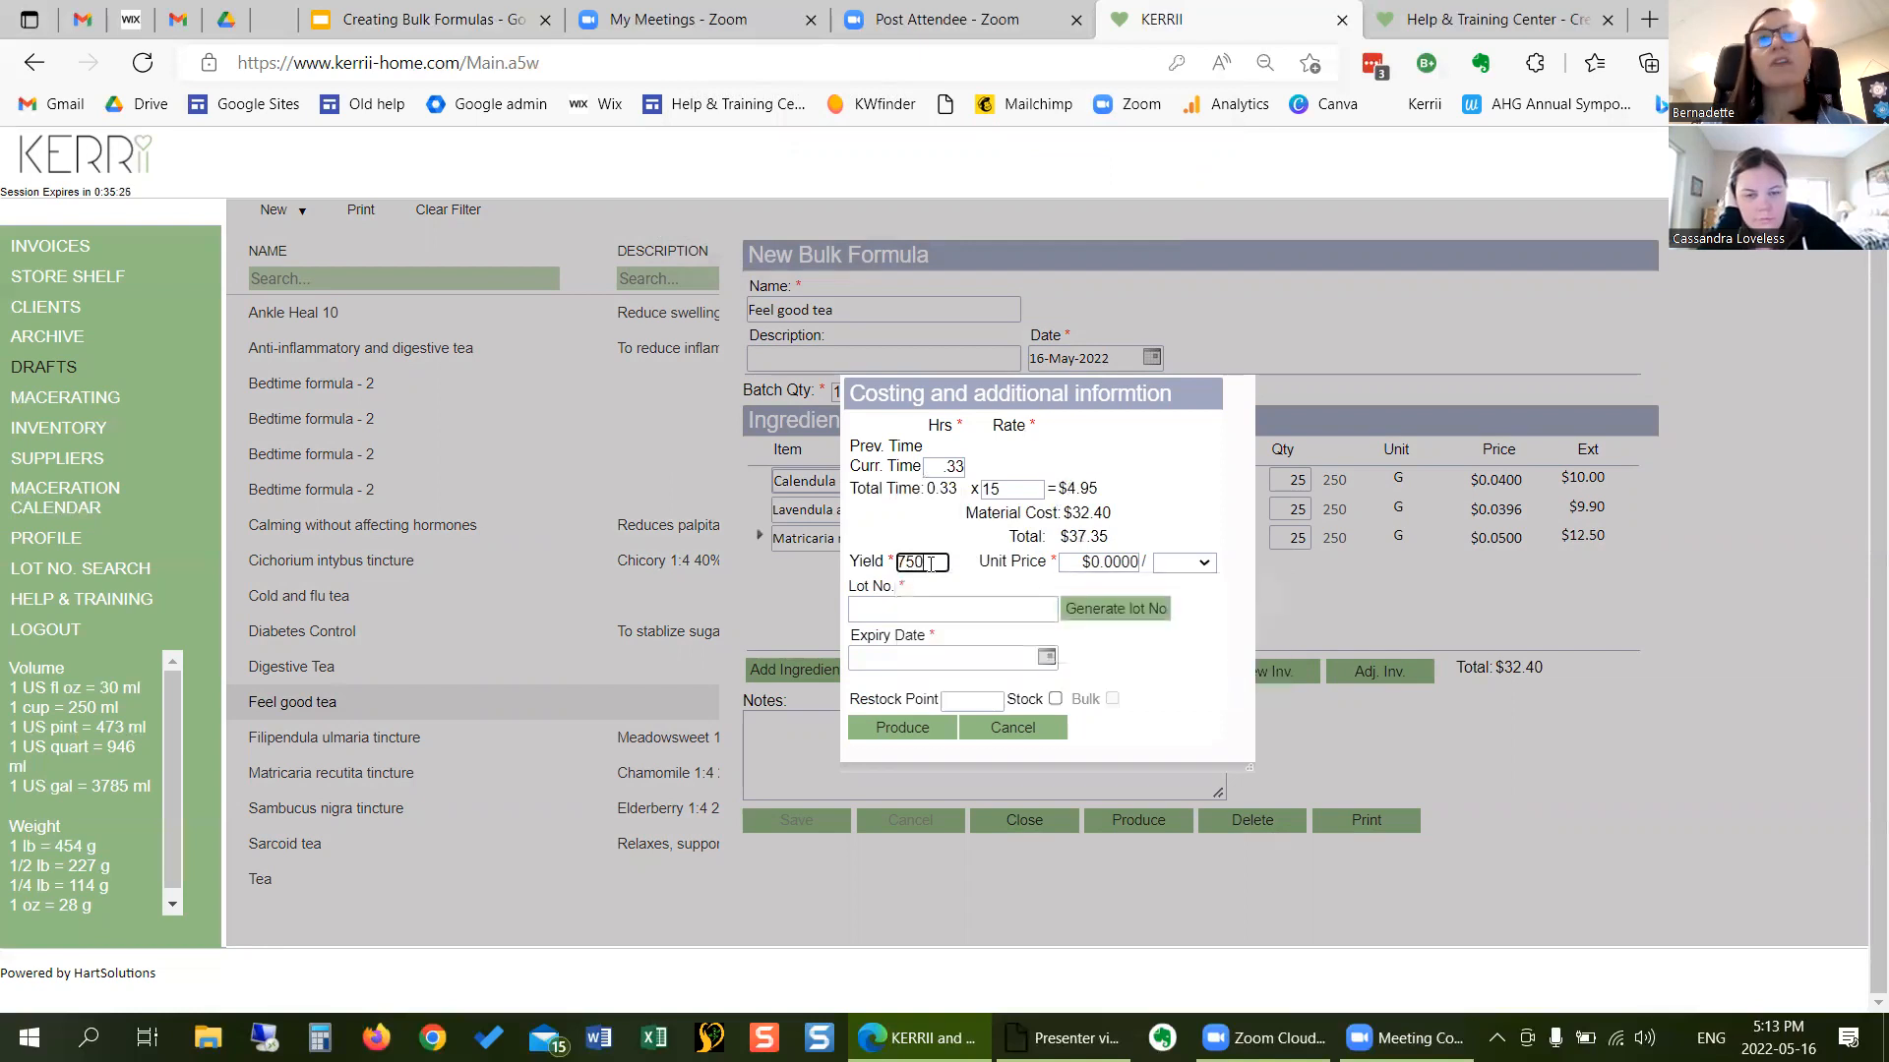
{"action": "left_click", "coordinate": [986, 587]}
{"action": "left_click", "coordinate": [1204, 564]}
{"action": "left_click", "coordinate": [1166, 628]}
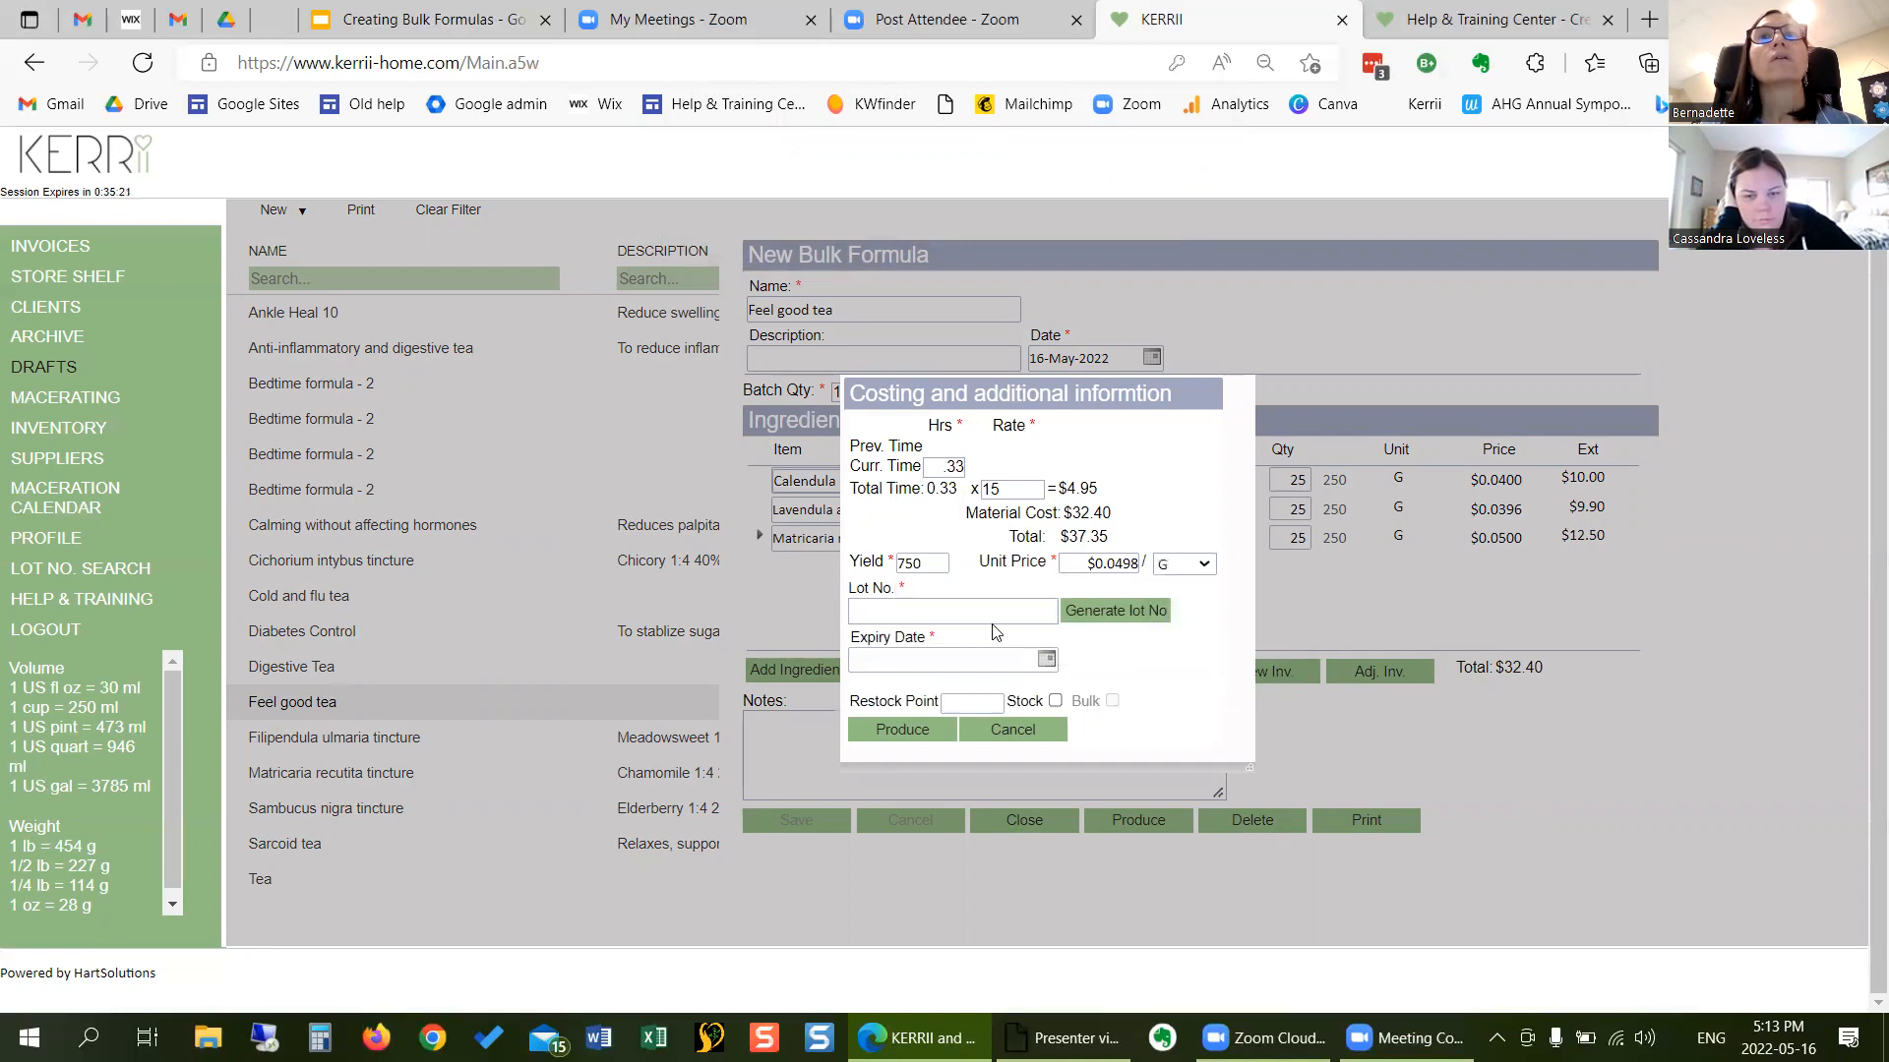
- Generate a lot number for the batch and set its expiry date to 05/15/2023
{"action": "left_click", "coordinate": [1099, 614]}
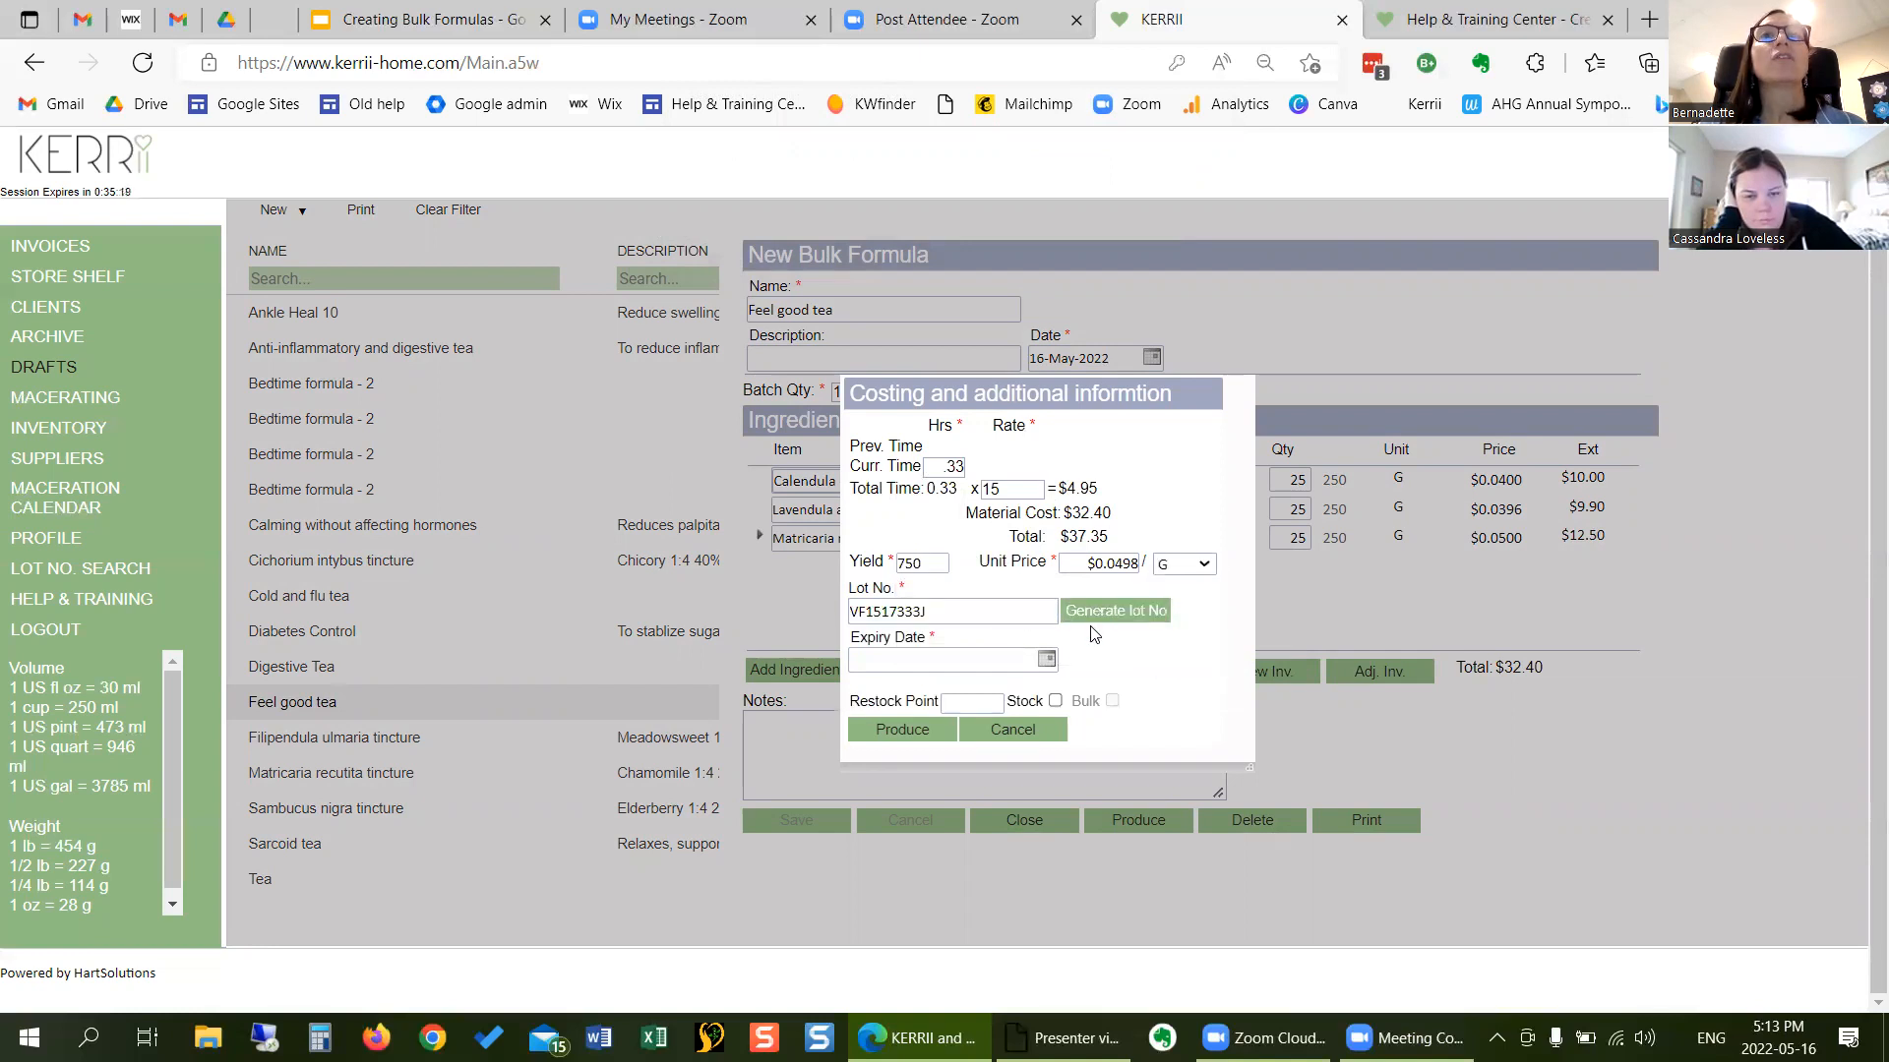
{"action": "left_click", "coordinate": [1046, 660]}
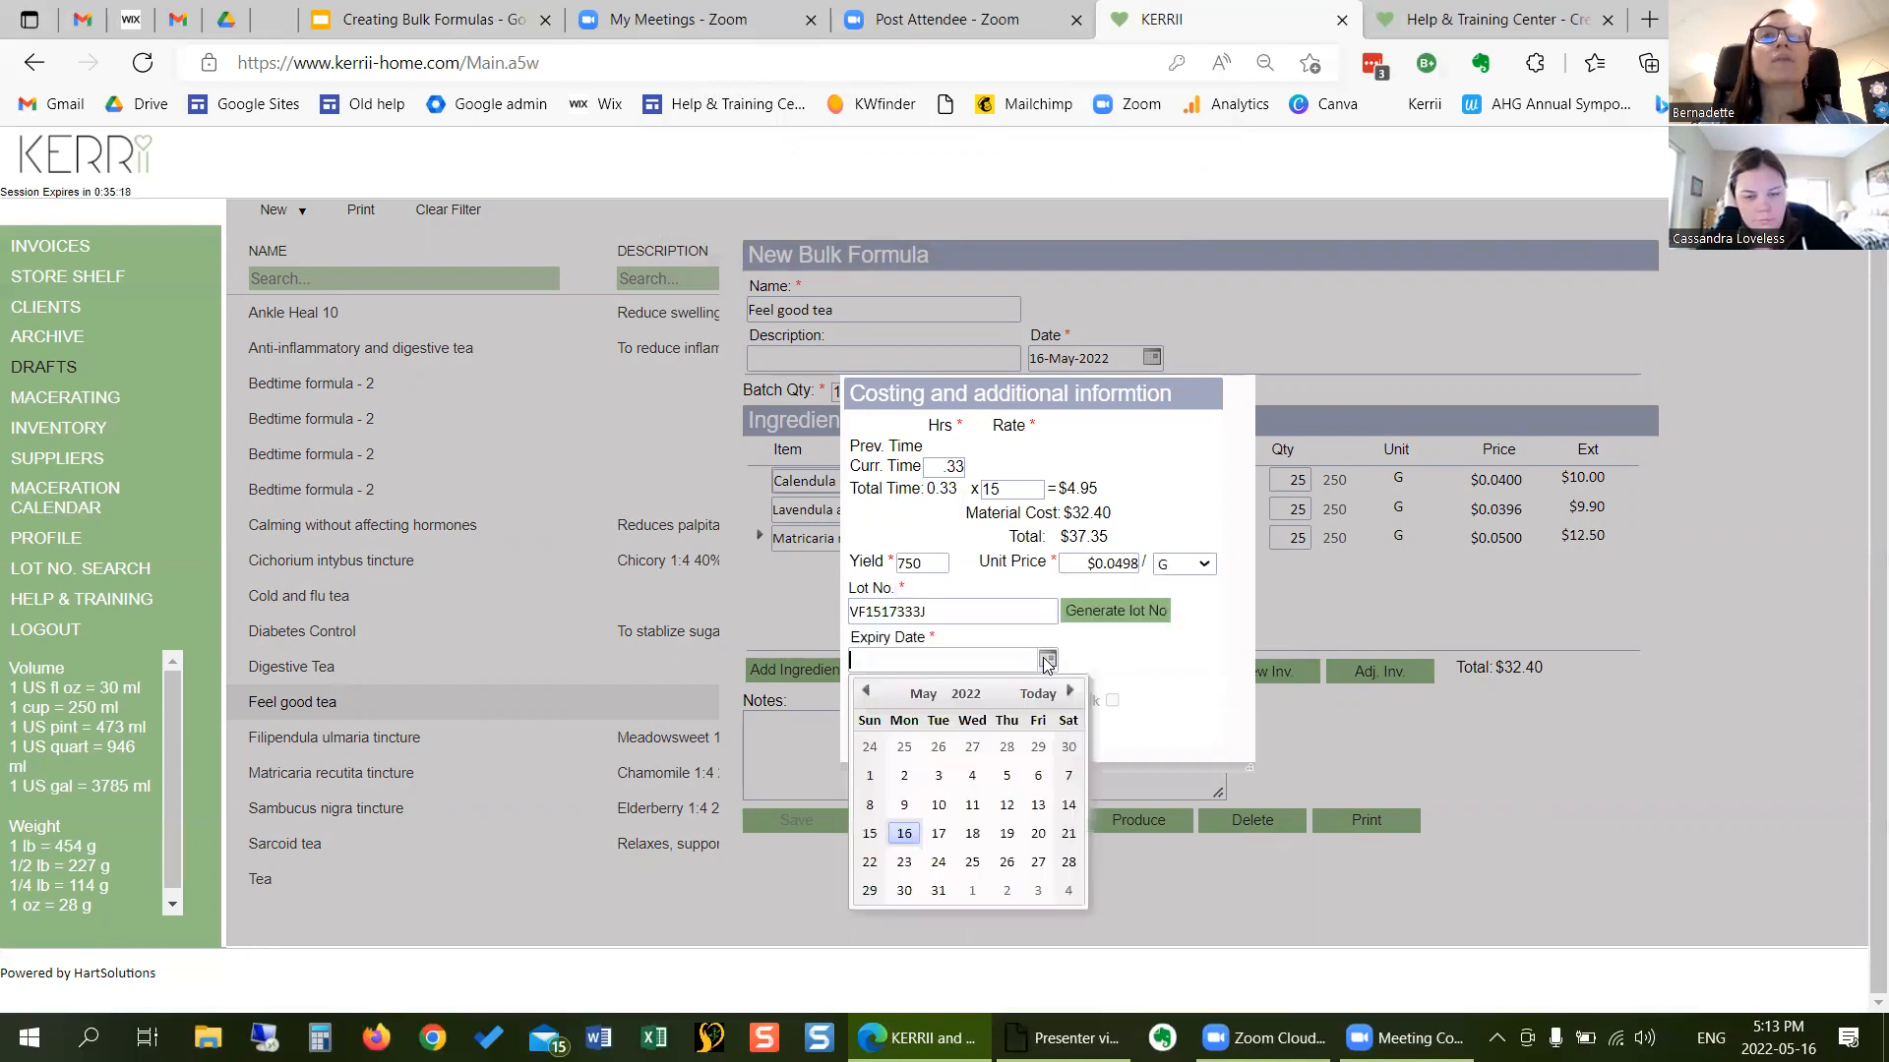
{"action": "left_click", "coordinate": [966, 693]}
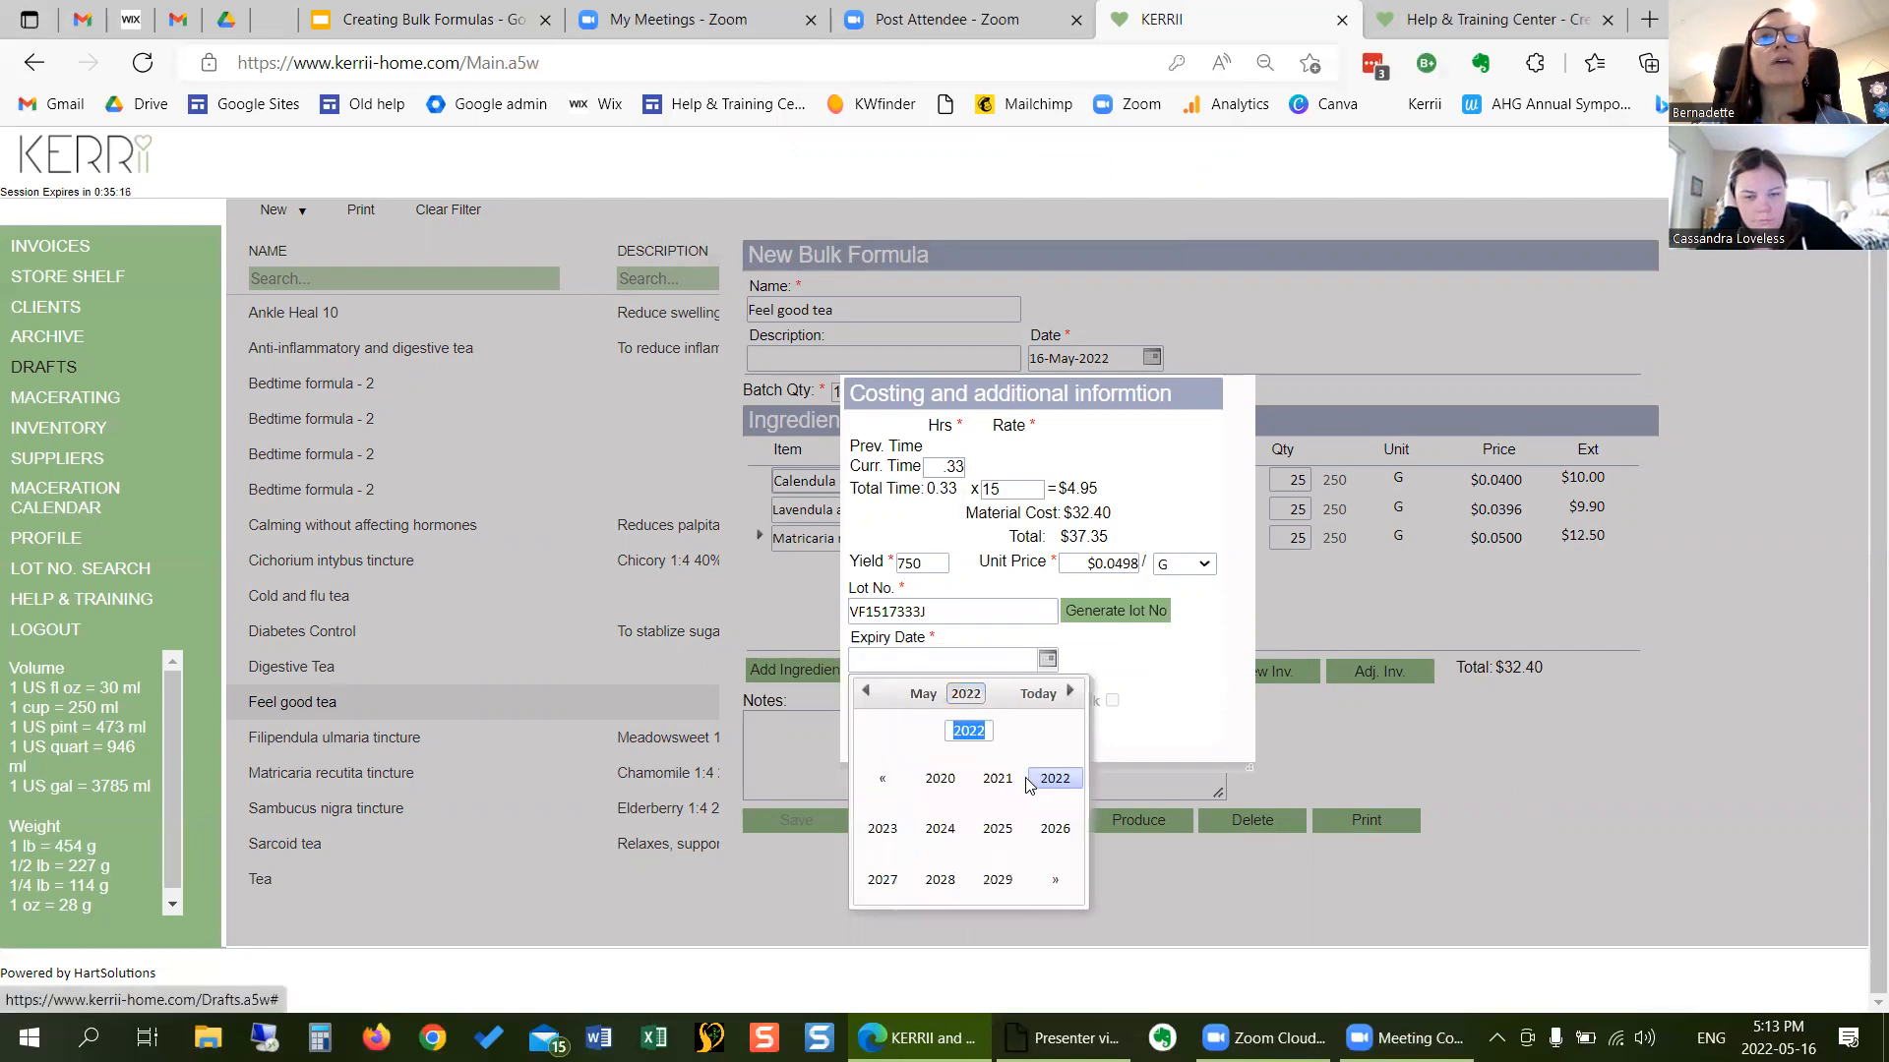
{"action": "left_click", "coordinate": [882, 830]}
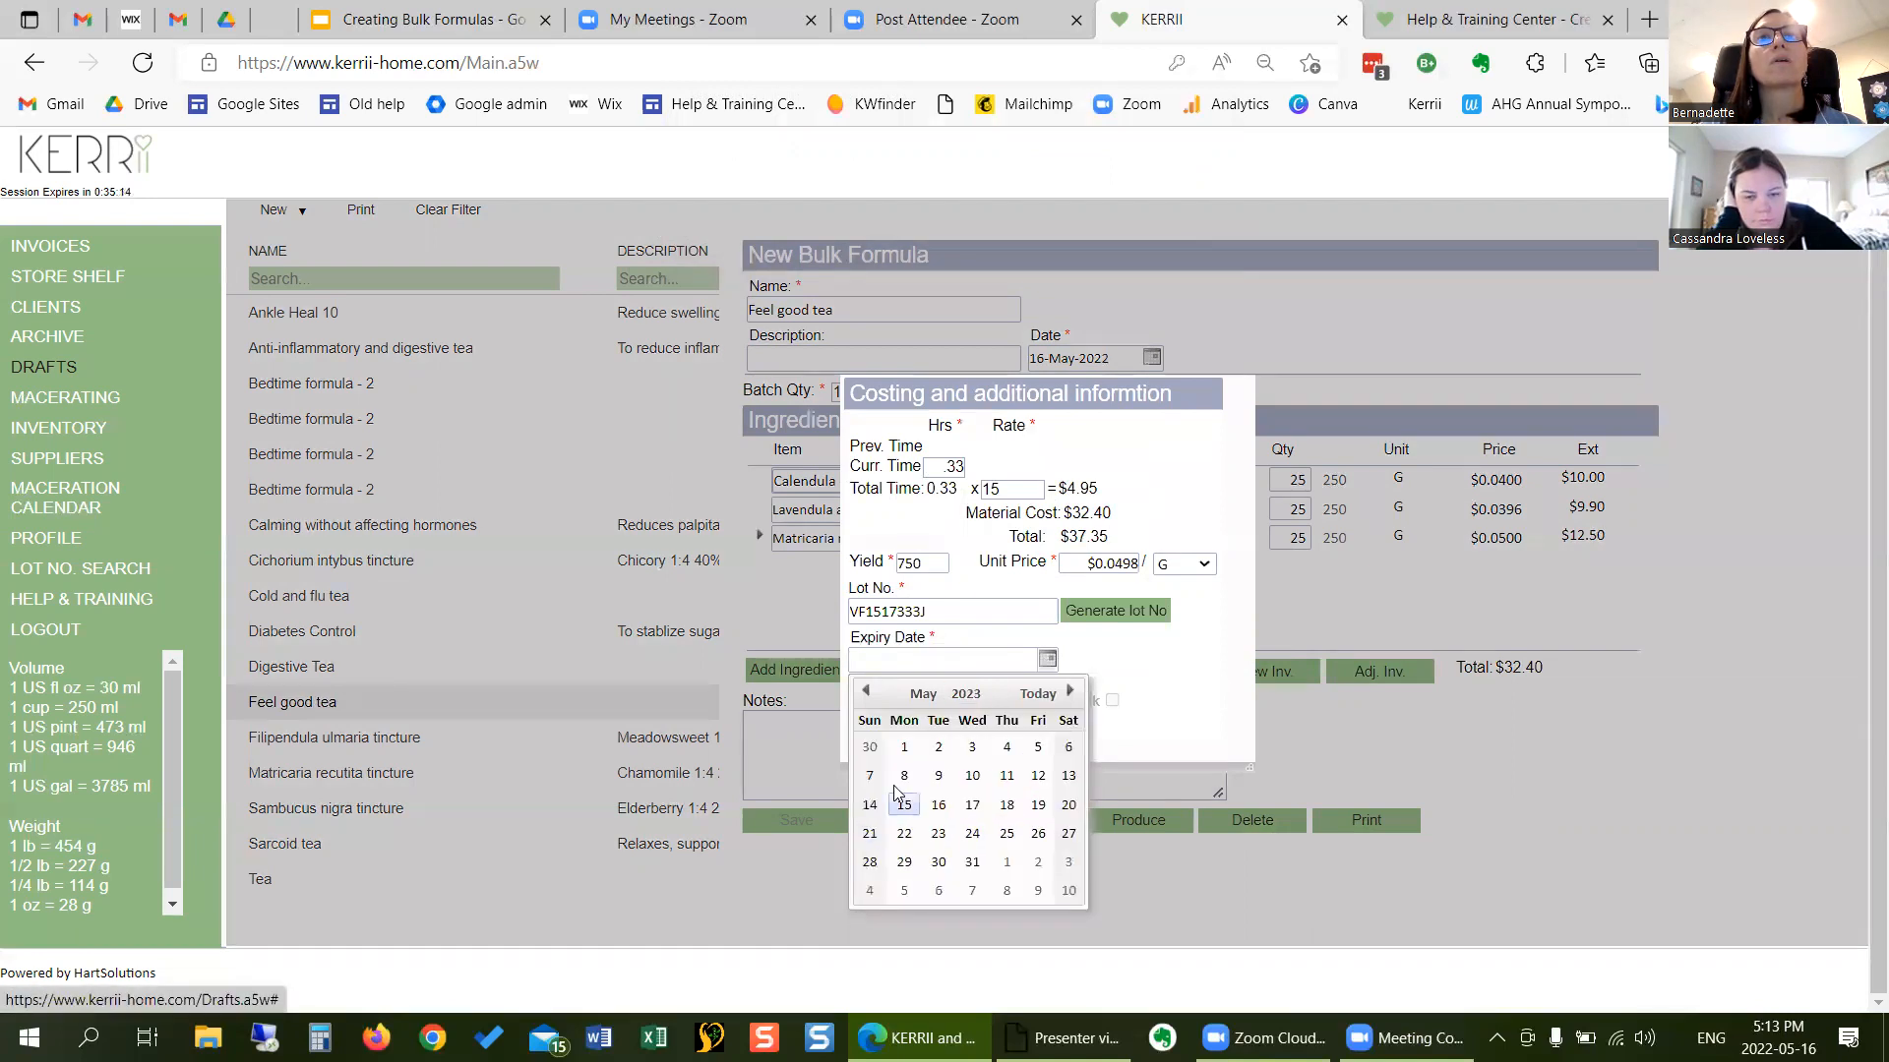
{"action": "left_click", "coordinate": [904, 806]}
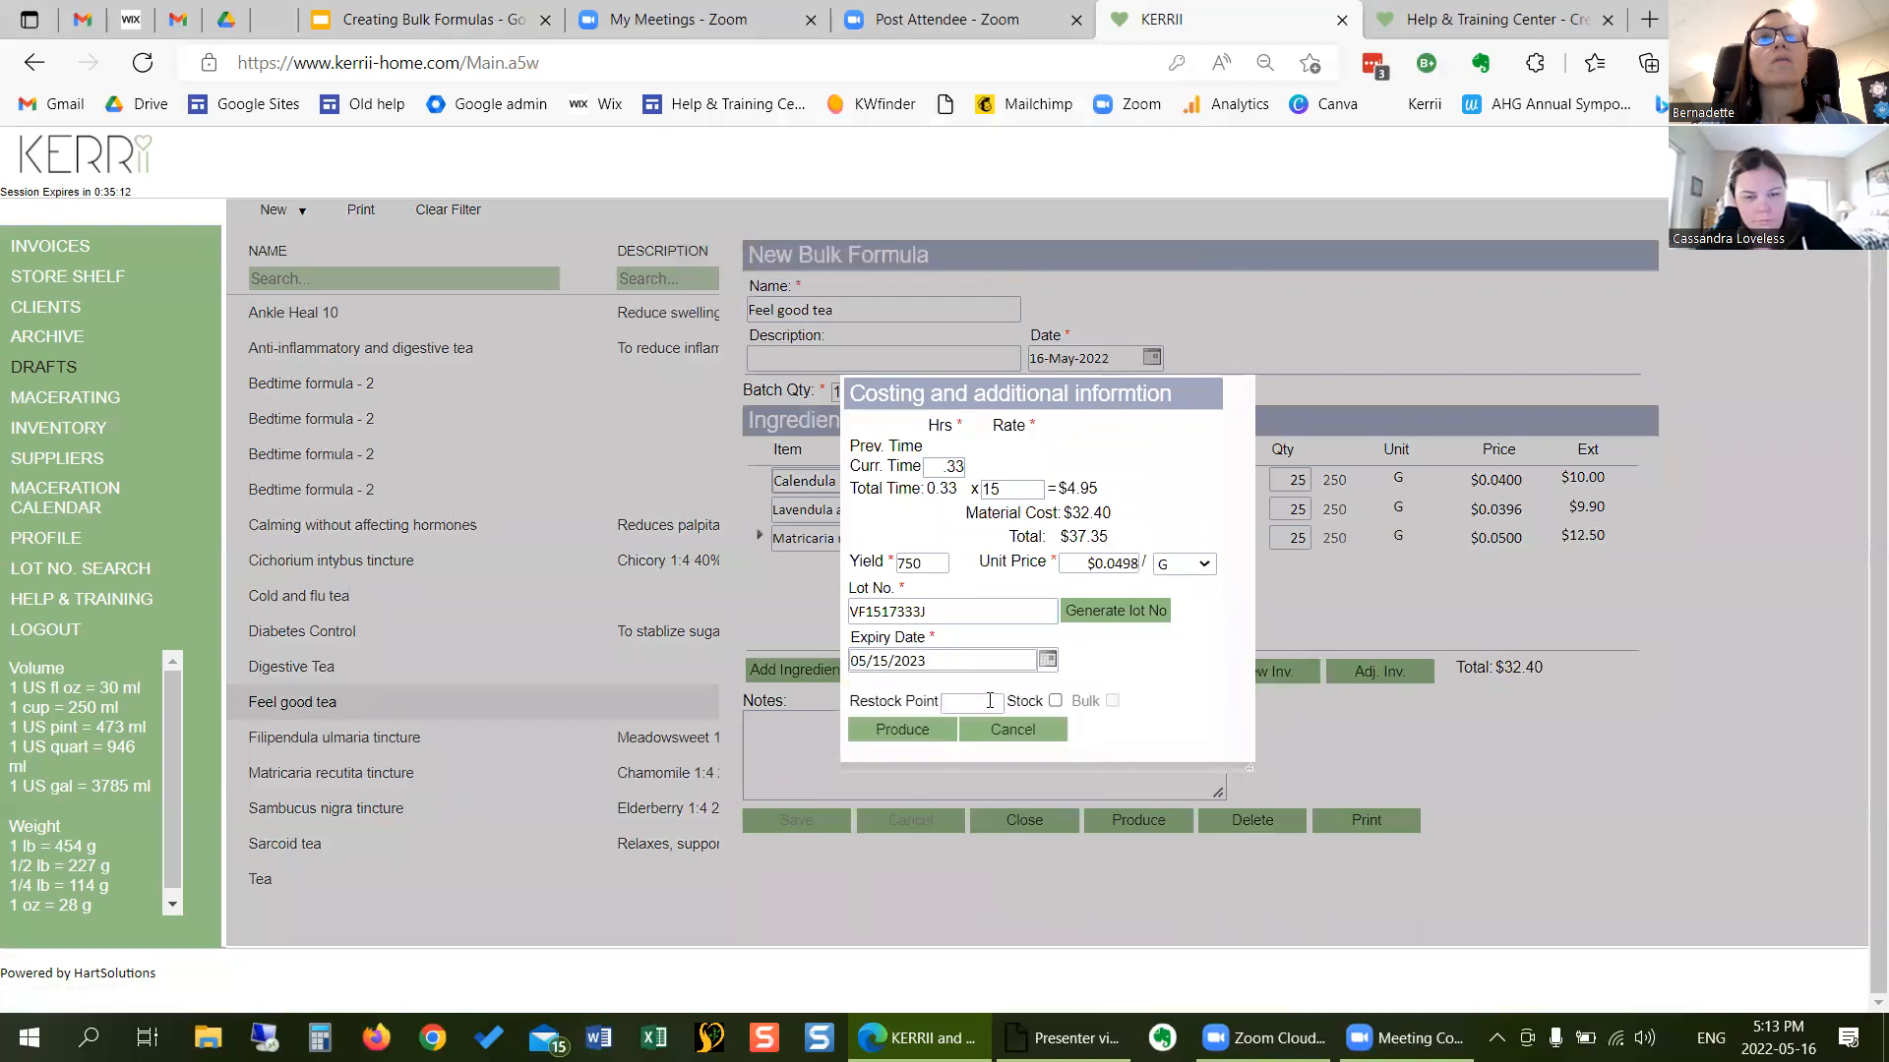
- Set the restock point to 2, mark the product as stock, and produce the bulk formula
{"action": "left_click", "coordinate": [972, 701]}
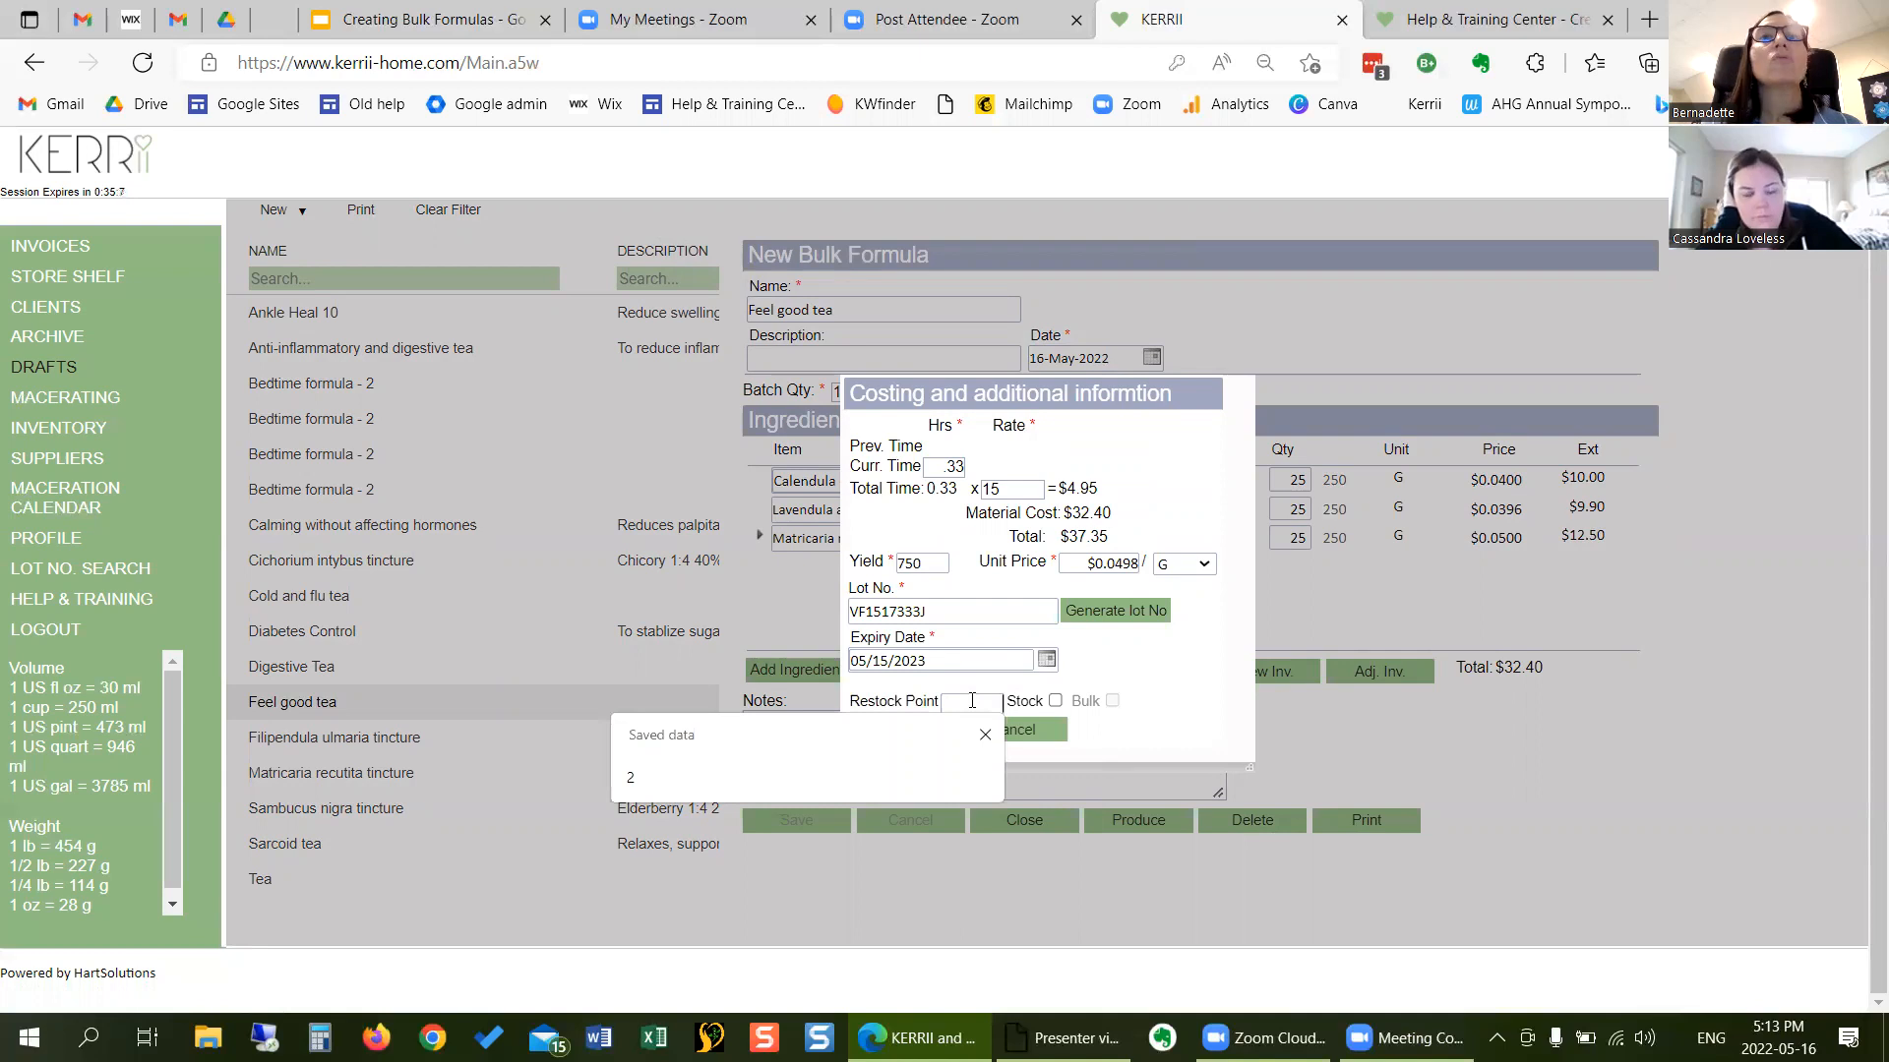
{"action": "type", "text": "2"}
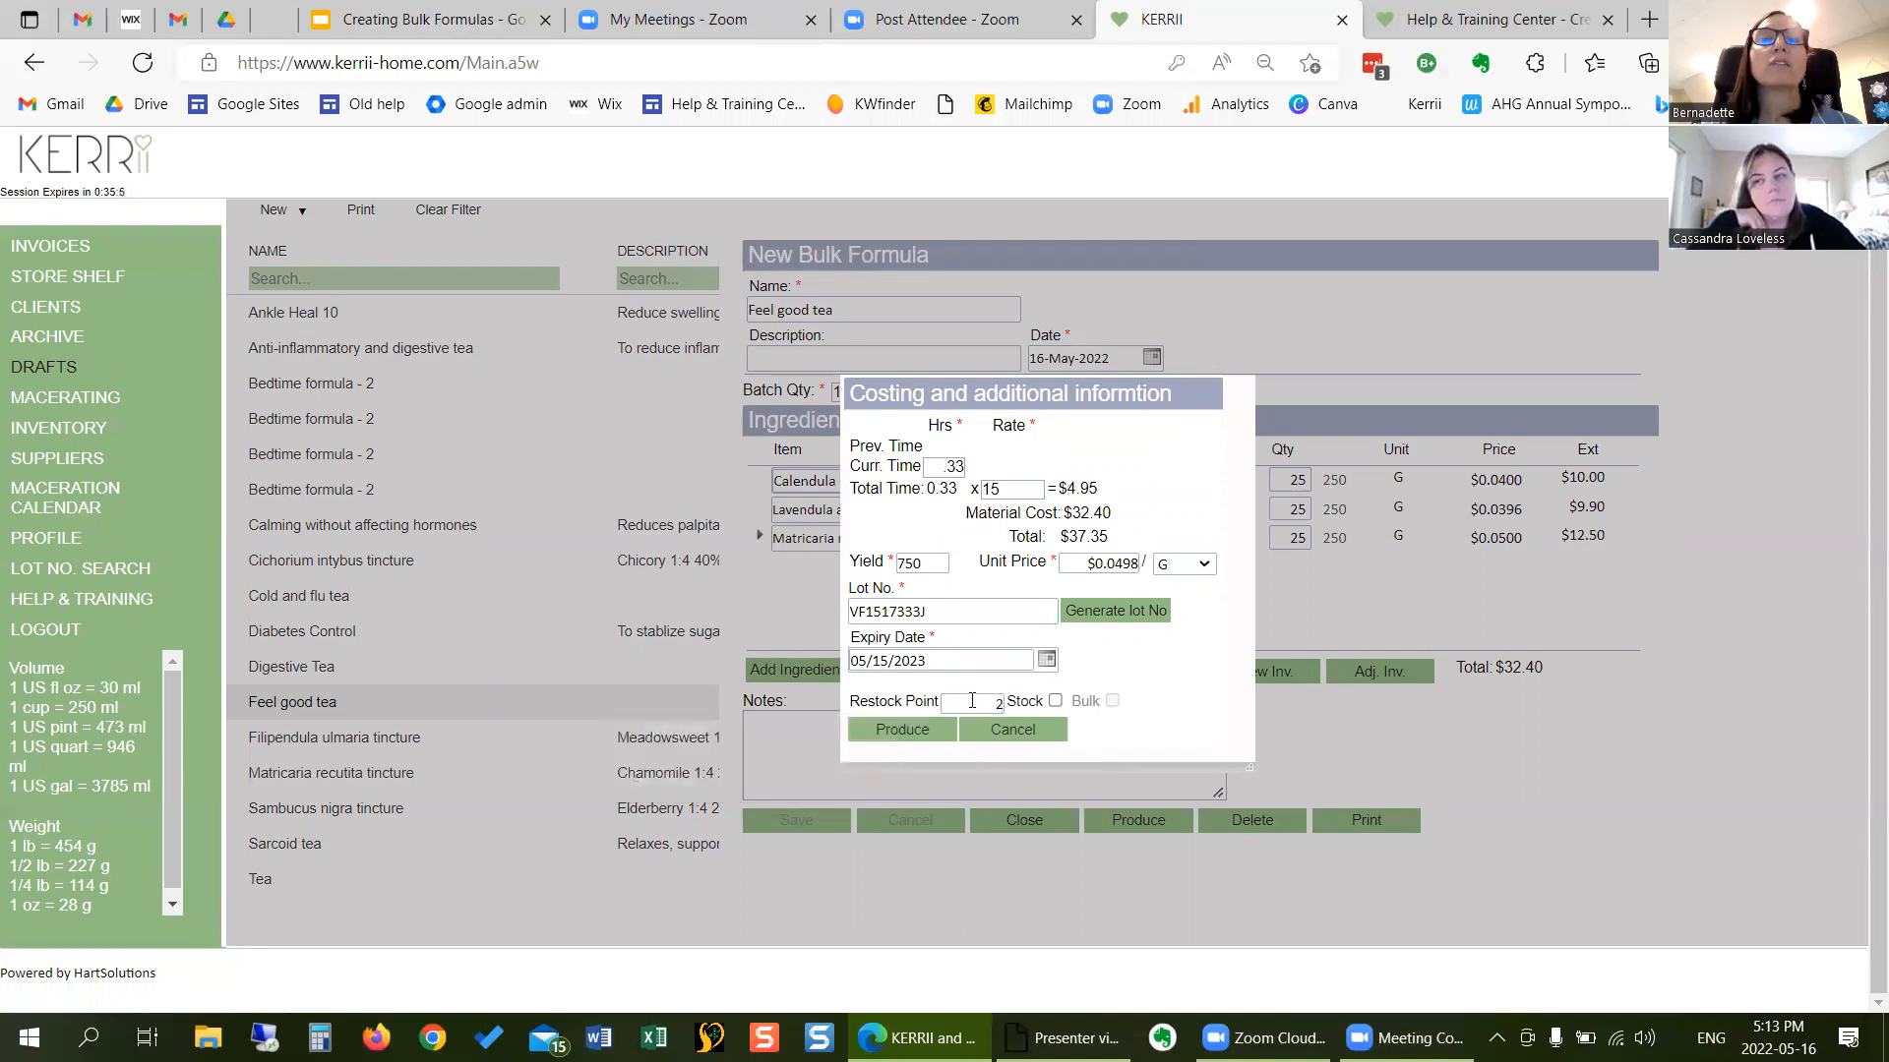
{"action": "left_click", "coordinate": [1056, 702]}
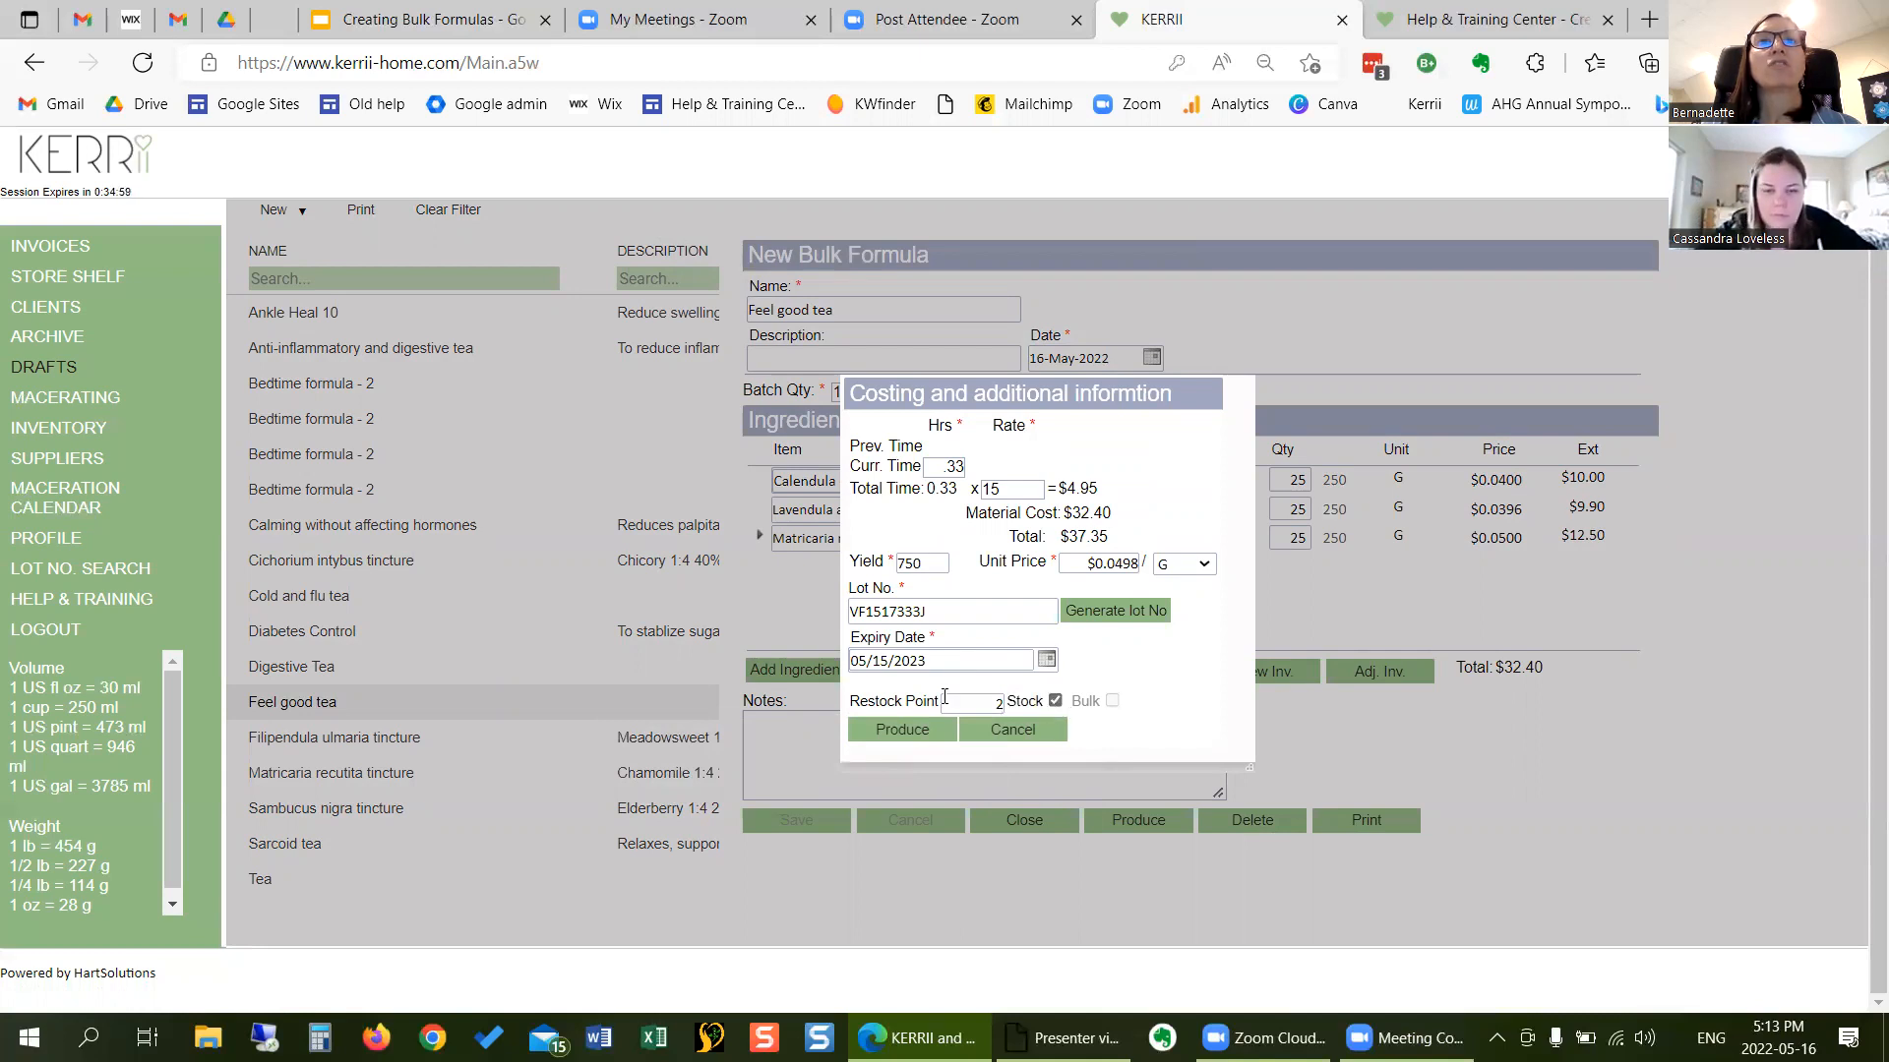
{"action": "left_click", "coordinate": [901, 738]}
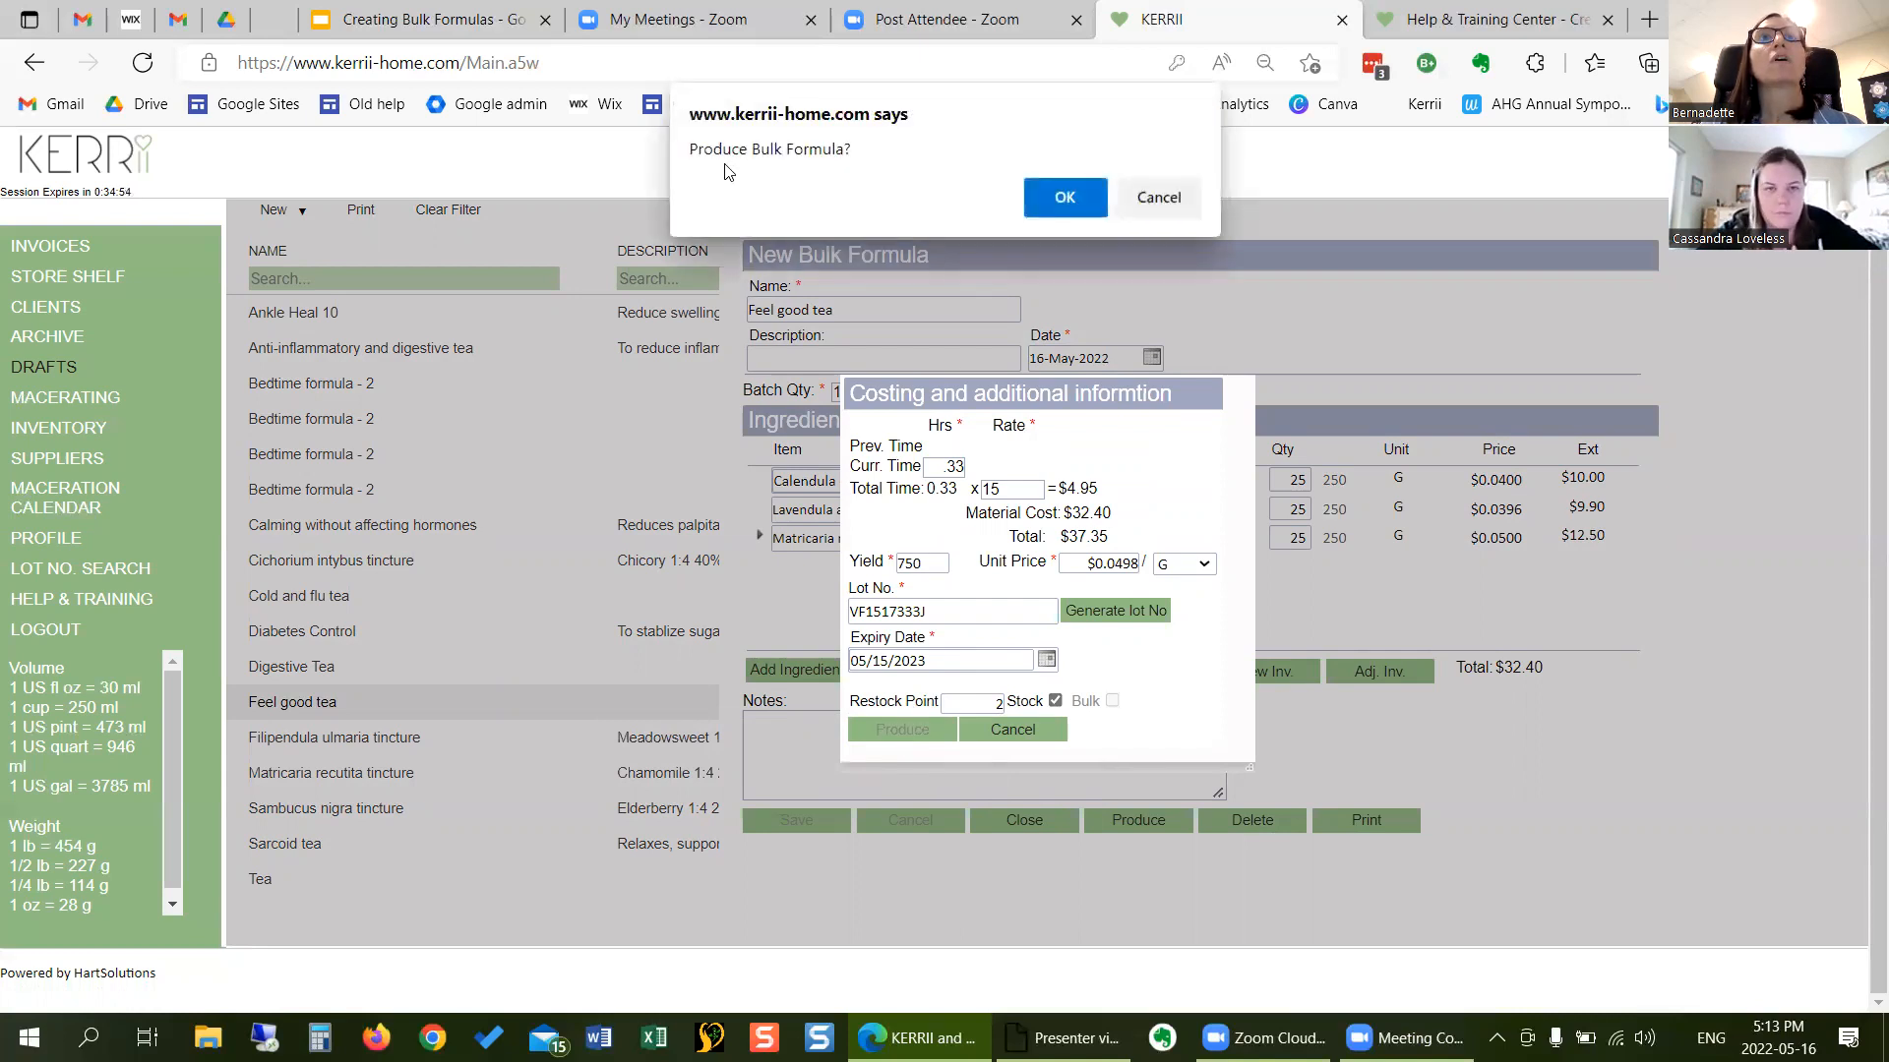
{"action": "left_click", "coordinate": [1068, 199]}
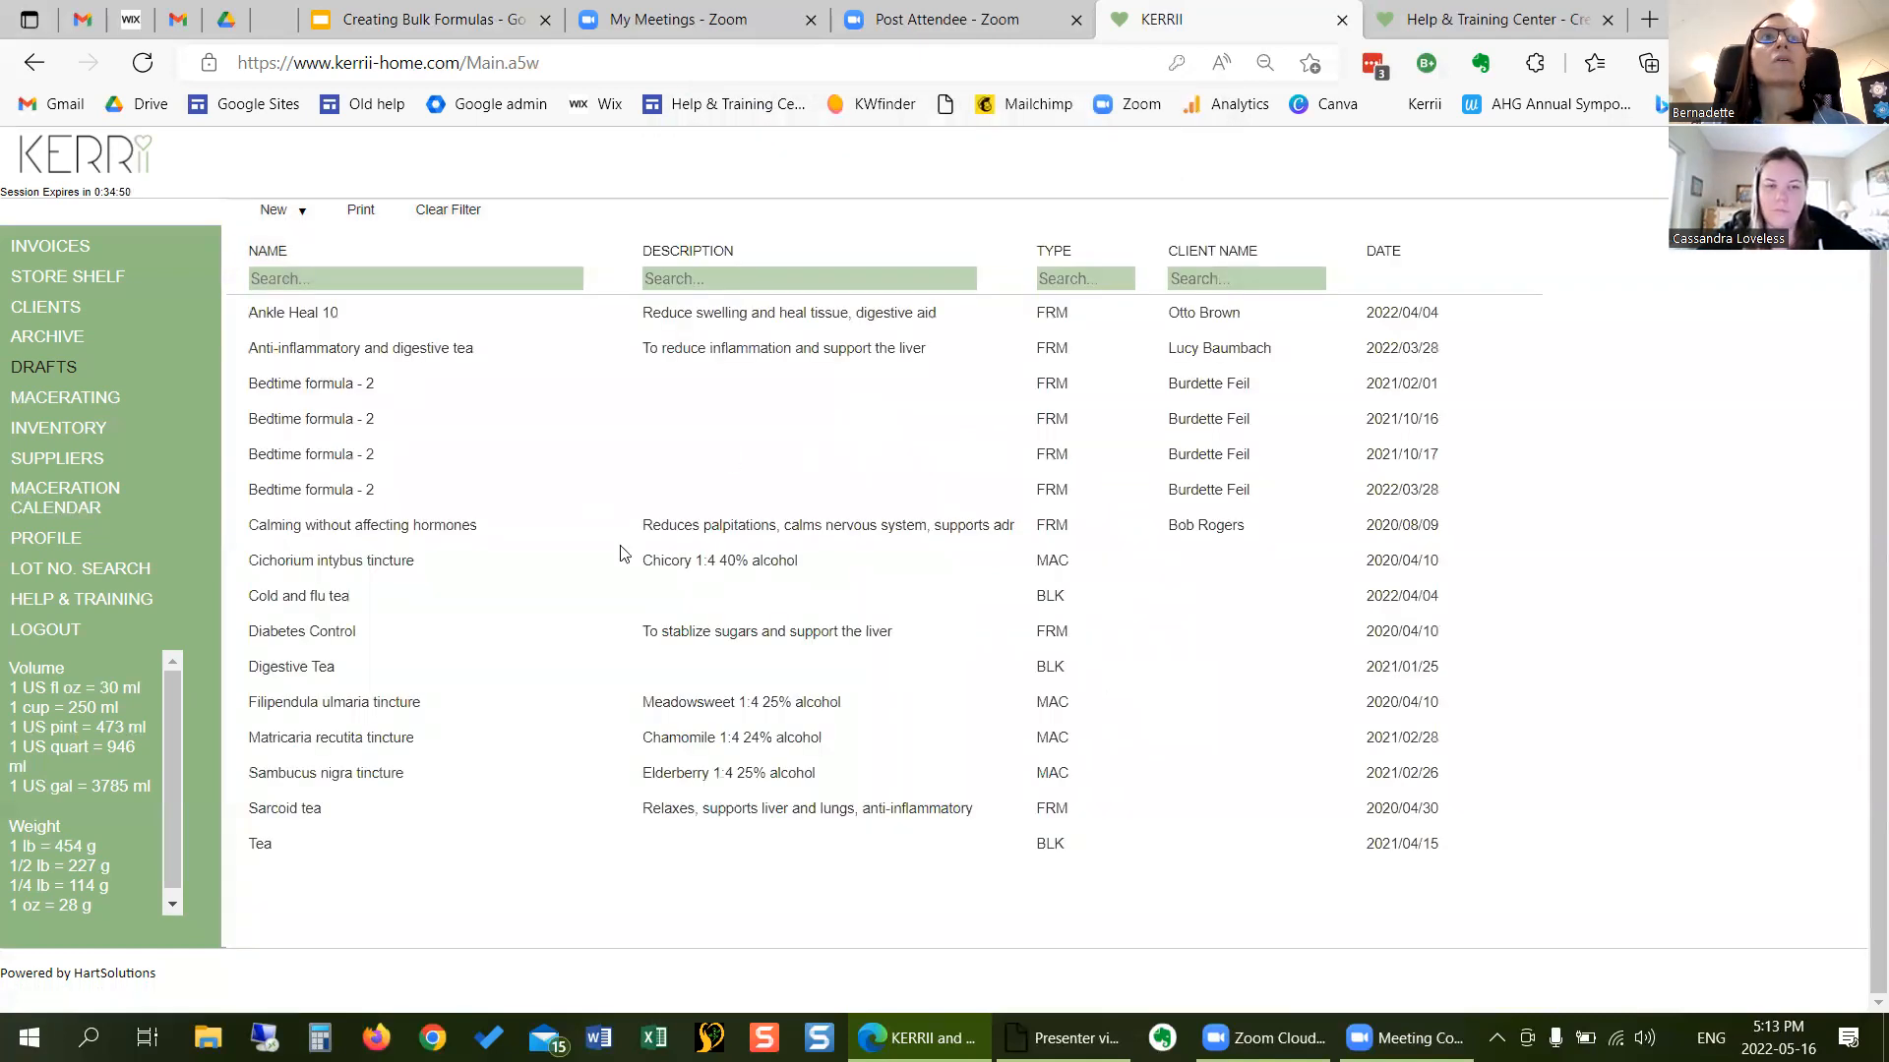
- Search the inventory item names for "feel"
{"action": "left_click", "coordinate": [89, 425]}
{"action": "left_click", "coordinate": [351, 285]}
{"action": "type", "text": "feel"}
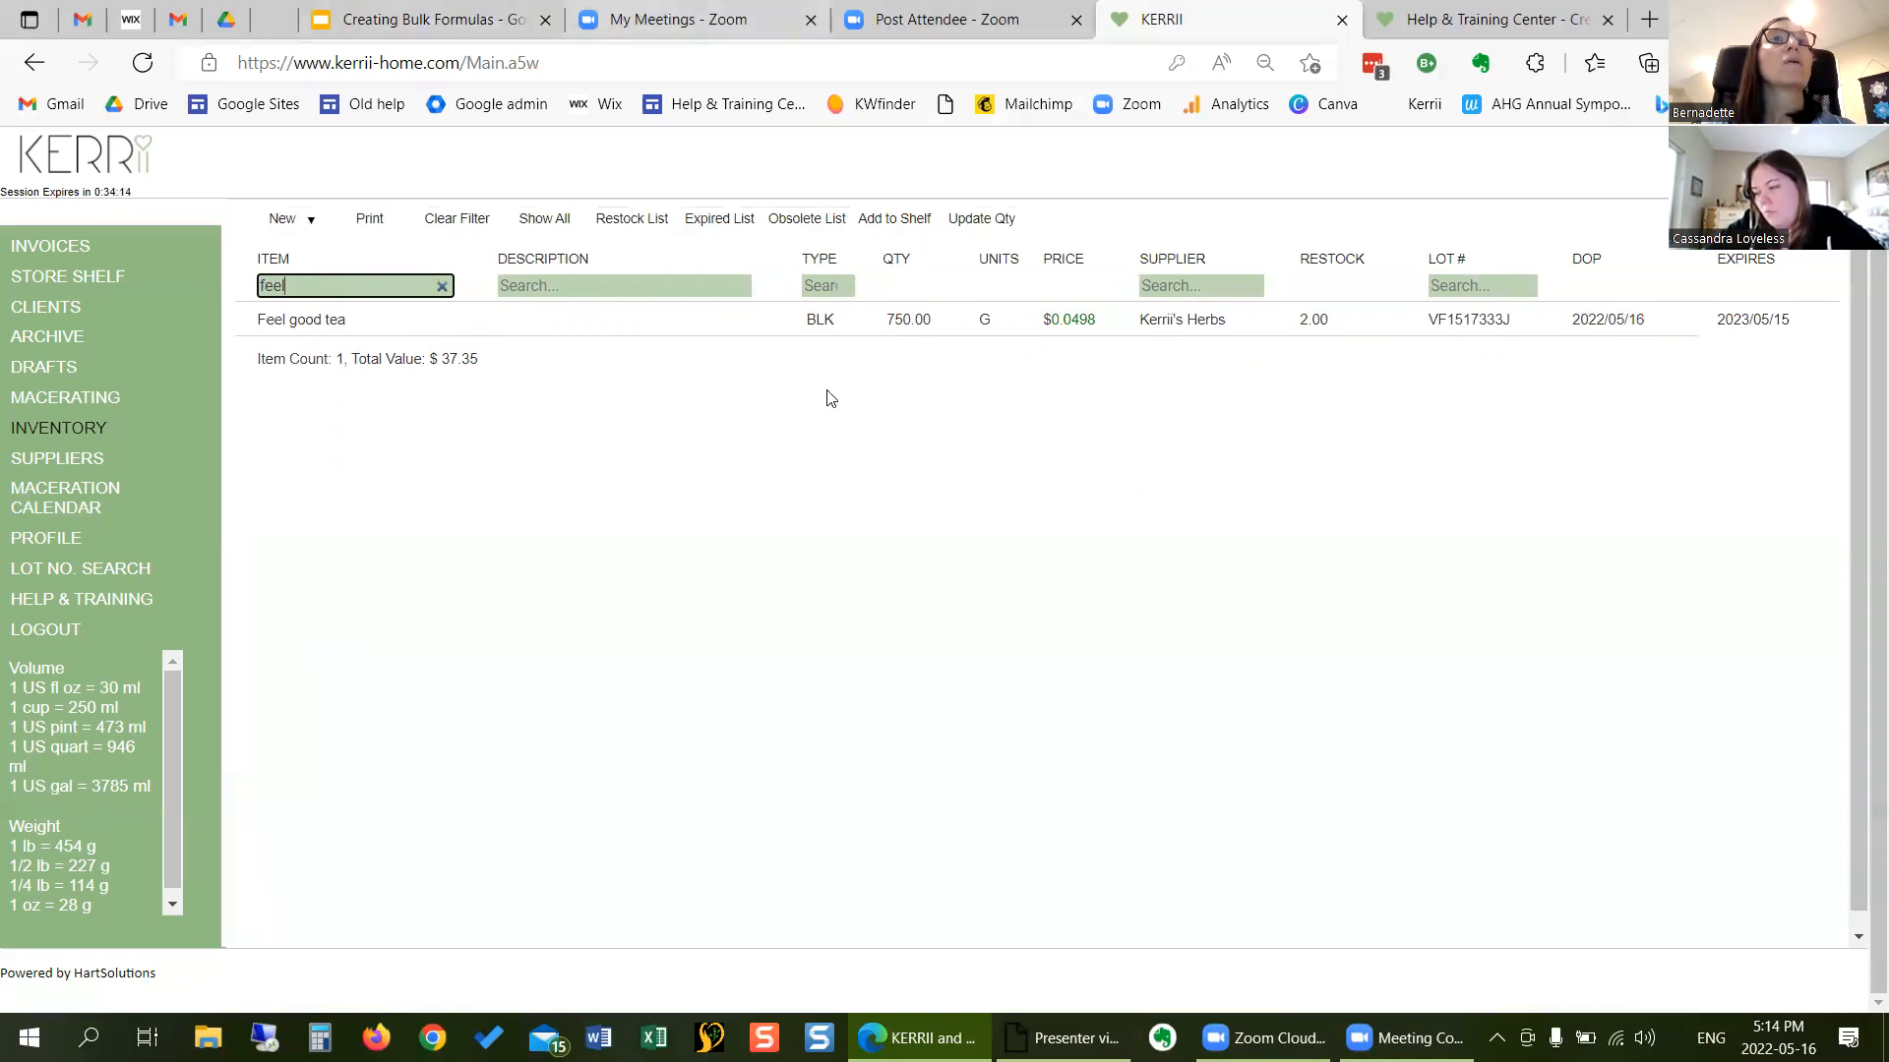
- Switch to the Creating Bulk Formulas presentation, advance to the "Packaging a bulk product" slide, and return to KERRII
{"action": "left_click", "coordinate": [423, 20]}
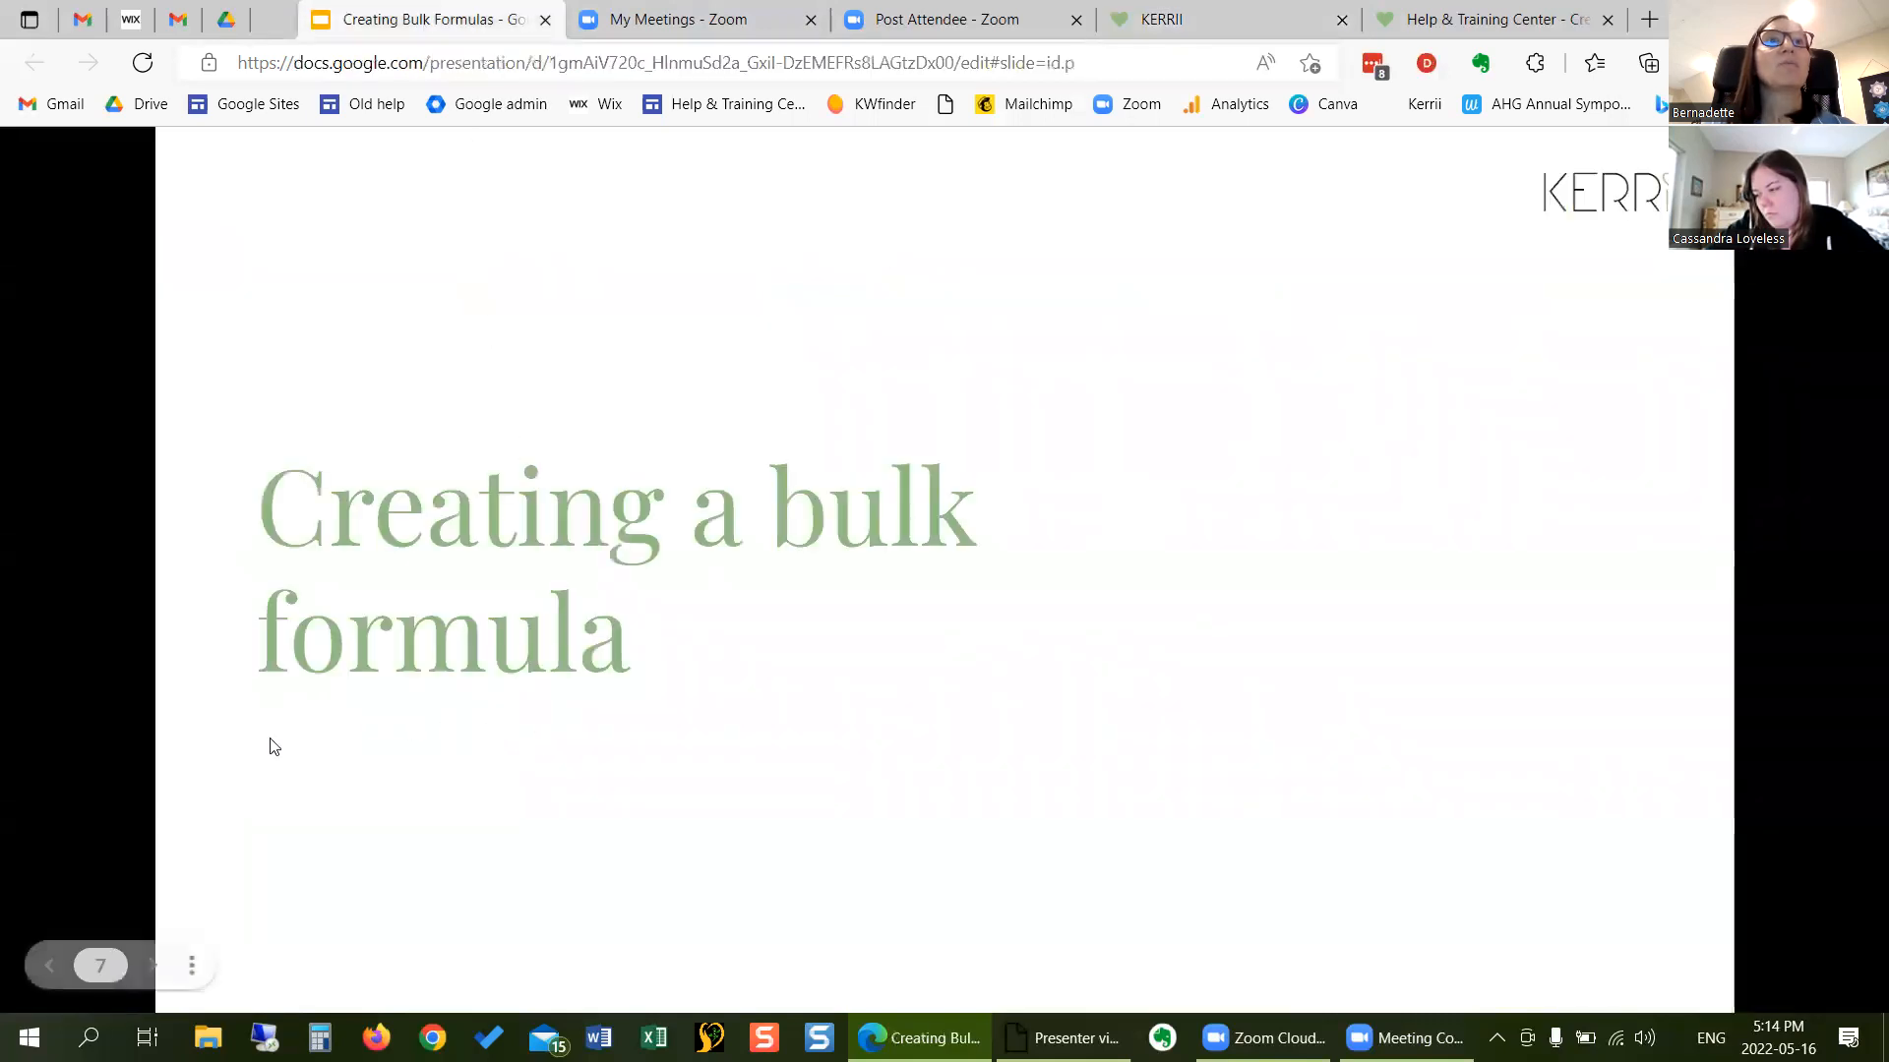
{"action": "left_click", "coordinate": [154, 967]}
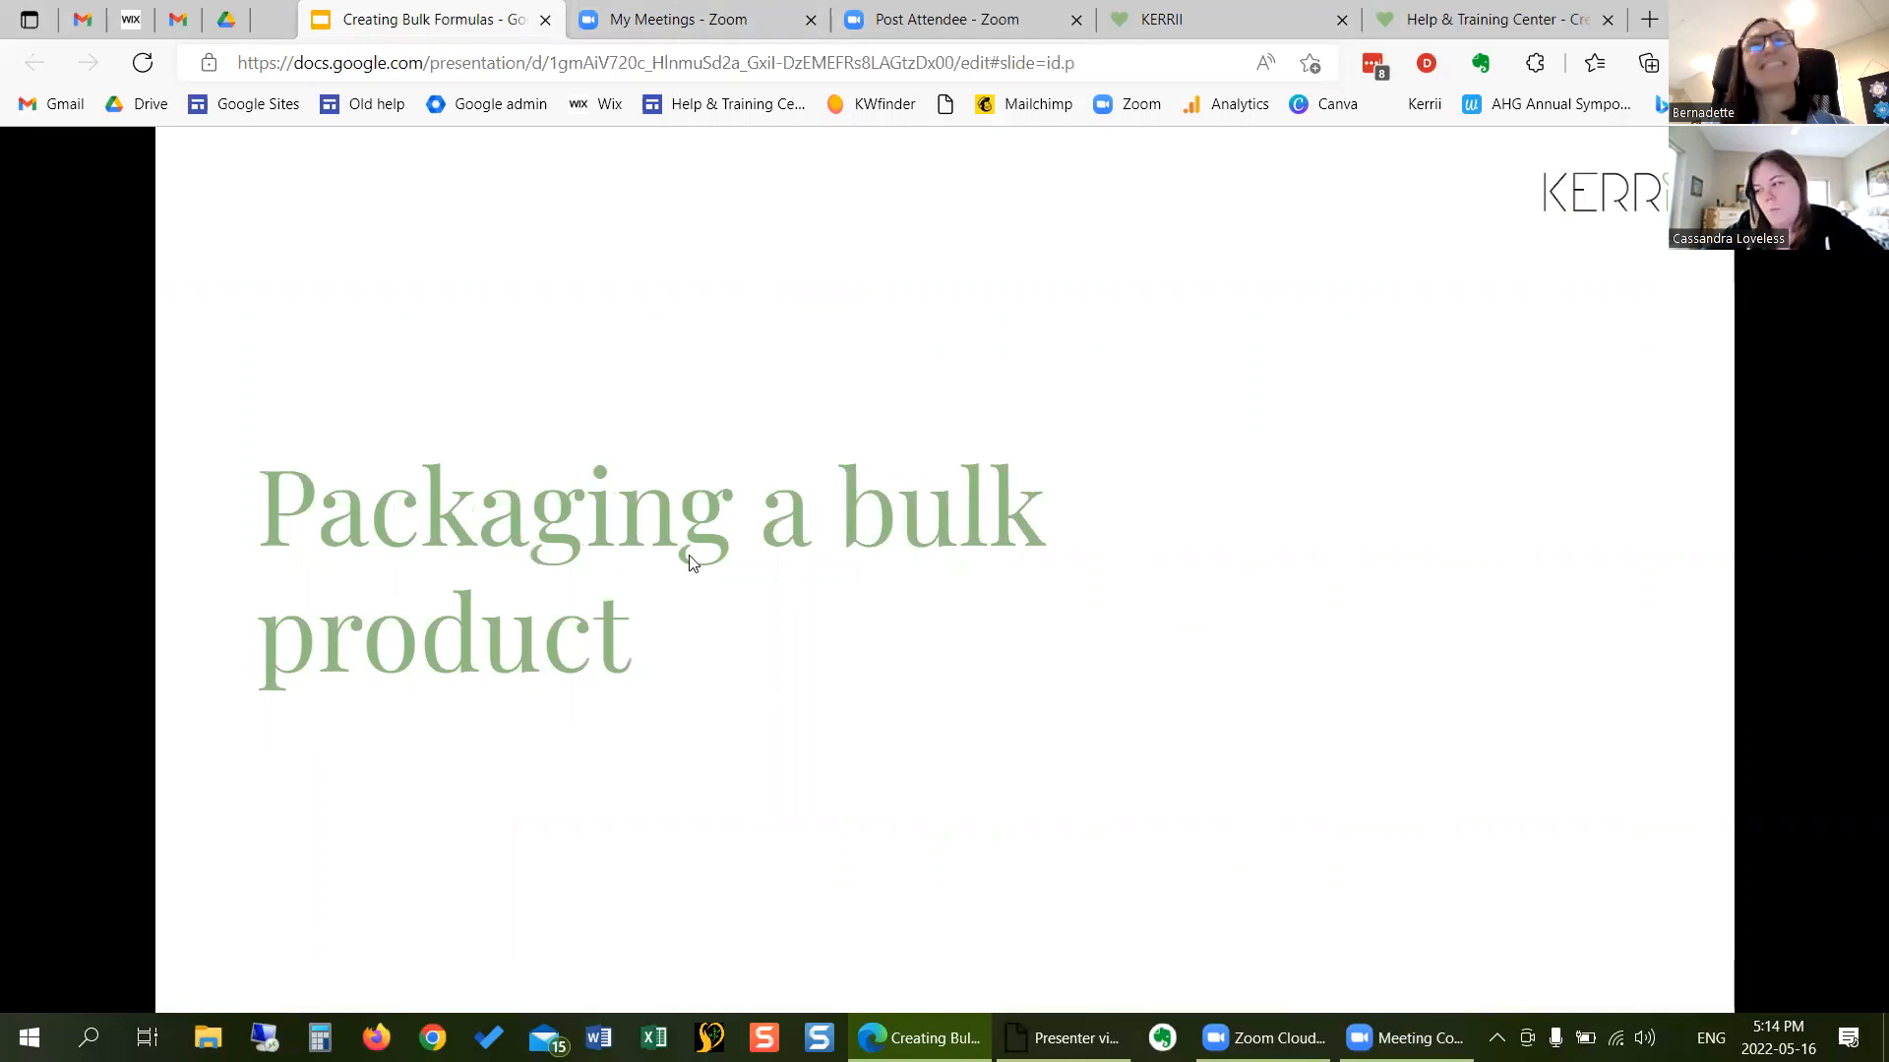
{"action": "left_click", "coordinate": [1159, 21]}
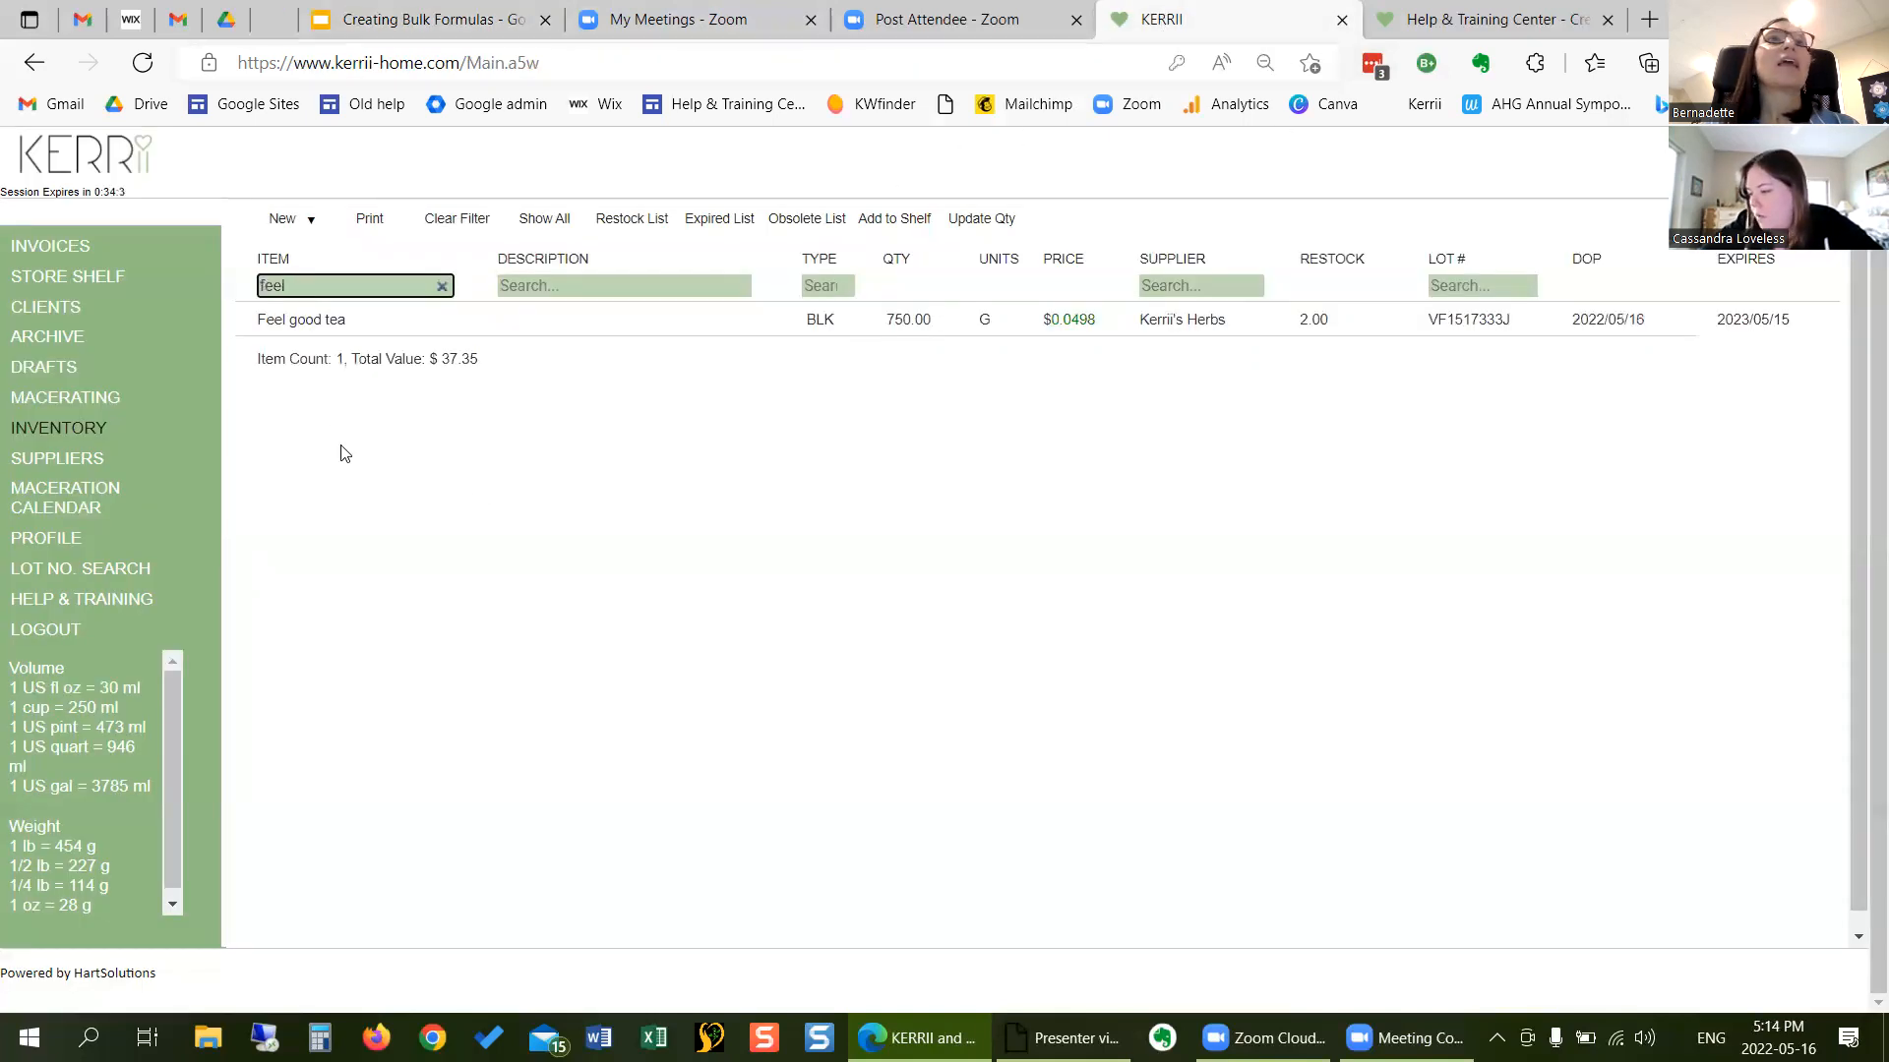
- Start building packaging for the Feel good tea inventory item and set the labor to .15 hours
{"action": "left_click", "coordinate": [293, 324]}
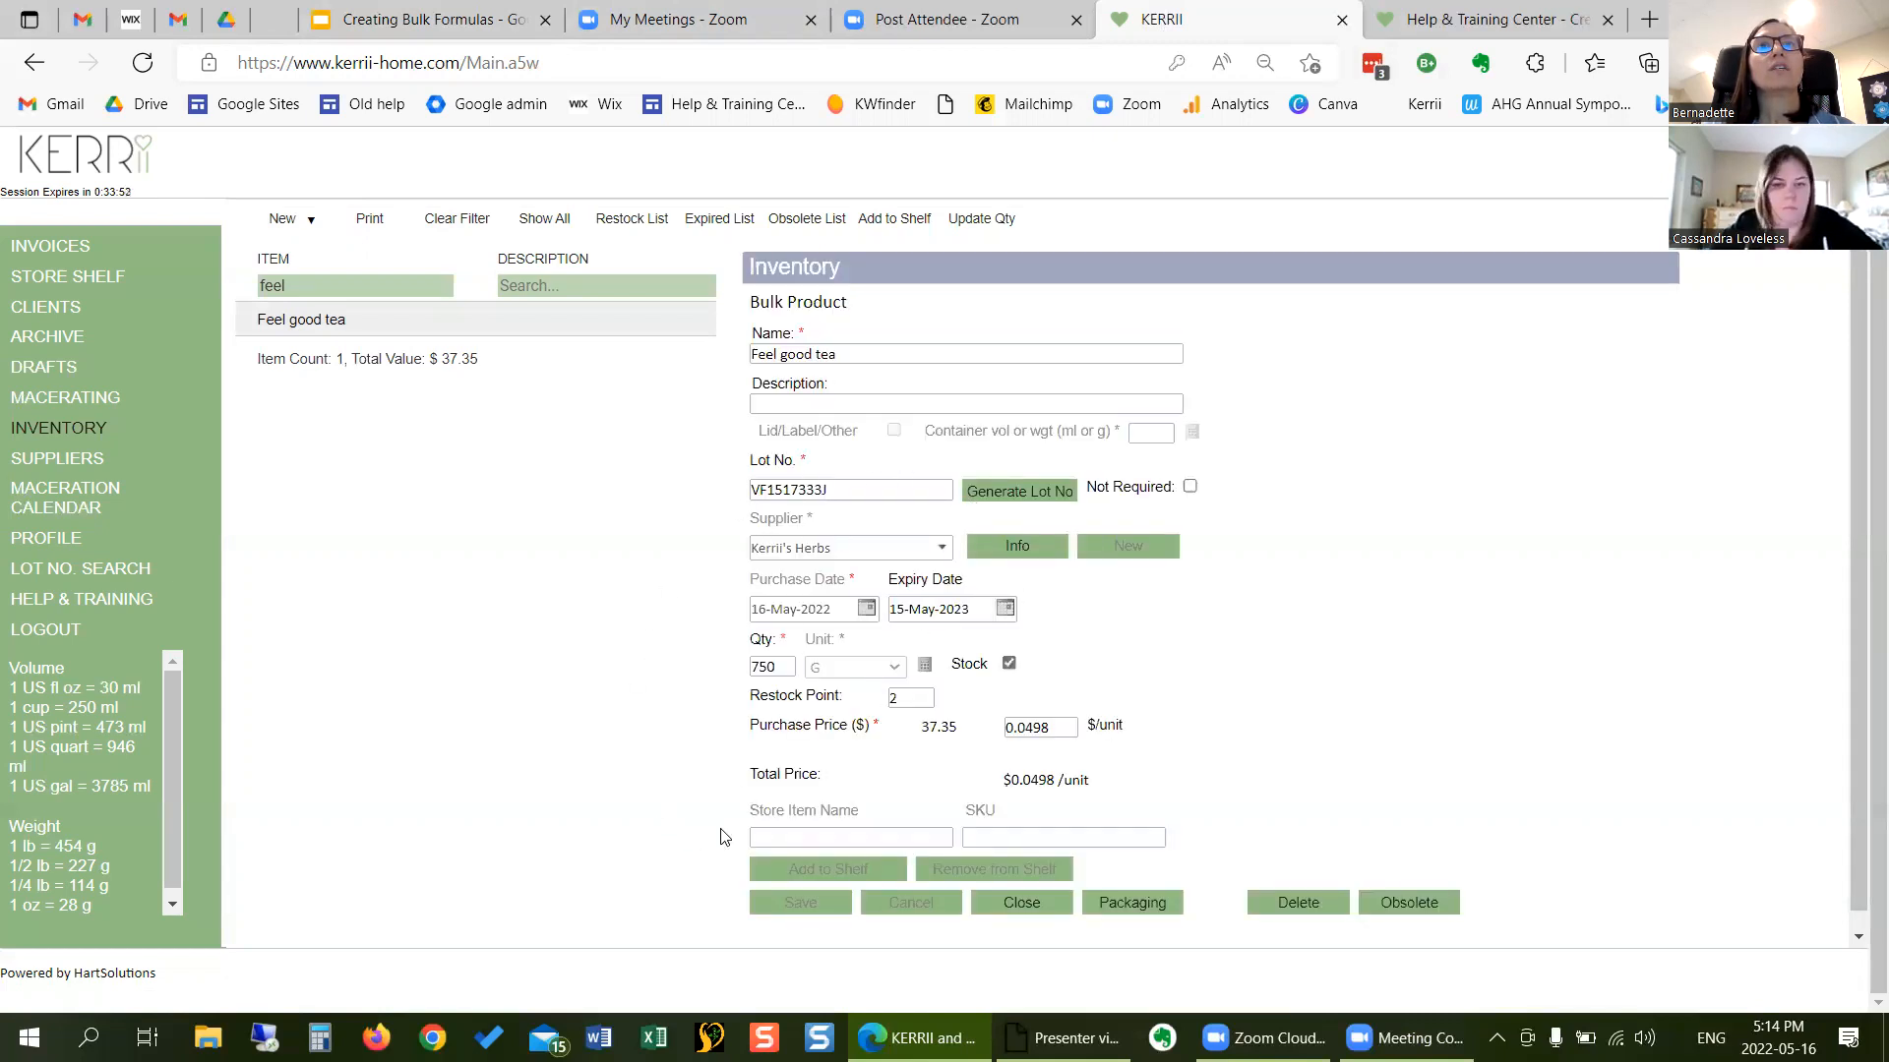
{"action": "left_click", "coordinate": [1145, 901]}
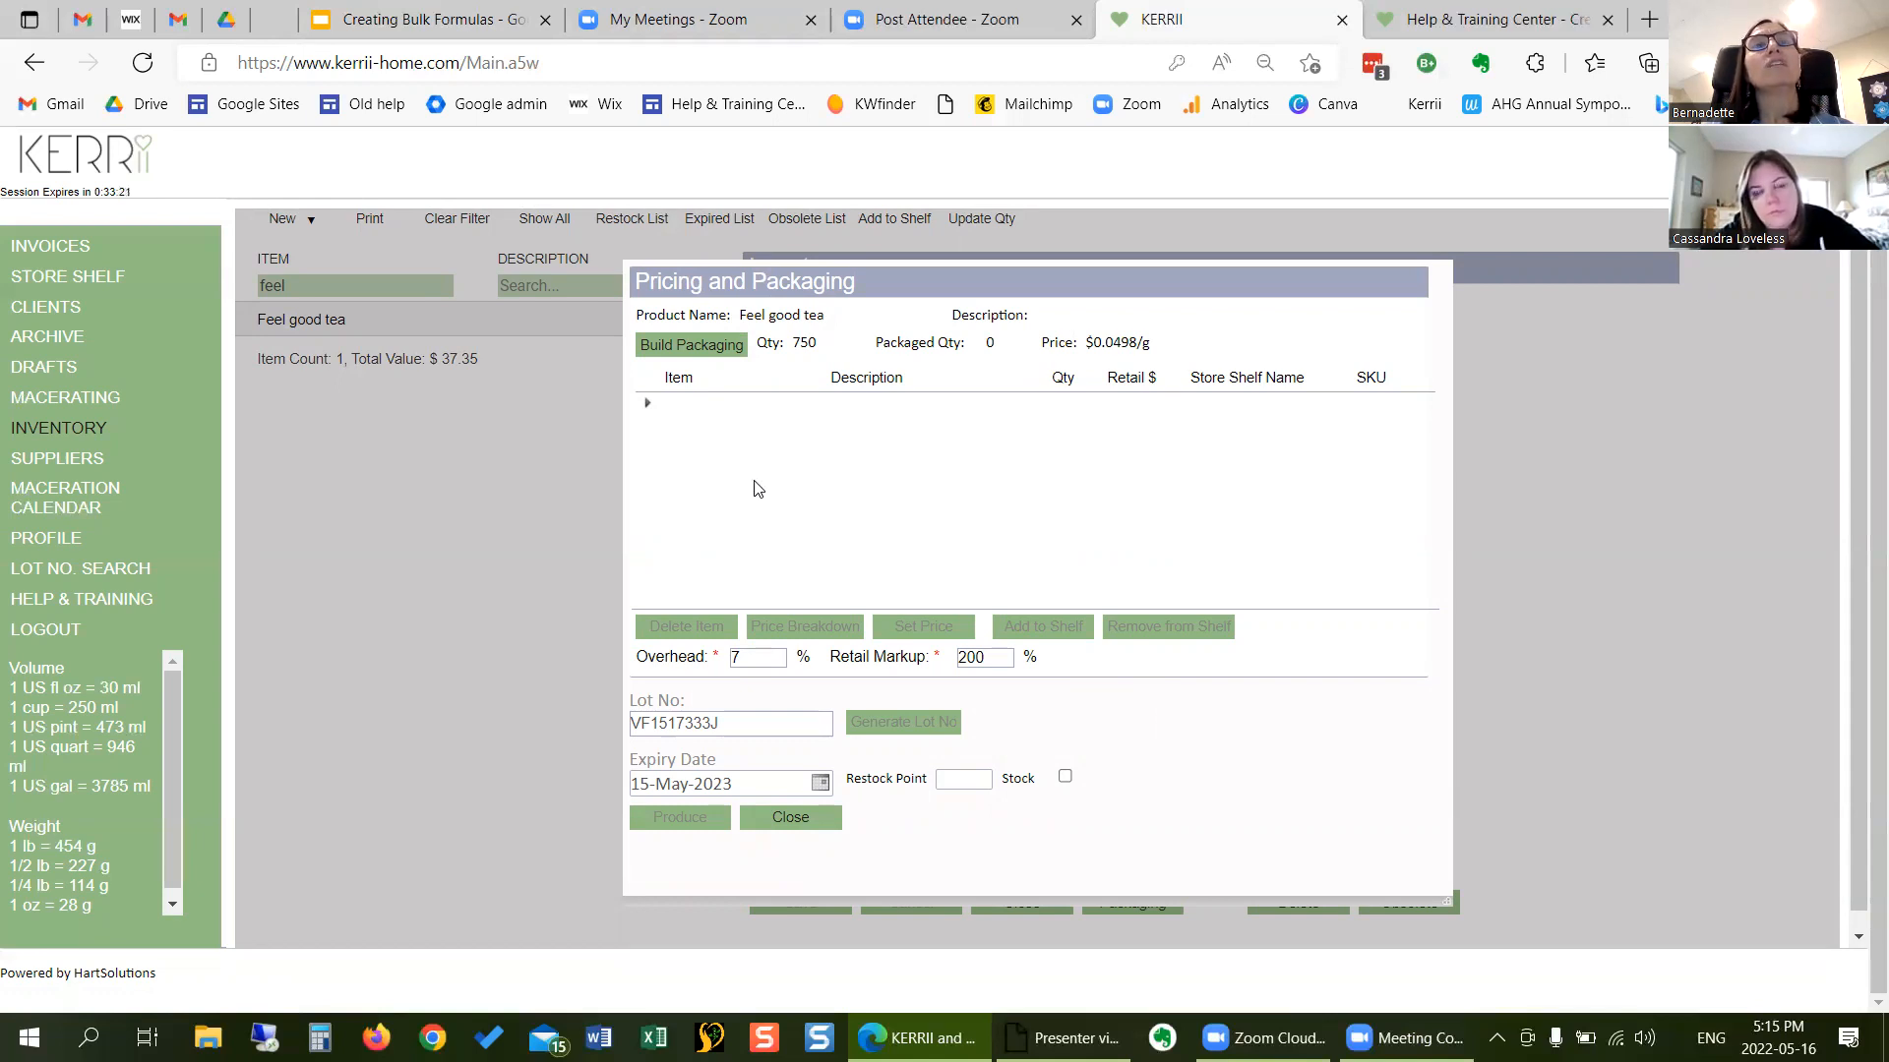
{"action": "left_click", "coordinate": [685, 344]}
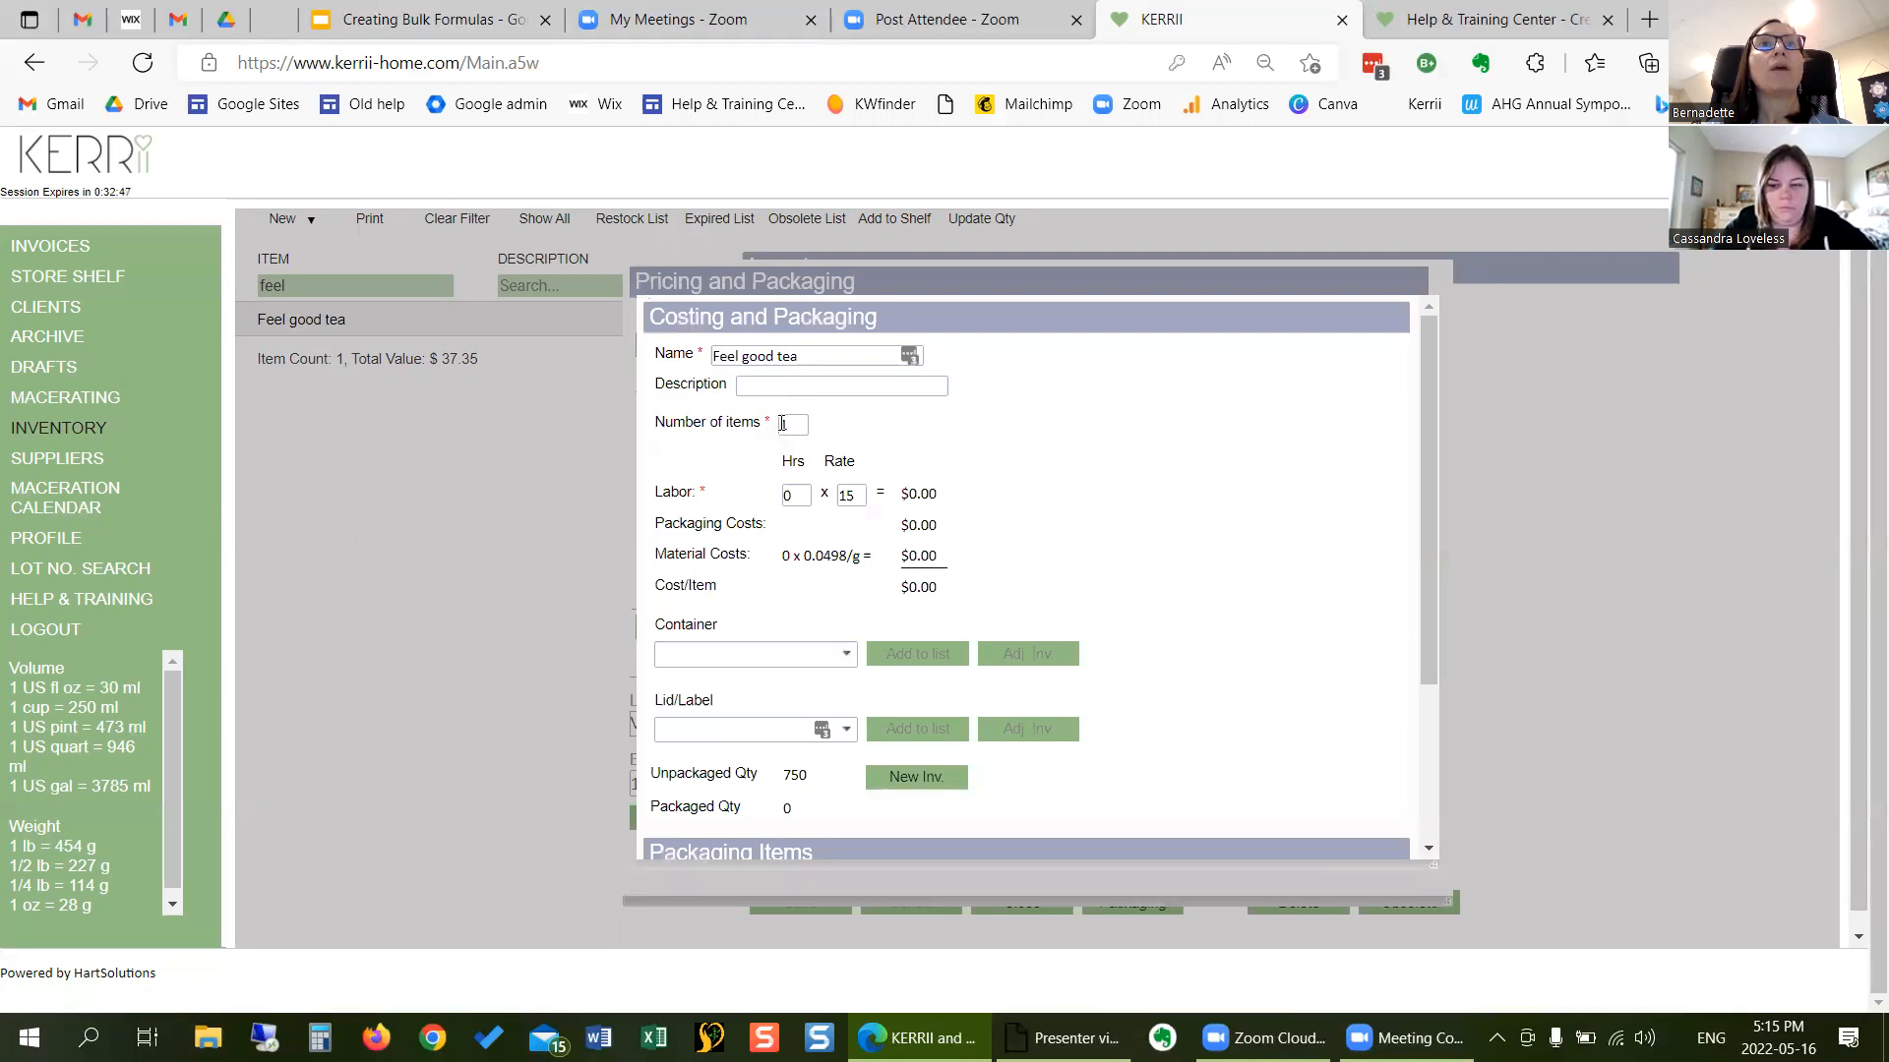
{"action": "left_click_drag", "start_coordinate": [800, 497], "coordinate": [773, 504]}
{"action": "type", "text": ".15"}
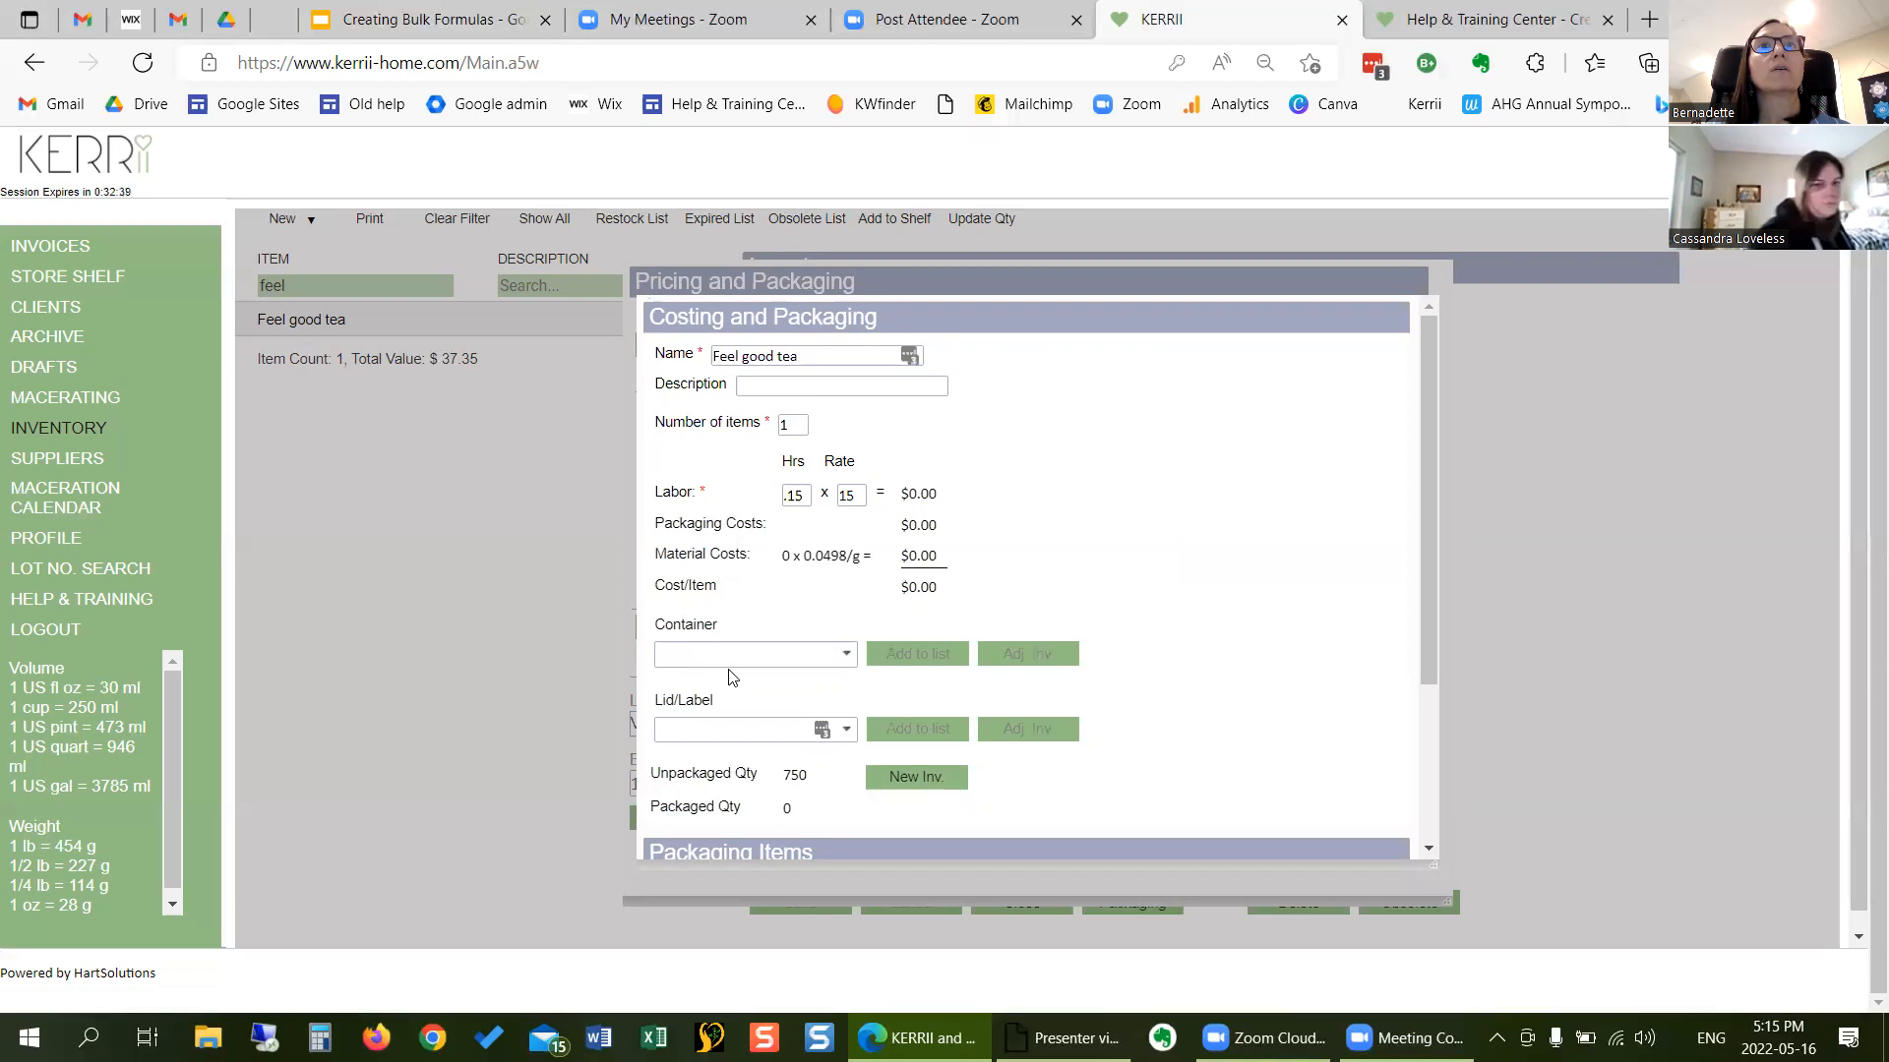
- Add the 1 pound coffee bag as the container in the packaging items
{"action": "left_click", "coordinate": [846, 656]}
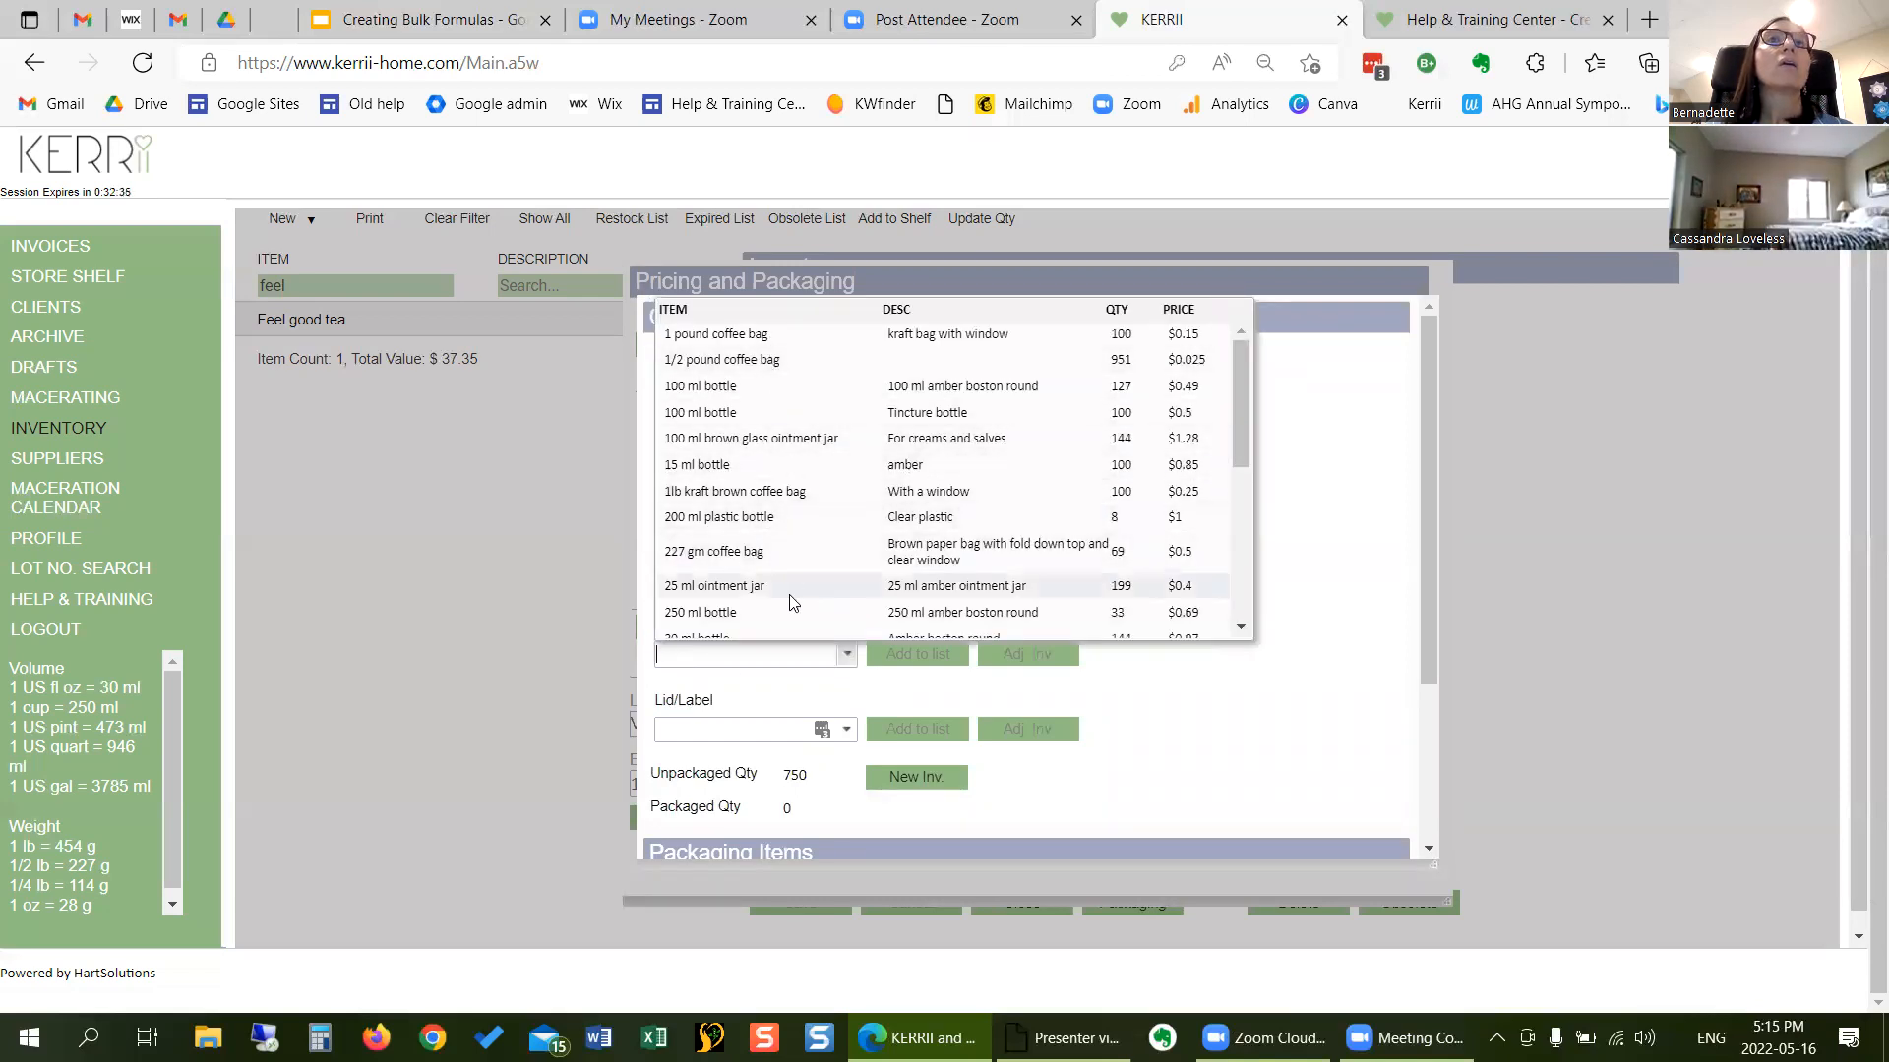
{"action": "left_click", "coordinate": [757, 337]}
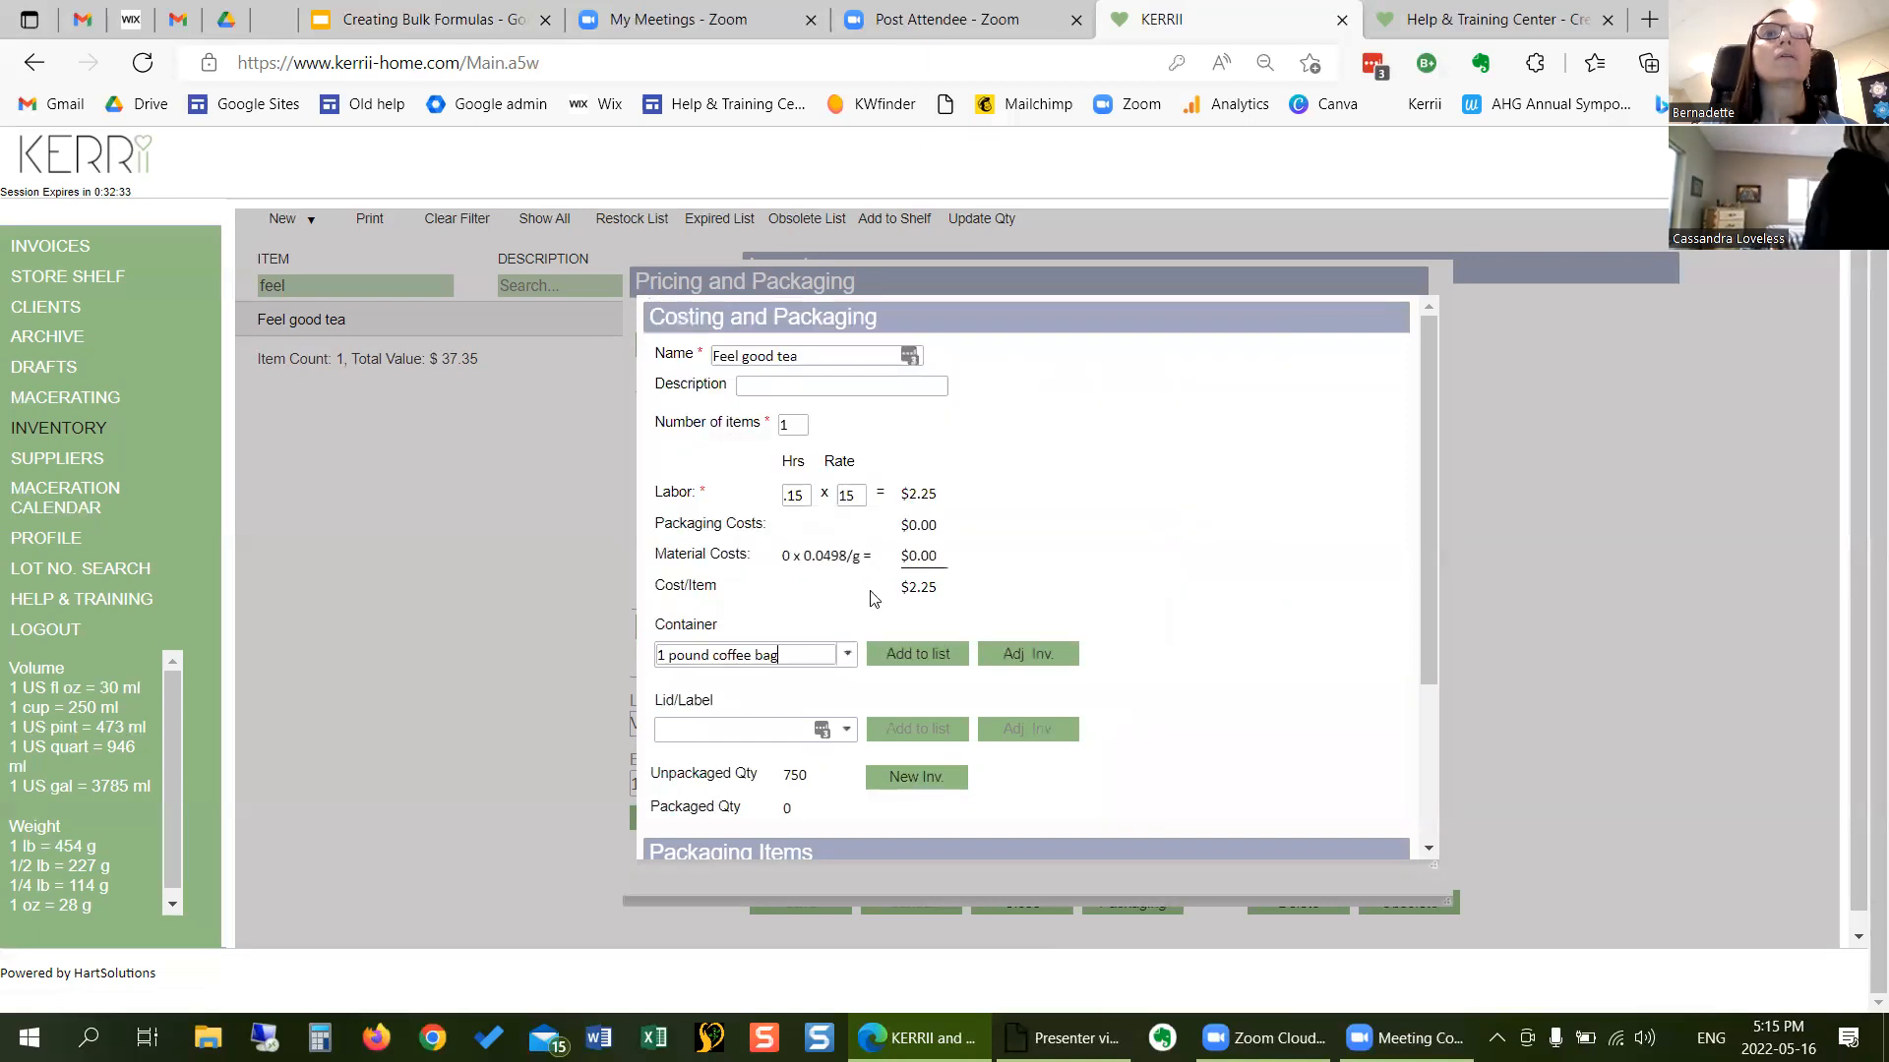
{"action": "scroll", "coordinate": [891, 701], "scroll_direction": "down", "scroll_amount": 2}
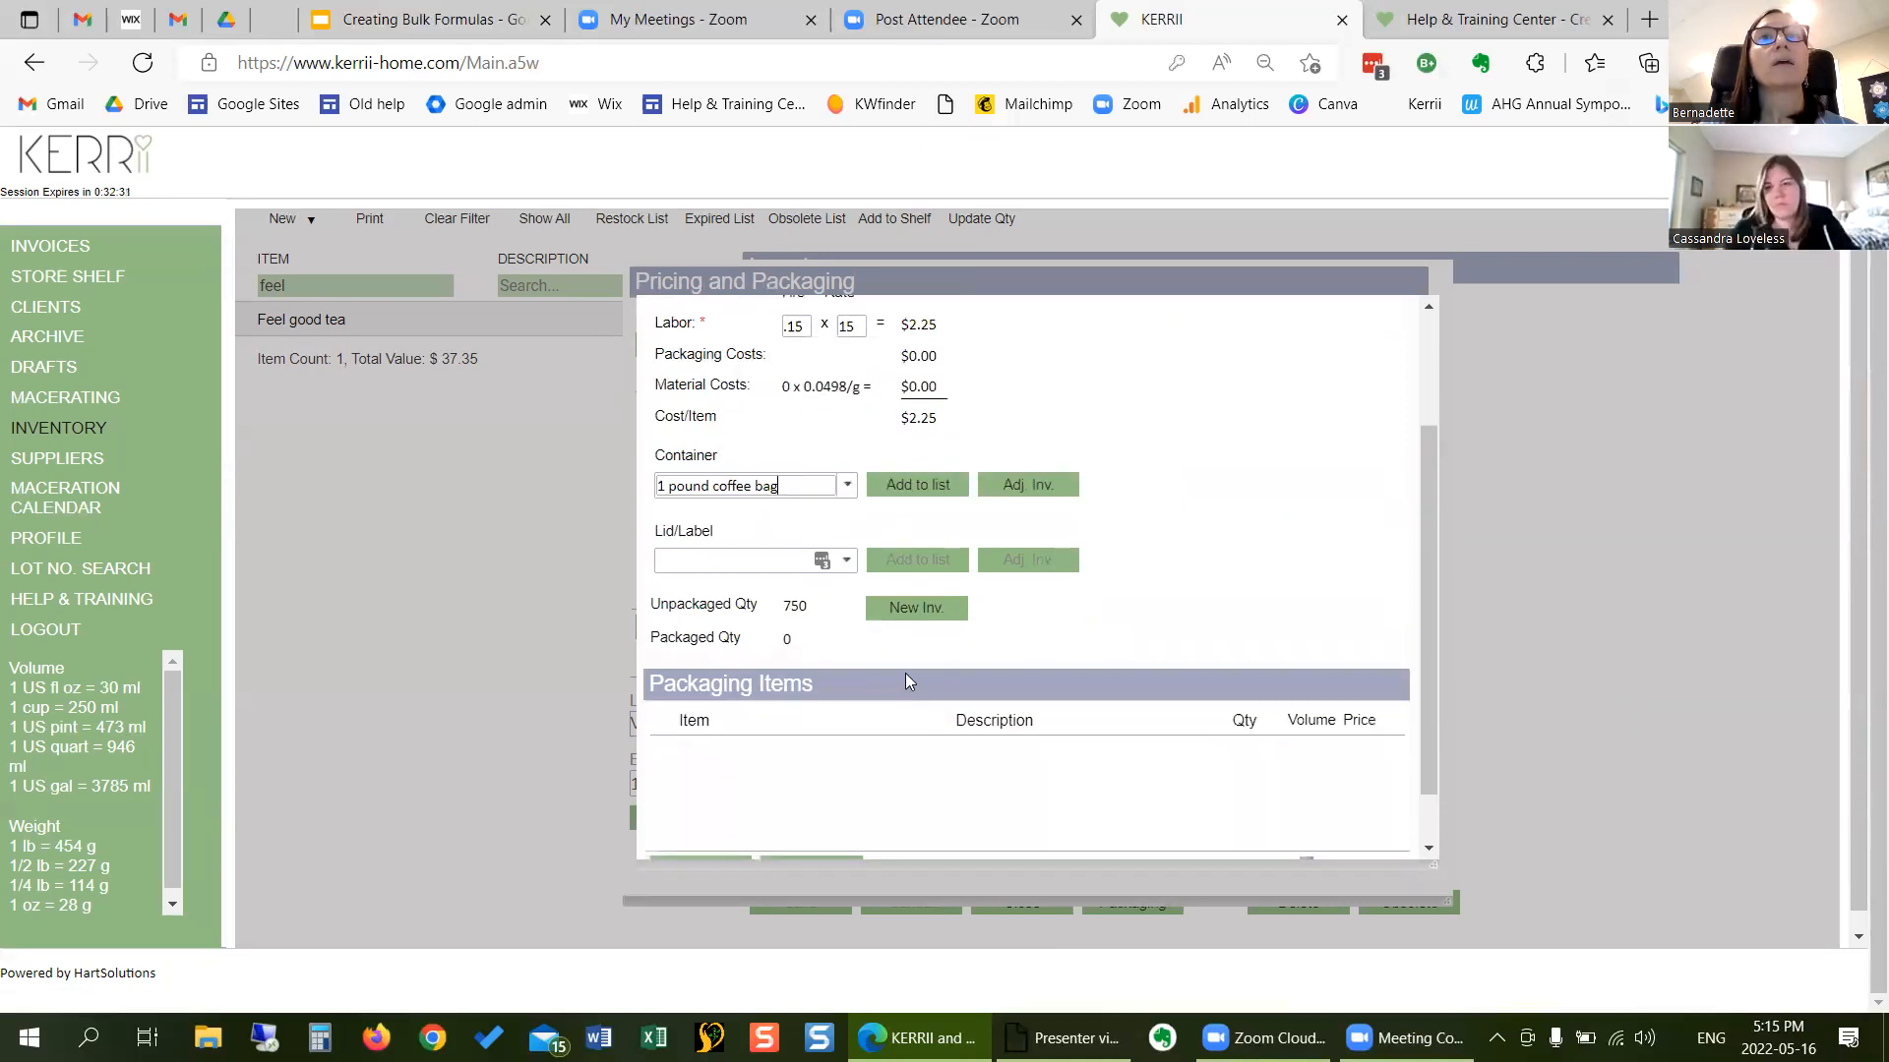
{"action": "left_click", "coordinate": [913, 484]}
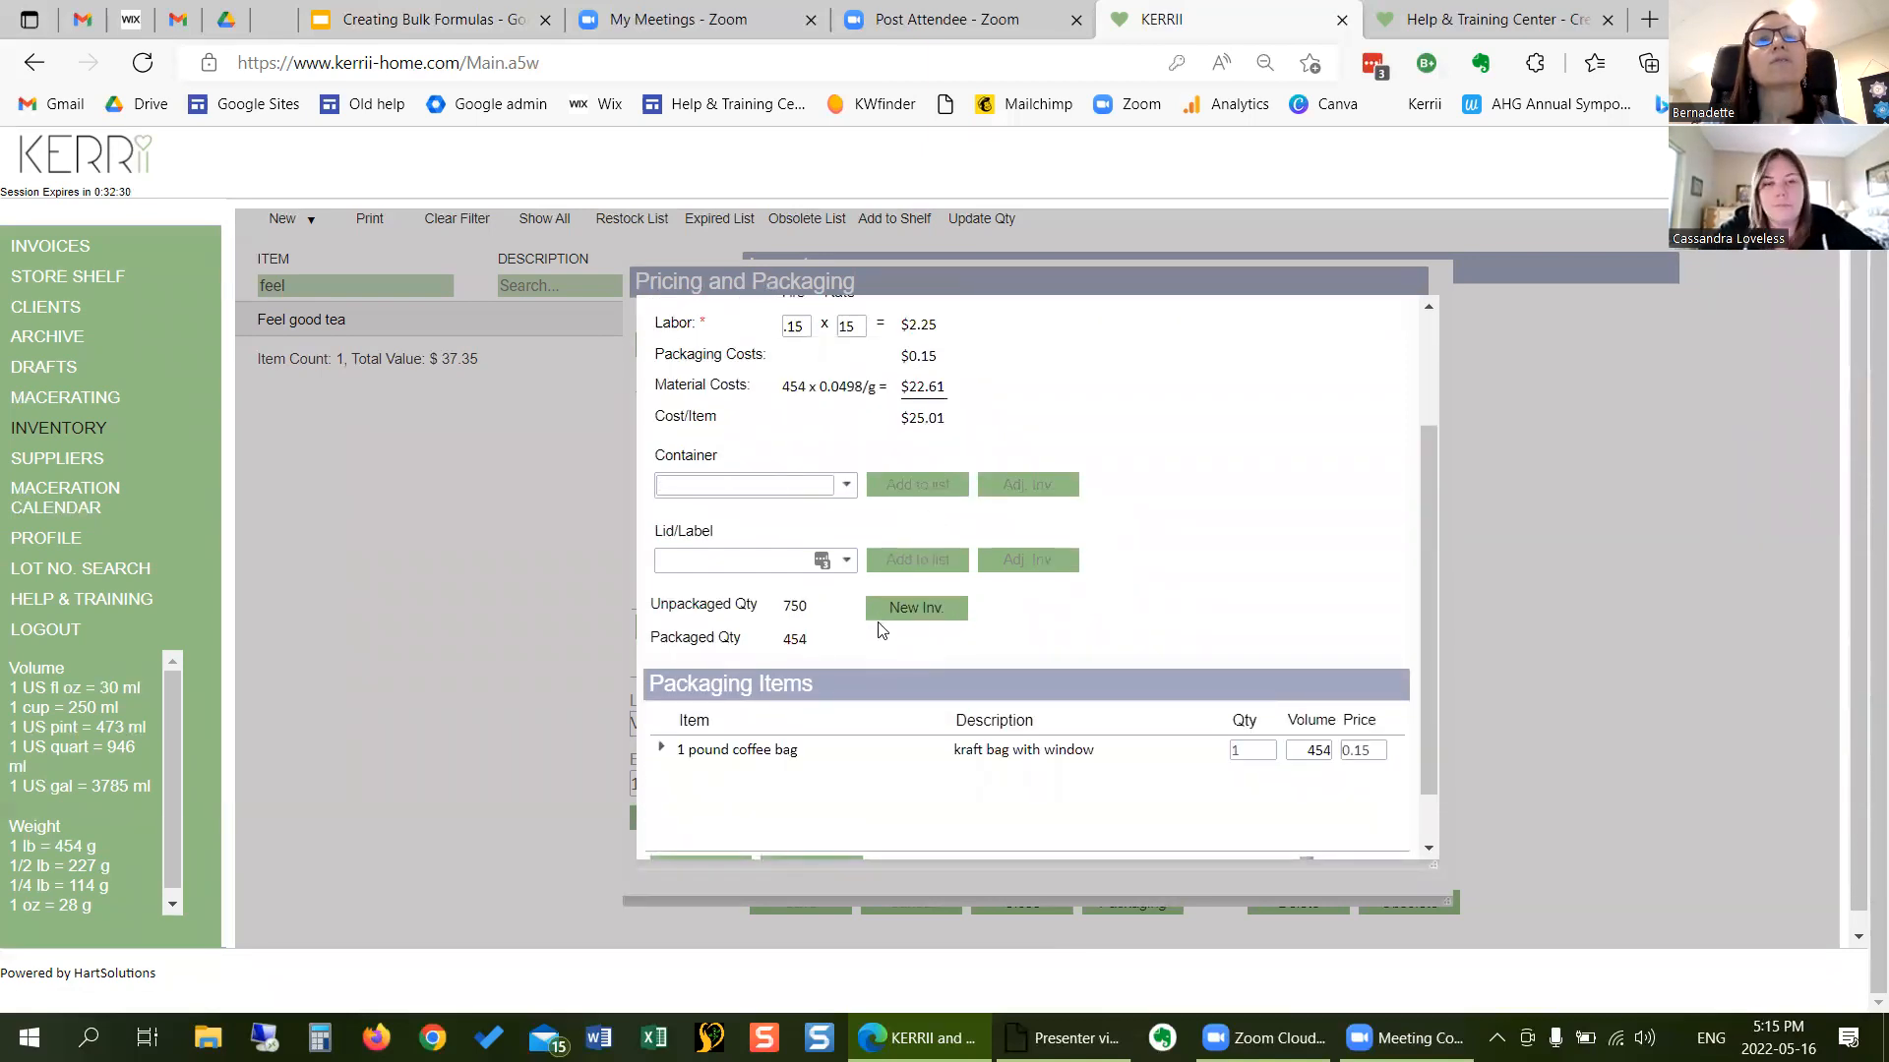
- Add the 2 X 2 Front Label to the packaging items
{"action": "left_click", "coordinate": [848, 560]}
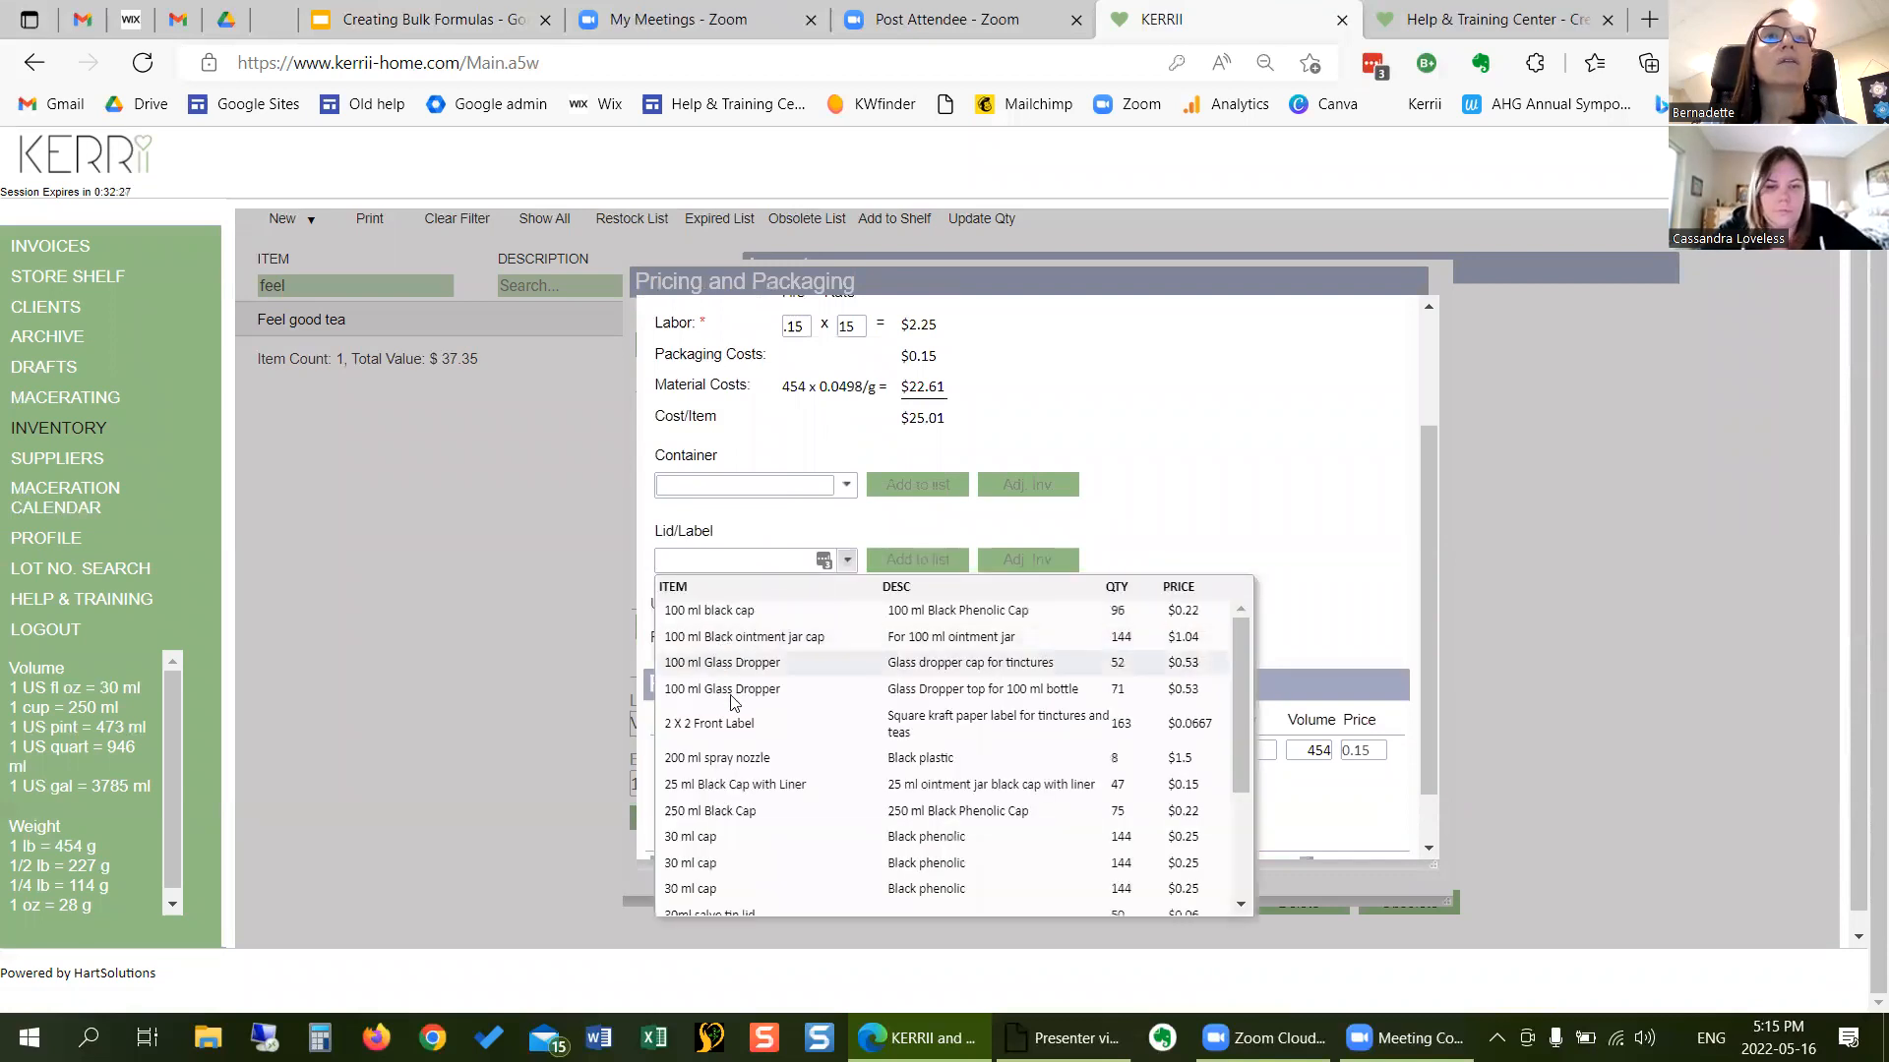
{"action": "left_click", "coordinate": [753, 726]}
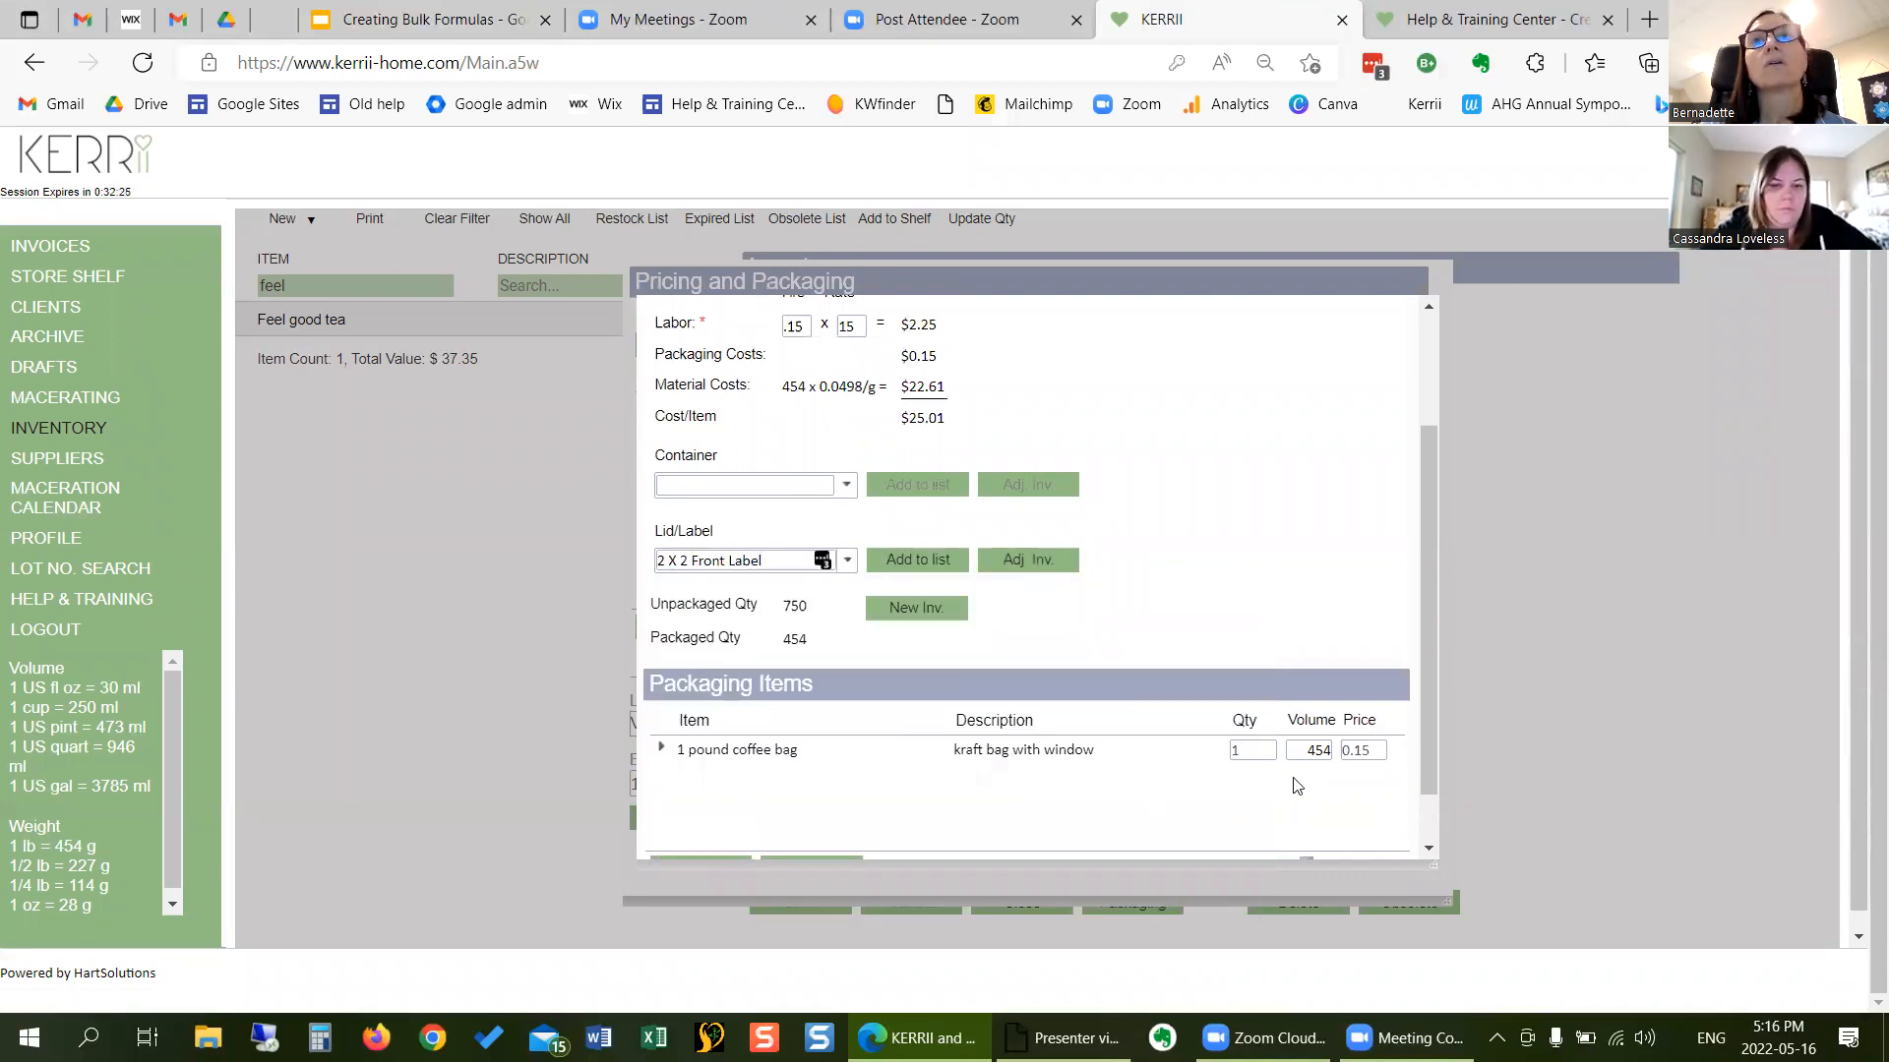
{"action": "left_click", "coordinate": [946, 558]}
- Set the coffee bag's volume to 100 and add the finished item to the product's packaging
{"action": "scroll", "coordinate": [1308, 704], "scroll_direction": "down", "scroll_amount": 1}
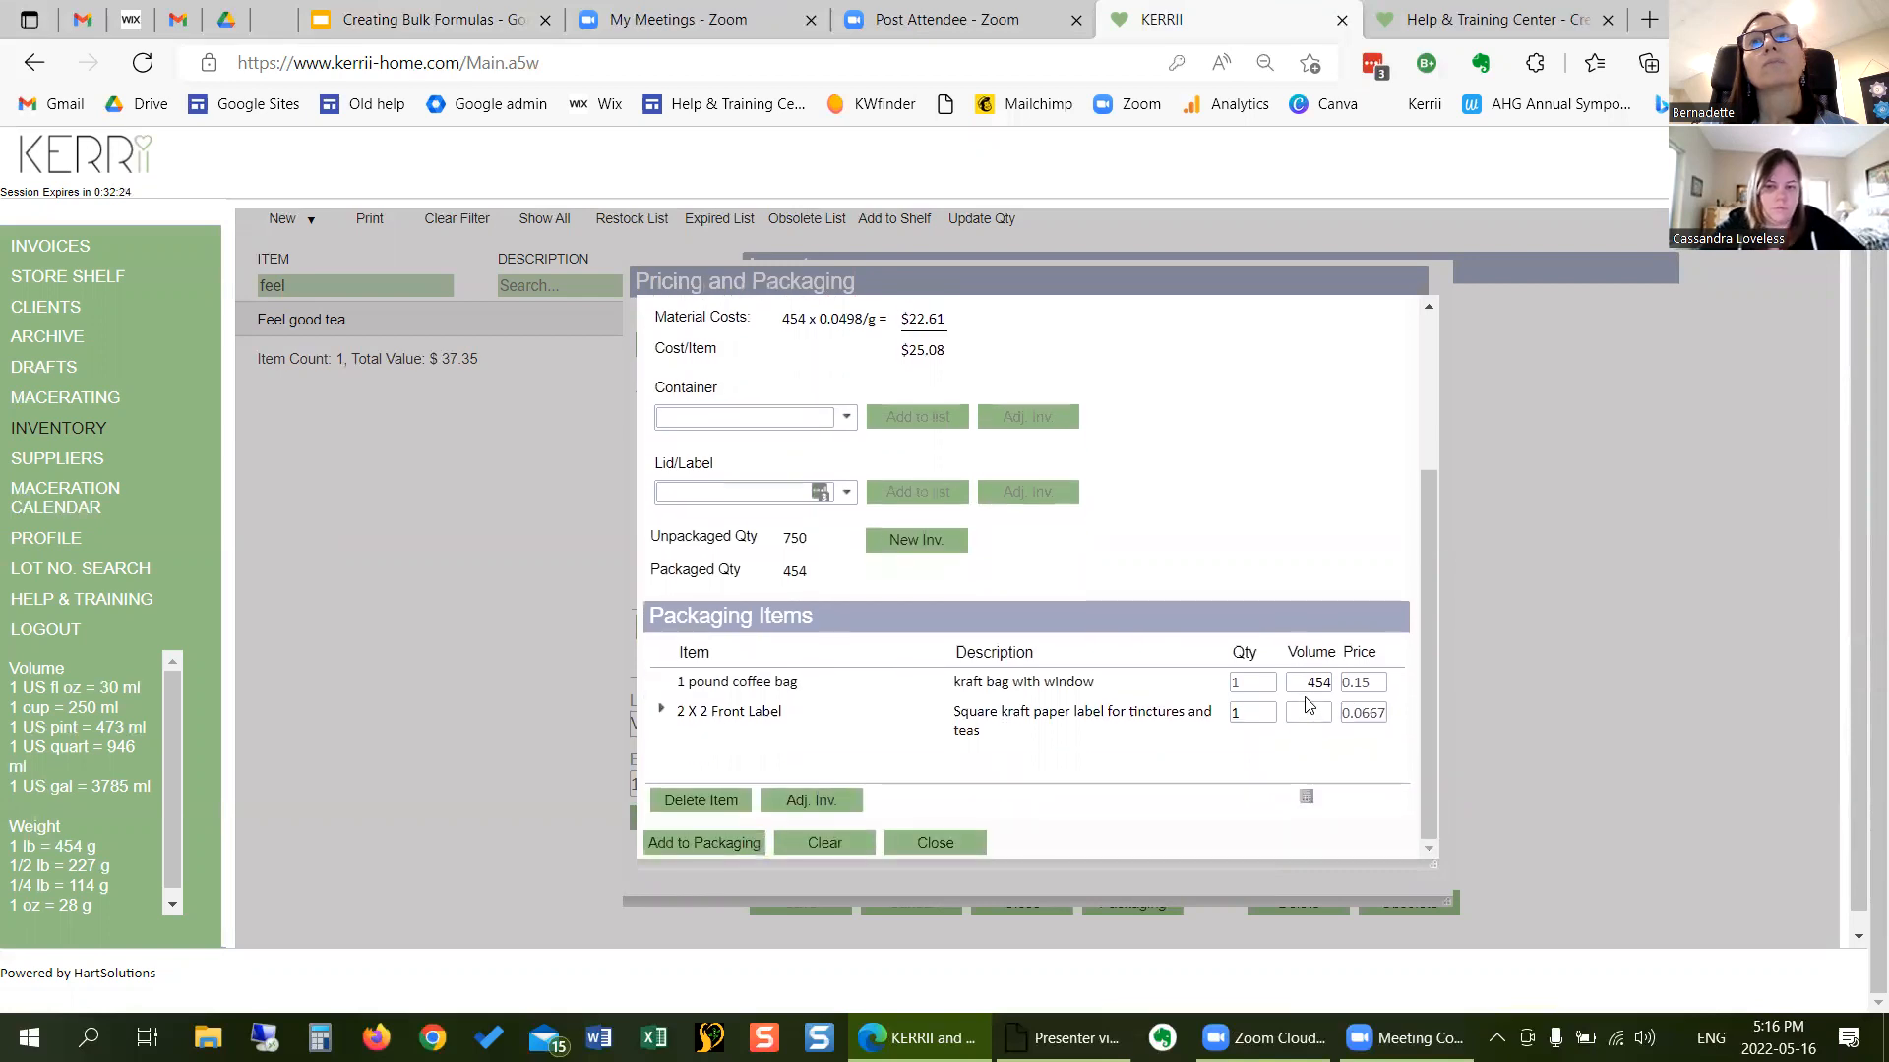
{"action": "double_click", "coordinate": [1309, 682]}
{"action": "type", "text": "100"}
{"action": "key", "text": "Tab"}
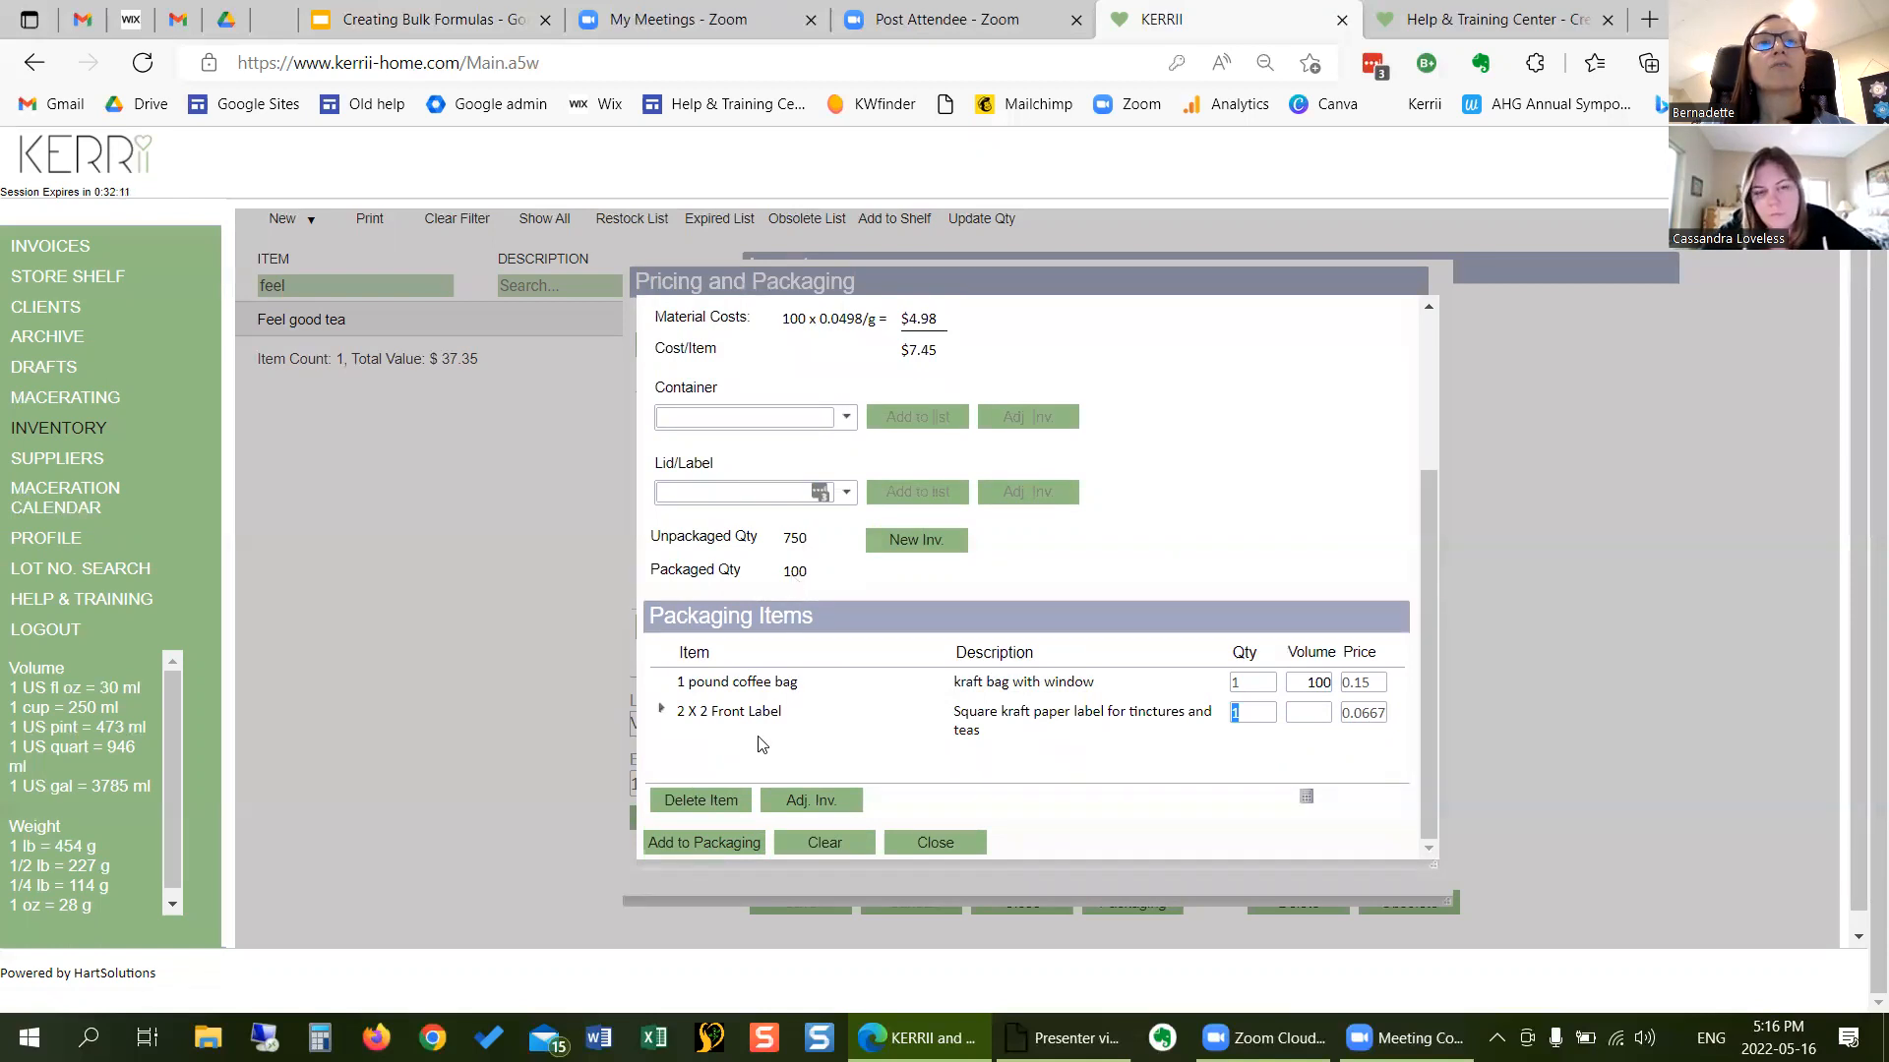
{"action": "left_click", "coordinate": [718, 842]}
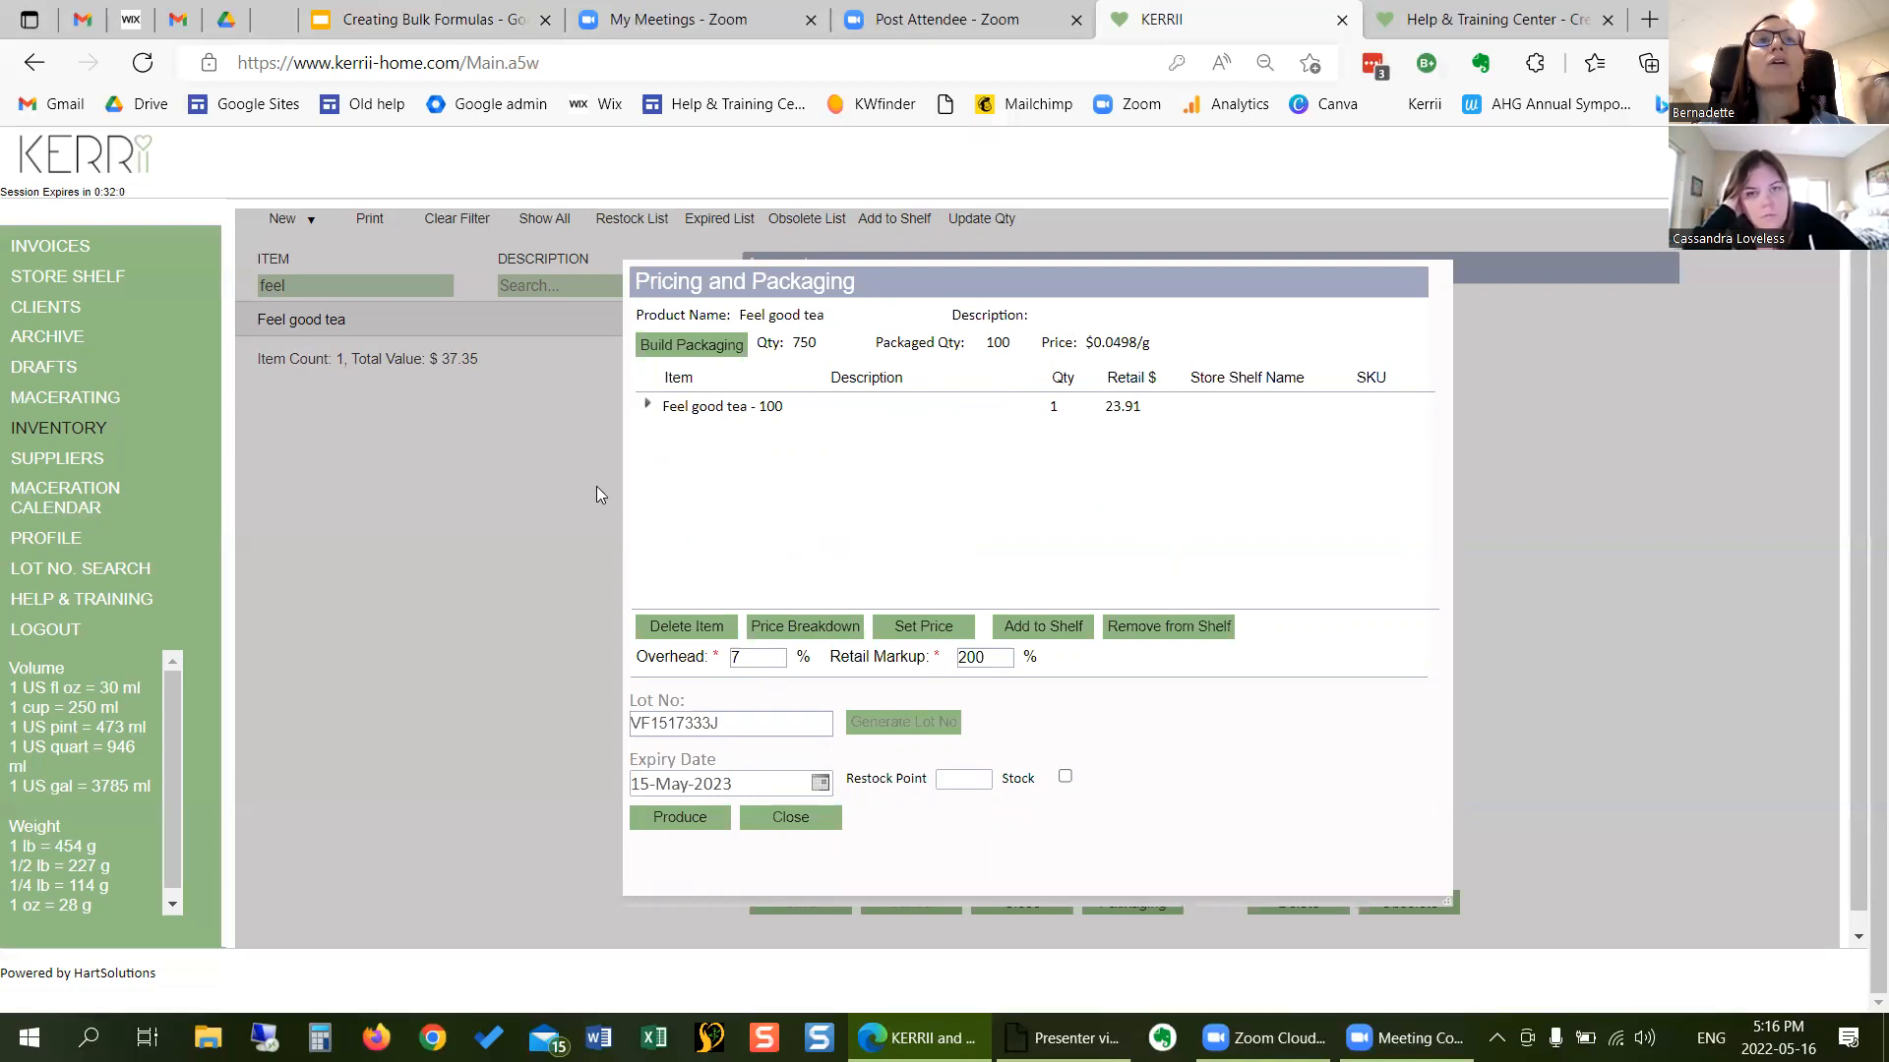
- Start building a second packaging for Feel good tea with .15 labor hours and the 1/2 pound coffee bag as container
{"action": "left_click", "coordinate": [699, 345]}
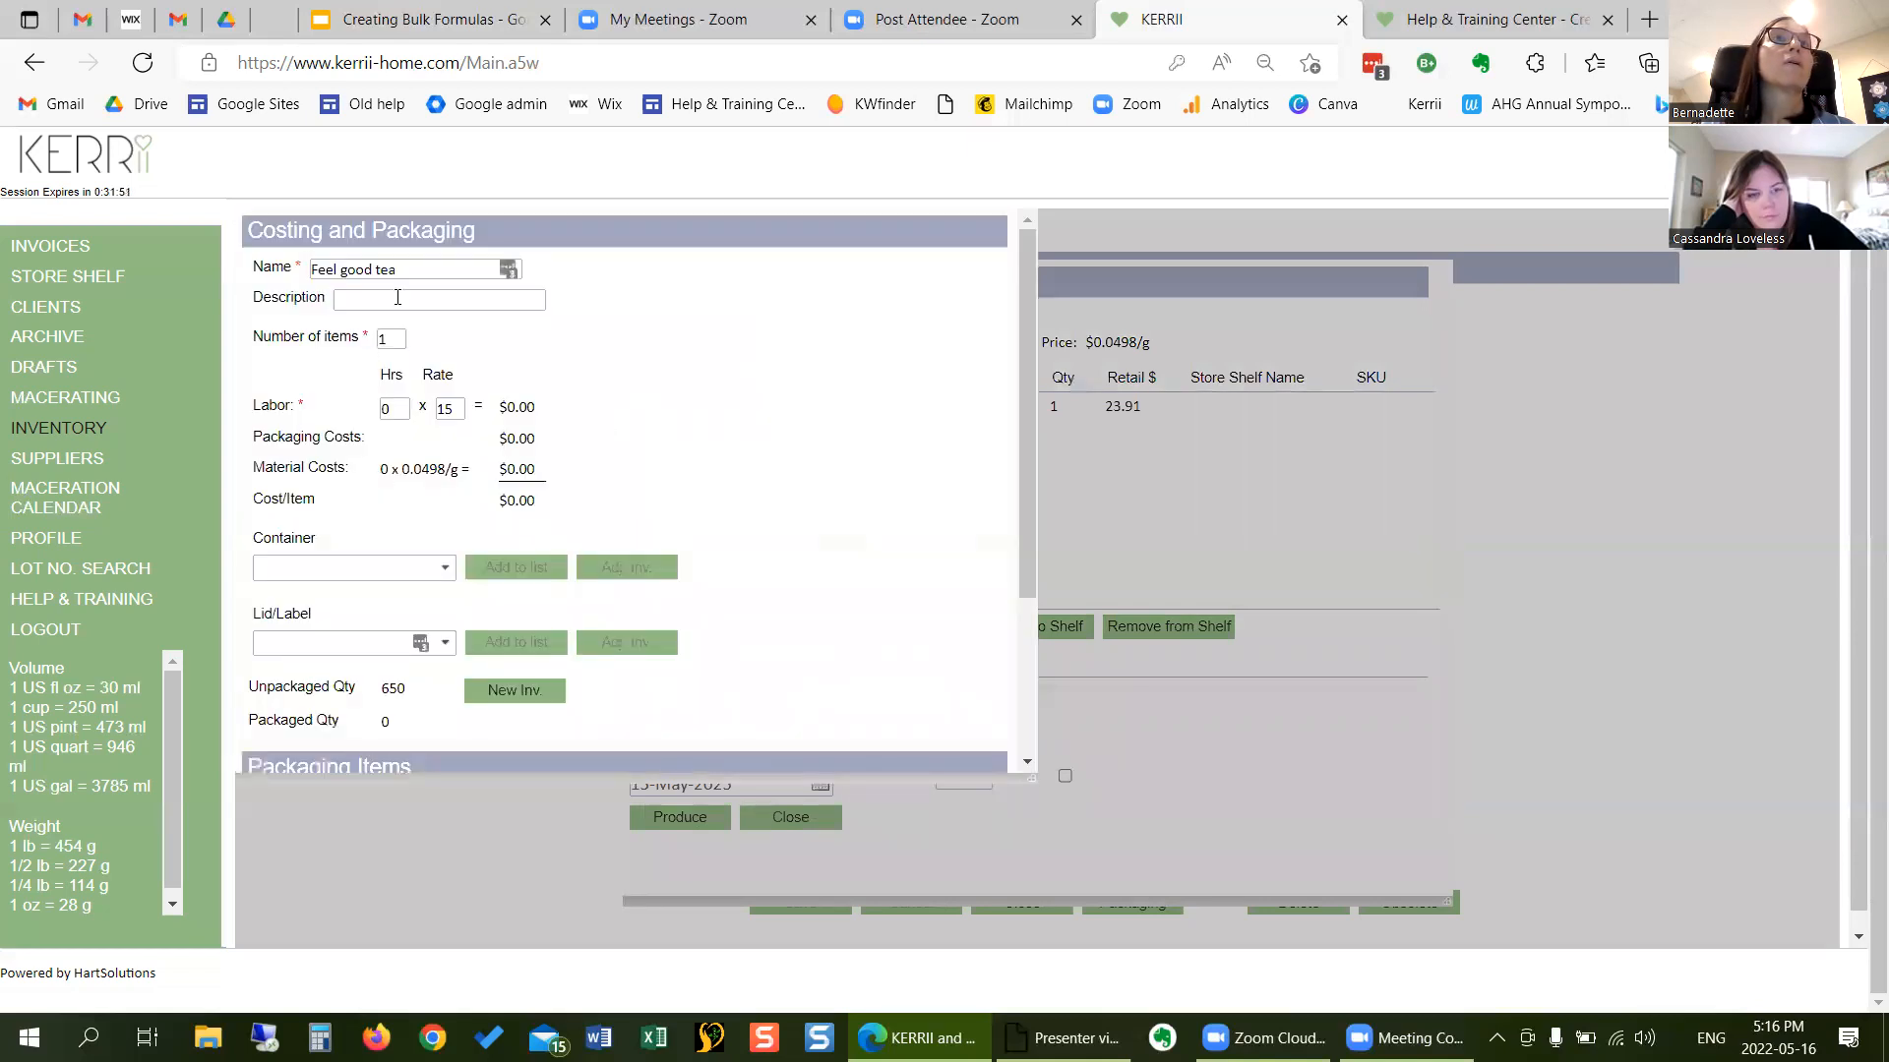
{"action": "left_click", "coordinate": [395, 409]}
{"action": "type", "text": ".15"}
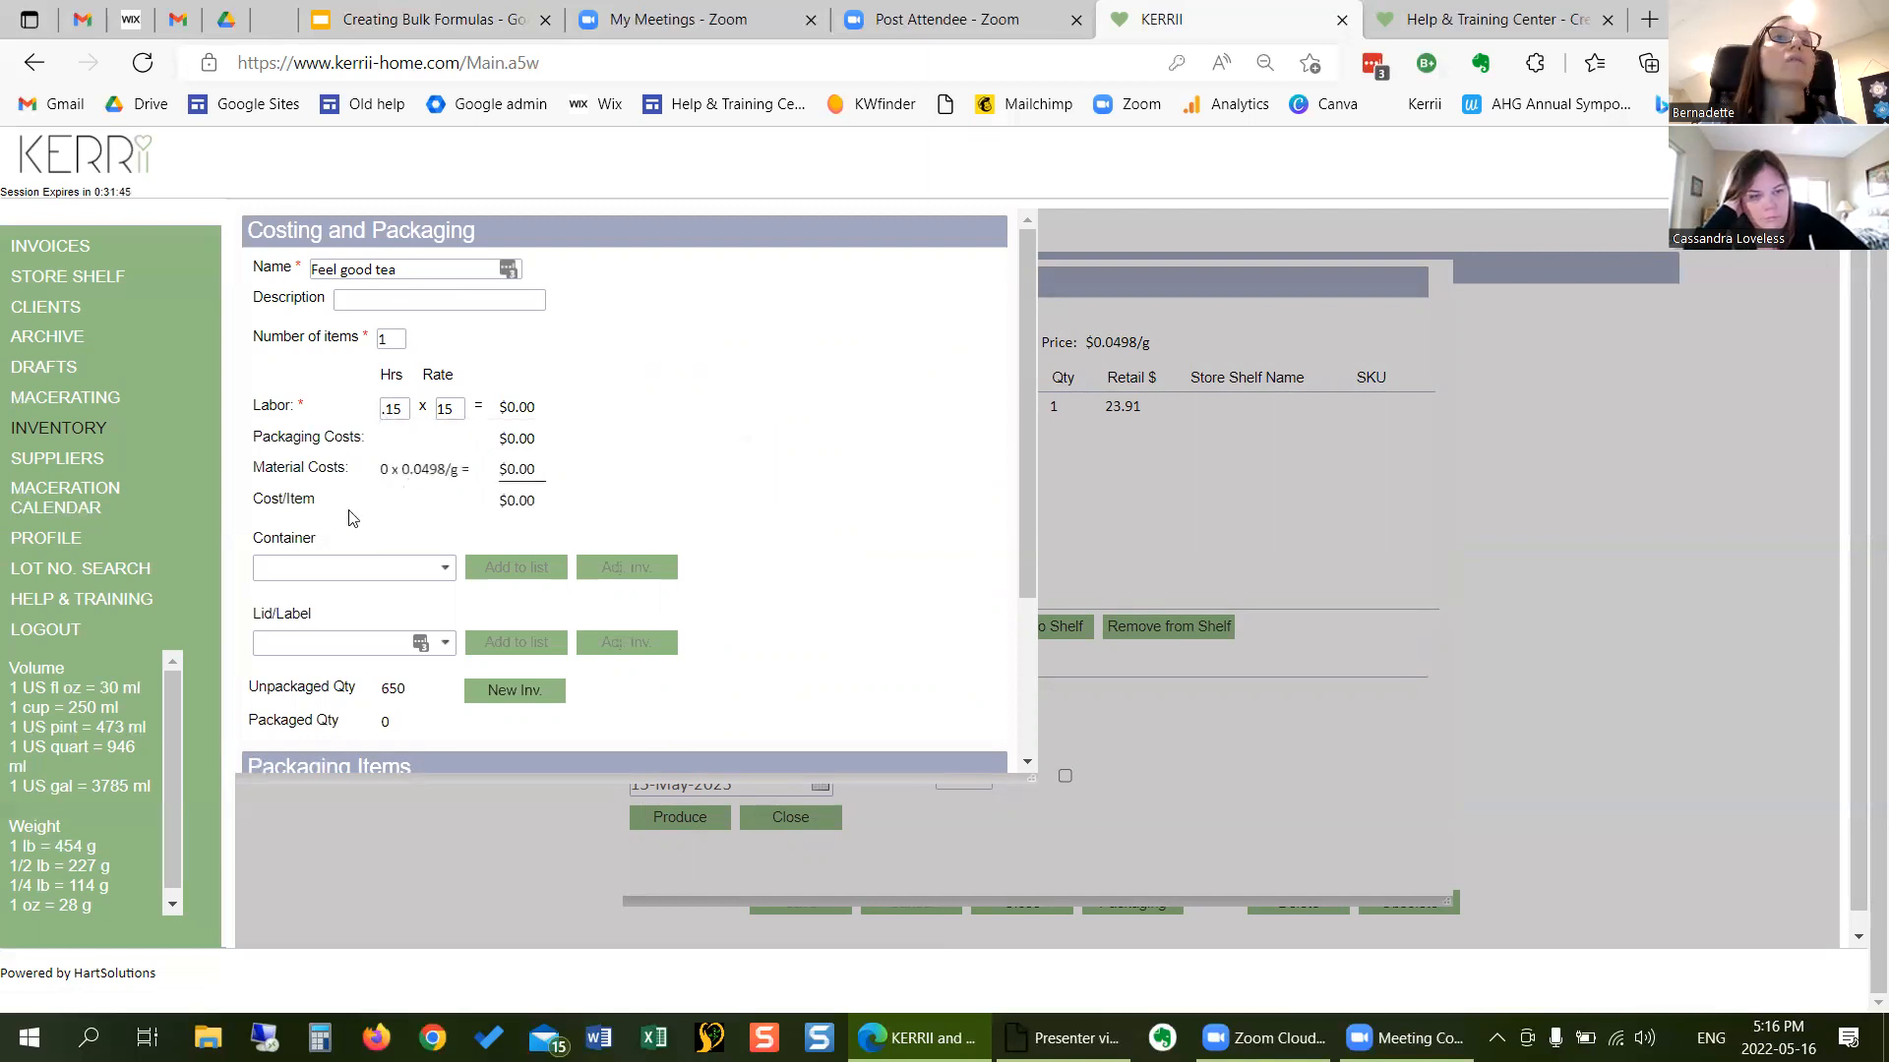
{"action": "left_click", "coordinate": [445, 568]}
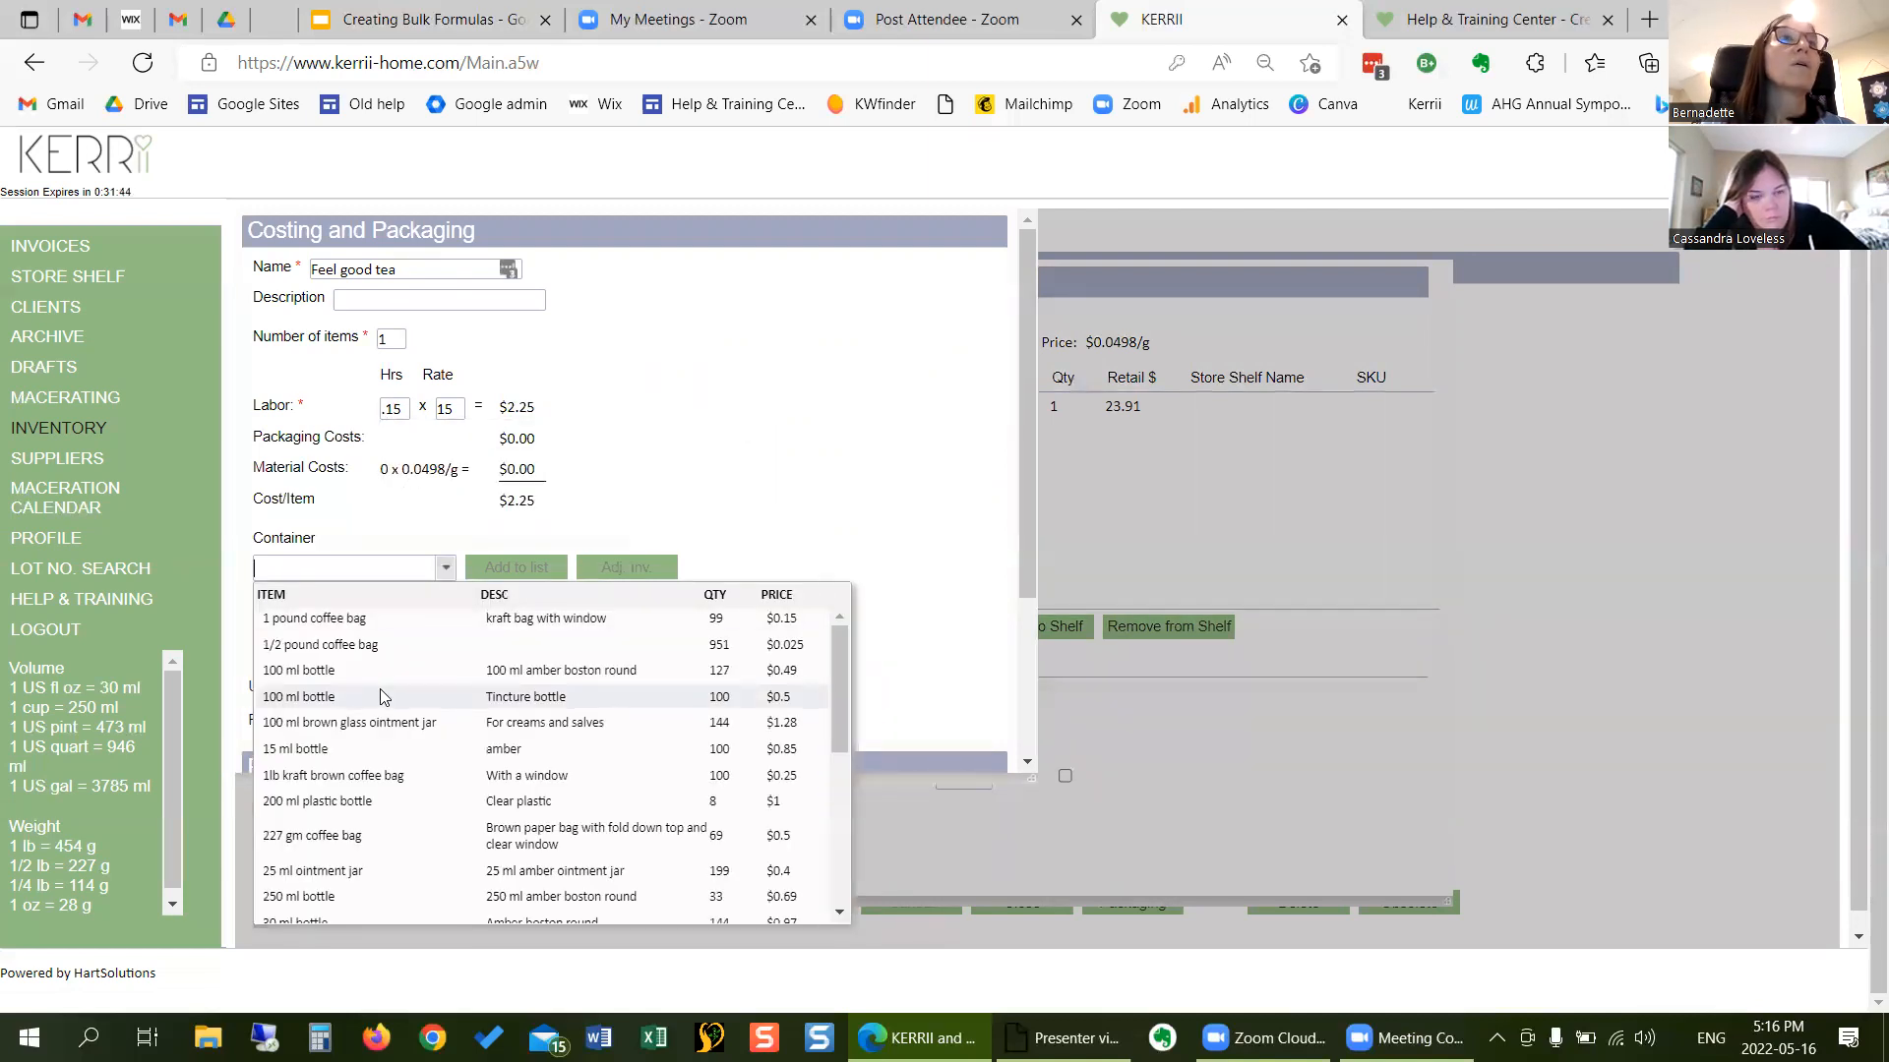
{"action": "left_click", "coordinate": [374, 645]}
{"action": "left_click", "coordinate": [529, 580]}
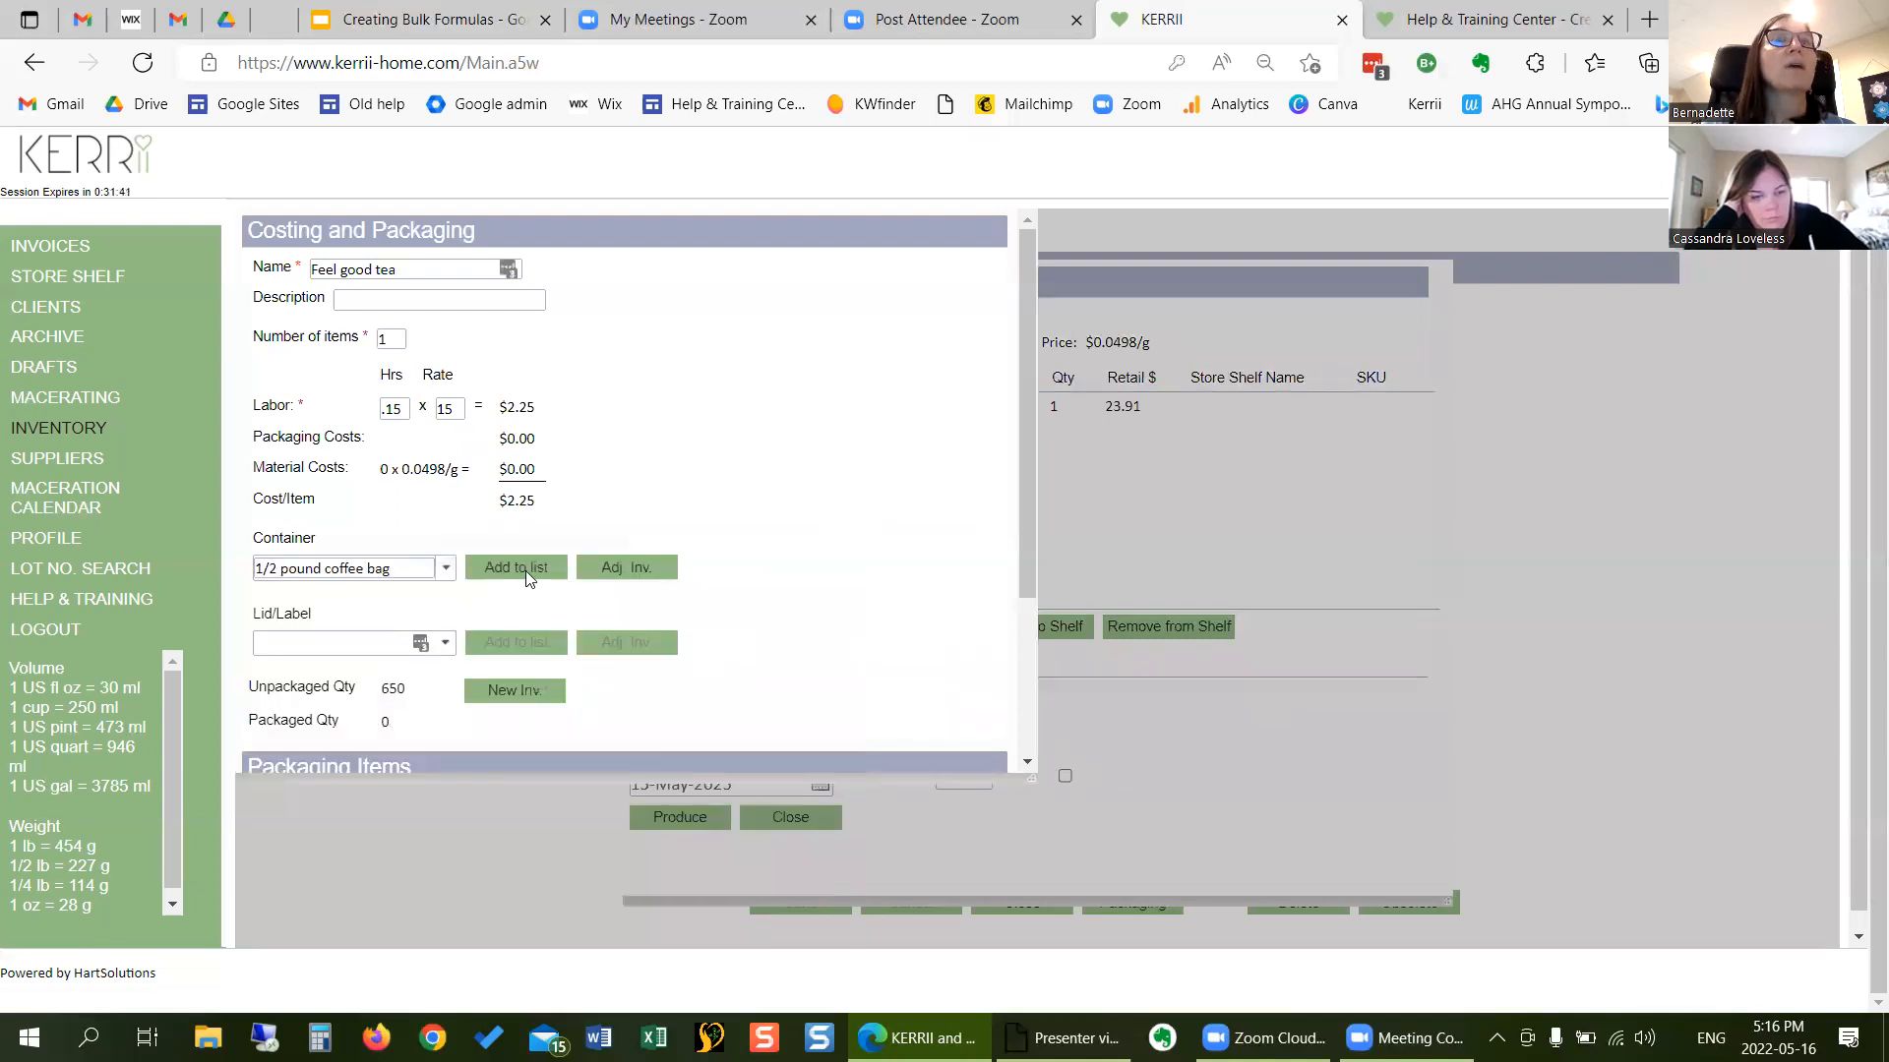
- Add the 2 X 2 Front Label to the second package's packaging items
{"action": "left_click", "coordinate": [443, 645]}
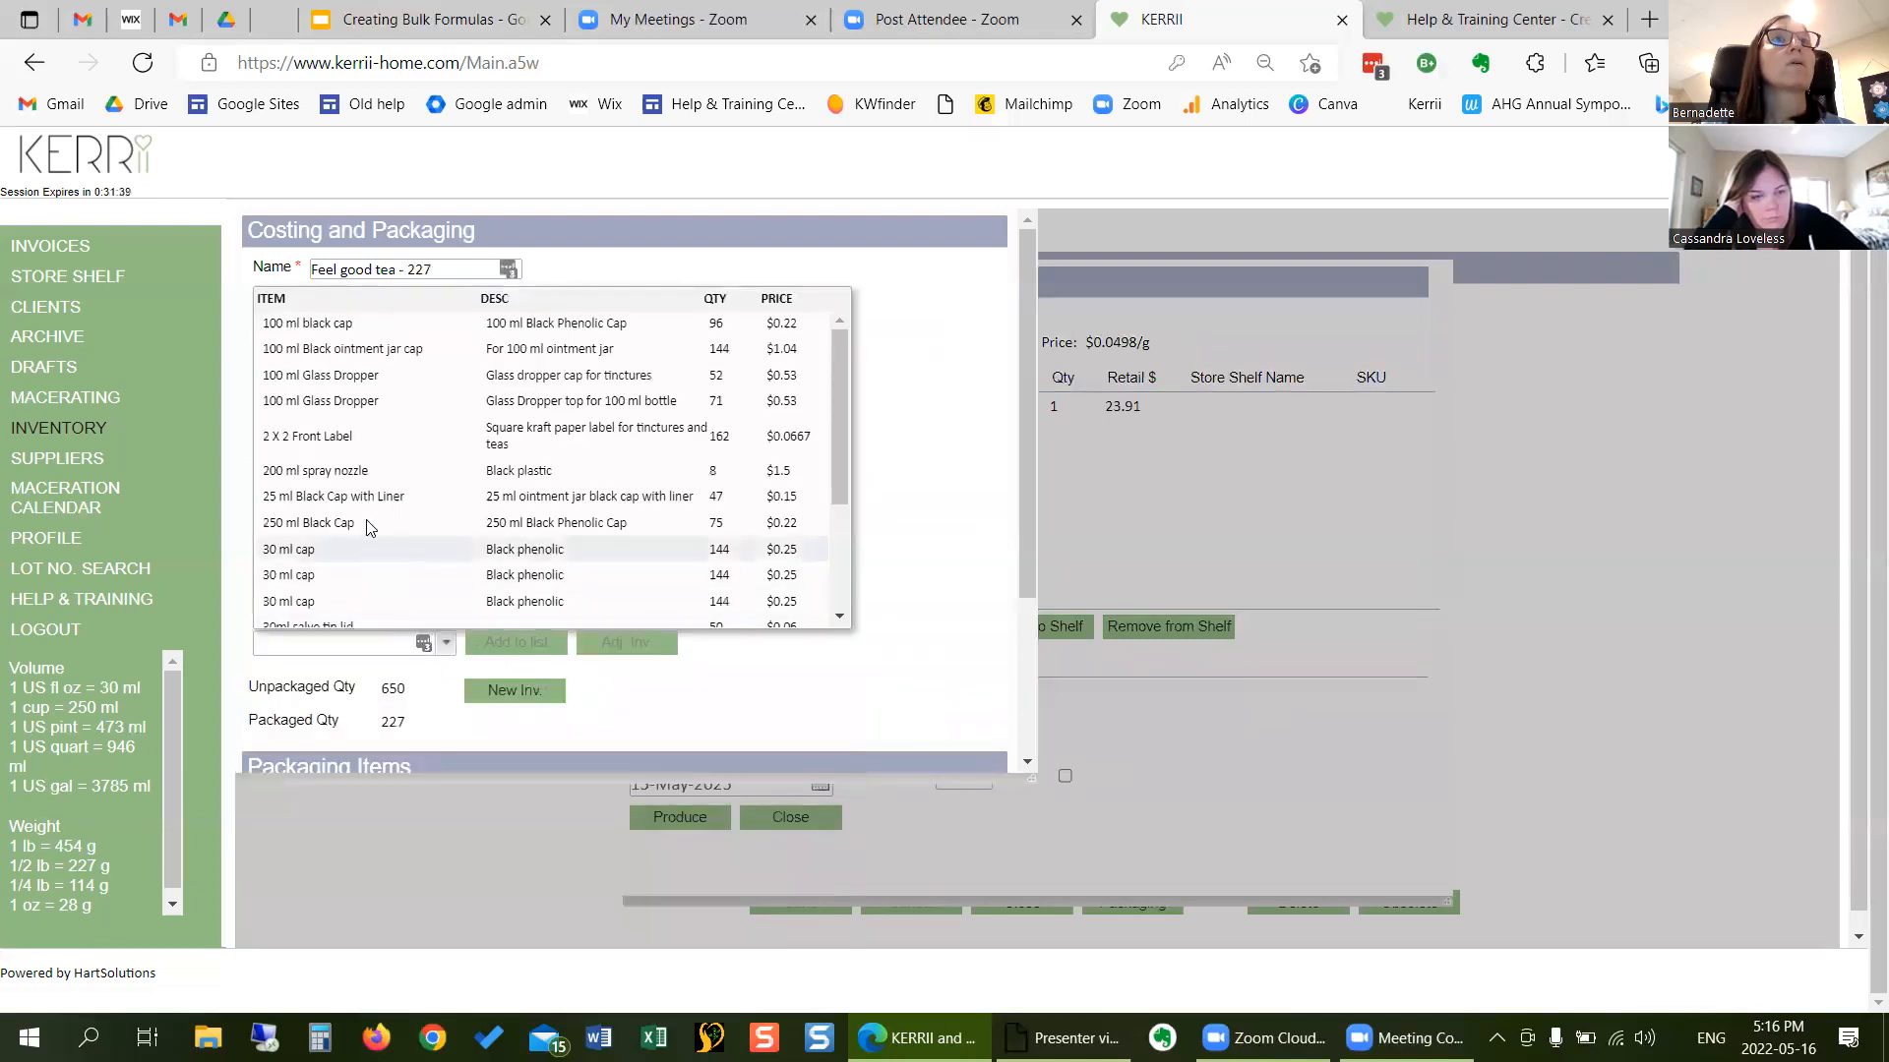
{"action": "left_click", "coordinate": [376, 435]}
{"action": "left_click", "coordinate": [494, 644]}
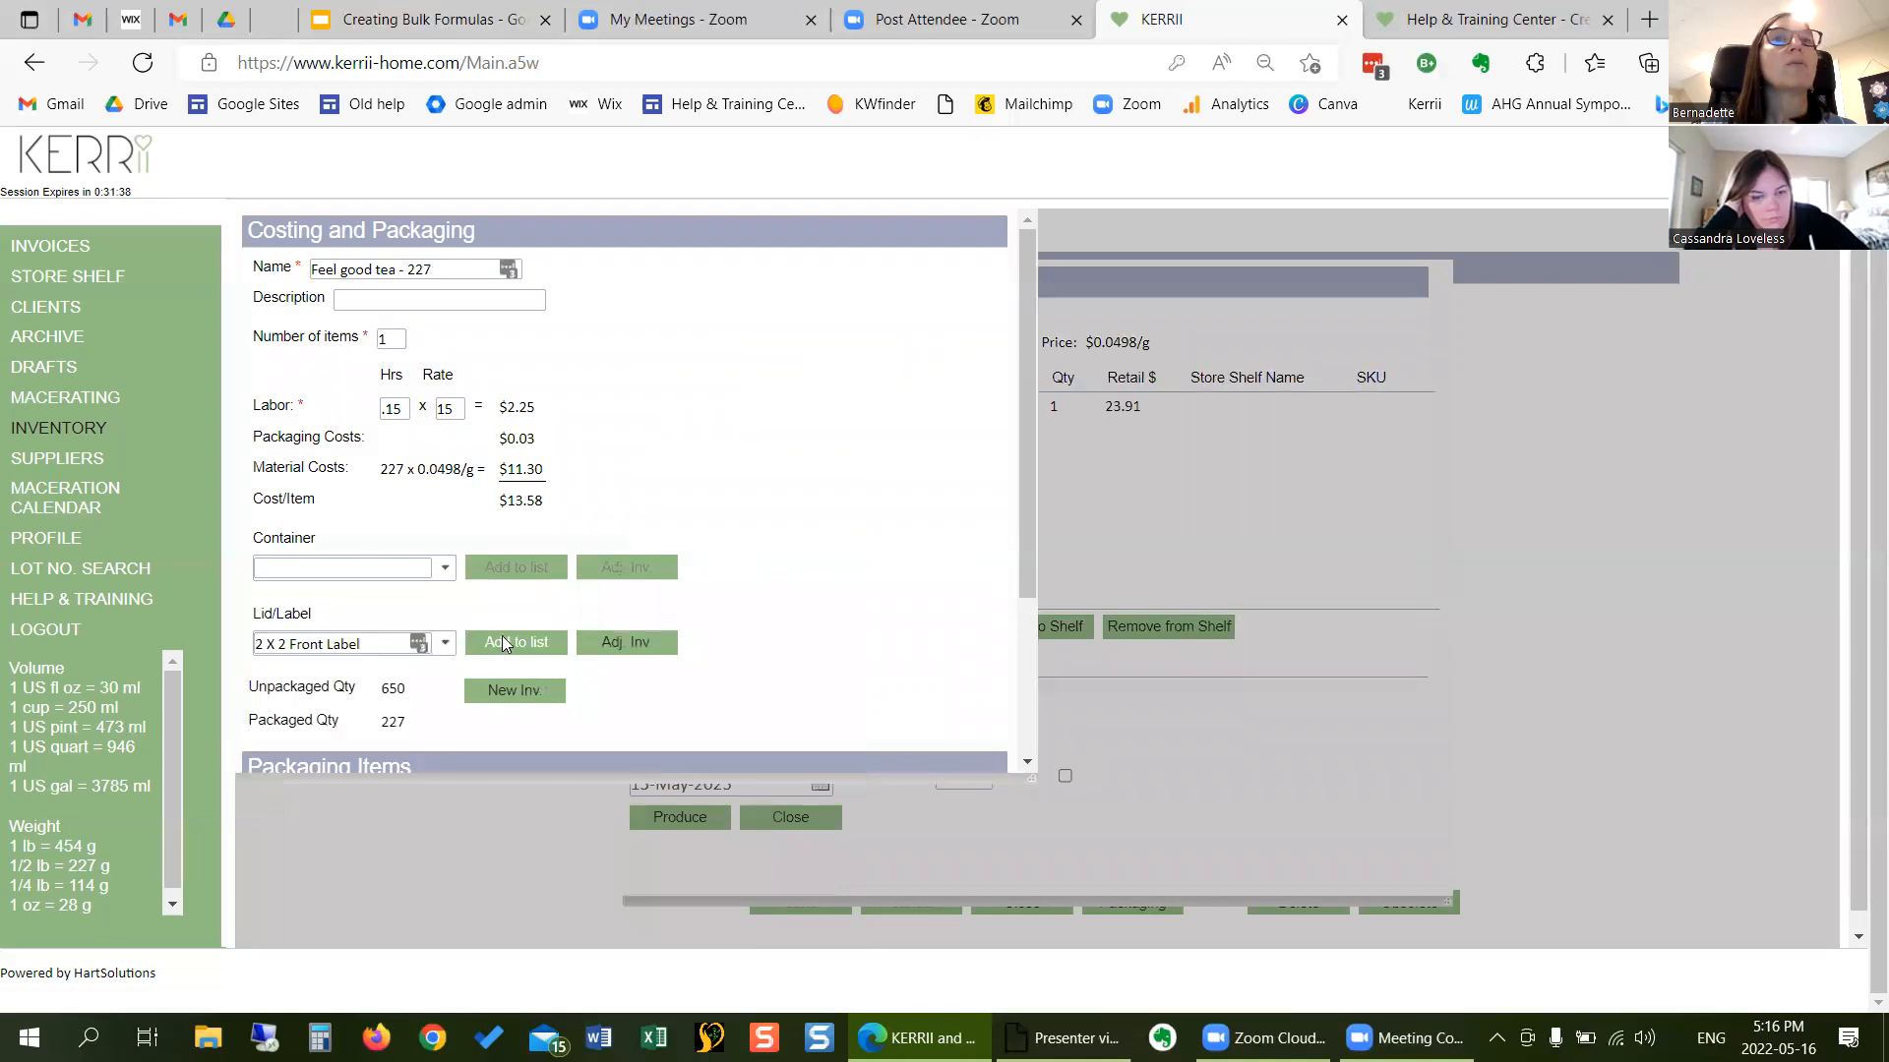
- Set the 1/2 pound coffee bag's volume to 50 and add the finished item to the product's packaging
{"action": "scroll", "coordinate": [514, 617], "scroll_direction": "down", "scroll_amount": 3}
{"action": "left_click", "coordinate": [899, 597]}
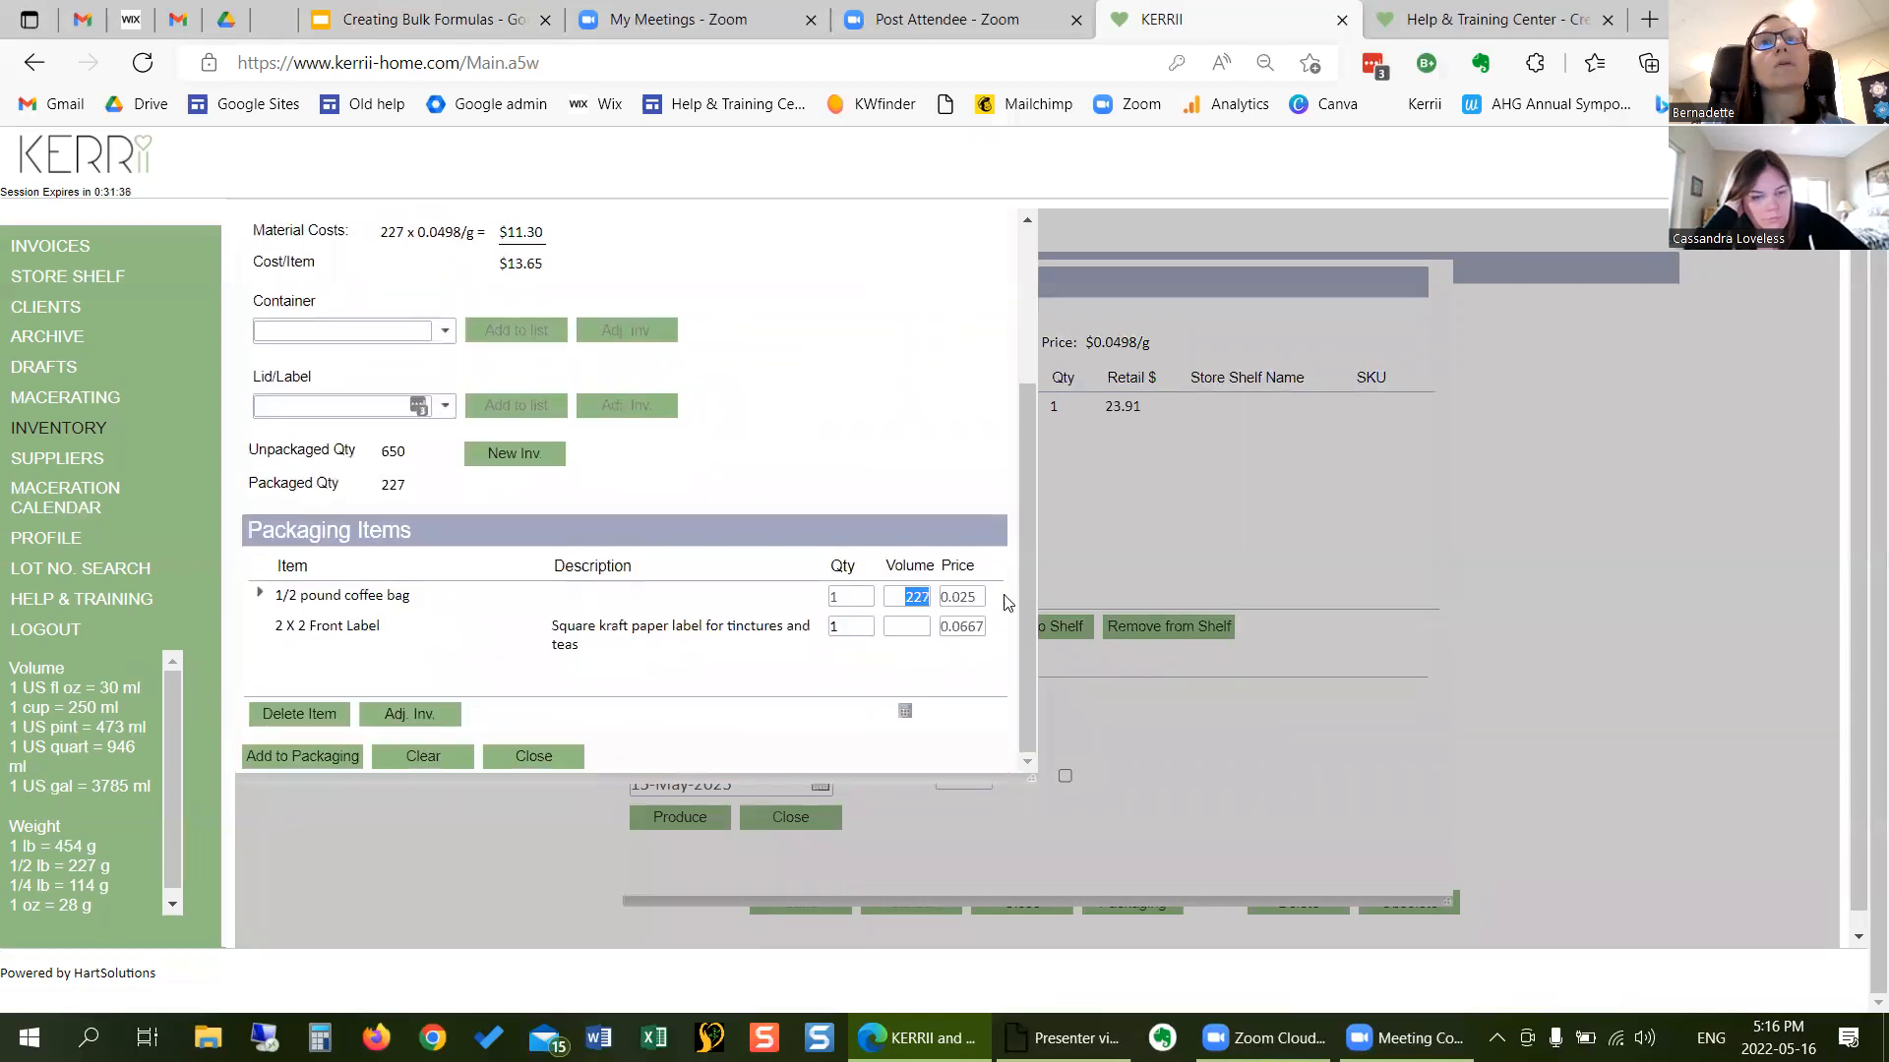
{"action": "type", "text": "50"}
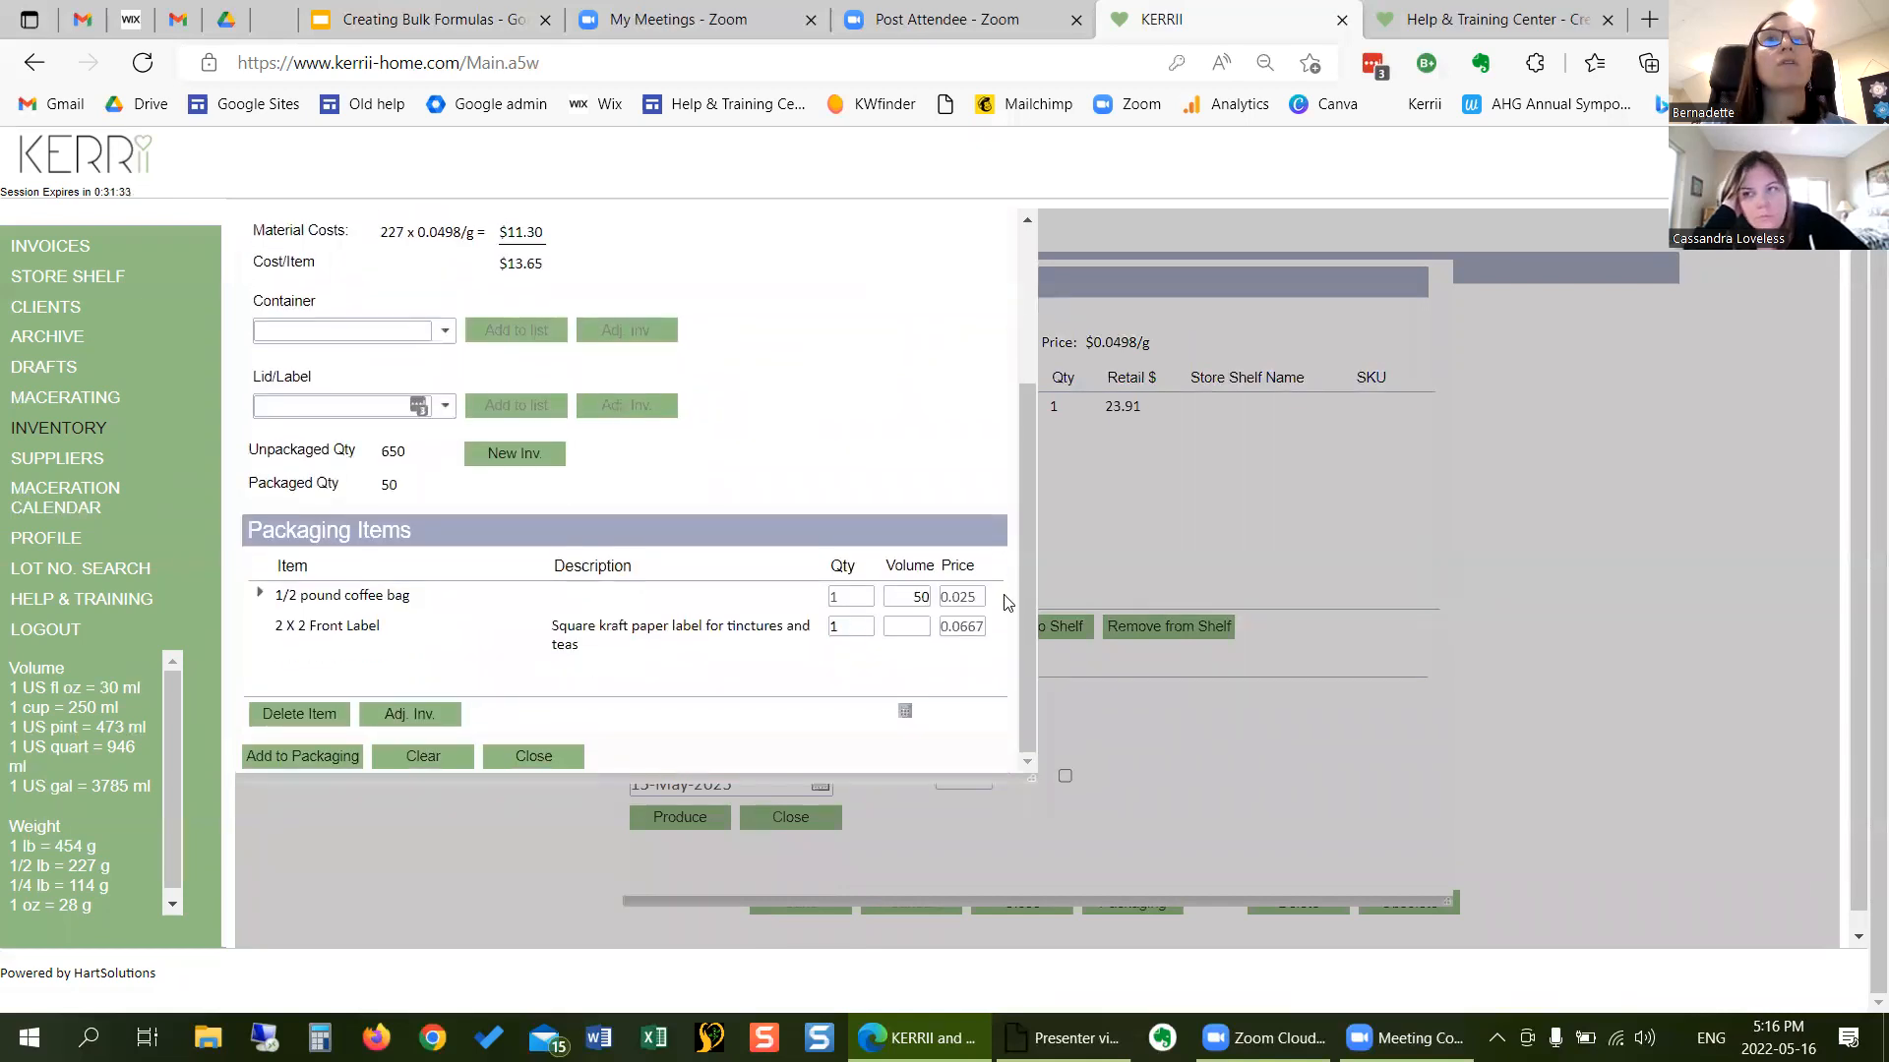
{"action": "key", "text": "Tab"}
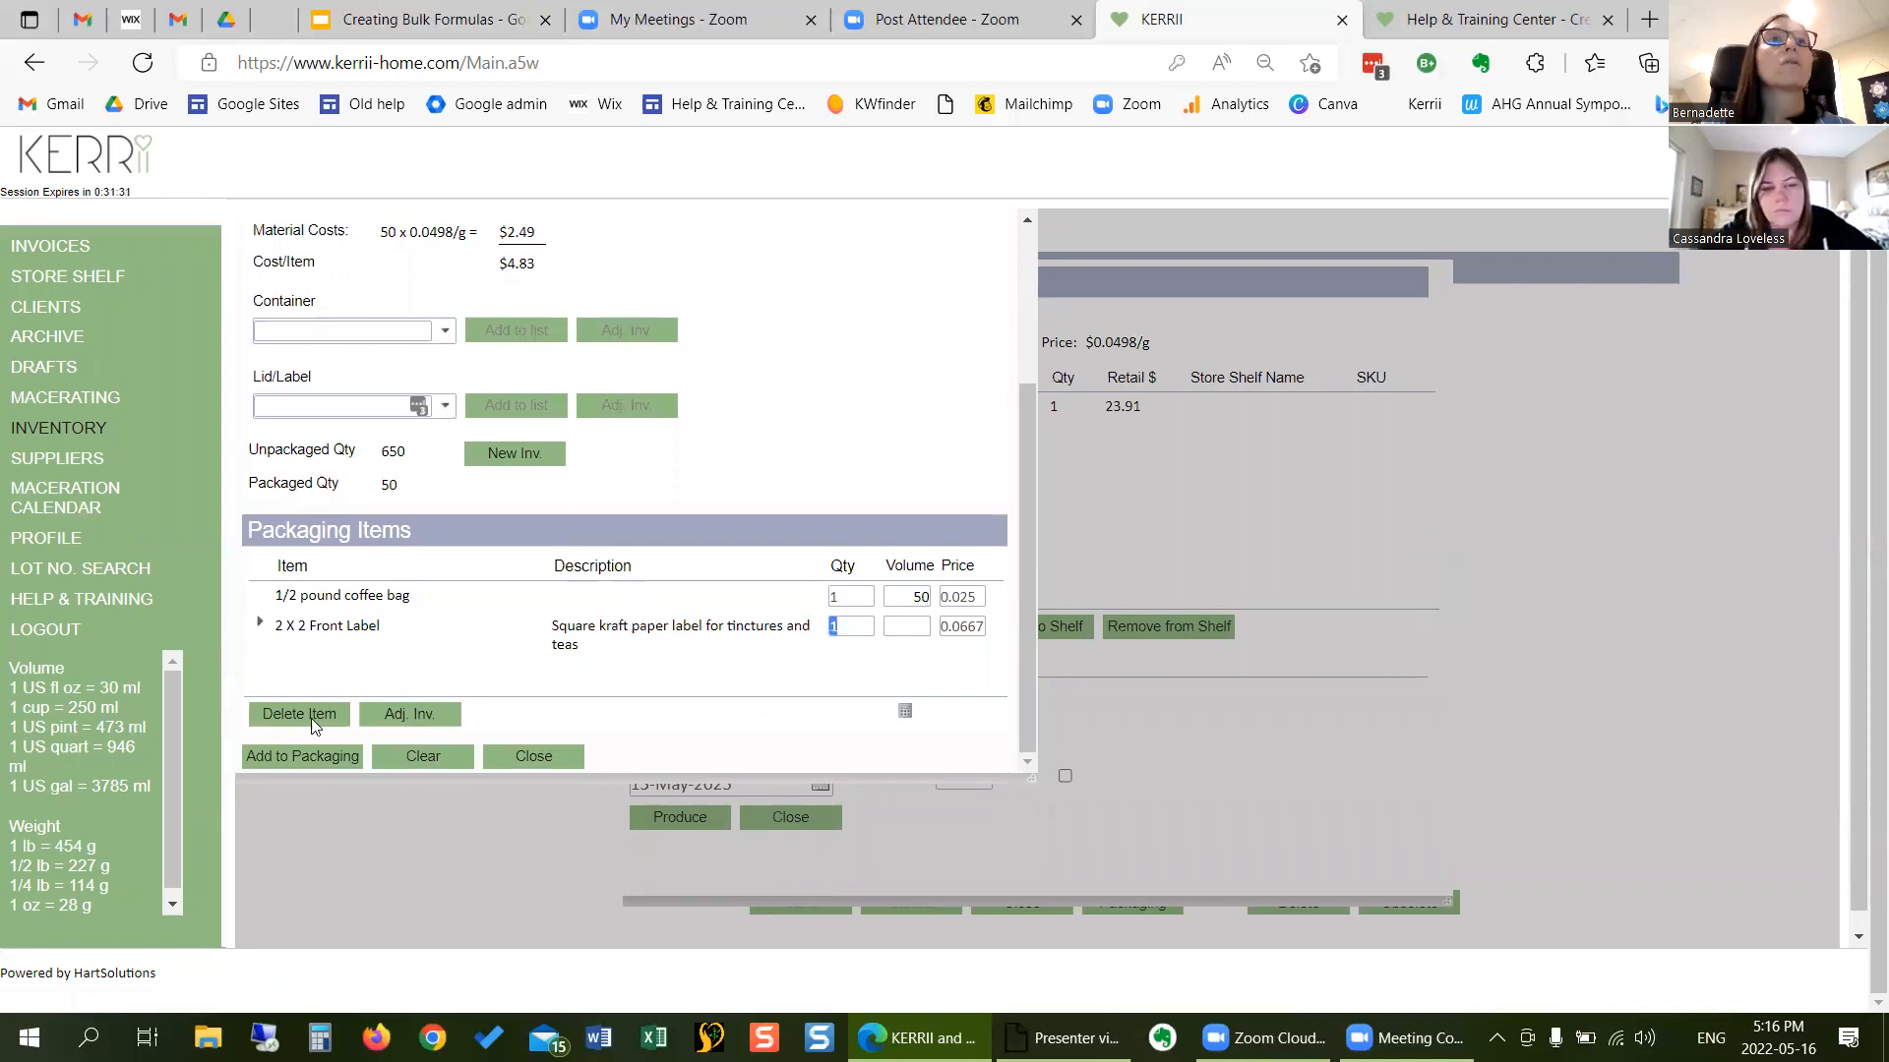
{"action": "left_click", "coordinate": [319, 754]}
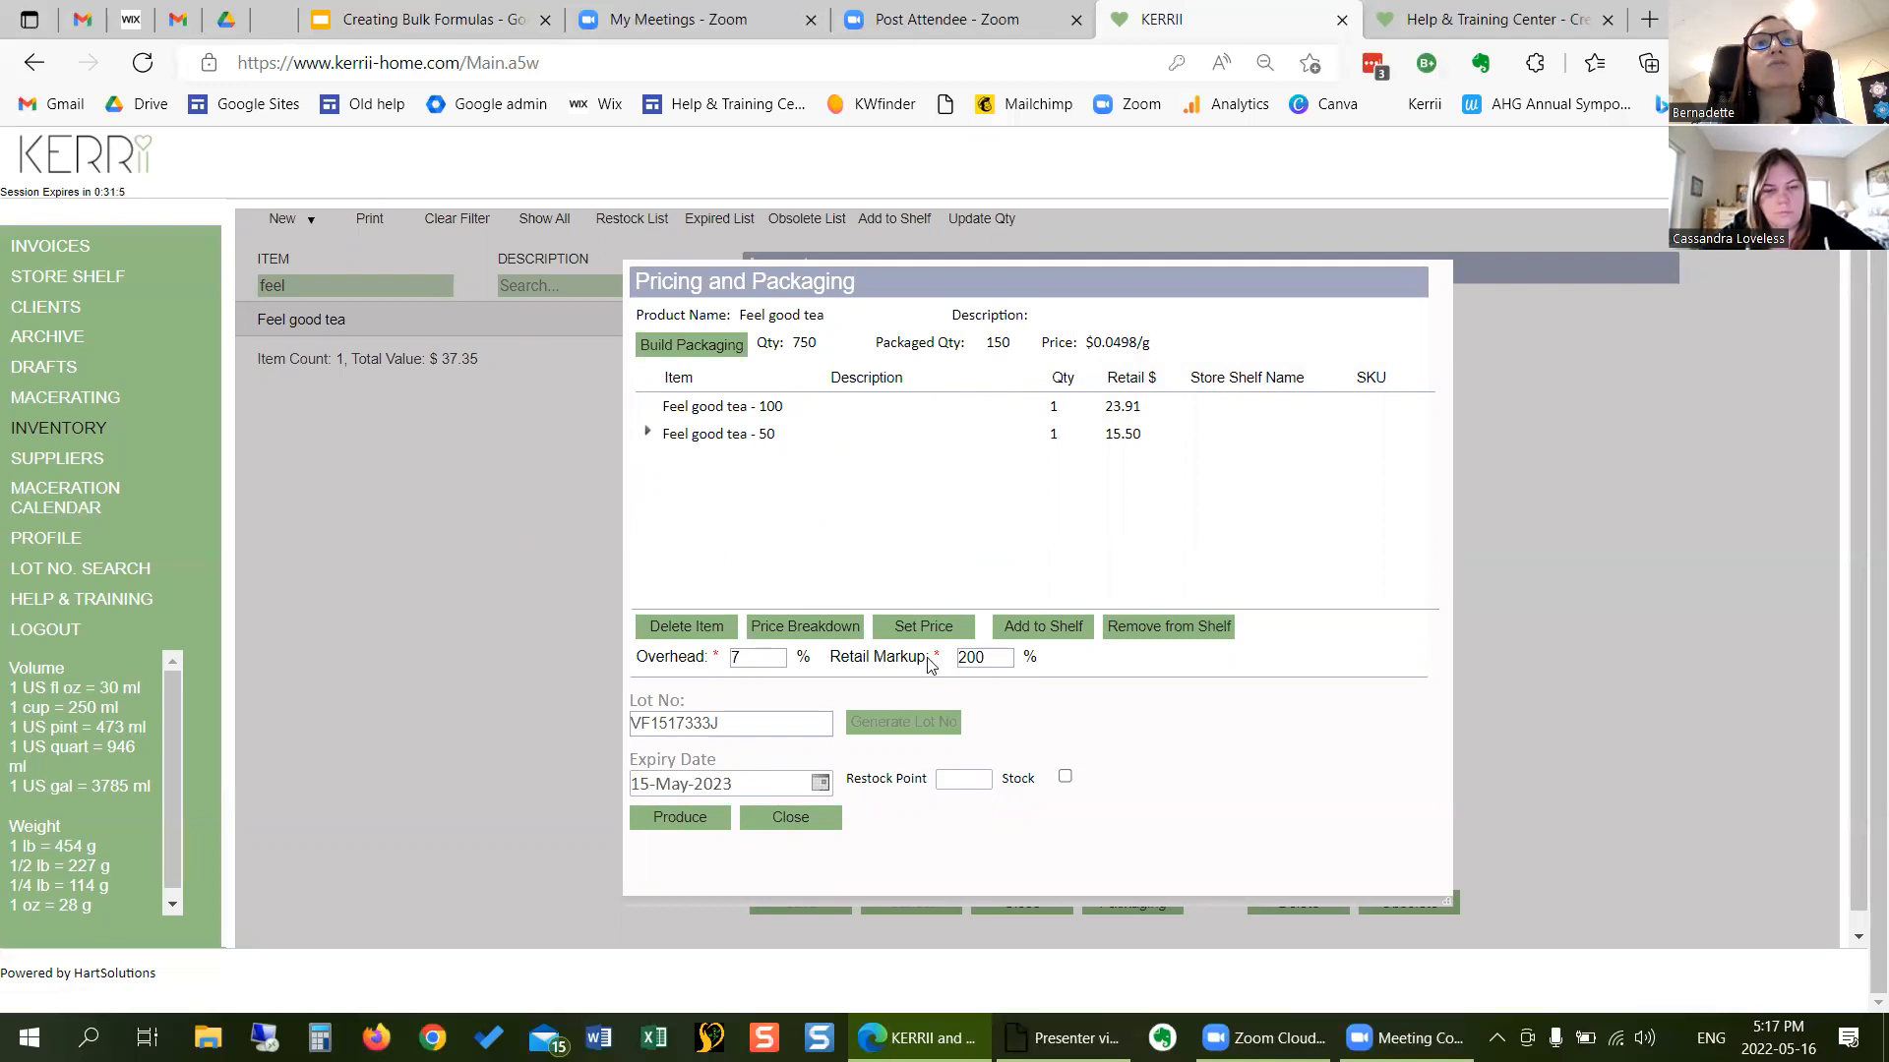
- Try a retail markup of 150% on the packaged items and set it back to 200%
{"action": "double_click", "coordinate": [998, 657]}
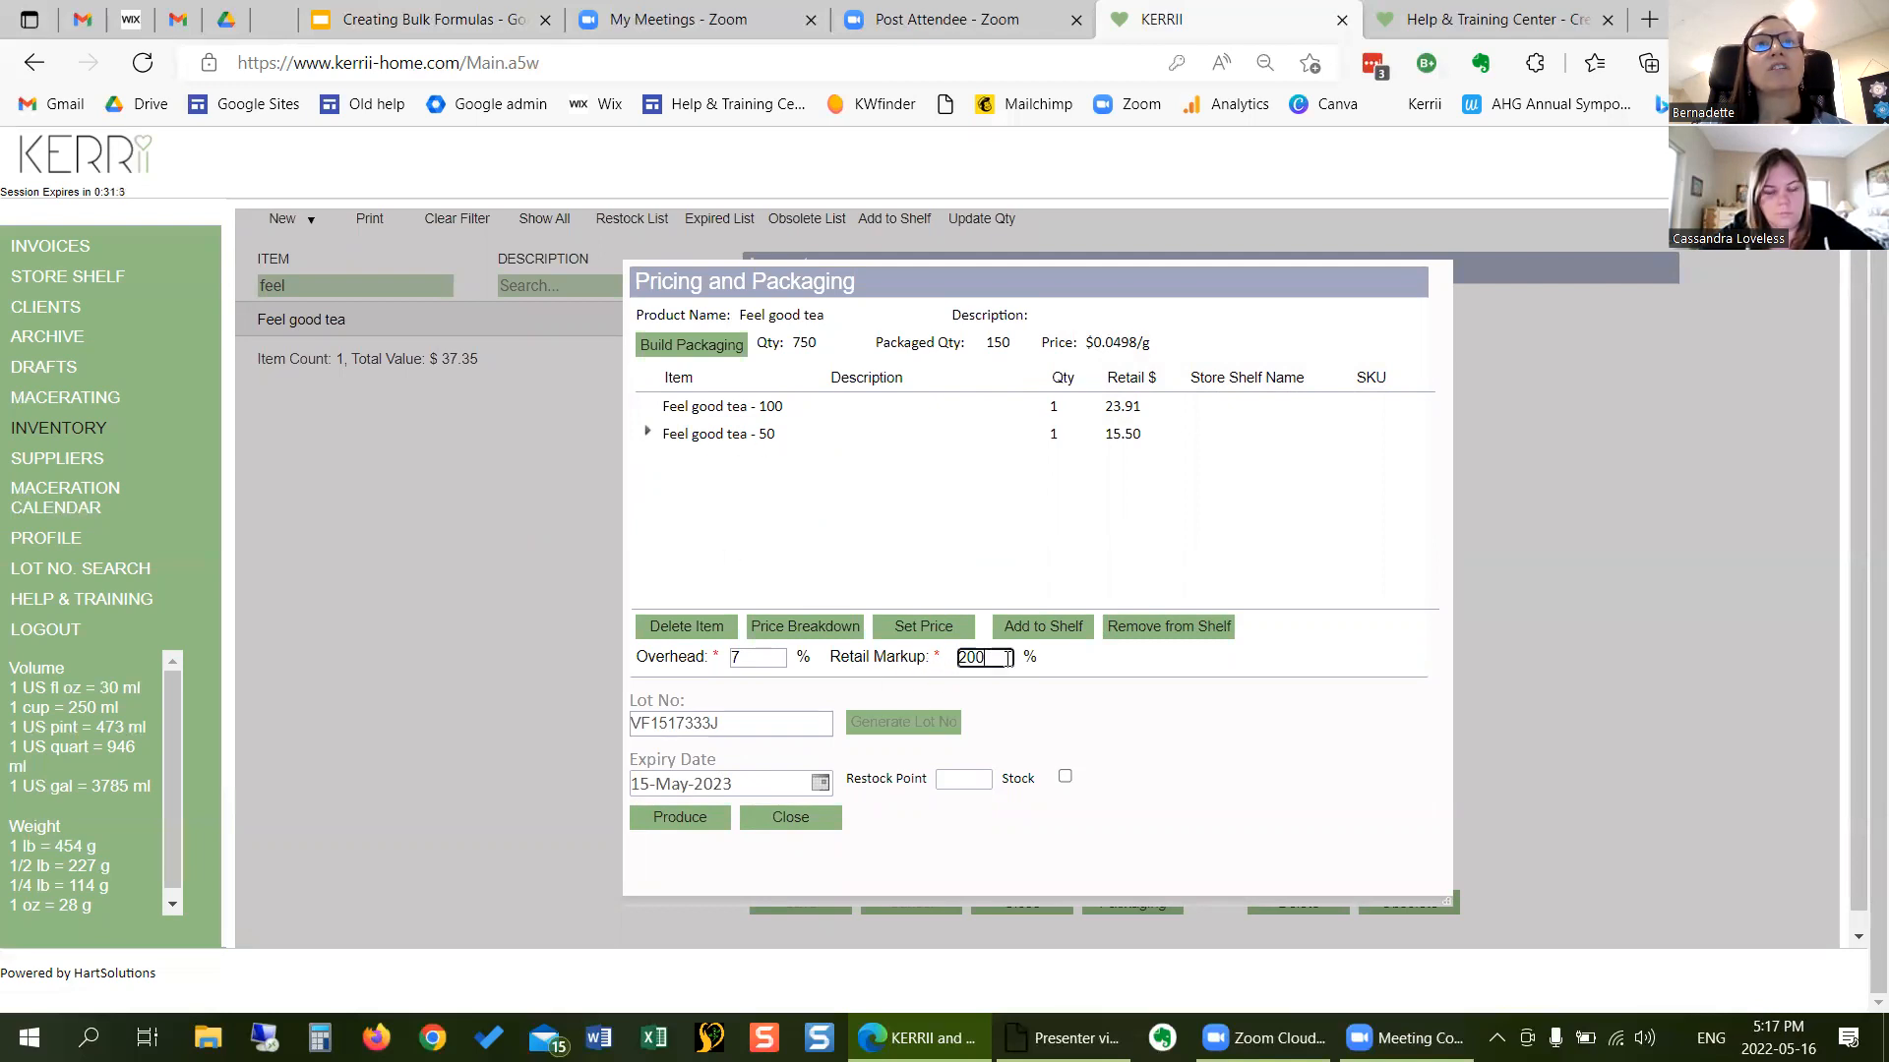
{"action": "type", "text": "150"}
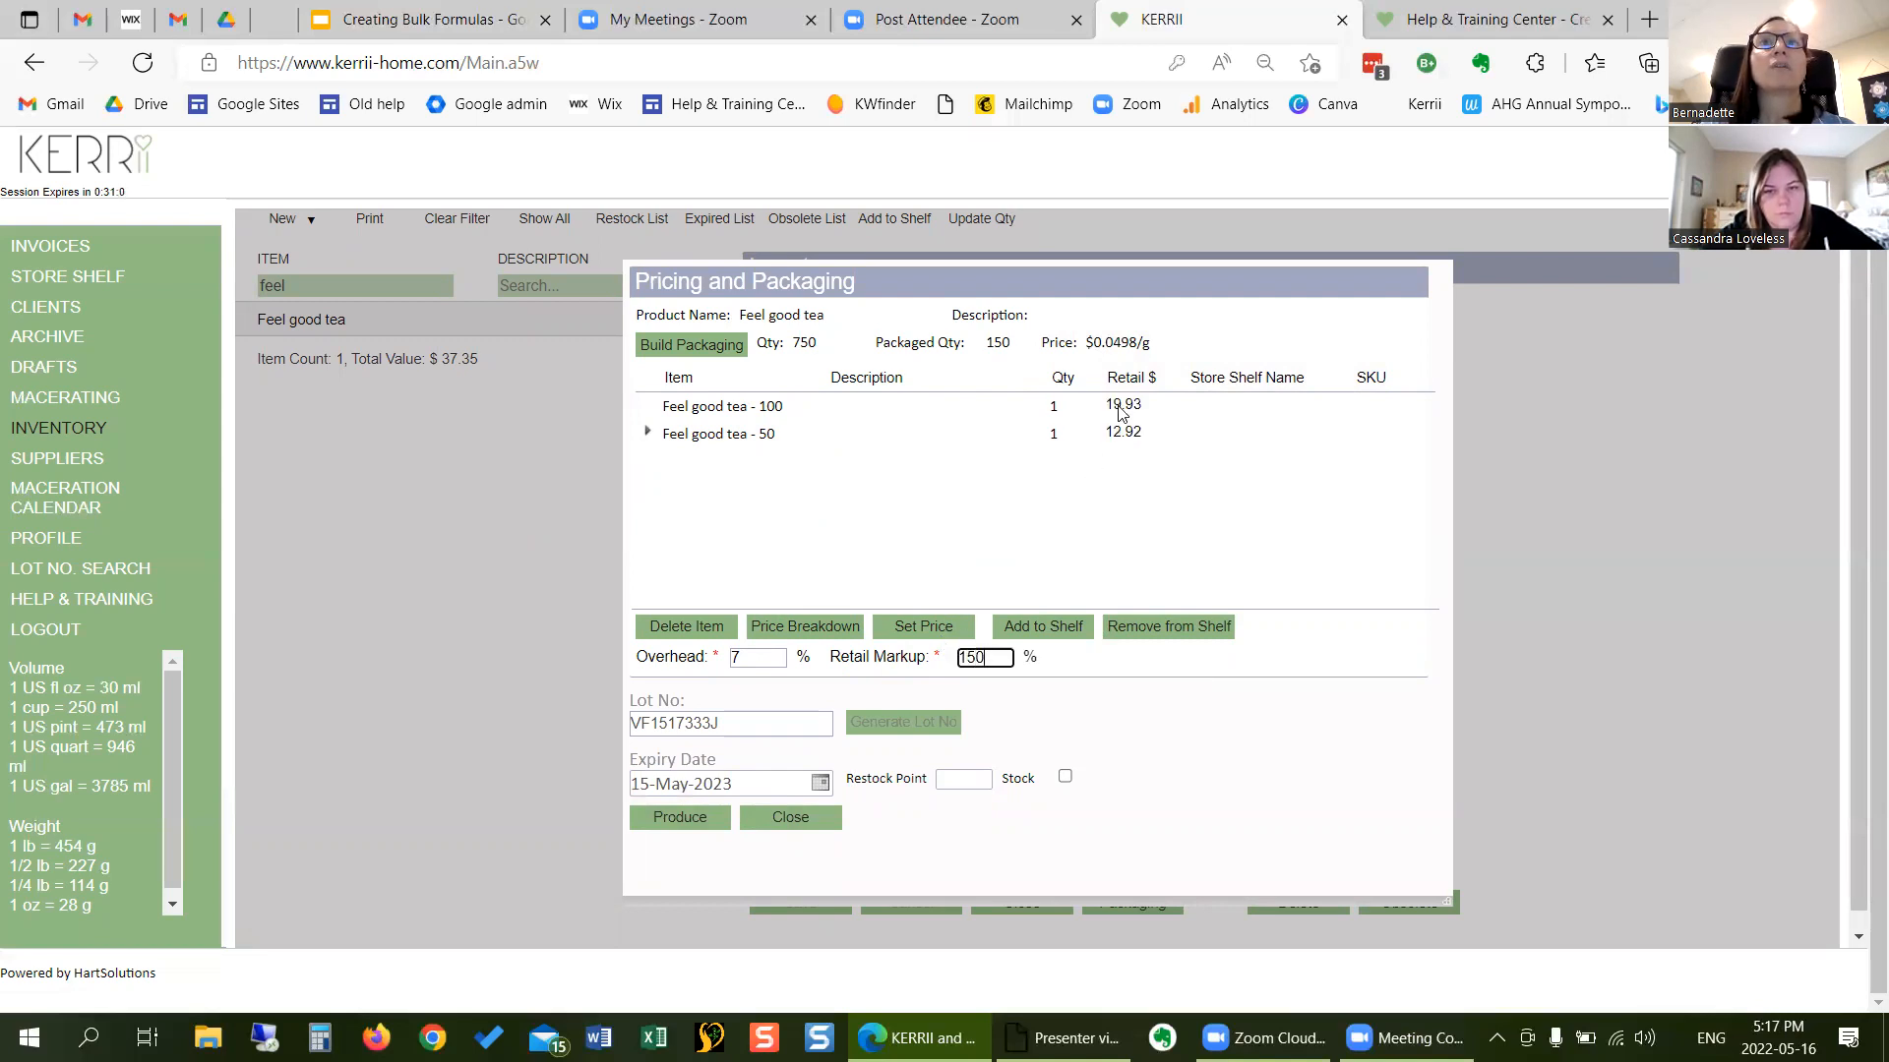
{"action": "double_click", "coordinate": [1004, 657]}
{"action": "type", "text": "200"}
{"action": "left_click", "coordinate": [960, 630]}
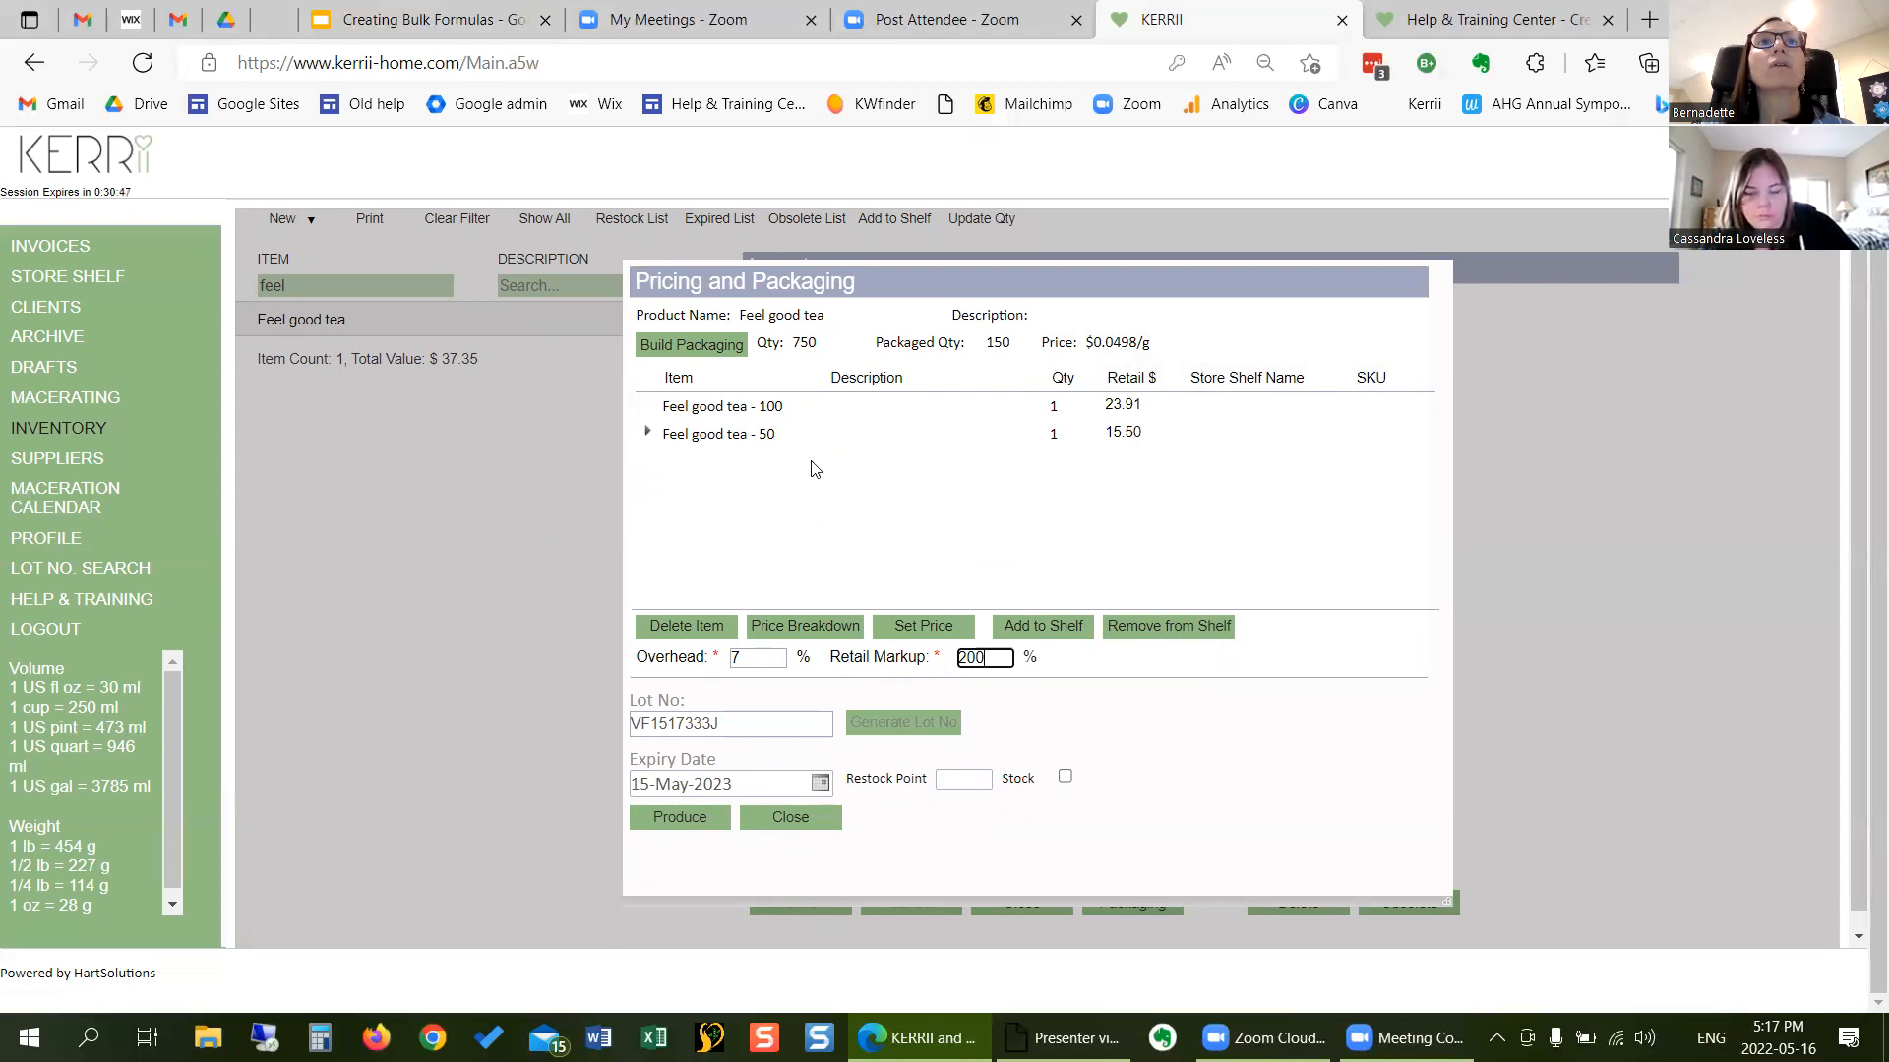
- Set the retail price of Feel good tea - 50 to 14.99, checking its price breakdown before and after
{"action": "left_click", "coordinate": [797, 631]}
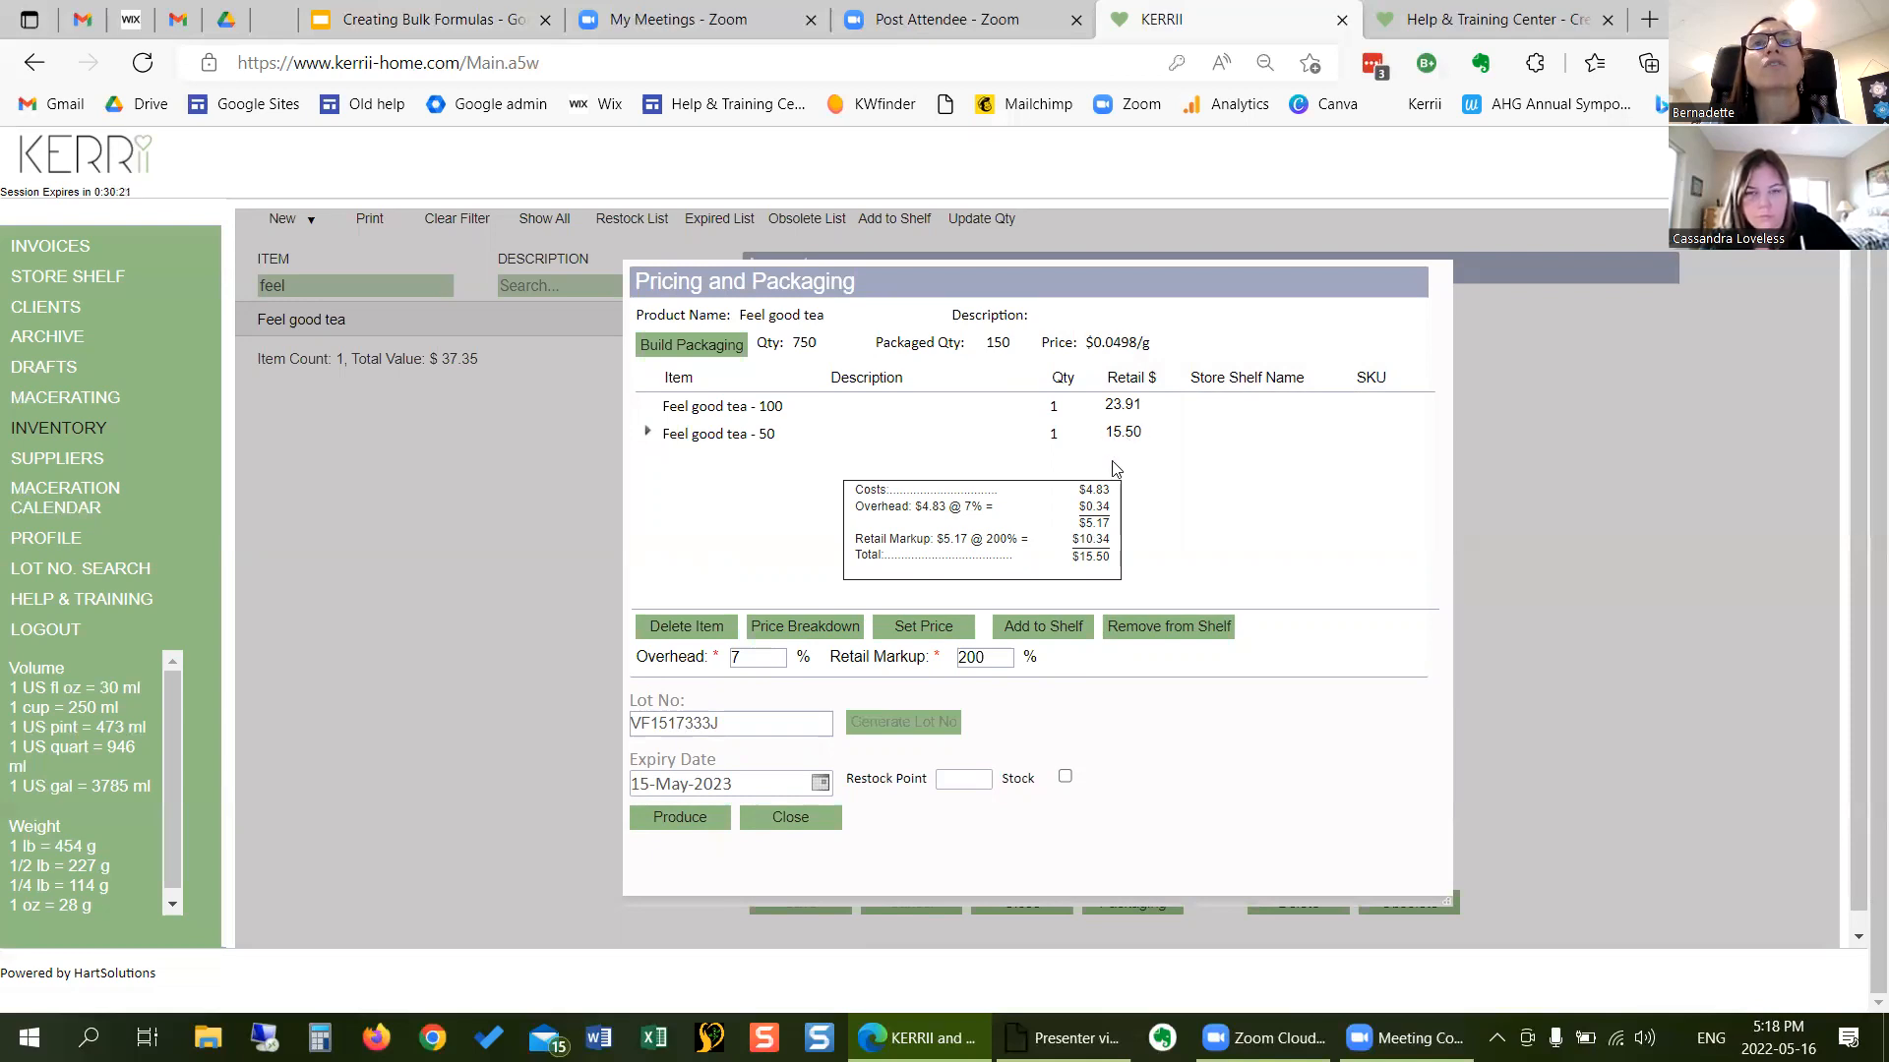
{"action": "left_click", "coordinate": [789, 626]}
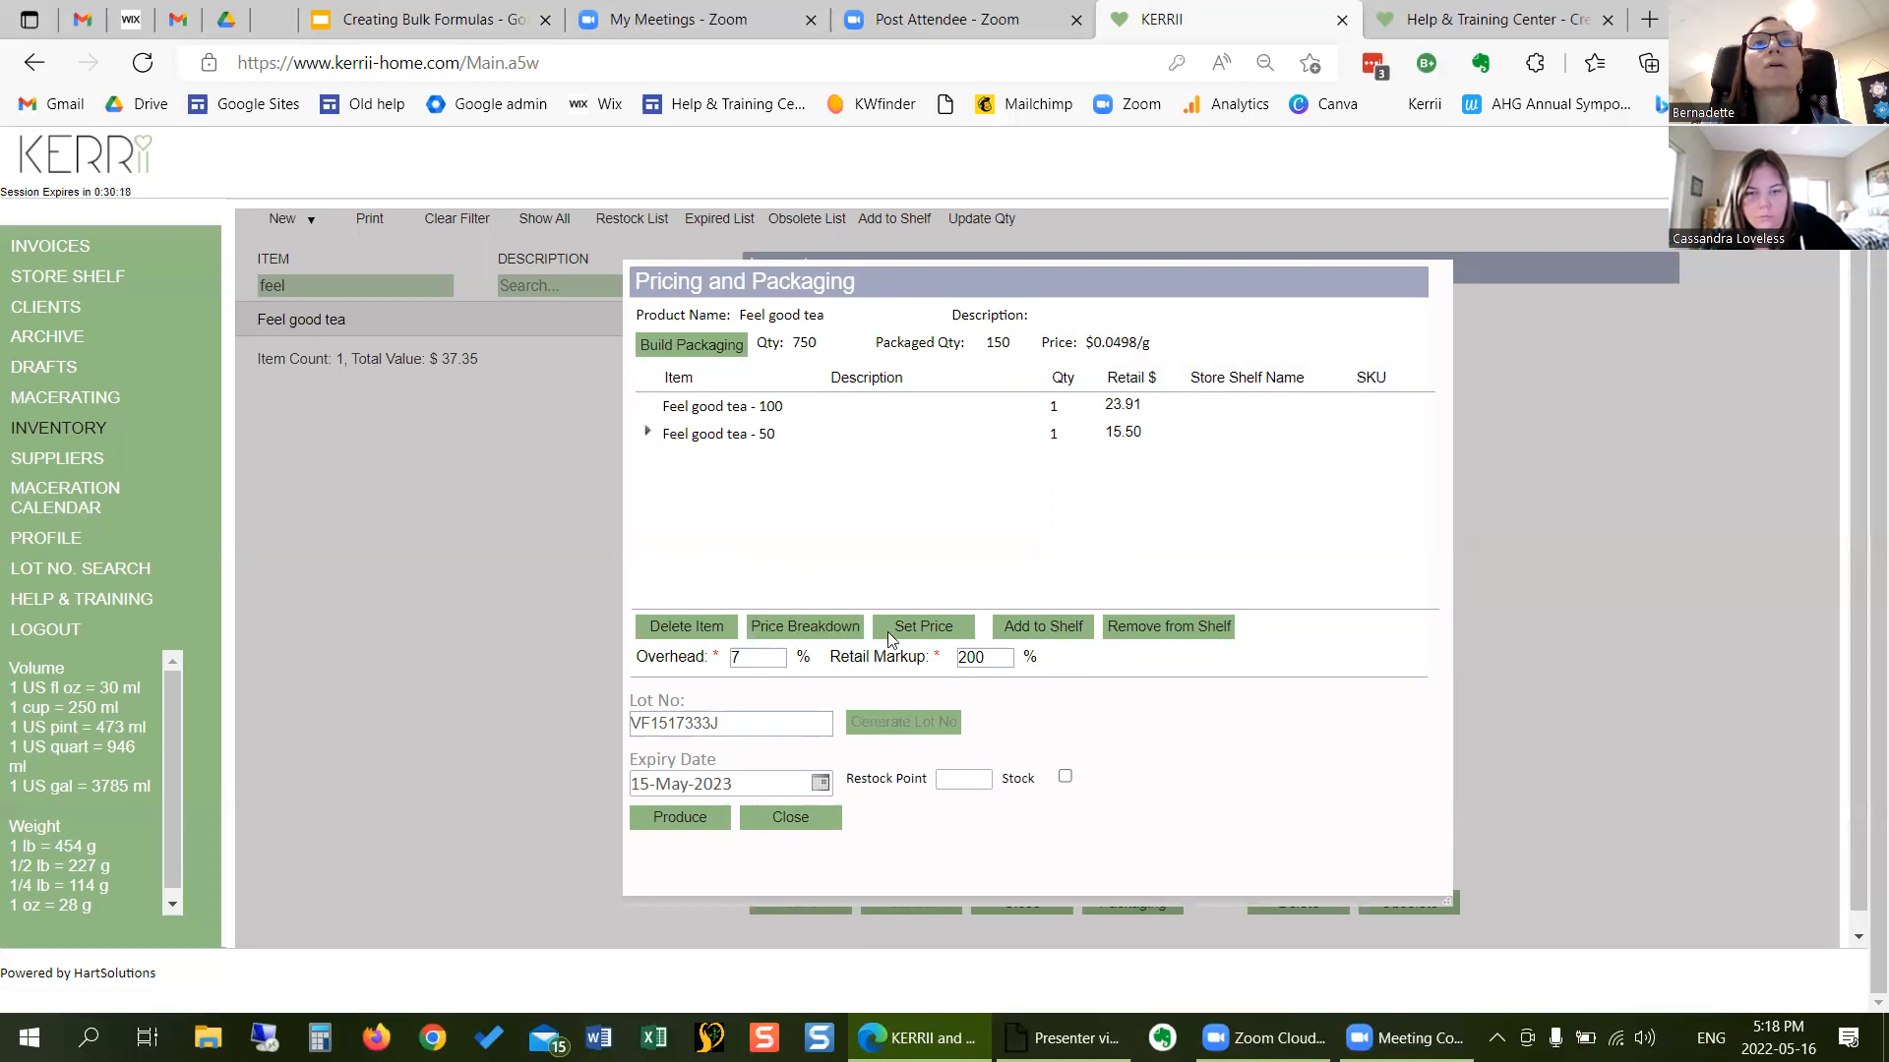
{"action": "left_click", "coordinate": [939, 631]}
{"action": "type", "text": "14.99"}
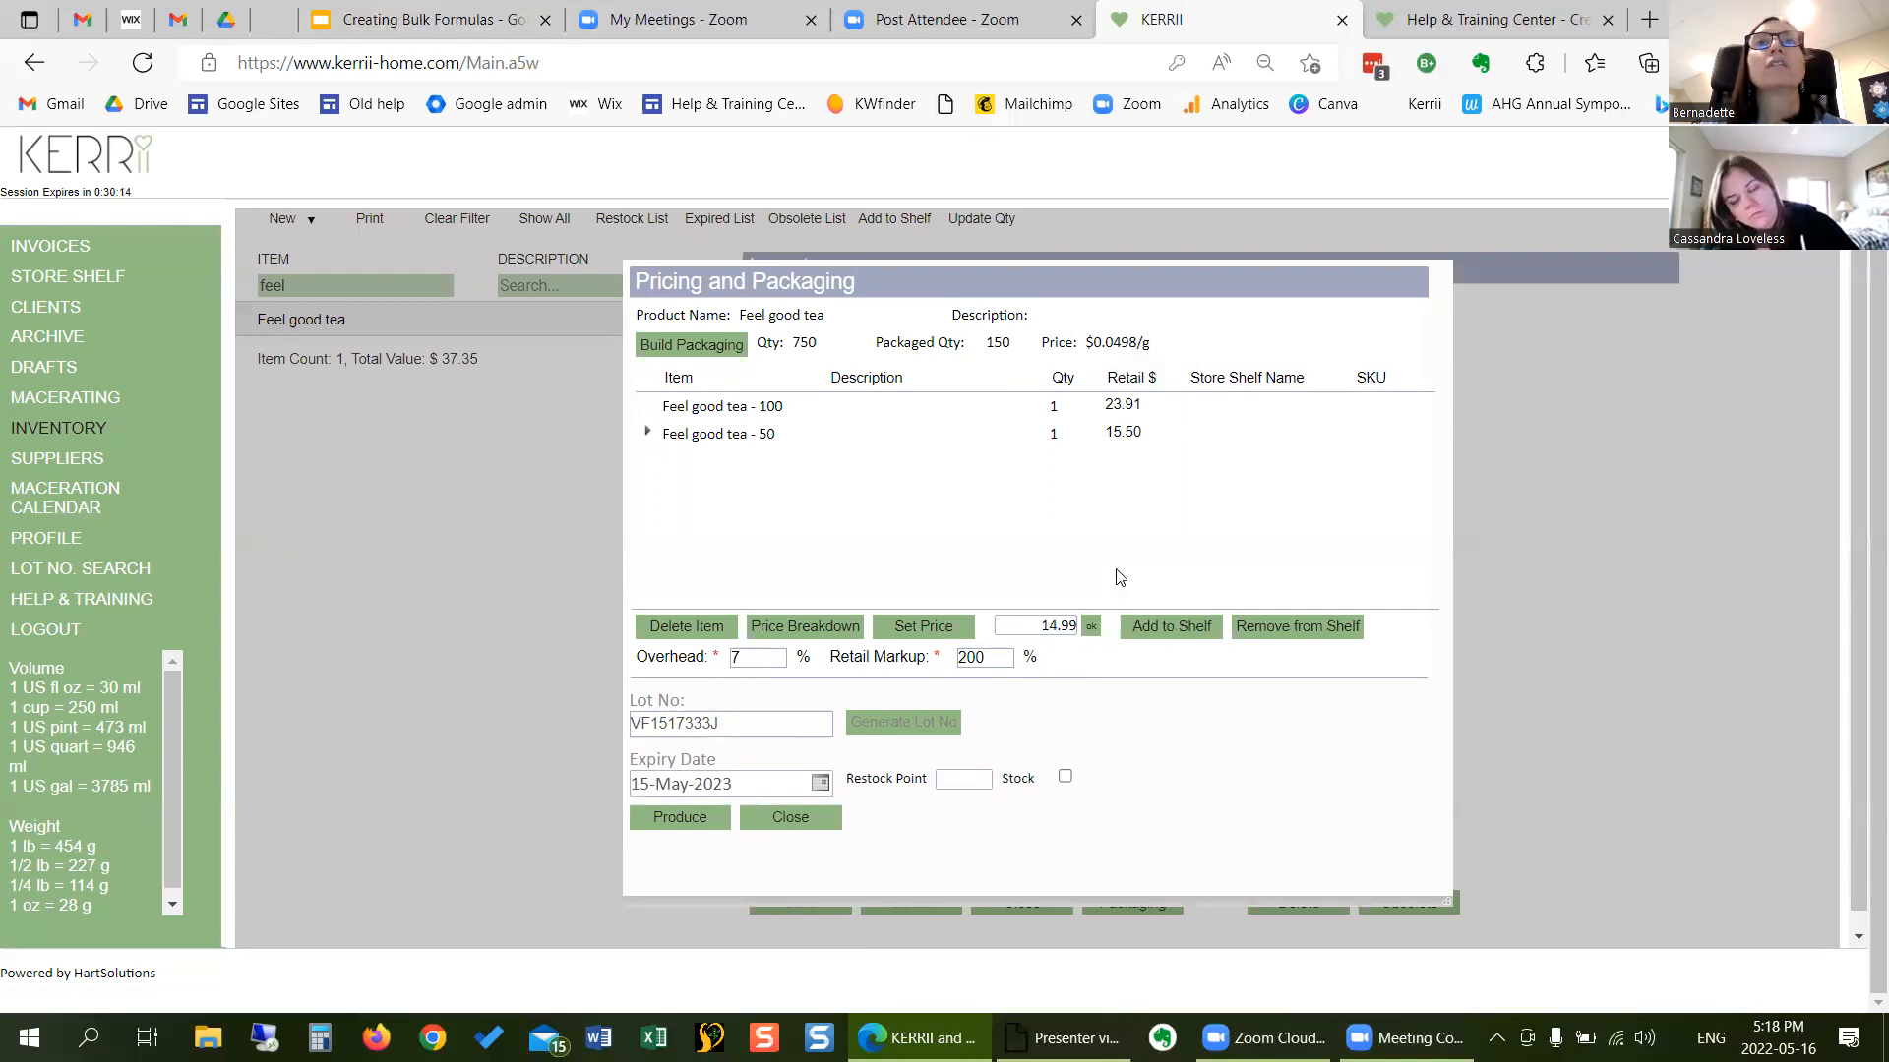
{"action": "left_click", "coordinate": [1091, 626]}
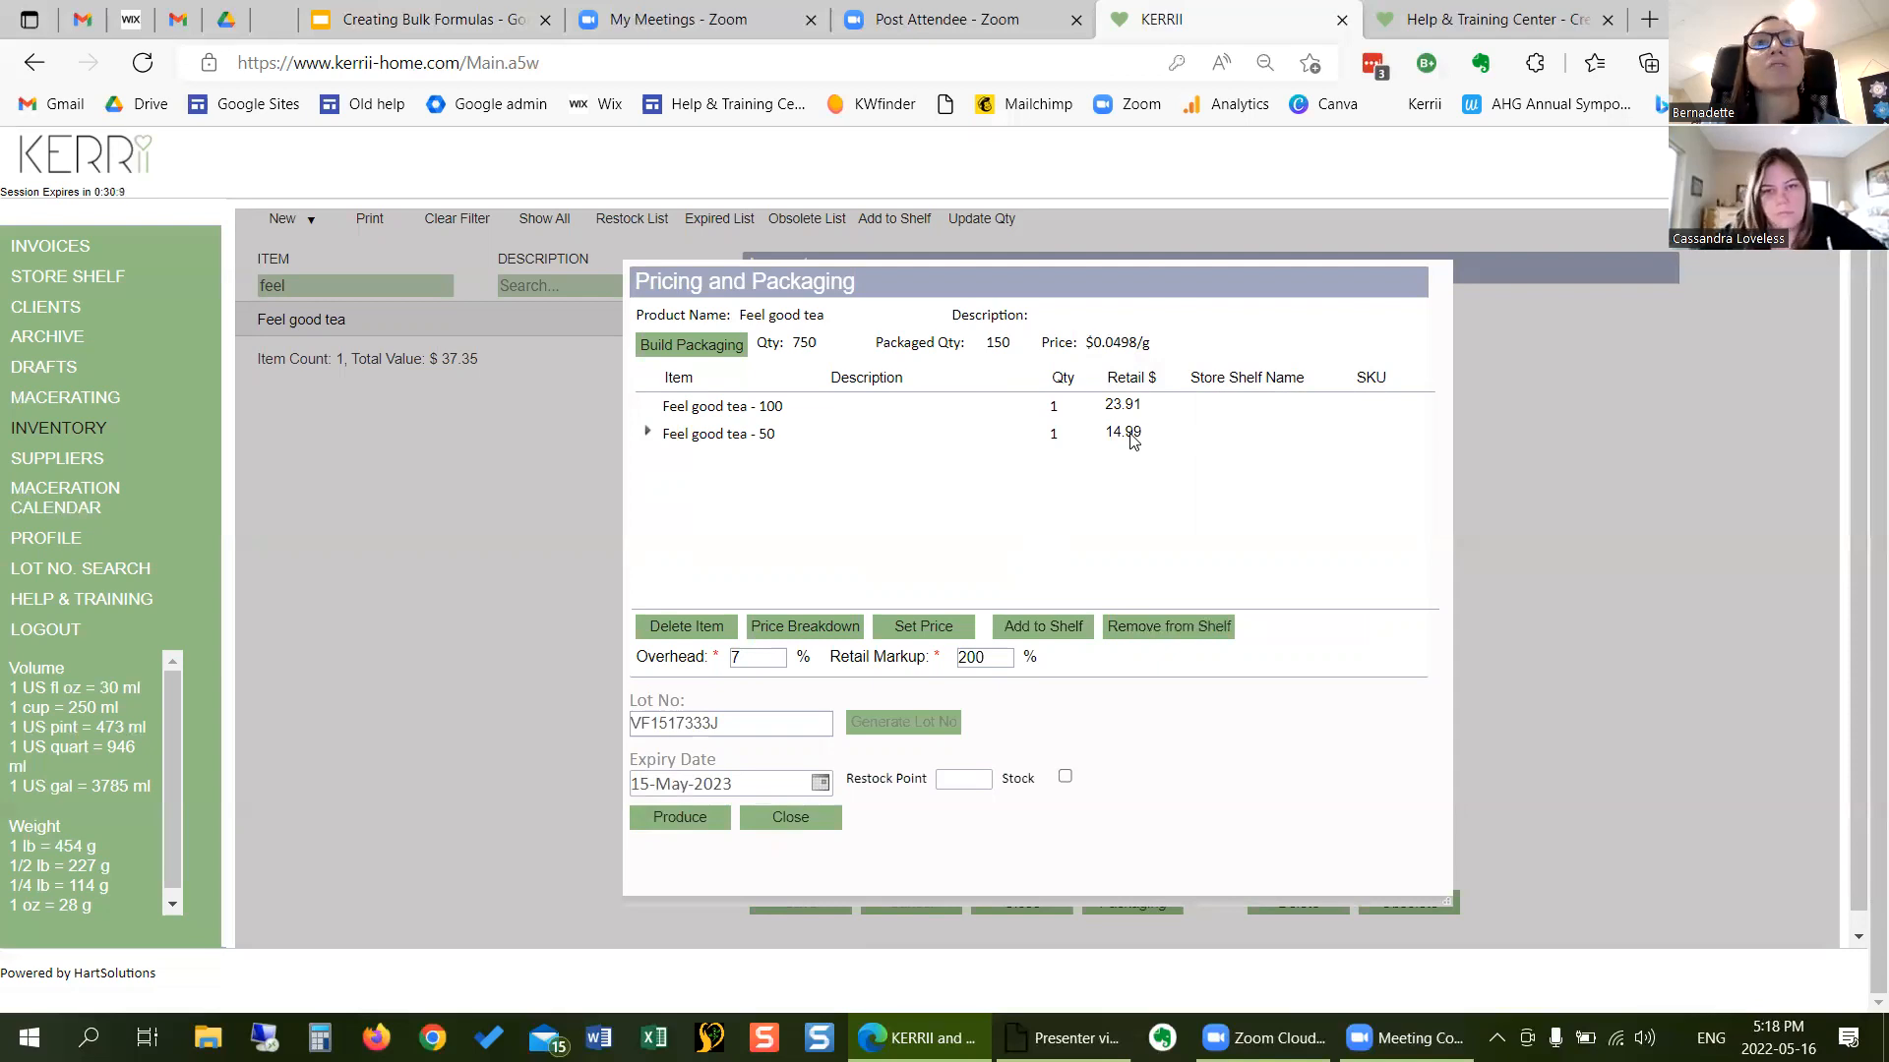
{"action": "left_click", "coordinate": [817, 626]}
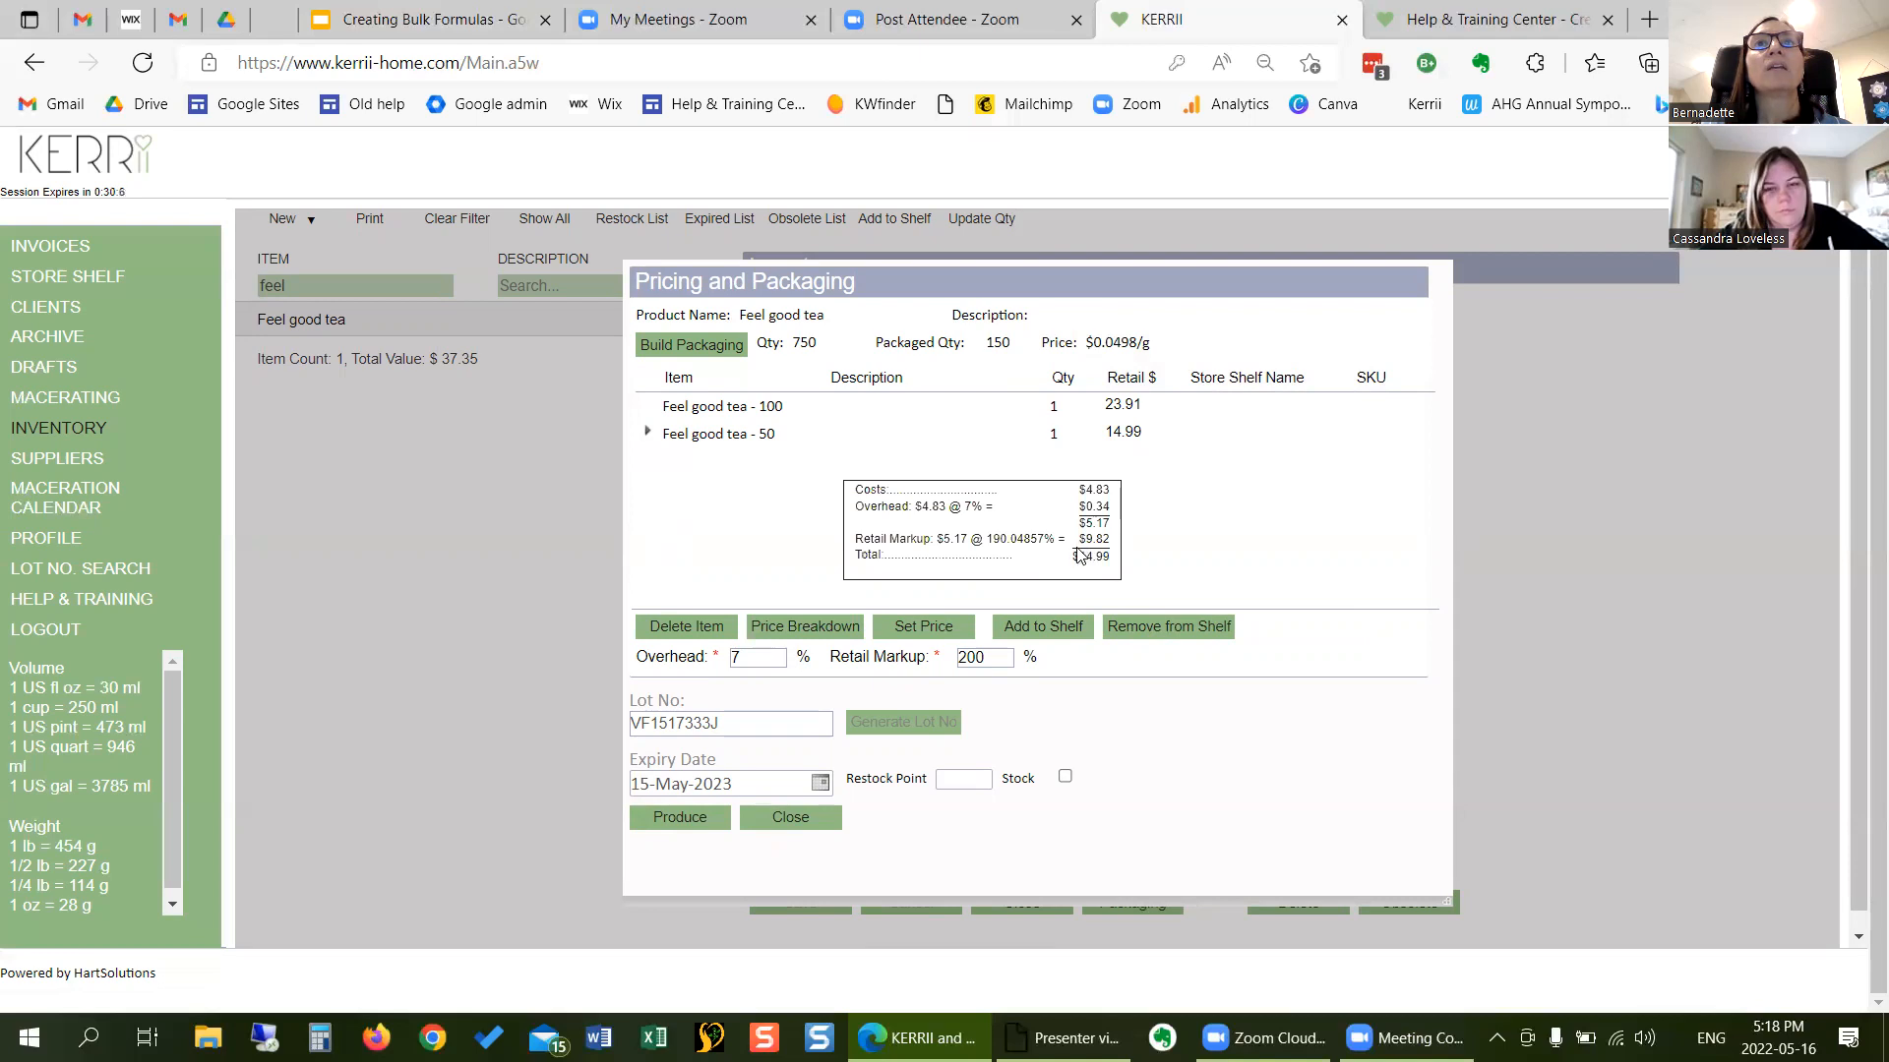
{"action": "left_click", "coordinate": [789, 621]}
- Set the retail price of Feel good tea - 100 to 22.99 and check its price breakdown
{"action": "left_click", "coordinate": [659, 411]}
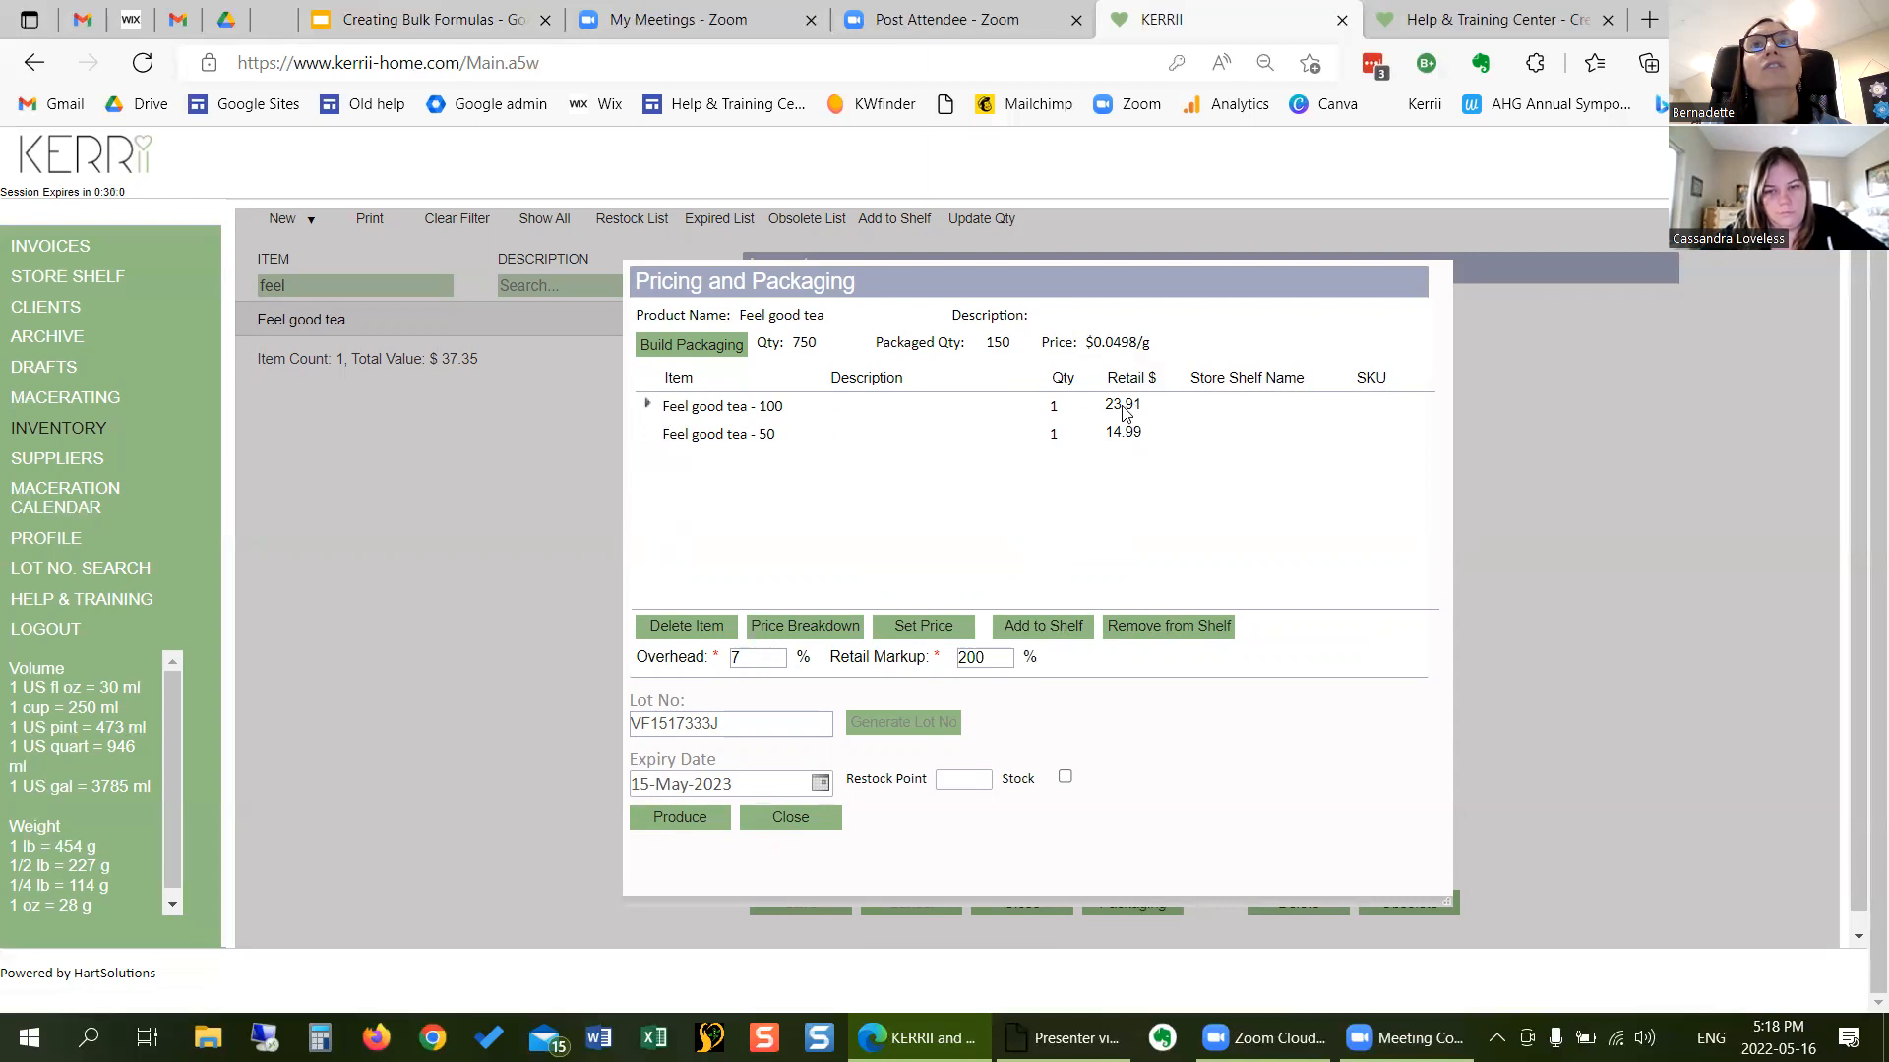
{"action": "left_click", "coordinate": [1084, 624]}
{"action": "type", "text": "22.99"}
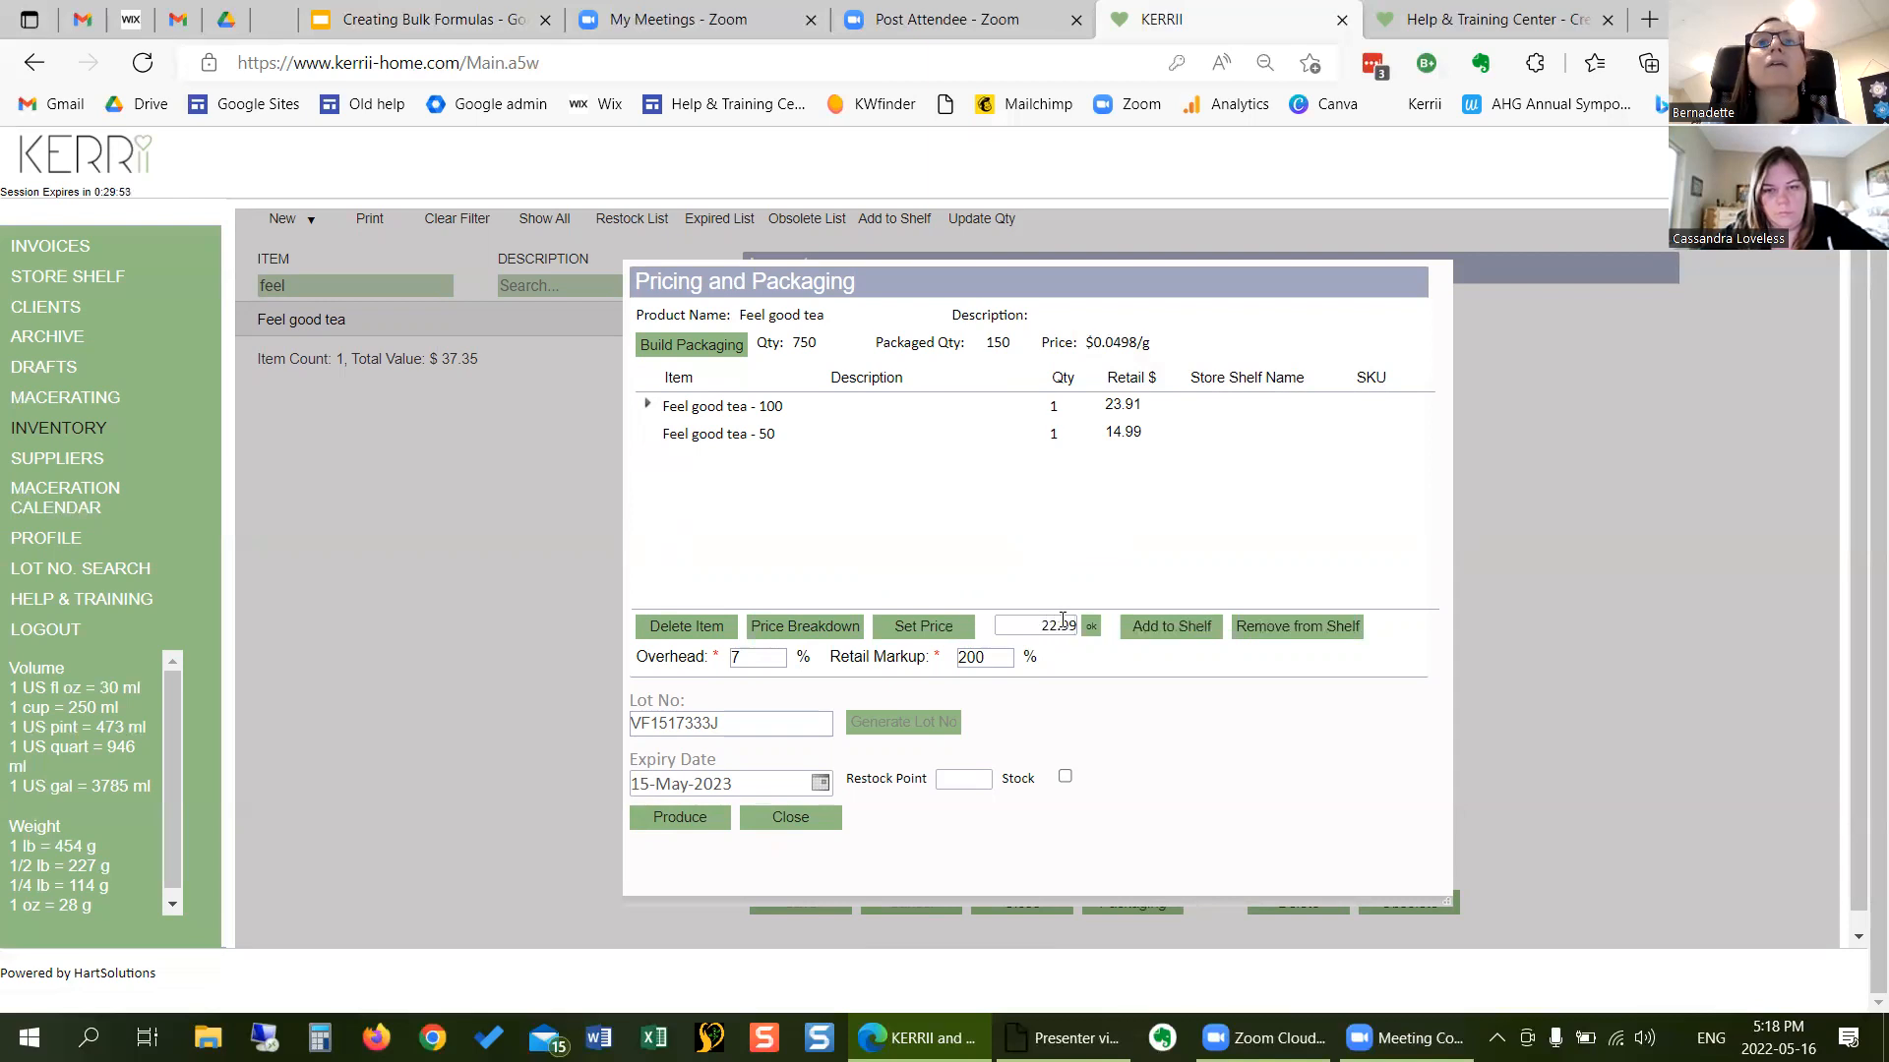
{"action": "left_click", "coordinate": [1092, 626]}
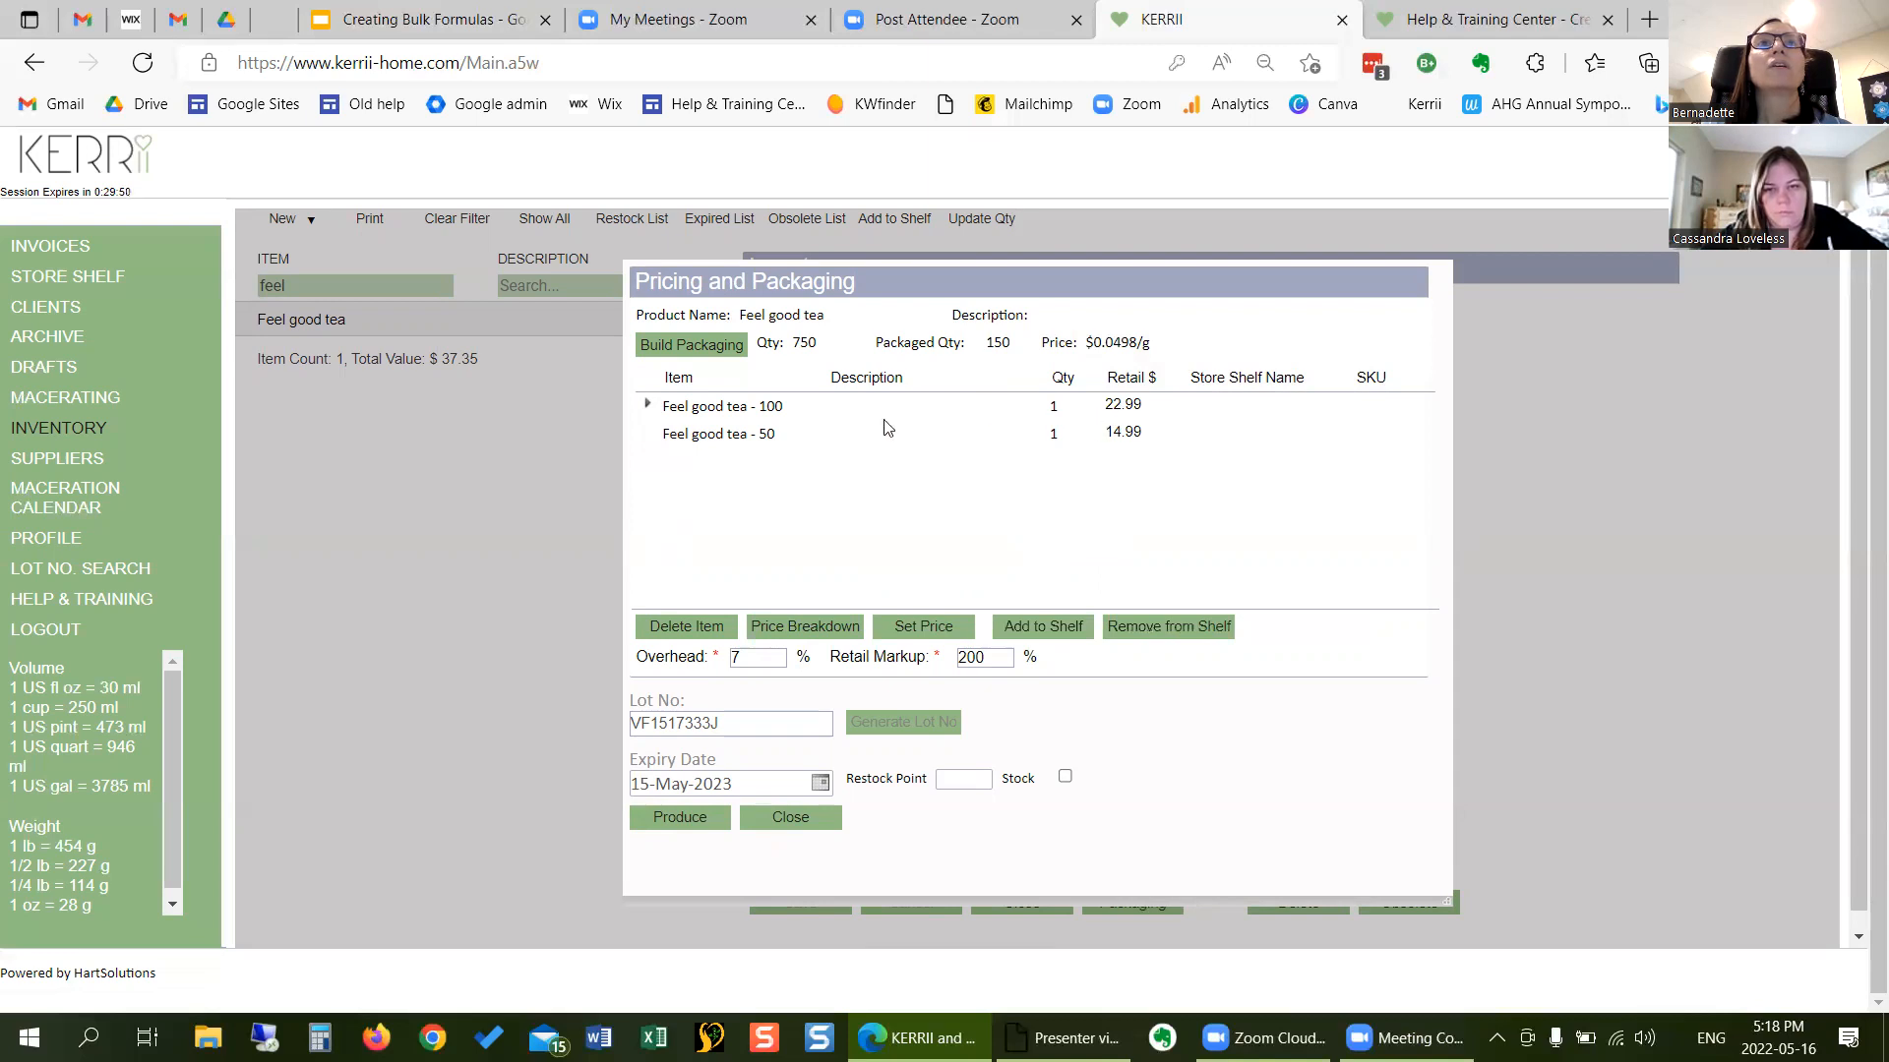
{"action": "left_click", "coordinate": [799, 626]}
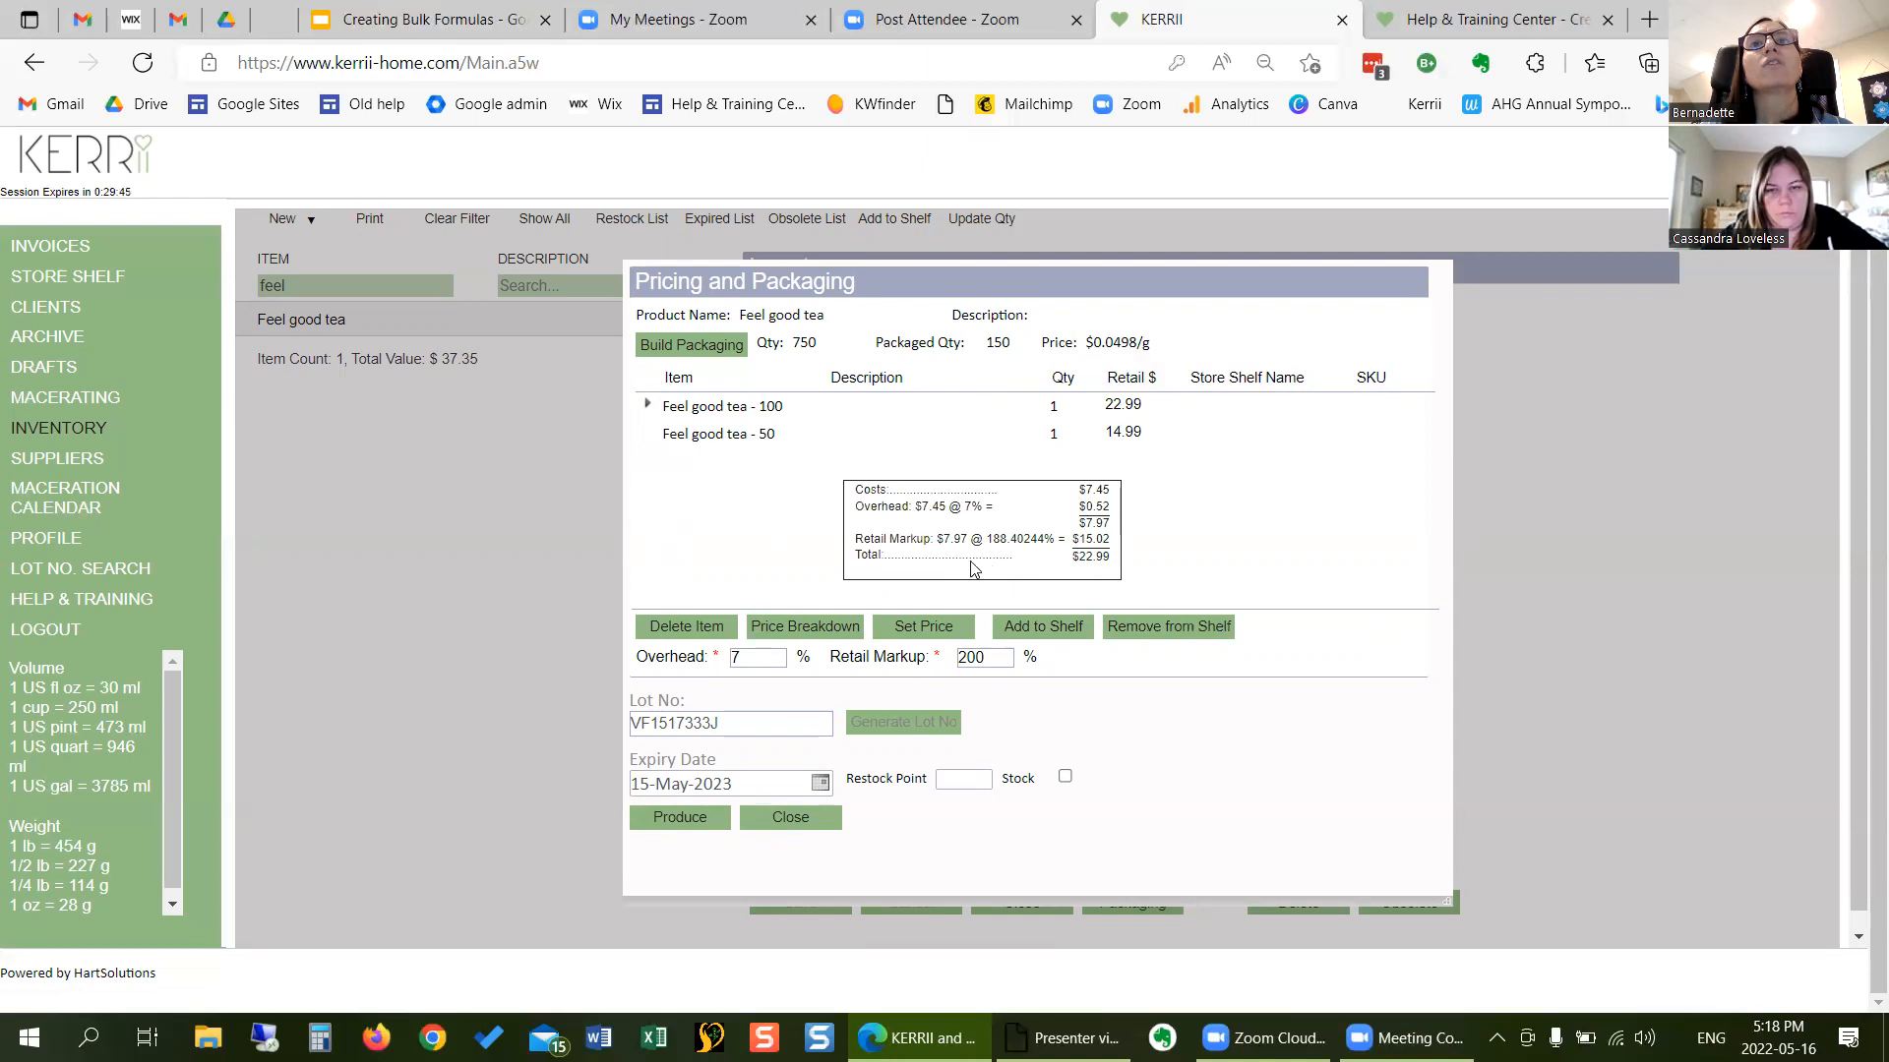
{"action": "left_click", "coordinate": [791, 622]}
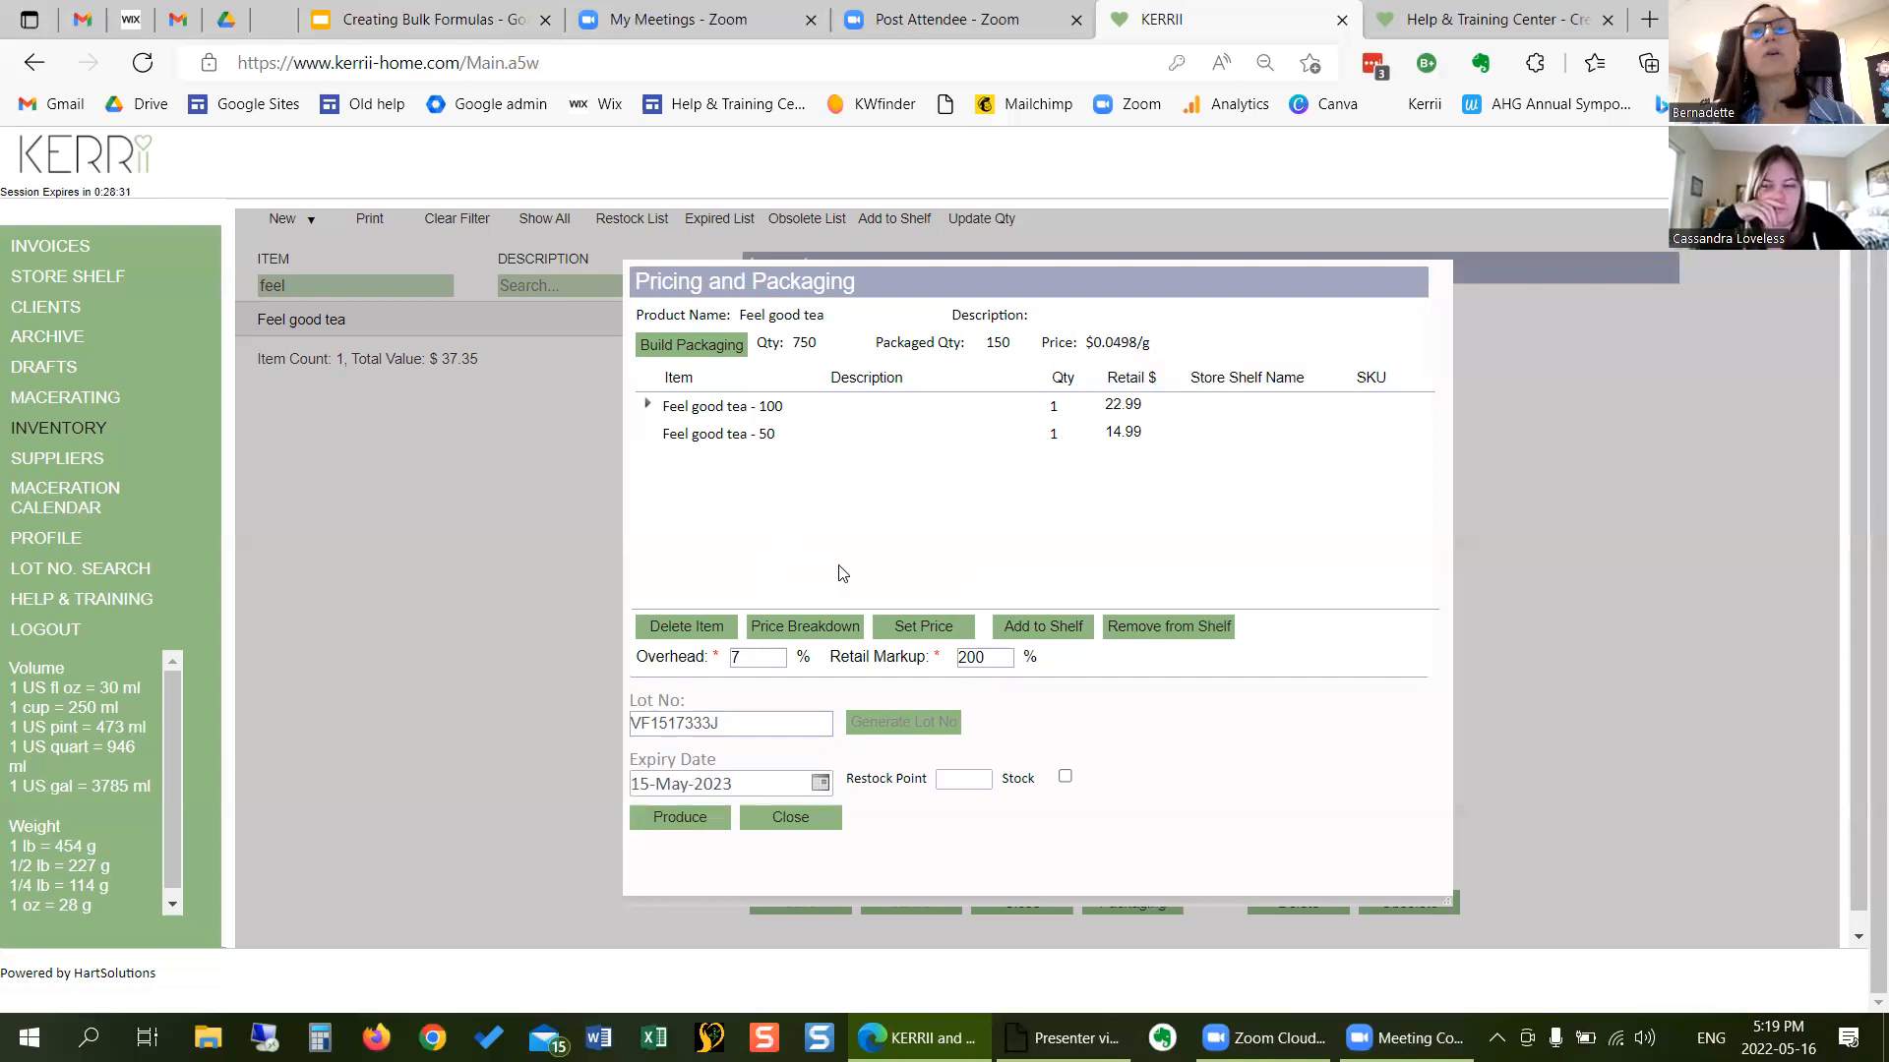
- Add Feel good tea - 100 to the store shelf under the existing item Feel Good Tea 100 gm
{"action": "left_click", "coordinate": [1033, 628]}
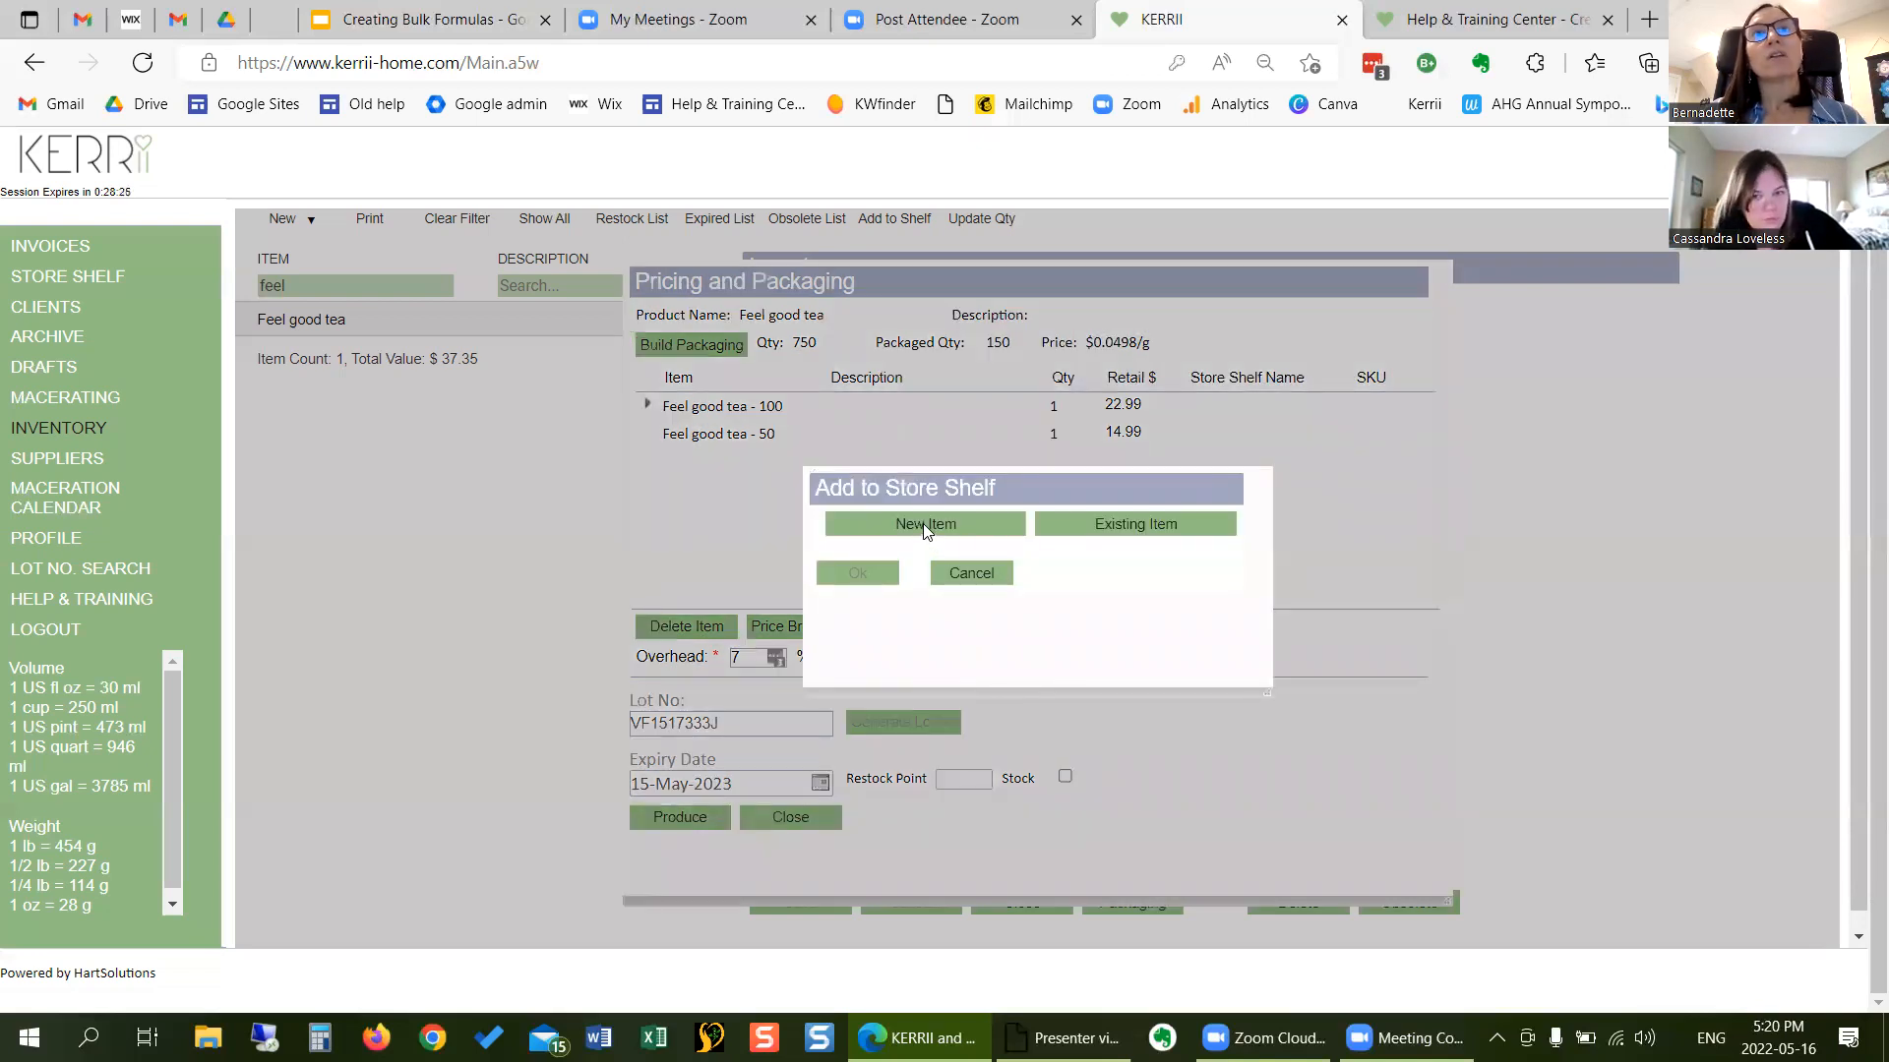
{"action": "left_click", "coordinate": [1090, 524]}
{"action": "left_click", "coordinate": [1005, 585]}
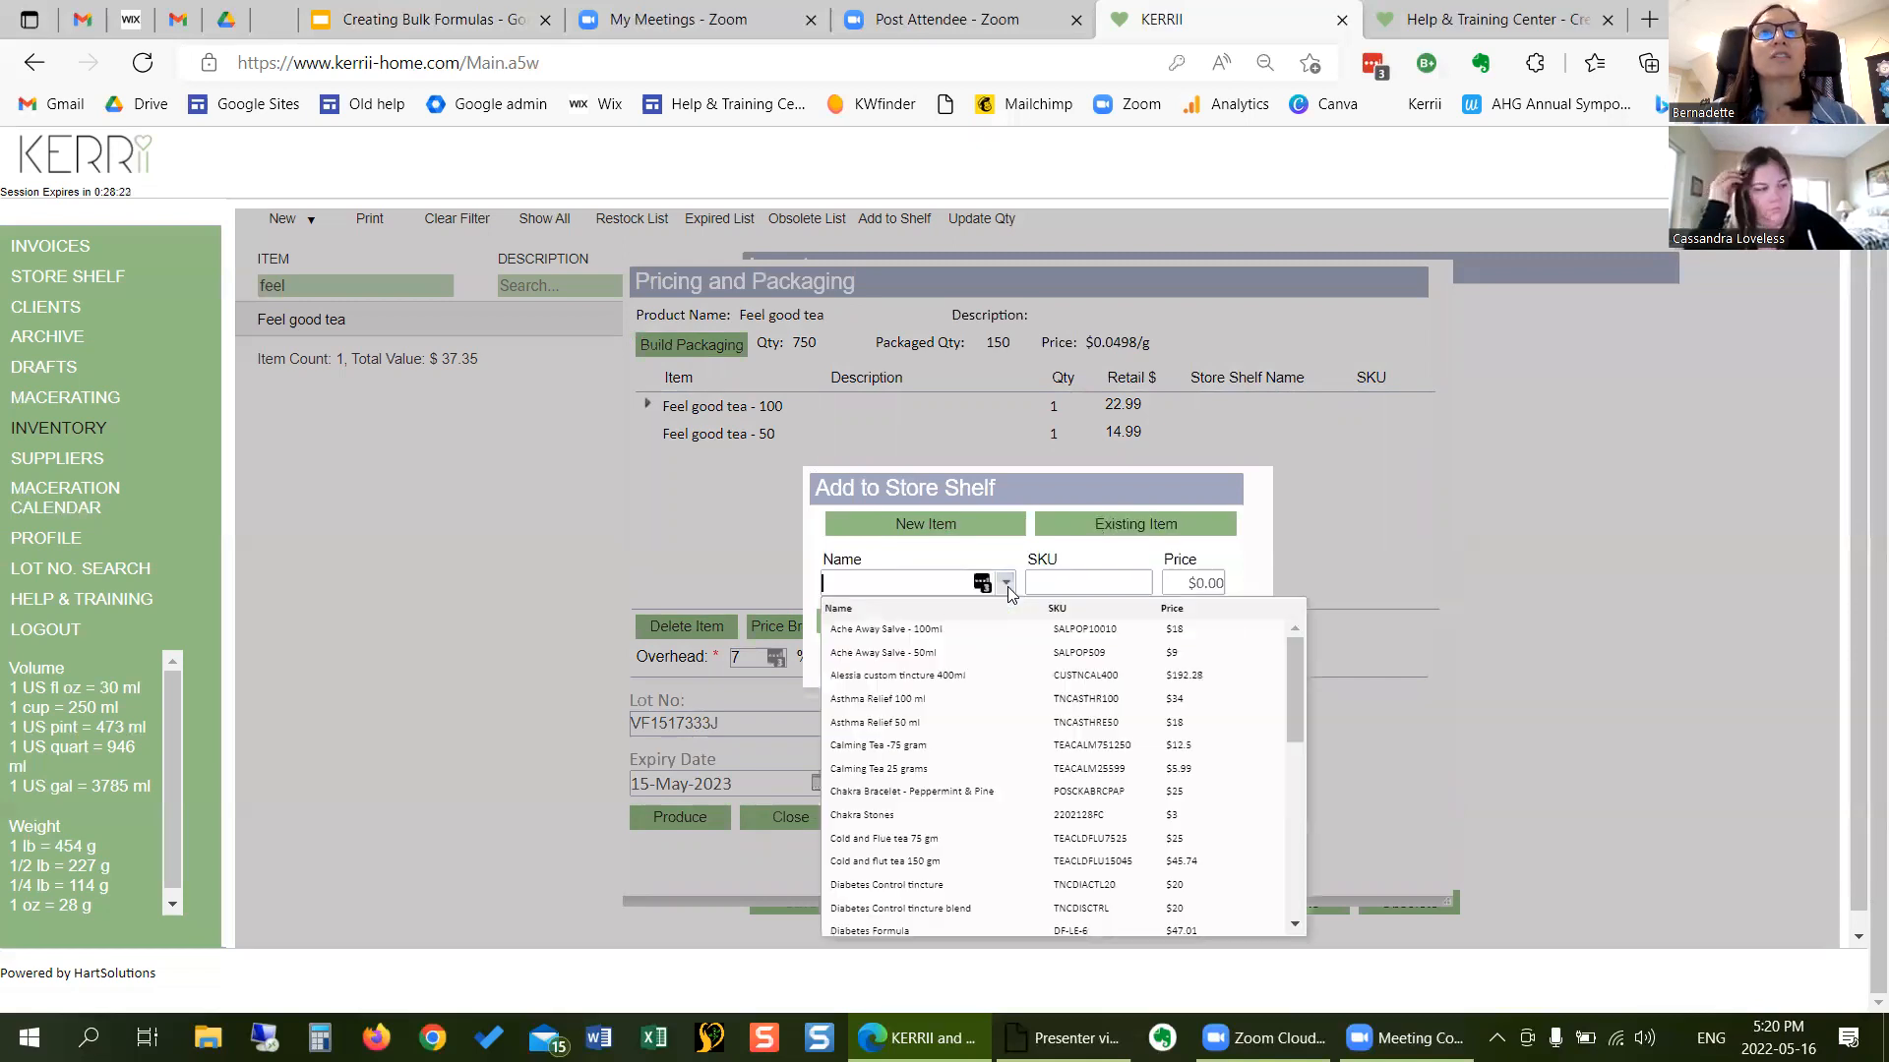
{"action": "type", "text": "fe"}
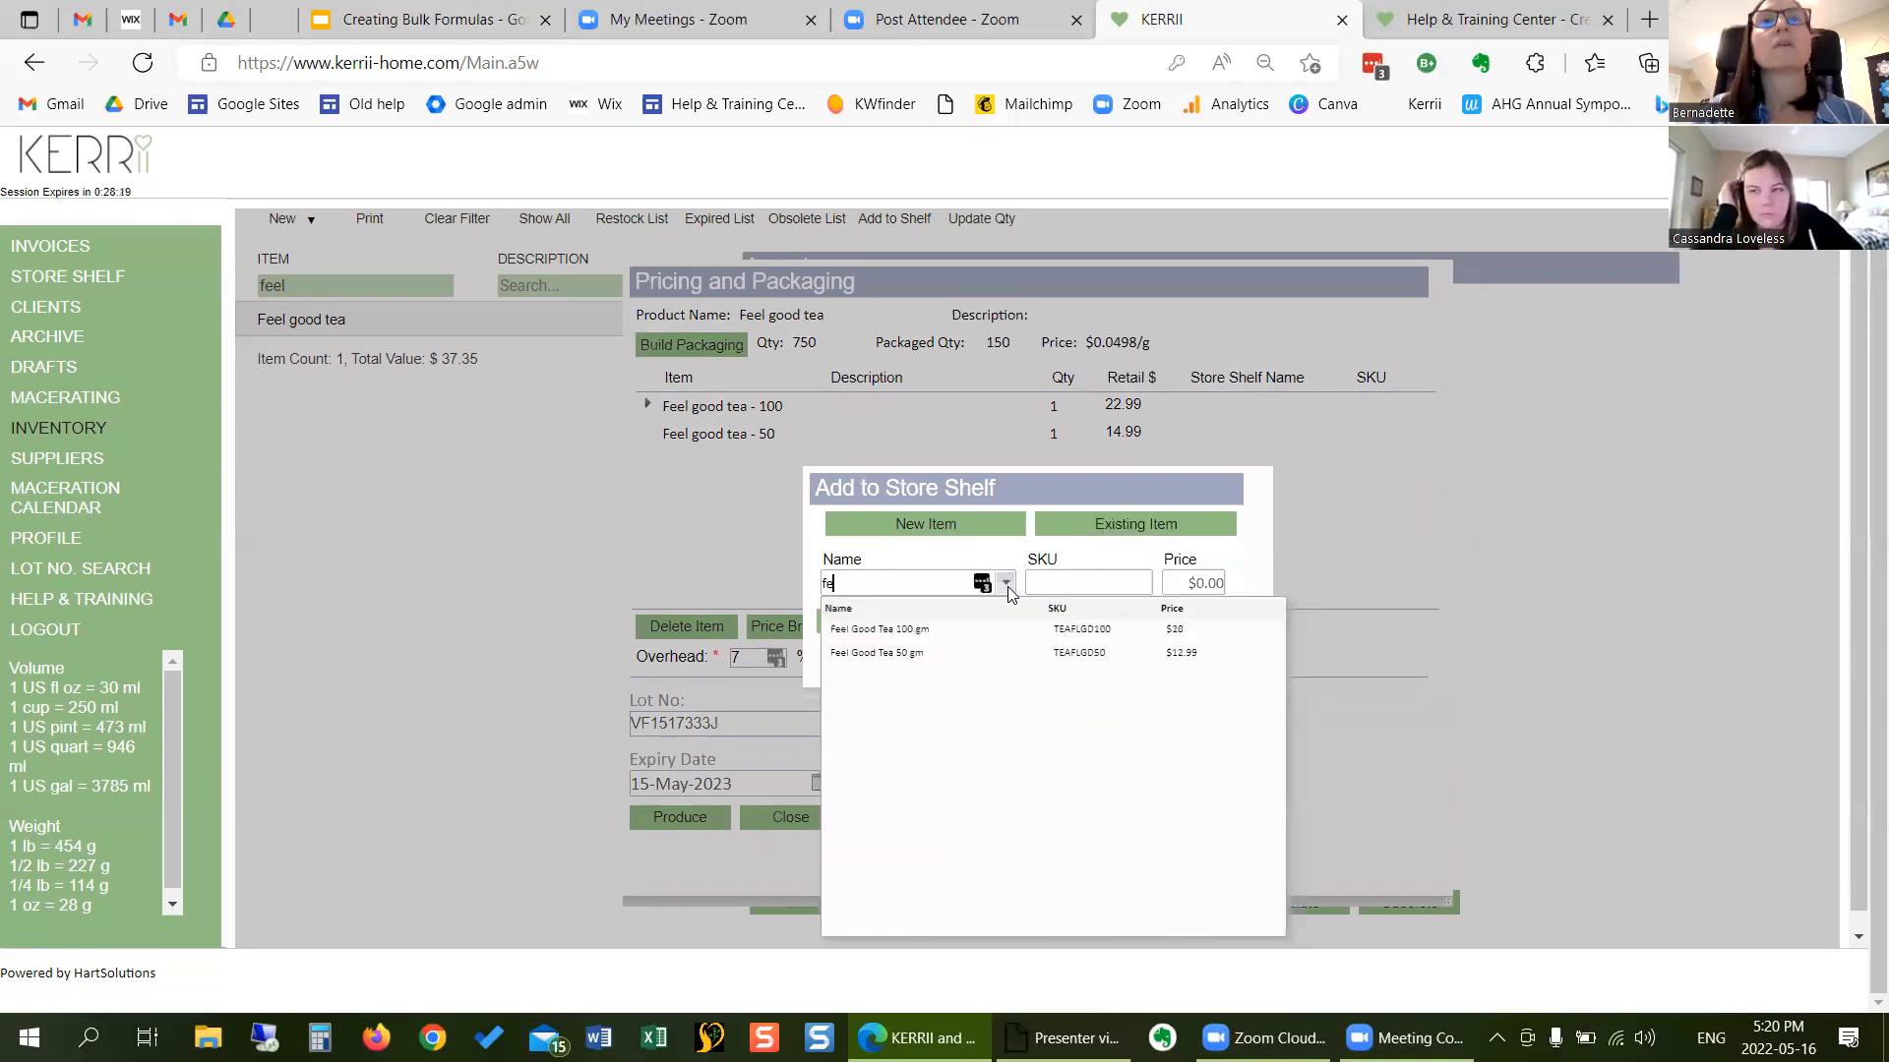
{"action": "left_click", "coordinate": [958, 629]}
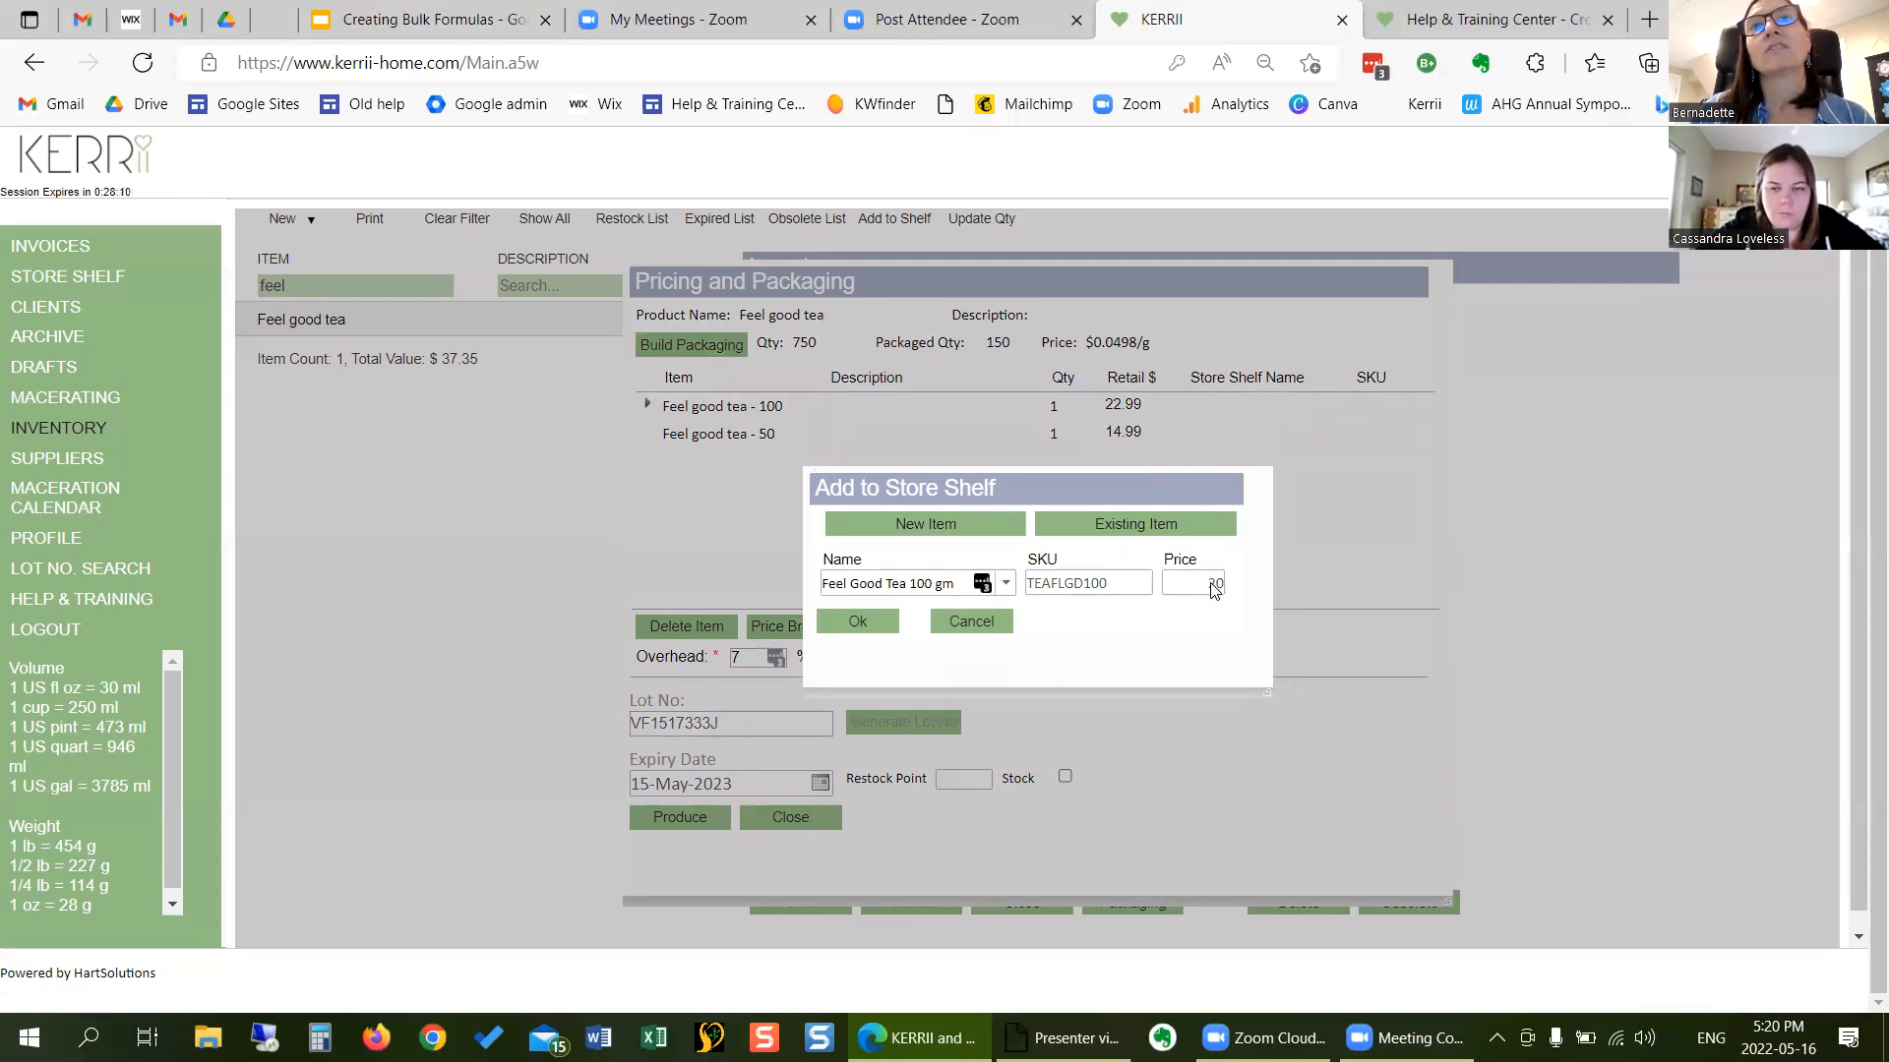
{"action": "left_click", "coordinate": [858, 623]}
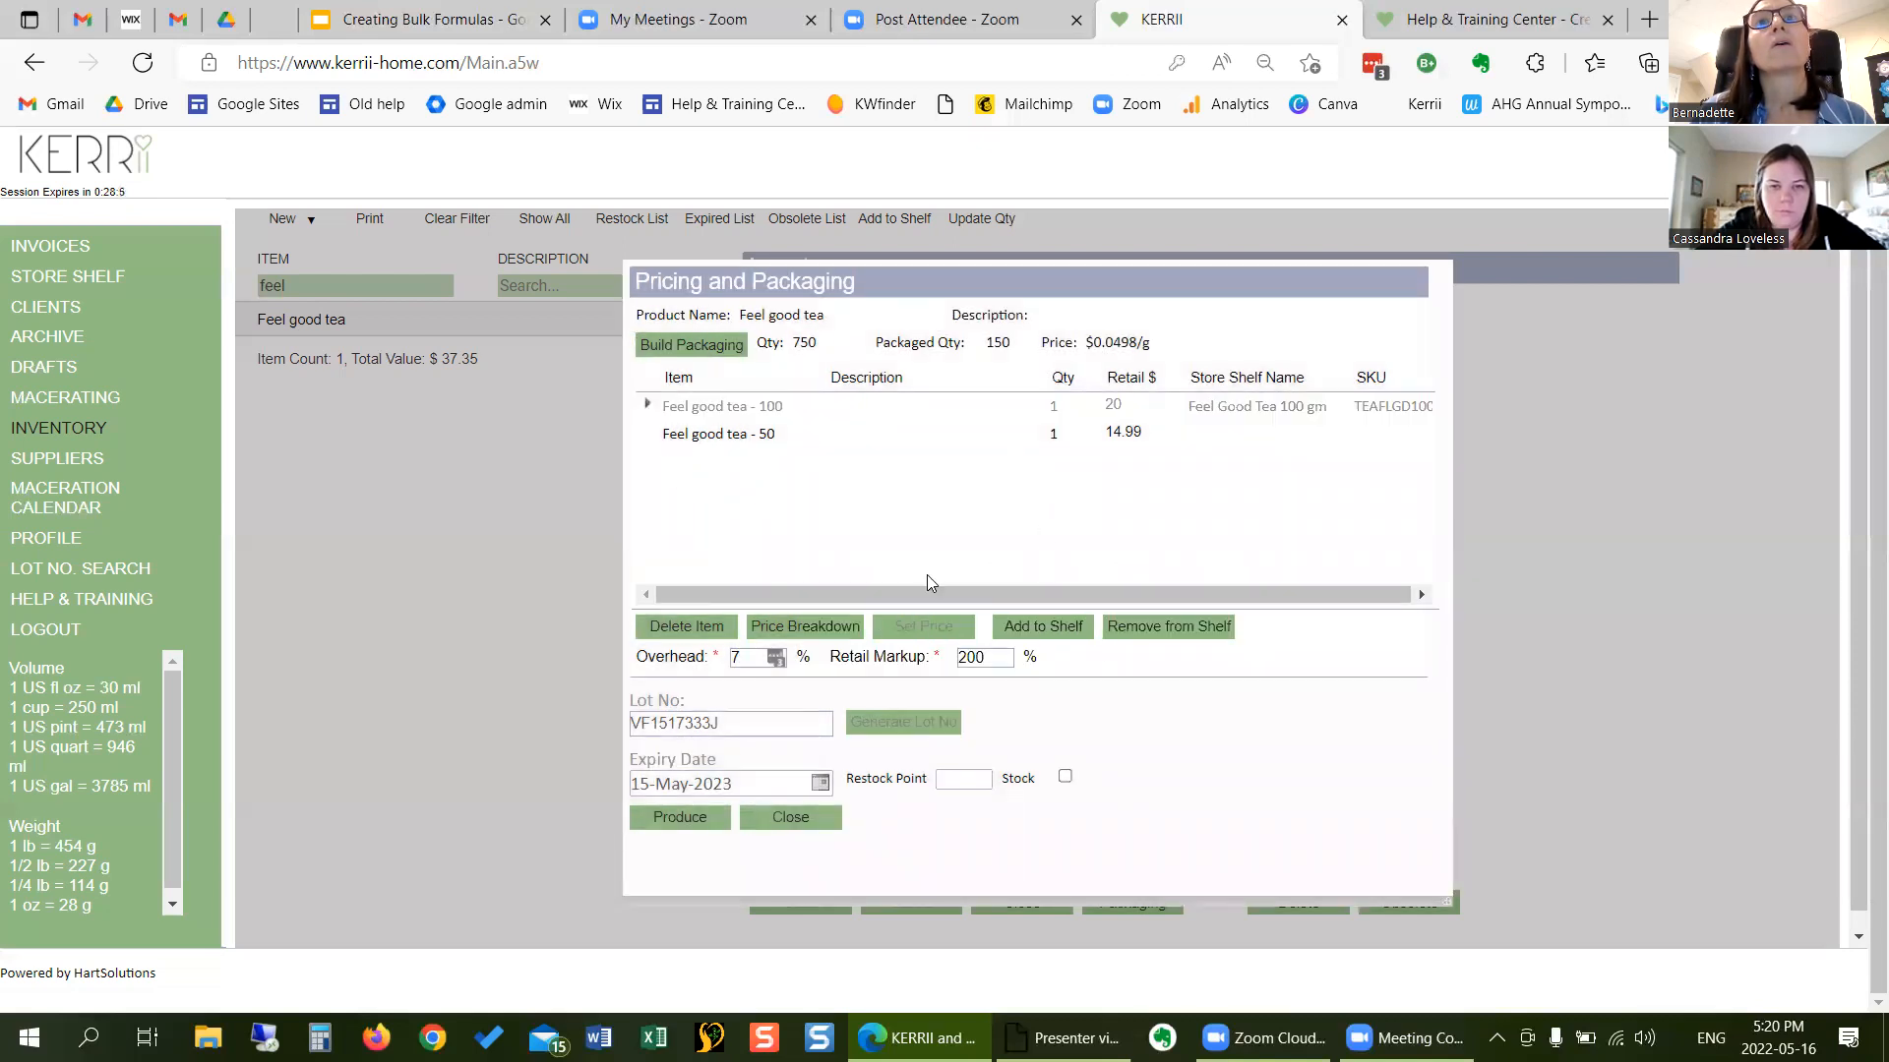
- Add Feel good tea - 50 to the store shelf under the existing item Feel Good Tea 50 gm
{"action": "left_click", "coordinate": [649, 435]}
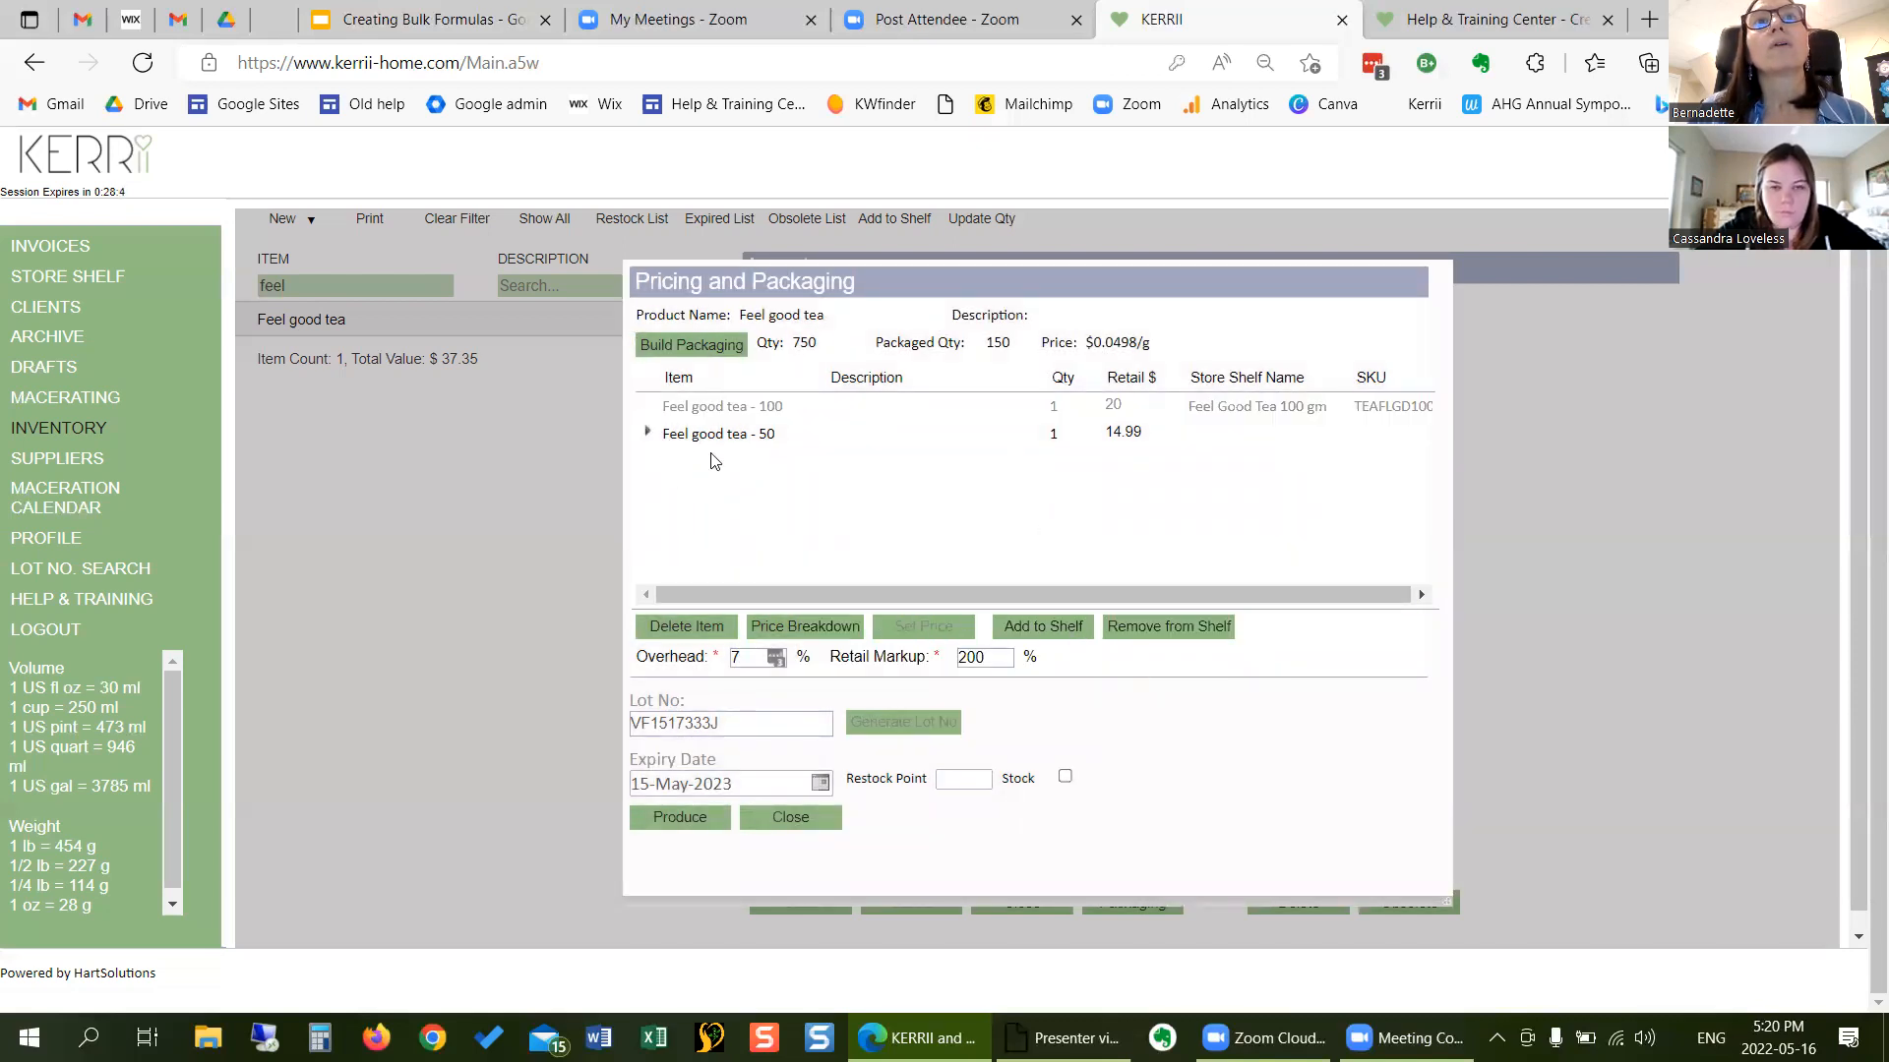
{"action": "left_click", "coordinate": [1068, 626]}
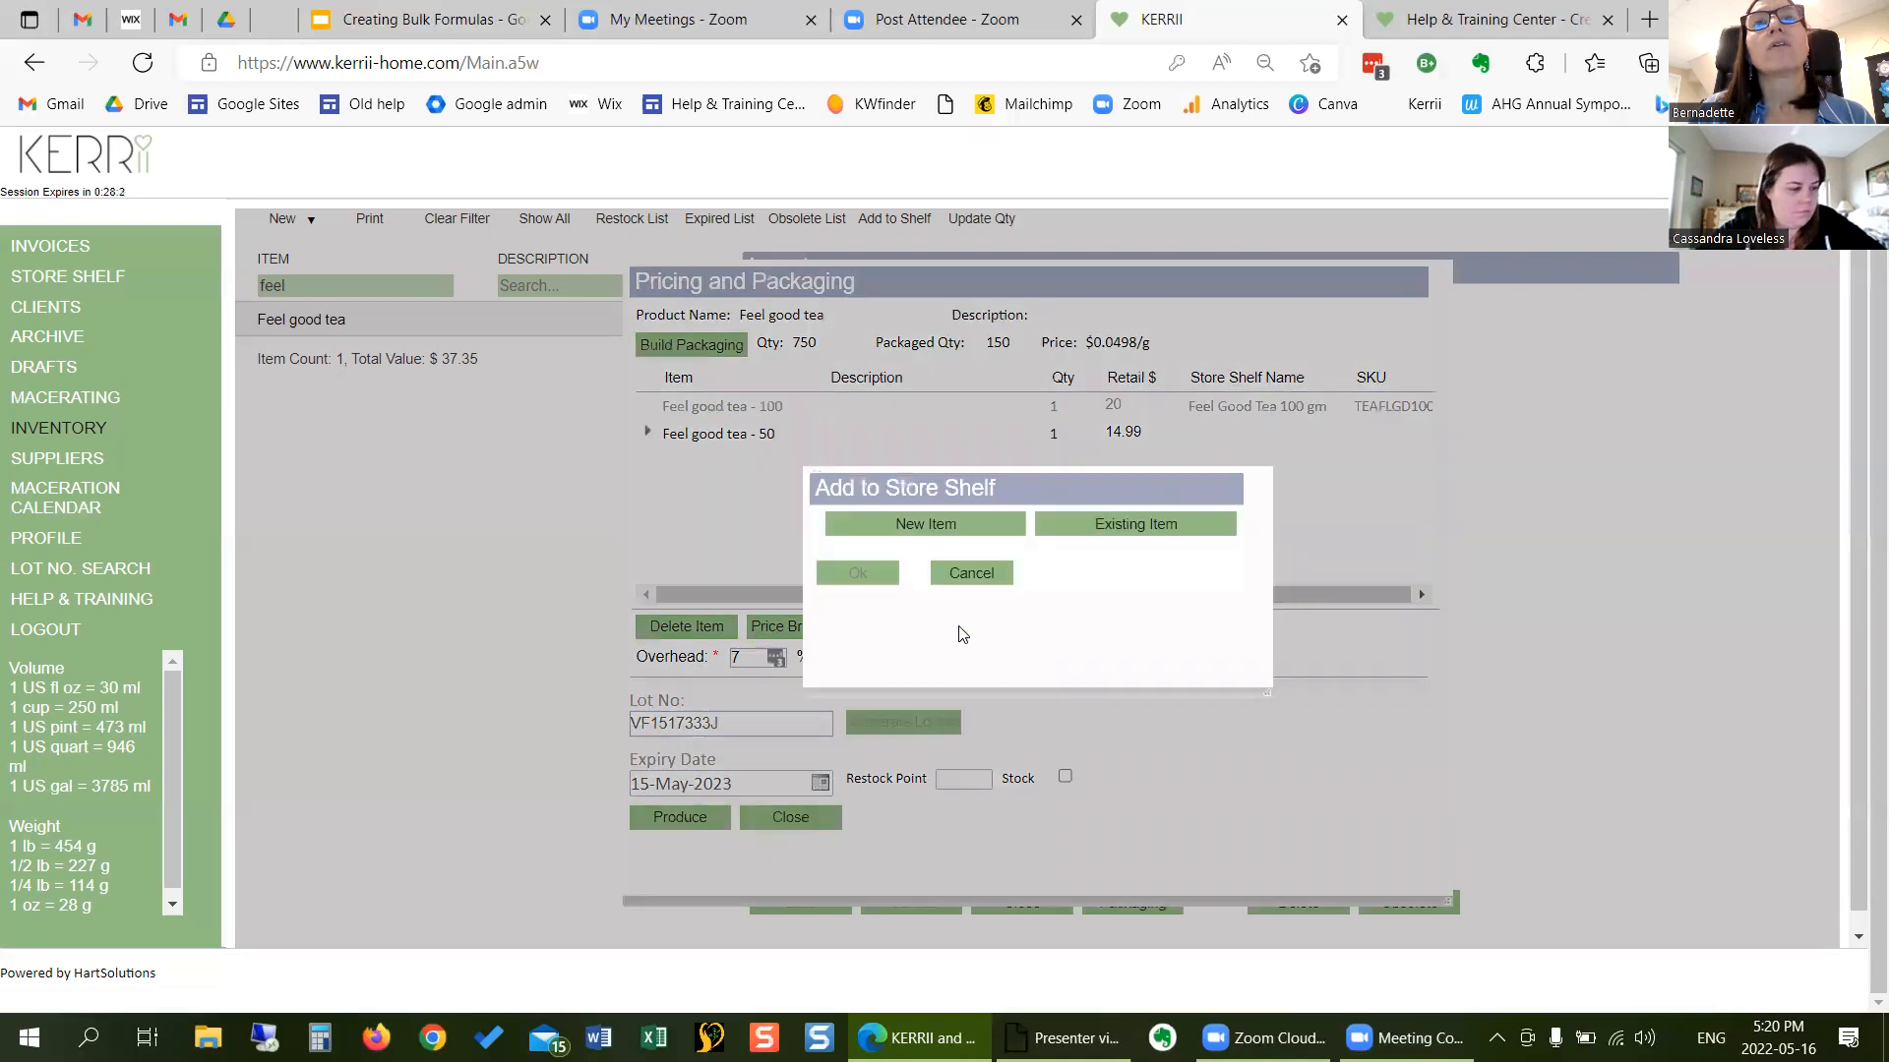
{"action": "left_click", "coordinate": [1098, 537]}
{"action": "left_click", "coordinate": [1005, 583]}
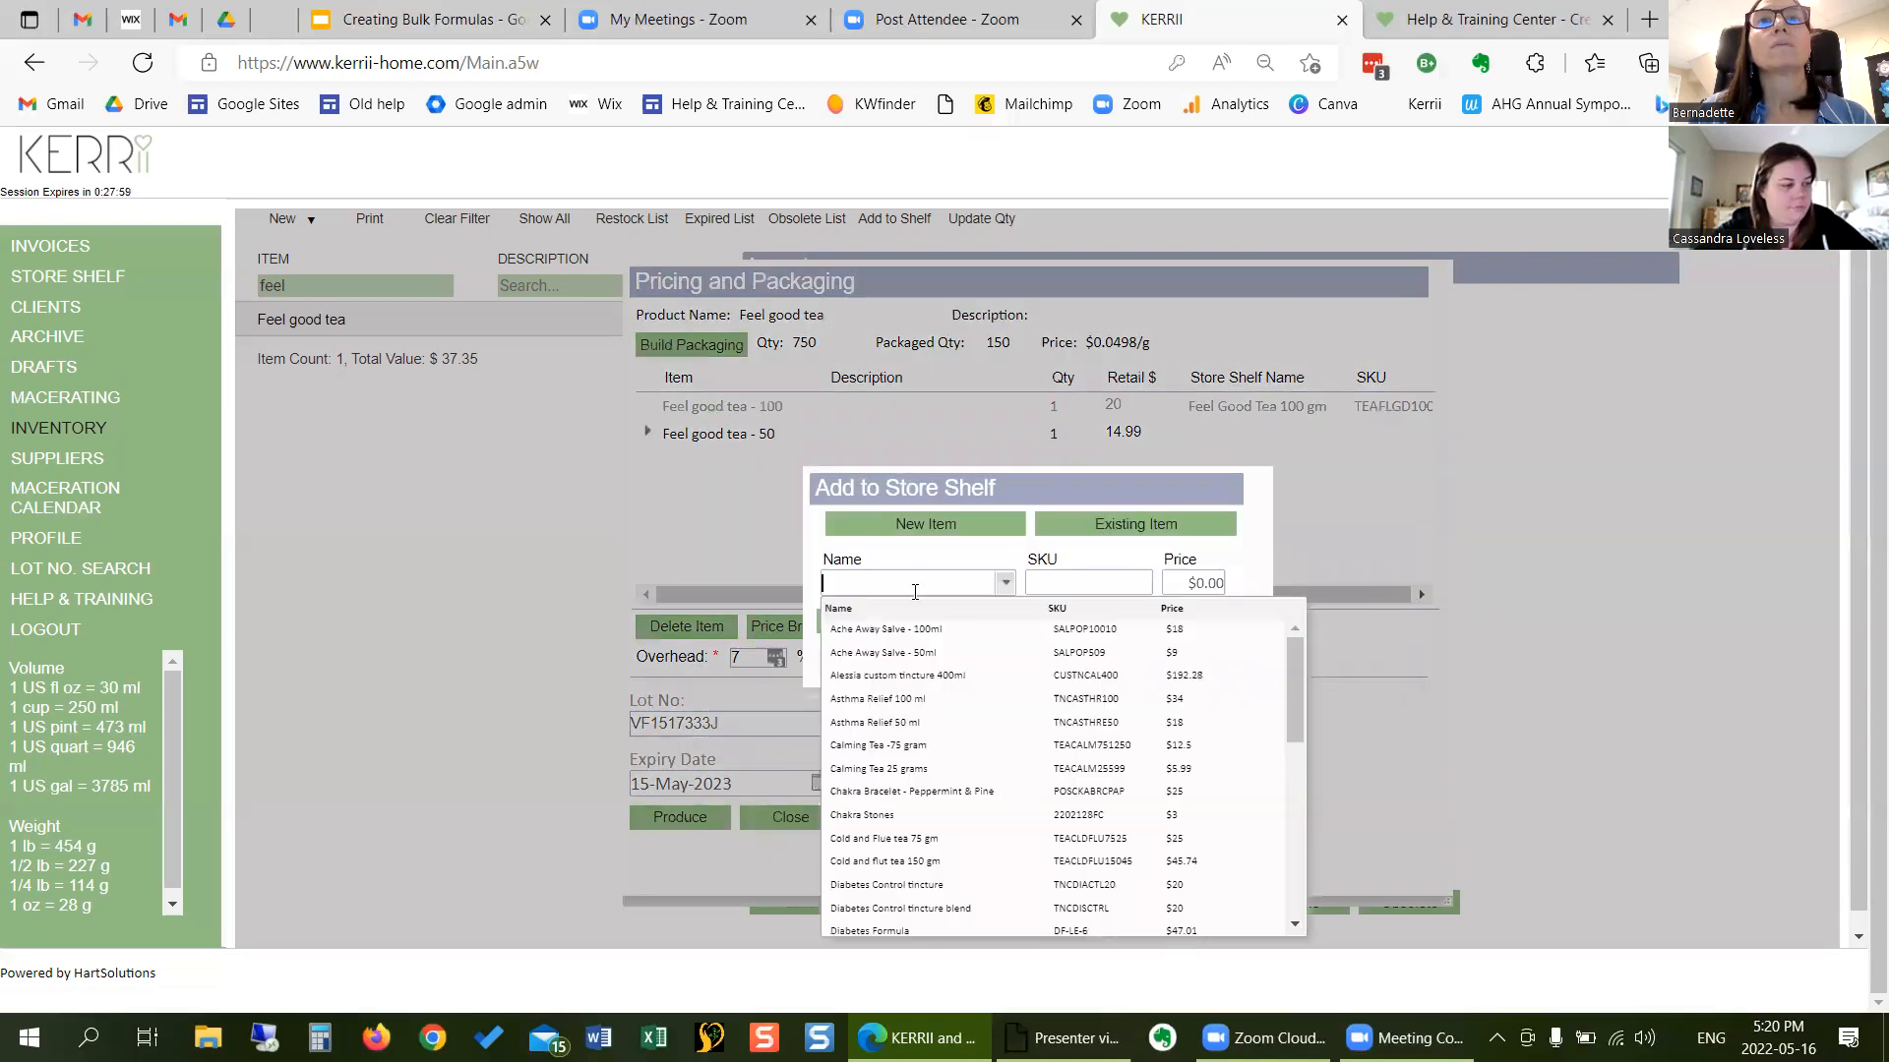
{"action": "type", "text": "Feel"}
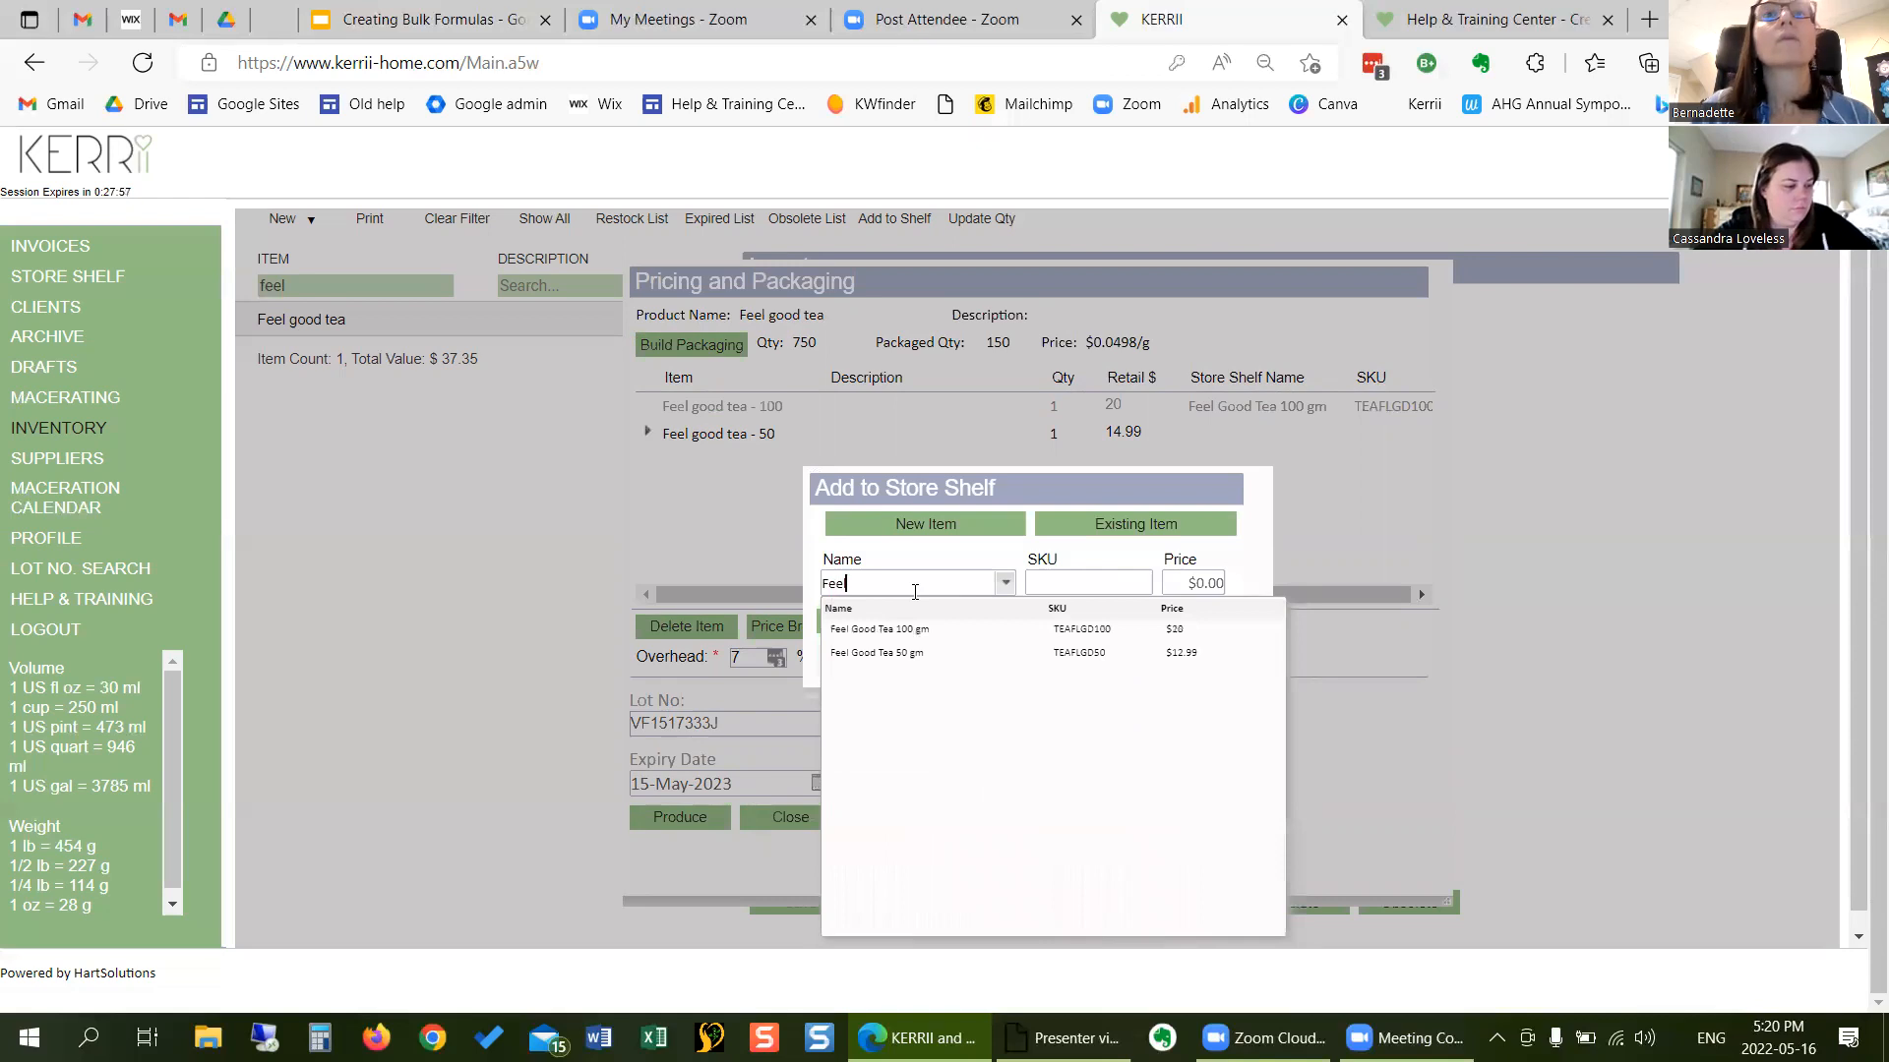
{"action": "left_click", "coordinate": [915, 653]}
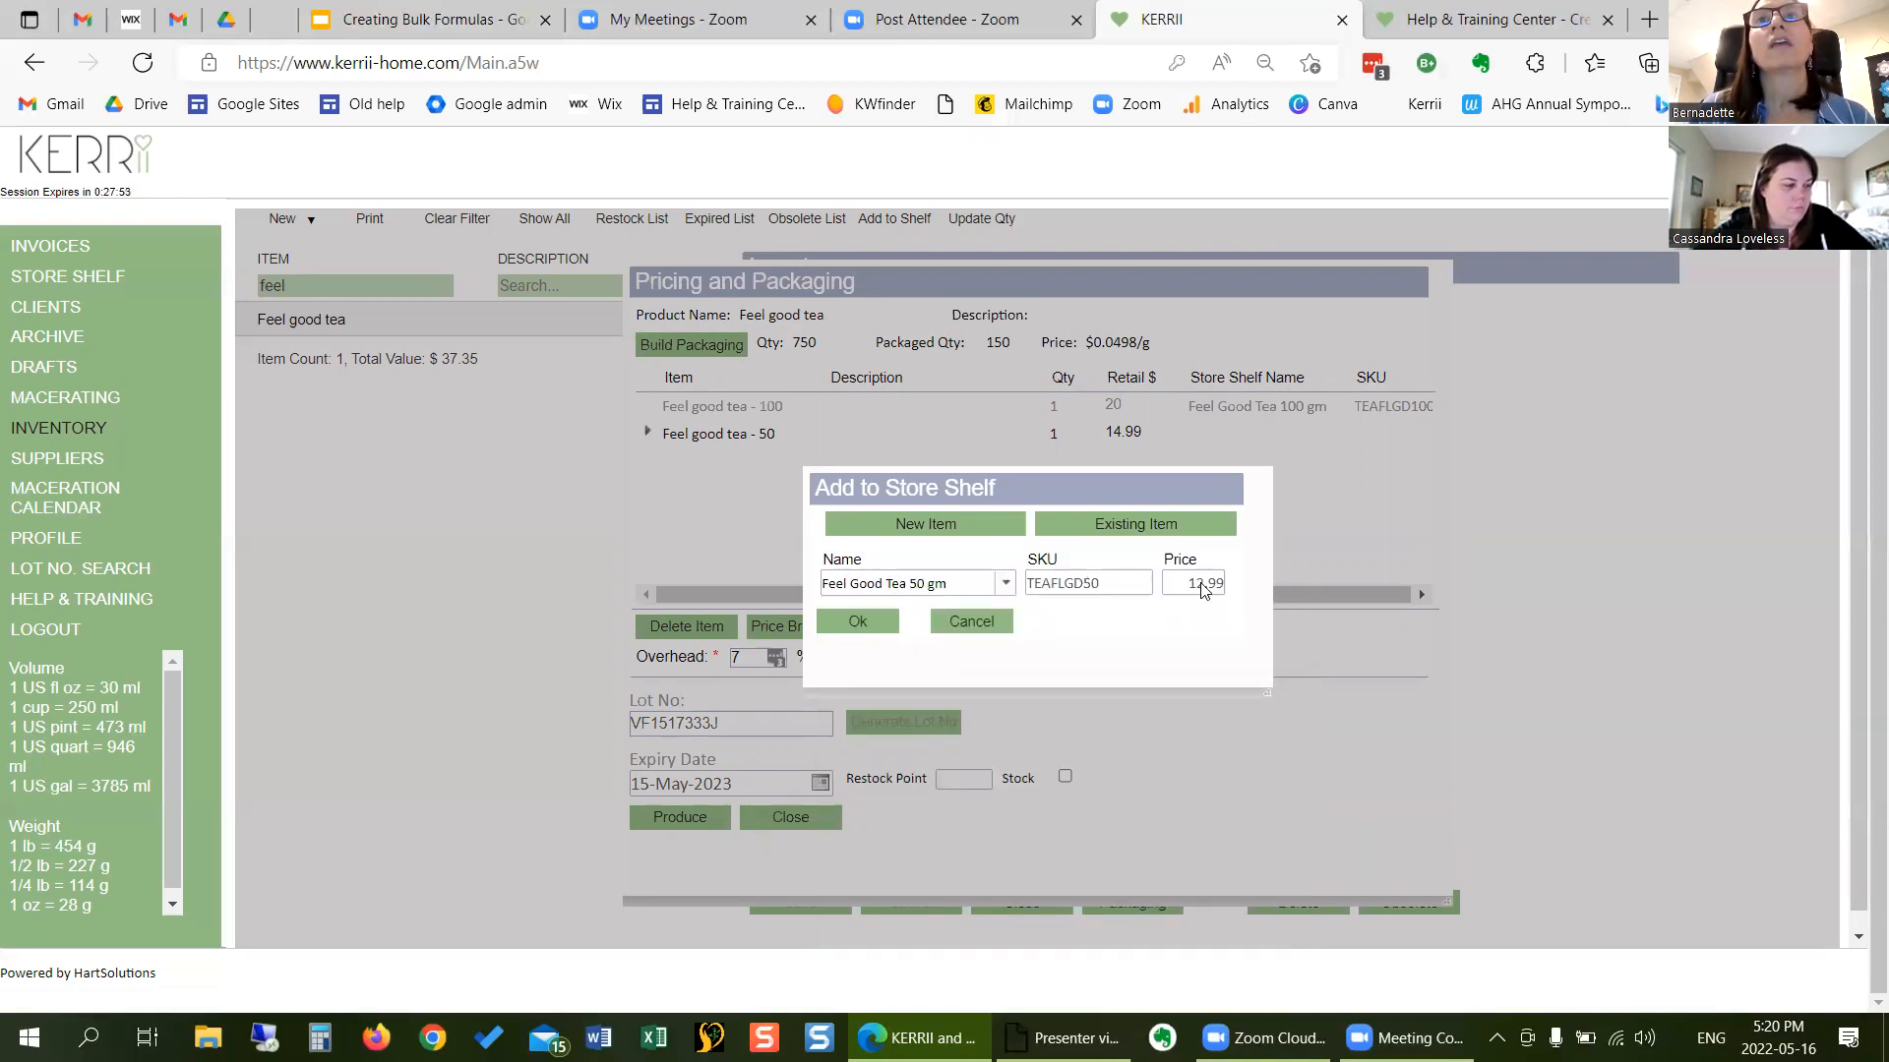
{"action": "left_click", "coordinate": [856, 624]}
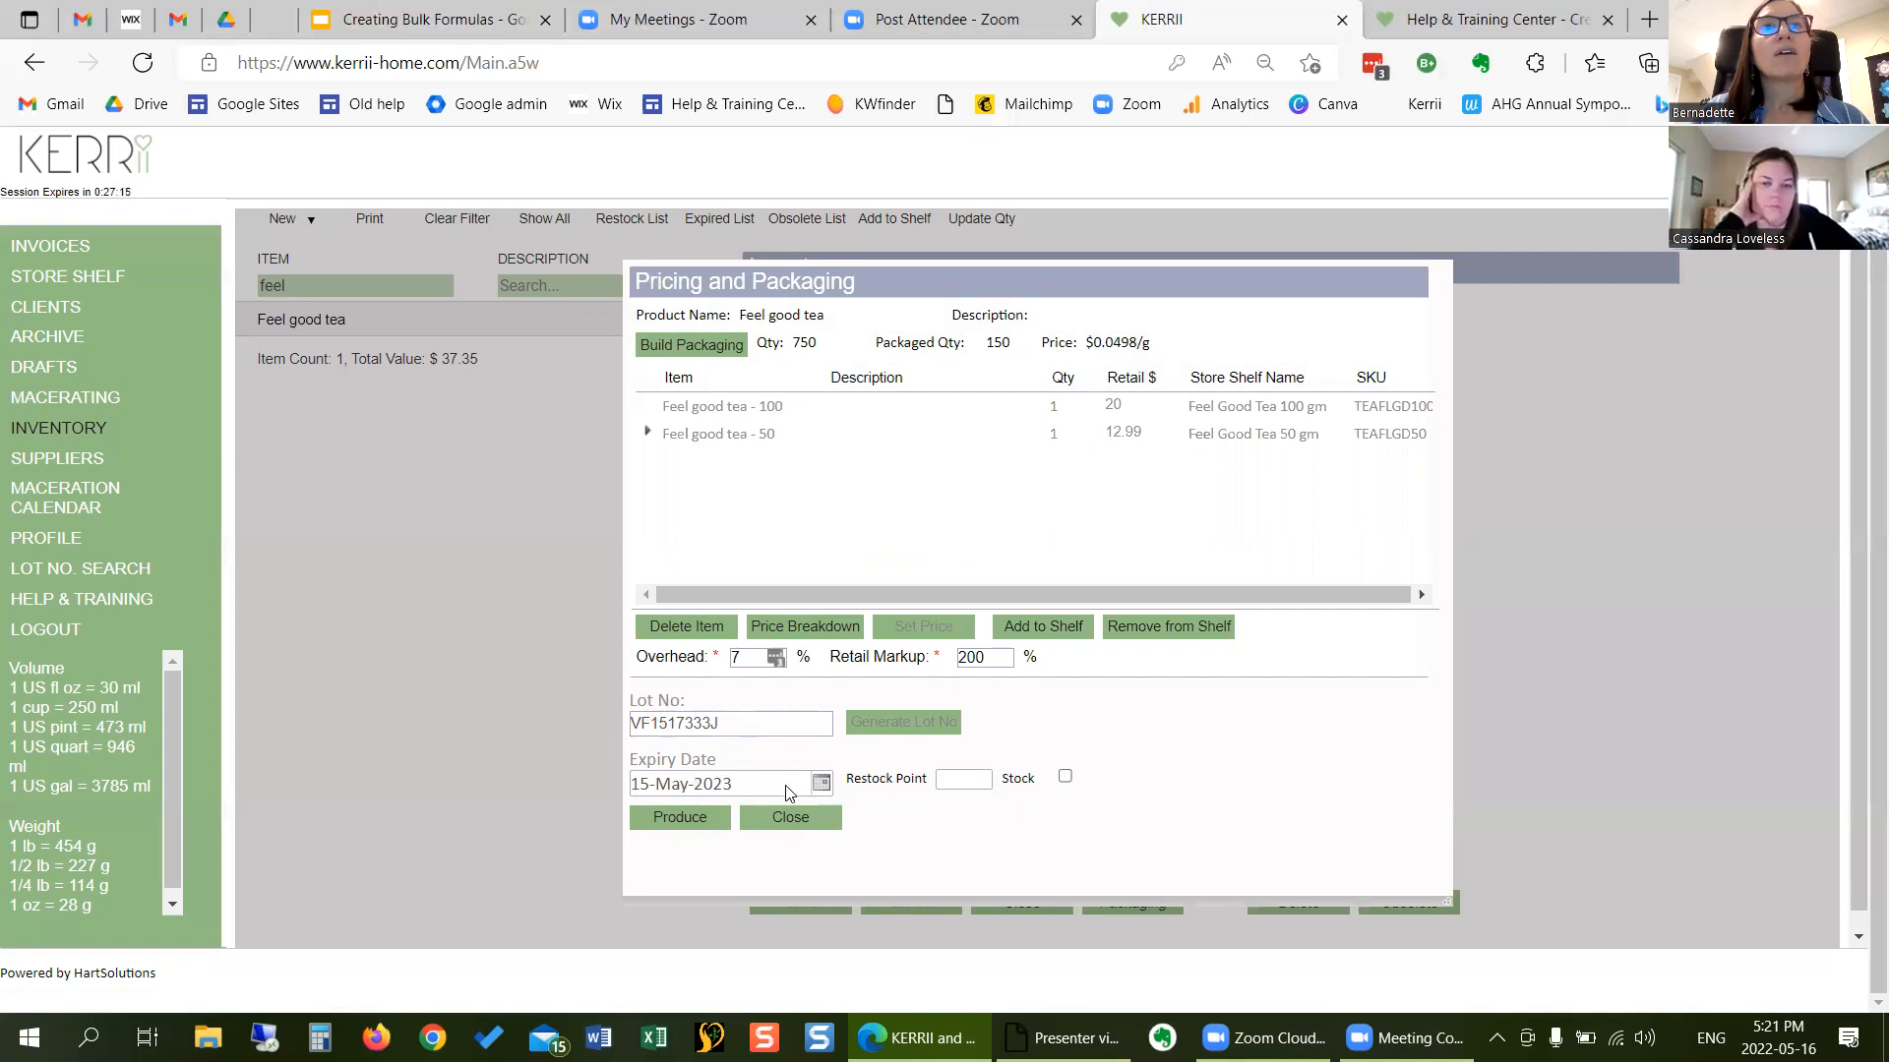
- Set the restock point for the packaged Feel good tea to 2 and mark it as stock
{"action": "left_click", "coordinate": [969, 781]}
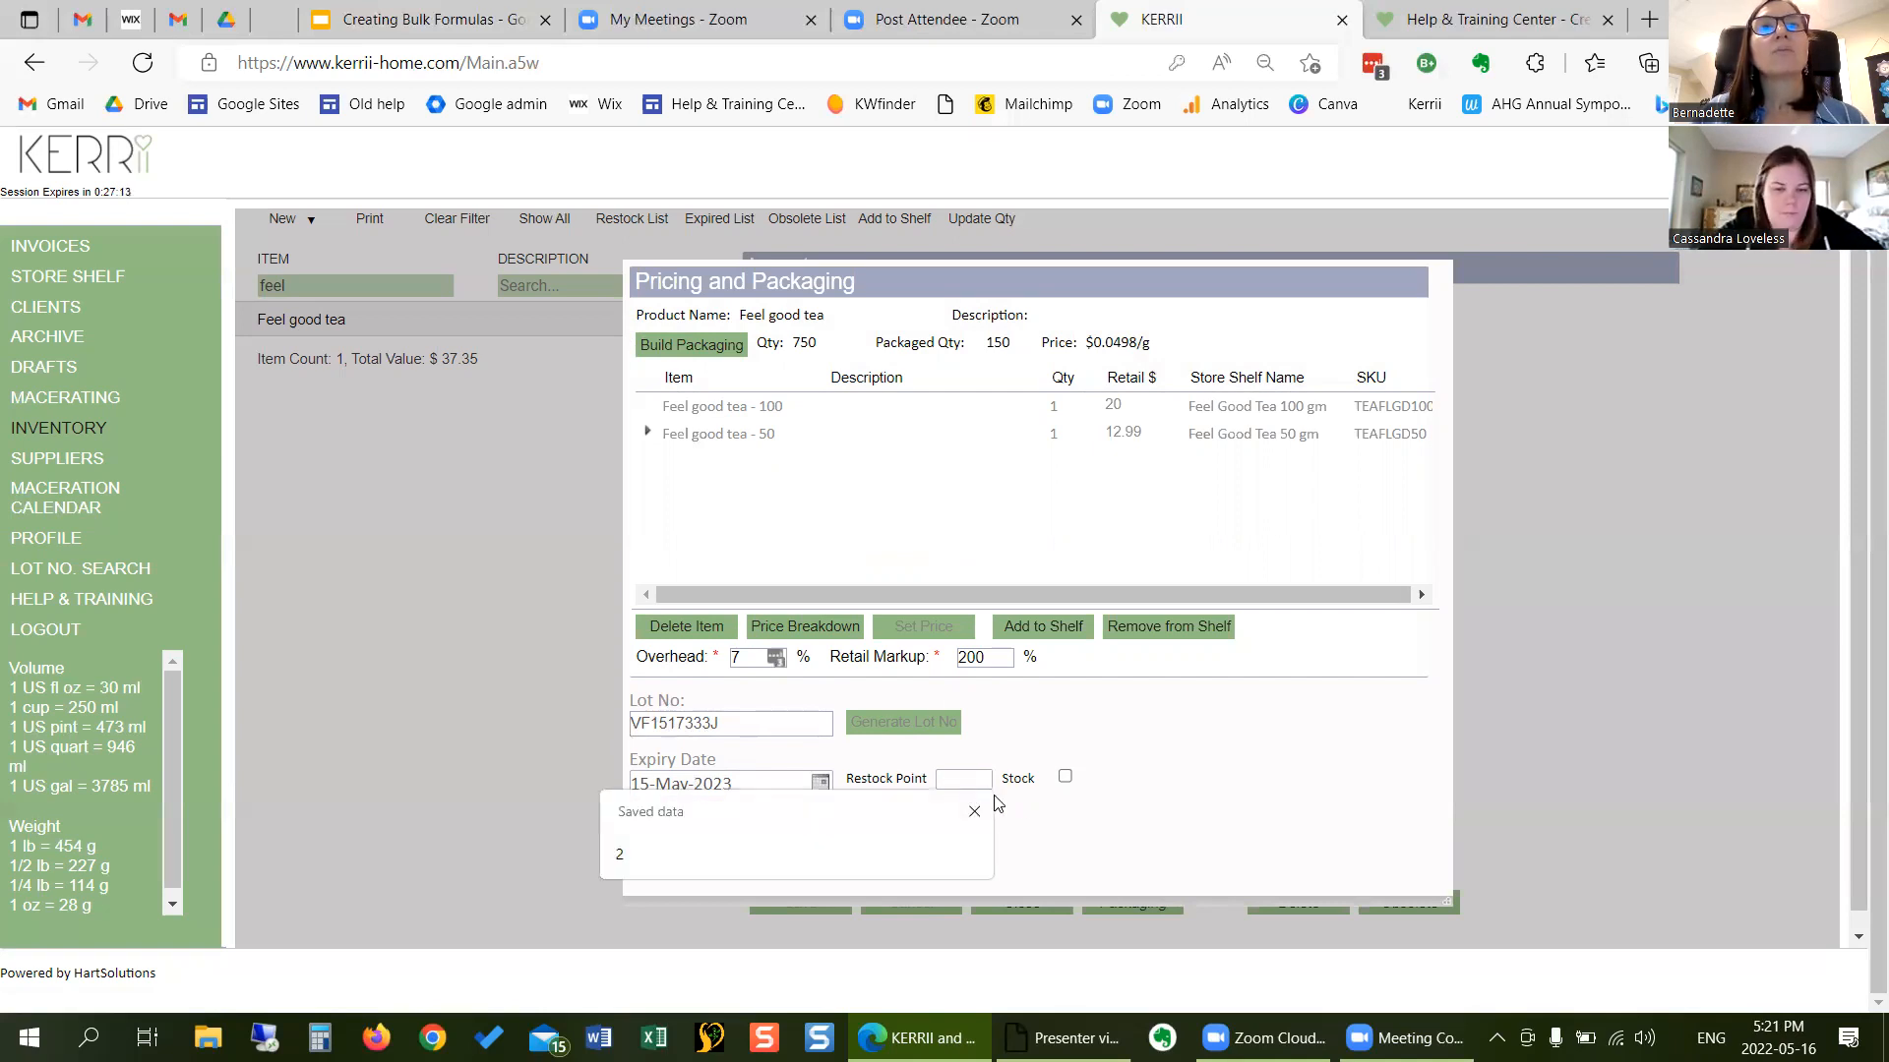
{"action": "left_click", "coordinate": [974, 811]}
{"action": "left_click", "coordinate": [964, 787]}
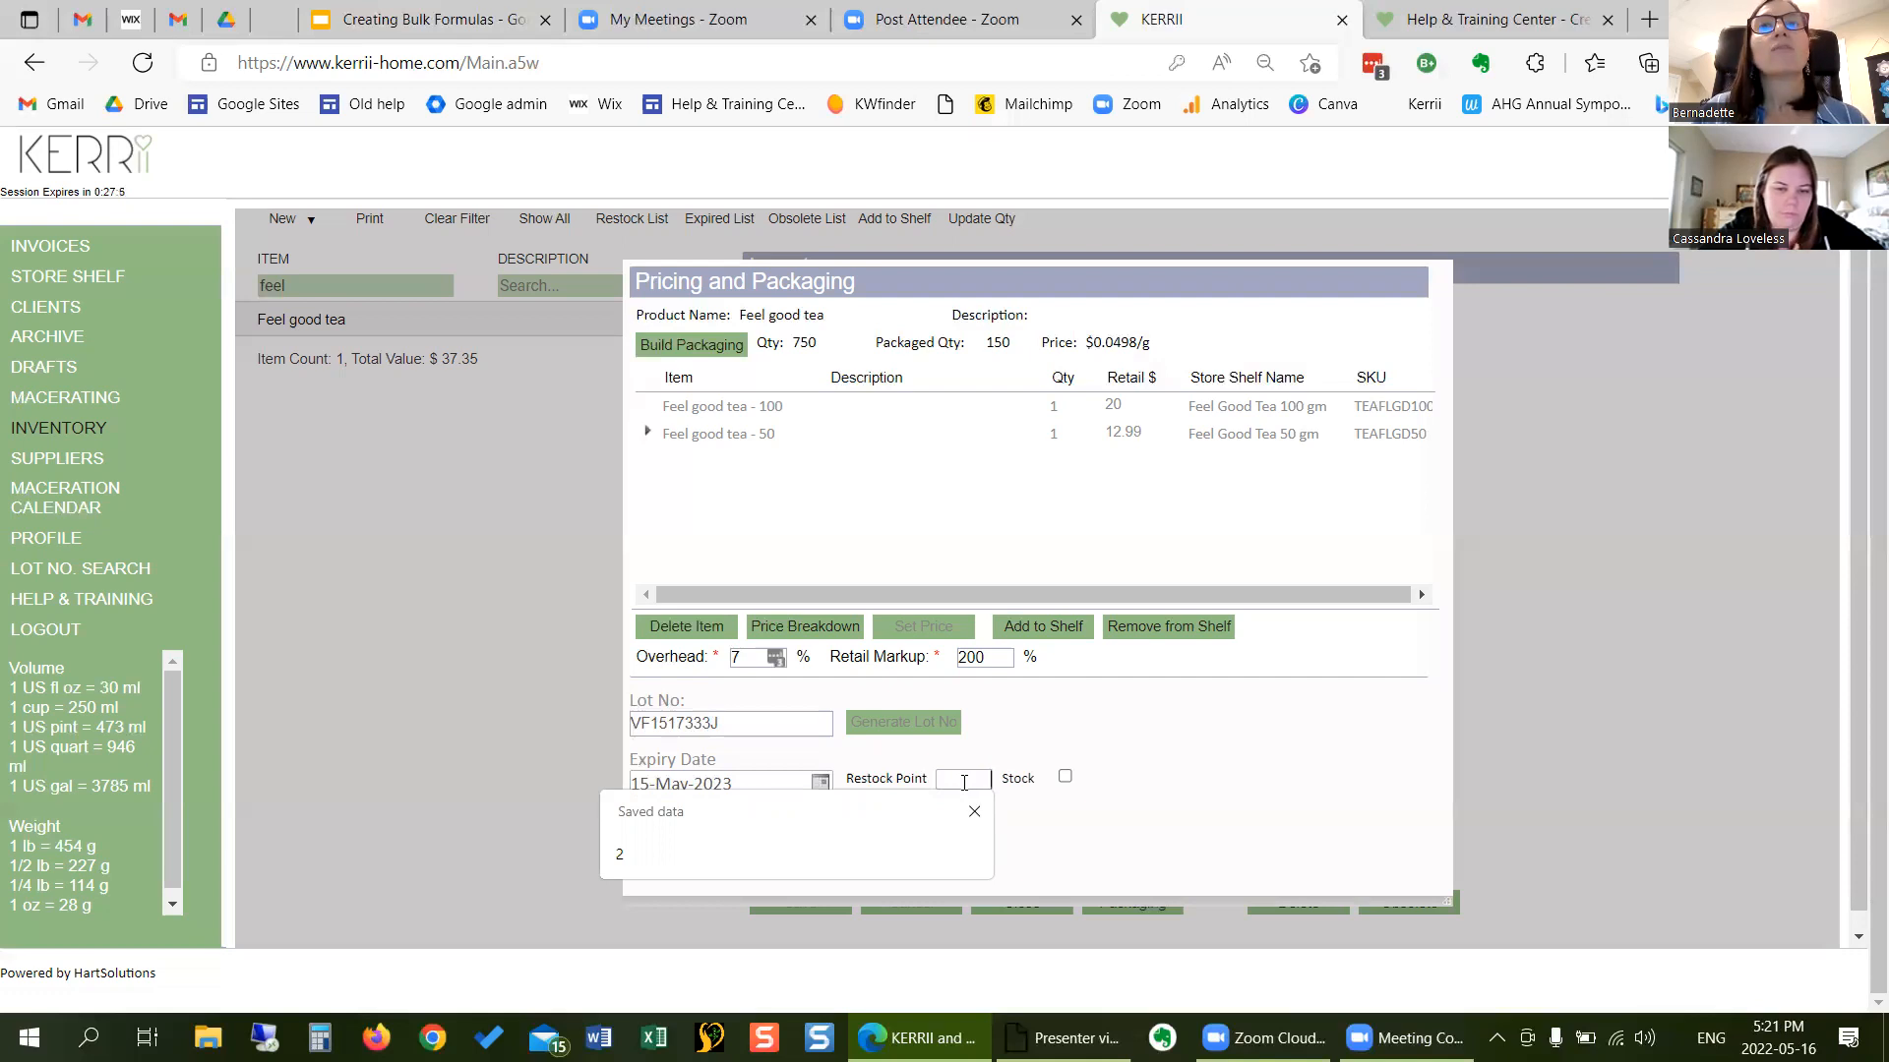
{"action": "type", "text": "2"}
{"action": "left_click", "coordinate": [1065, 778]}
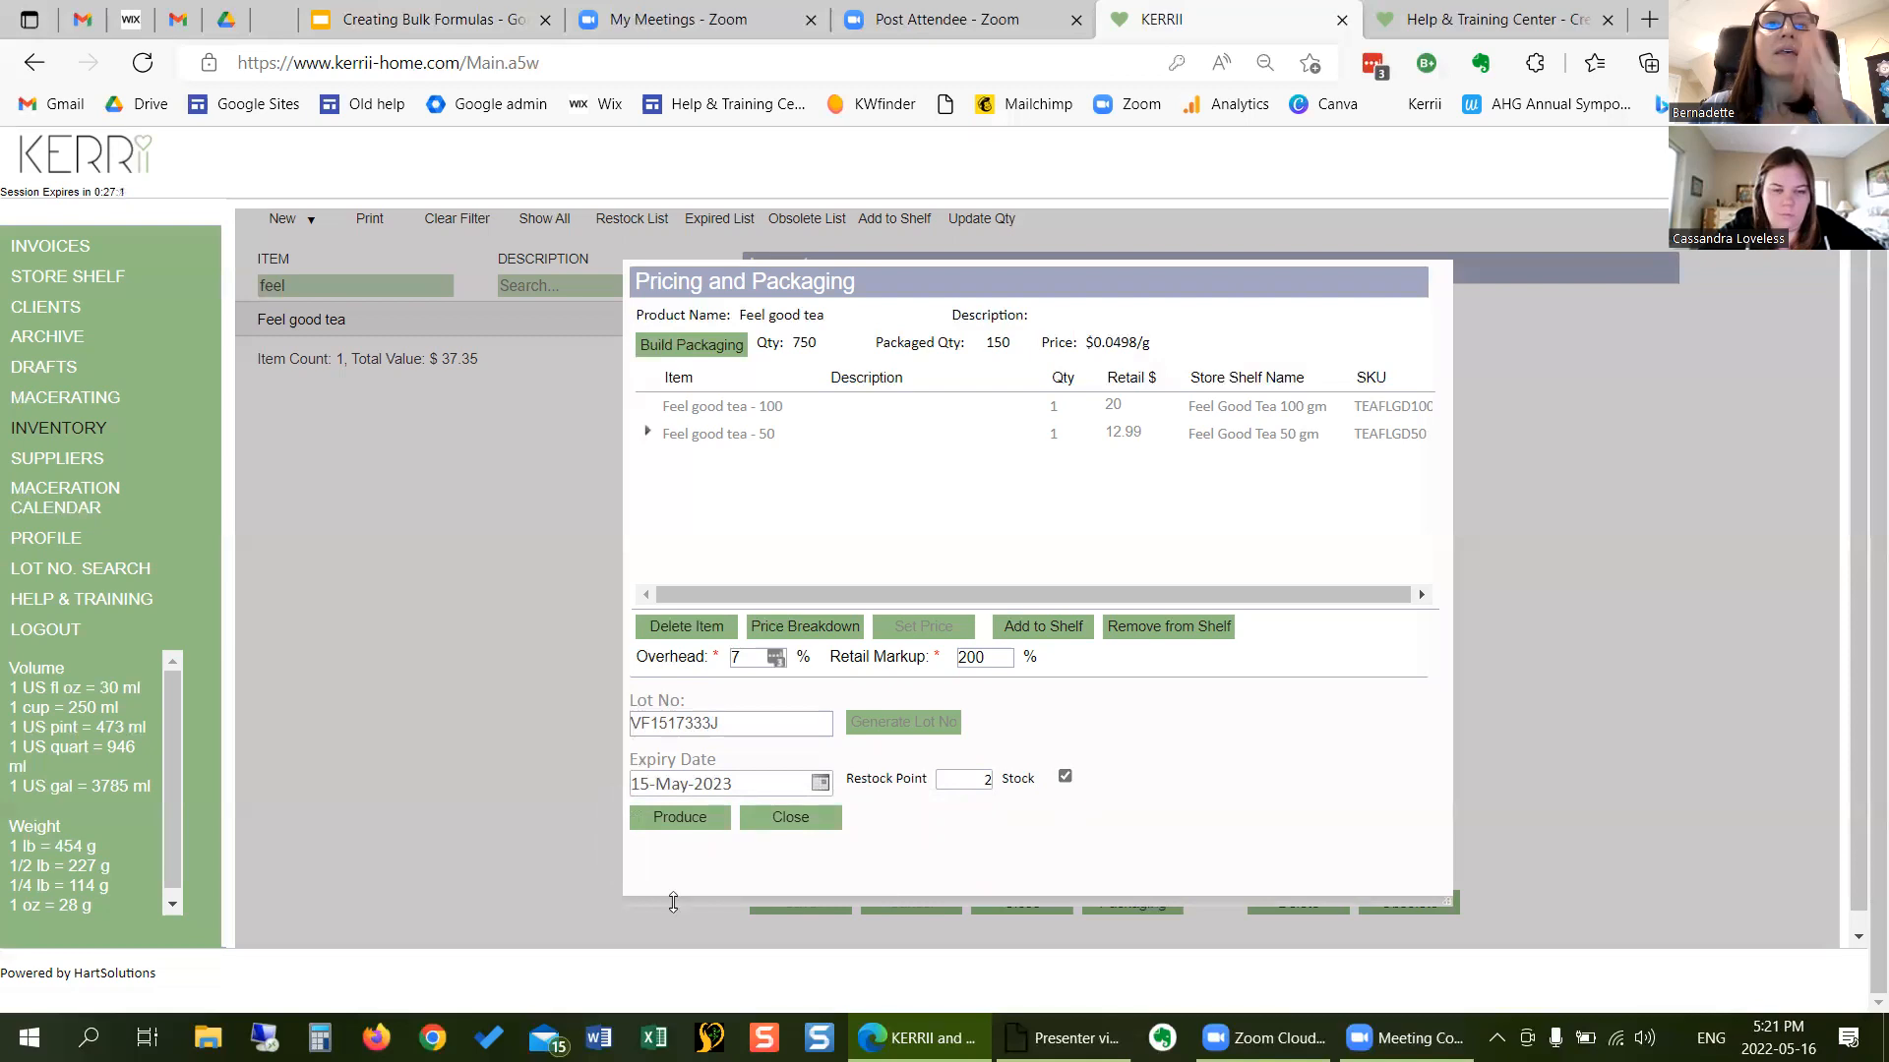
- Produce the packaged Feel good tea, subtracting its items from inventory, and close the bulk product record
{"action": "left_click", "coordinate": [698, 820]}
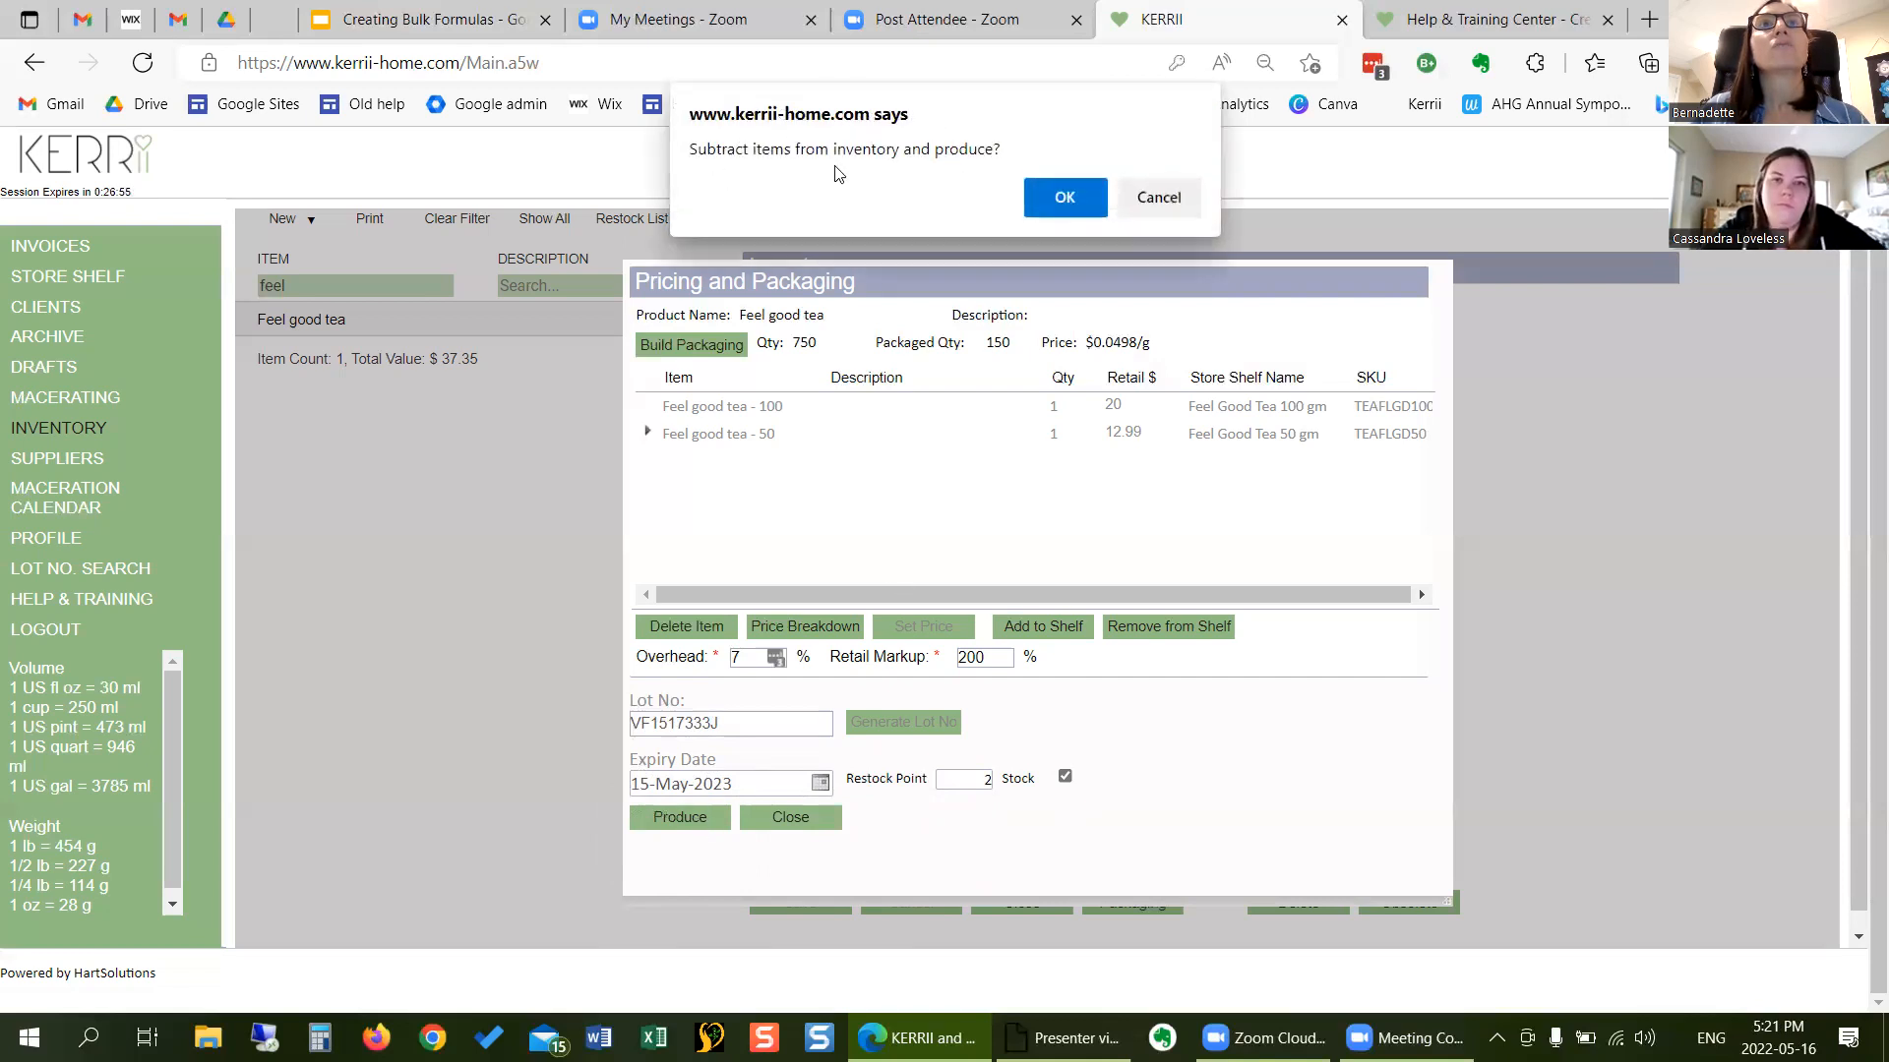
{"action": "left_click", "coordinate": [1054, 202]}
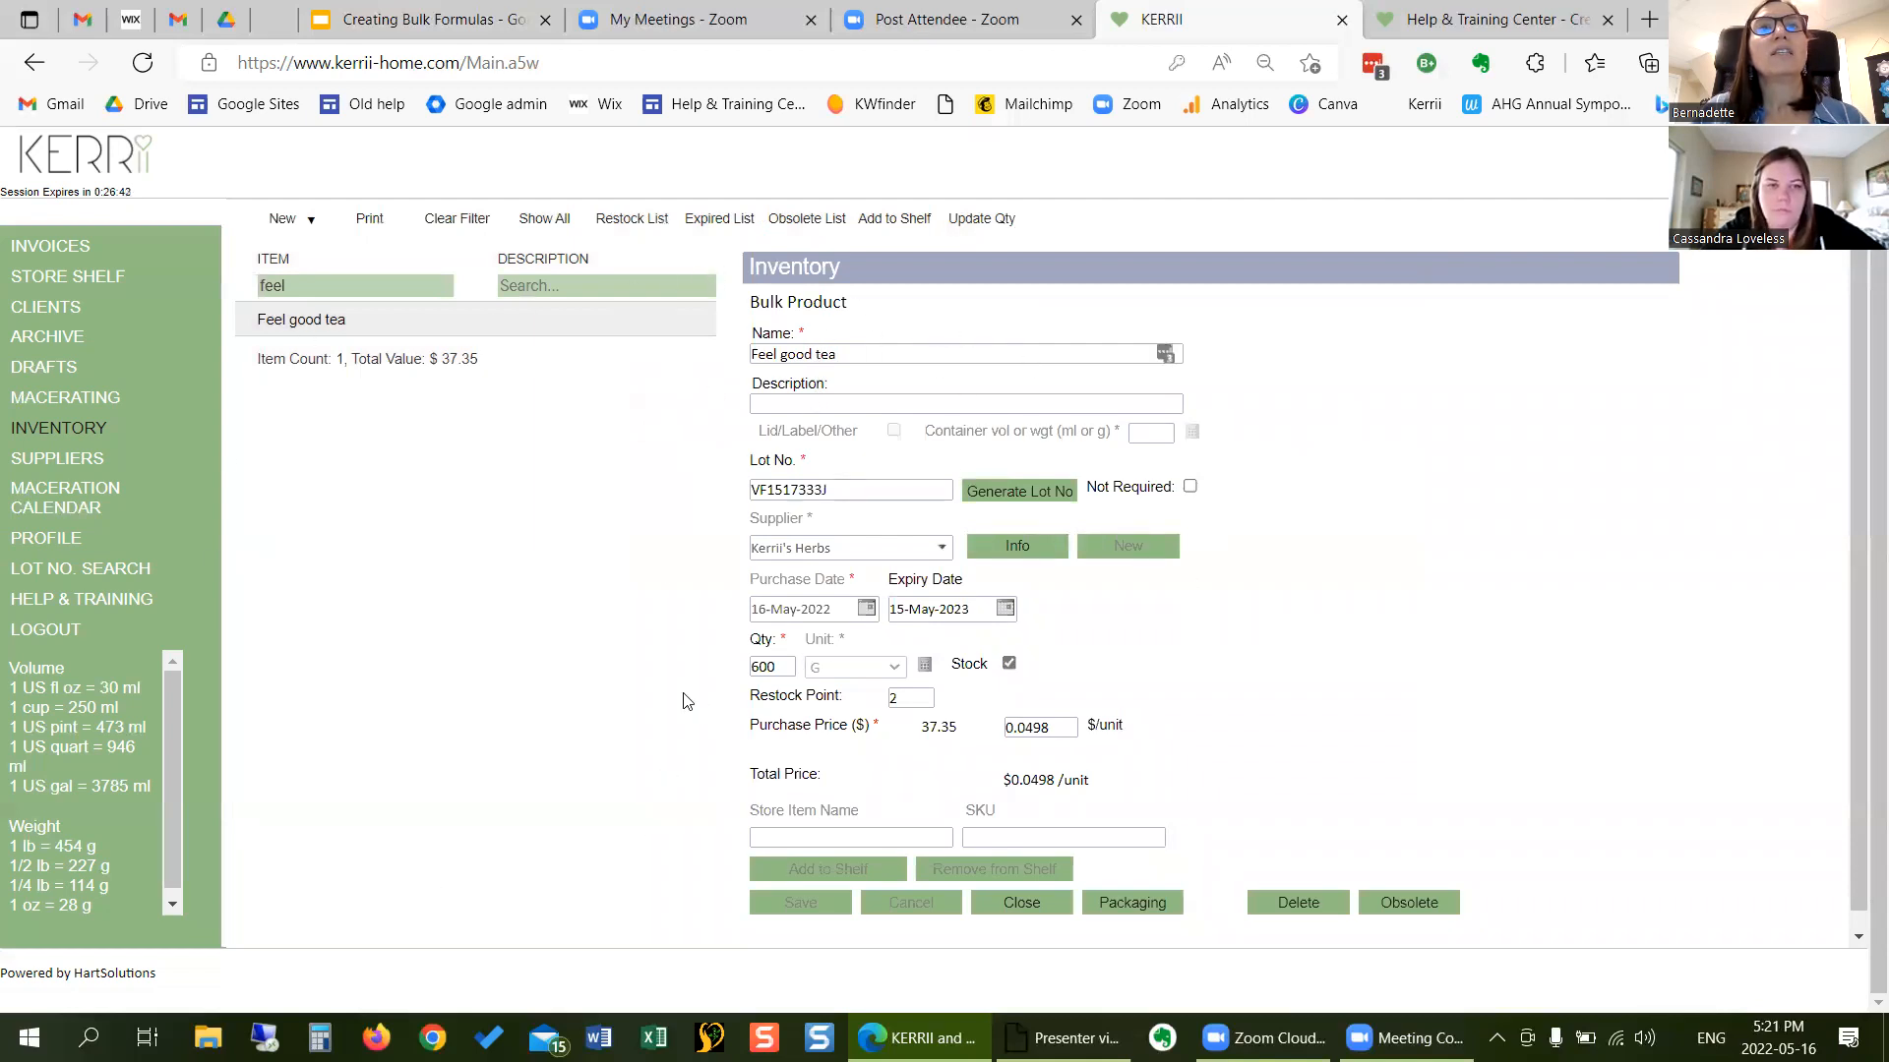
{"action": "left_click", "coordinate": [1023, 904]}
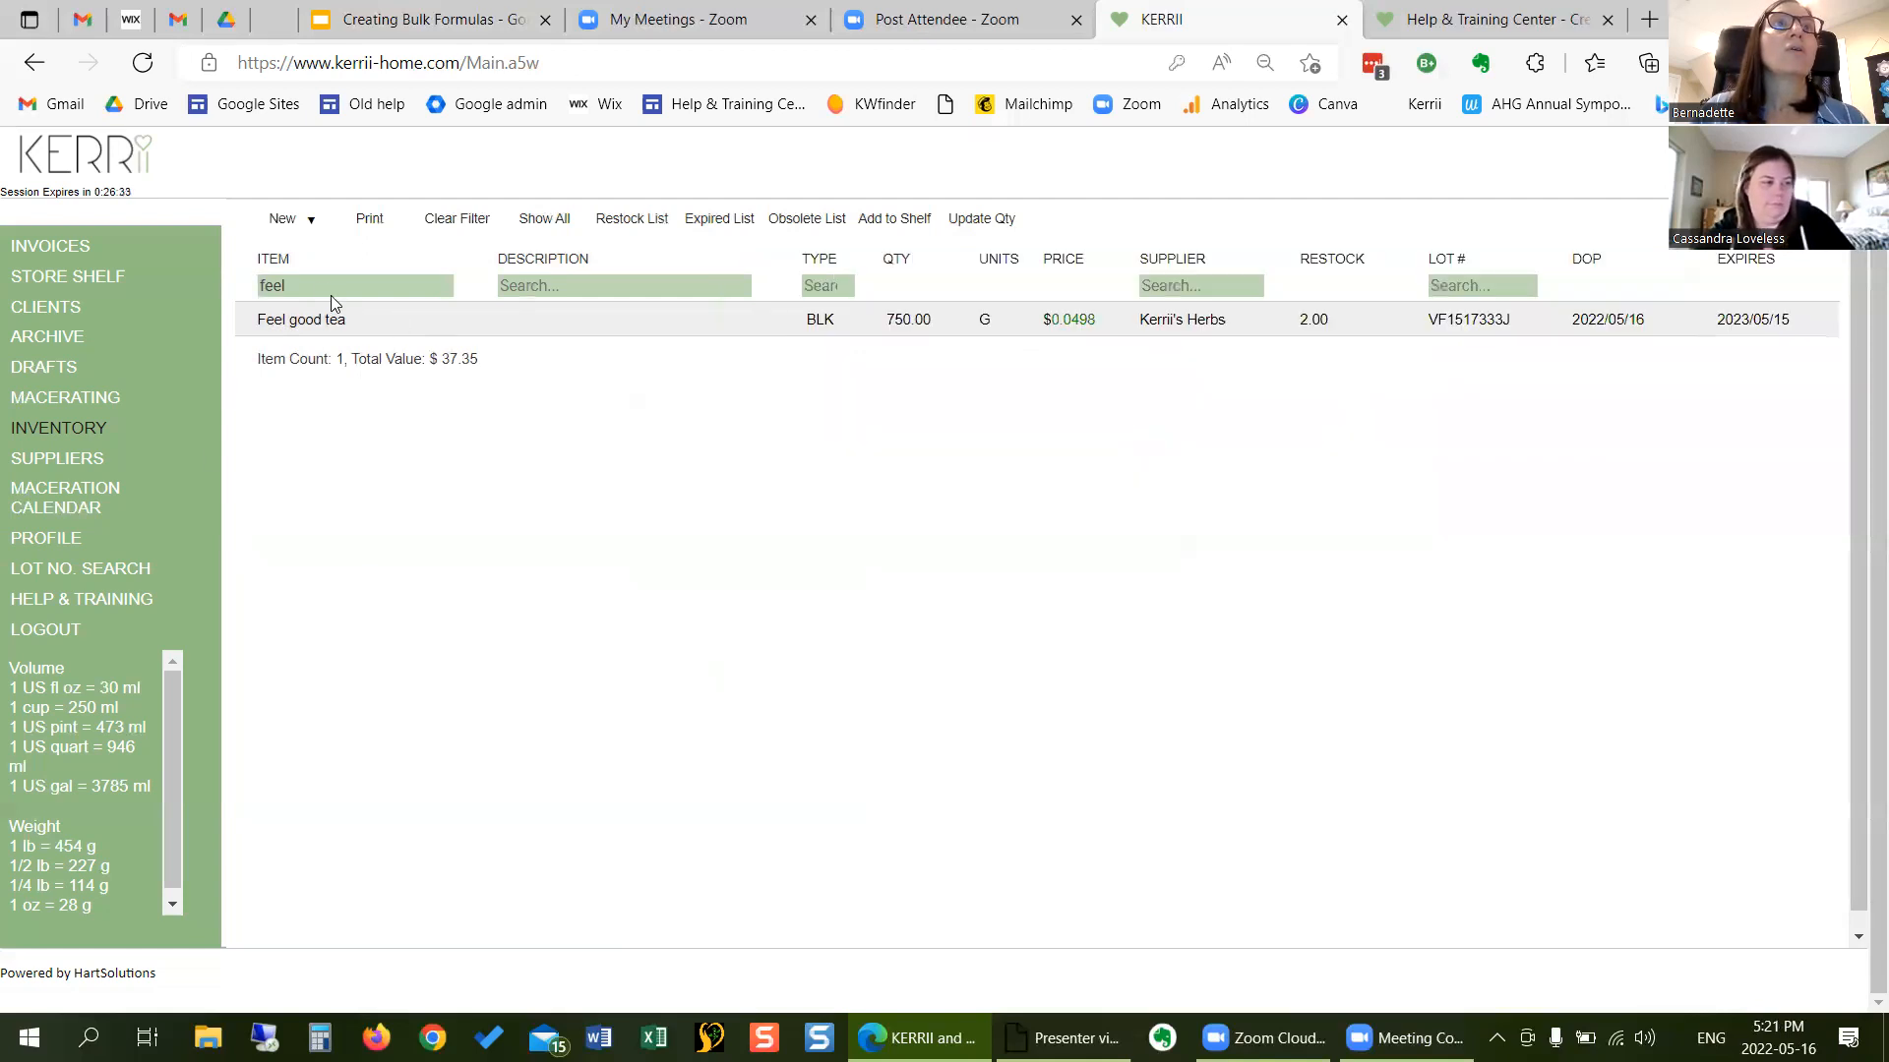
- Clear the item filter and check the bulk and packaged Feel good tea entries in the full inventory list
{"action": "left_click_drag", "start_coordinate": [303, 280], "coordinate": [247, 286]}
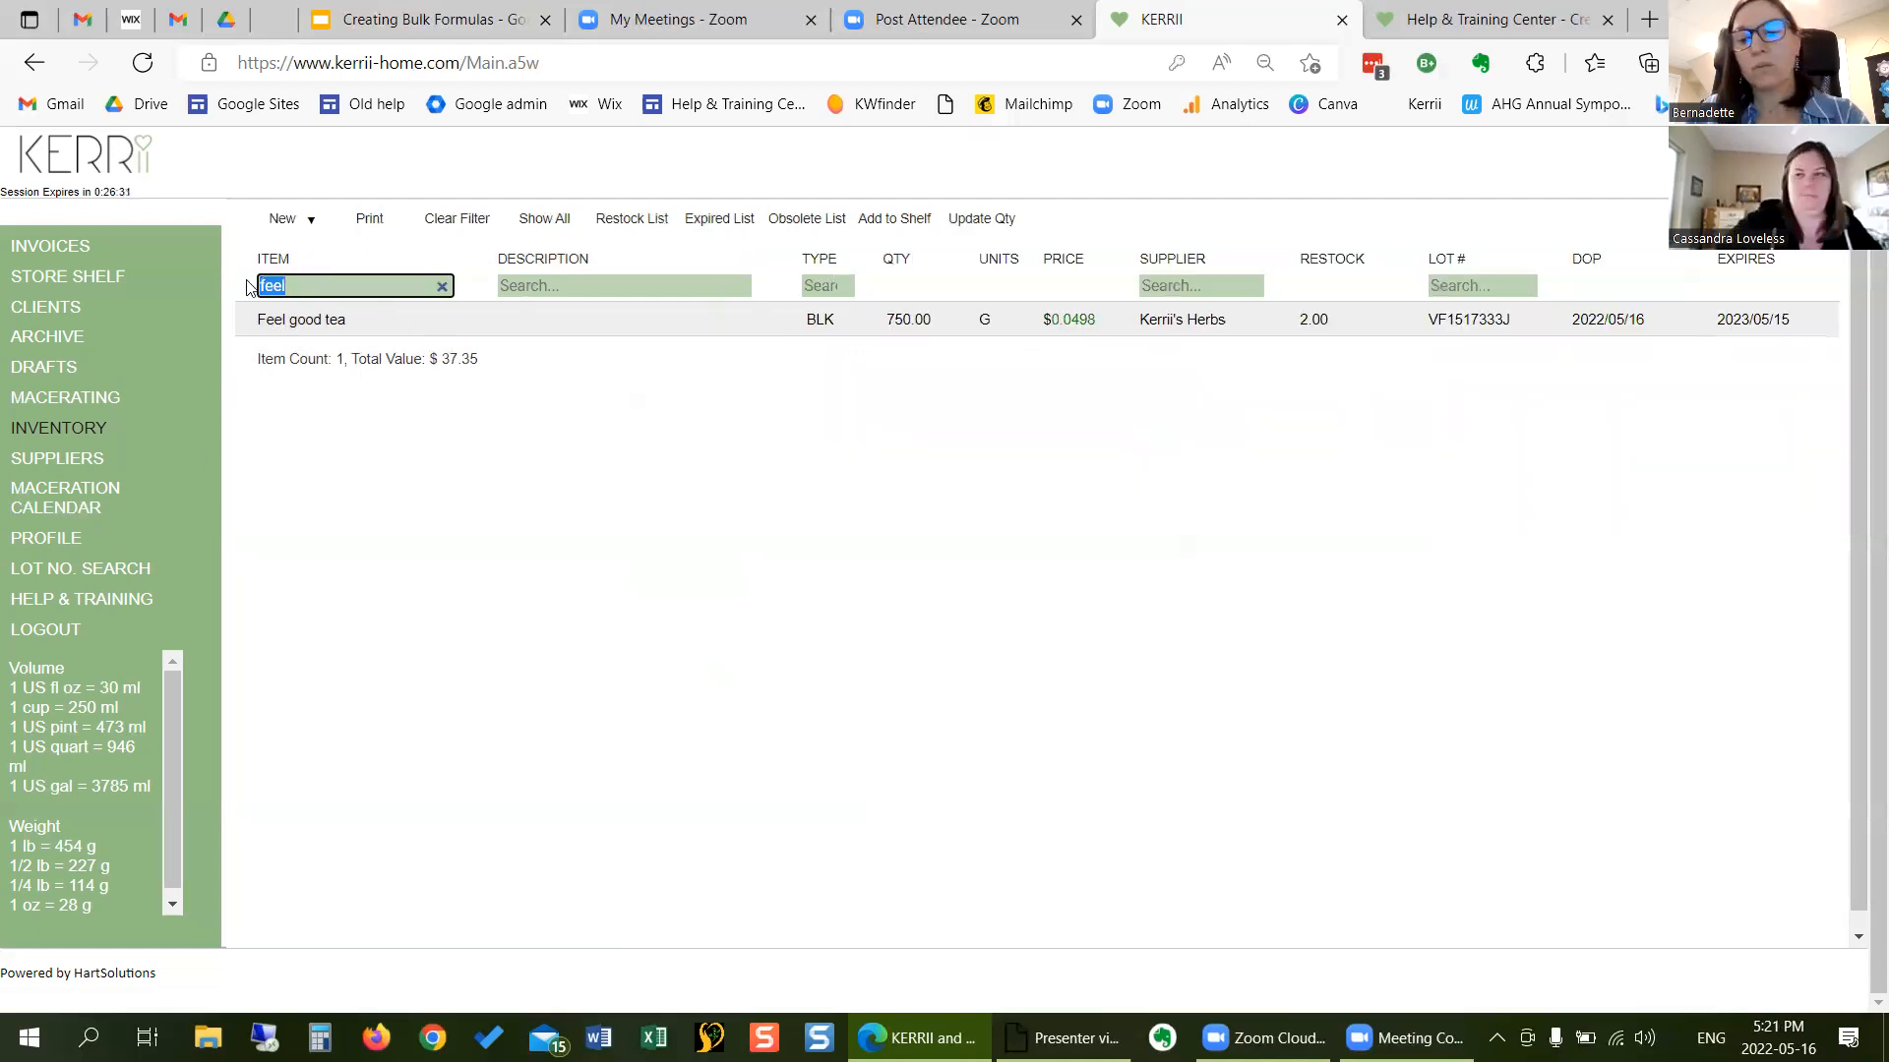
{"action": "key", "text": "BackSpace"}
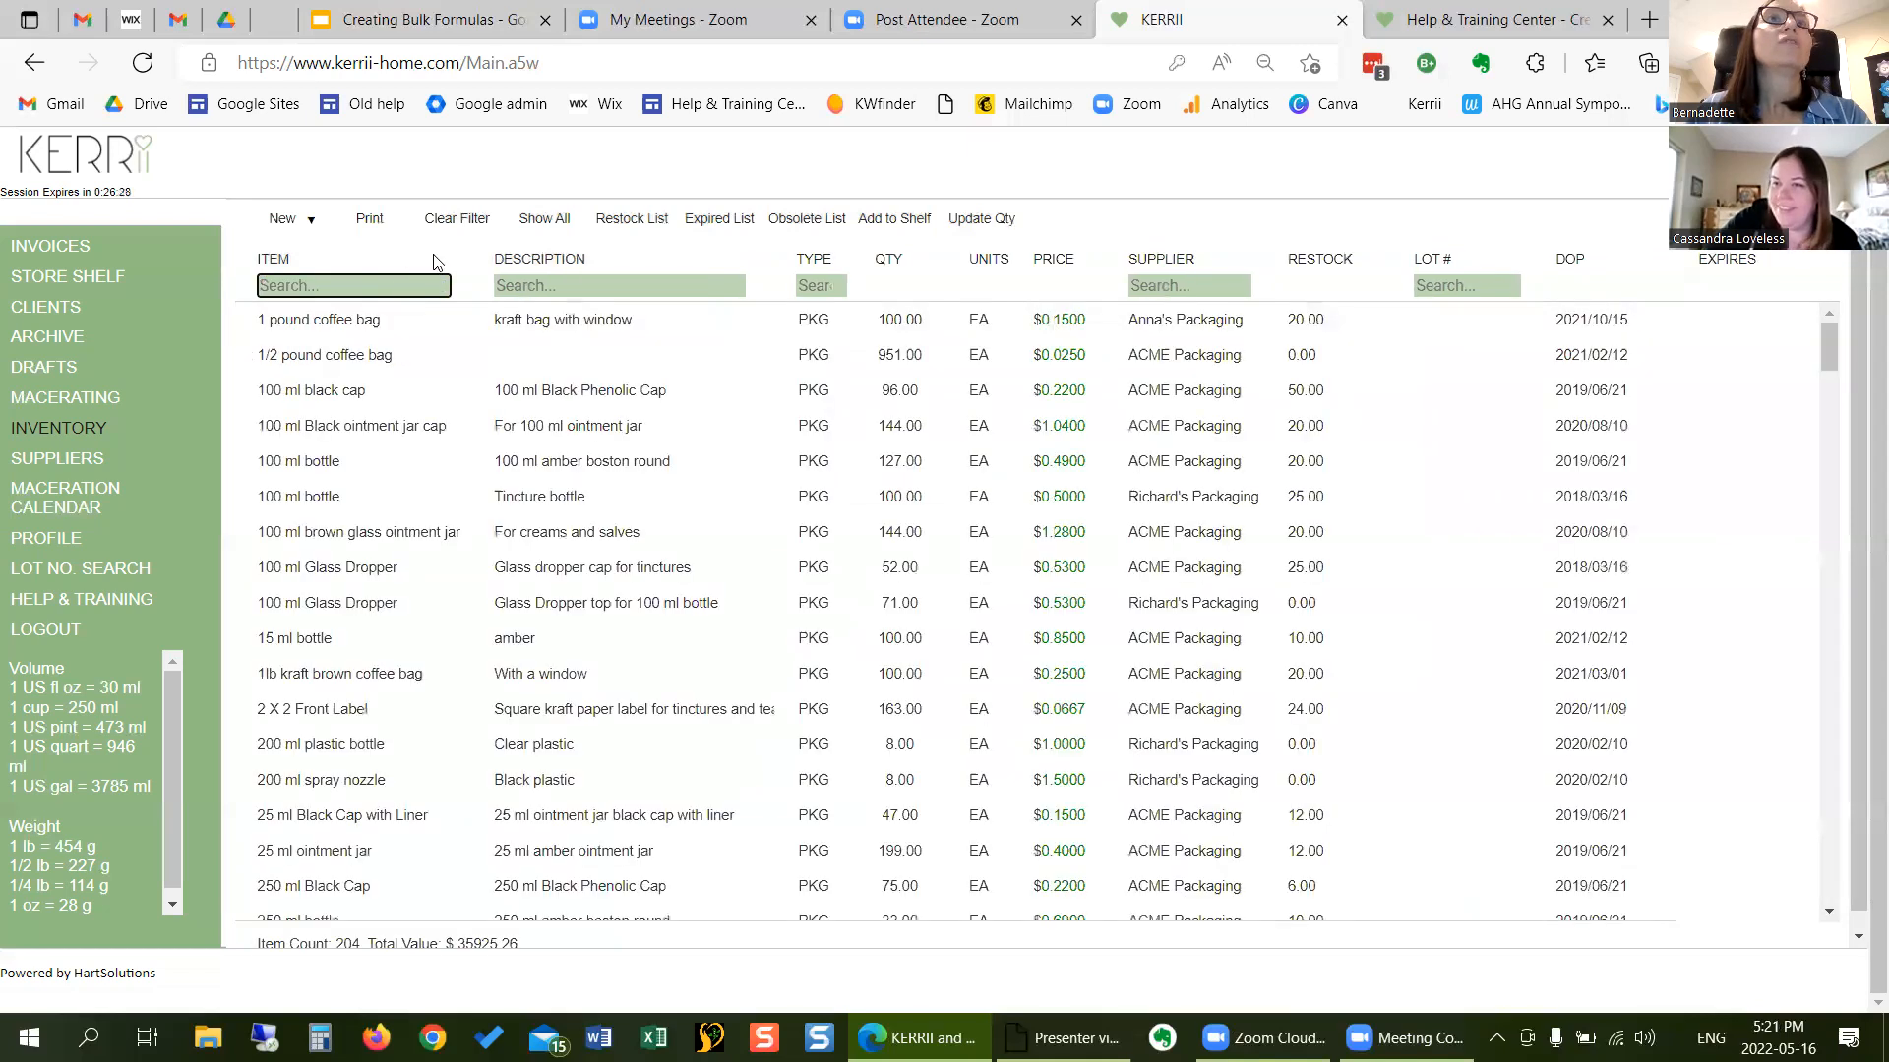
{"action": "type", "text": "Feel"}
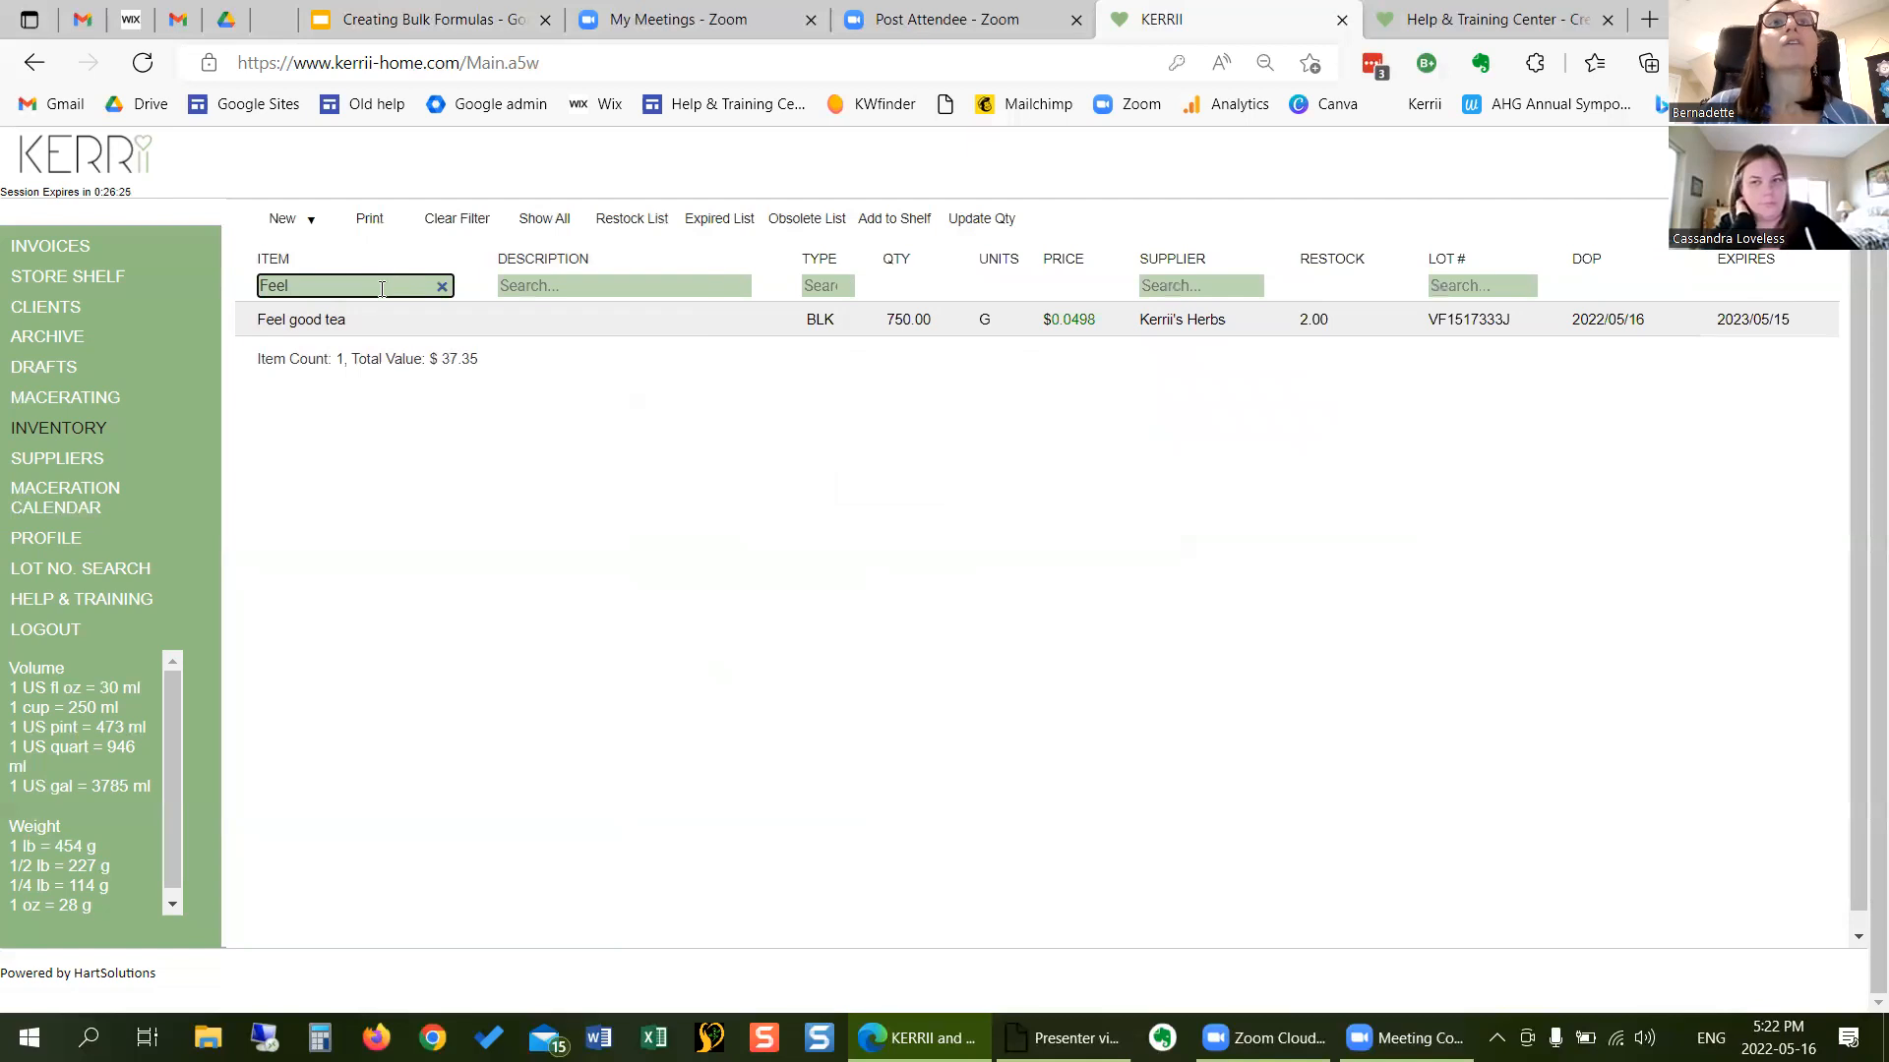
{"action": "left_click", "coordinate": [441, 286]}
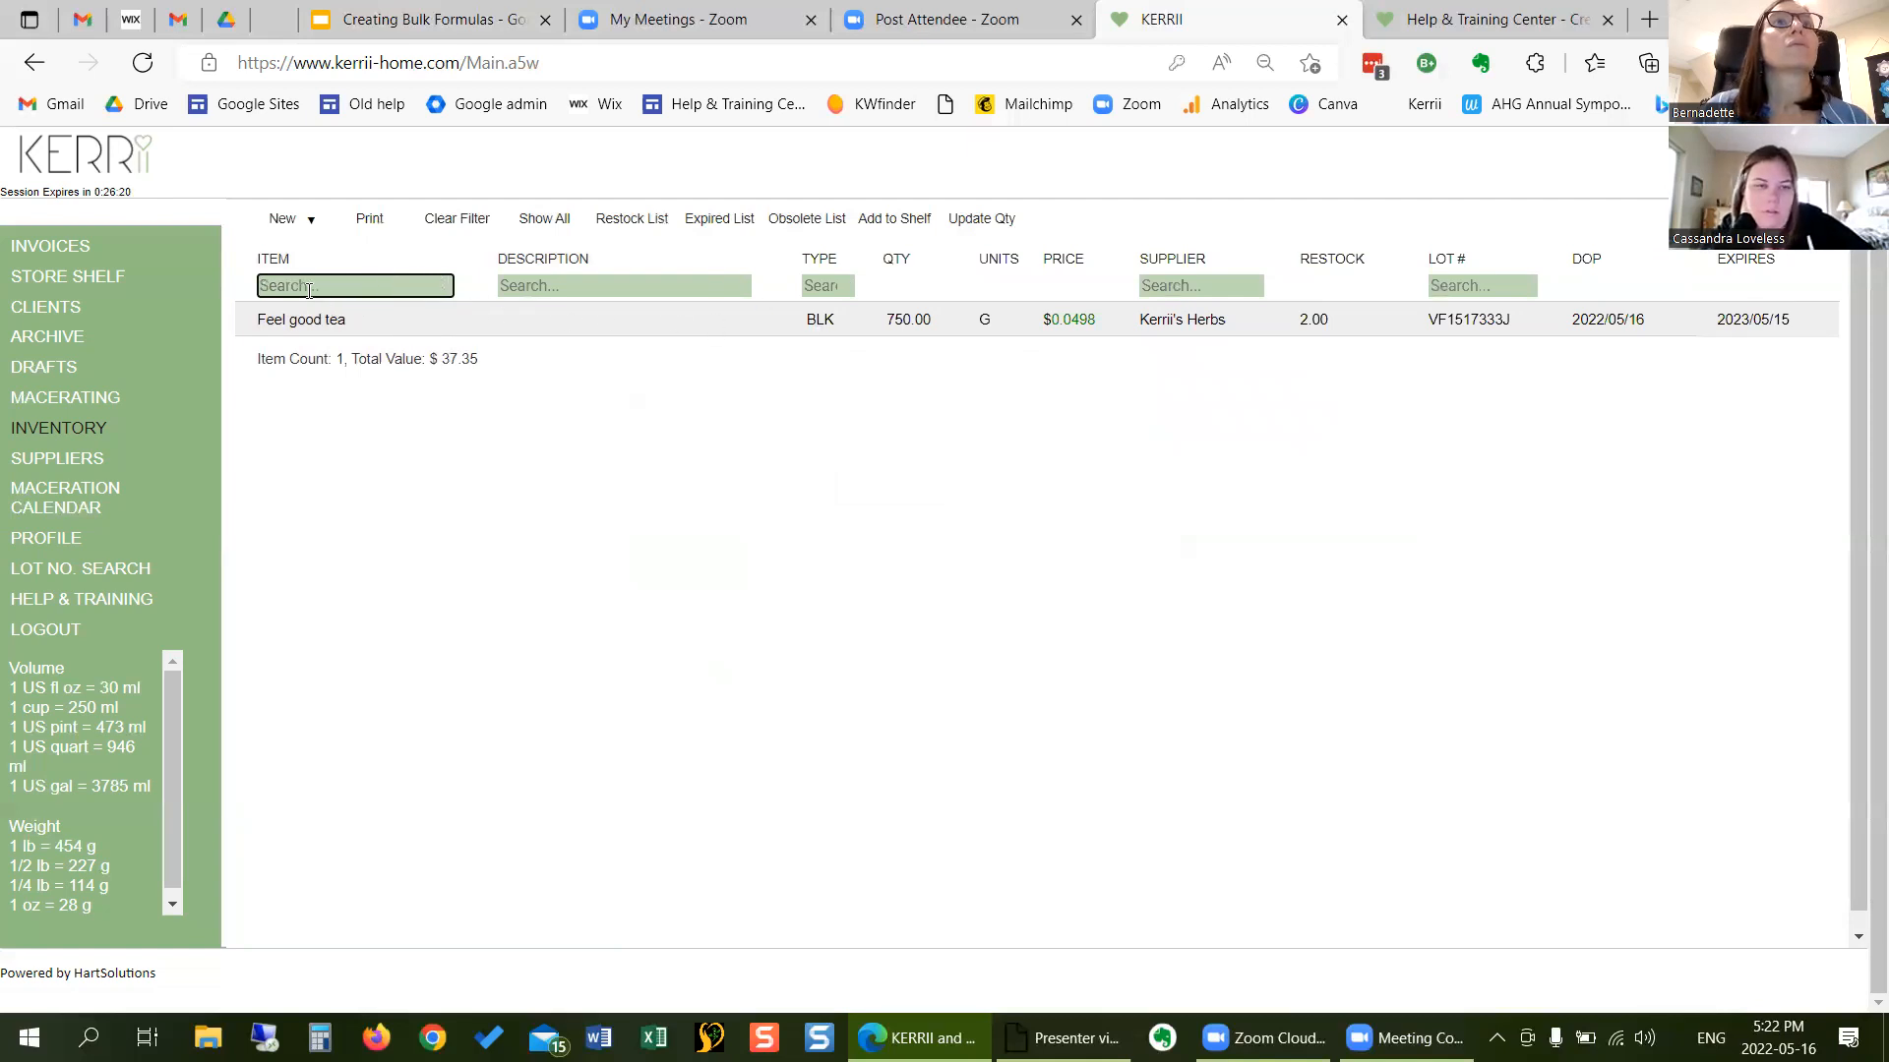
{"action": "left_click", "coordinate": [445, 220]}
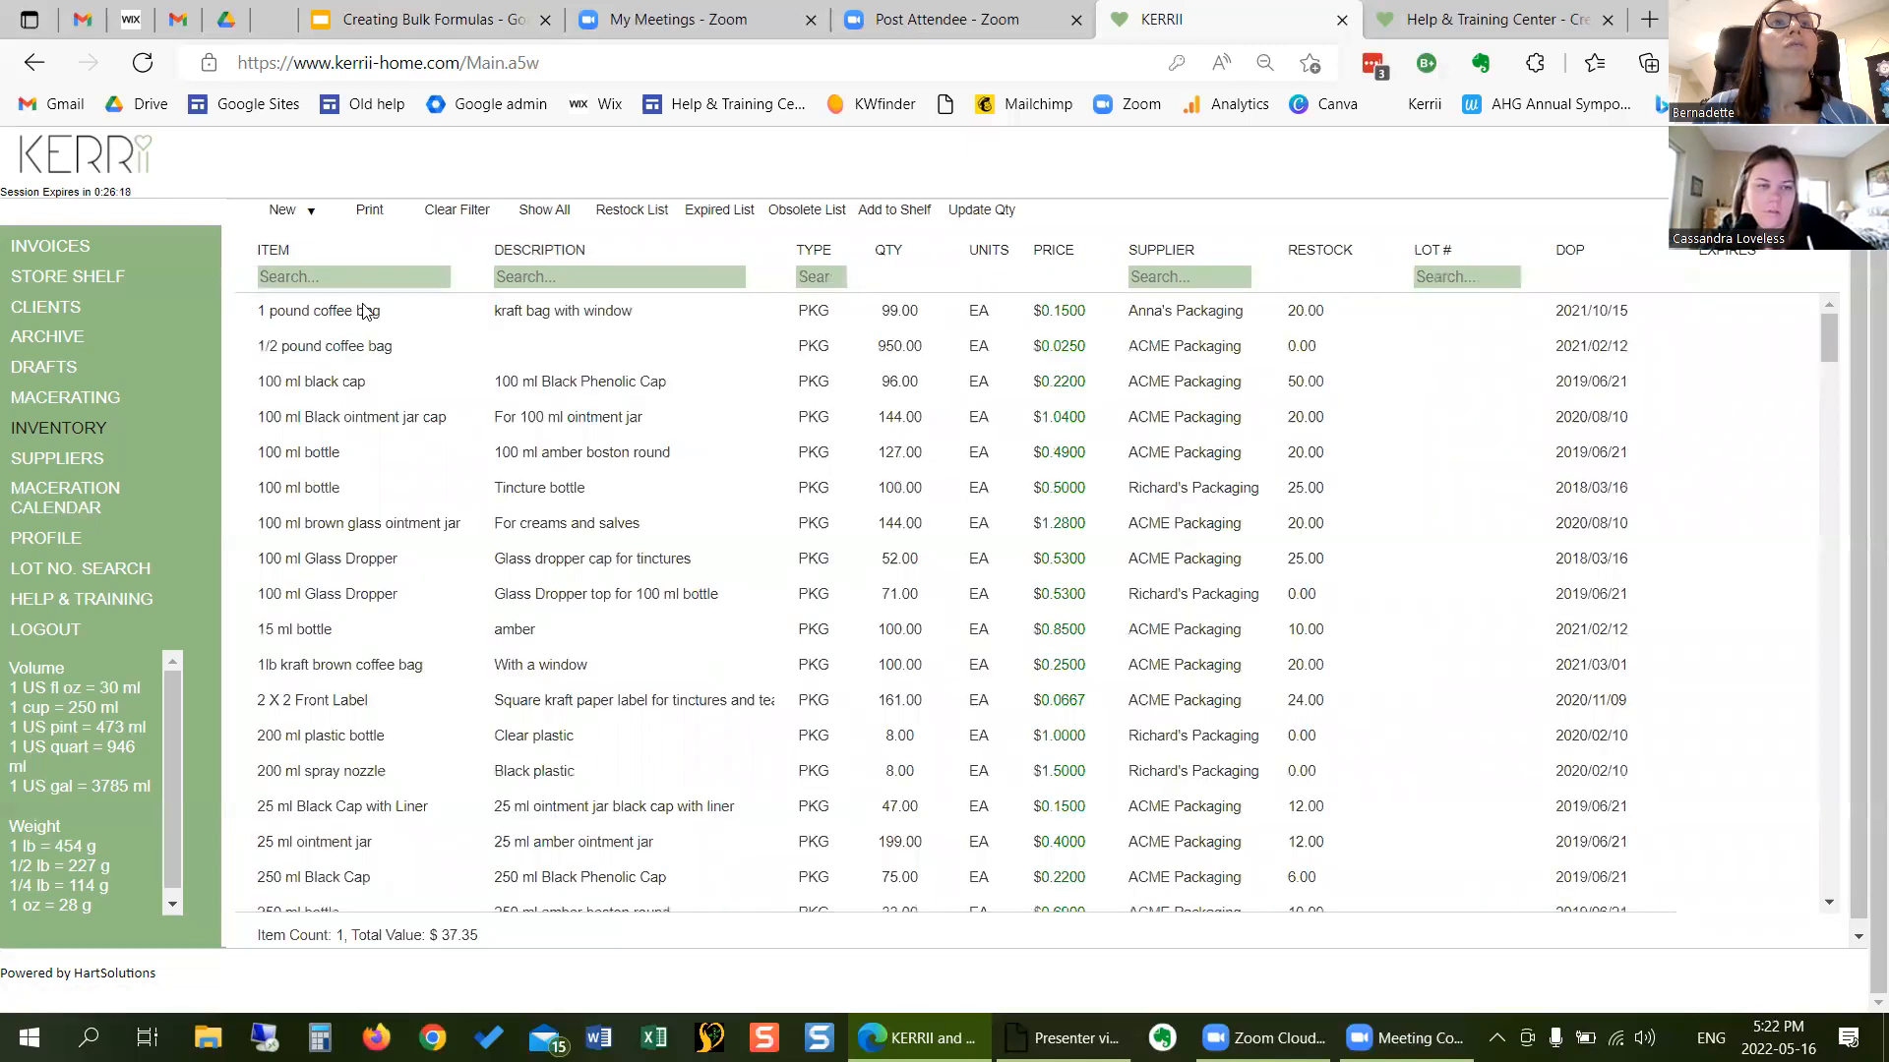
{"action": "scroll", "coordinate": [336, 359], "scroll_direction": "down", "scroll_amount": 5}
{"action": "scroll", "coordinate": [335, 359], "scroll_direction": "down", "scroll_amount": 10}
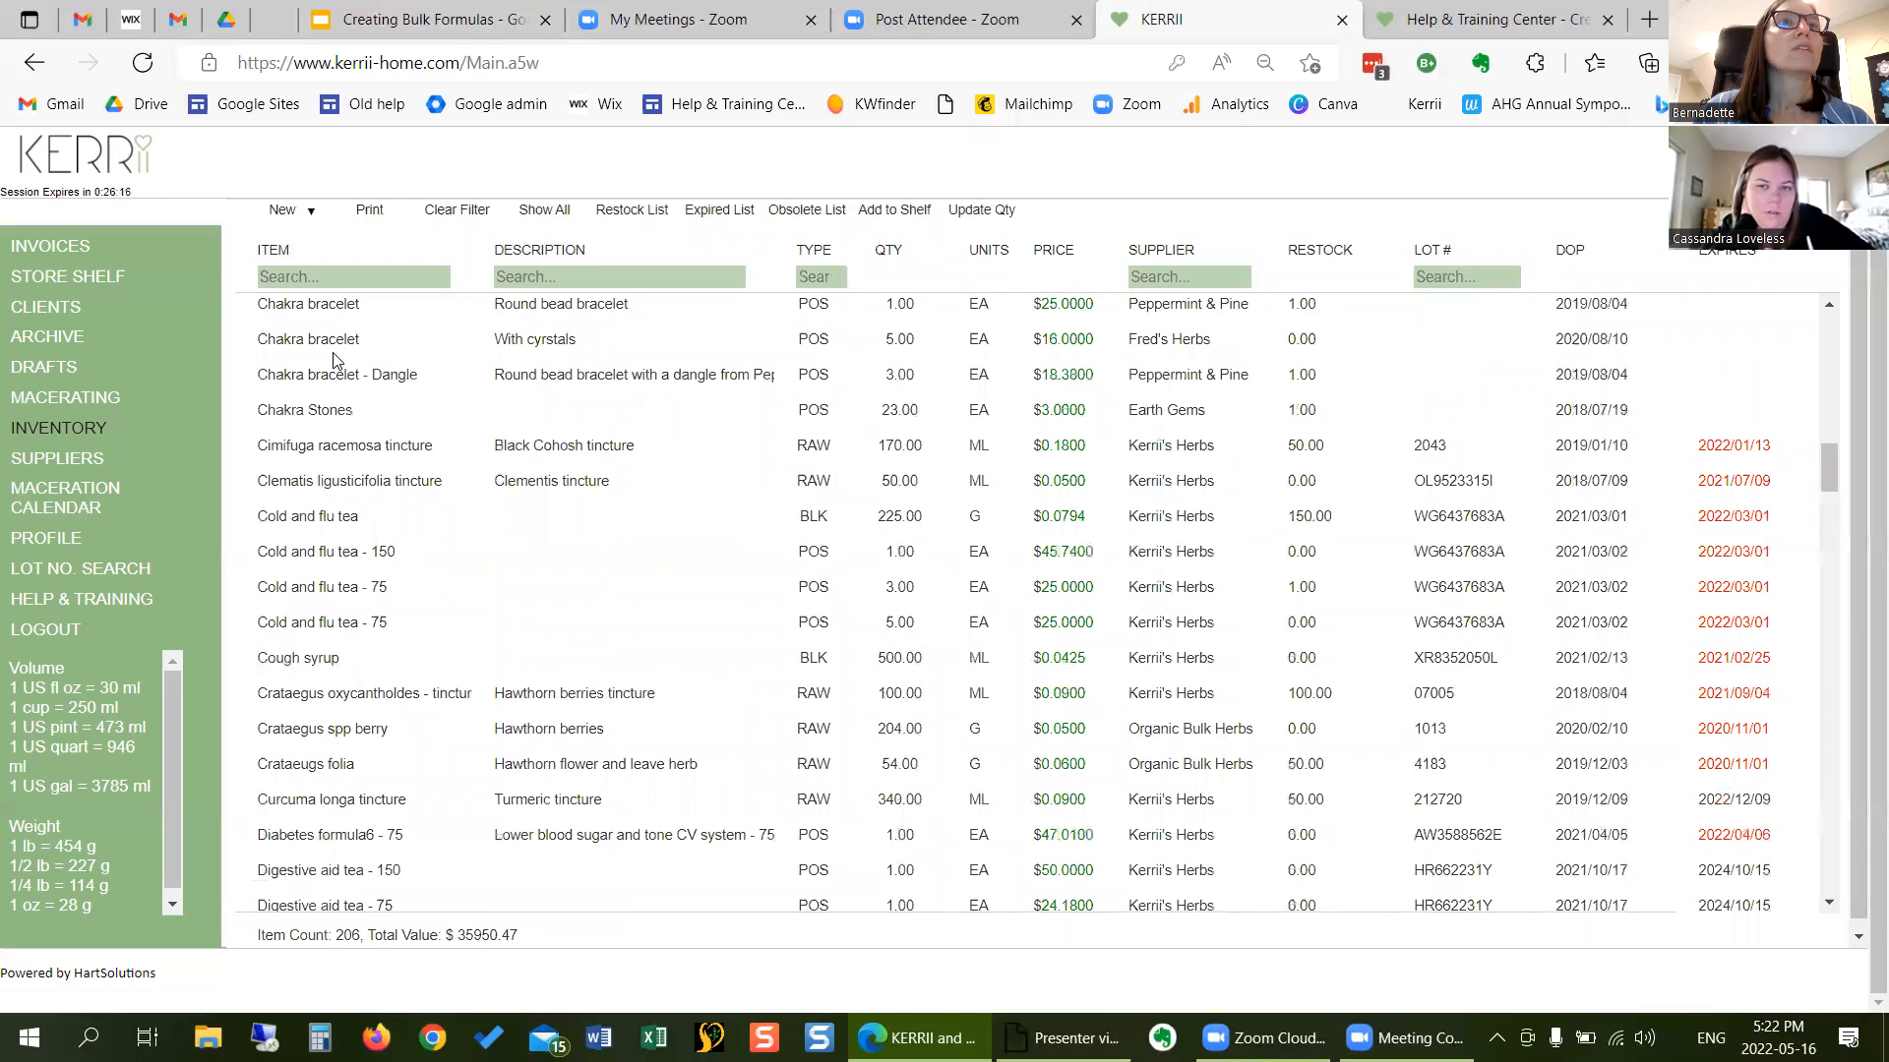
{"action": "scroll", "coordinate": [332, 355], "scroll_direction": "down", "scroll_amount": 10}
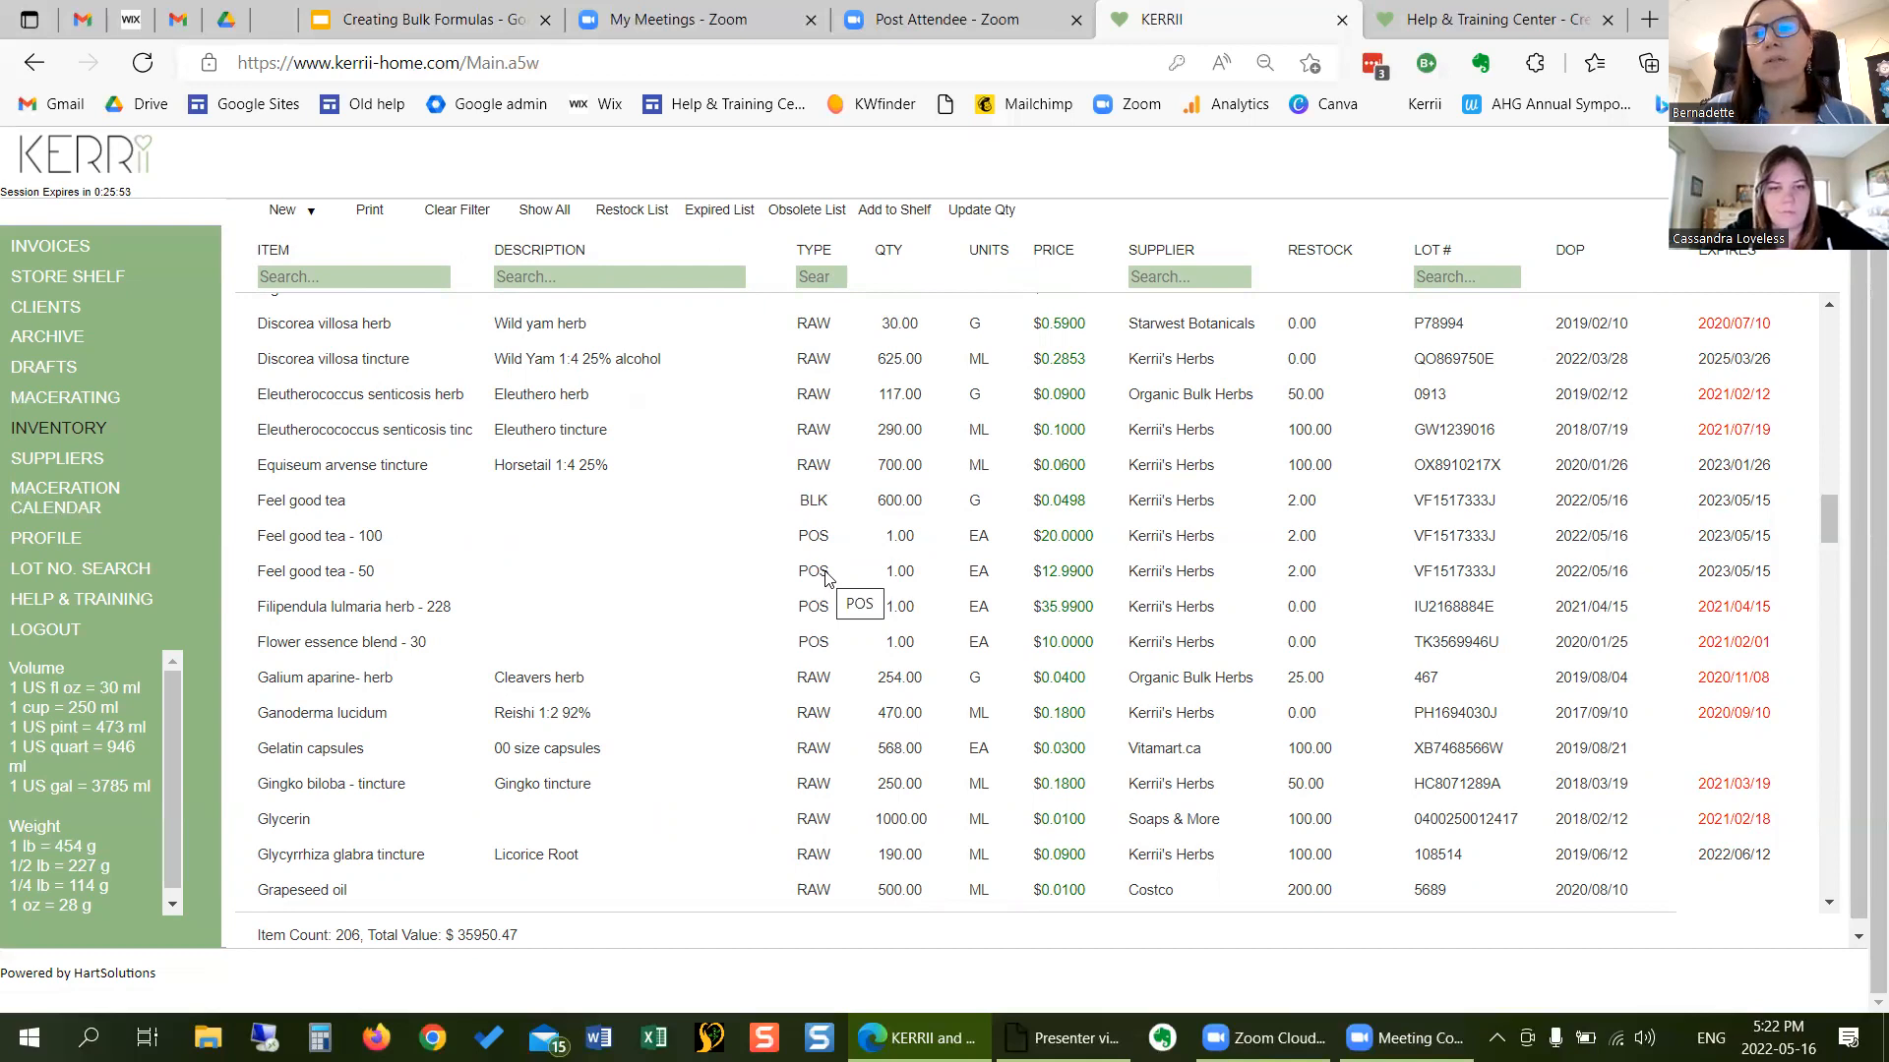
- View the store shelf and check the Feel Good Tea 100 gm and 50 gm items
{"action": "left_click", "coordinate": [112, 276]}
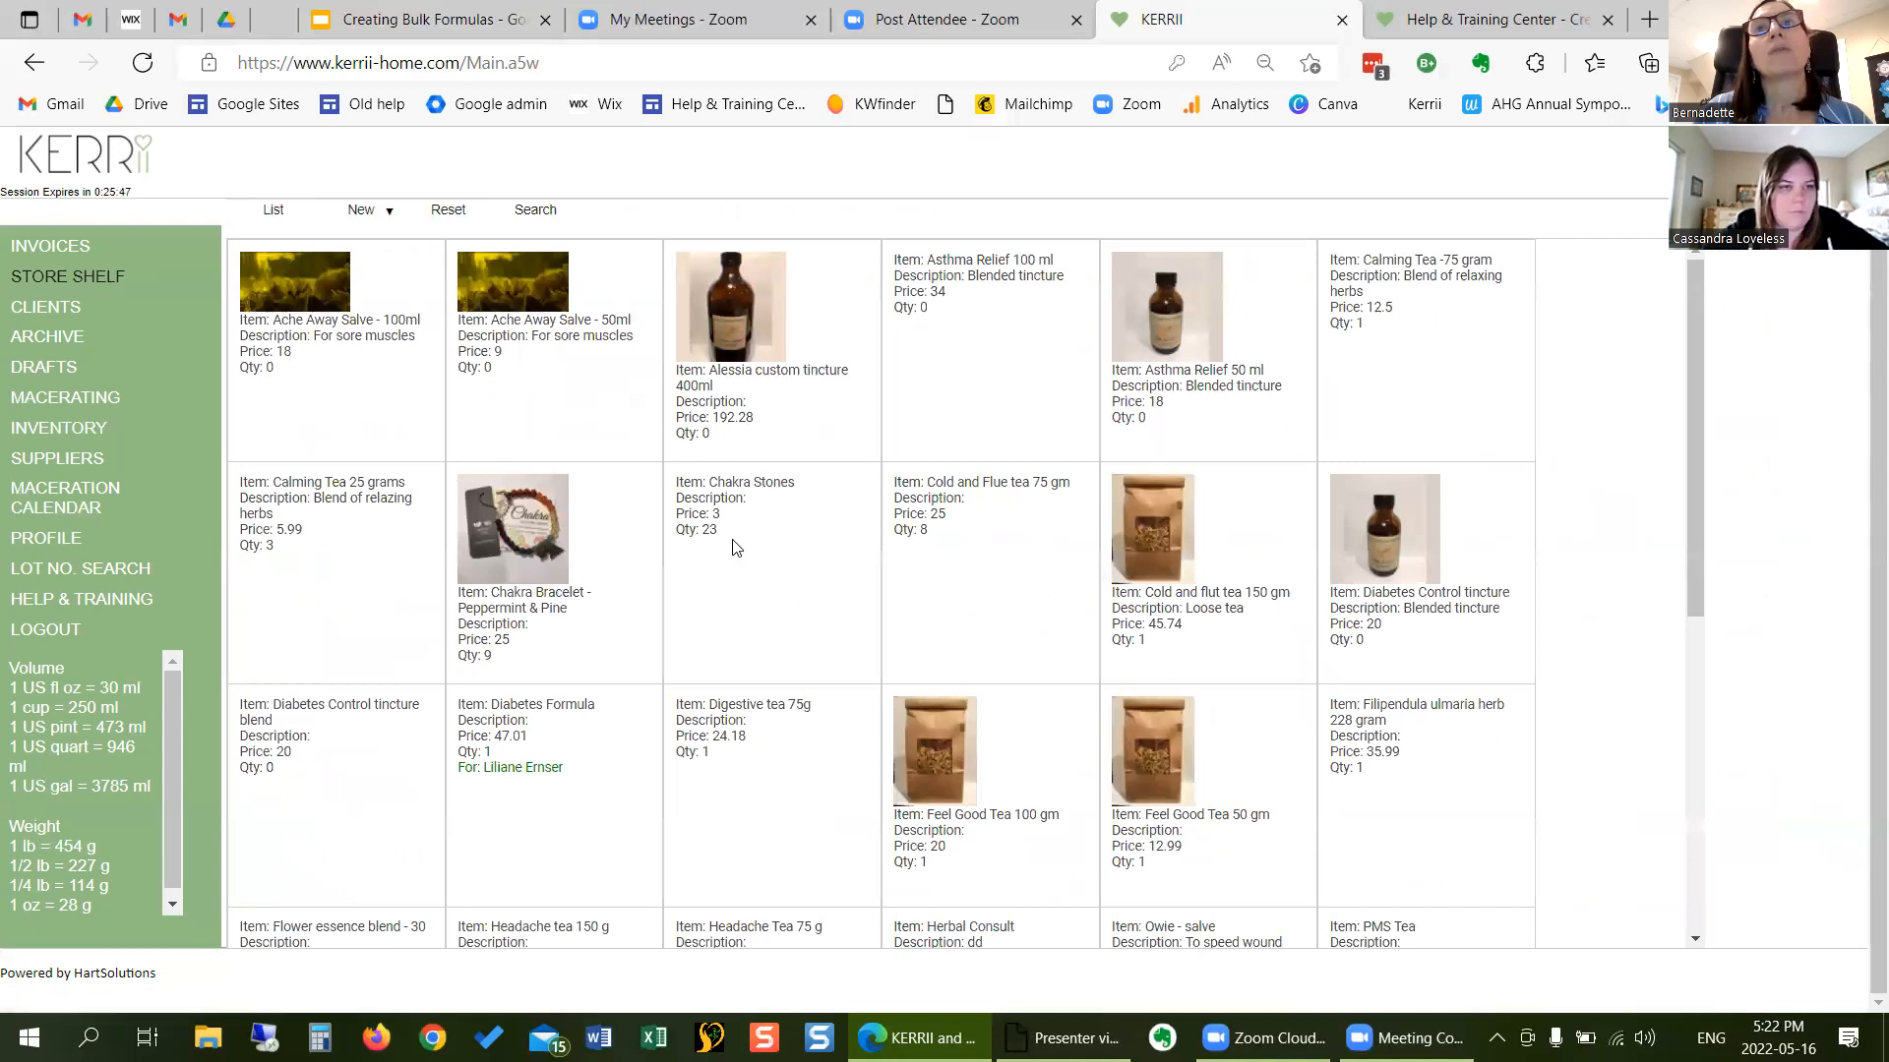
{"action": "scroll", "coordinate": [733, 548], "scroll_direction": "down", "scroll_amount": 4}
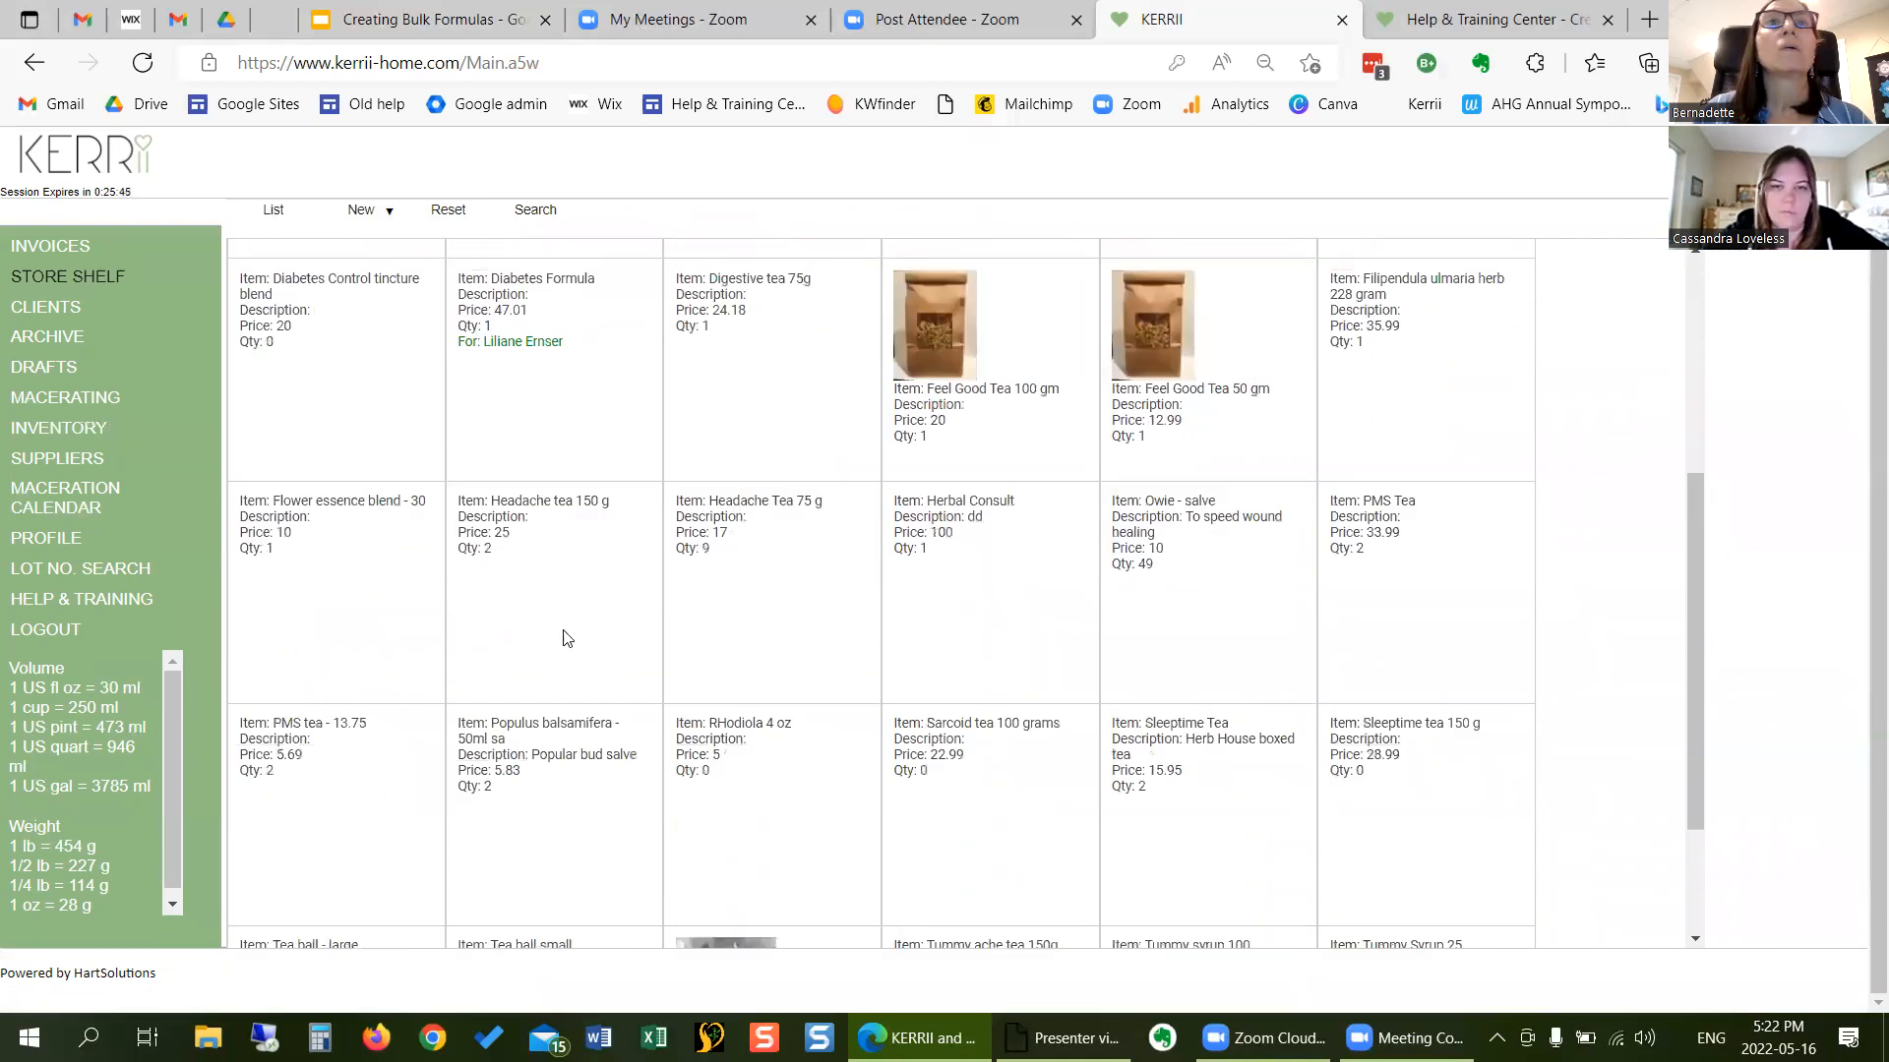
{"action": "scroll", "coordinate": [354, 640], "scroll_direction": "up", "scroll_amount": 1}
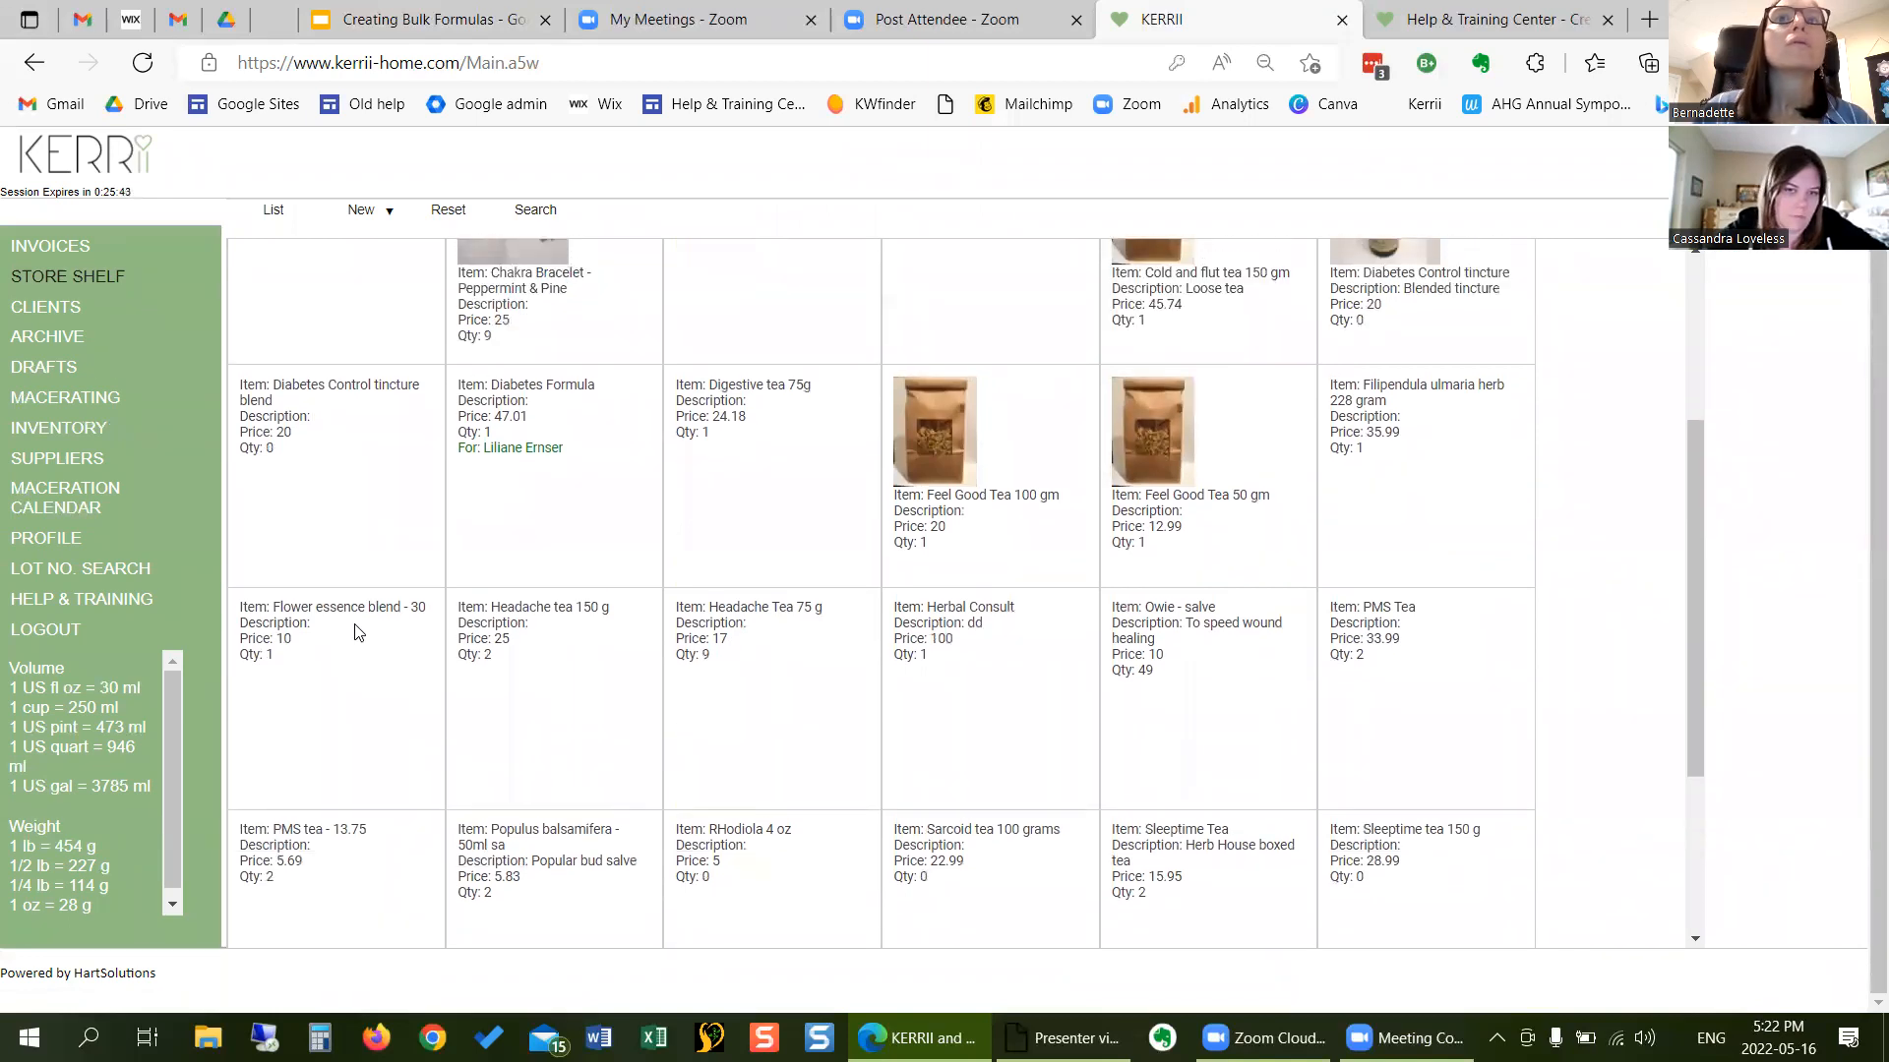
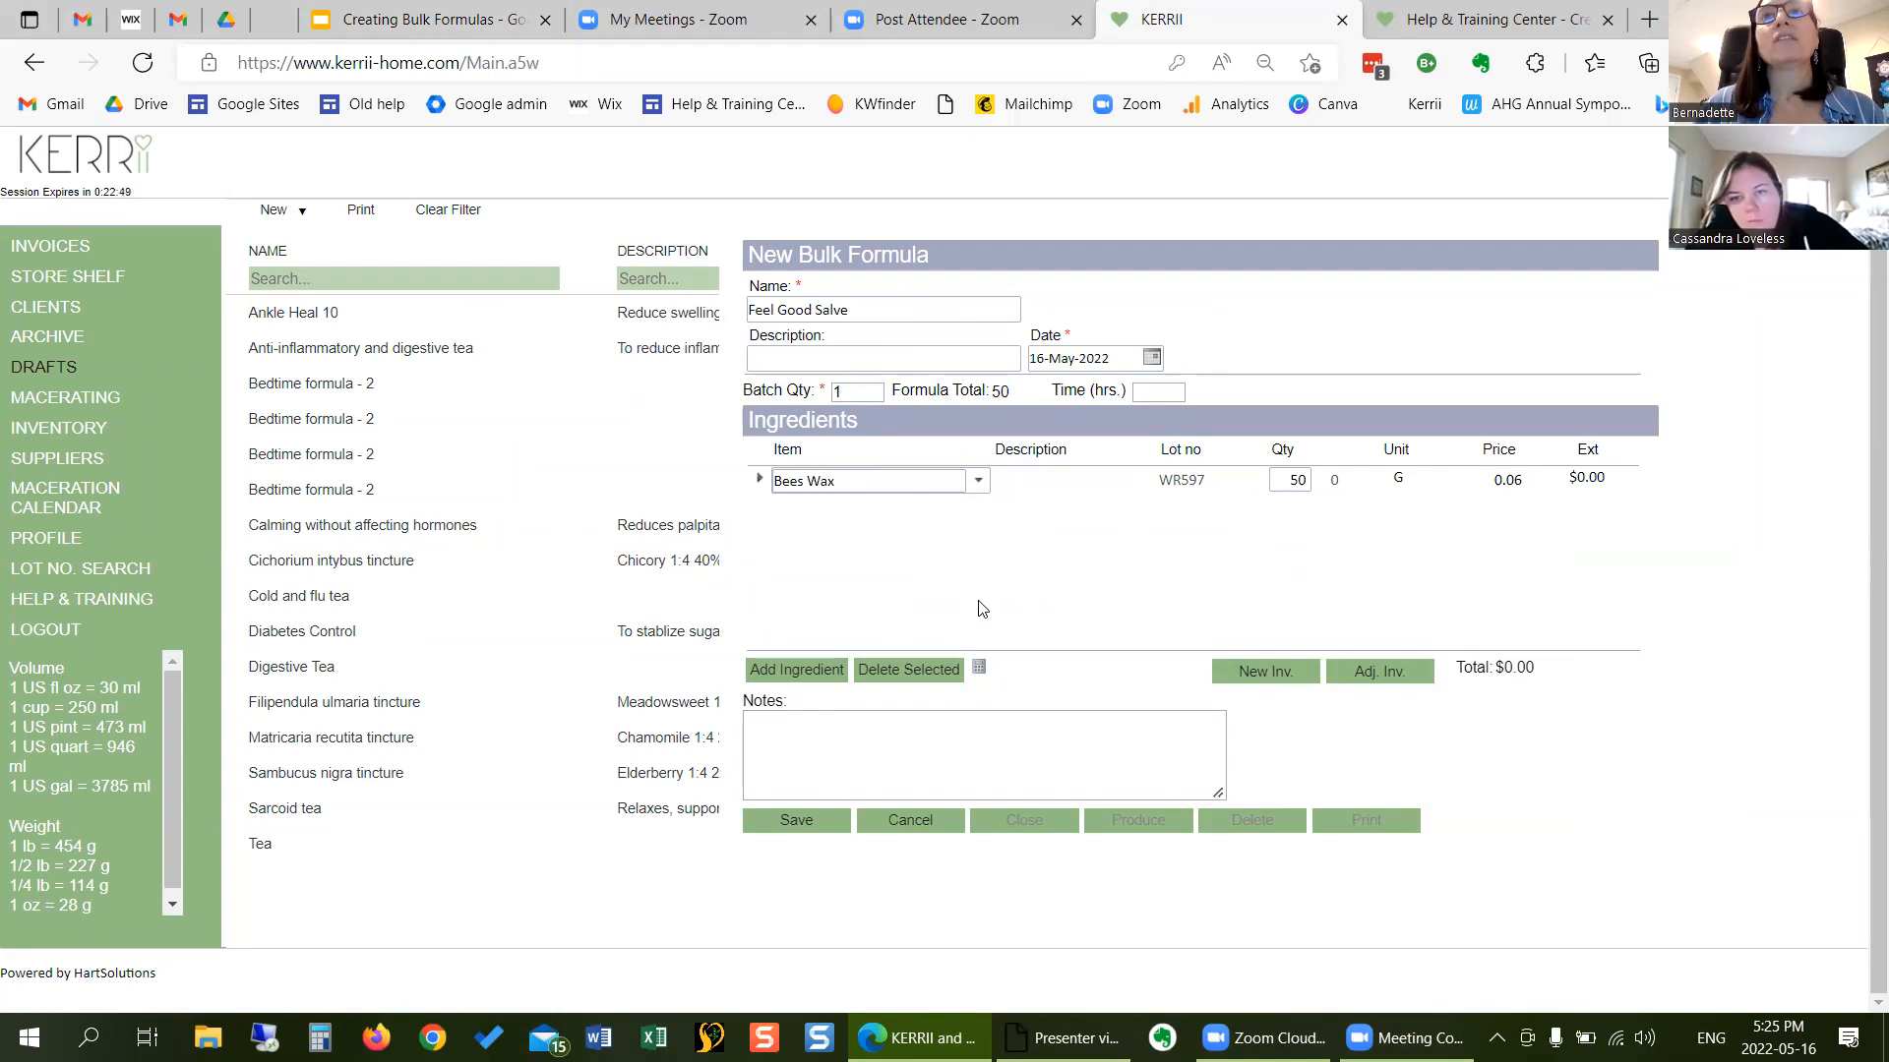
- Add 150 ml of Hypericum perforatum infused oil as the second ingredient of Feel Good Salve
{"action": "left_click", "coordinate": [797, 672]}
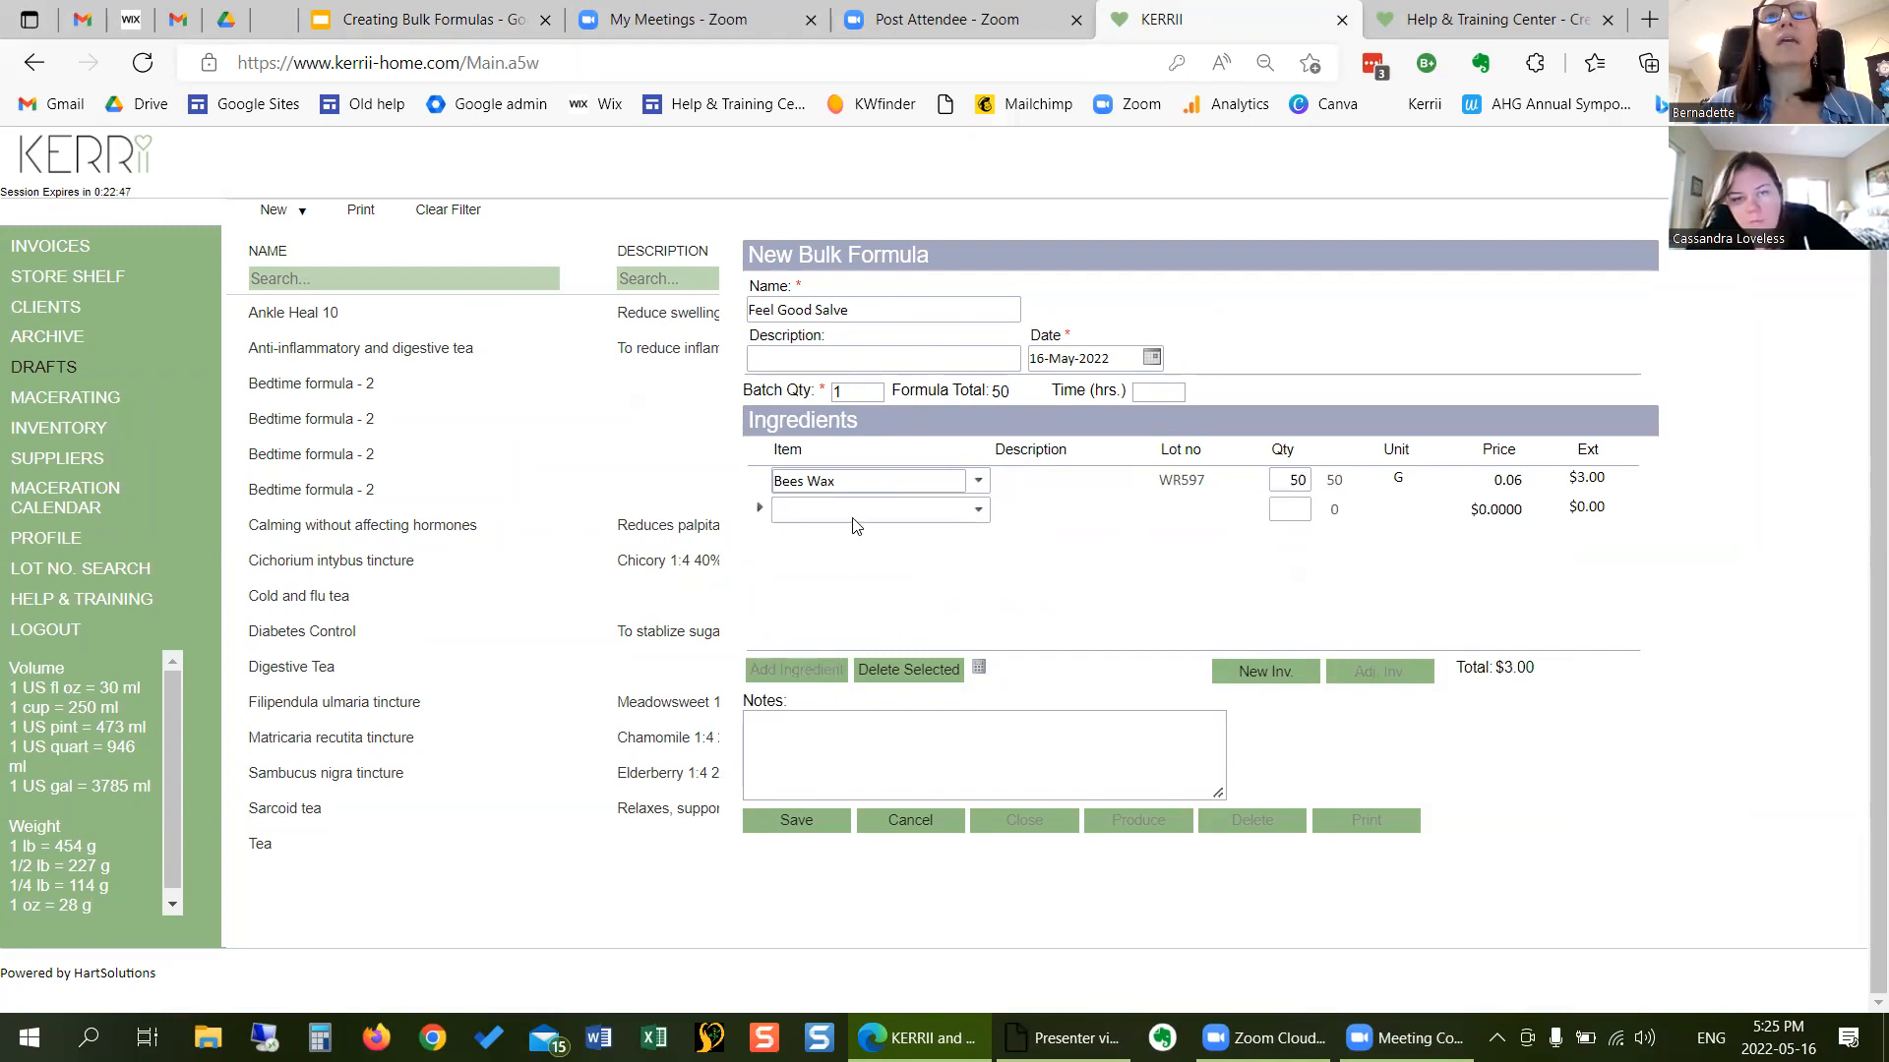
{"action": "left_click", "coordinate": [979, 508]}
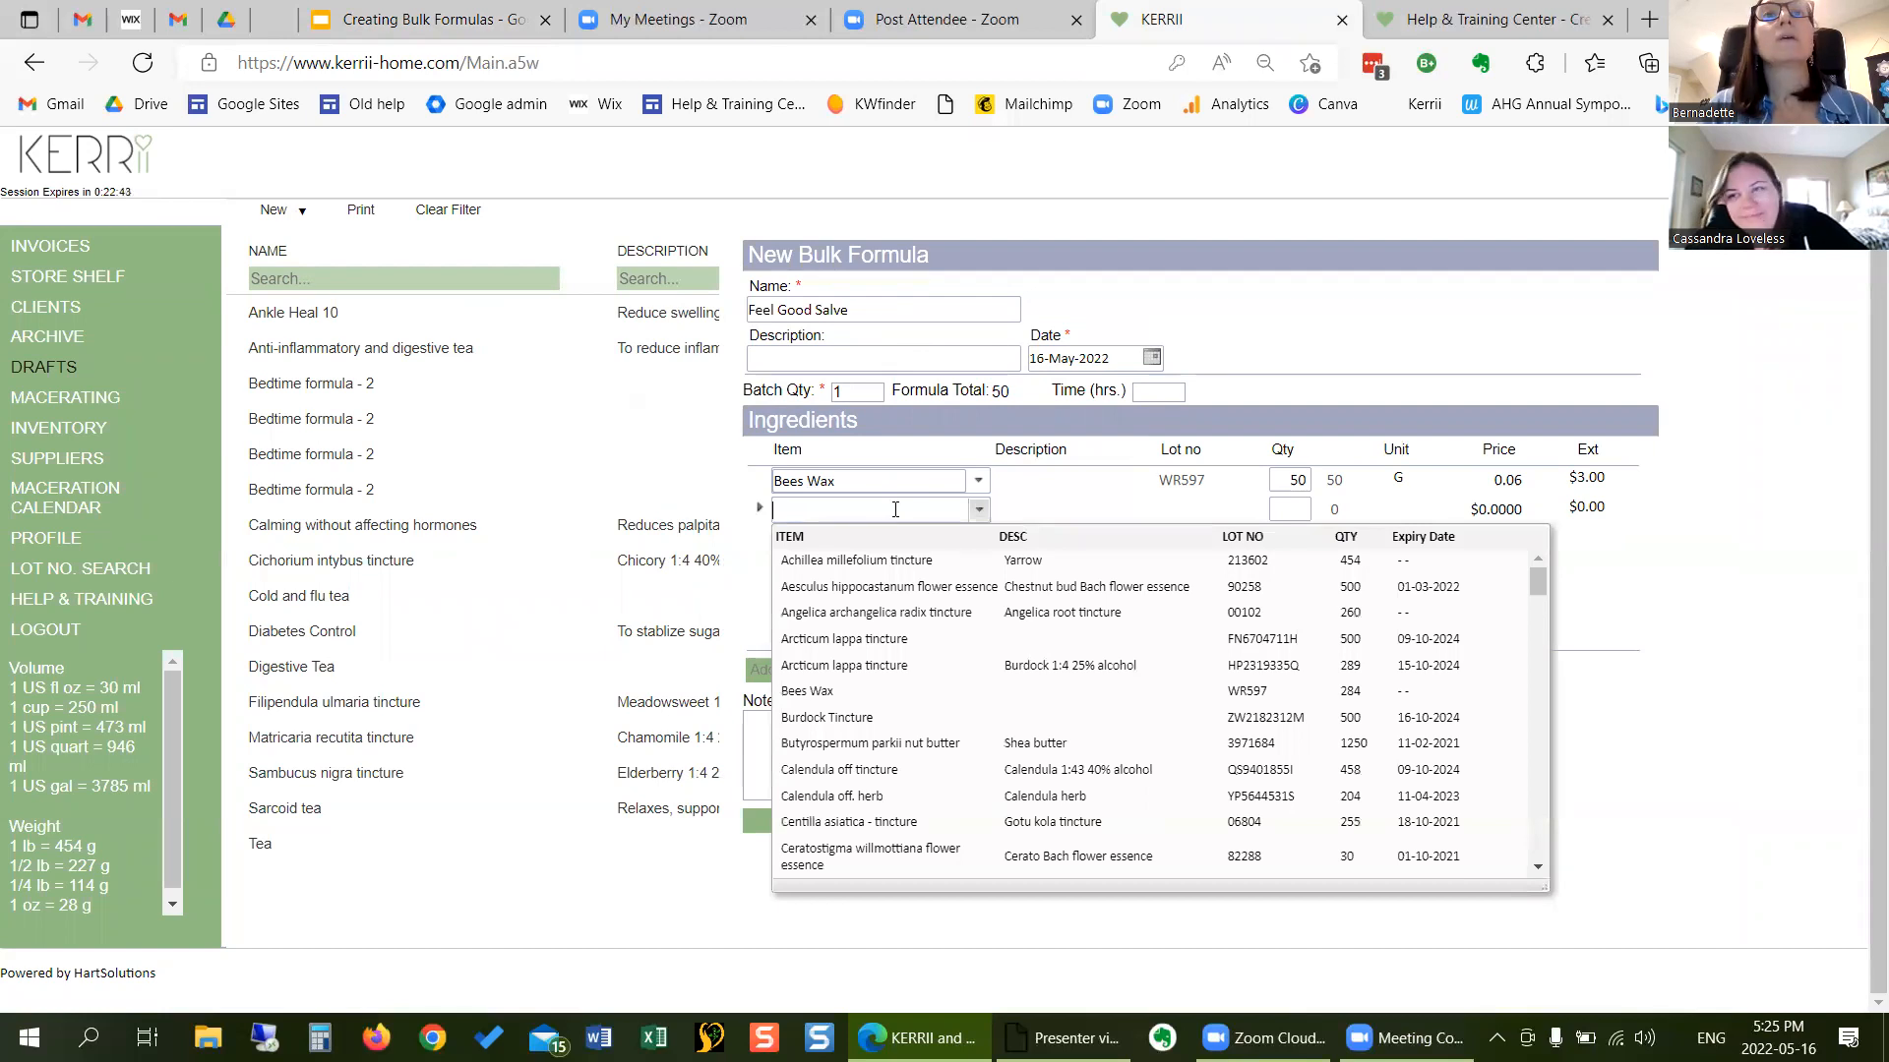
{"action": "type", "text": "hy"}
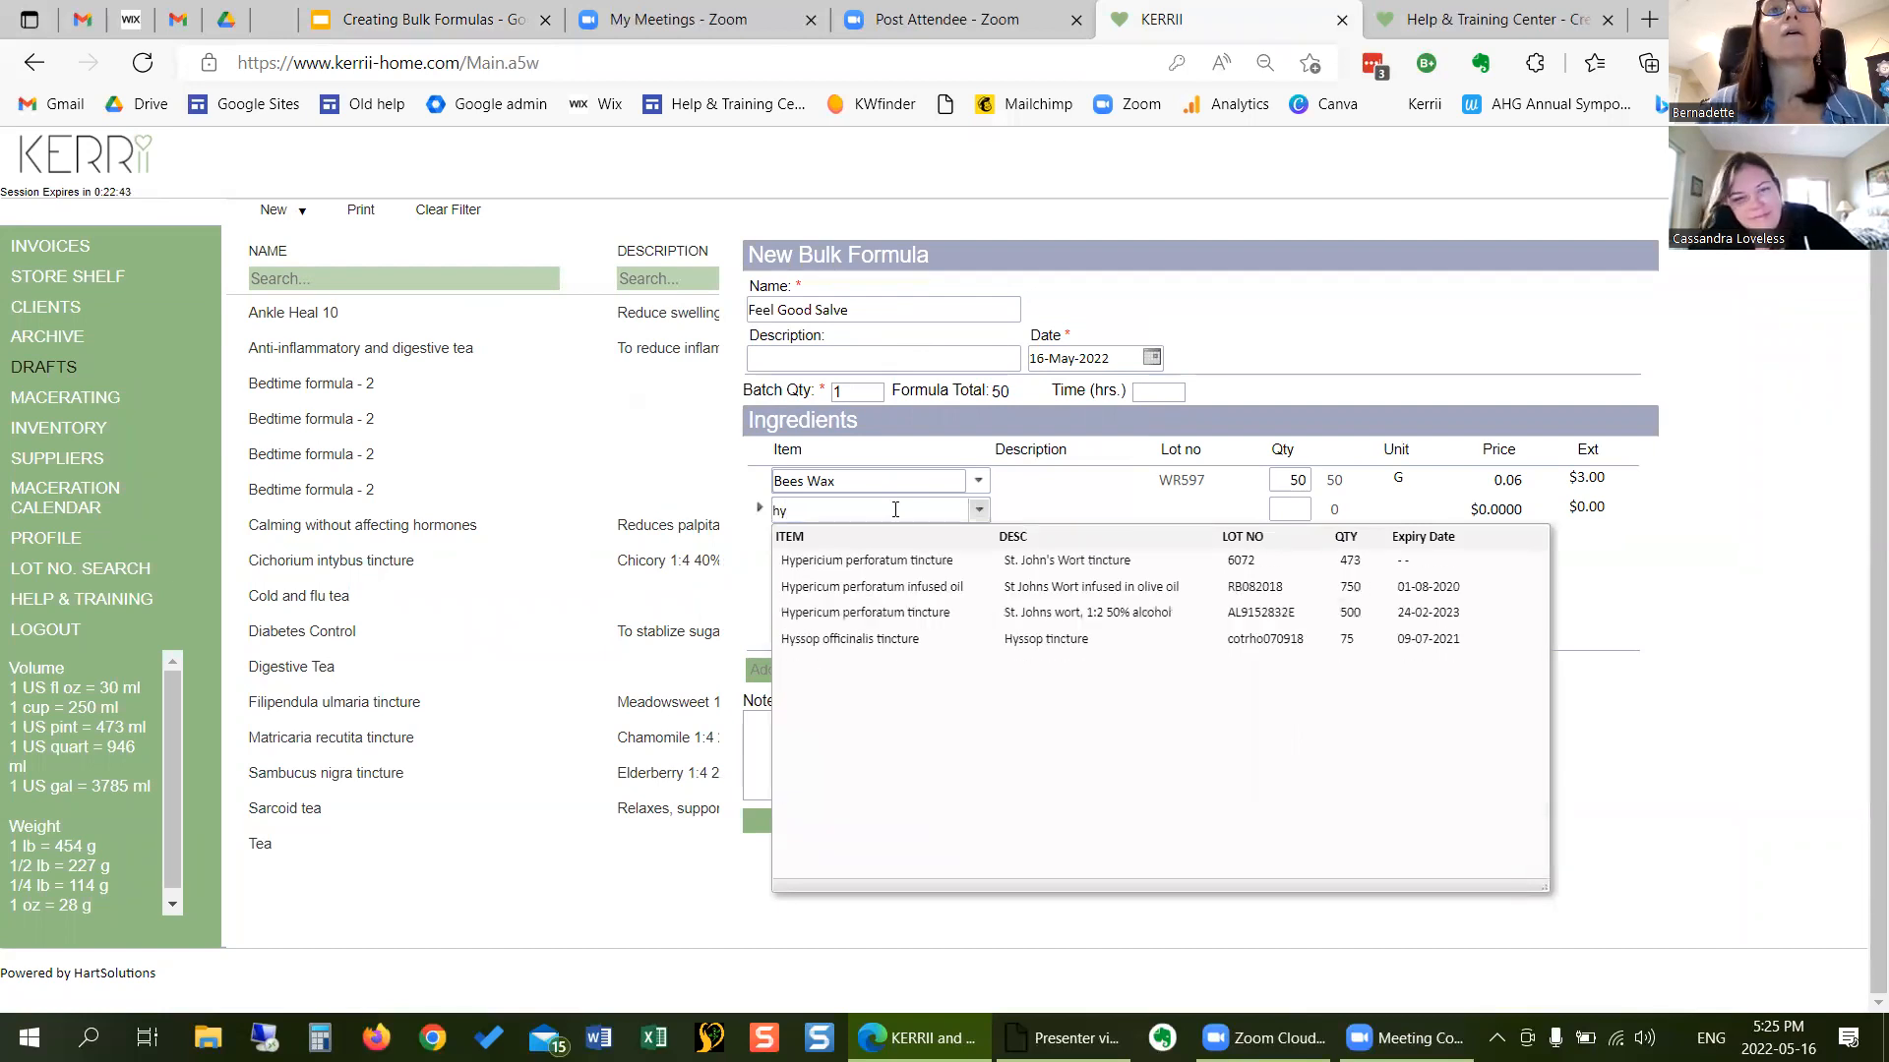
{"action": "left_click", "coordinate": [866, 587]}
{"action": "left_click", "coordinate": [1297, 510]}
{"action": "type", "text": "150"}
{"action": "left_click", "coordinate": [940, 606]}
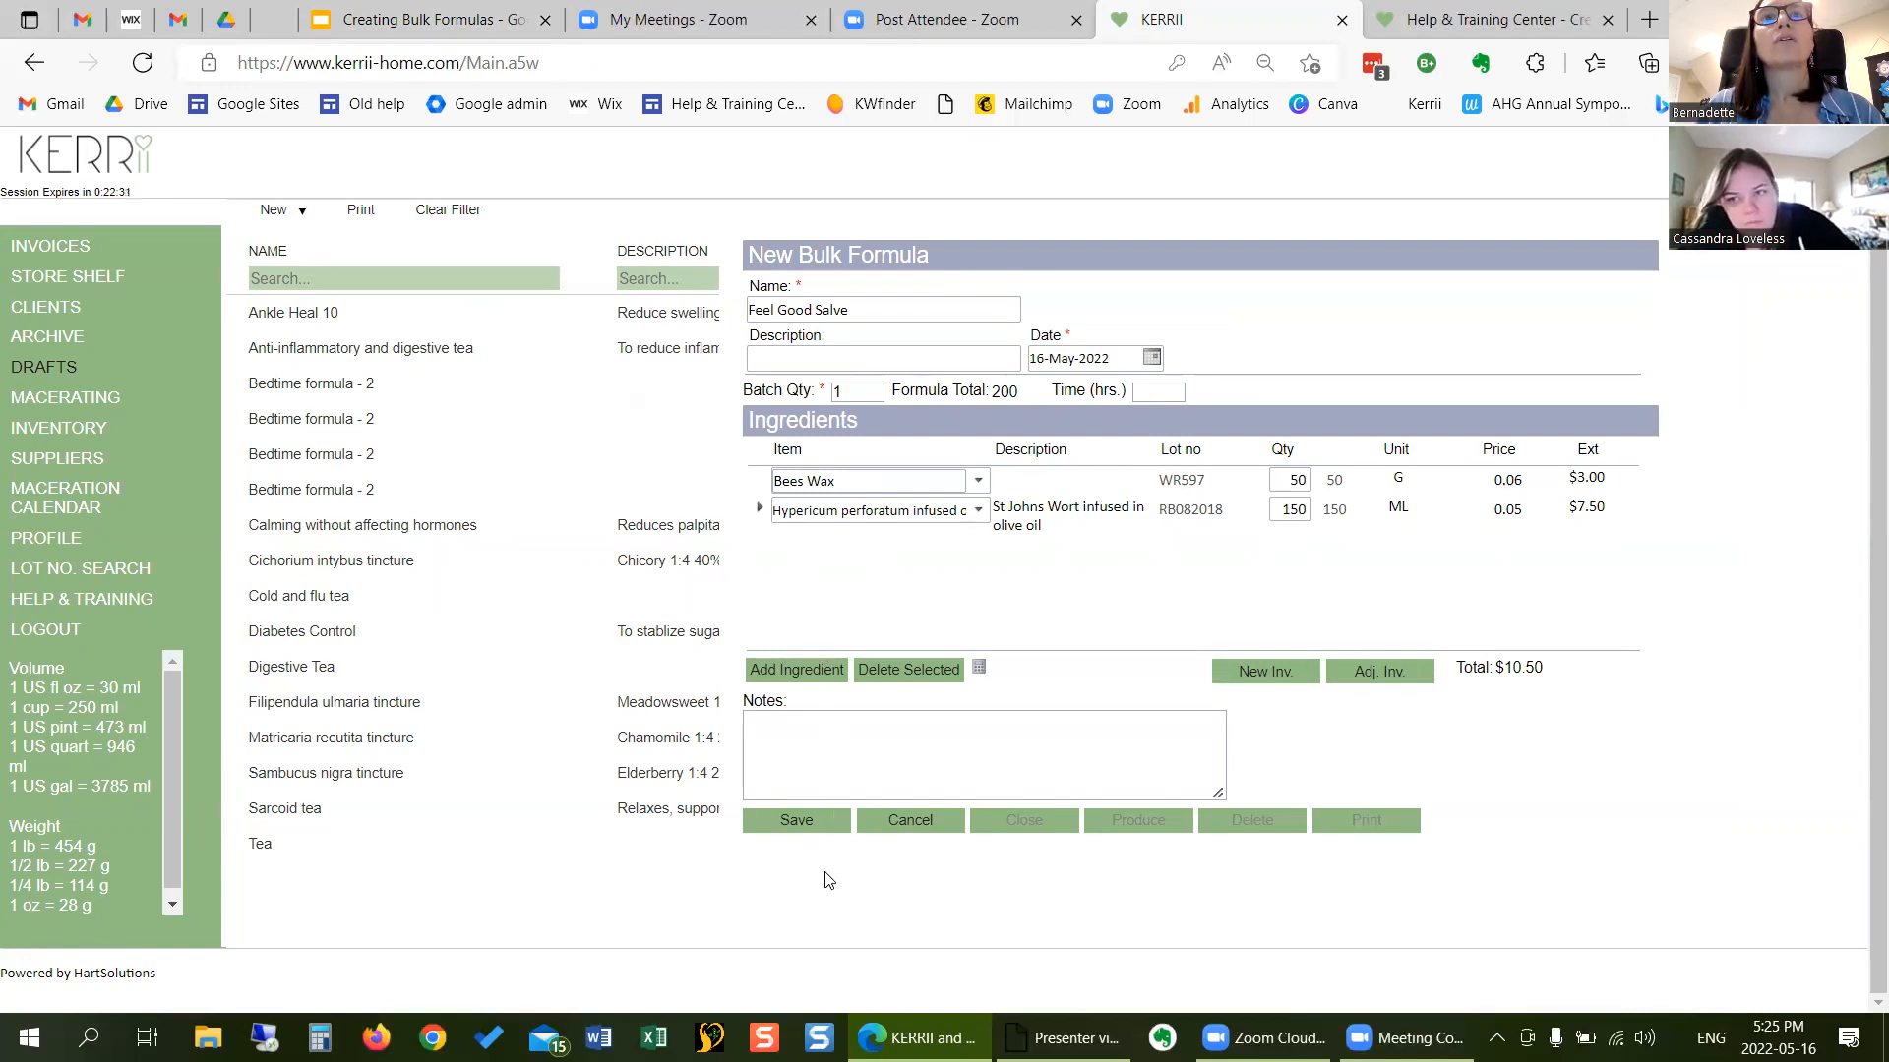
- Save the Feel Good Salve formula and start producing it, agreeing to remove its ingredients from inventory
{"action": "left_click", "coordinate": [794, 821]}
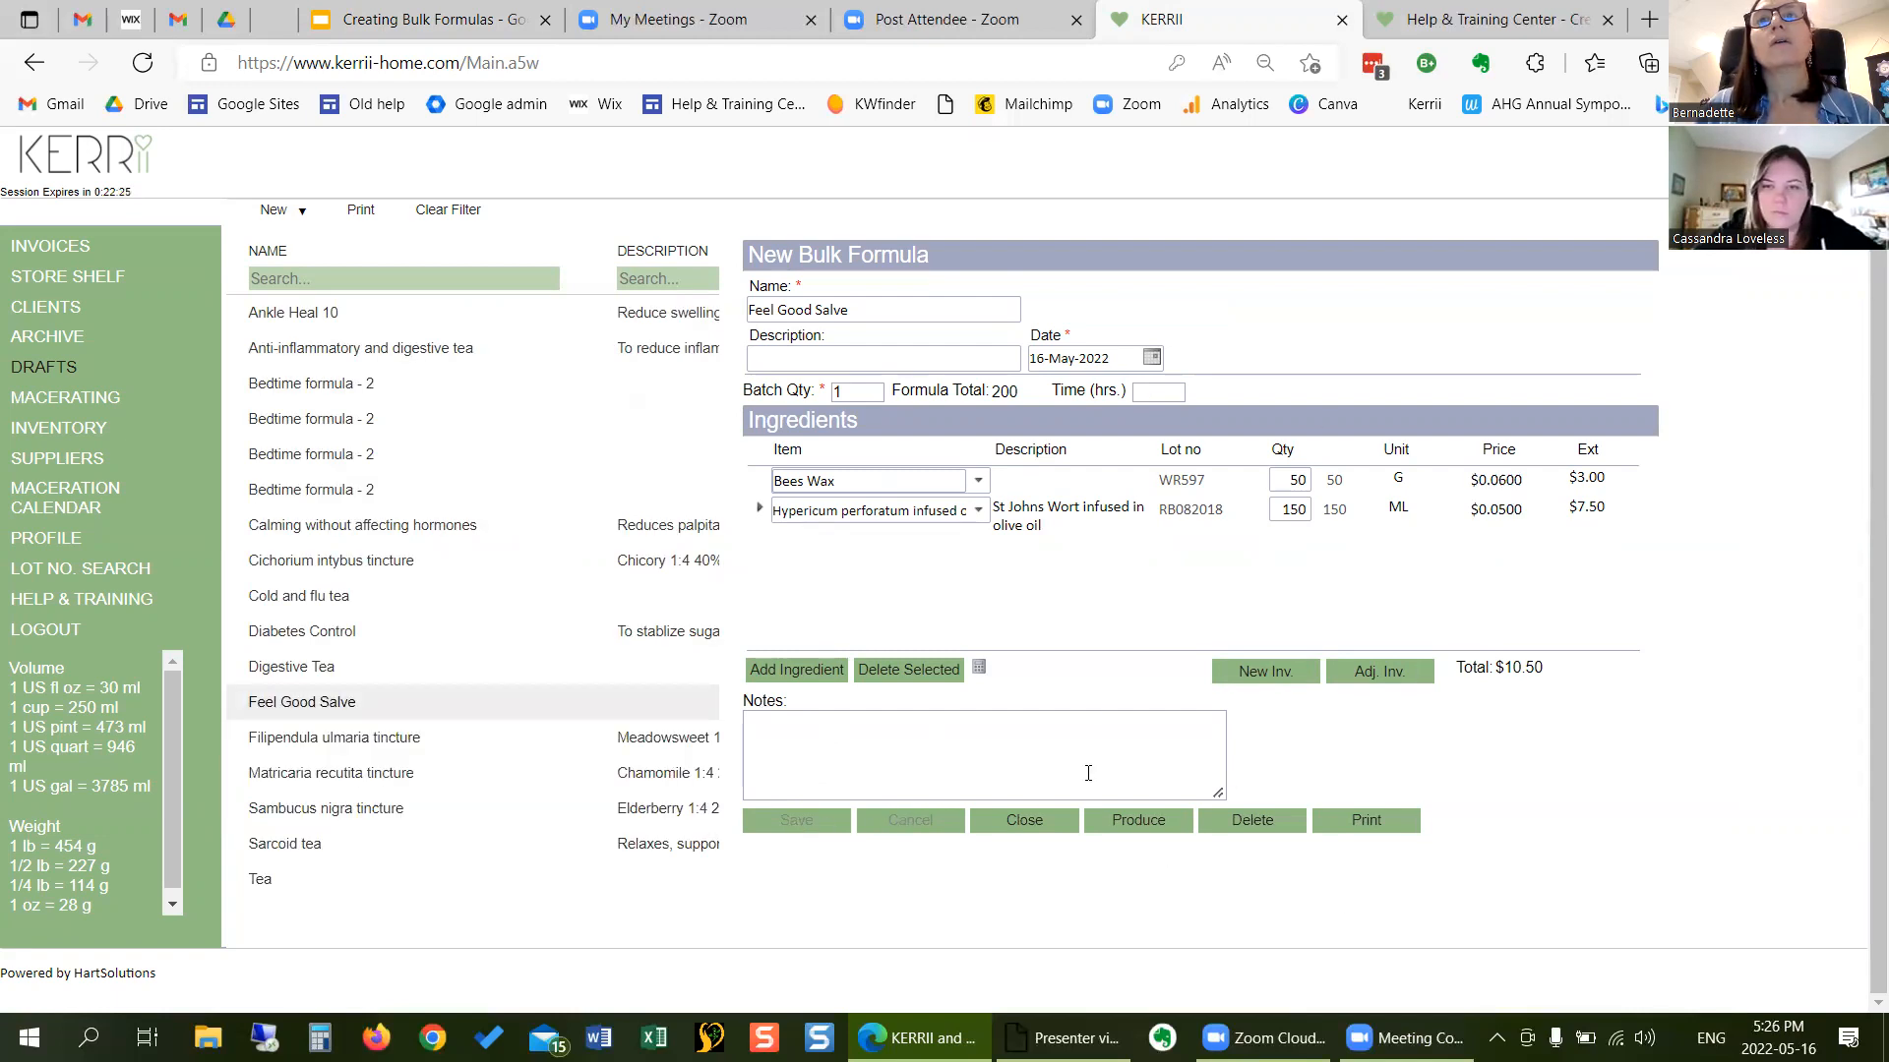
{"action": "left_click", "coordinate": [1153, 821]}
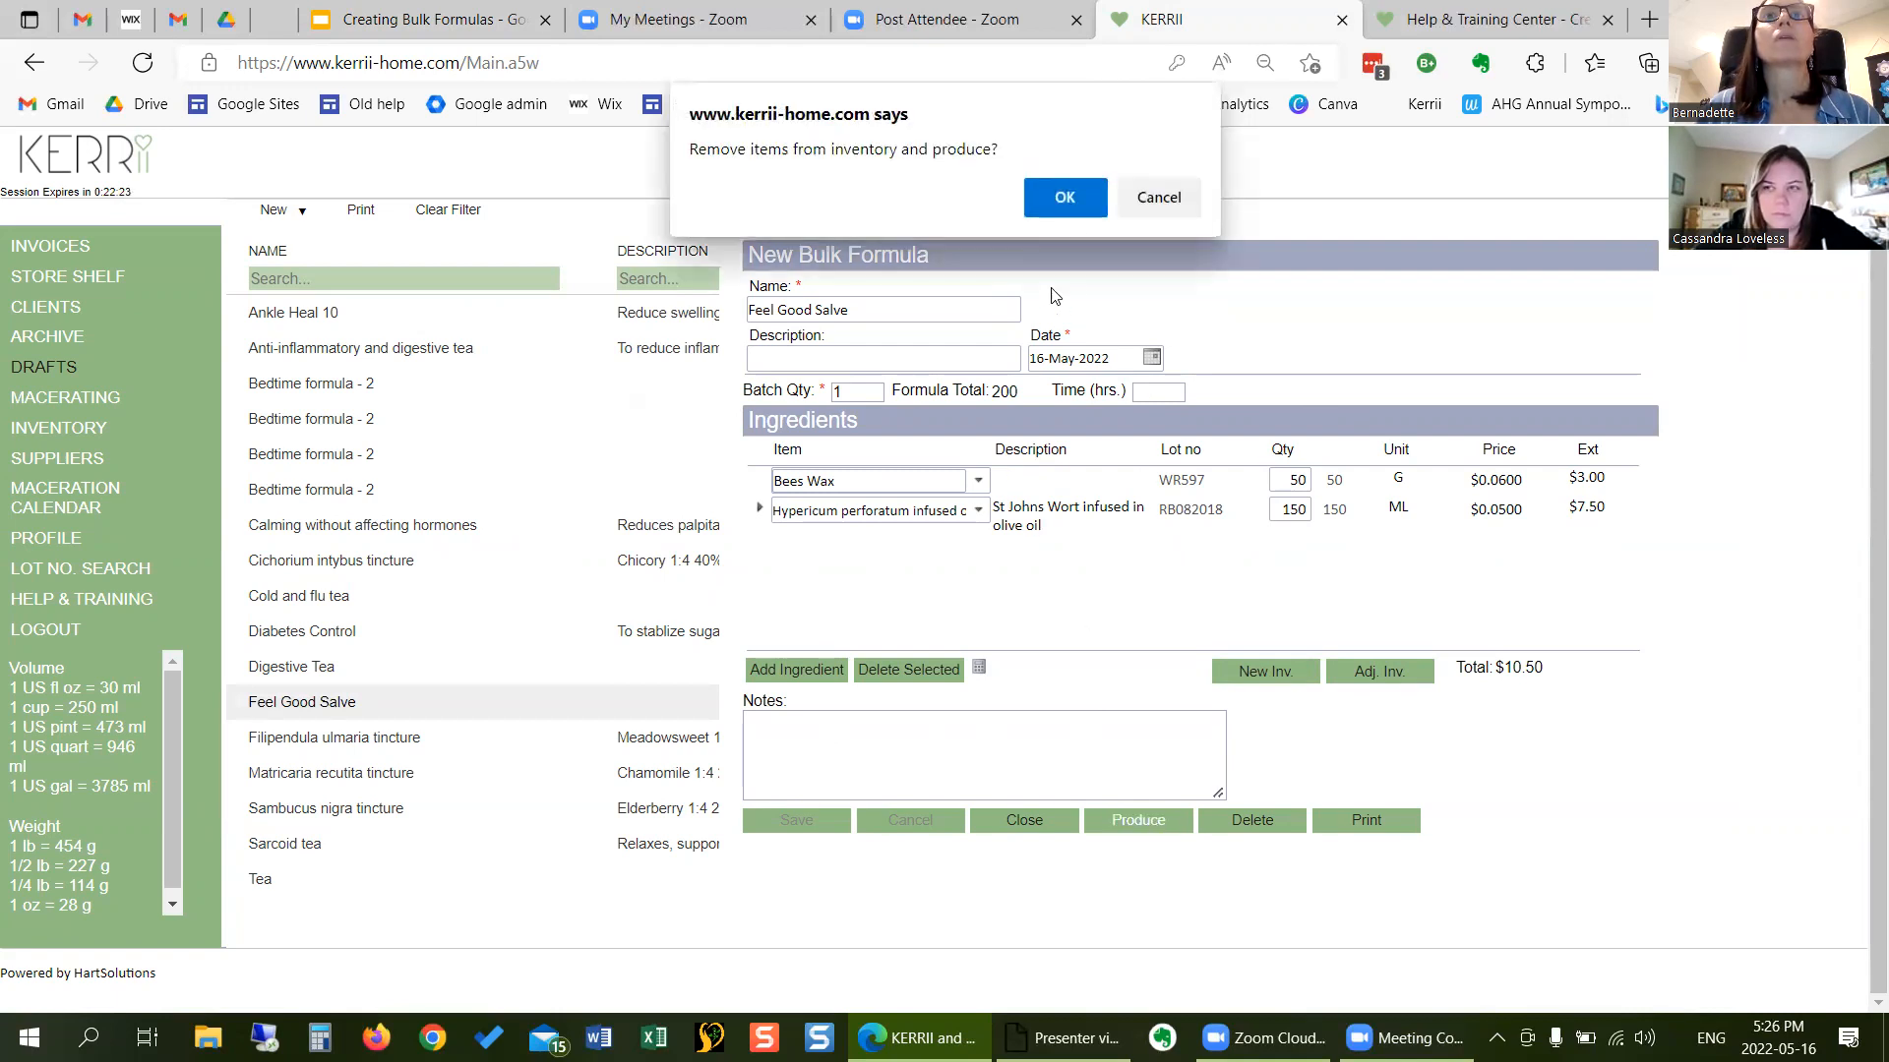
{"action": "left_click", "coordinate": [1079, 204]}
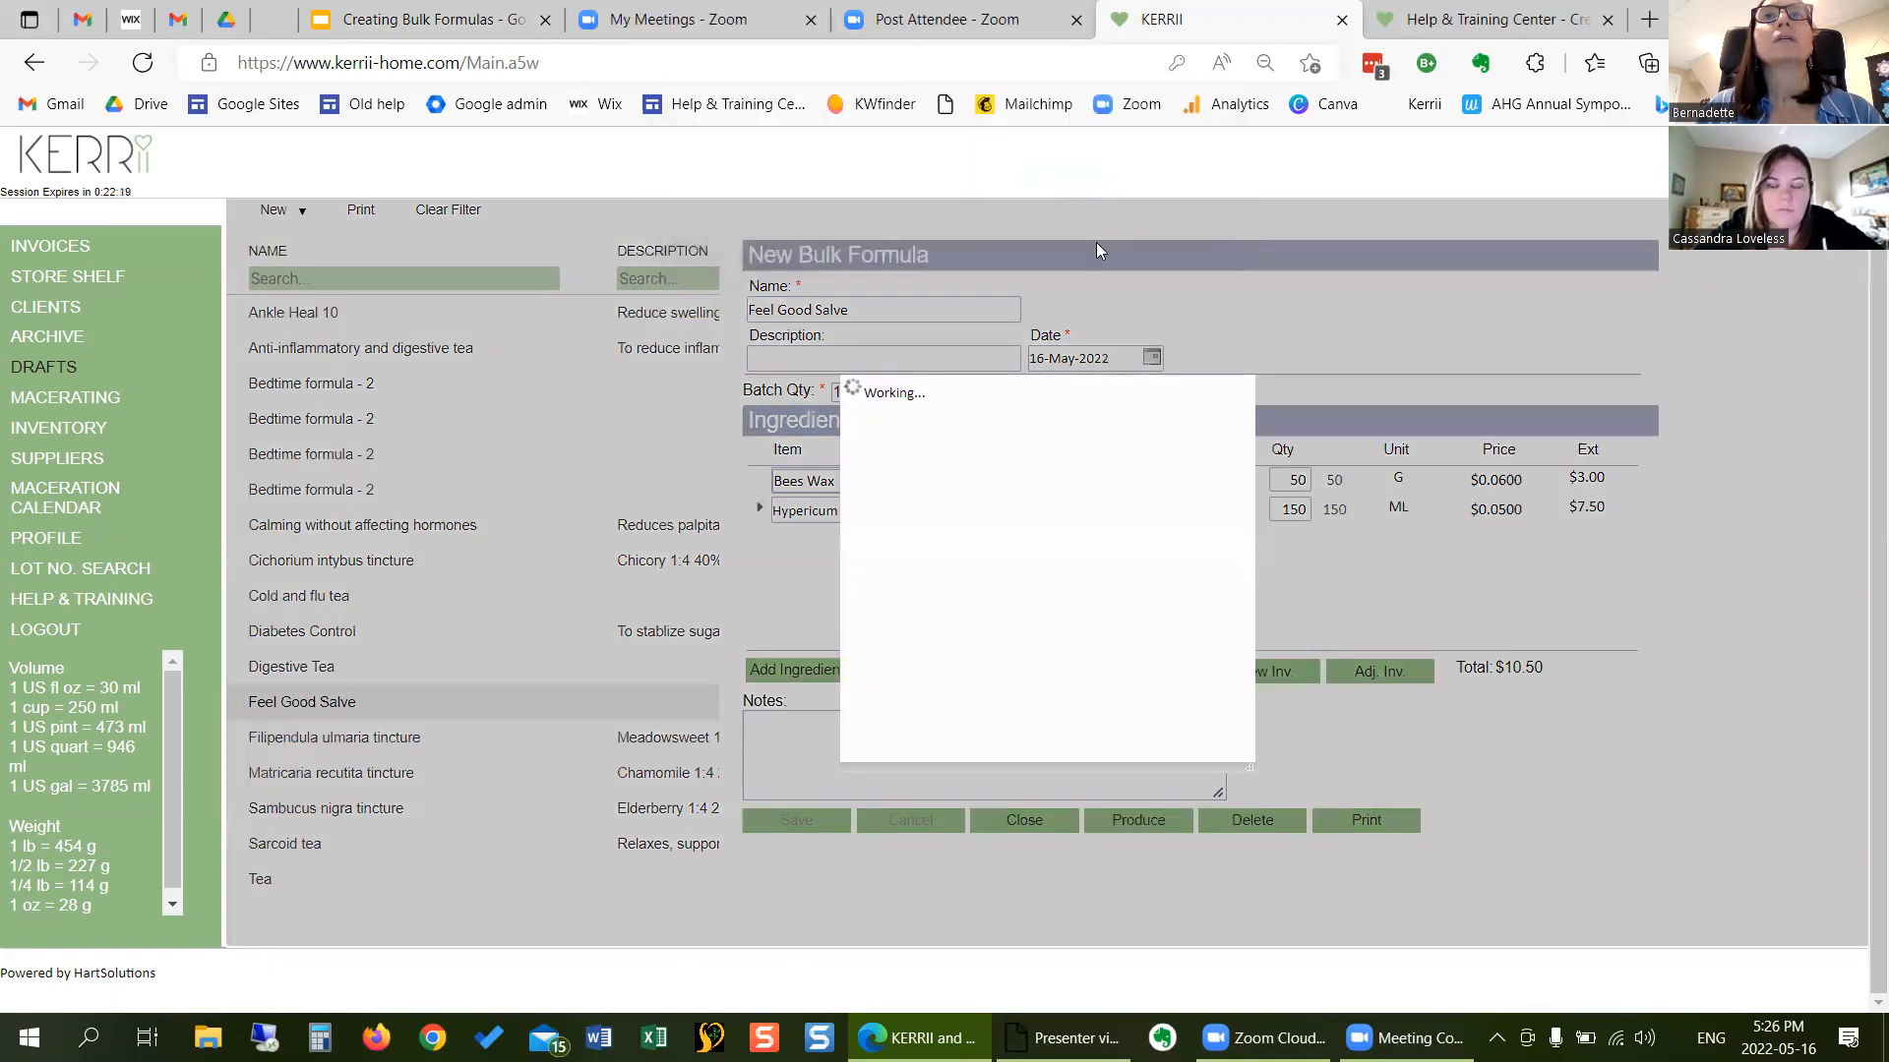
- Set the salve's current production time to .5 hours and its yield to 200 ML
{"action": "left_click", "coordinate": [945, 467]}
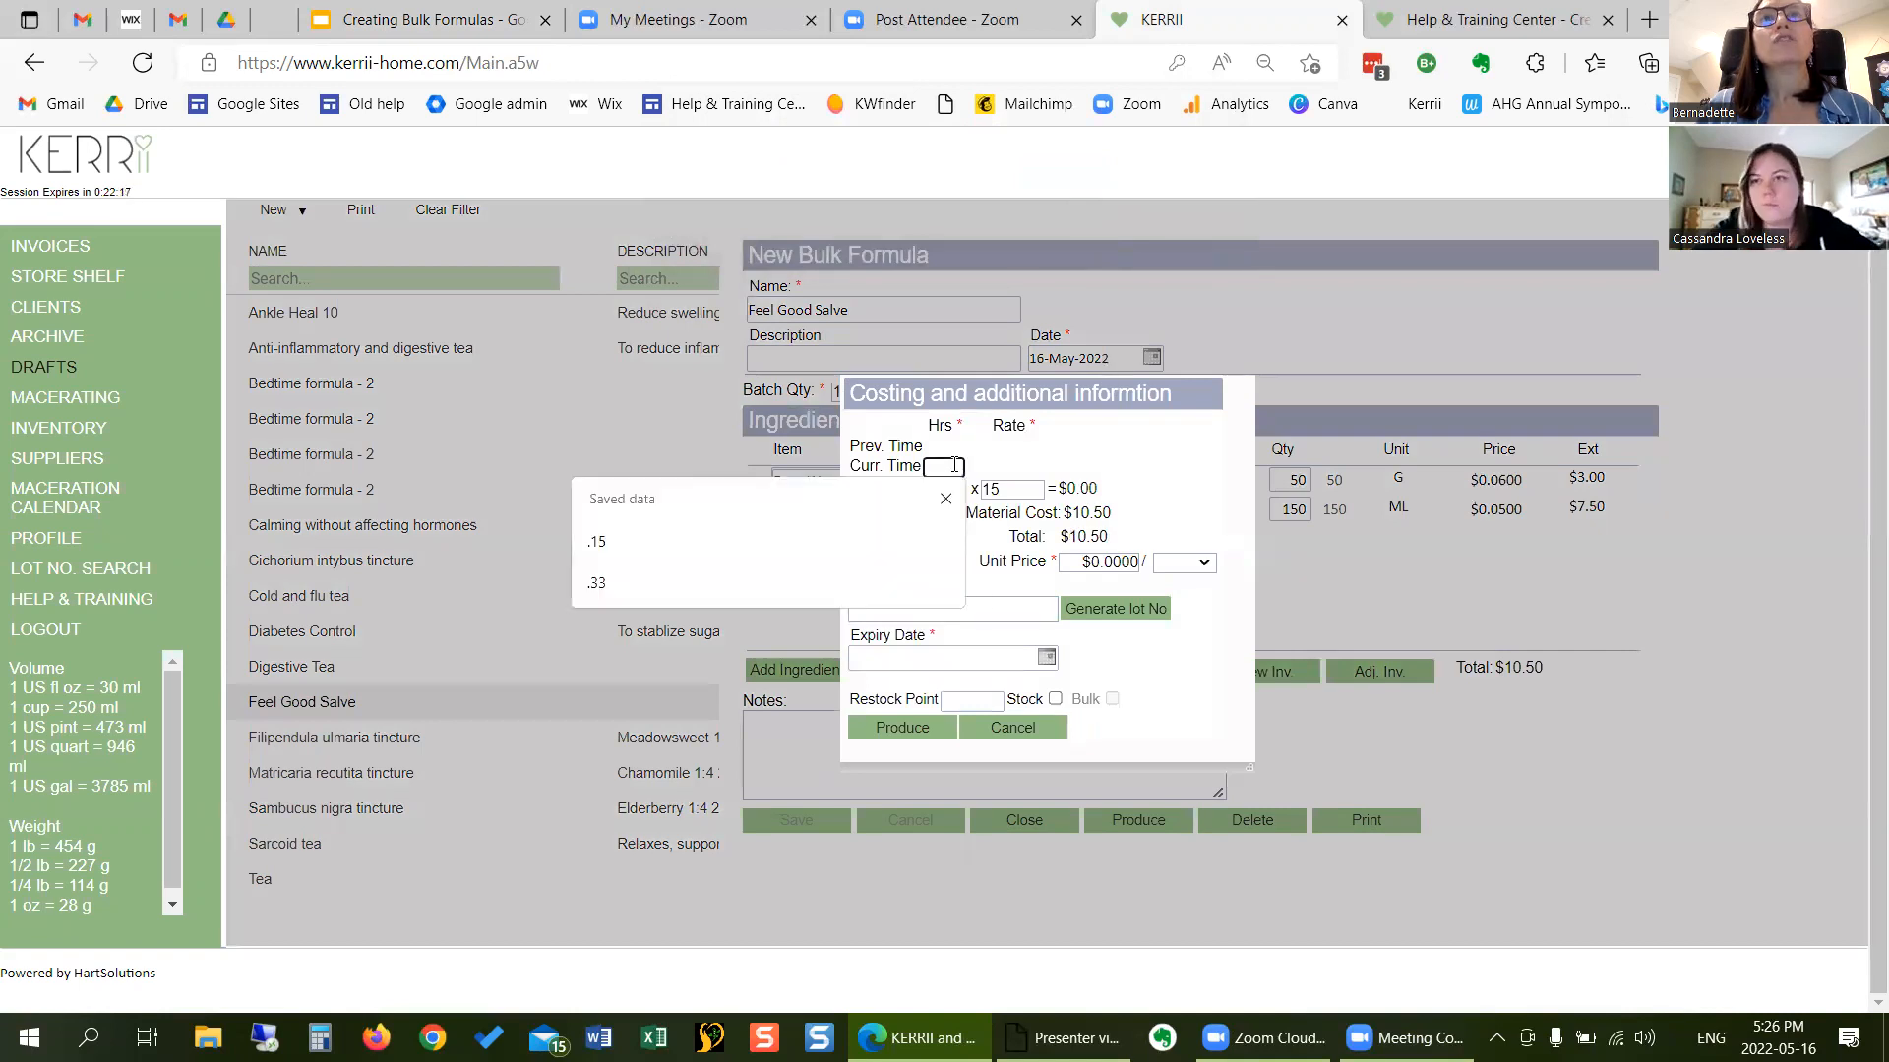
{"action": "type", "text": "."}
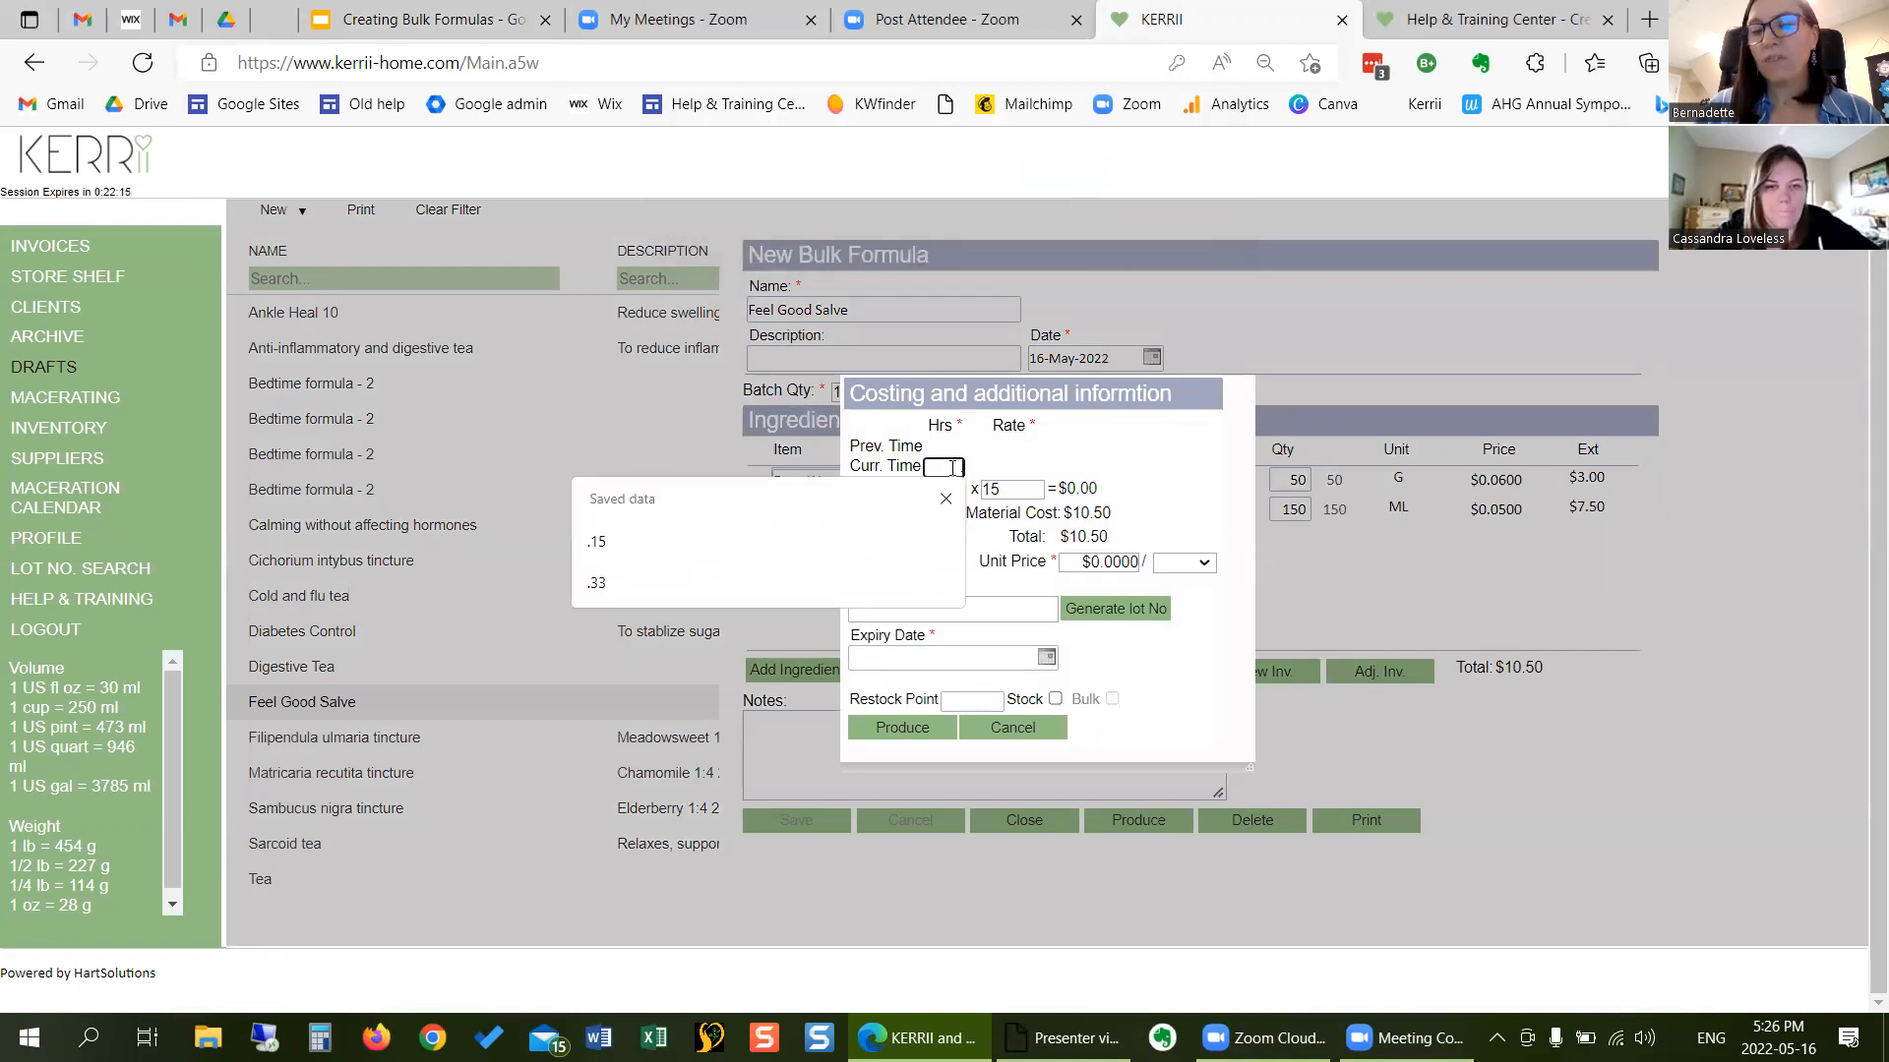
{"action": "type", "text": "5"}
{"action": "left_click", "coordinate": [890, 516]}
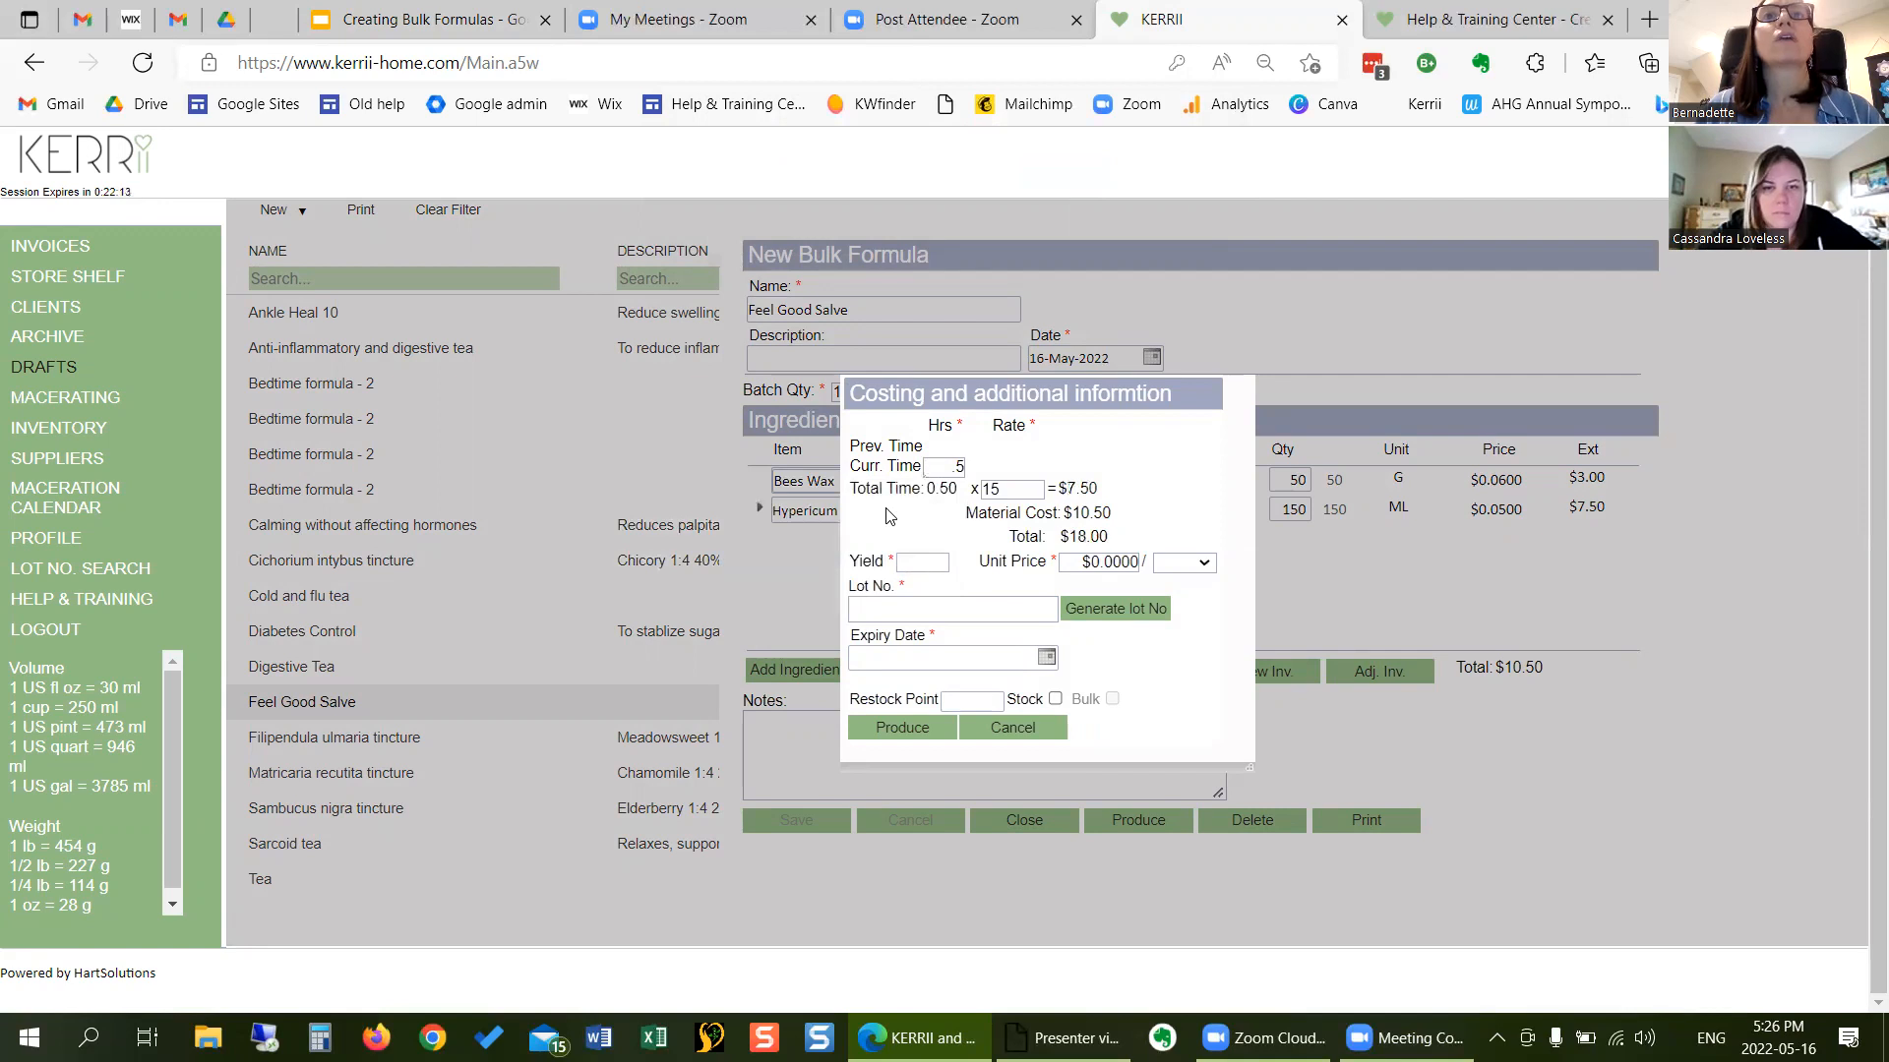
{"action": "left_click", "coordinate": [923, 560]}
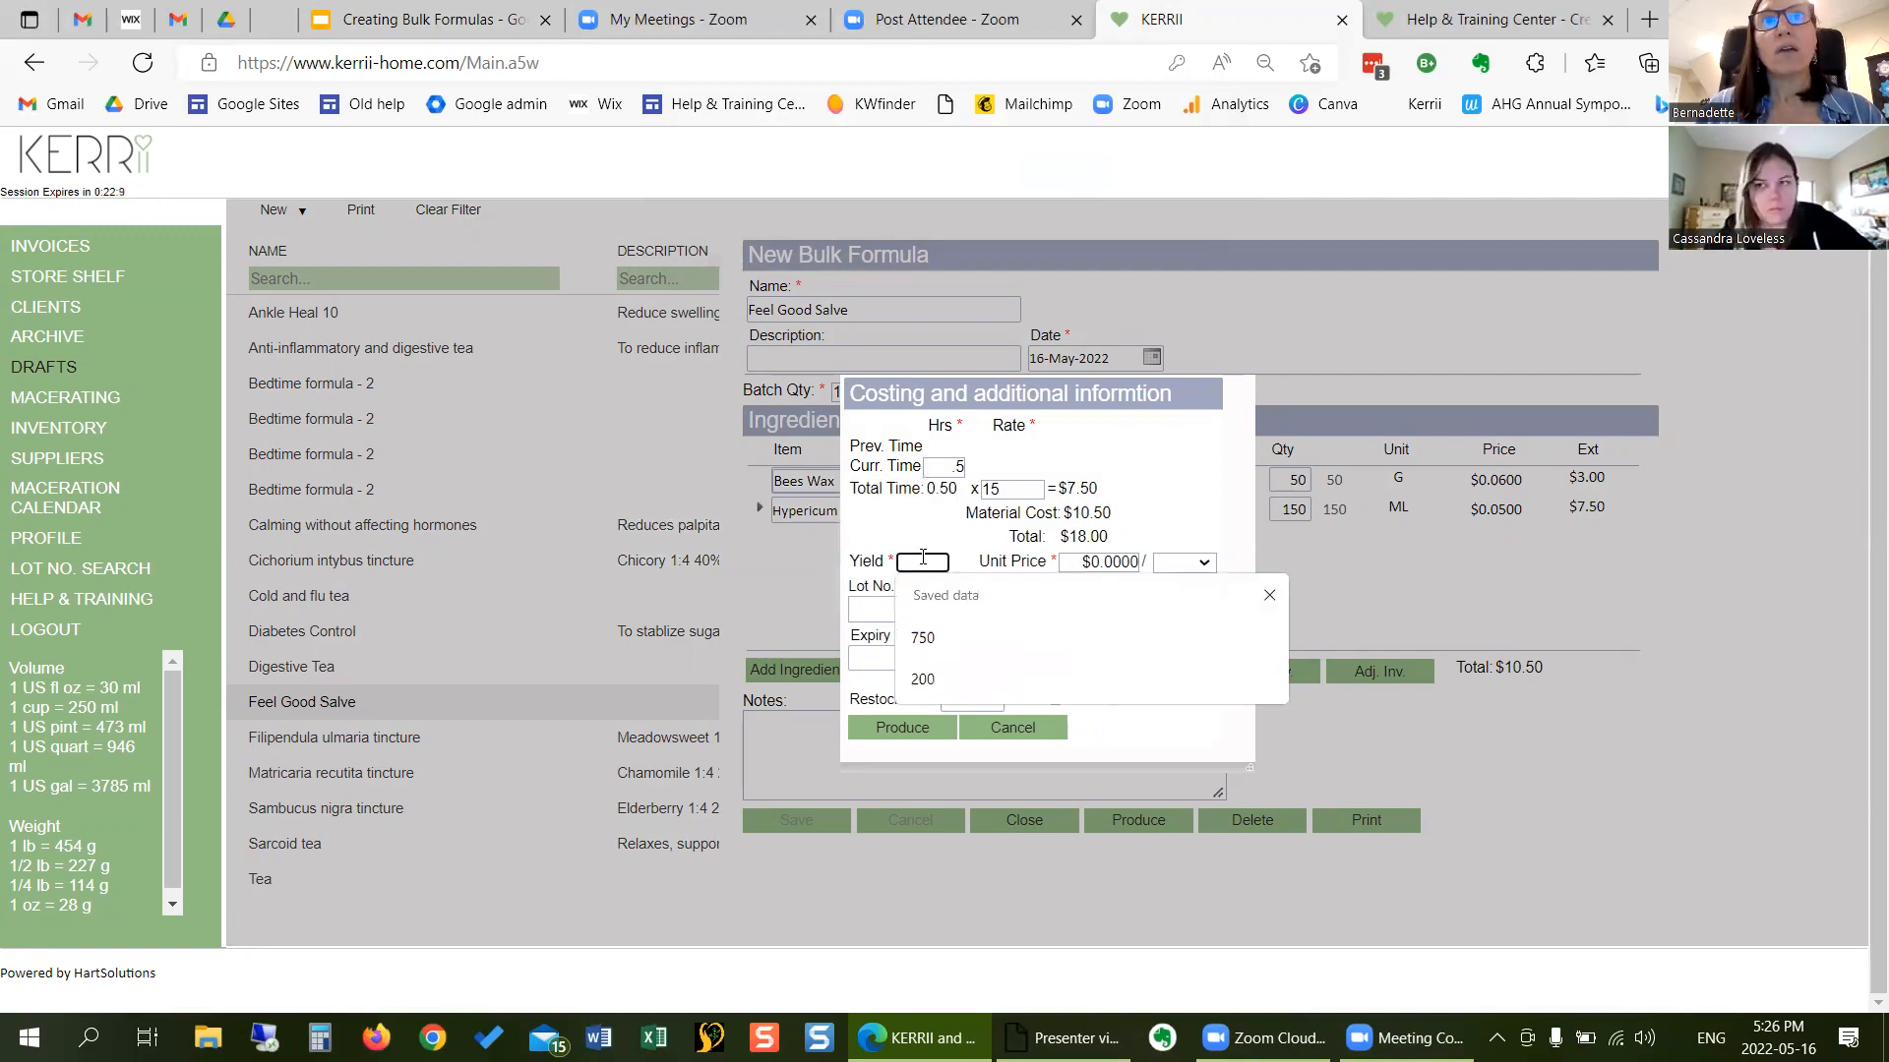
{"action": "left_click", "coordinate": [923, 679]}
{"action": "left_click", "coordinate": [1165, 571]}
{"action": "left_click", "coordinate": [1172, 645]}
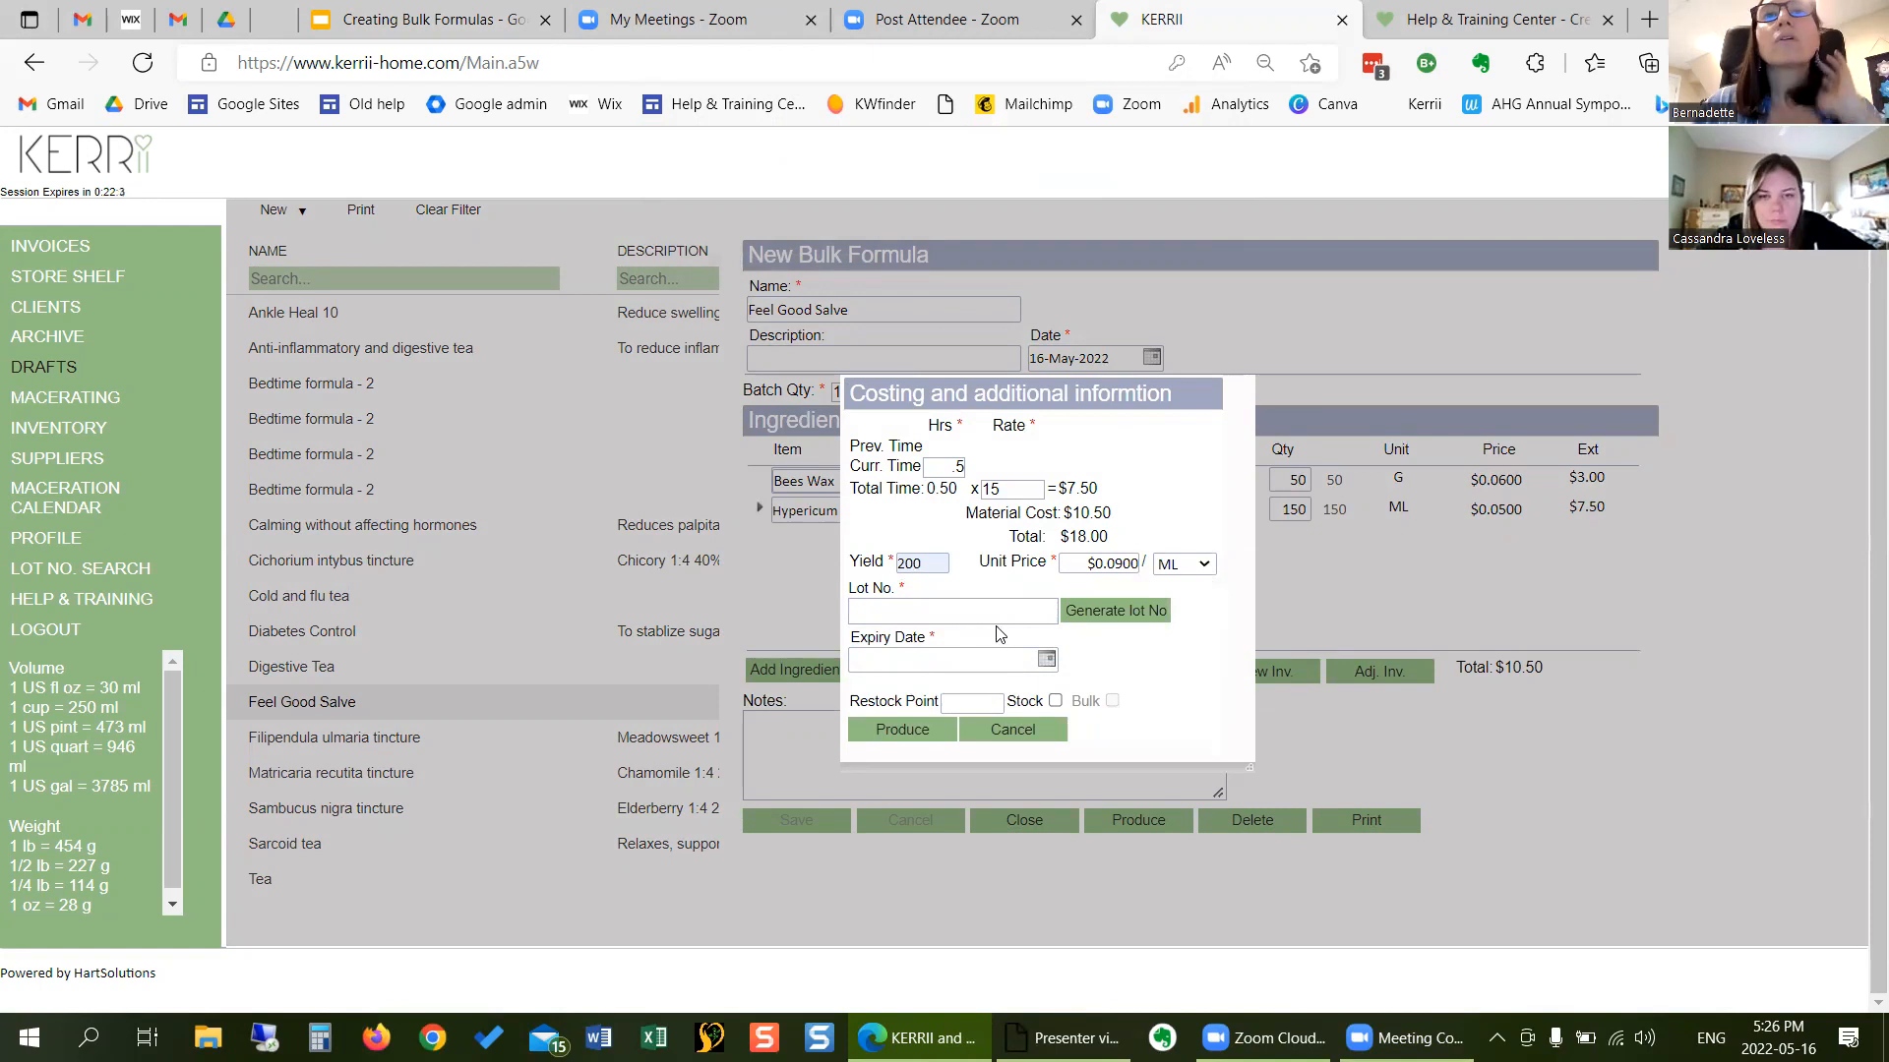
- Generate a lot number for the salve and set its expiry date to 12/29/2022
{"action": "left_click", "coordinate": [1084, 611]}
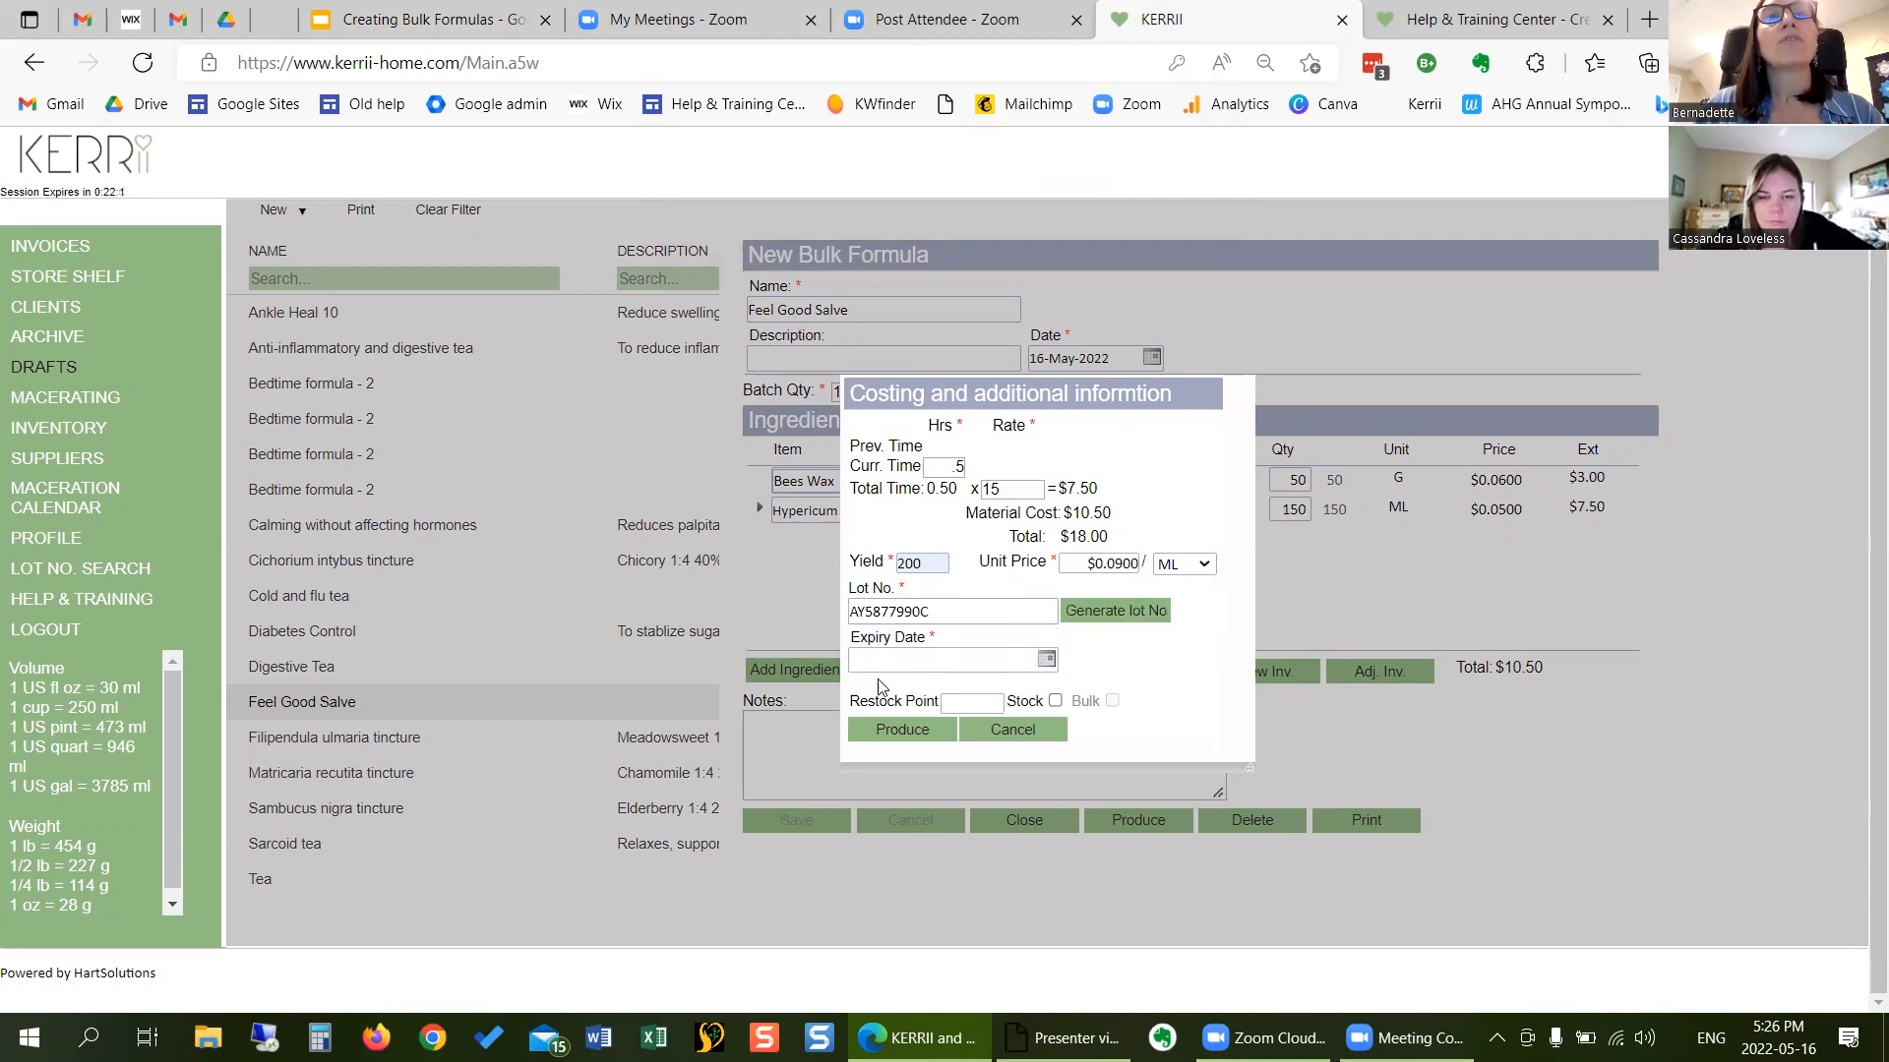
{"action": "left_click", "coordinate": [1049, 659]}
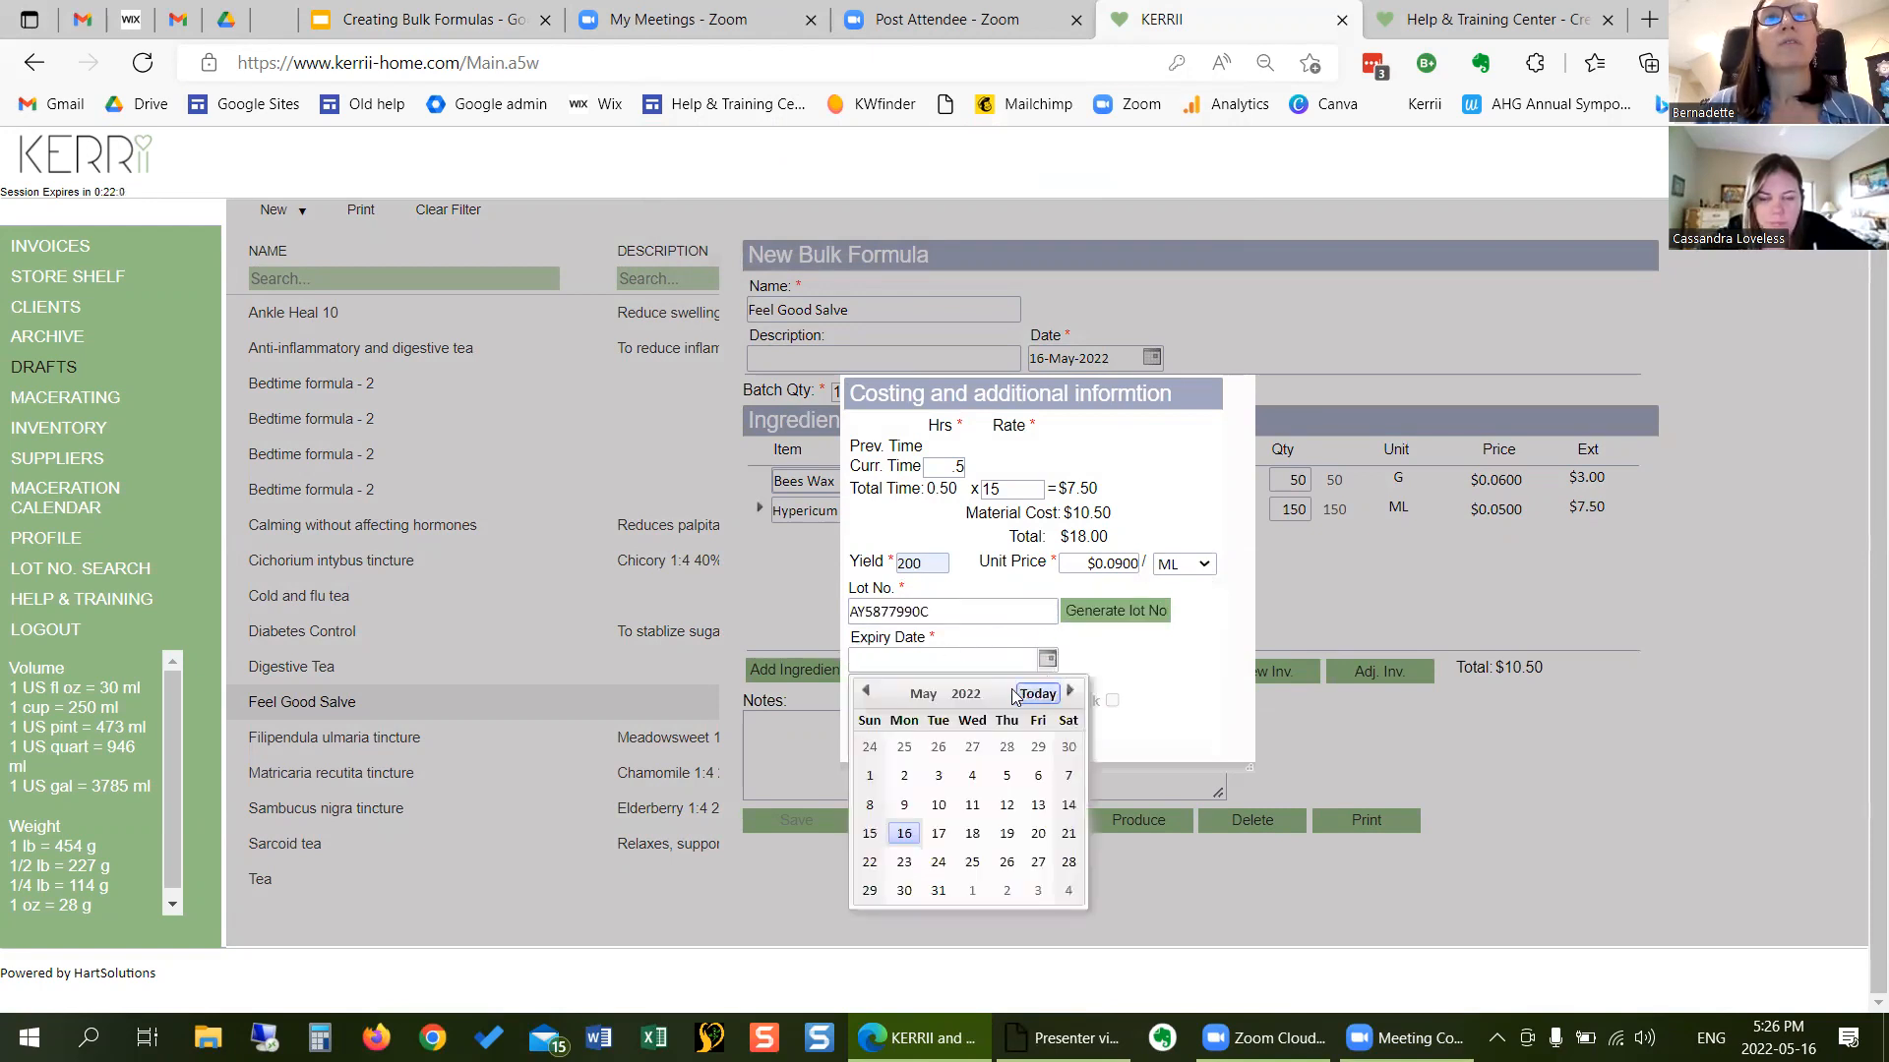
{"action": "left_click", "coordinate": [923, 694]}
{"action": "left_click", "coordinate": [1024, 885]}
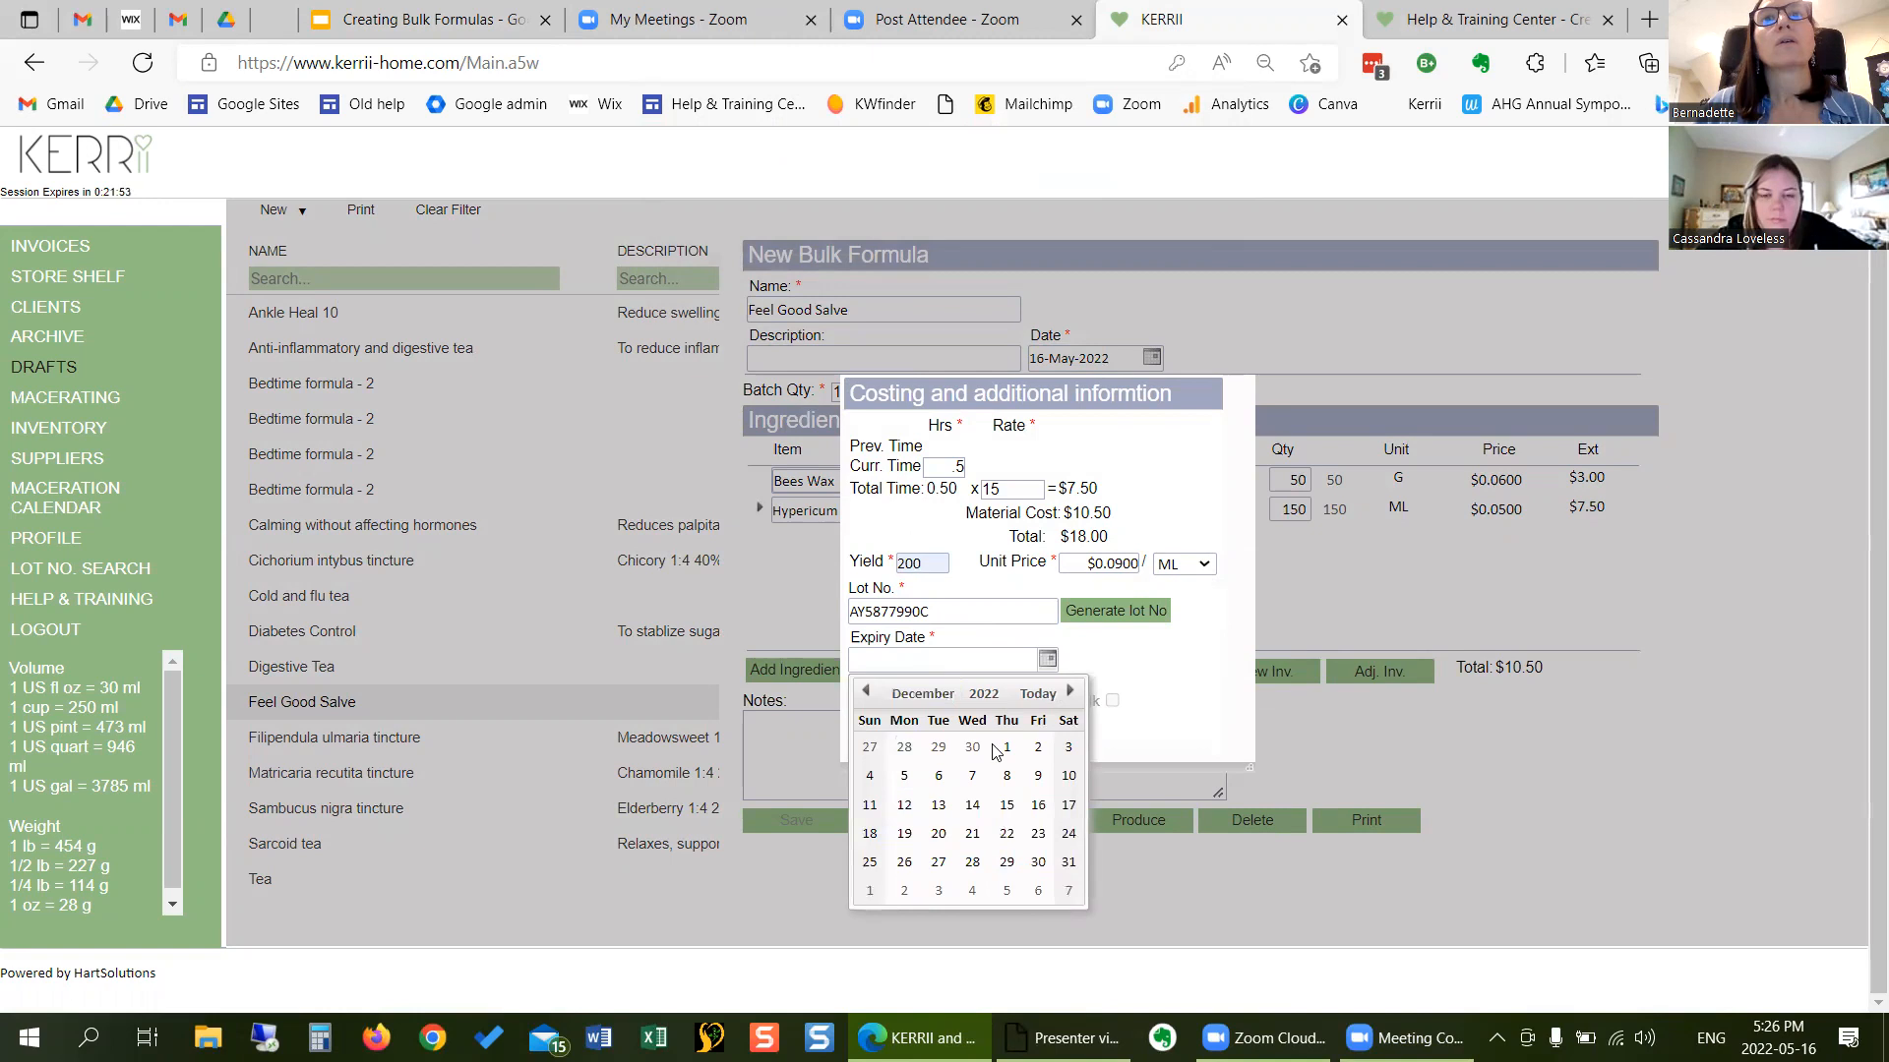
{"action": "left_click", "coordinate": [1007, 862]}
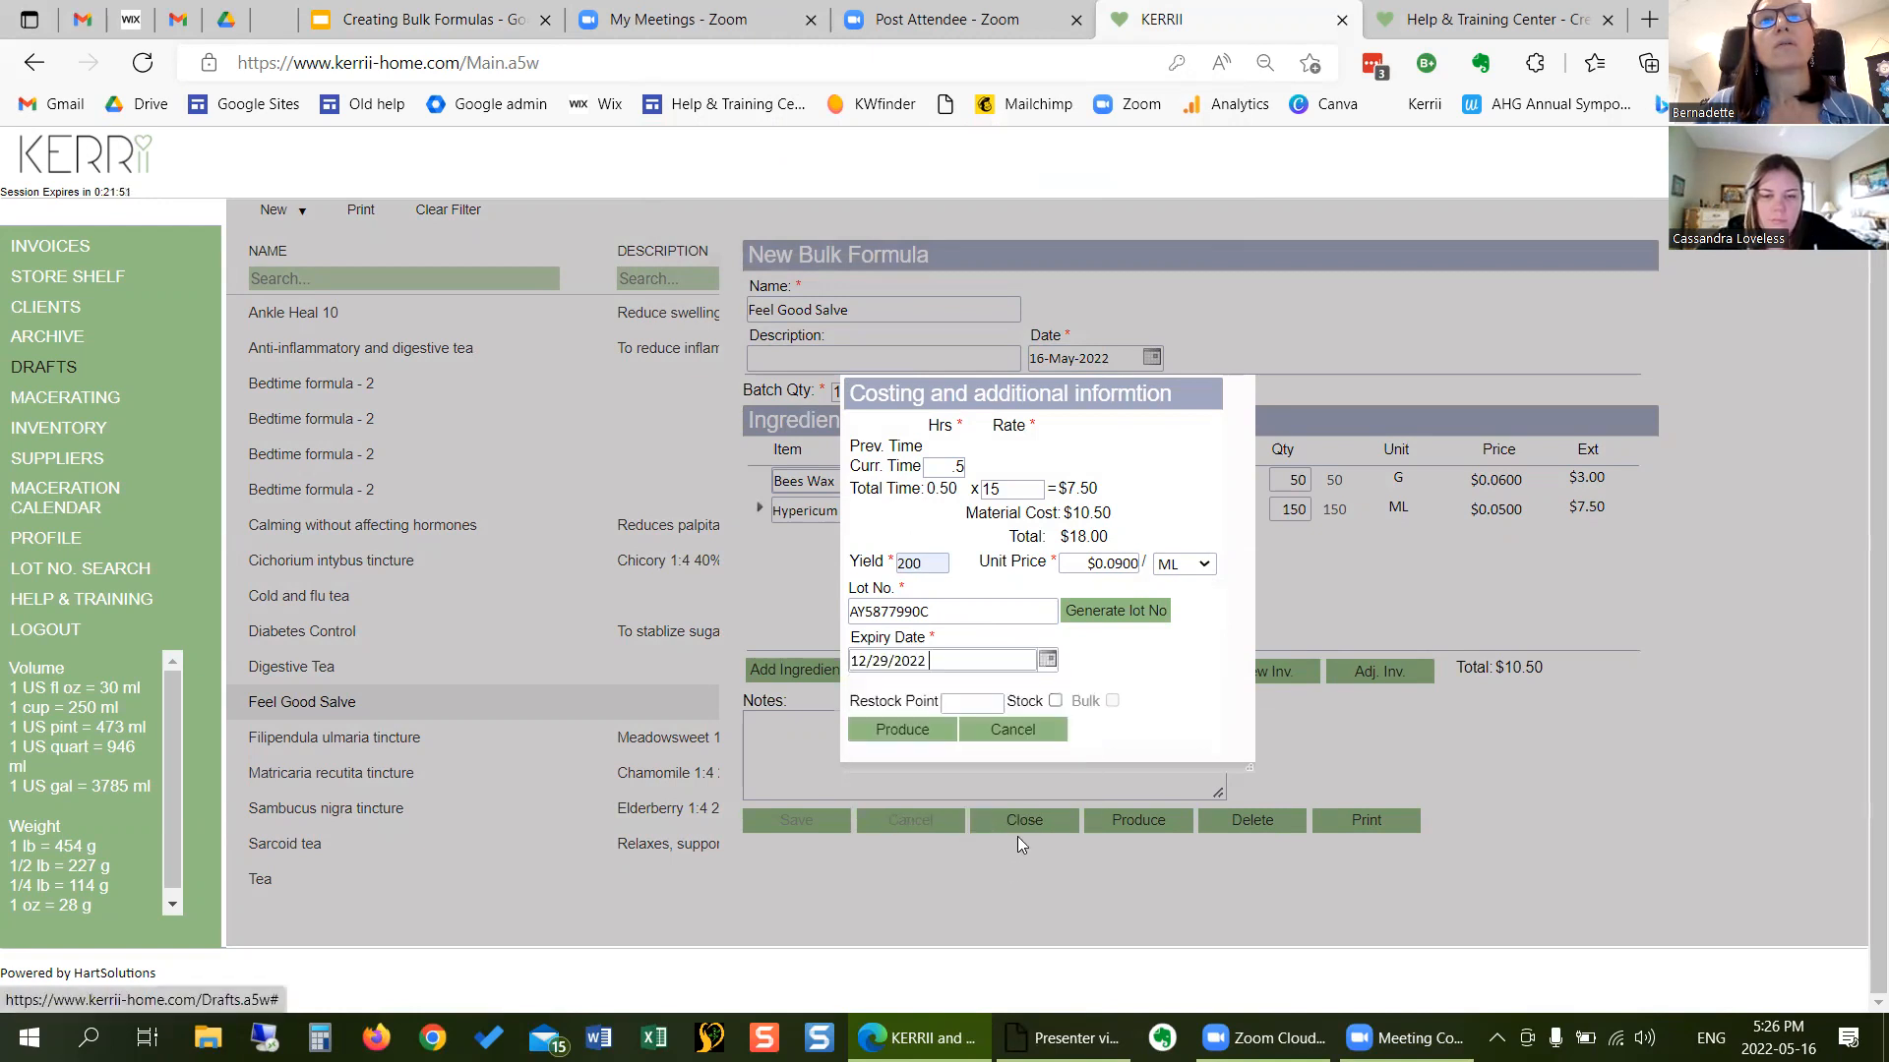
- Set the salve's restock point to 2 and mark it as stock
{"action": "left_click", "coordinate": [974, 700]}
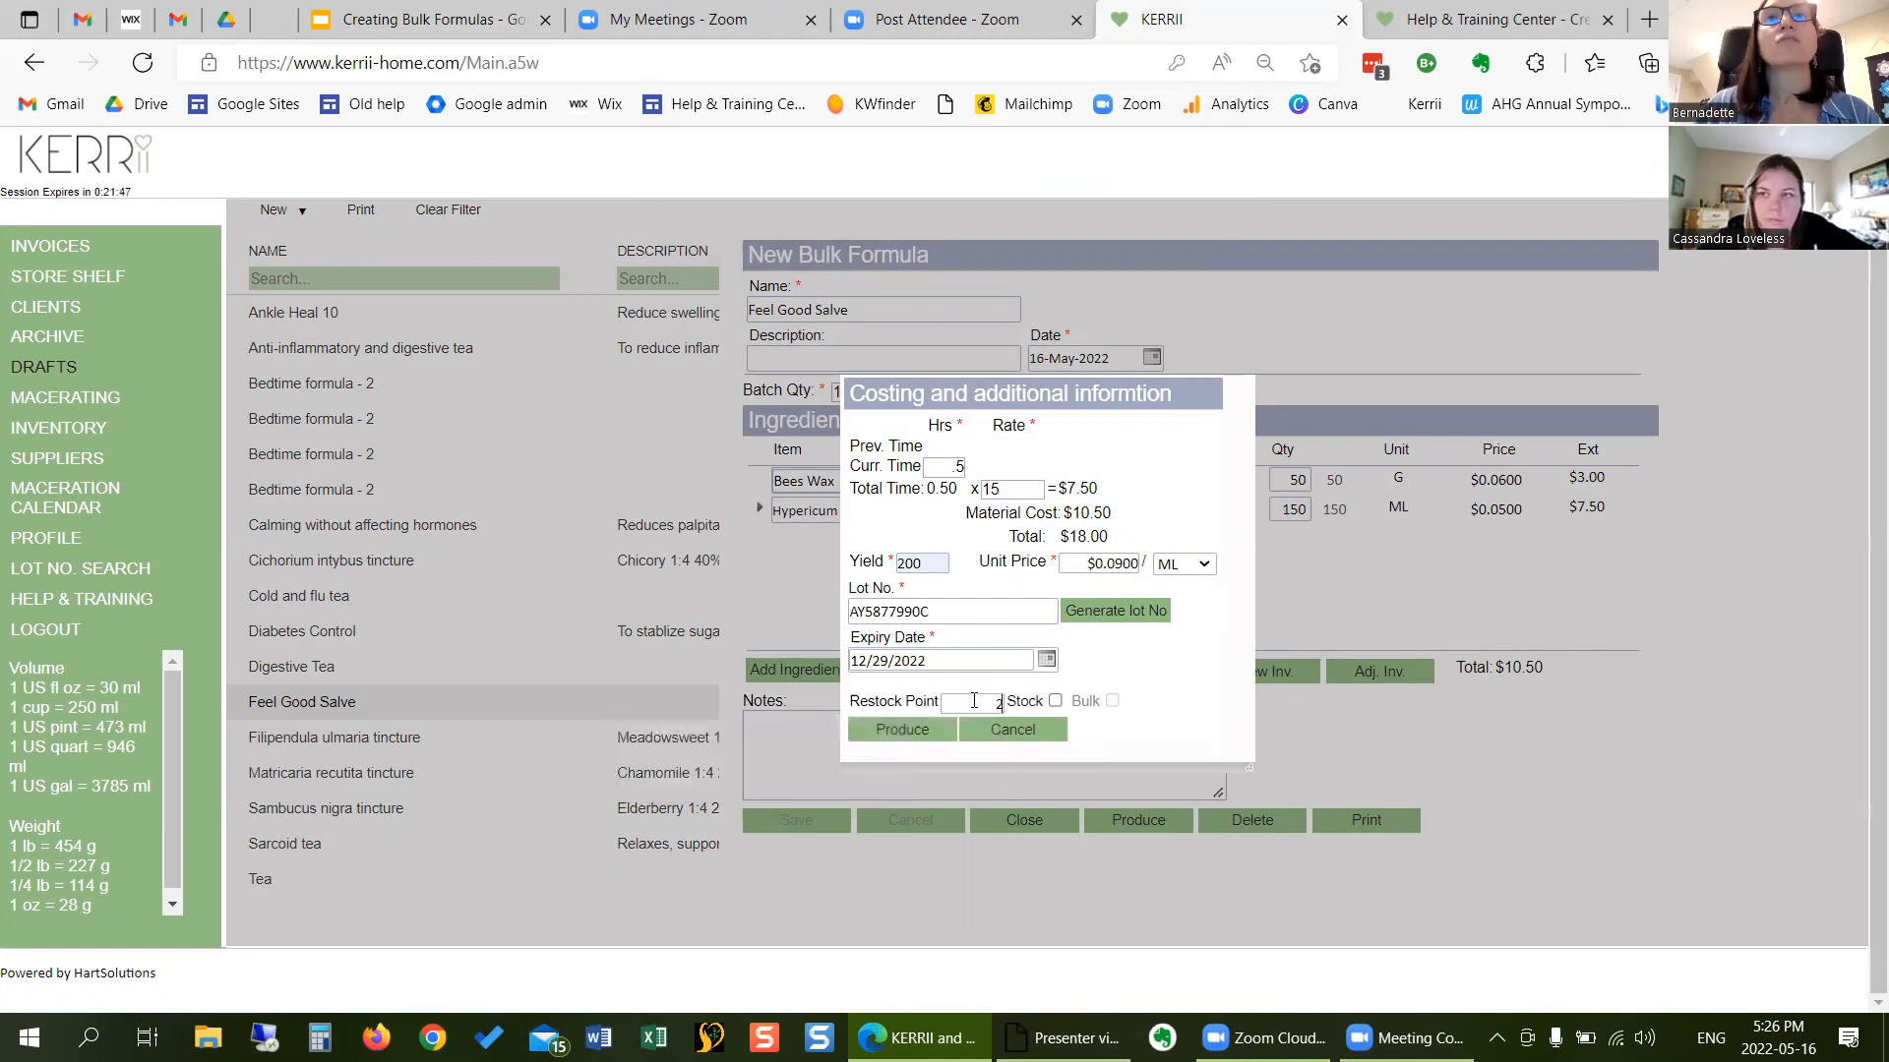
{"action": "left_click", "coordinate": [1056, 700]}
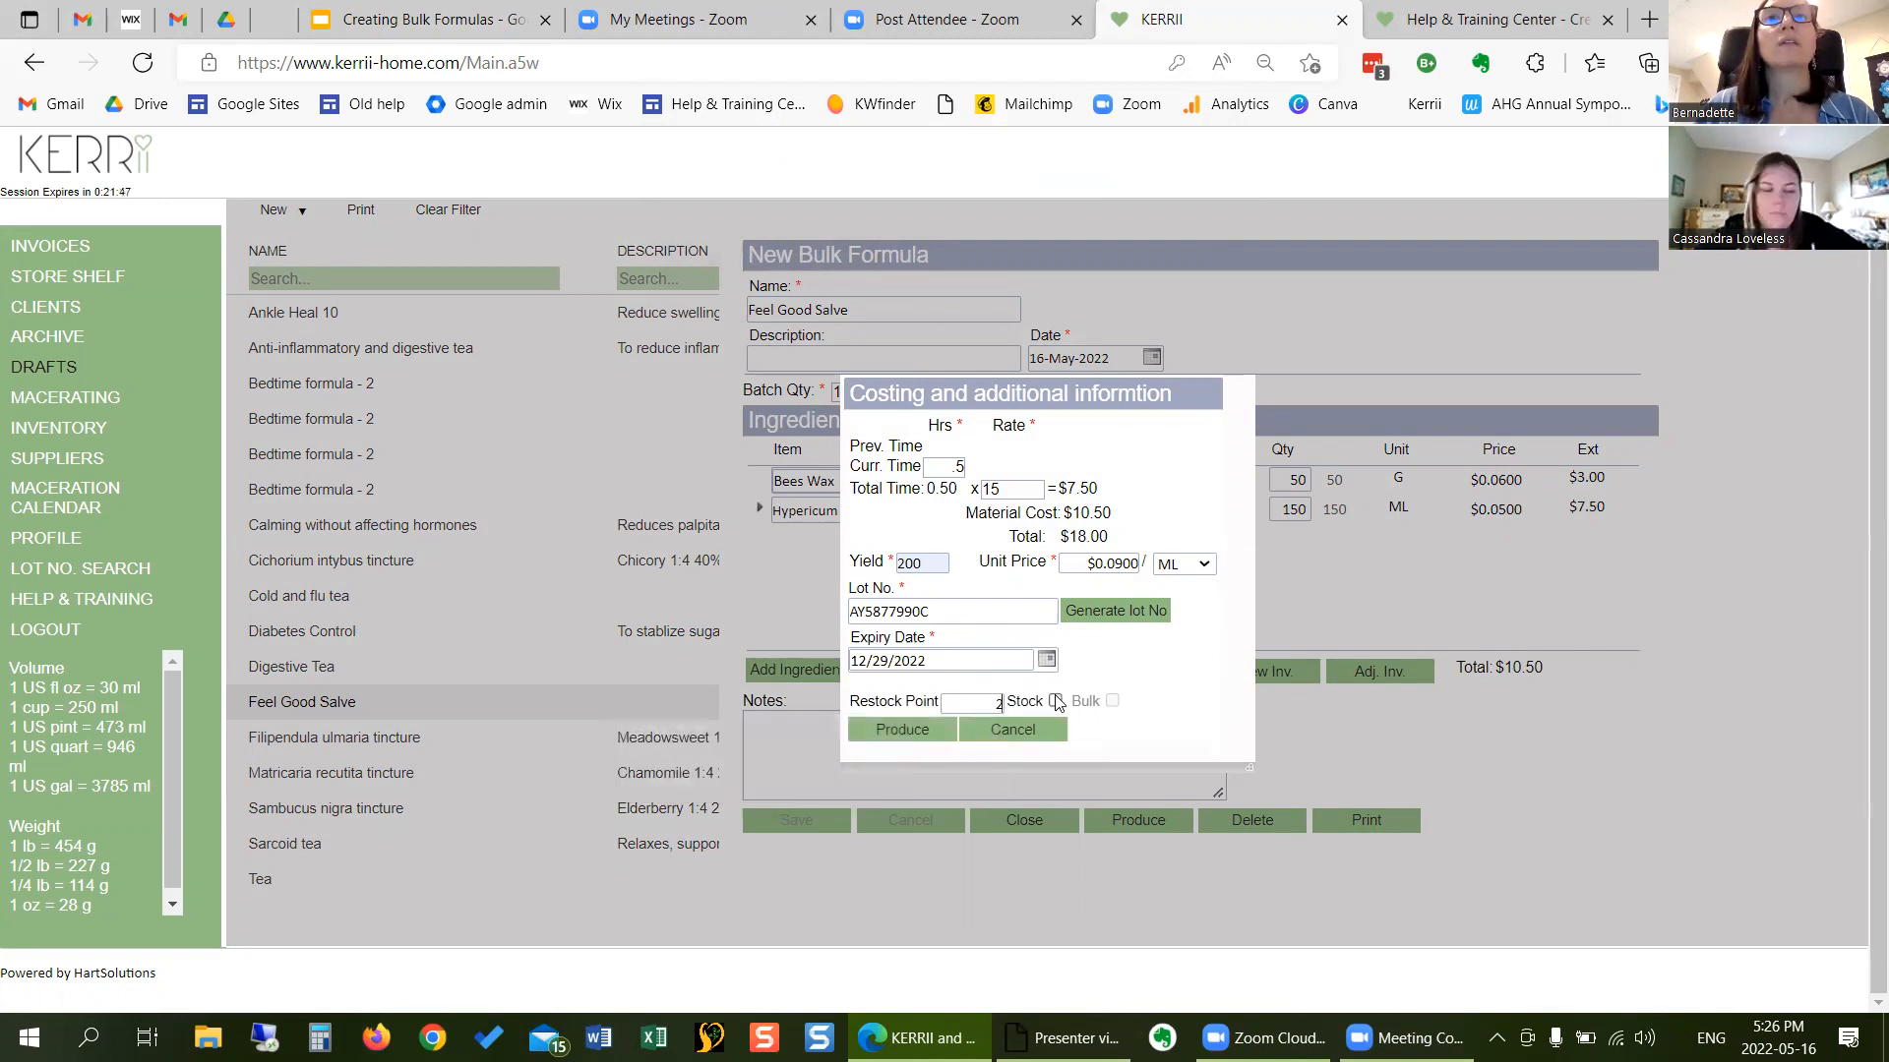
- Produce the Feel Good Salve bulk formula and confirm its production
{"action": "left_click", "coordinate": [907, 730]}
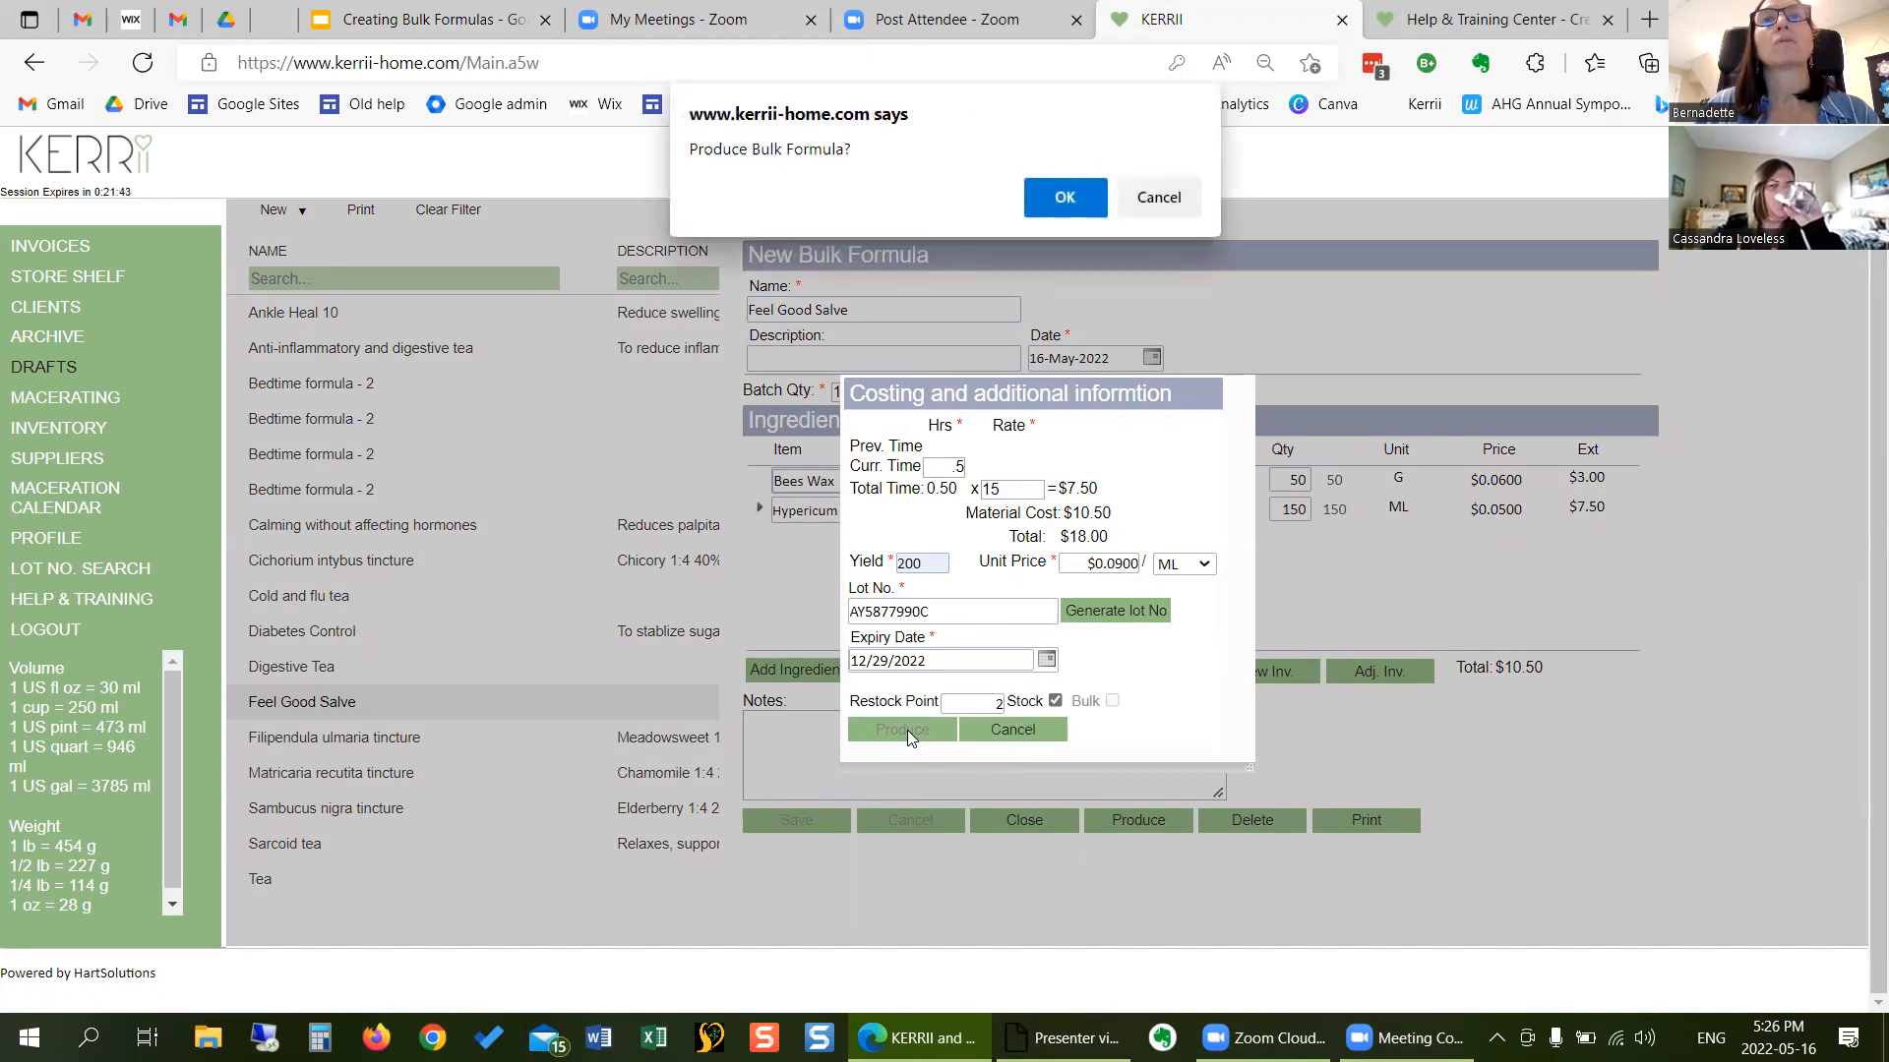
{"action": "left_click", "coordinate": [1055, 195]}
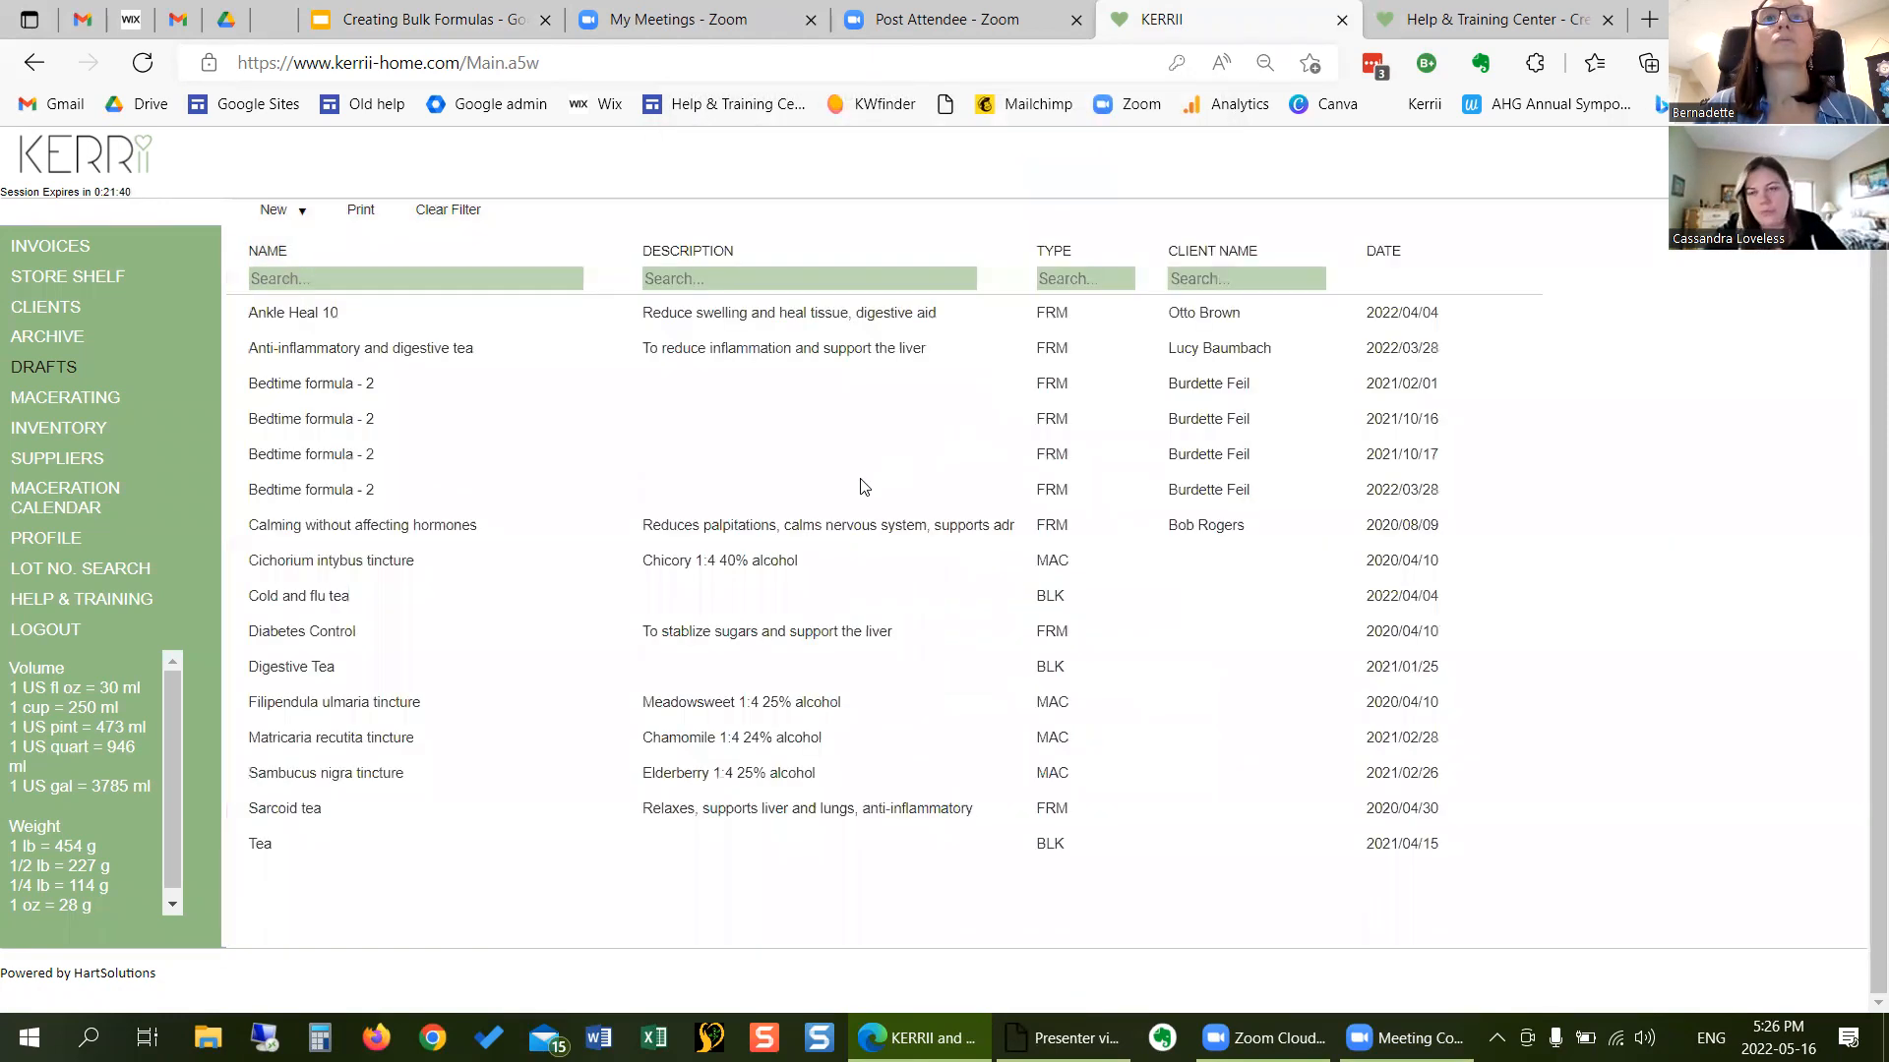
{"action": "left_click", "coordinate": [258, 211]}
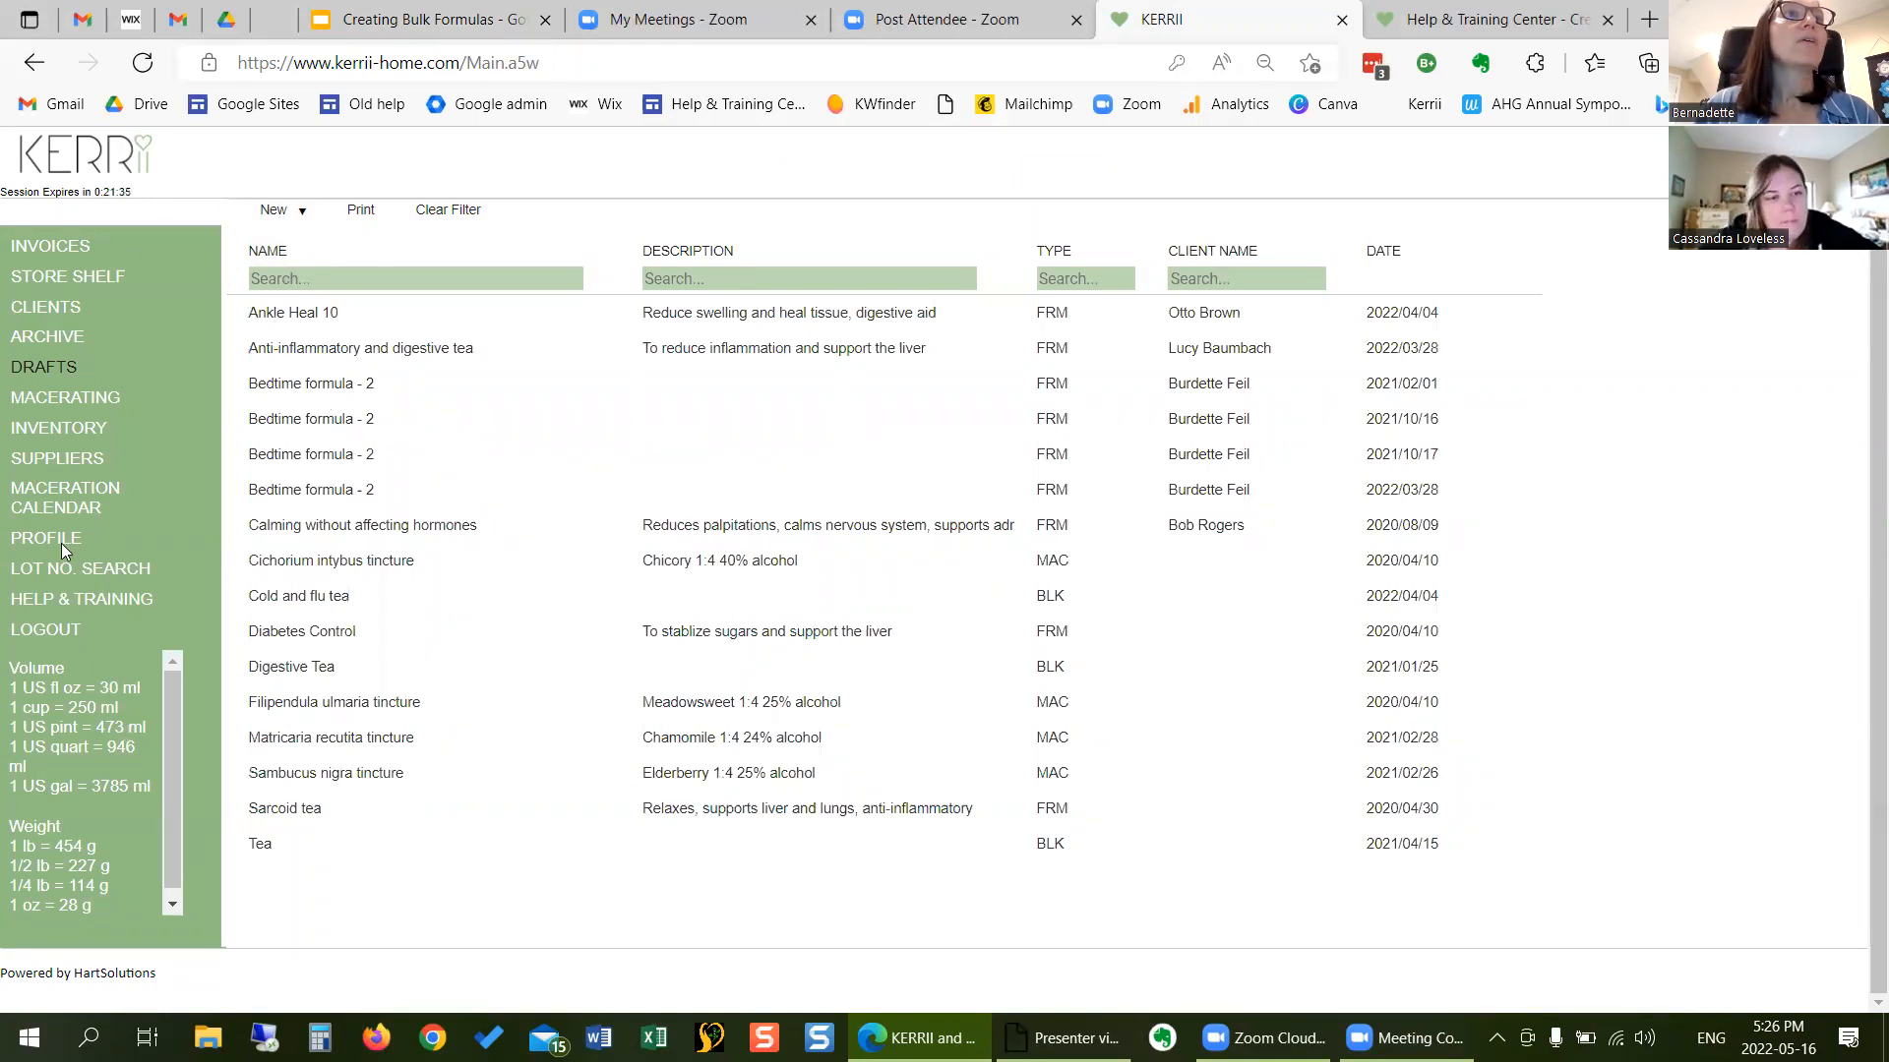
- Search the inventory for "feel" and open the pricing and packaging of Feel Good Salve
{"action": "left_click", "coordinate": [79, 427]}
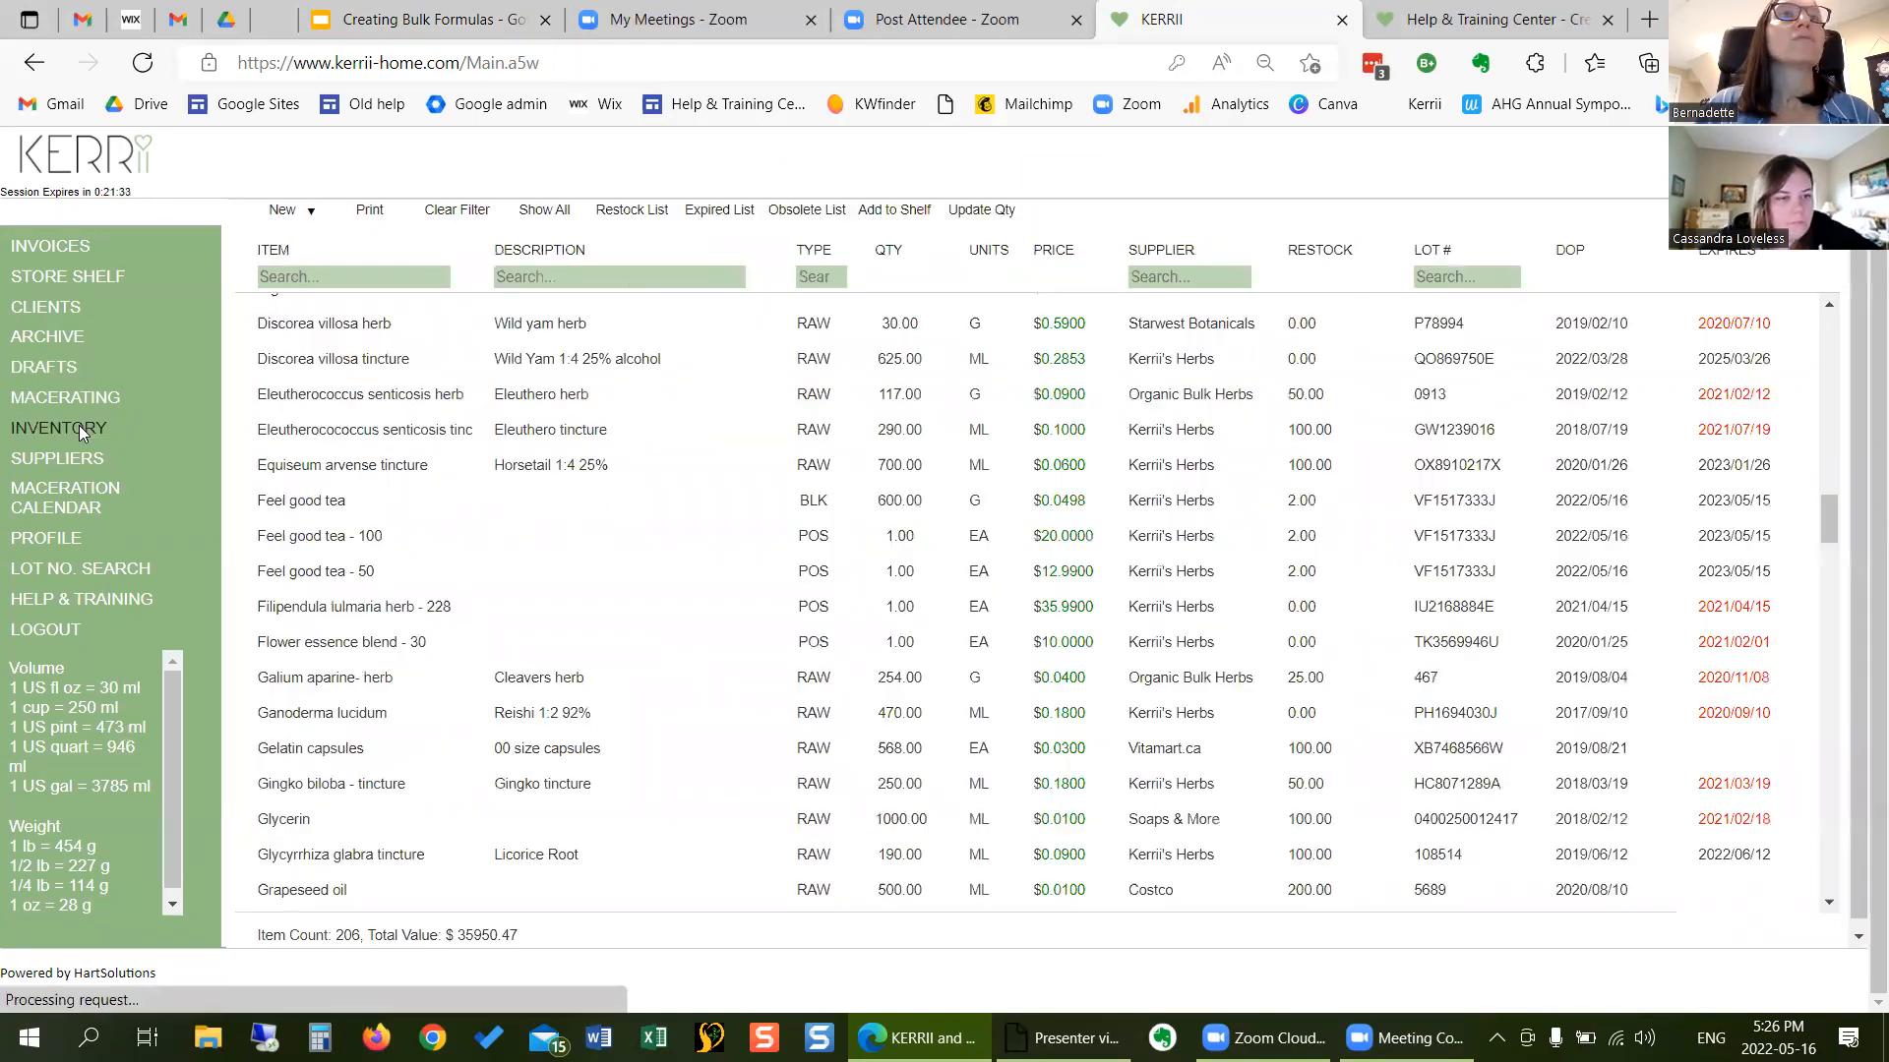
{"action": "left_click", "coordinate": [378, 285]}
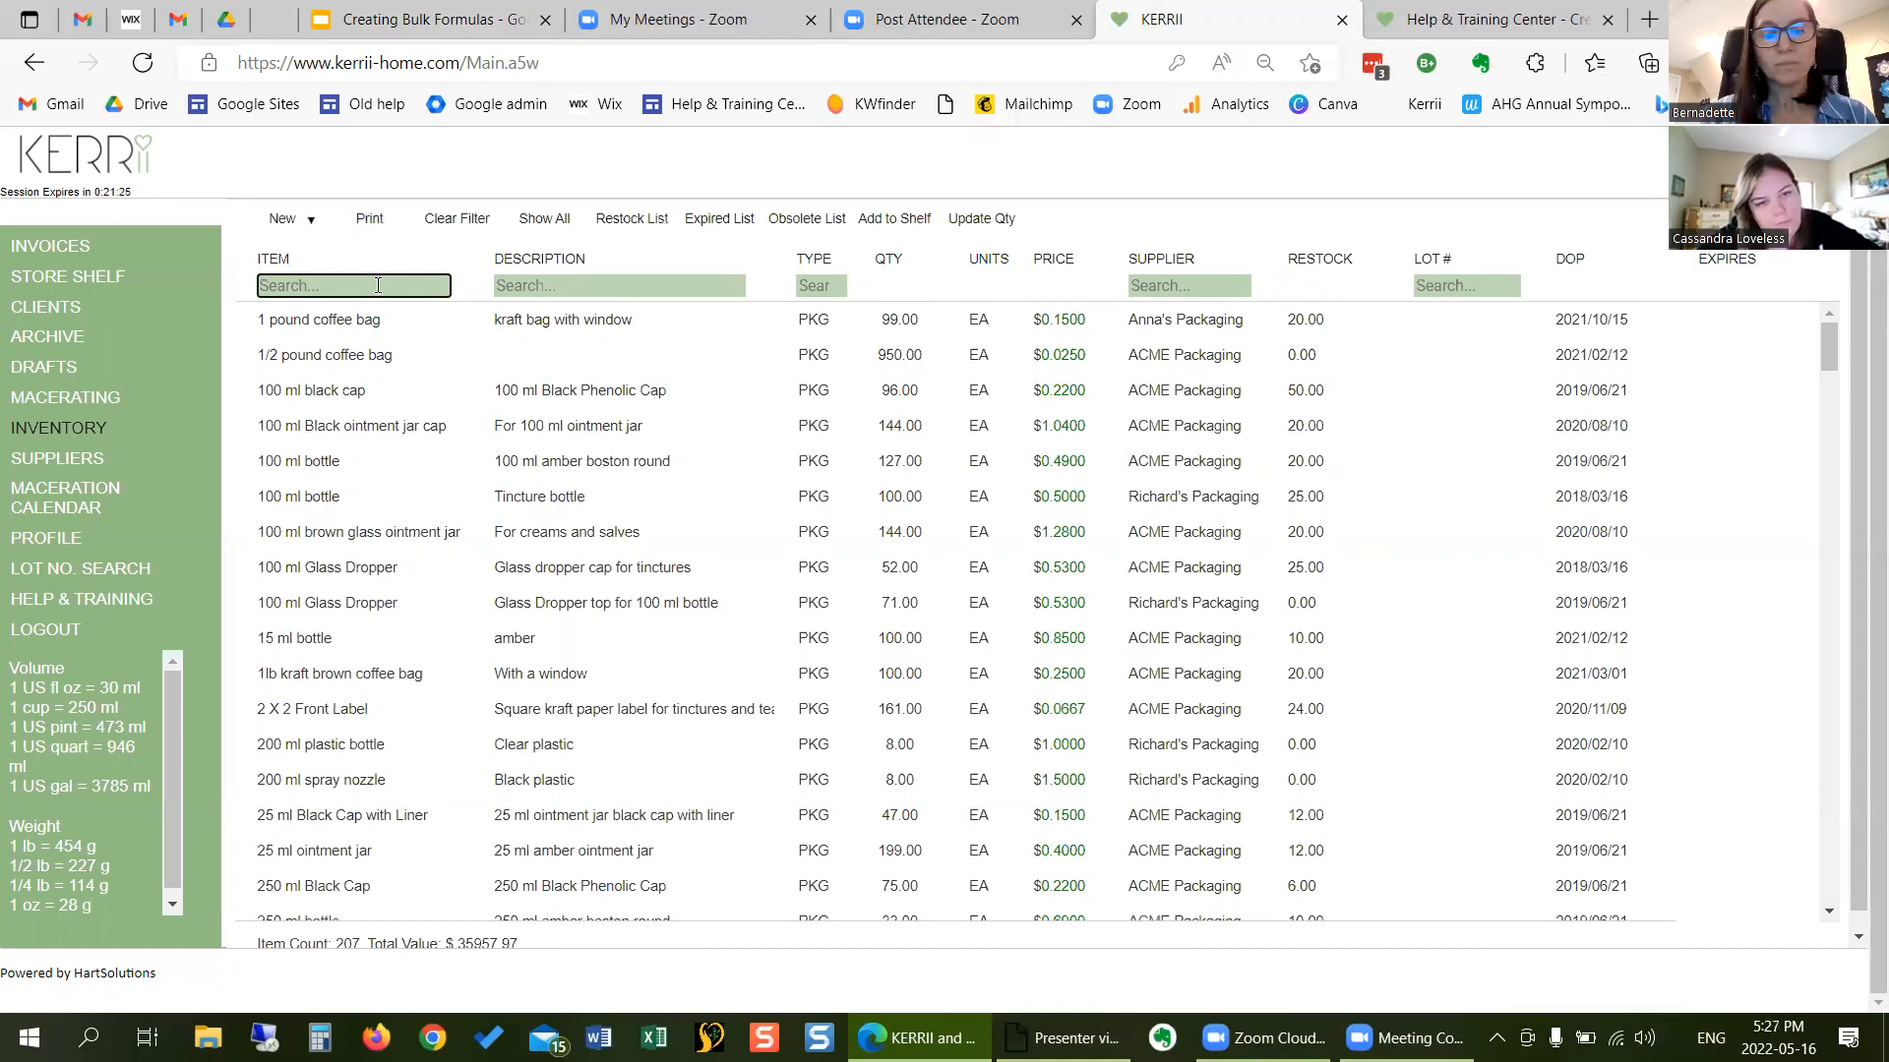
{"action": "type", "text": "feel"}
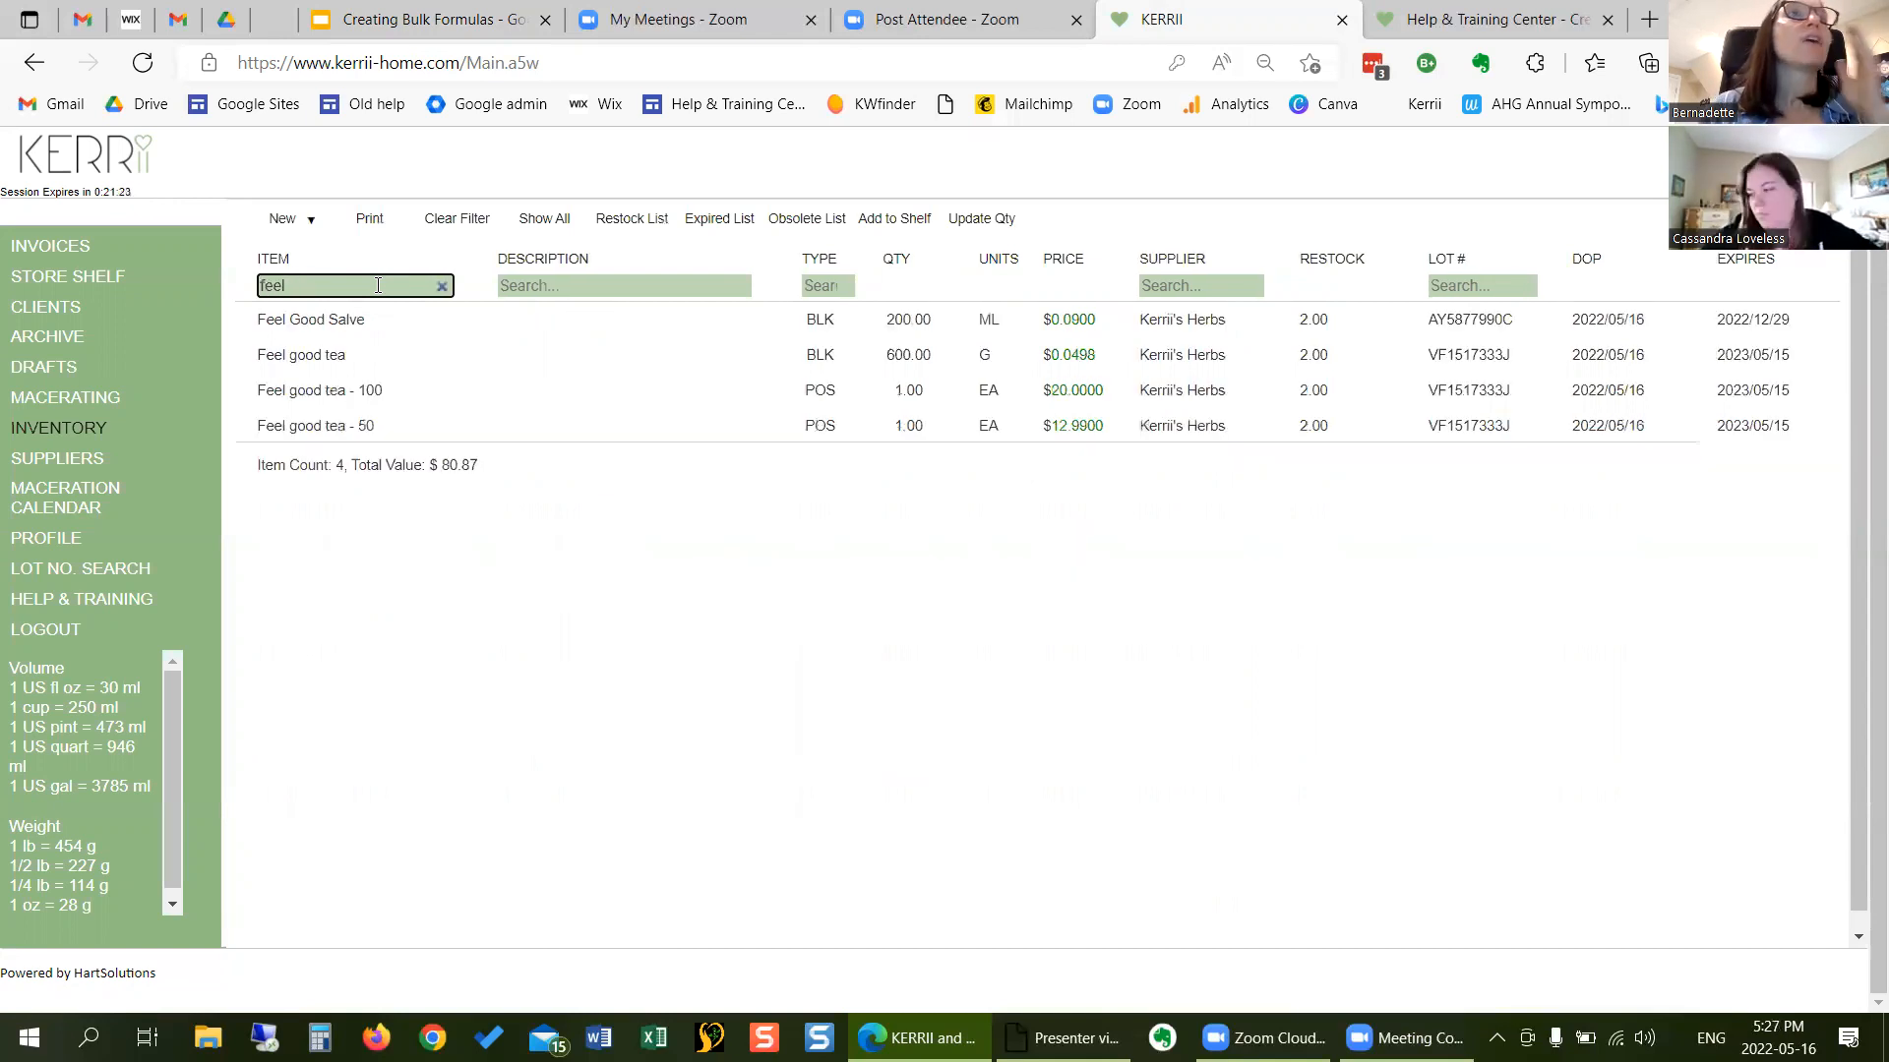
{"action": "left_click", "coordinate": [356, 323]}
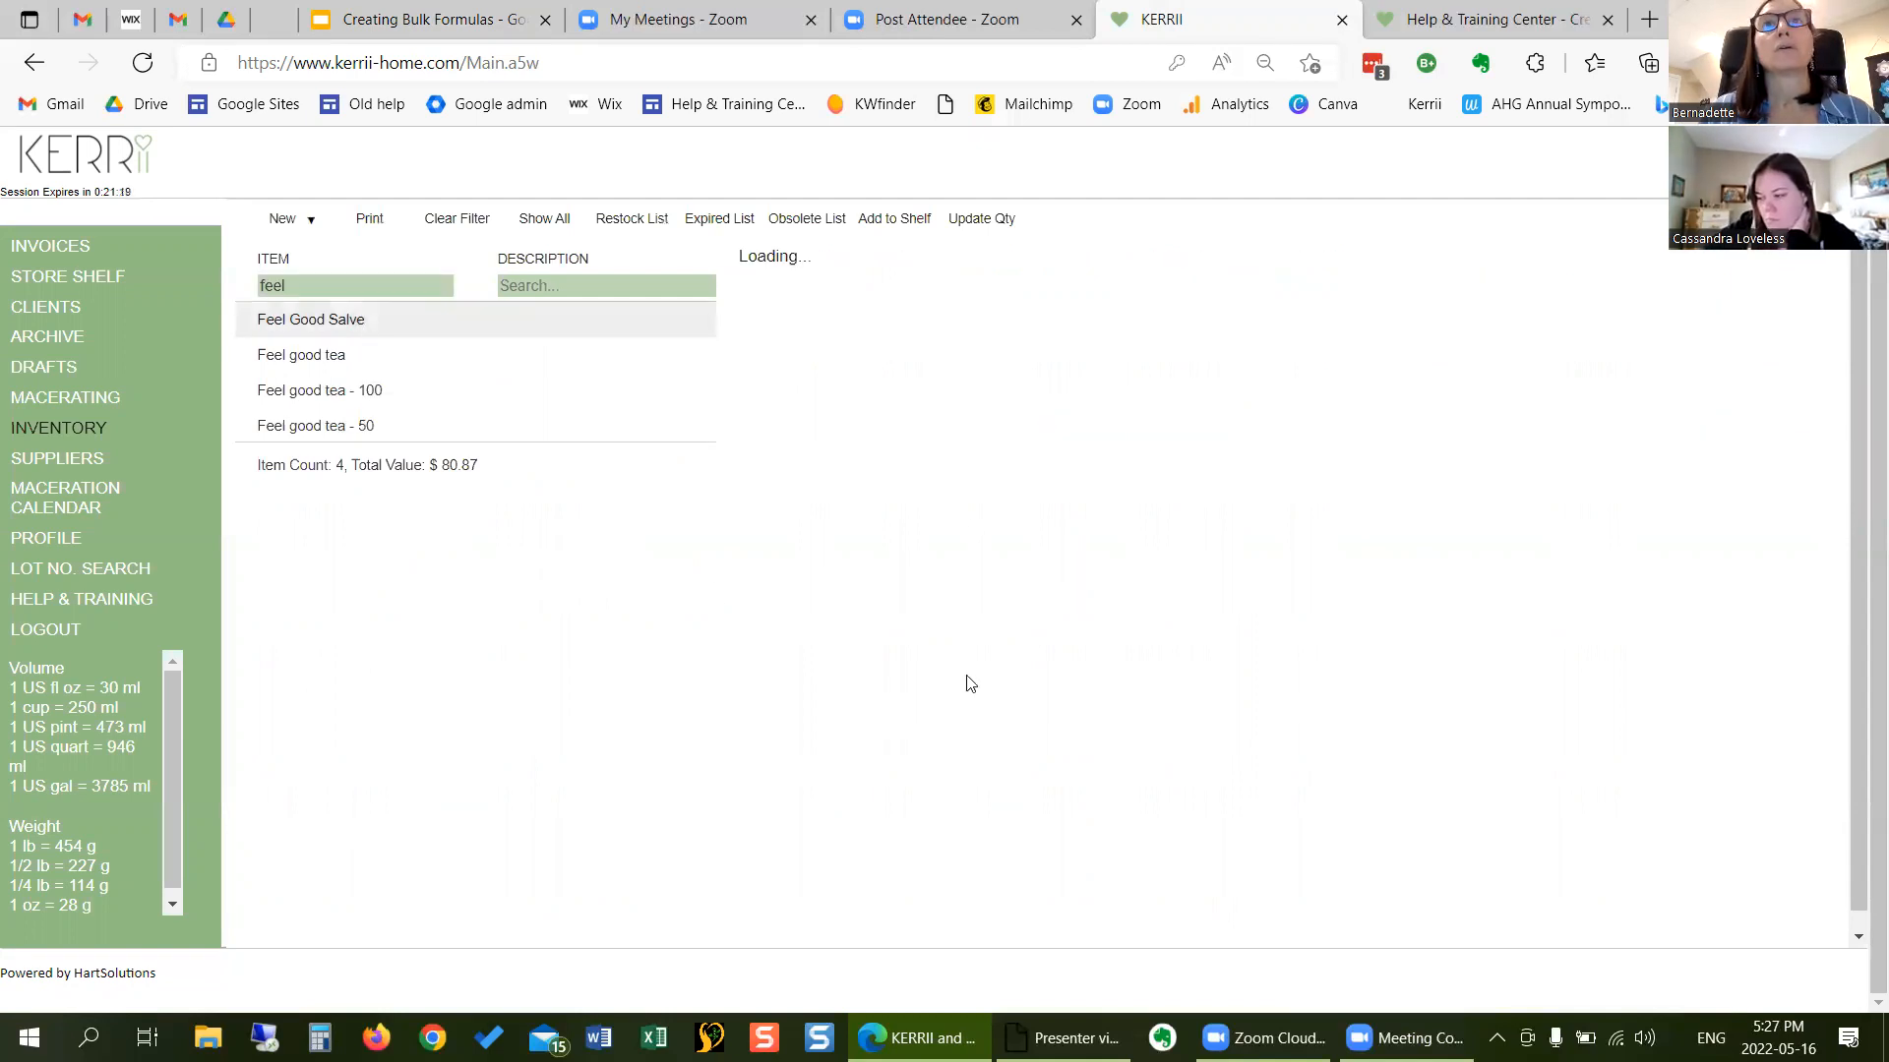
{"action": "left_click", "coordinate": [1109, 901]}
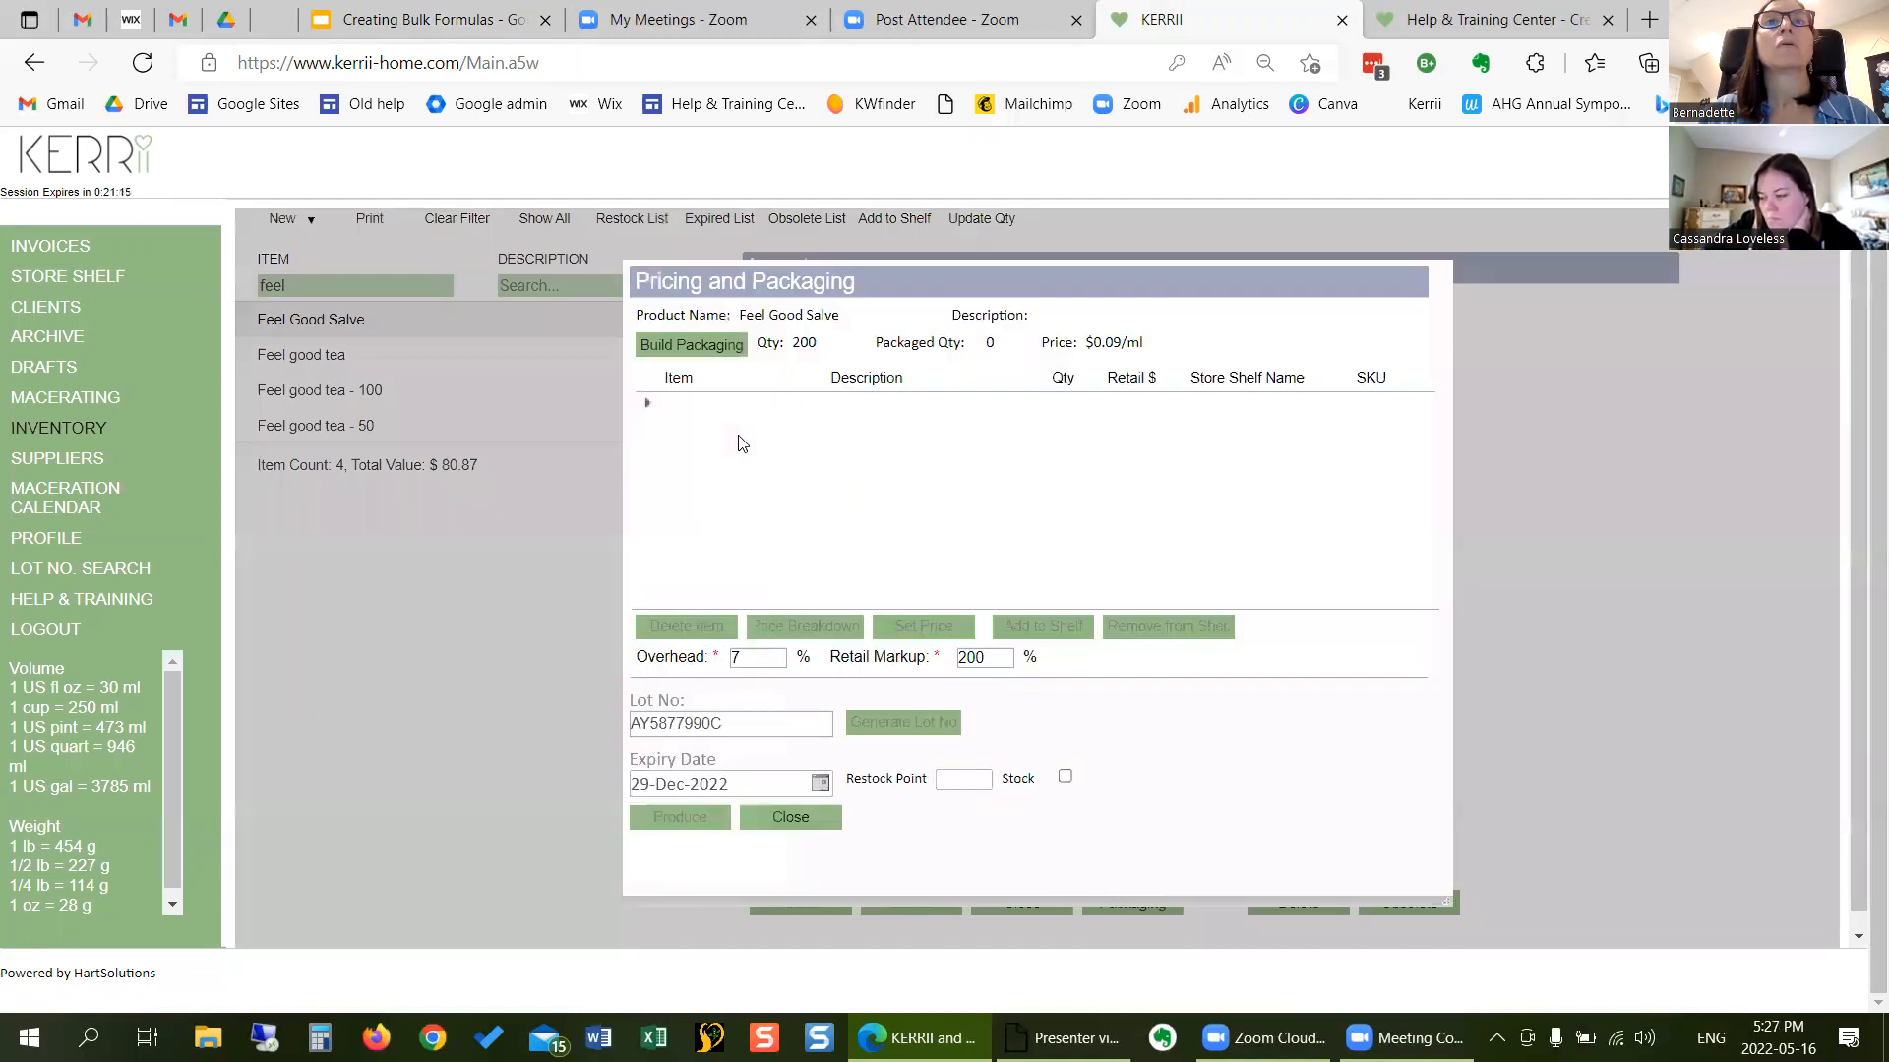
- Start building packaging for the salve with 3 items and .1 hours of labor
{"action": "left_click", "coordinate": [690, 347]}
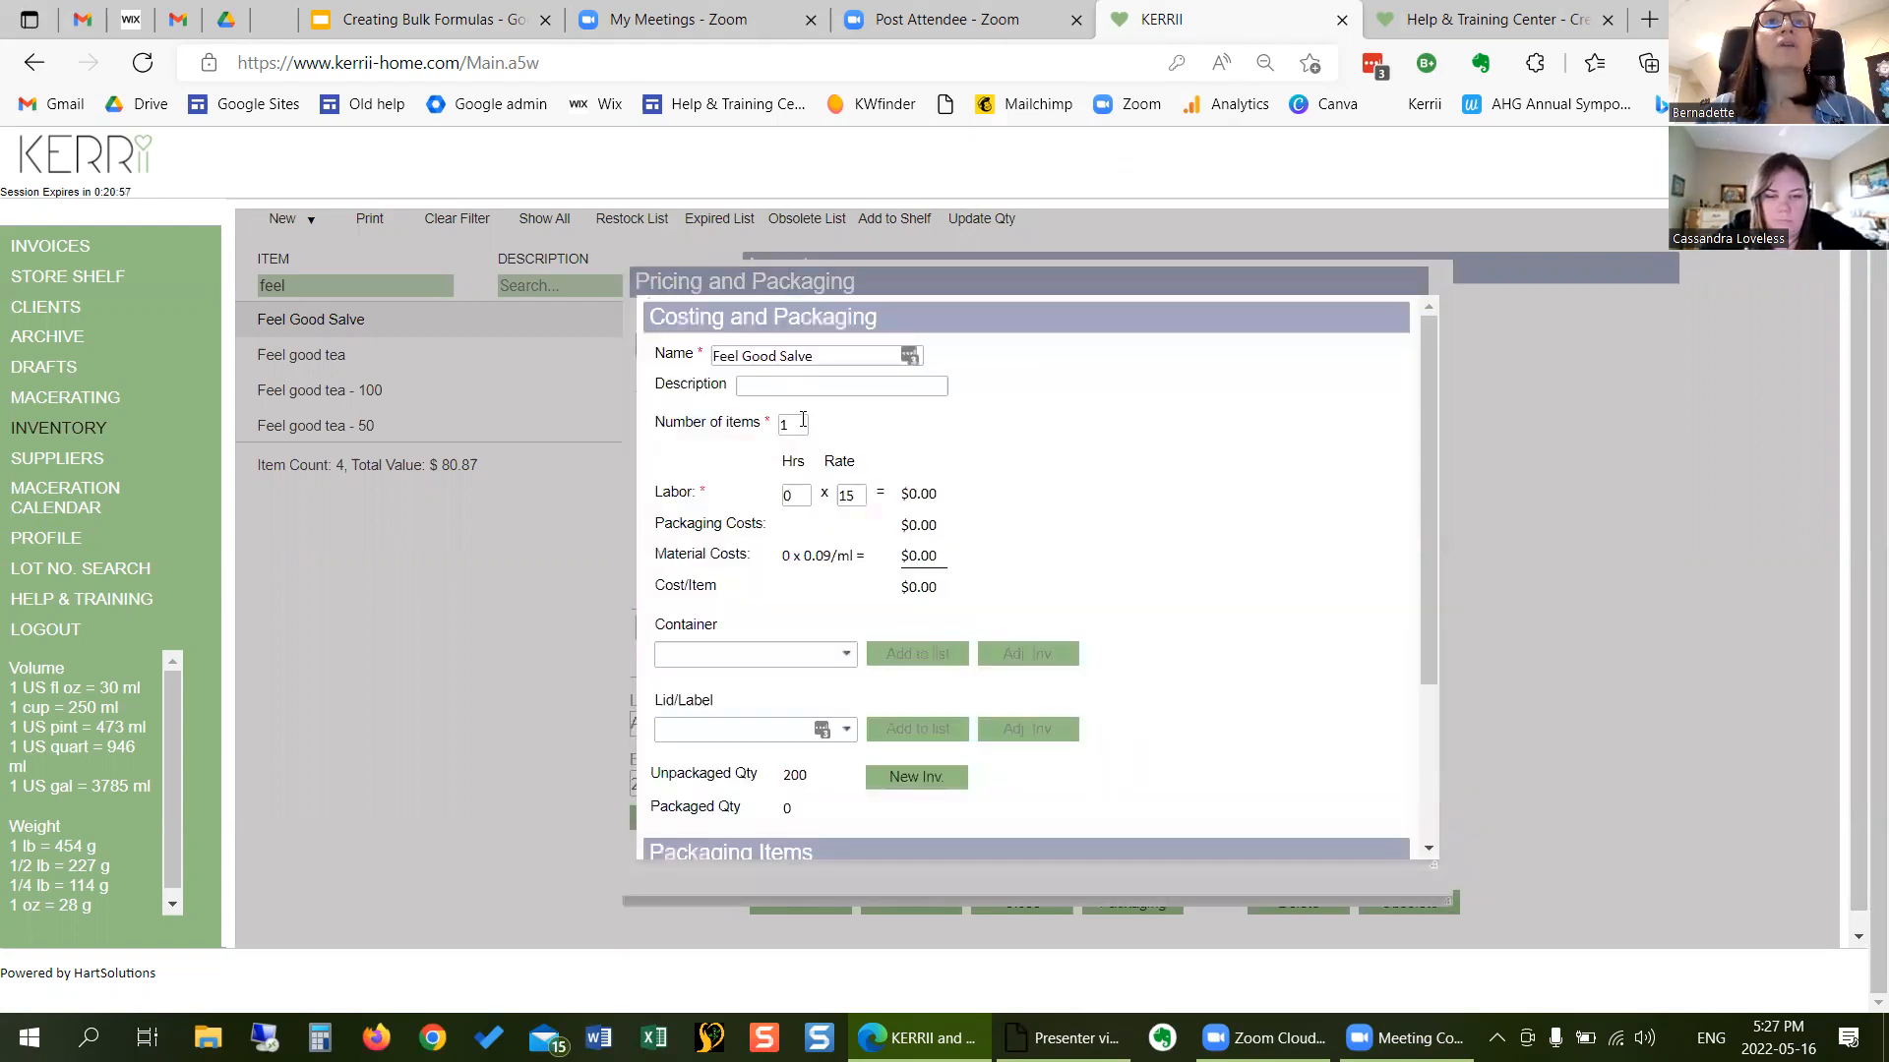
{"action": "left_click", "coordinate": [779, 425]}
{"action": "double_click", "coordinate": [779, 427]}
{"action": "type", "text": "3"}
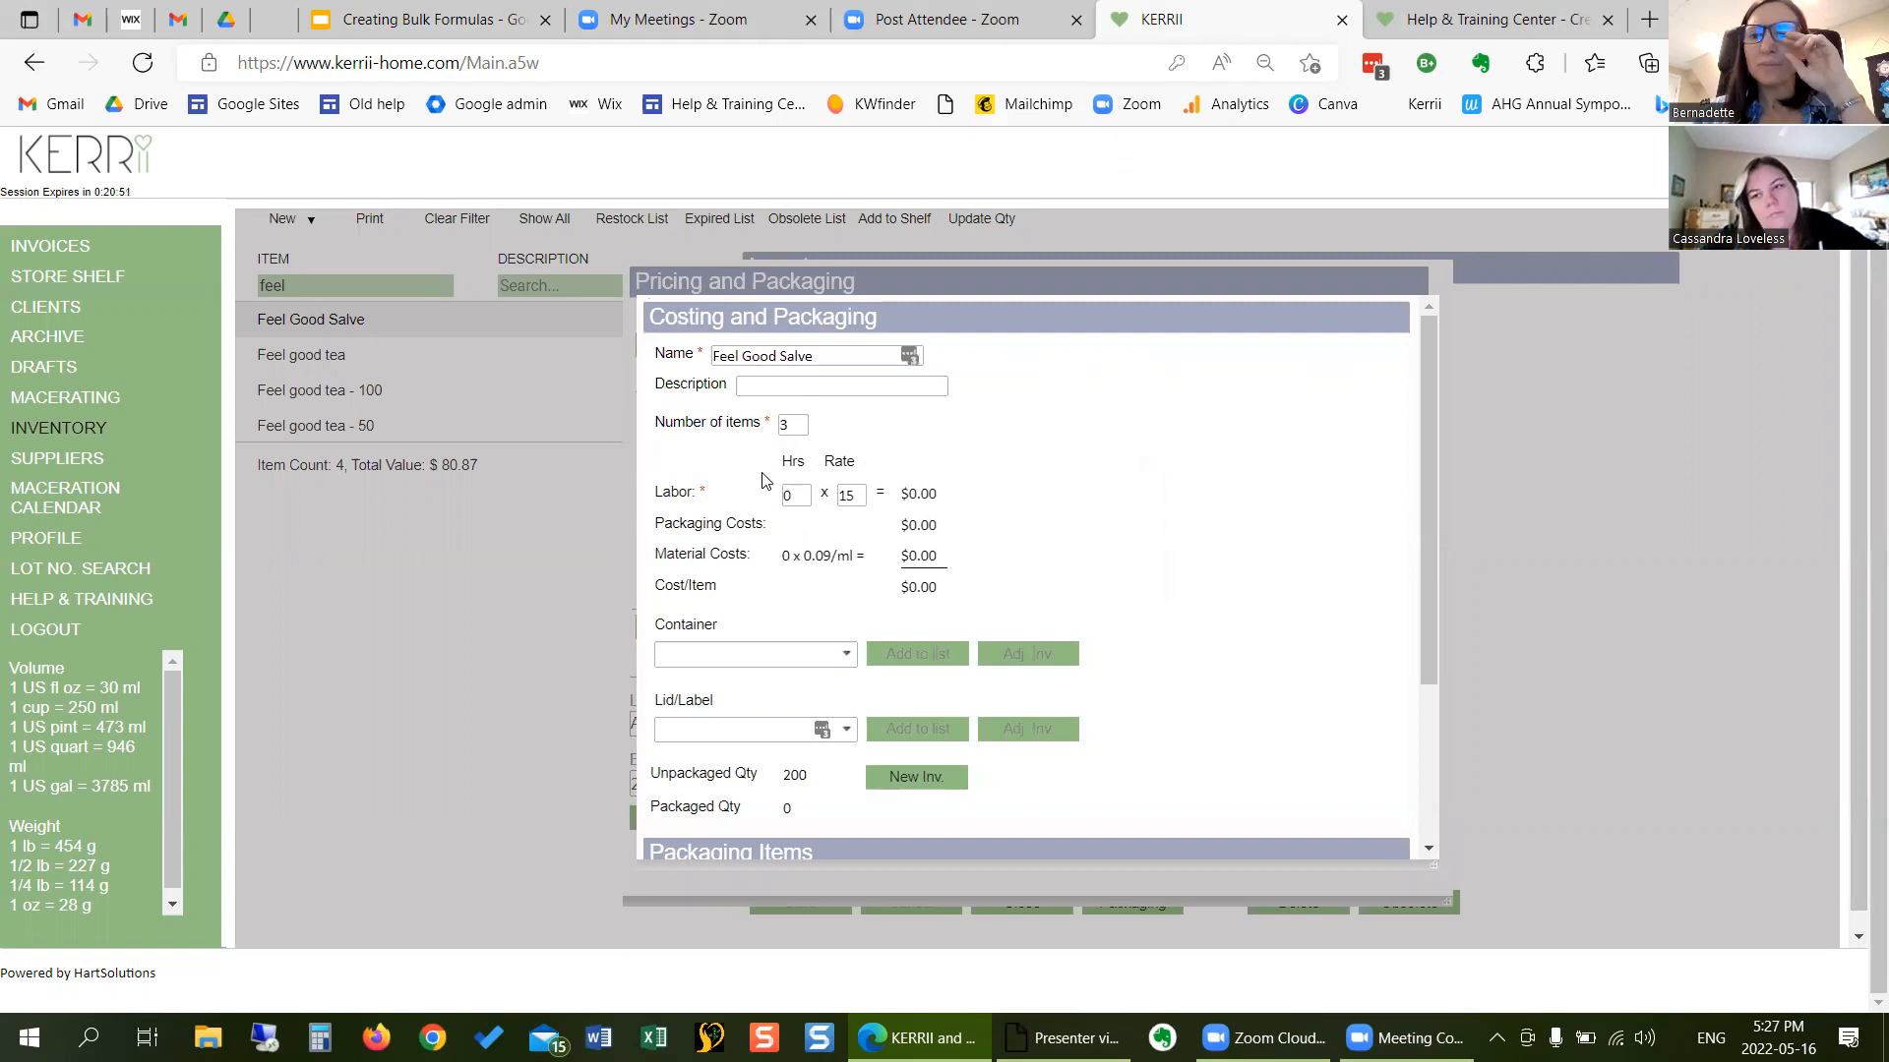
{"action": "double_click", "coordinate": [803, 497]}
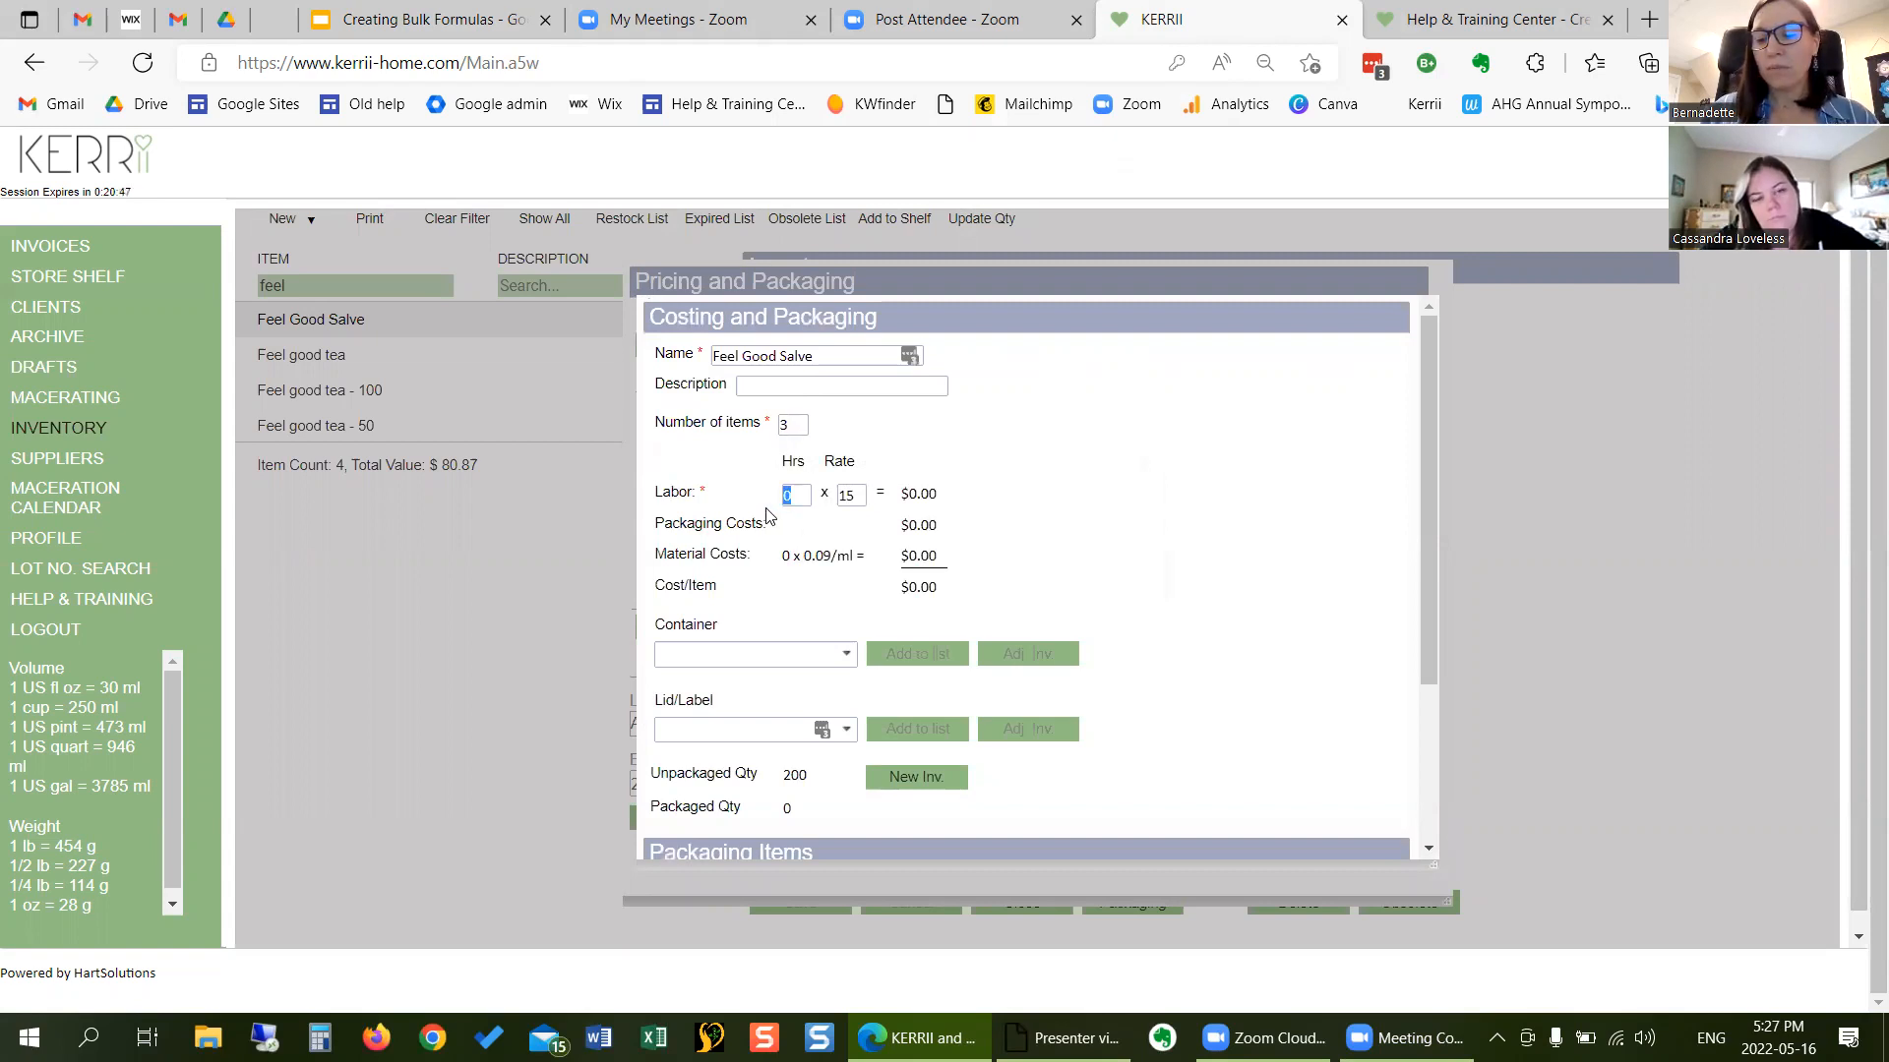
{"action": "type", "text": ".1"}
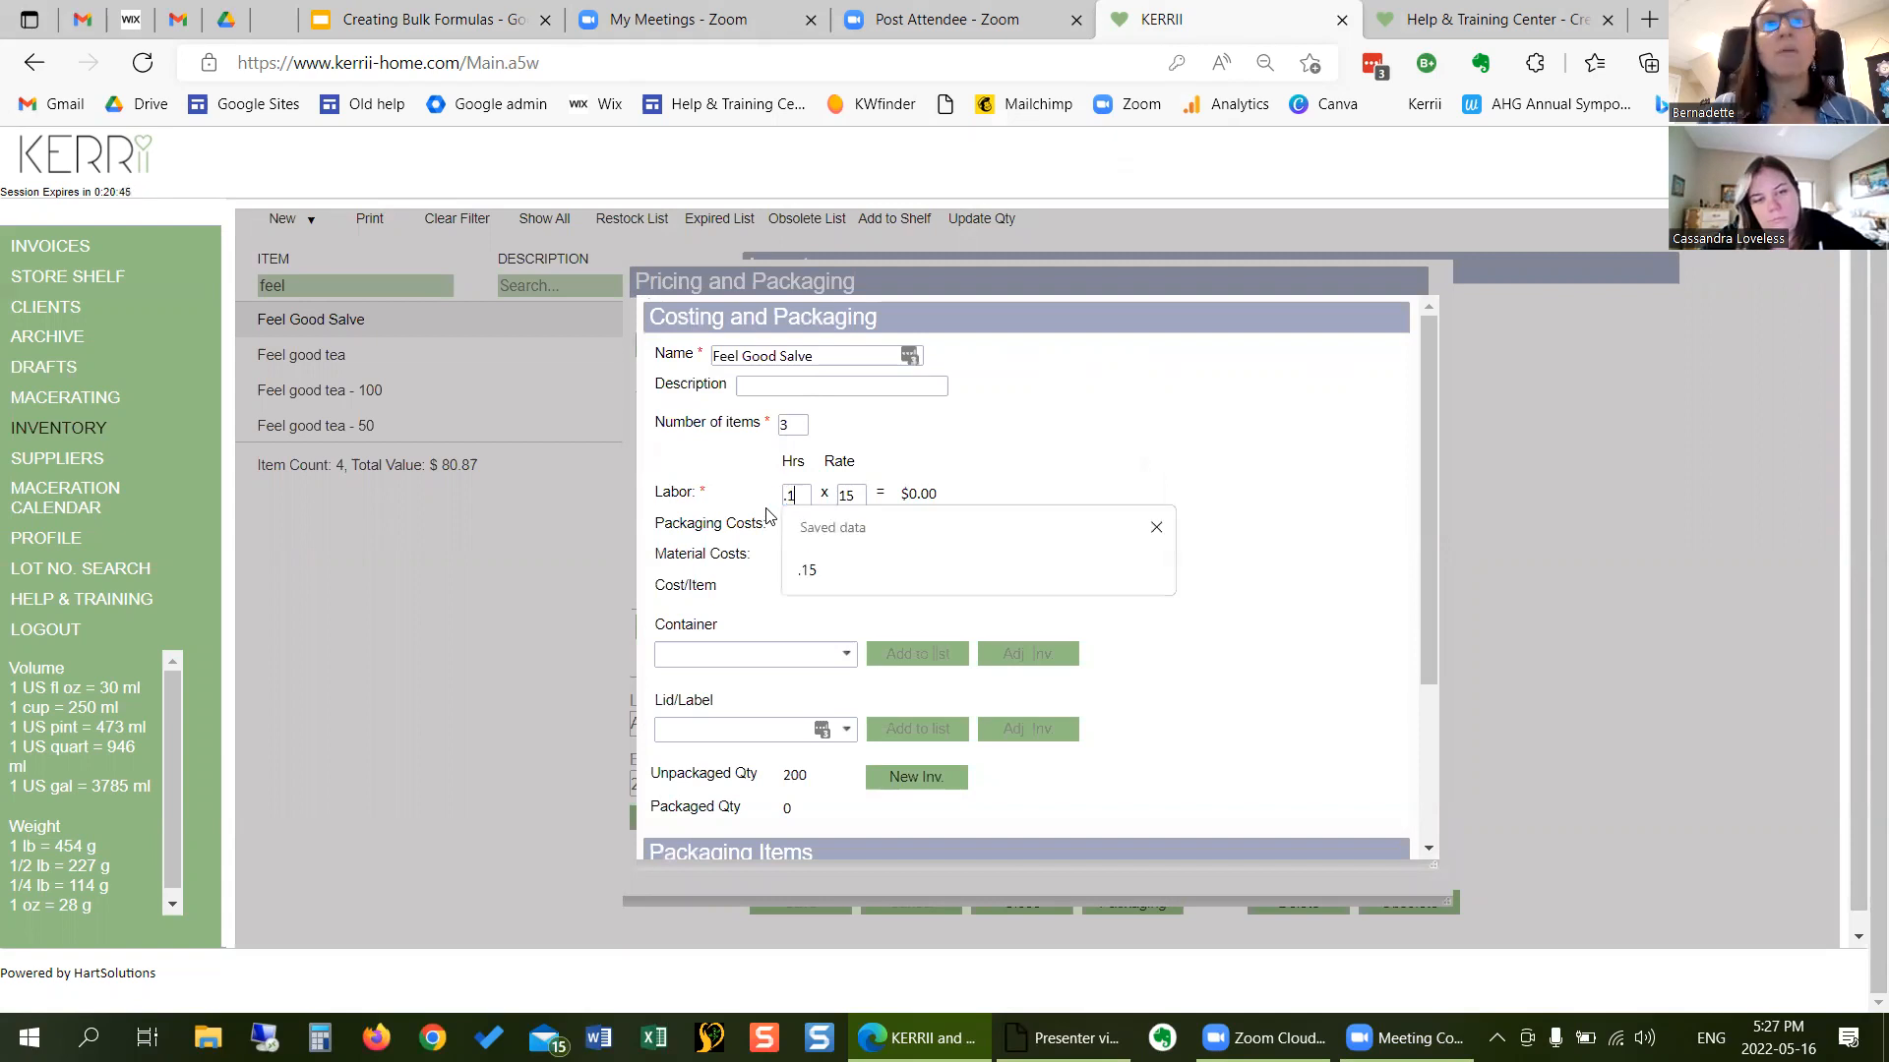
{"action": "left_click", "coordinate": [768, 516]}
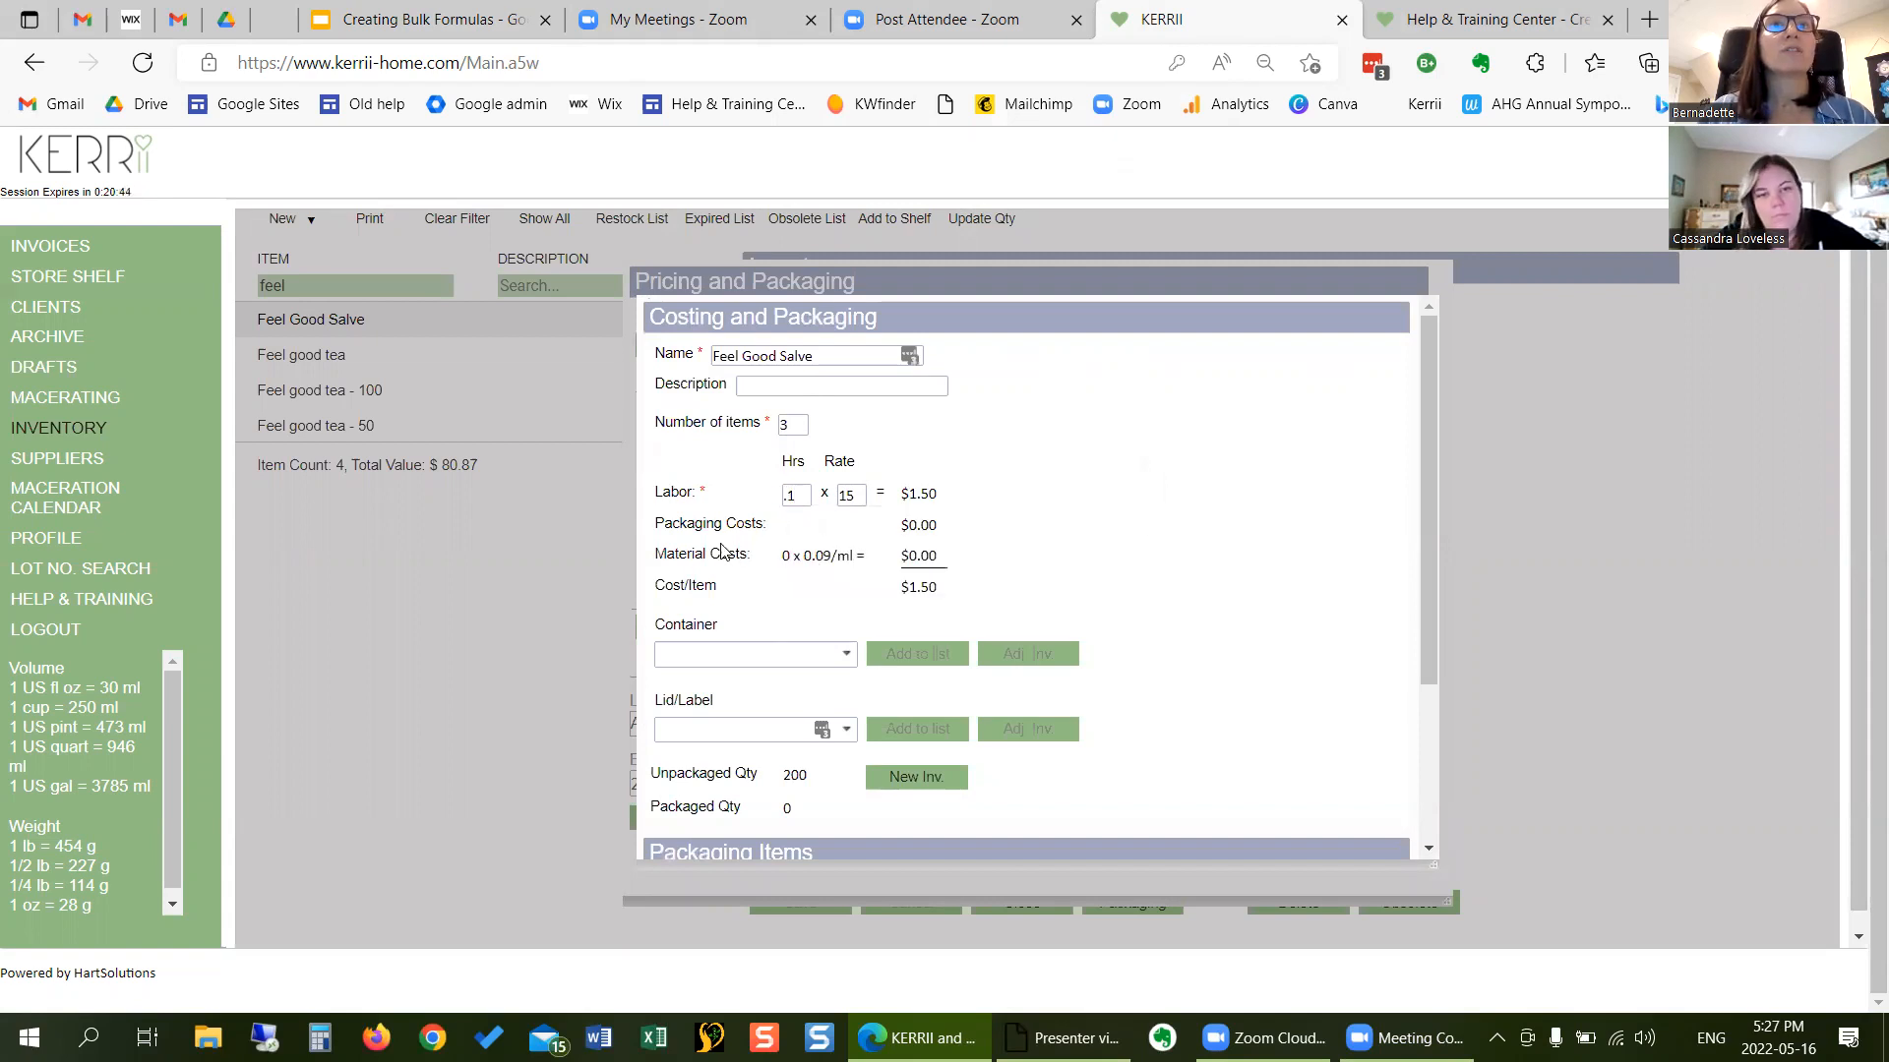
- Add the 50 ml Ointment Jar as the container for the three salves
{"action": "left_click", "coordinate": [845, 654]}
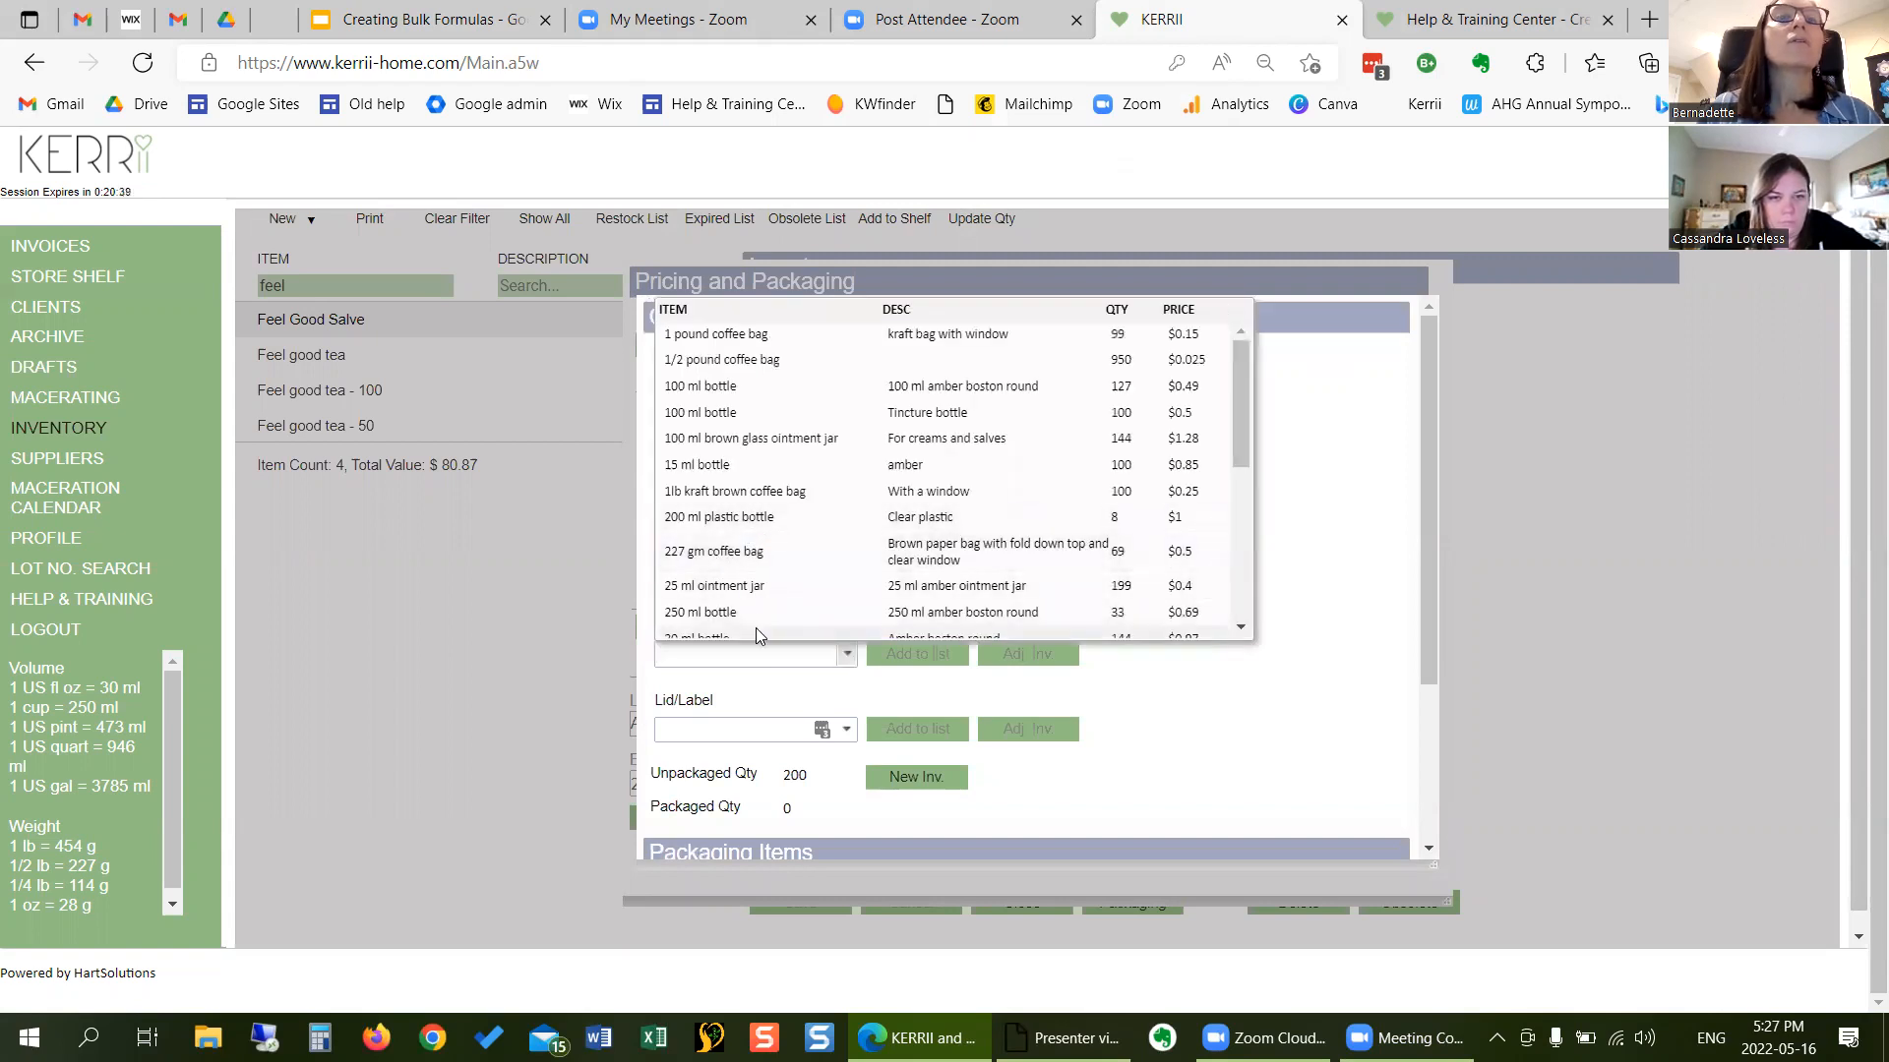
{"action": "scroll", "coordinate": [764, 583], "scroll_direction": "down", "scroll_amount": 2}
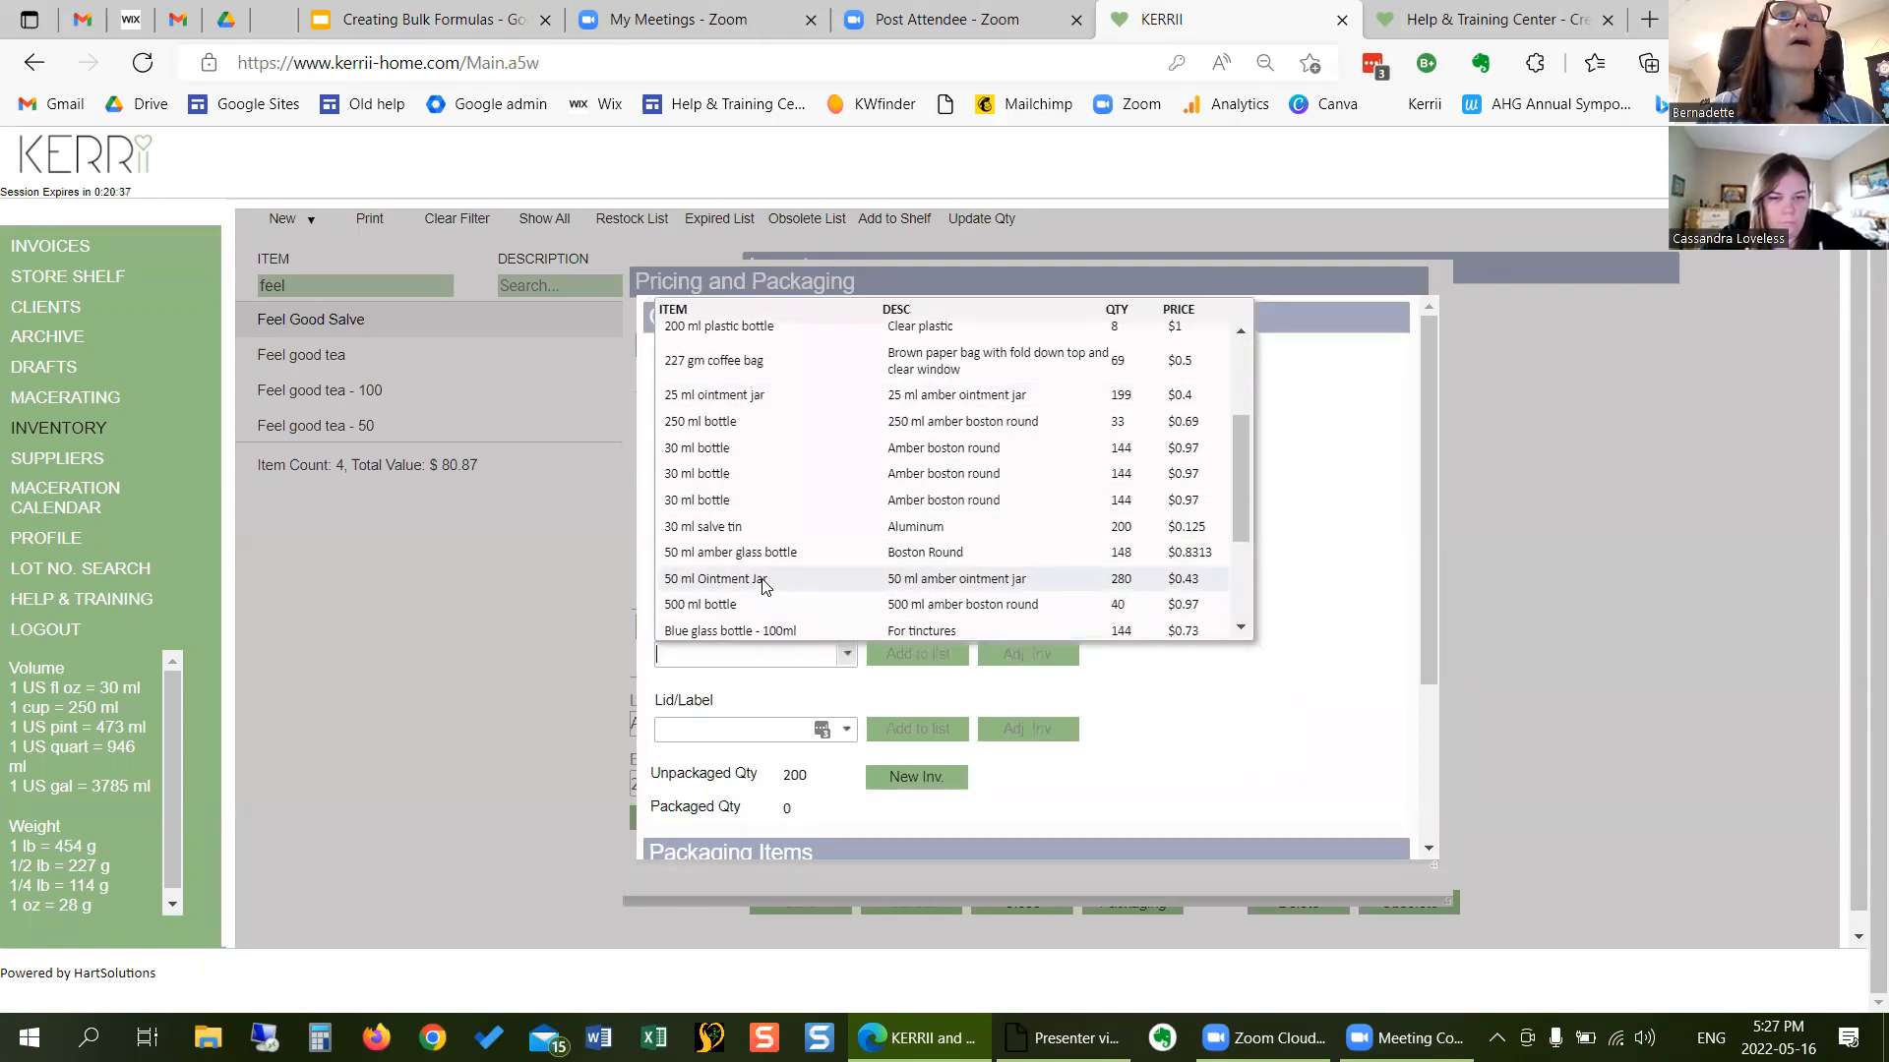
{"action": "left_click", "coordinate": [759, 582]}
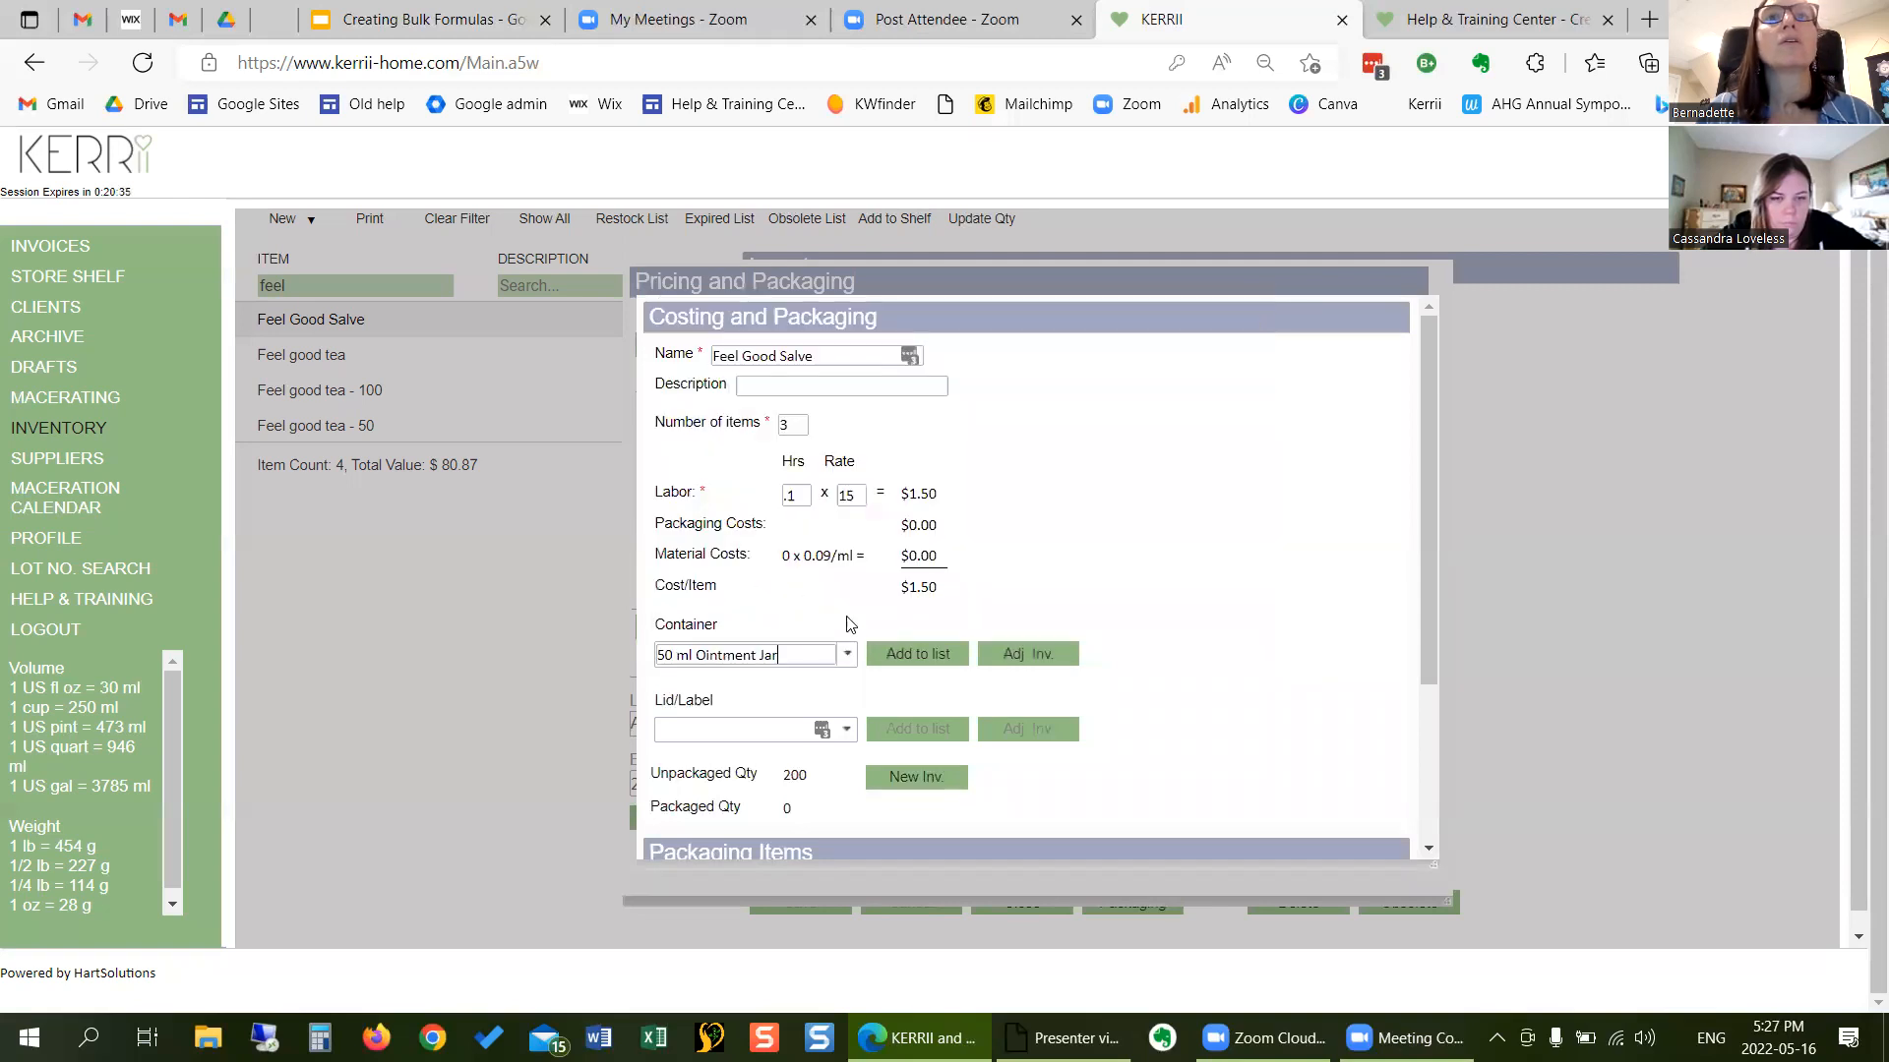
{"action": "left_click", "coordinate": [897, 655]}
- Add the 50 ml Black Cap with Liner to the packaging items of the three salves
{"action": "scroll", "coordinate": [866, 570], "scroll_direction": "down", "scroll_amount": 3}
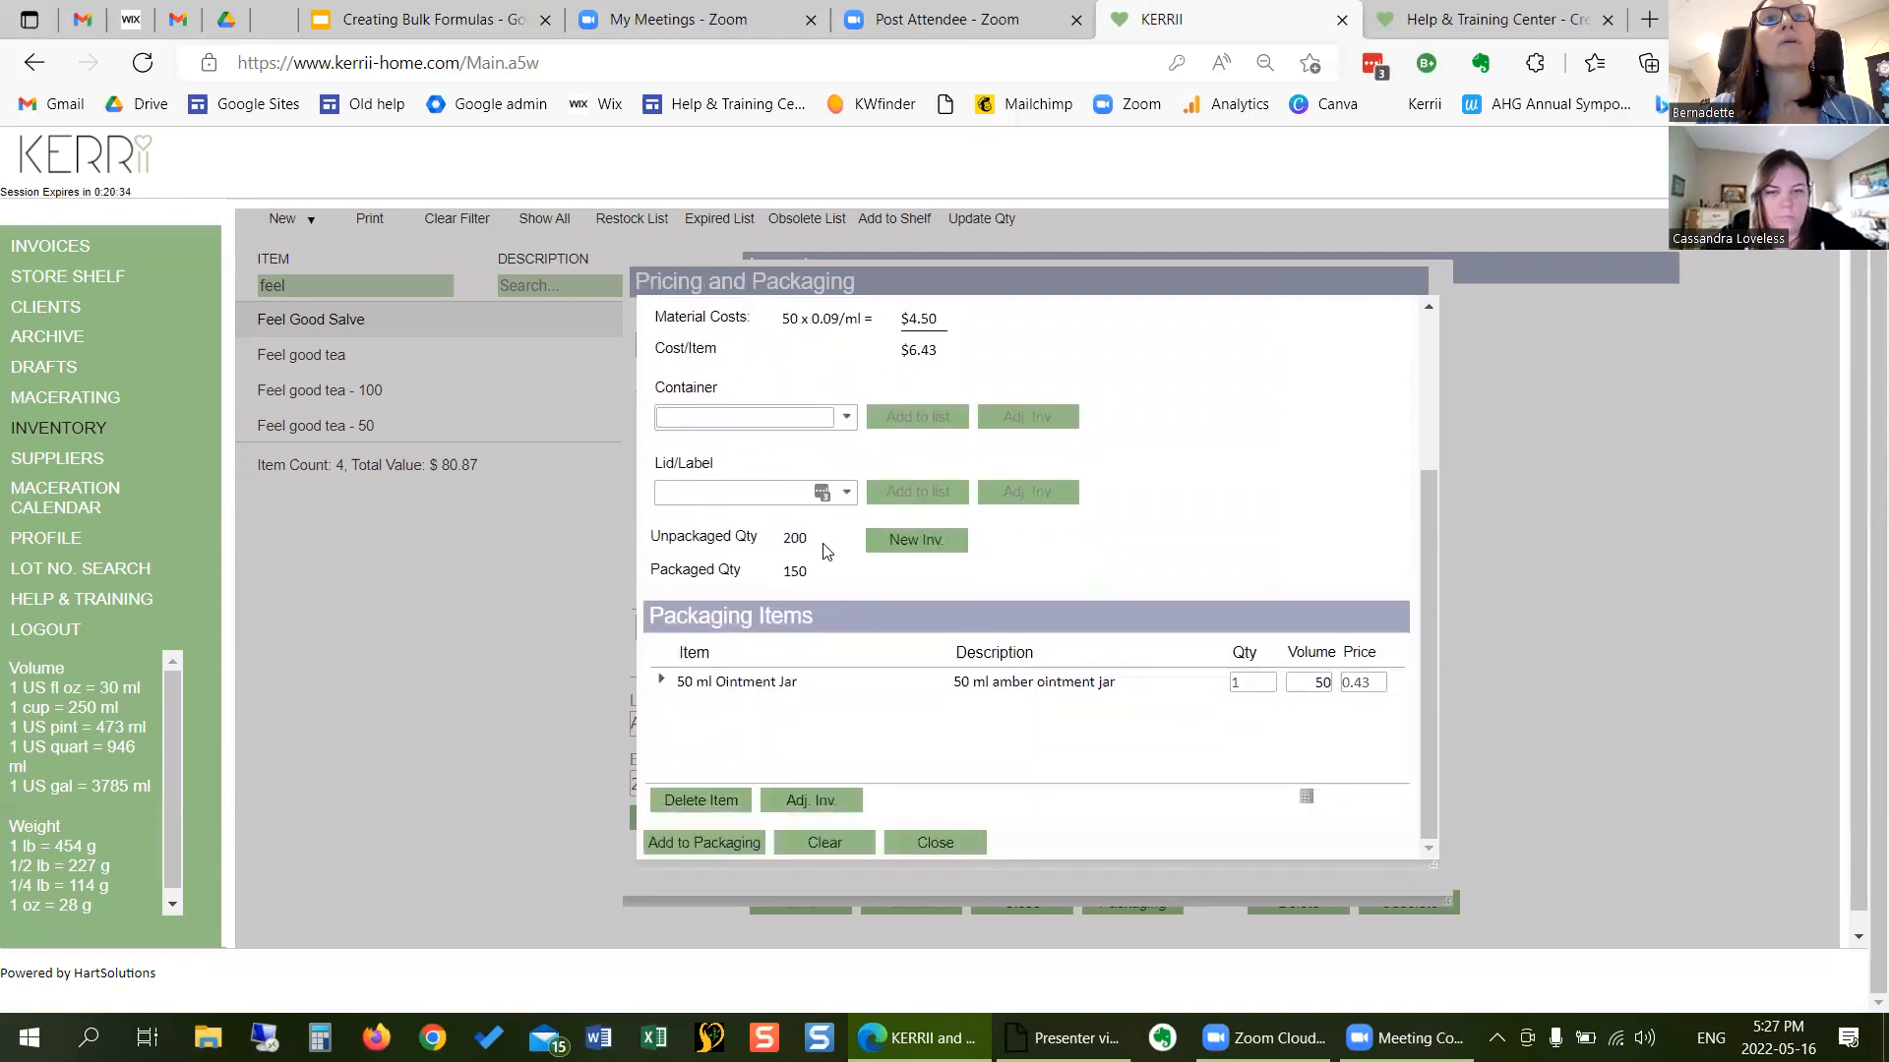
{"action": "left_click", "coordinate": [846, 494]}
{"action": "scroll", "coordinate": [733, 659], "scroll_direction": "down", "scroll_amount": 3}
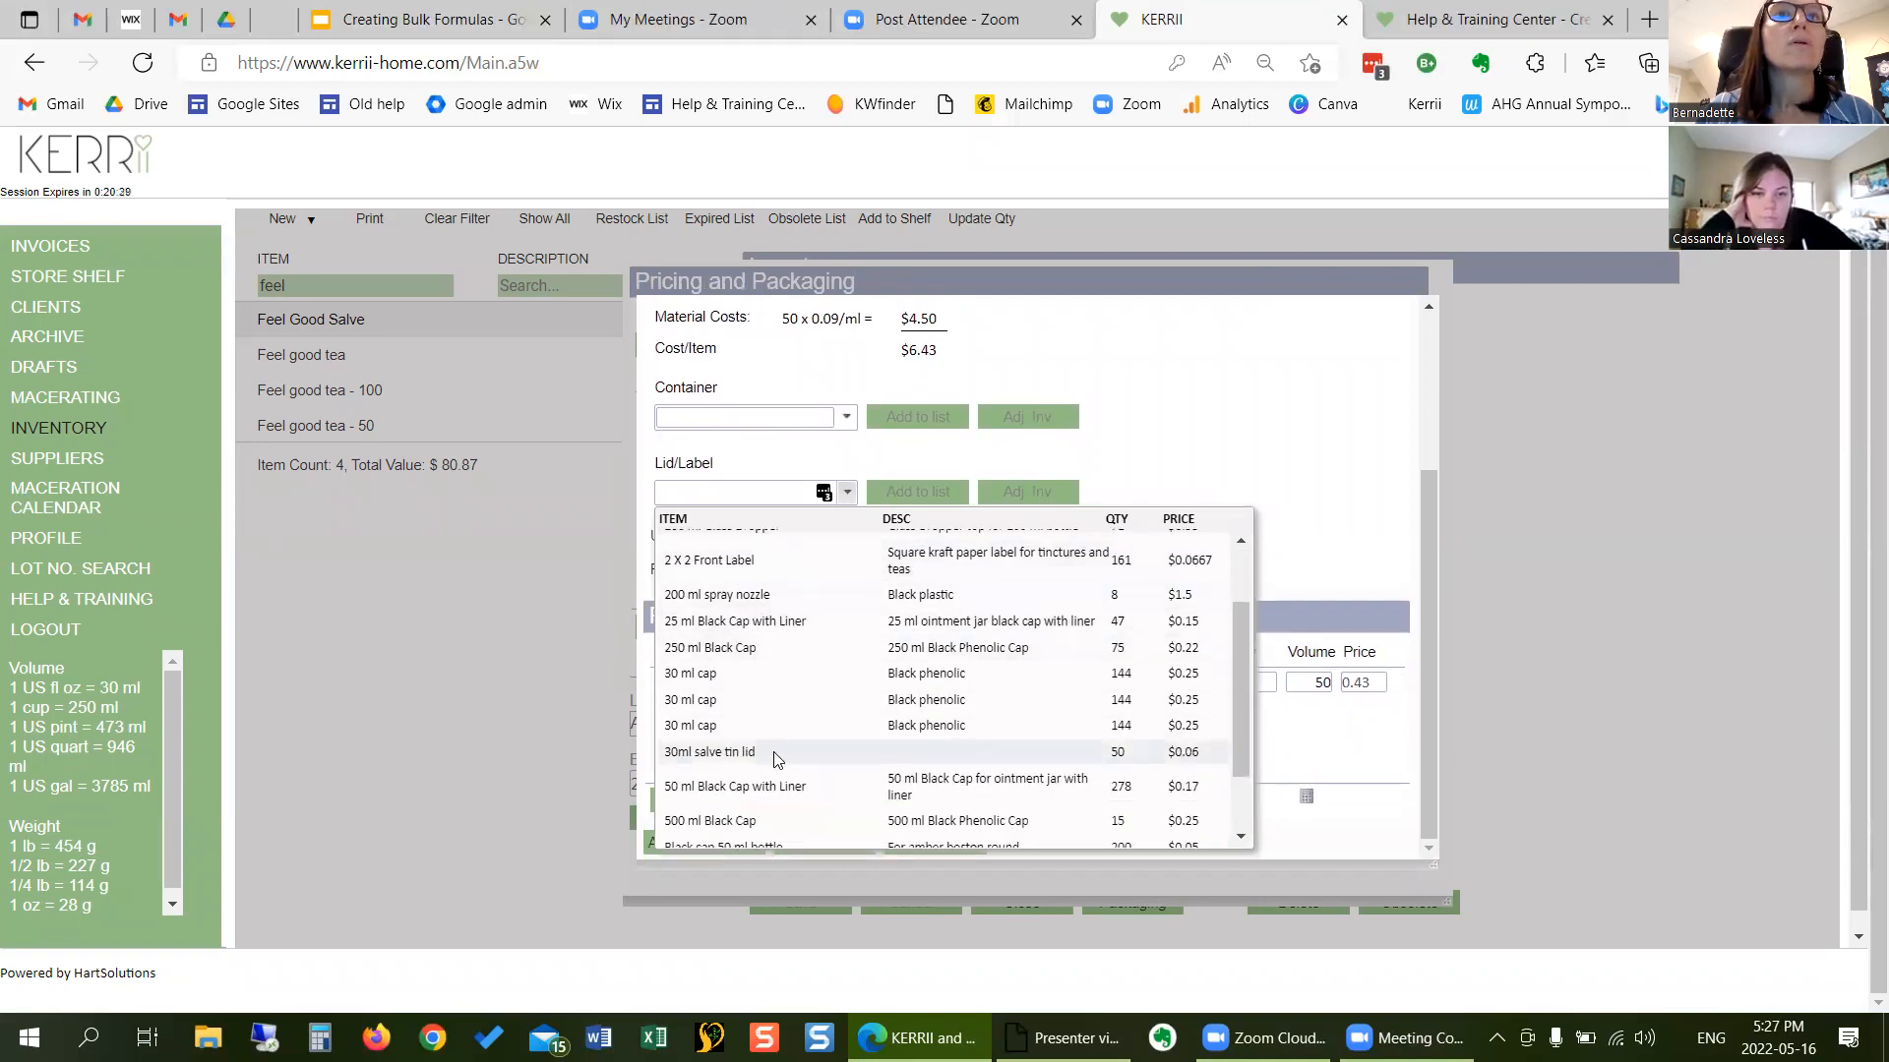
{"action": "left_click", "coordinate": [785, 785]}
{"action": "left_click", "coordinate": [916, 491]}
- Include the 2 X 2 Front Label and add the finished set of three jars to the salve's packaging
{"action": "left_click", "coordinate": [846, 493]}
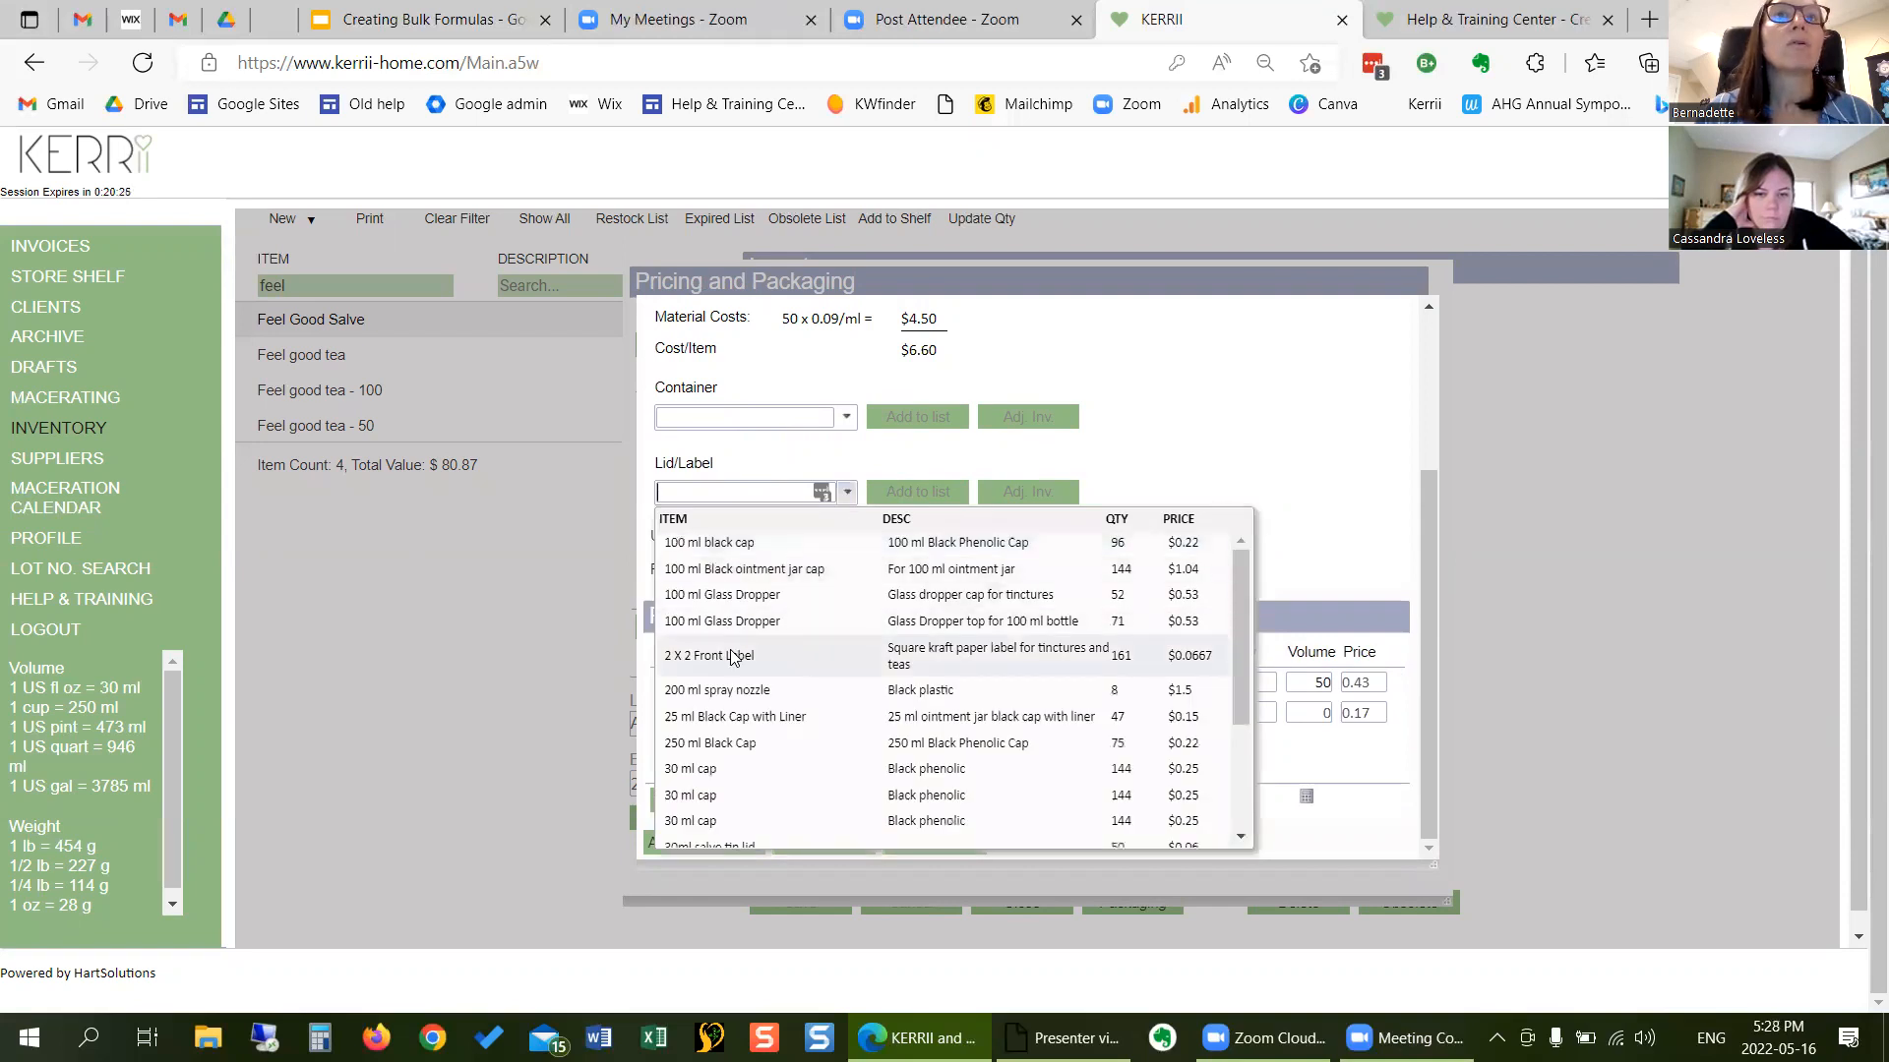
{"action": "left_click", "coordinate": [728, 641]}
{"action": "left_click", "coordinate": [890, 496]}
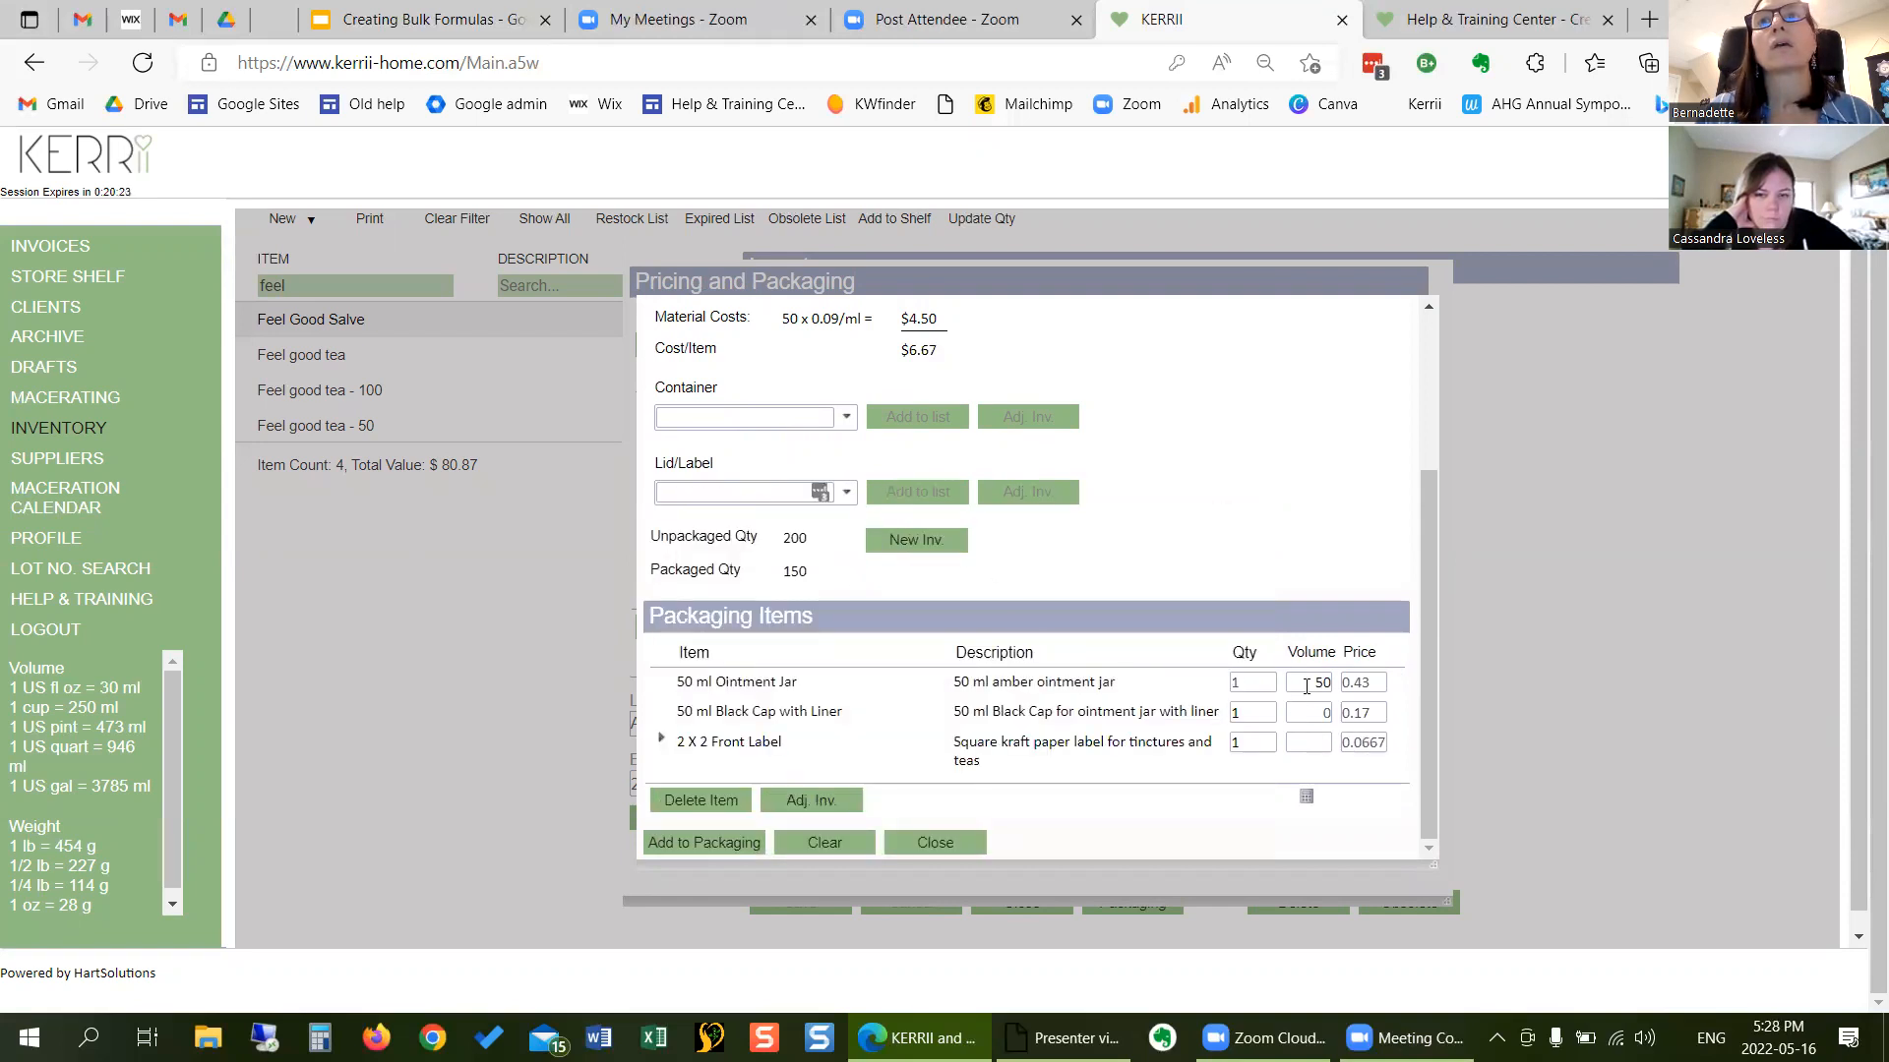
{"action": "scroll", "coordinate": [818, 620], "scroll_direction": "down", "scroll_amount": 1}
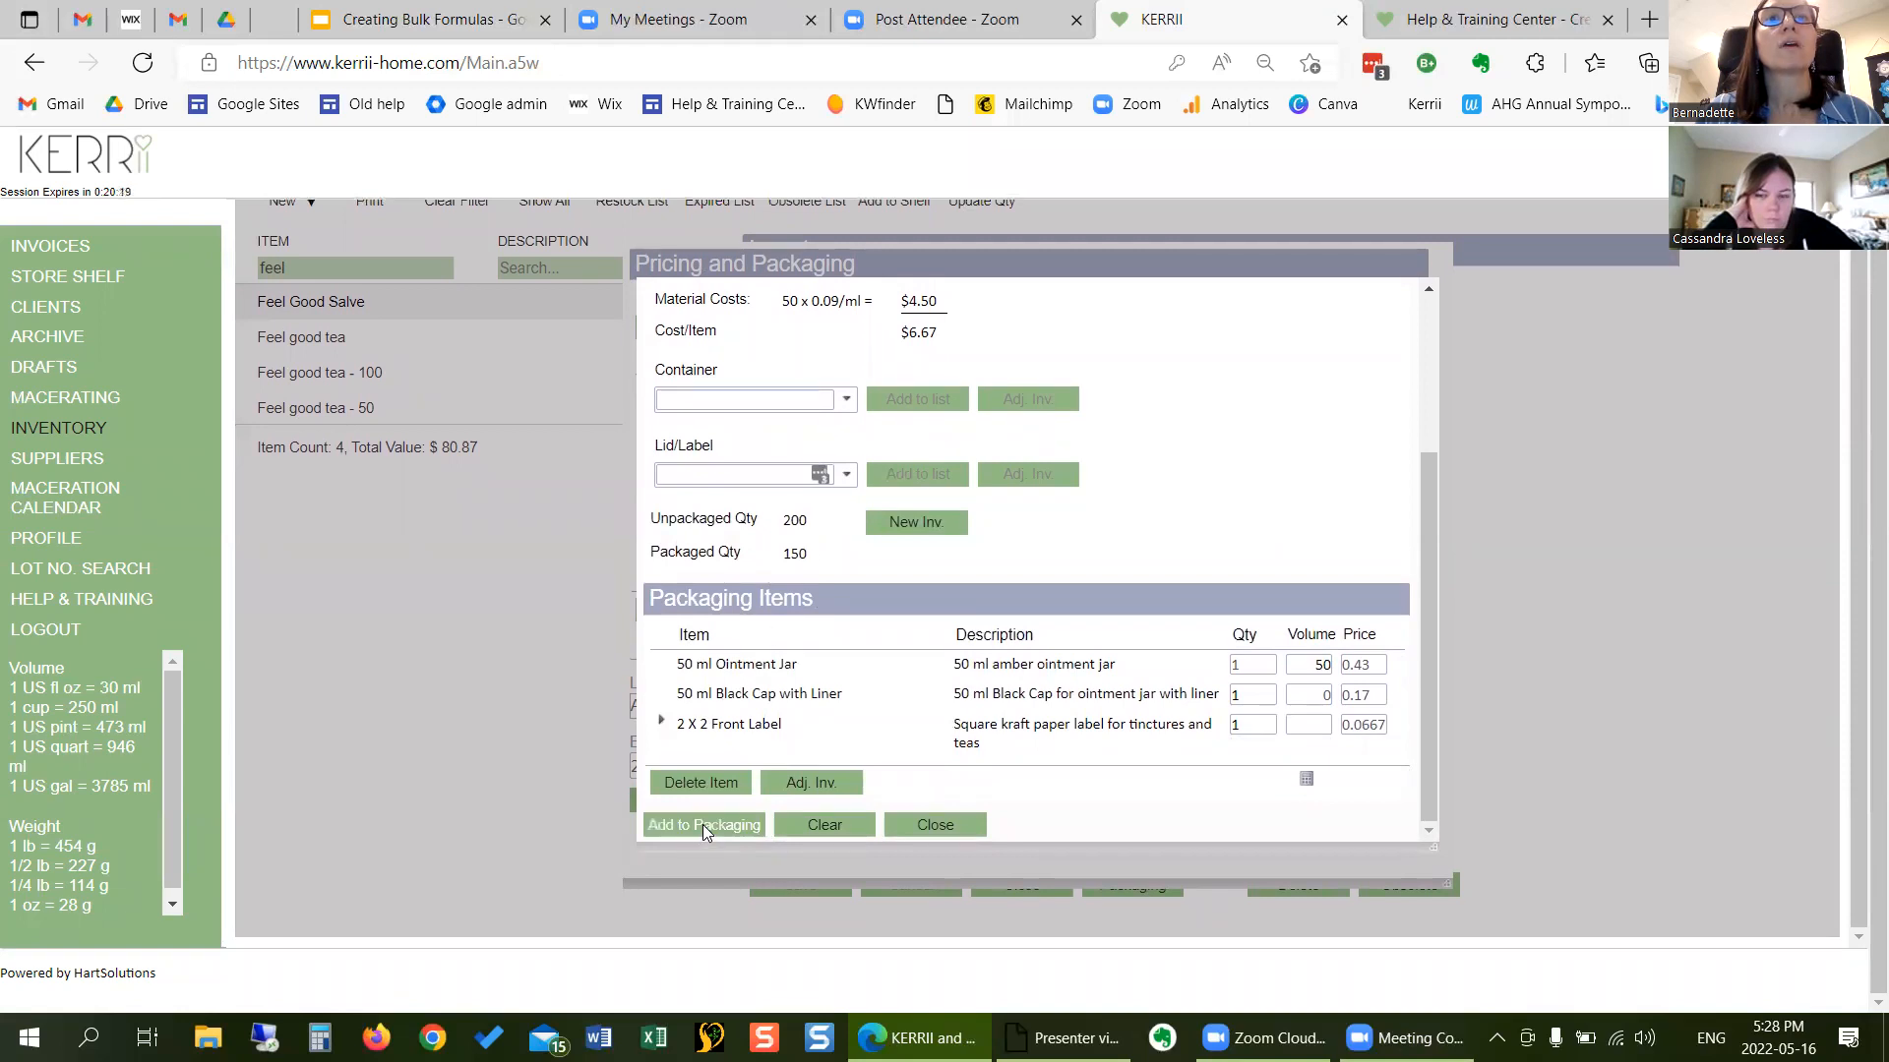
{"action": "left_click", "coordinate": [733, 826]}
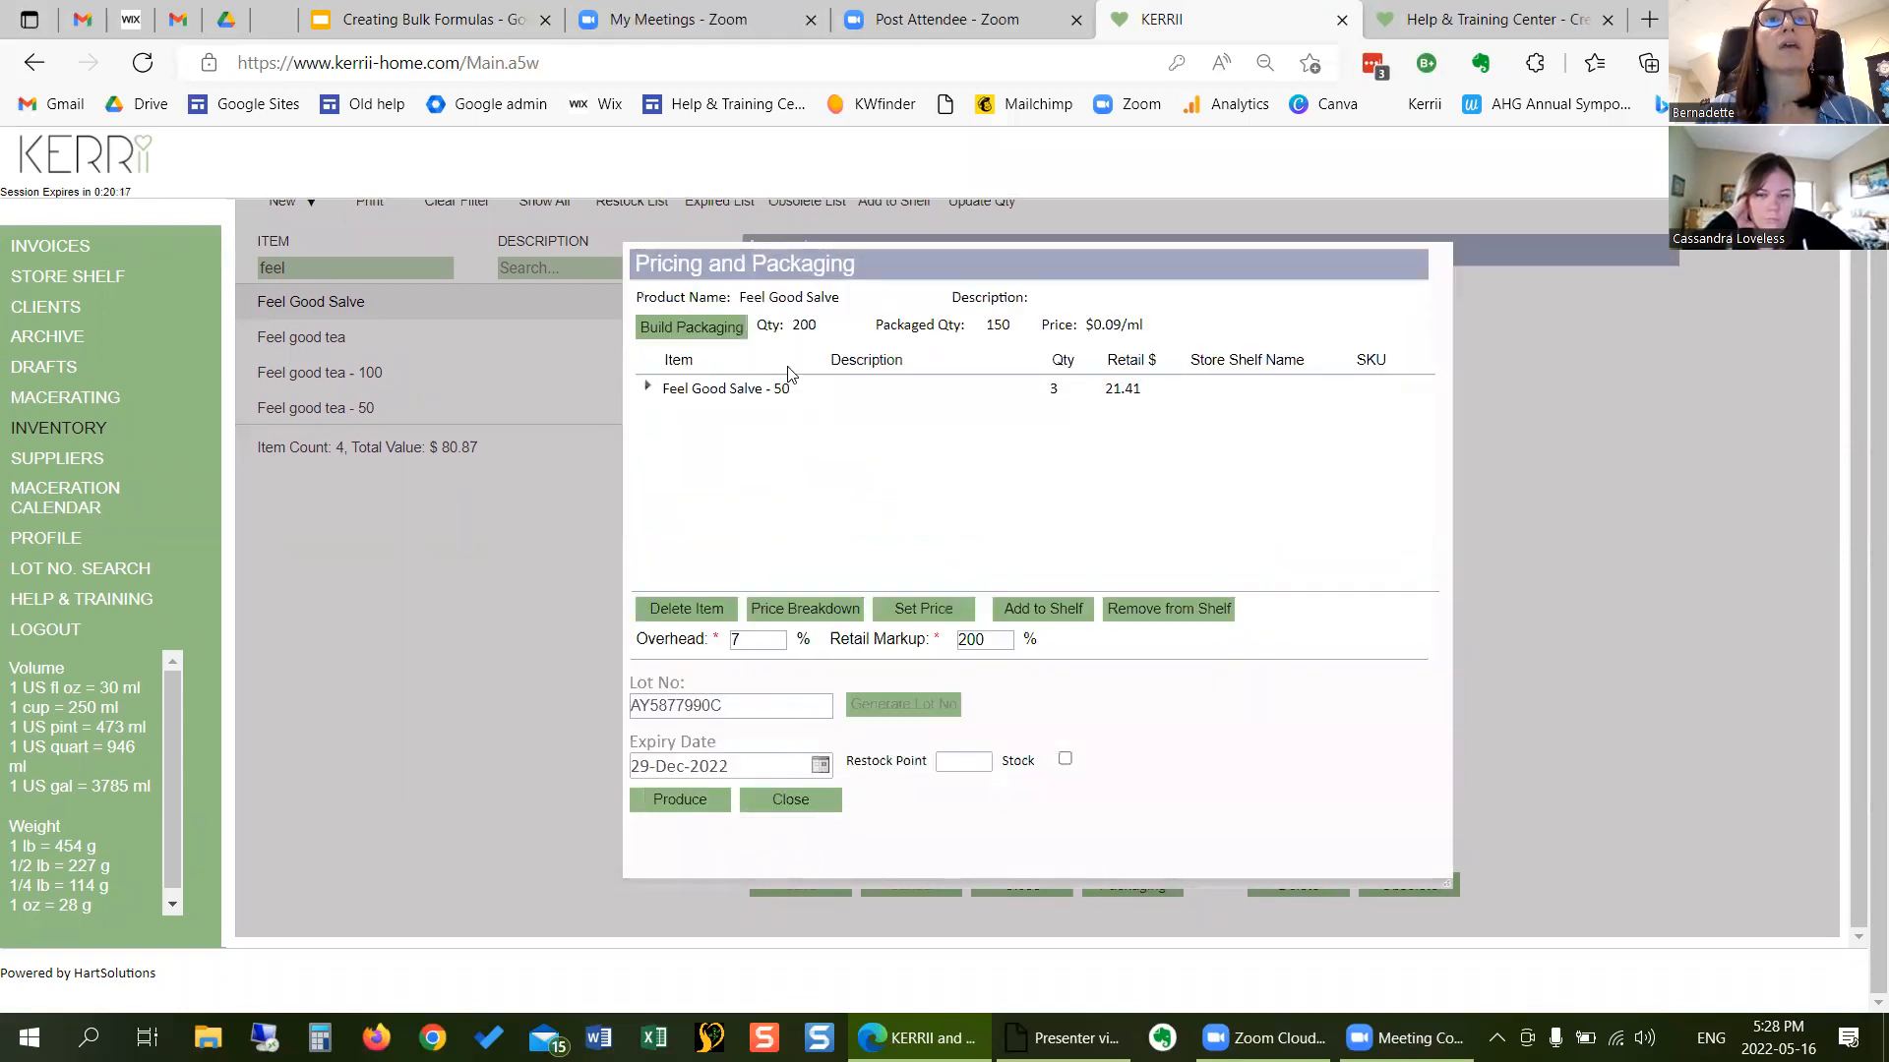
- Start a second packaging build for the remaining salve, with .01 hours of labor
{"action": "left_click", "coordinate": [689, 329]}
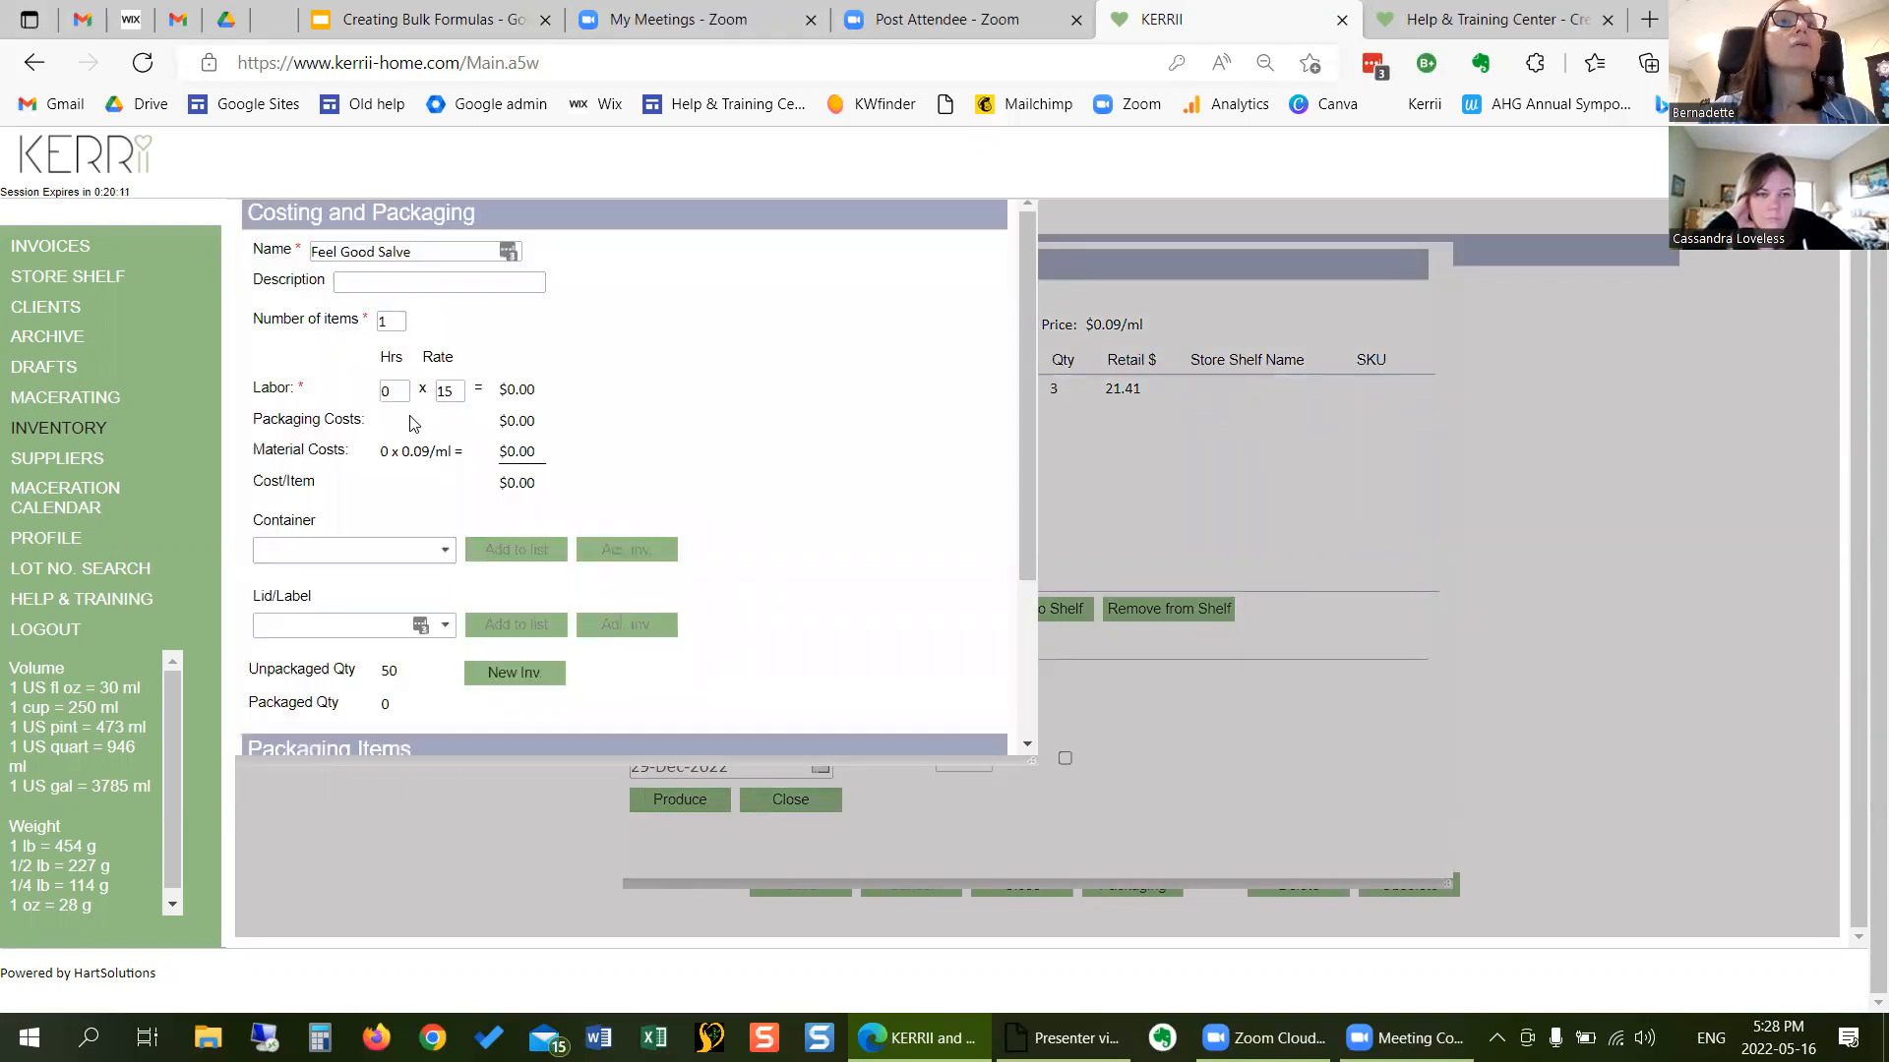
{"action": "double_click", "coordinate": [382, 390]}
{"action": "type", "text": ".01"}
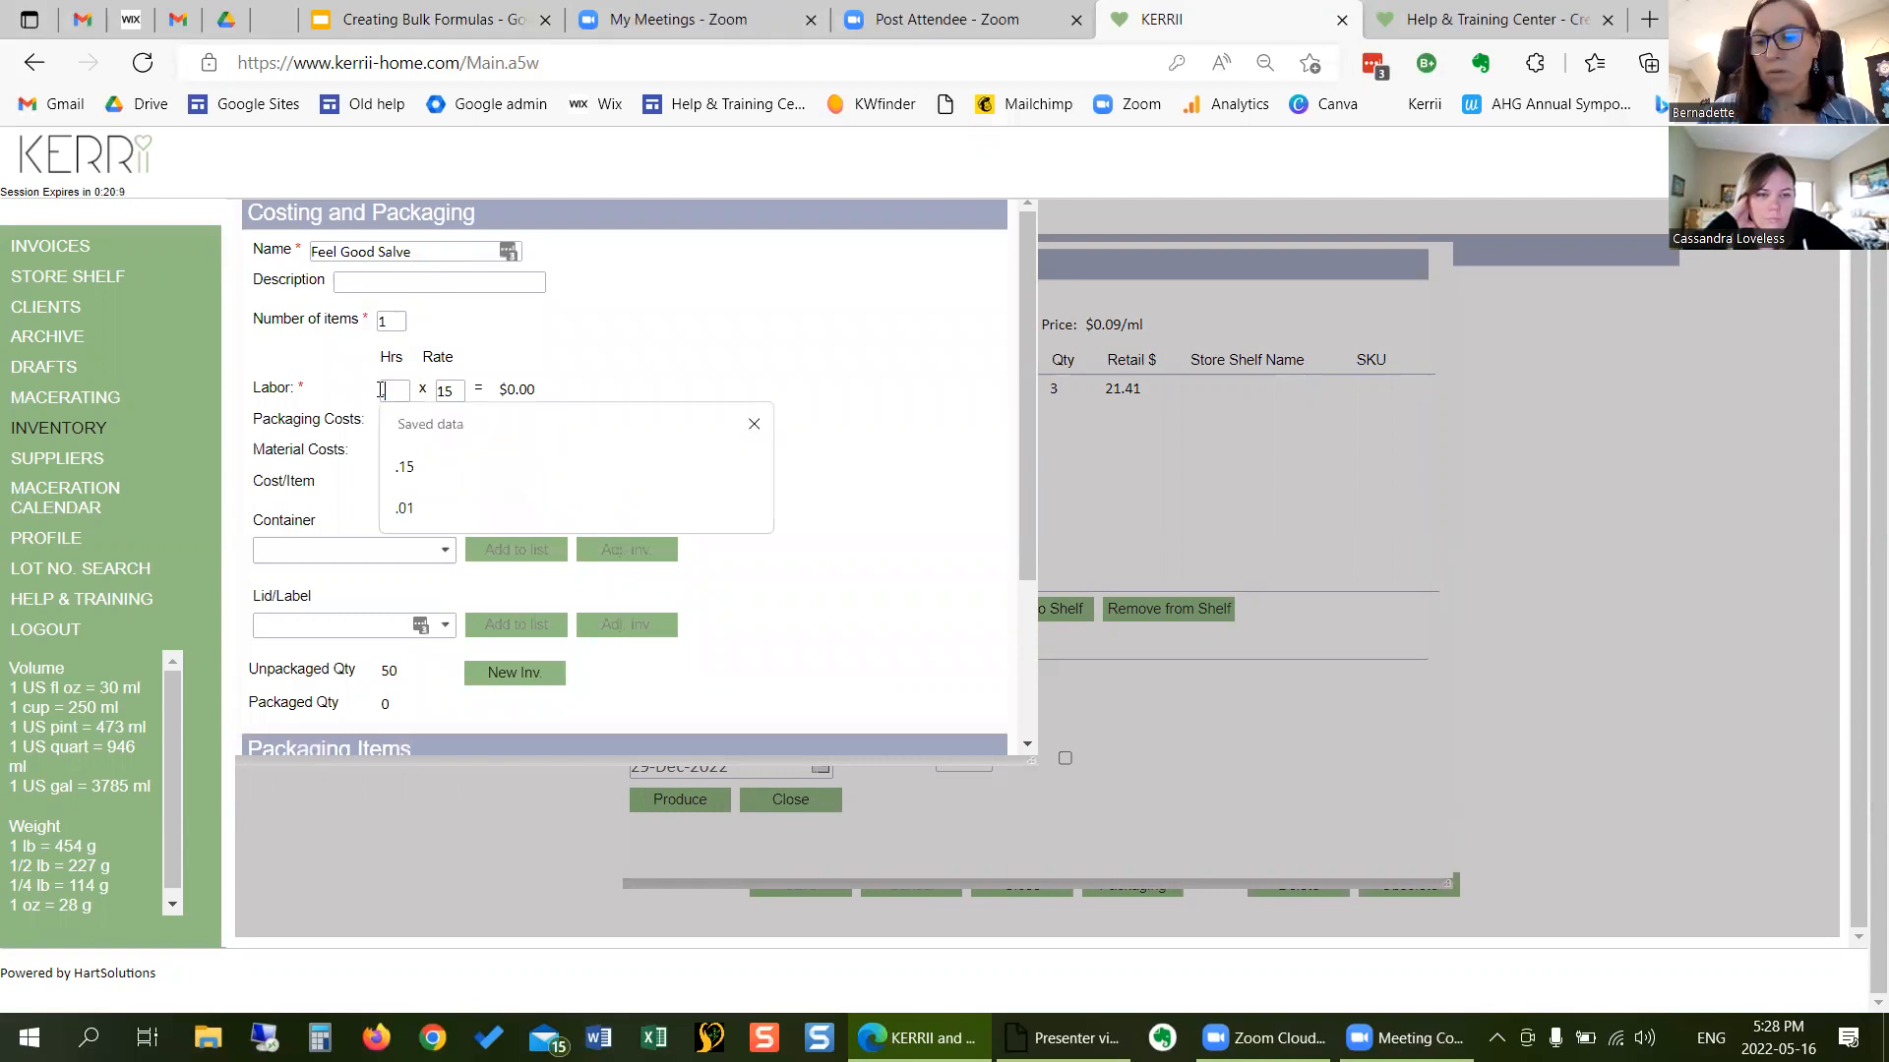
{"action": "left_click", "coordinate": [388, 481]}
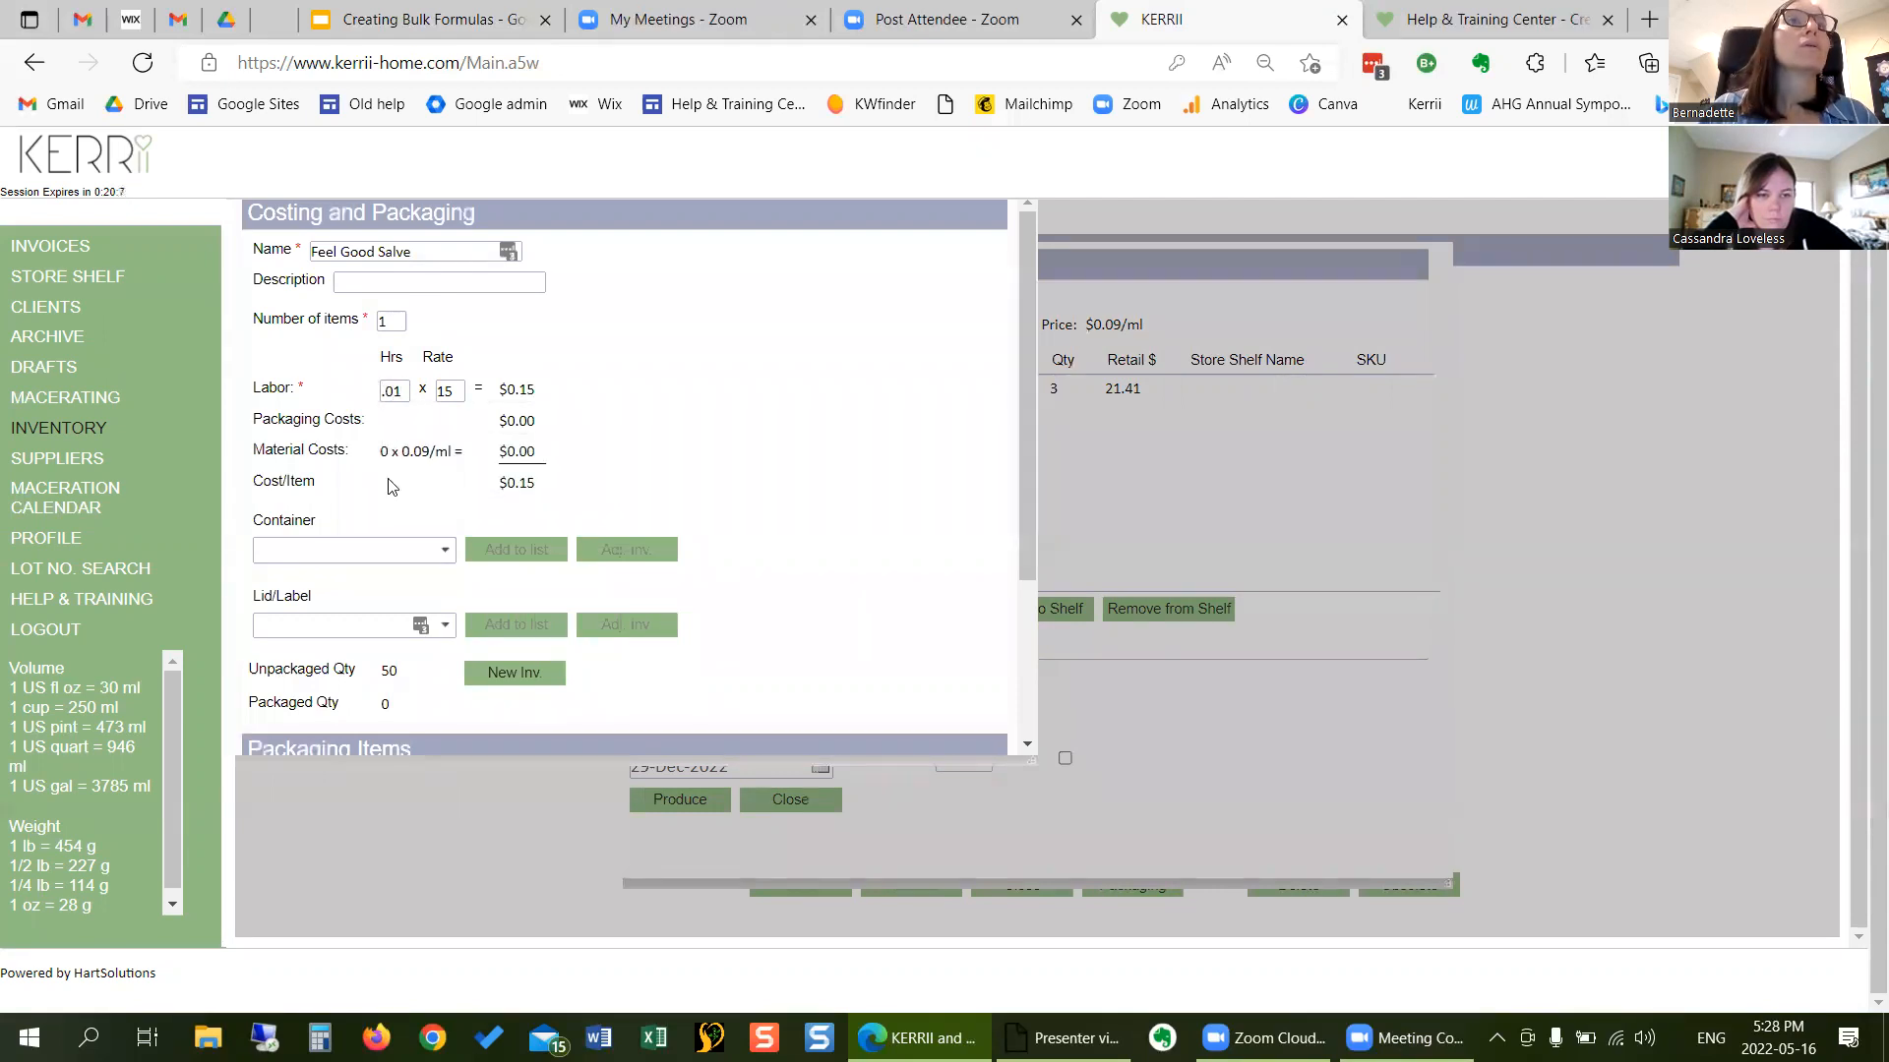
- Add a 50 ml Ointment Jar as the container of the second packaging build
{"action": "left_click", "coordinate": [430, 548]}
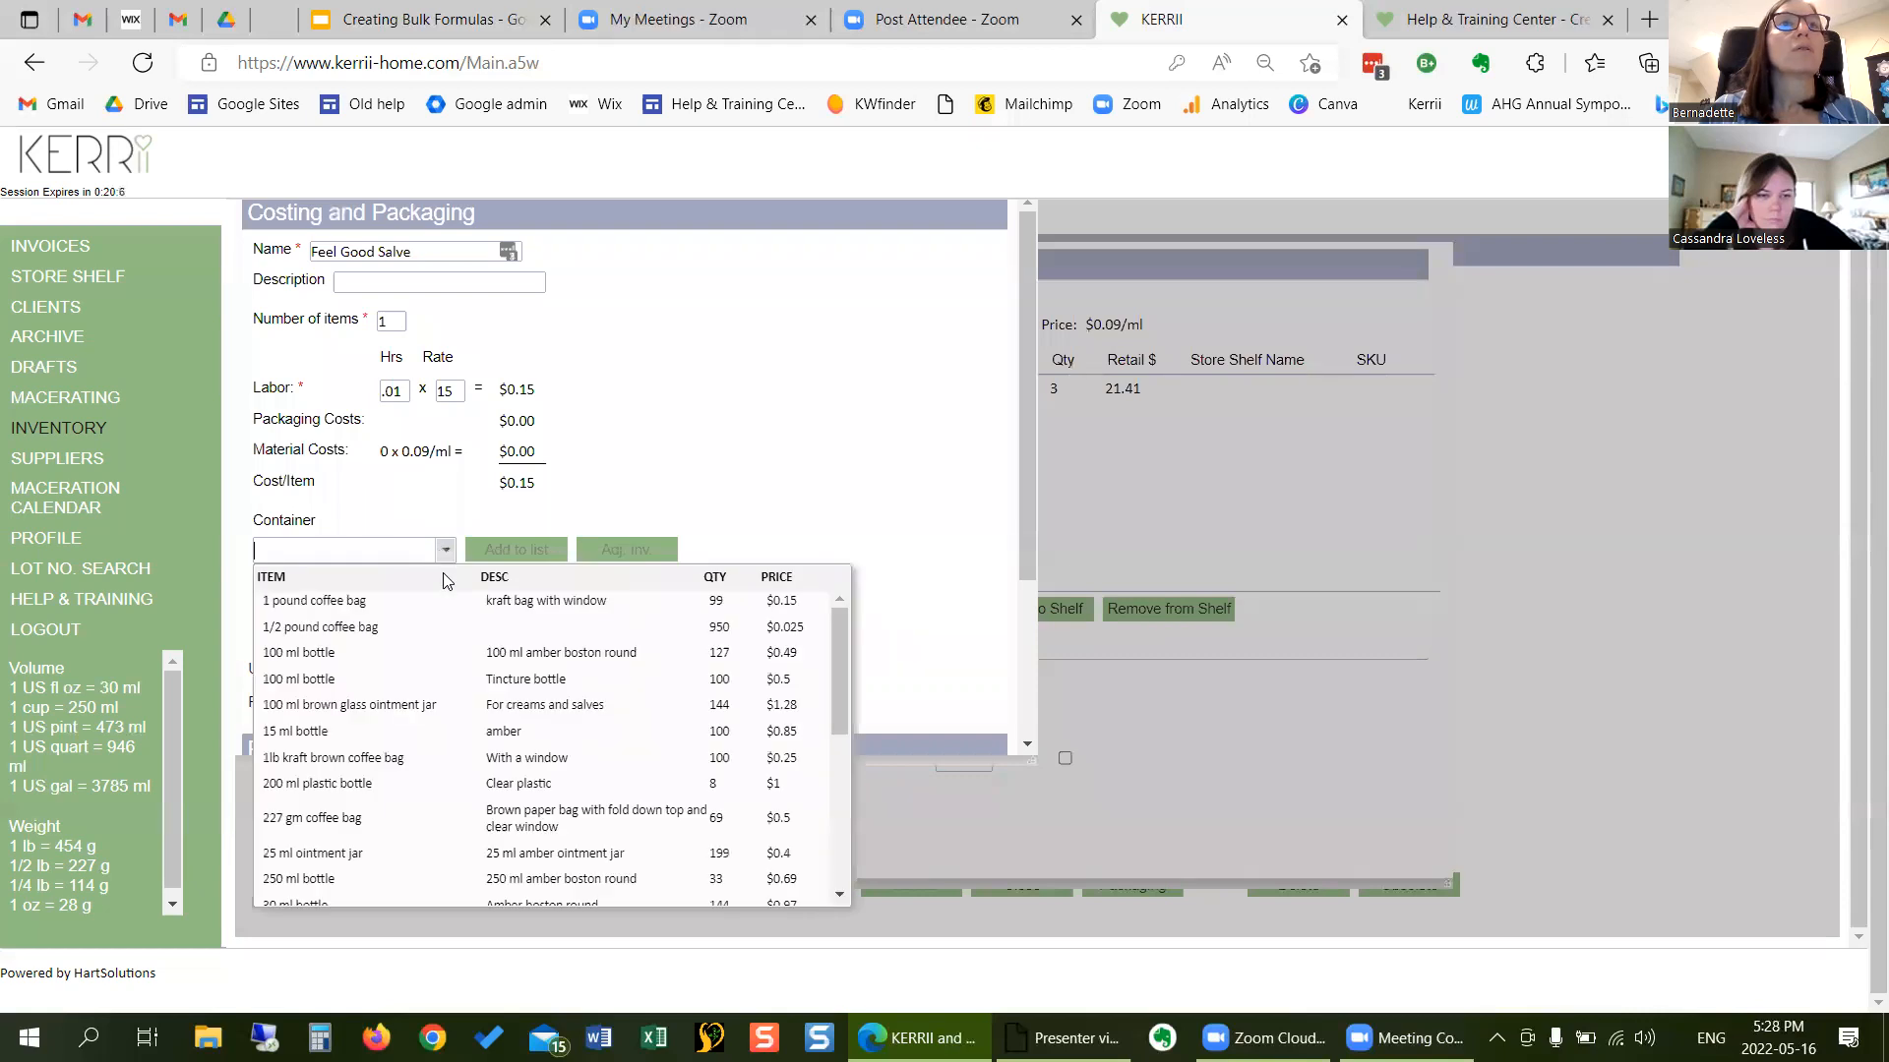
{"action": "scroll", "coordinate": [358, 776], "scroll_direction": "down", "scroll_amount": 2}
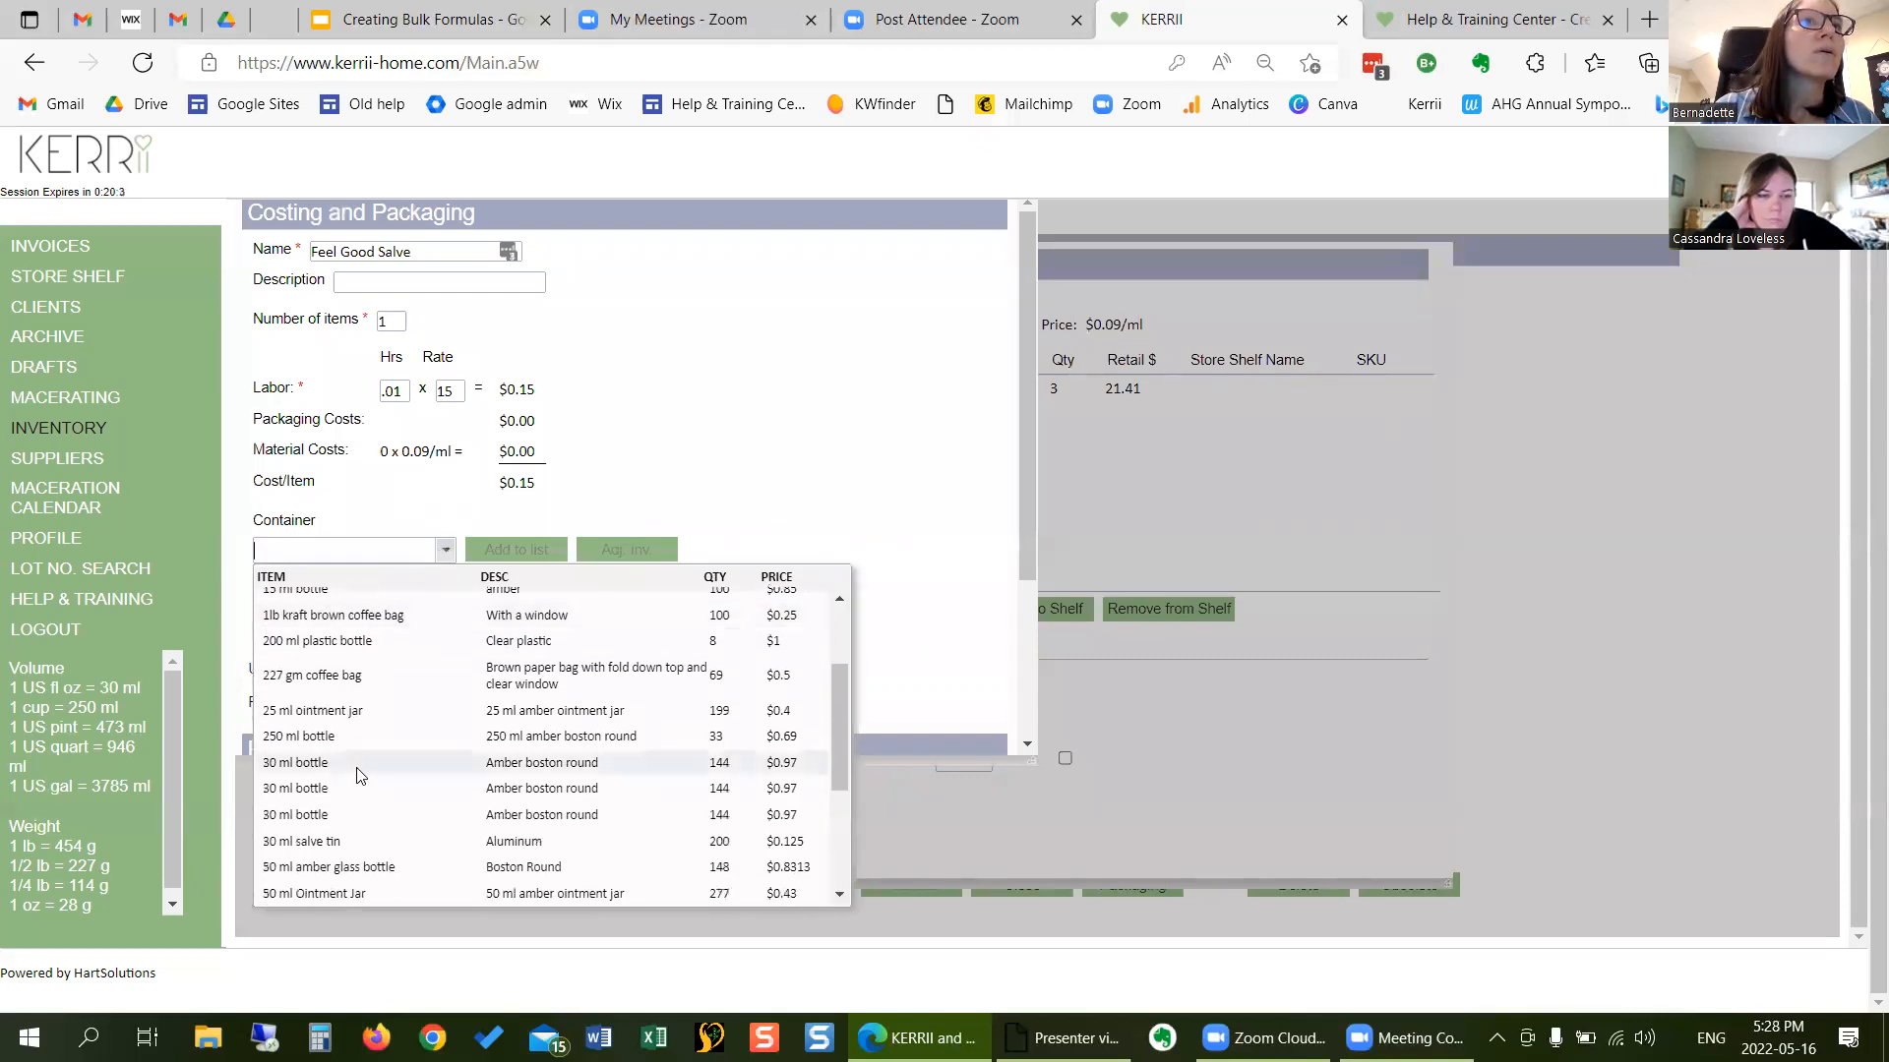
{"action": "scroll", "coordinate": [362, 802], "scroll_direction": "down", "scroll_amount": 2}
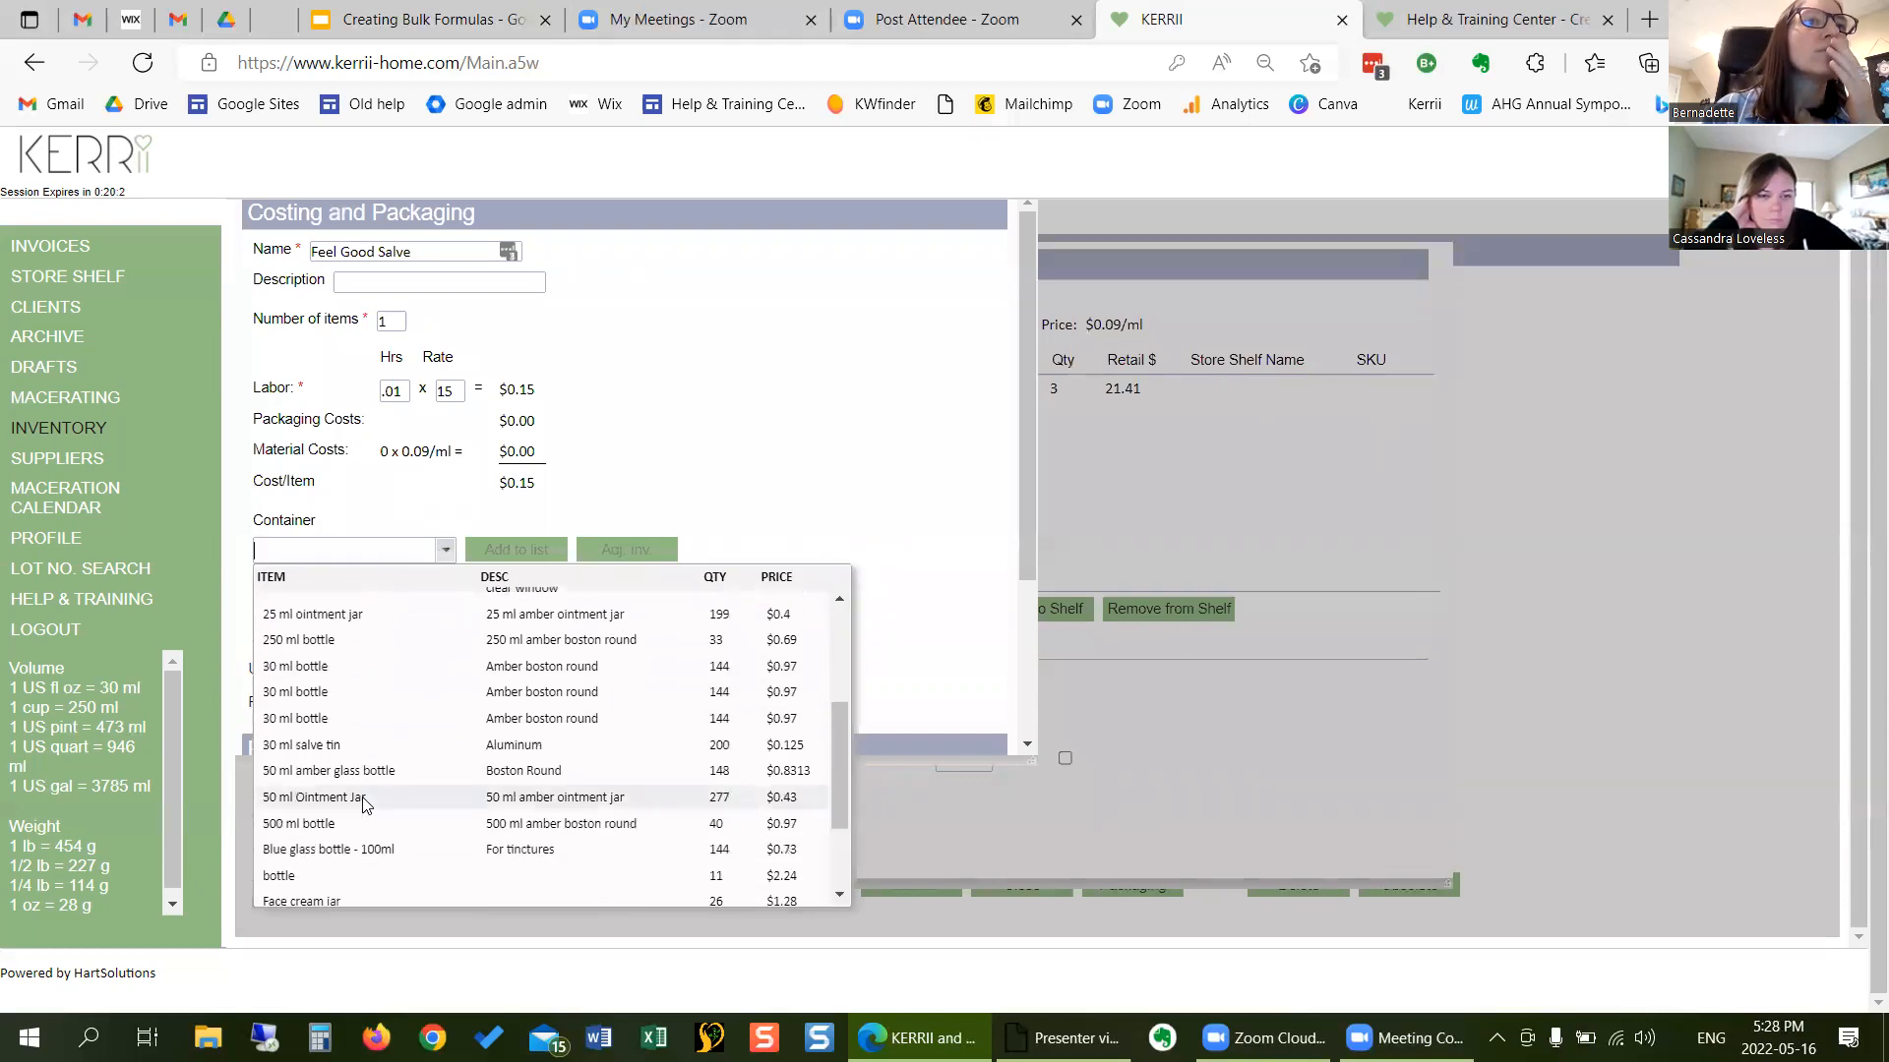
{"action": "left_click", "coordinate": [364, 798]}
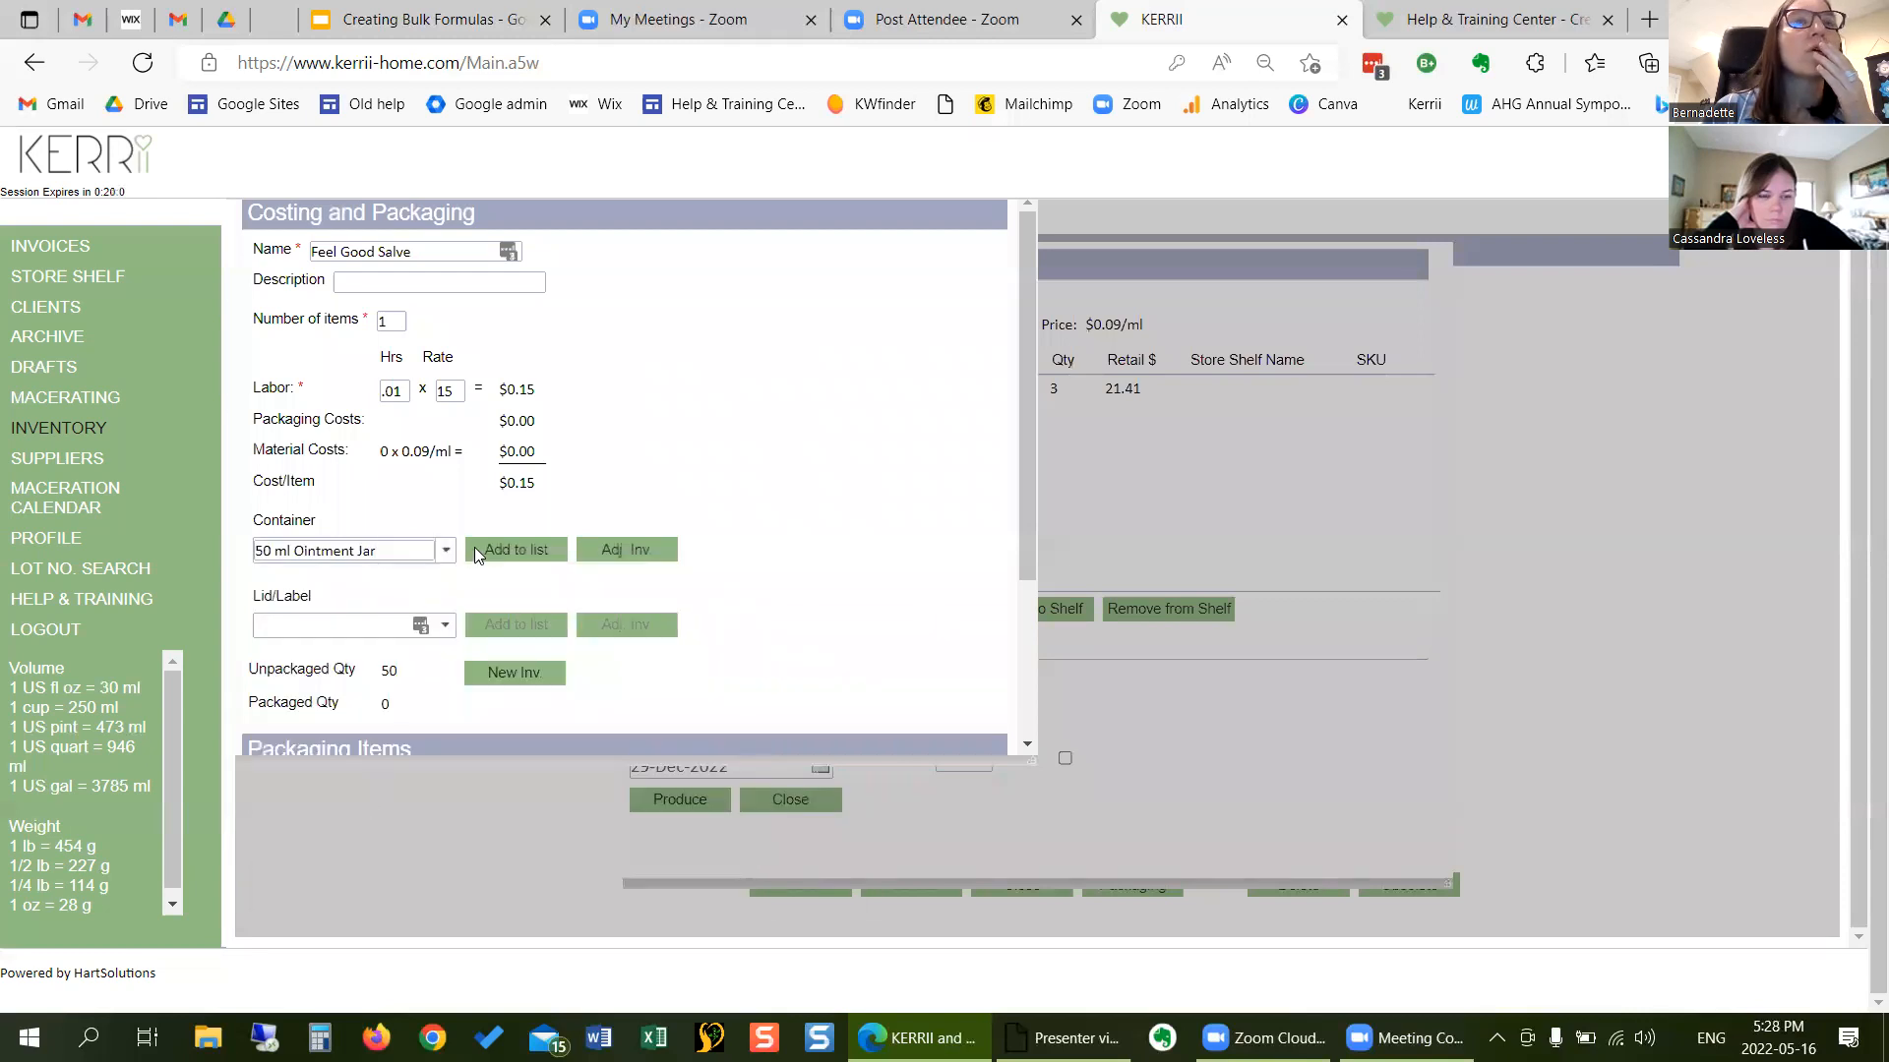
{"action": "left_click", "coordinate": [492, 549]}
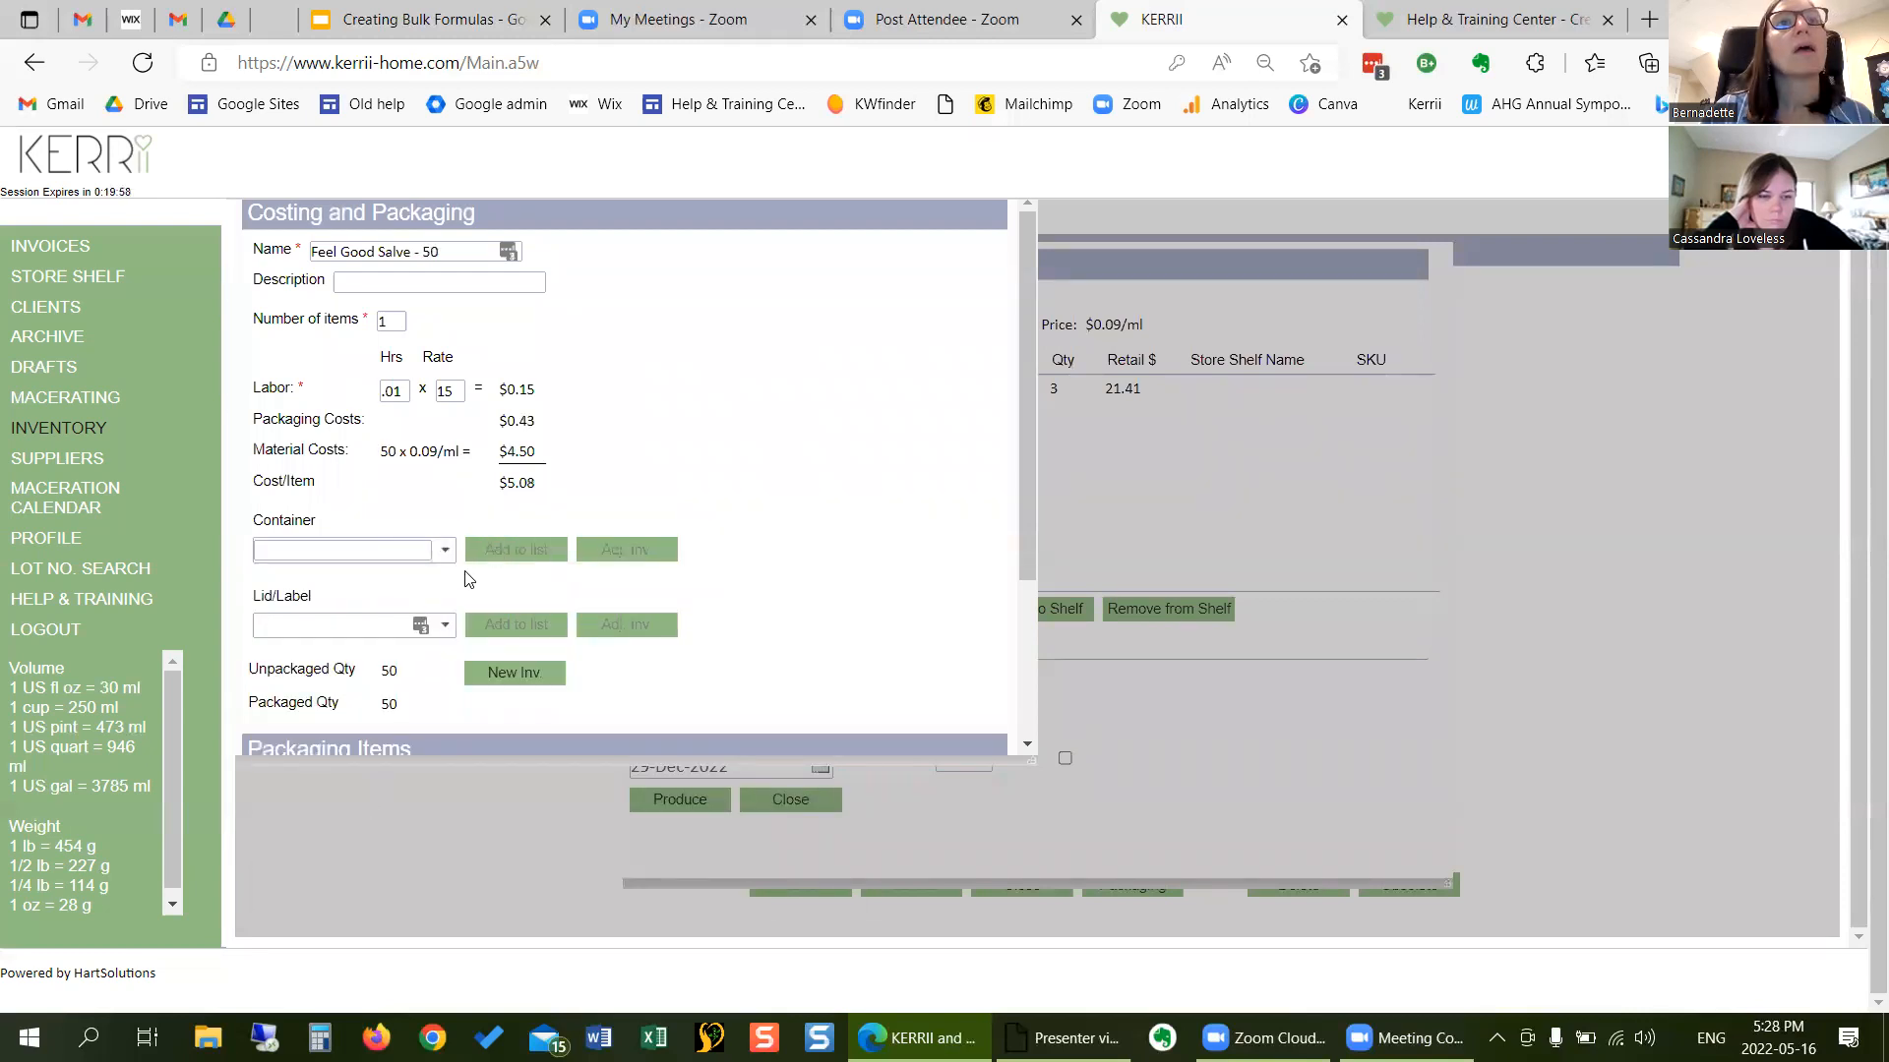
- Add the 50 ml Black Cap with Liner to the second build's packaging items
{"action": "scroll", "coordinate": [462, 551], "scroll_direction": "down", "scroll_amount": 2}
{"action": "left_click", "coordinate": [445, 456]}
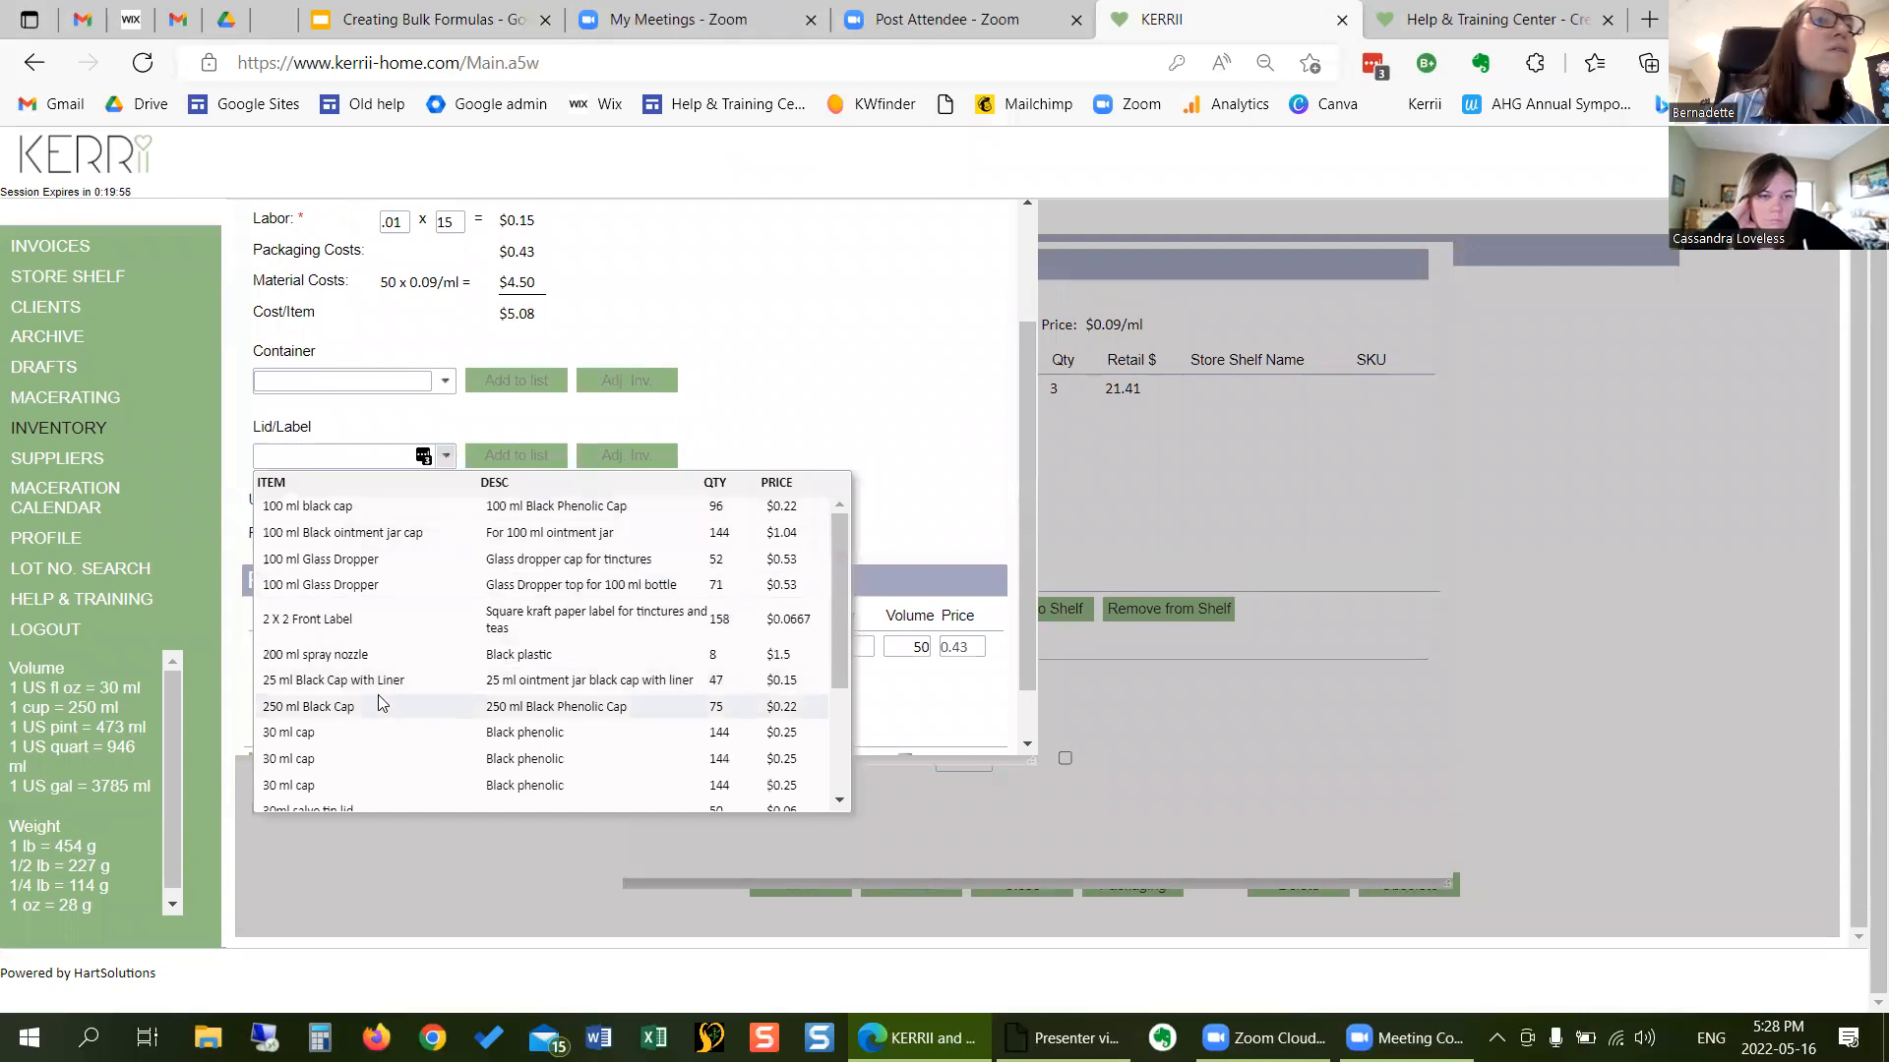
{"action": "scroll", "coordinate": [371, 738], "scroll_direction": "down", "scroll_amount": 3}
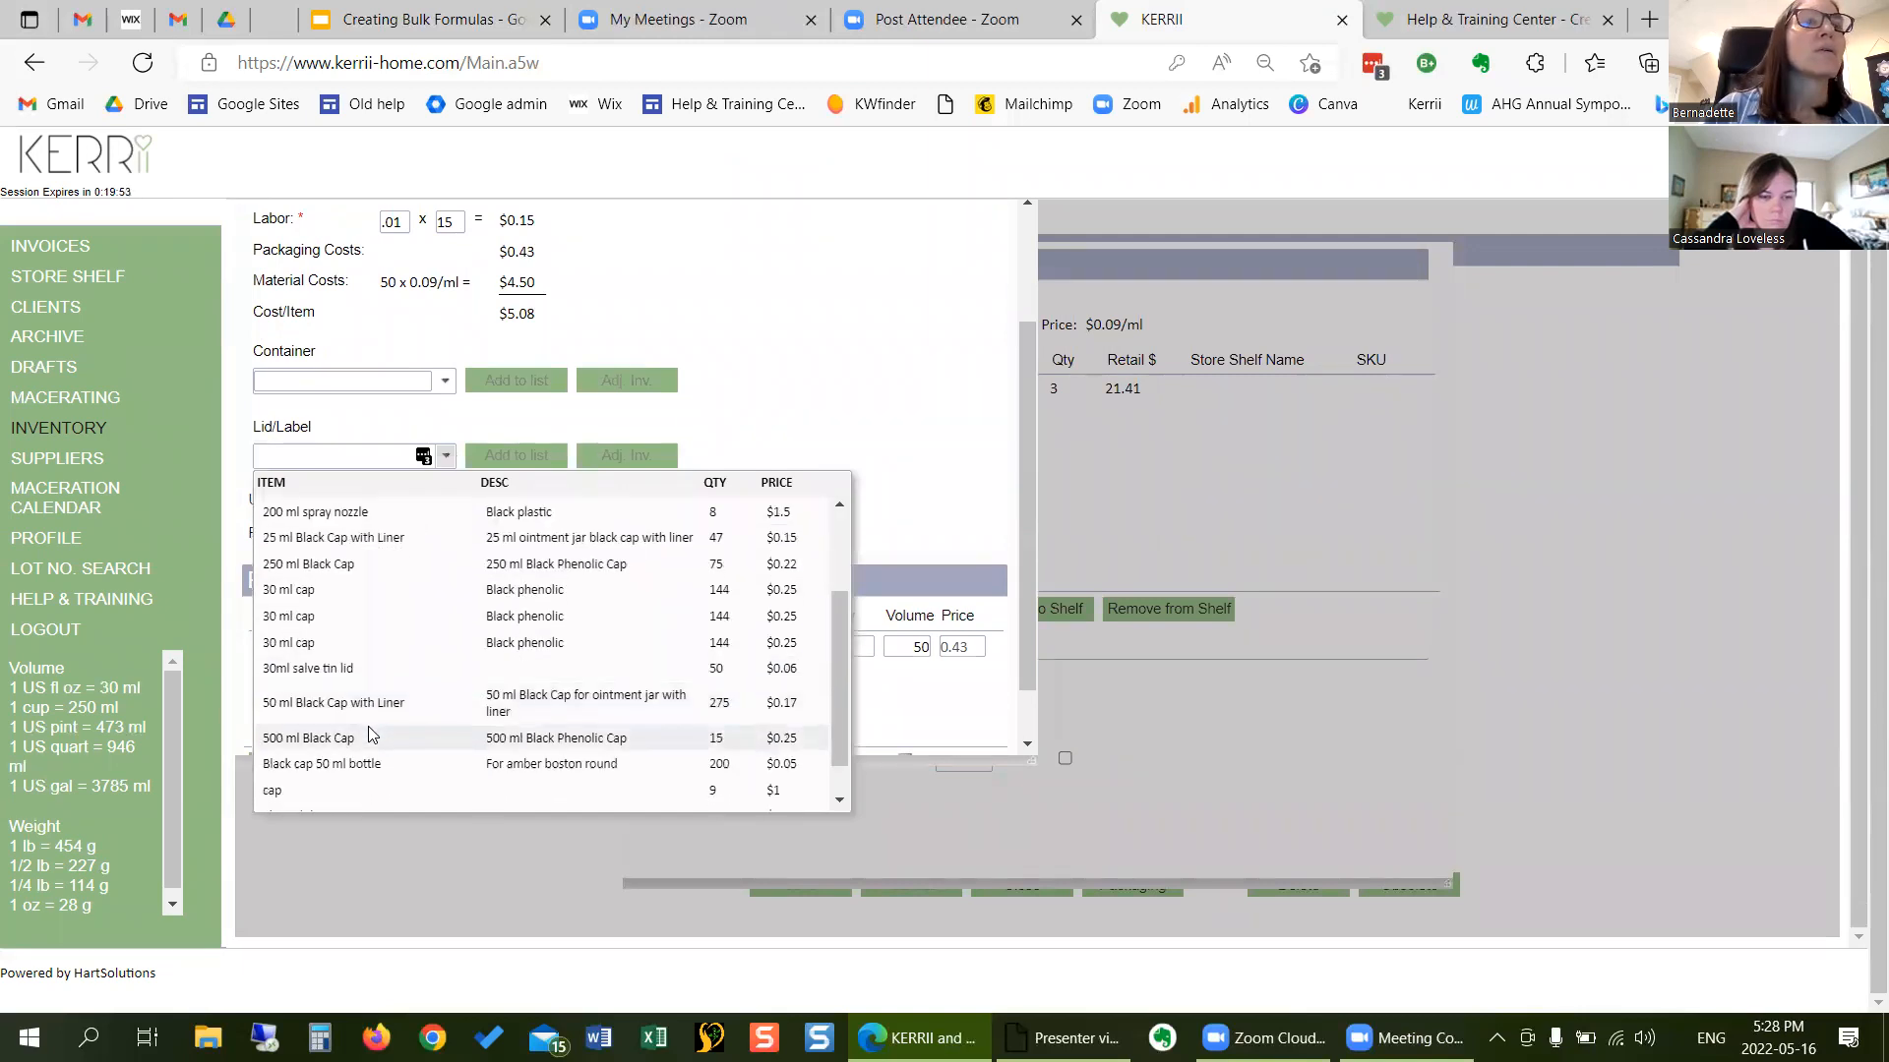
{"action": "left_click", "coordinate": [372, 710]}
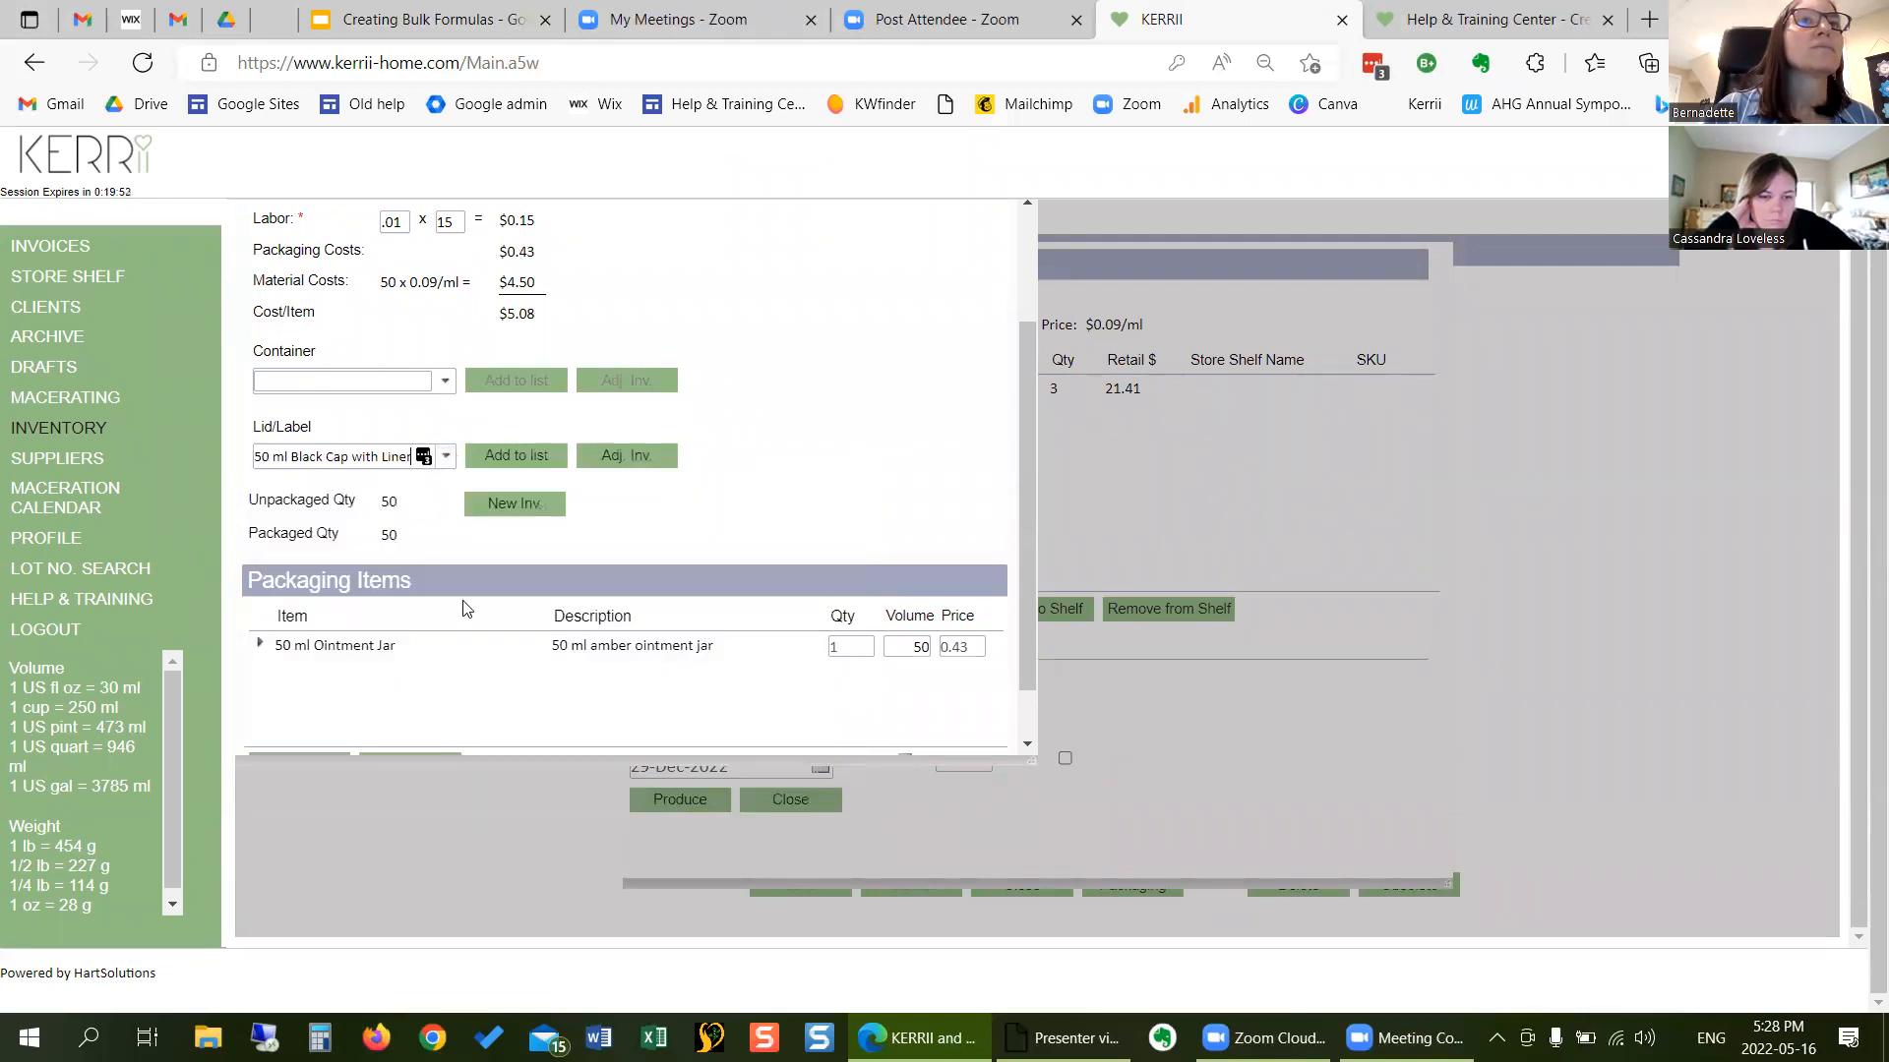
{"action": "left_click", "coordinate": [504, 454]}
- Add the 2 X 2 Front Label to the second build and set its ointment jar's volume to 45
{"action": "left_click", "coordinate": [444, 457]}
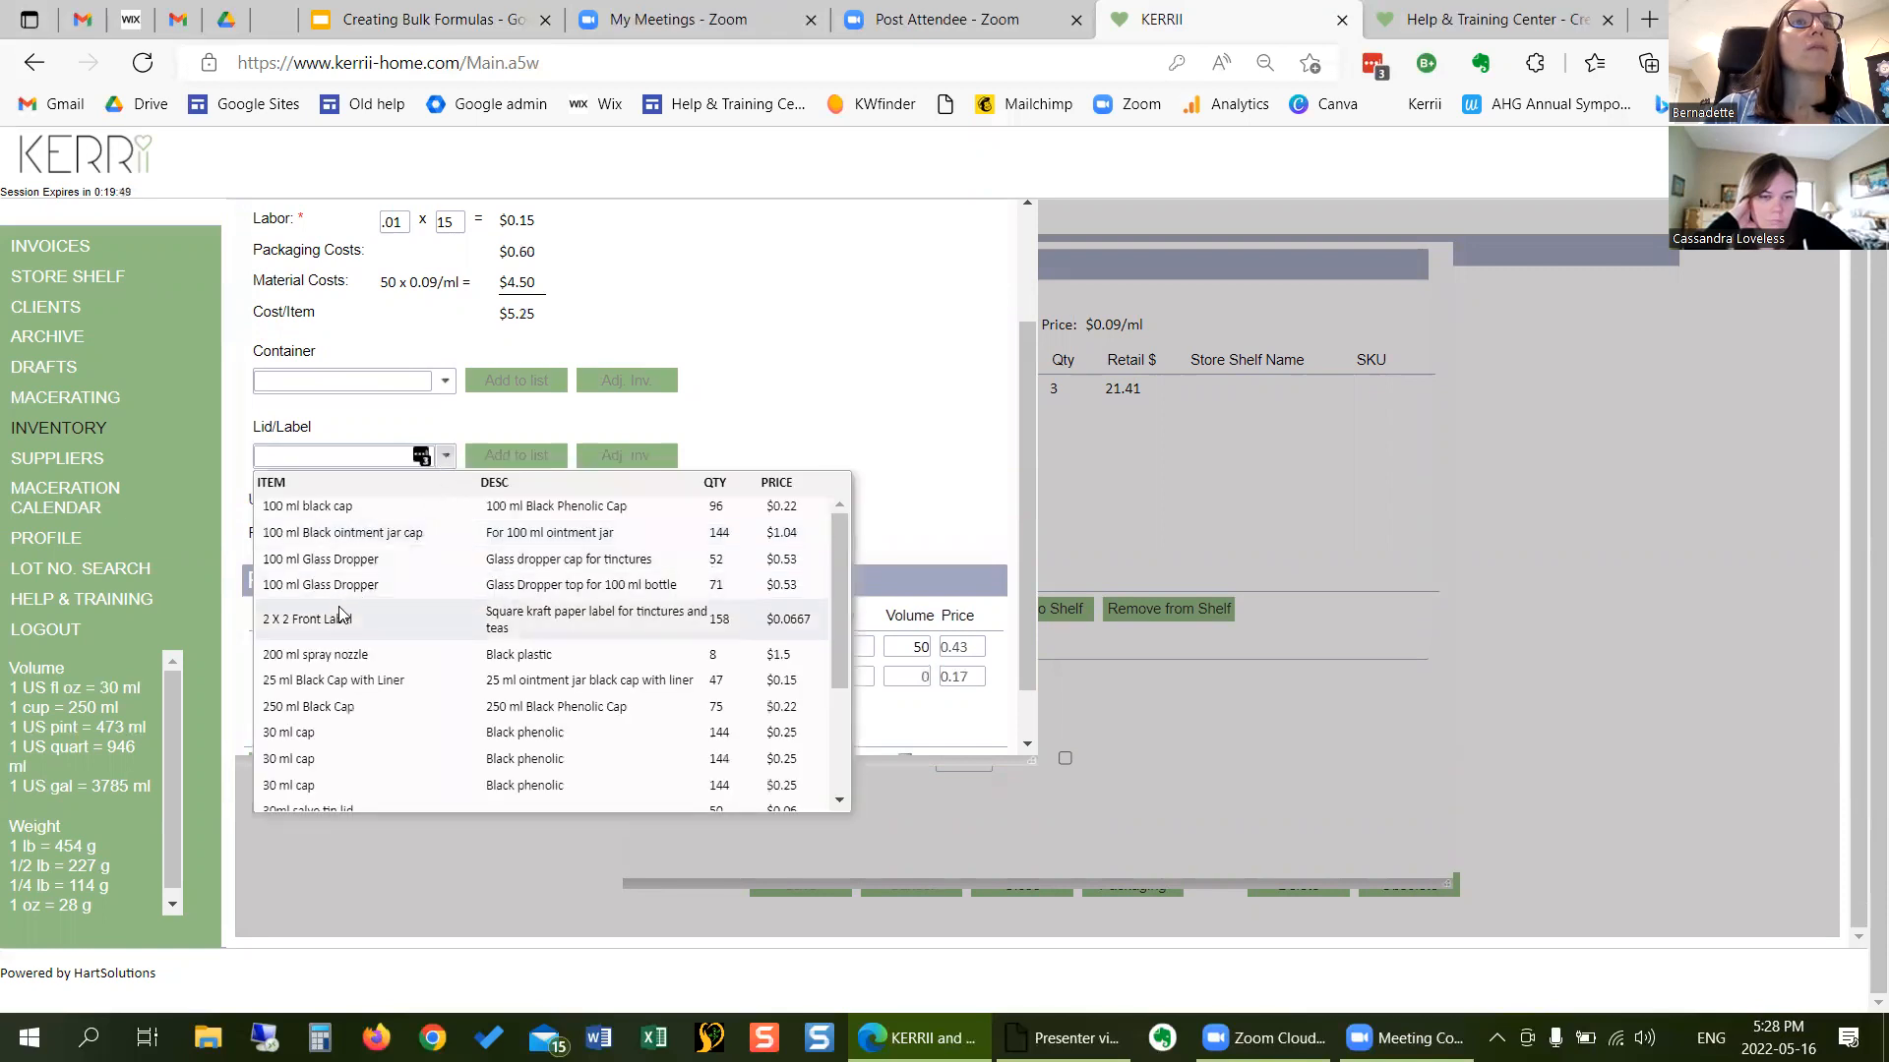
{"action": "left_click", "coordinate": [340, 618]}
{"action": "left_click", "coordinate": [507, 458]}
{"action": "left_click", "coordinate": [911, 646]}
{"action": "type", "text": "45"}
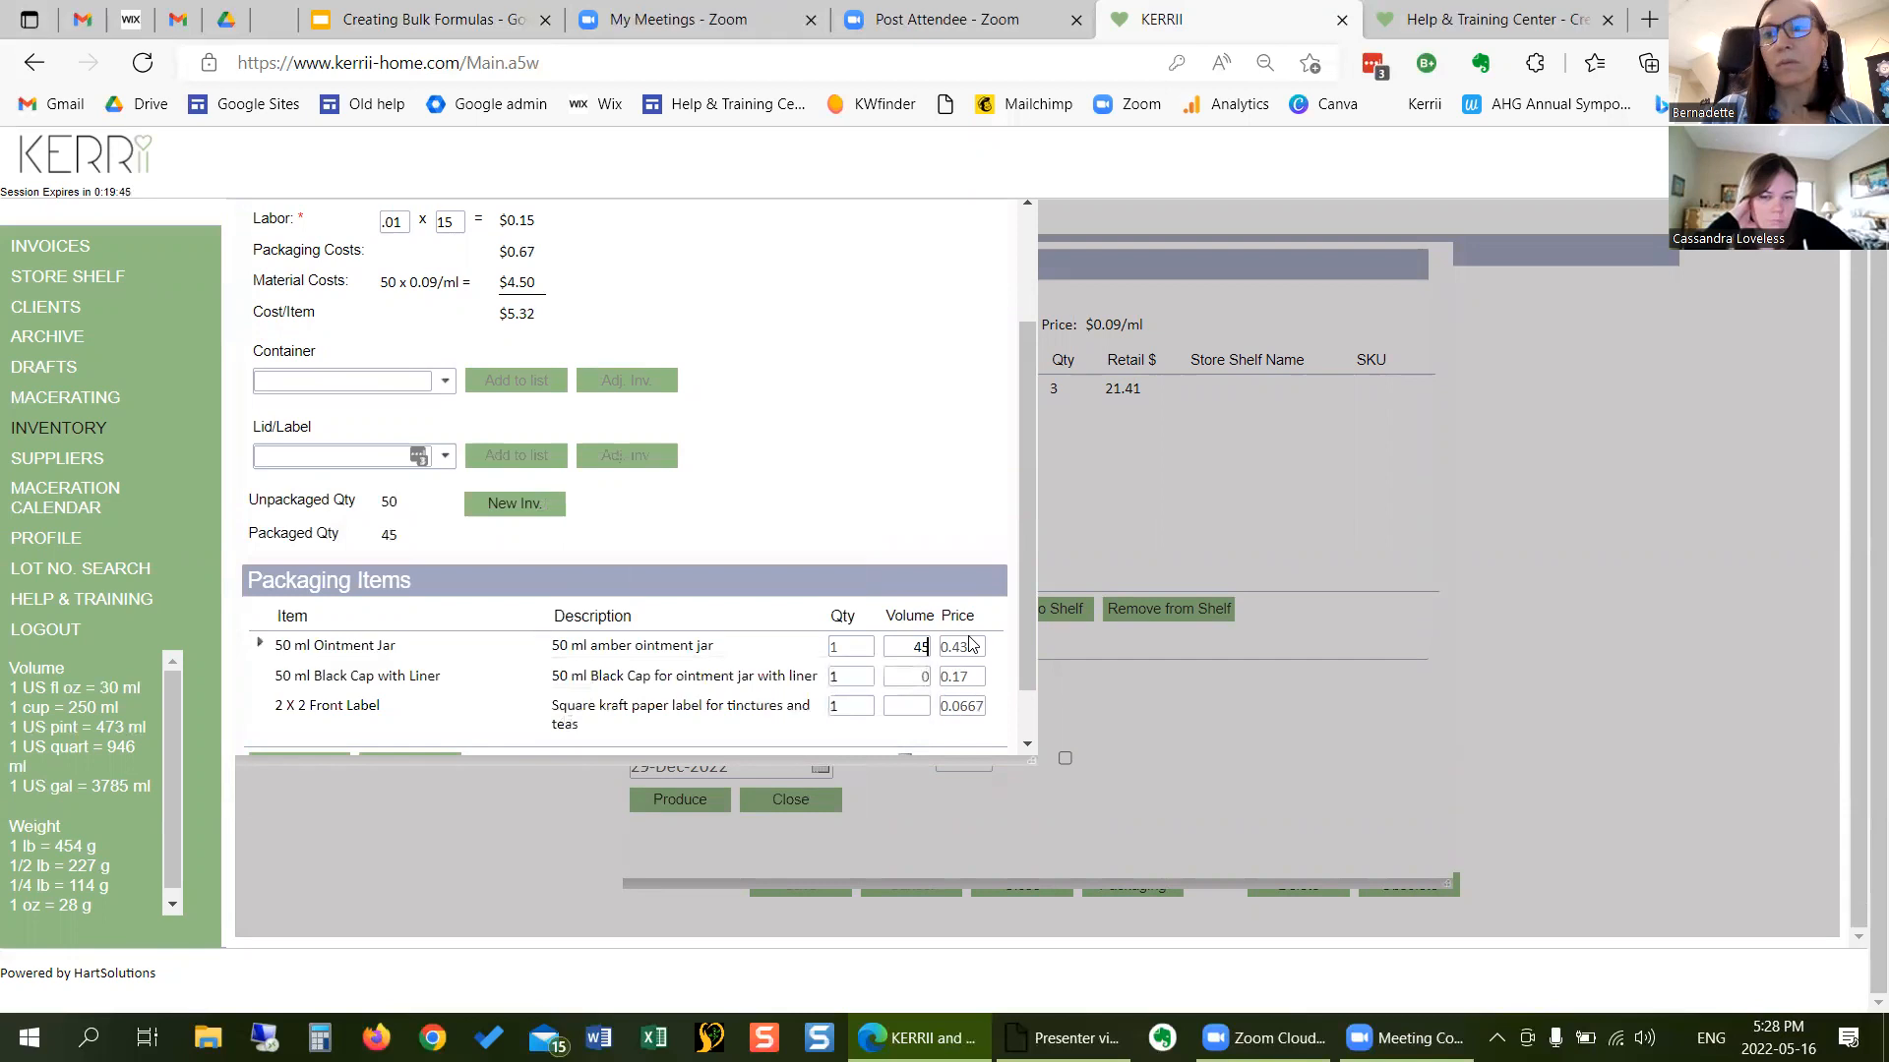
- Add the completed second ointment jar build to the Feel Good Salve's packaging list and leave the packaging builder
{"action": "left_click", "coordinate": [759, 726]}
{"action": "scroll", "coordinate": [752, 719], "scroll_direction": "down", "scroll_amount": 1}
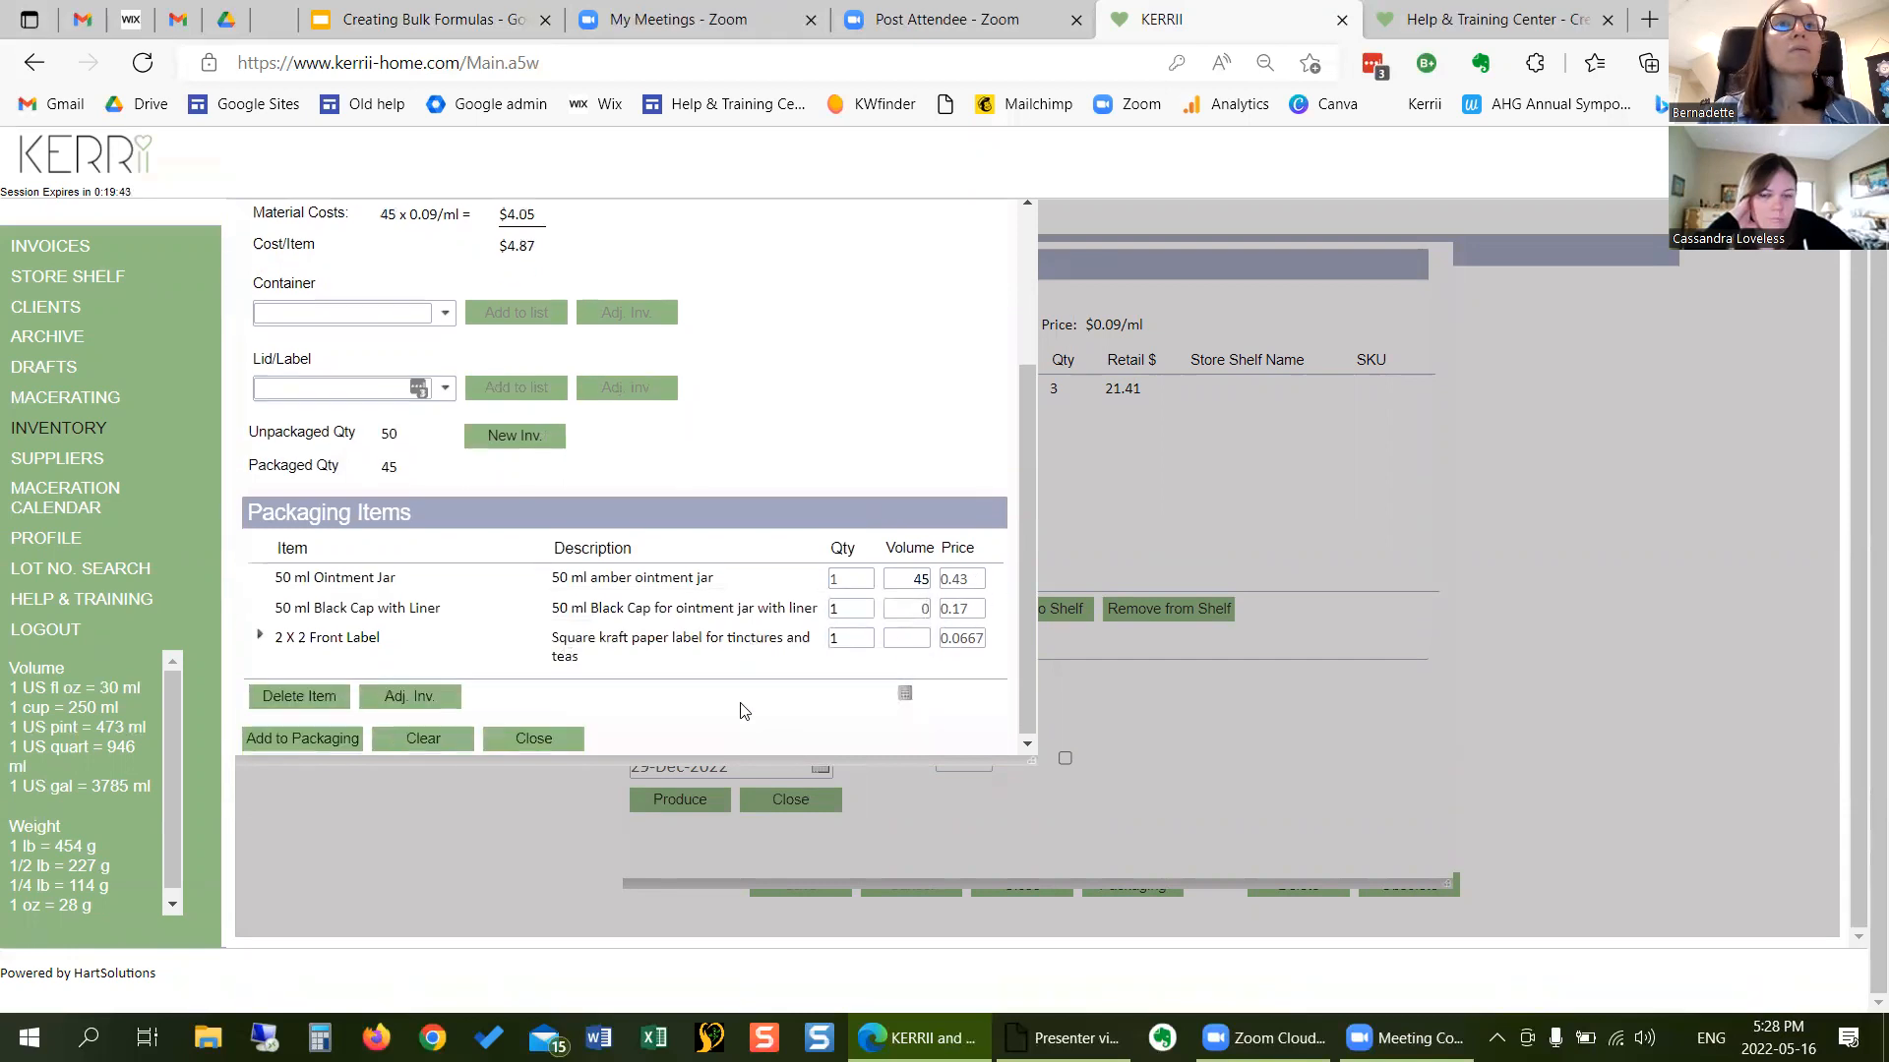
{"action": "left_click", "coordinate": [308, 740]}
{"action": "left_click", "coordinate": [422, 736]}
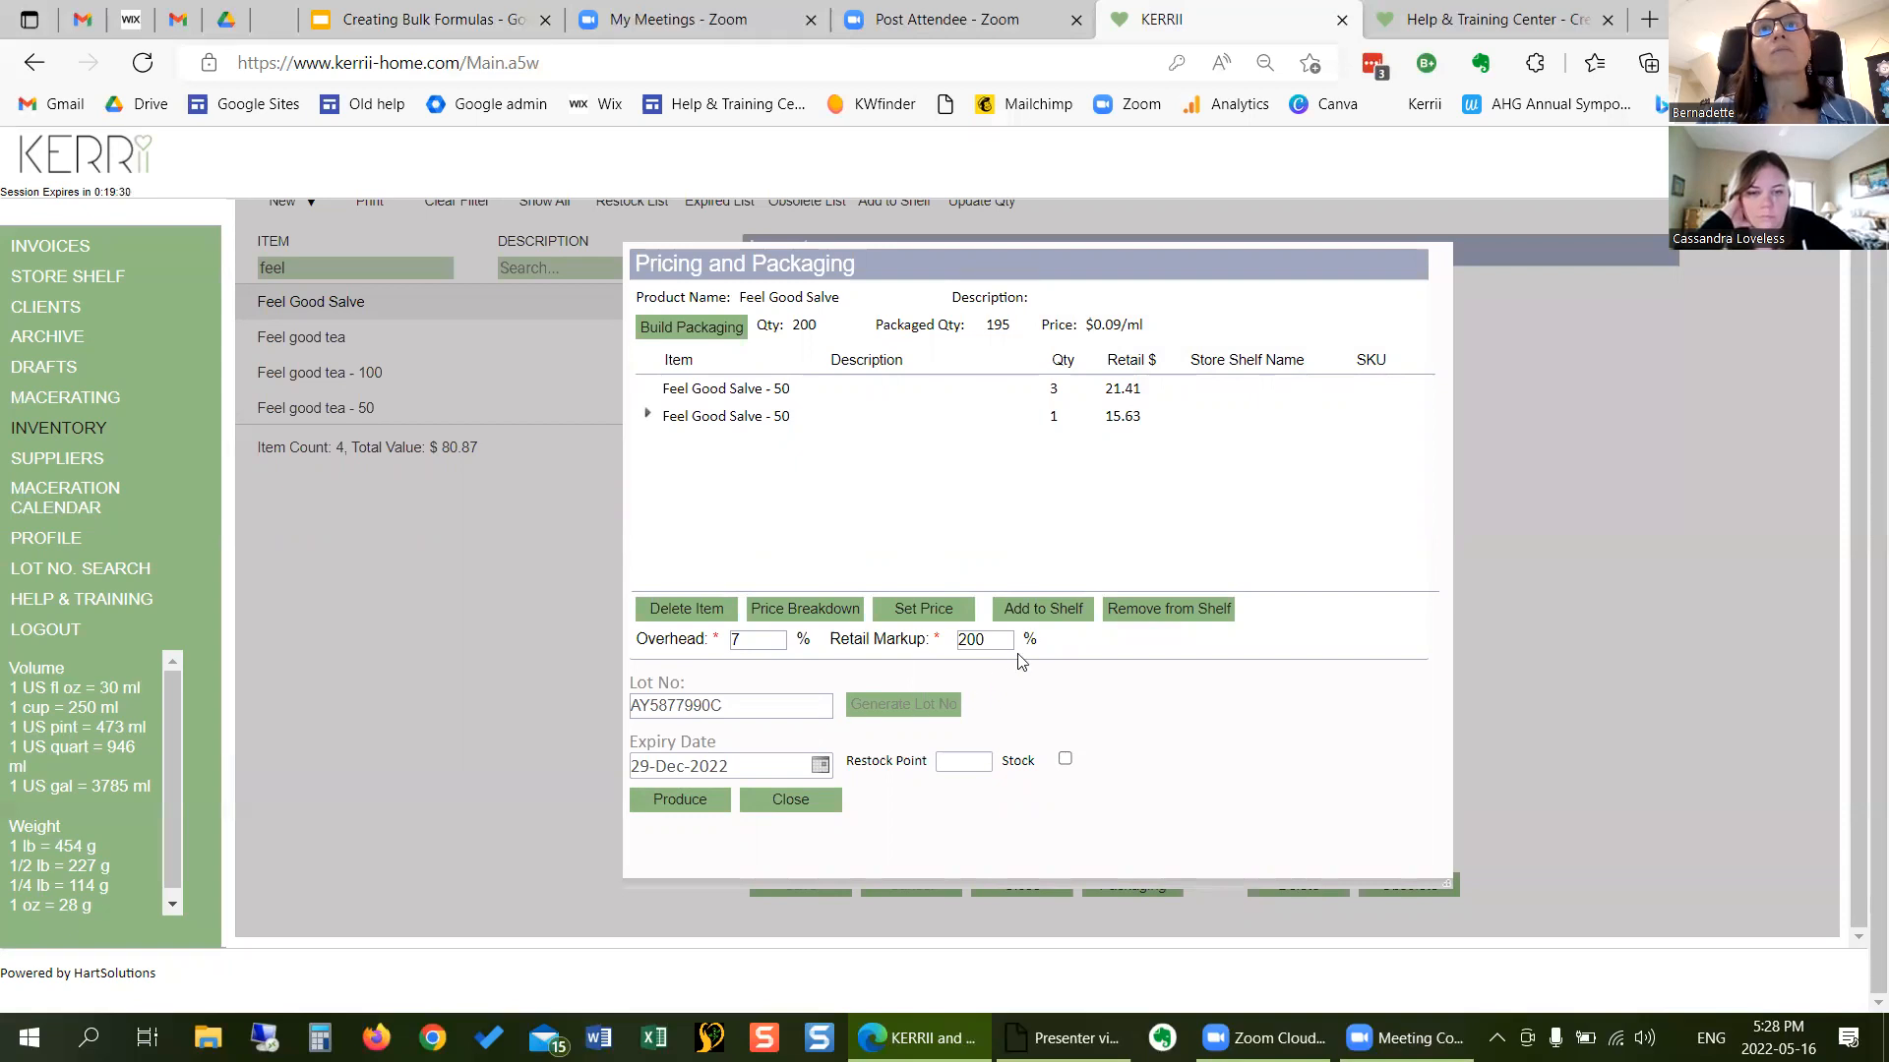
- Search the existing store shelf items for "fe" as a match for the packaged salve, then cancel the shelf assignment
{"action": "left_click", "coordinate": [1048, 608]}
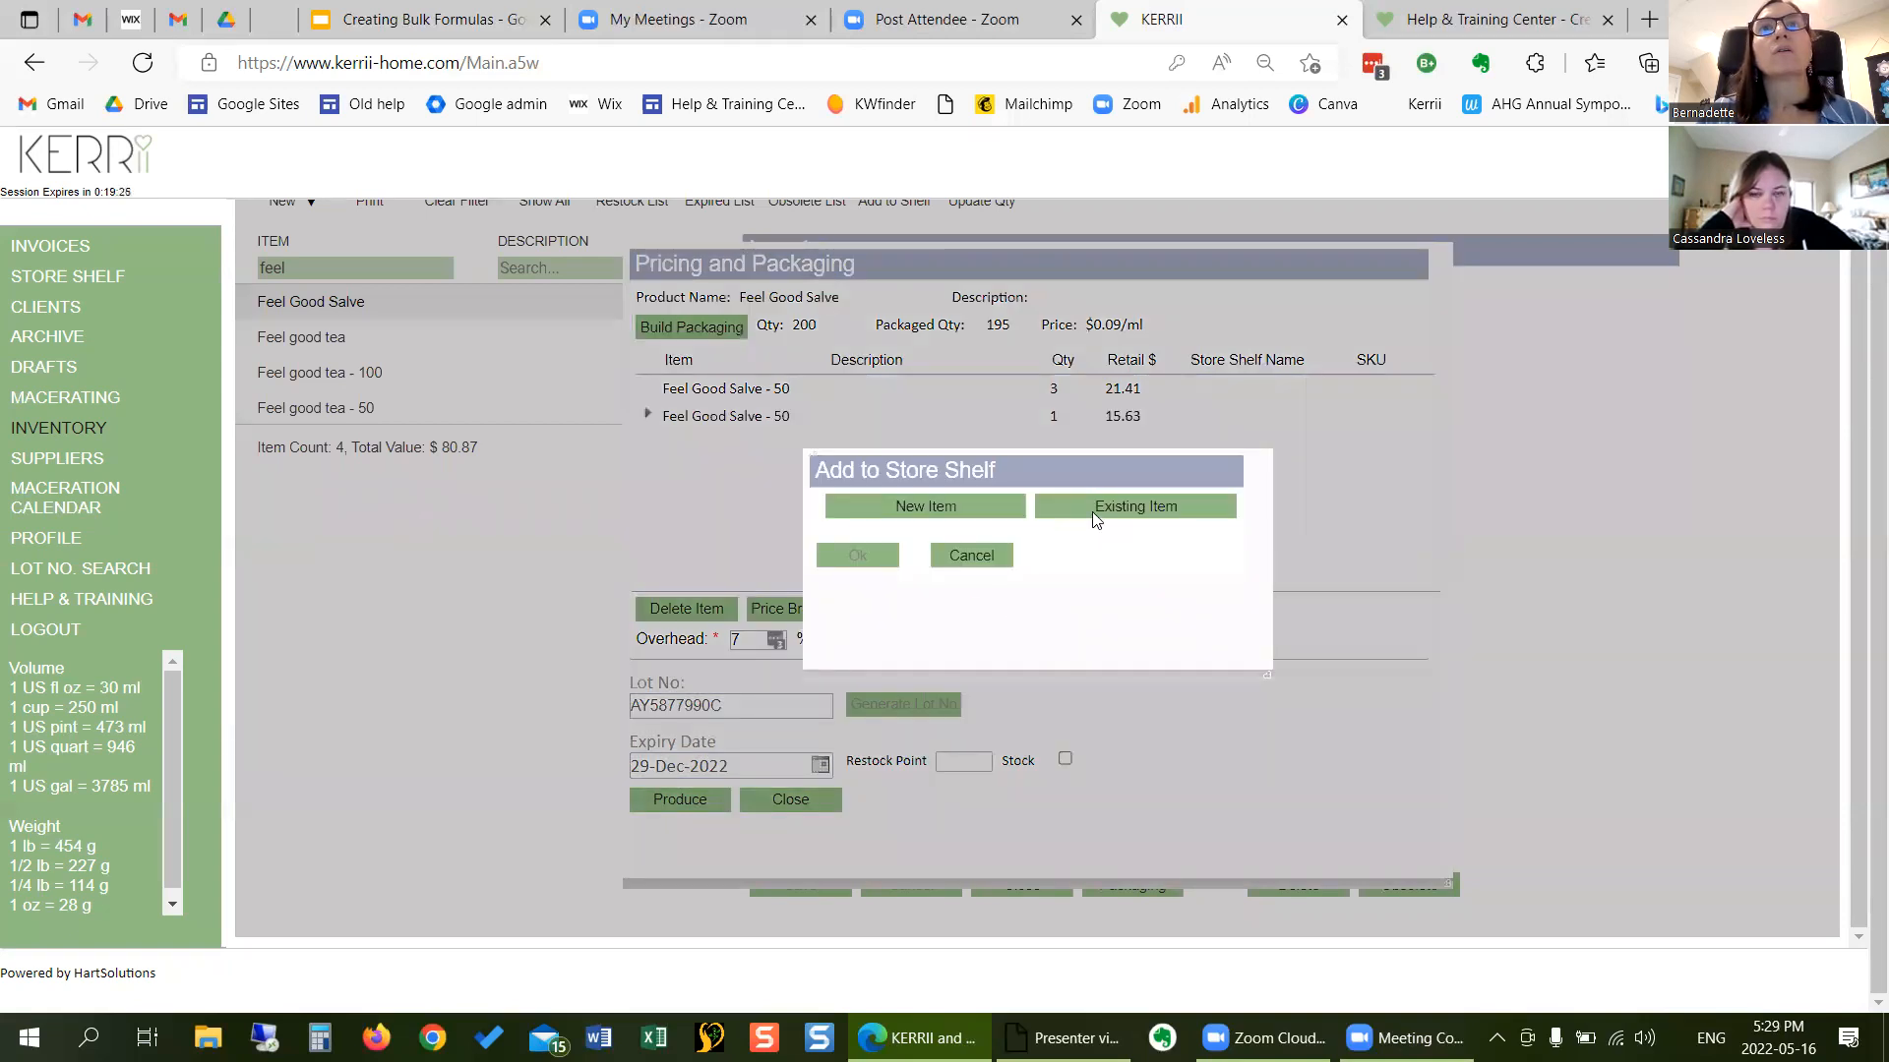
{"action": "left_click", "coordinate": [1096, 514]}
{"action": "left_click", "coordinate": [1005, 567]}
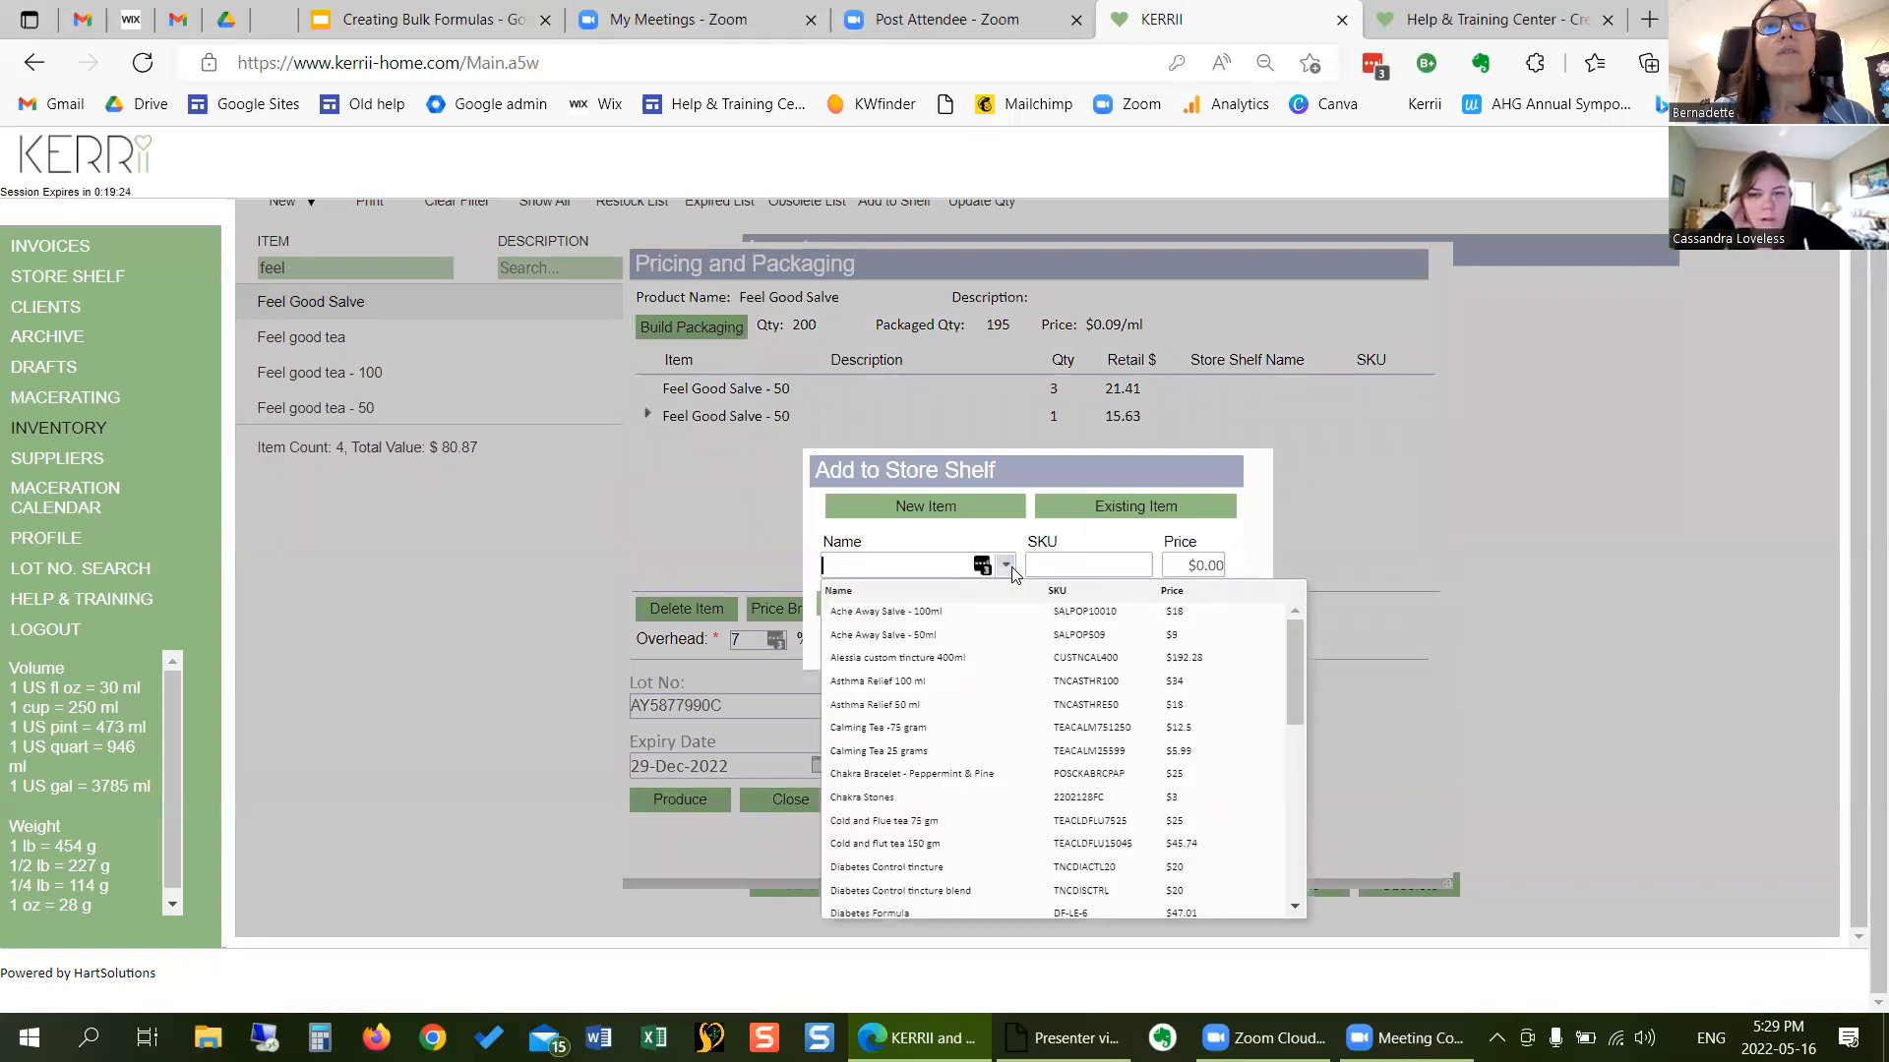
{"action": "type", "text": "fe"}
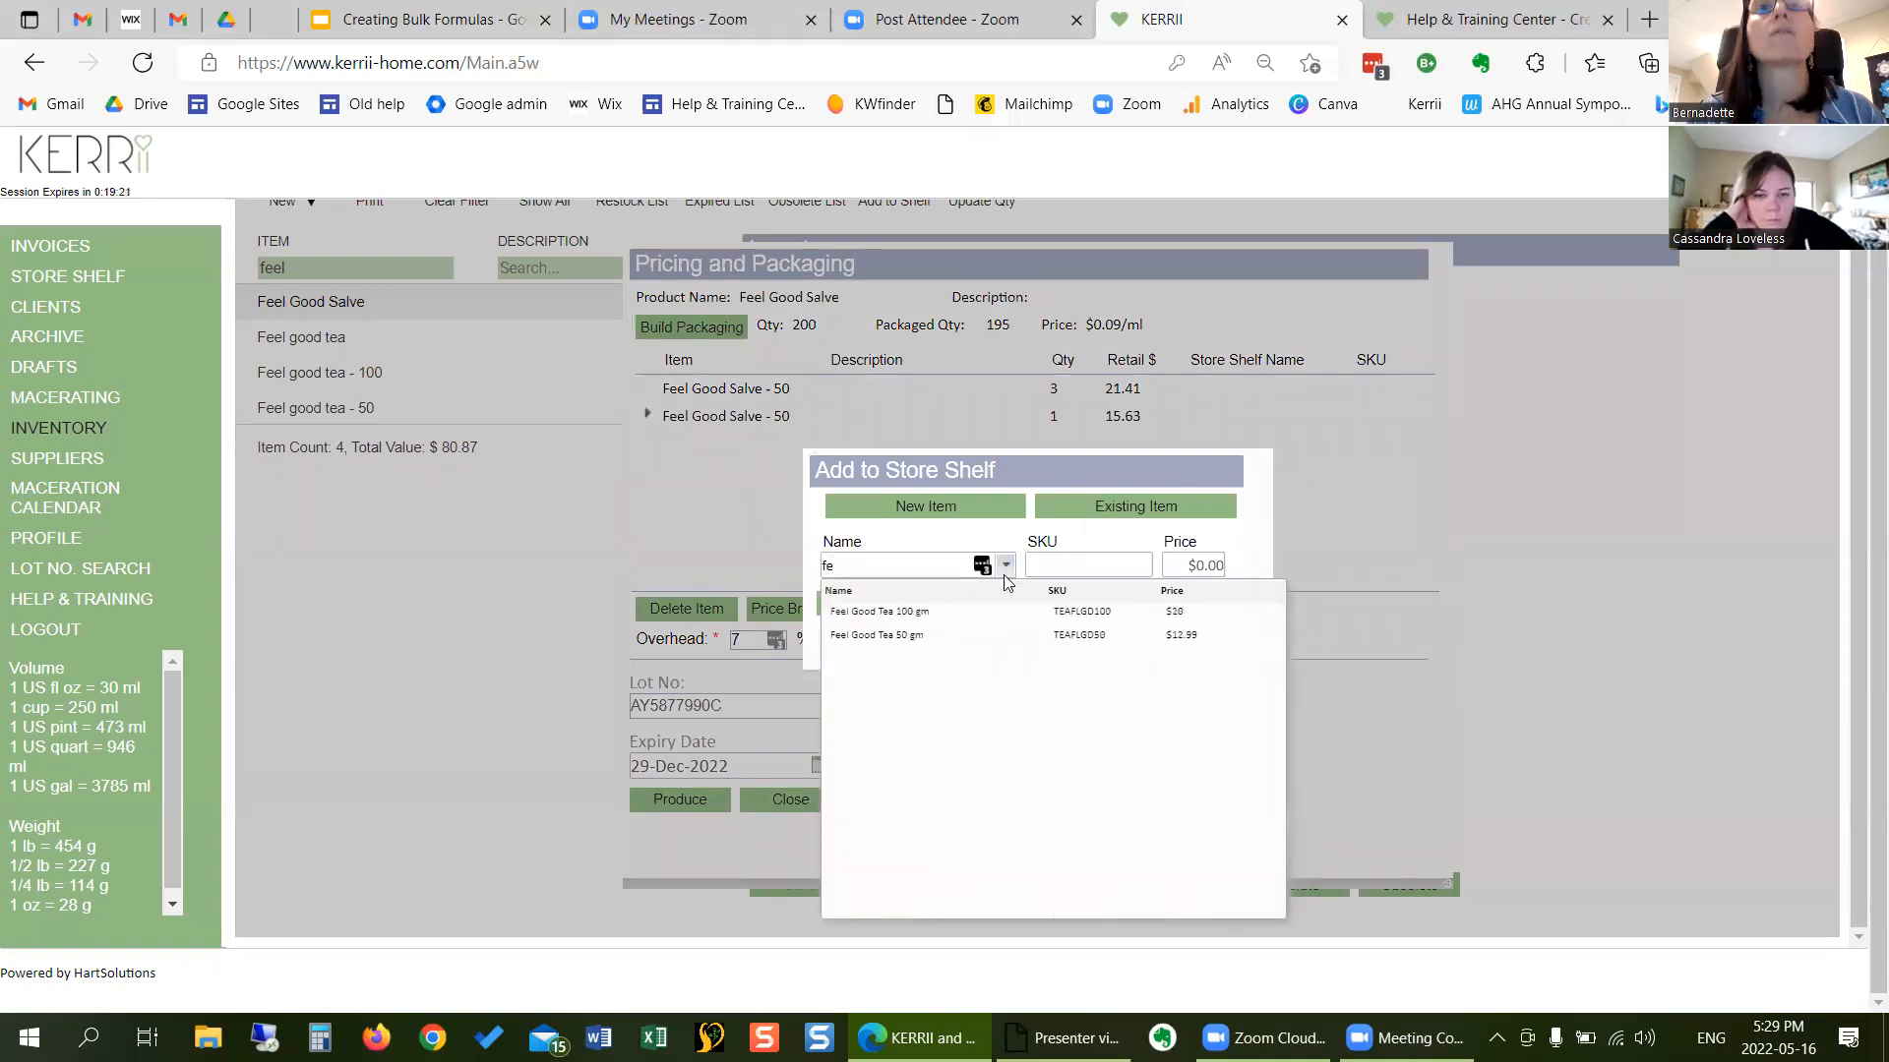
{"action": "left_click", "coordinate": [1163, 461]}
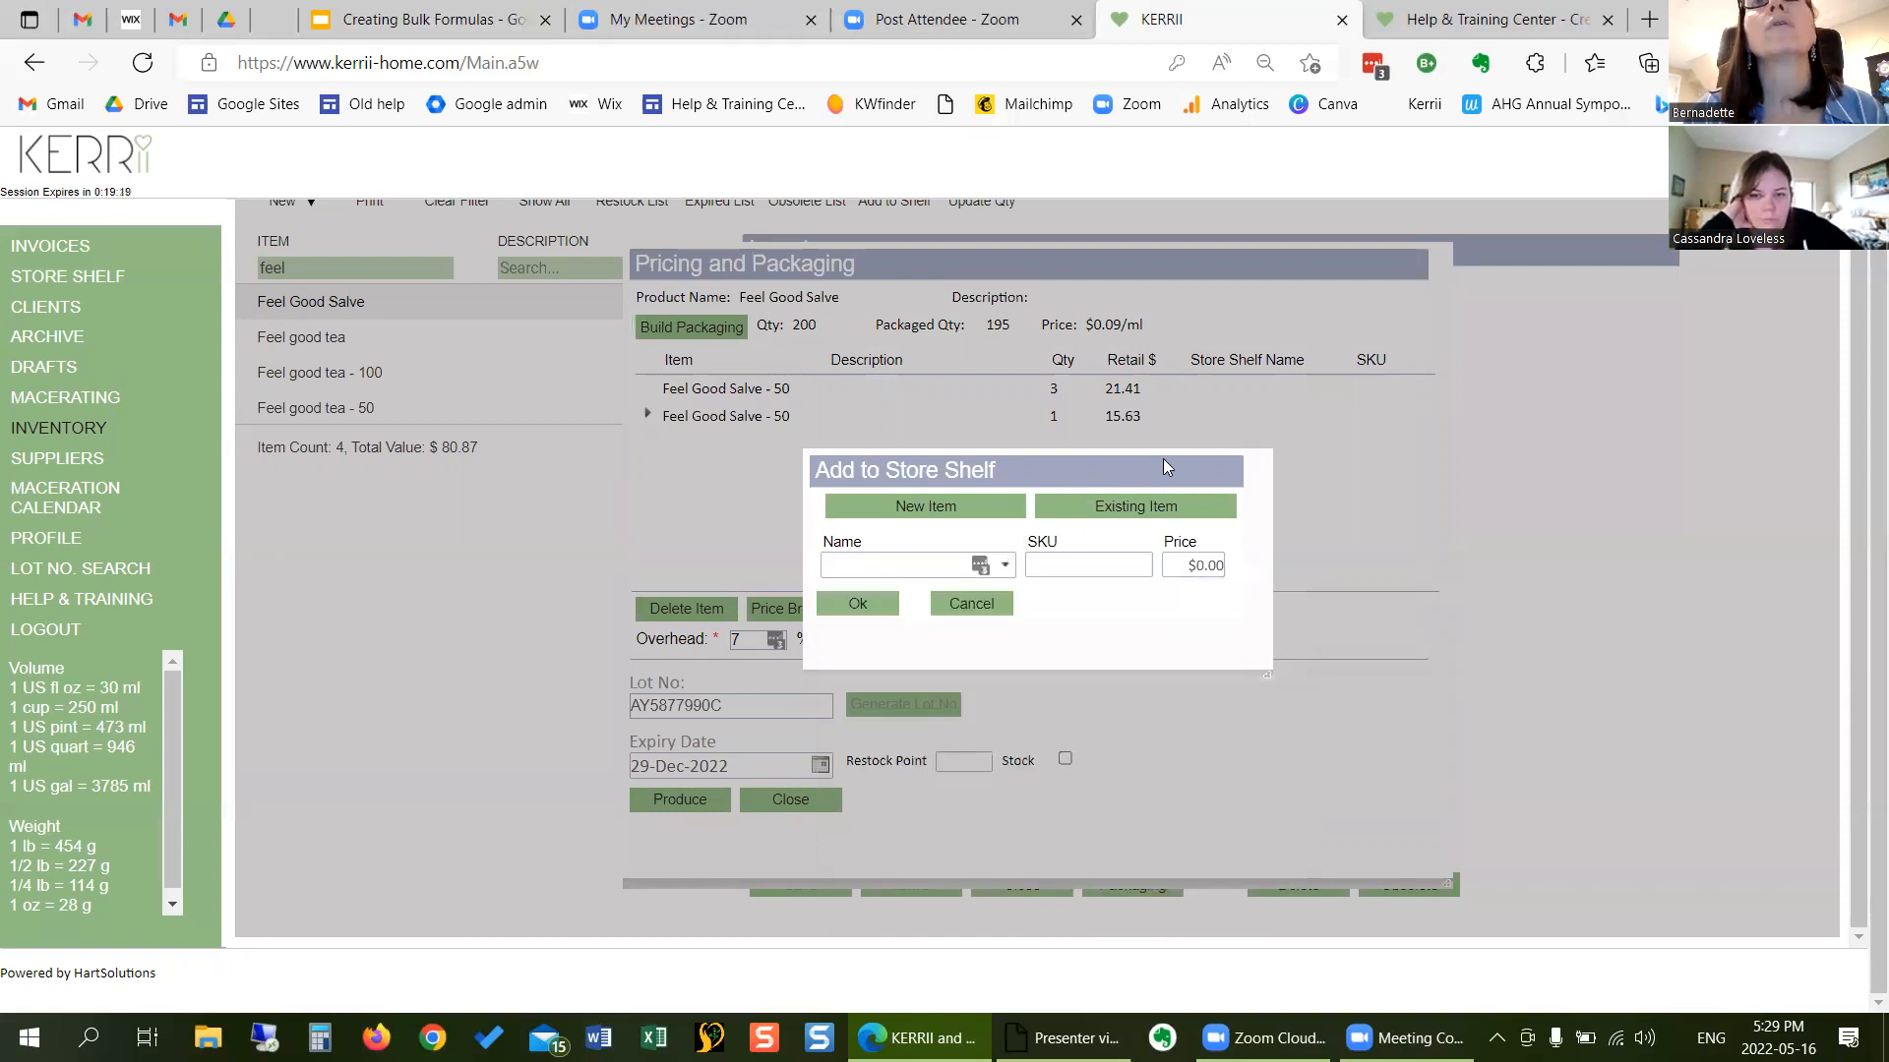
{"action": "left_click", "coordinate": [964, 605]}
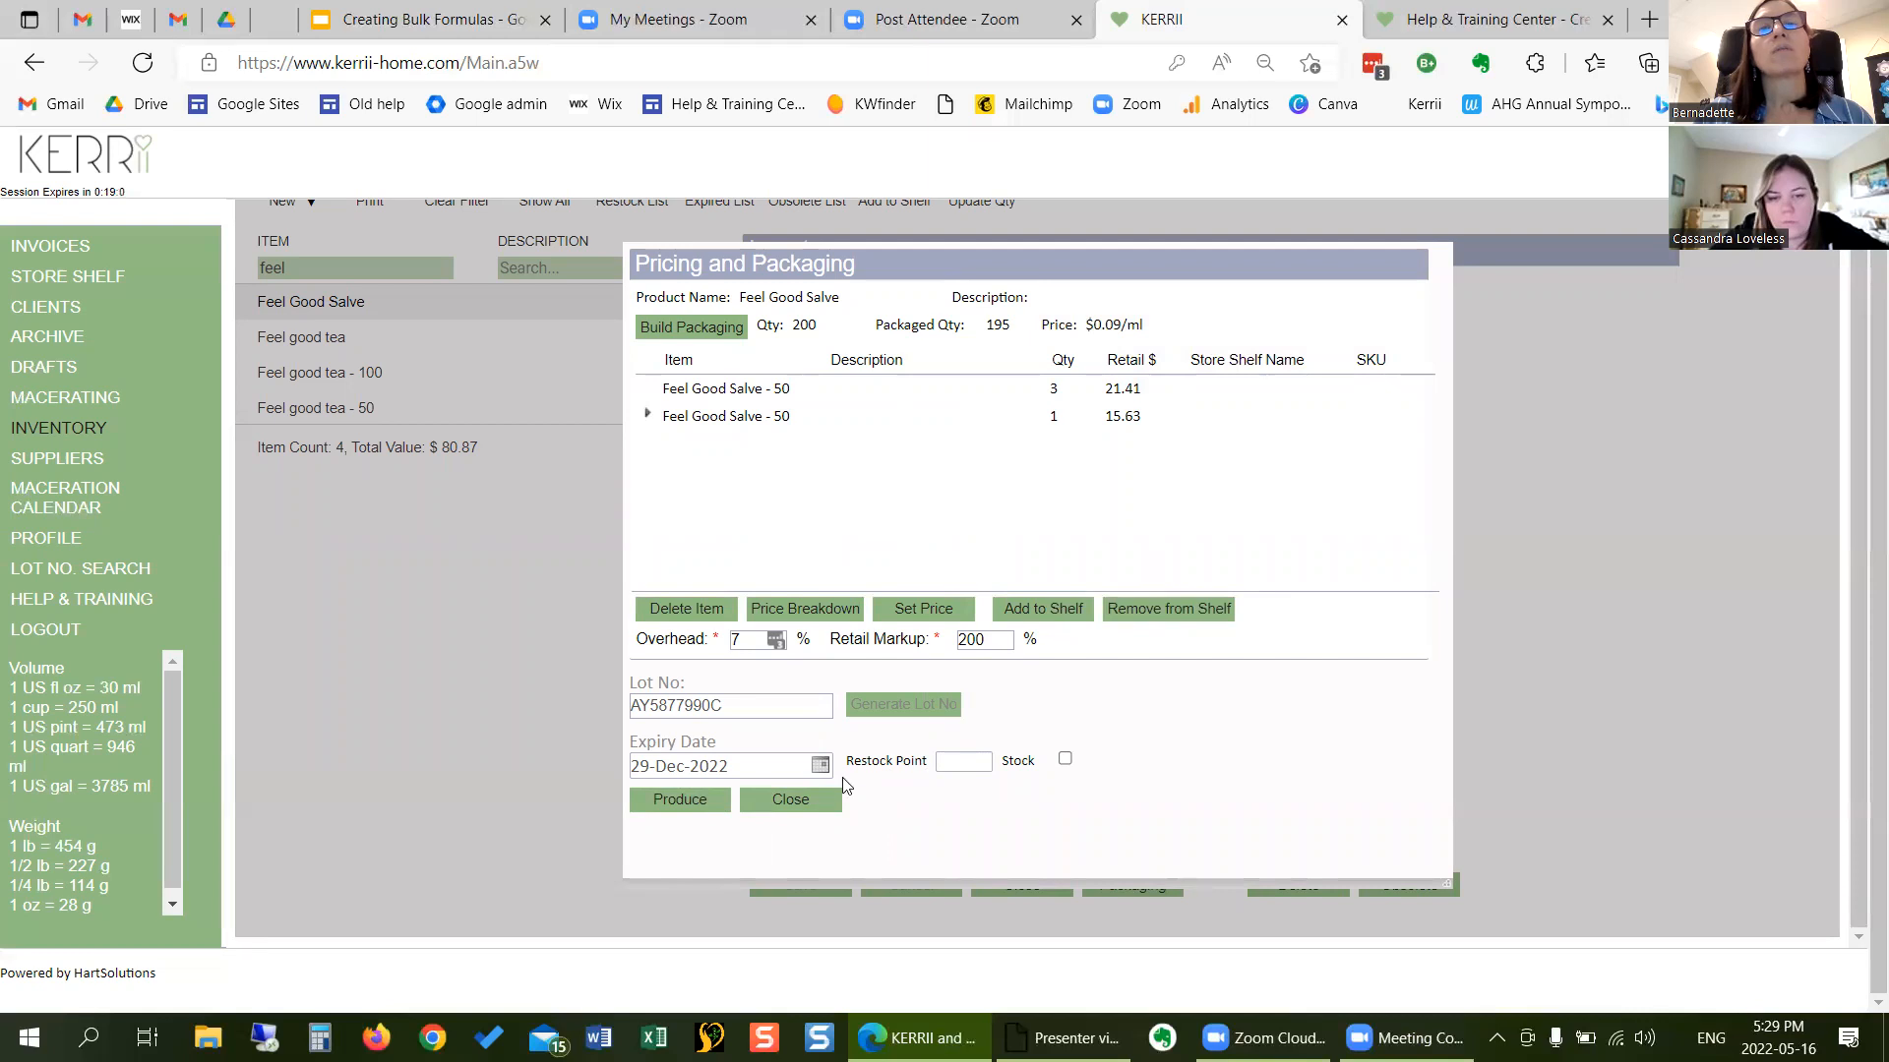
- Produce the packaged Feel Good Salve jars, subtracting the used items from inventory
{"action": "left_click", "coordinate": [707, 799]}
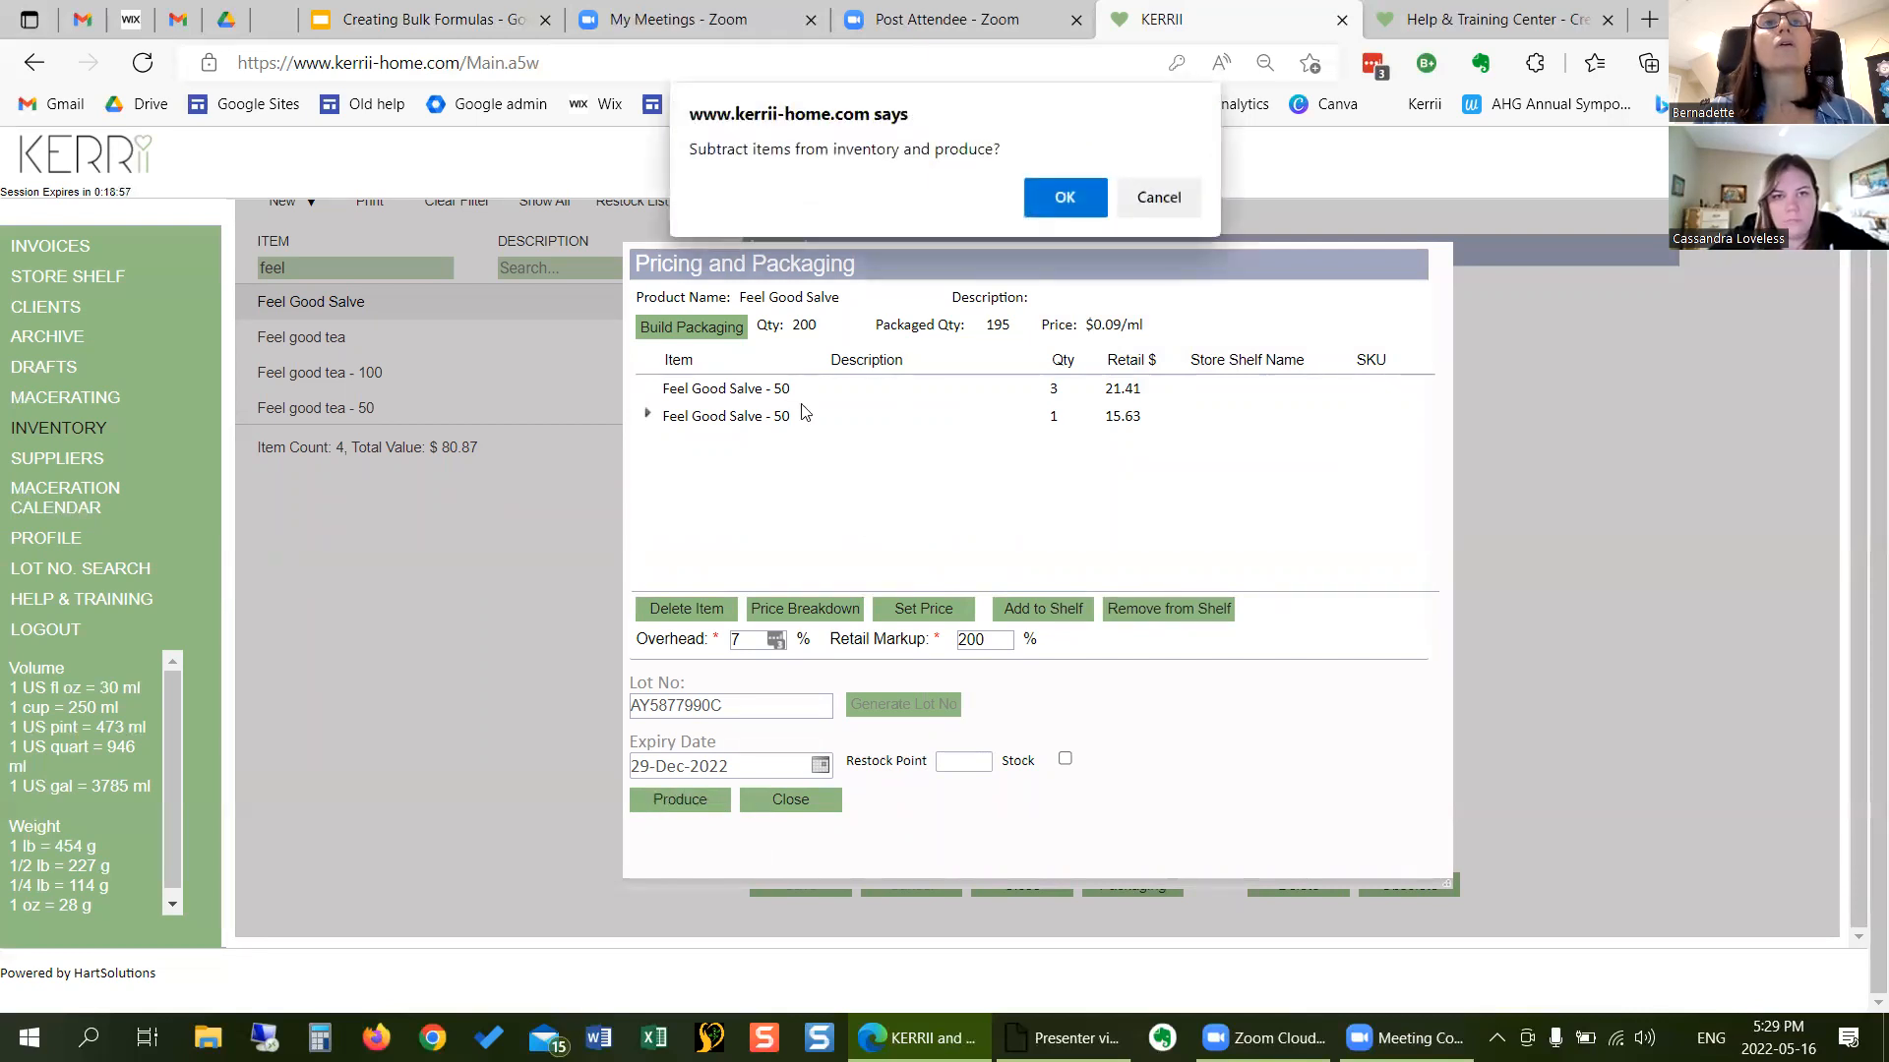
{"action": "left_click", "coordinate": [1074, 207]}
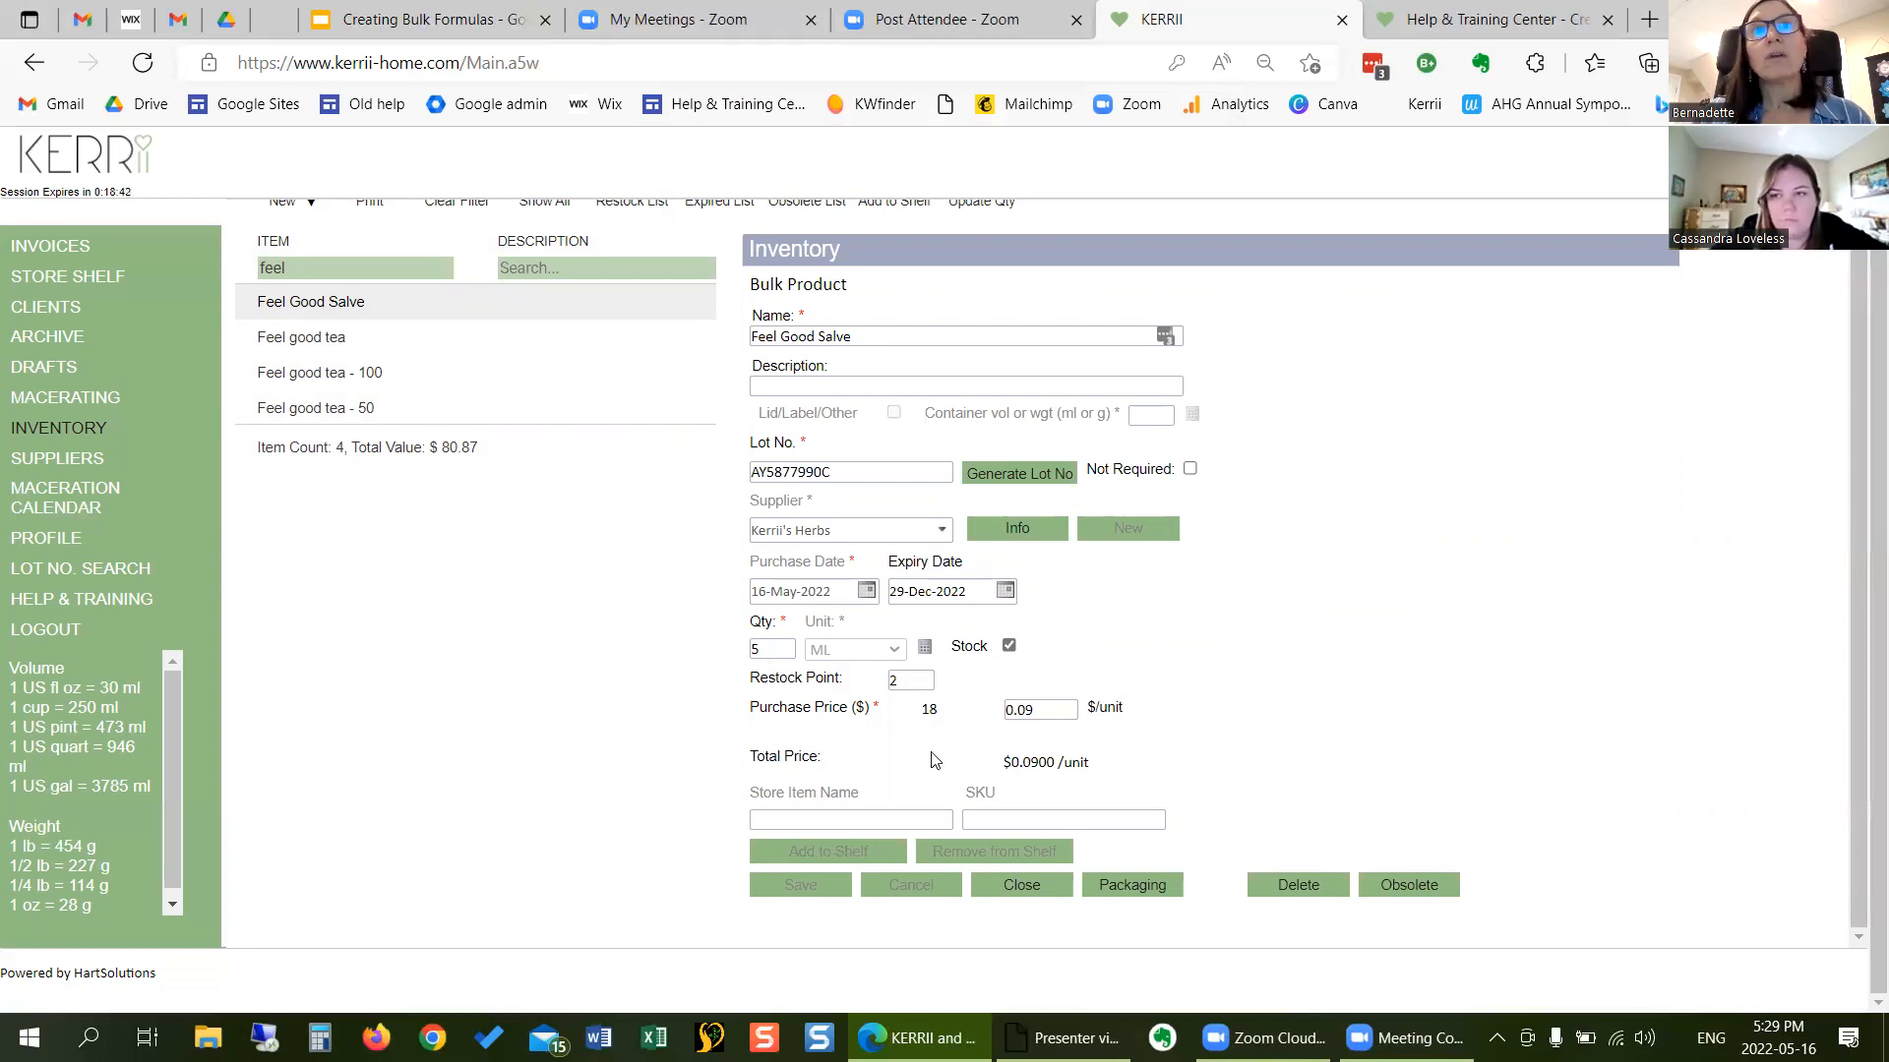
- Move the leftover bulk Feel Good Salve to the obsolete inventory and open the Obsolete List
{"action": "left_click", "coordinate": [1403, 888]}
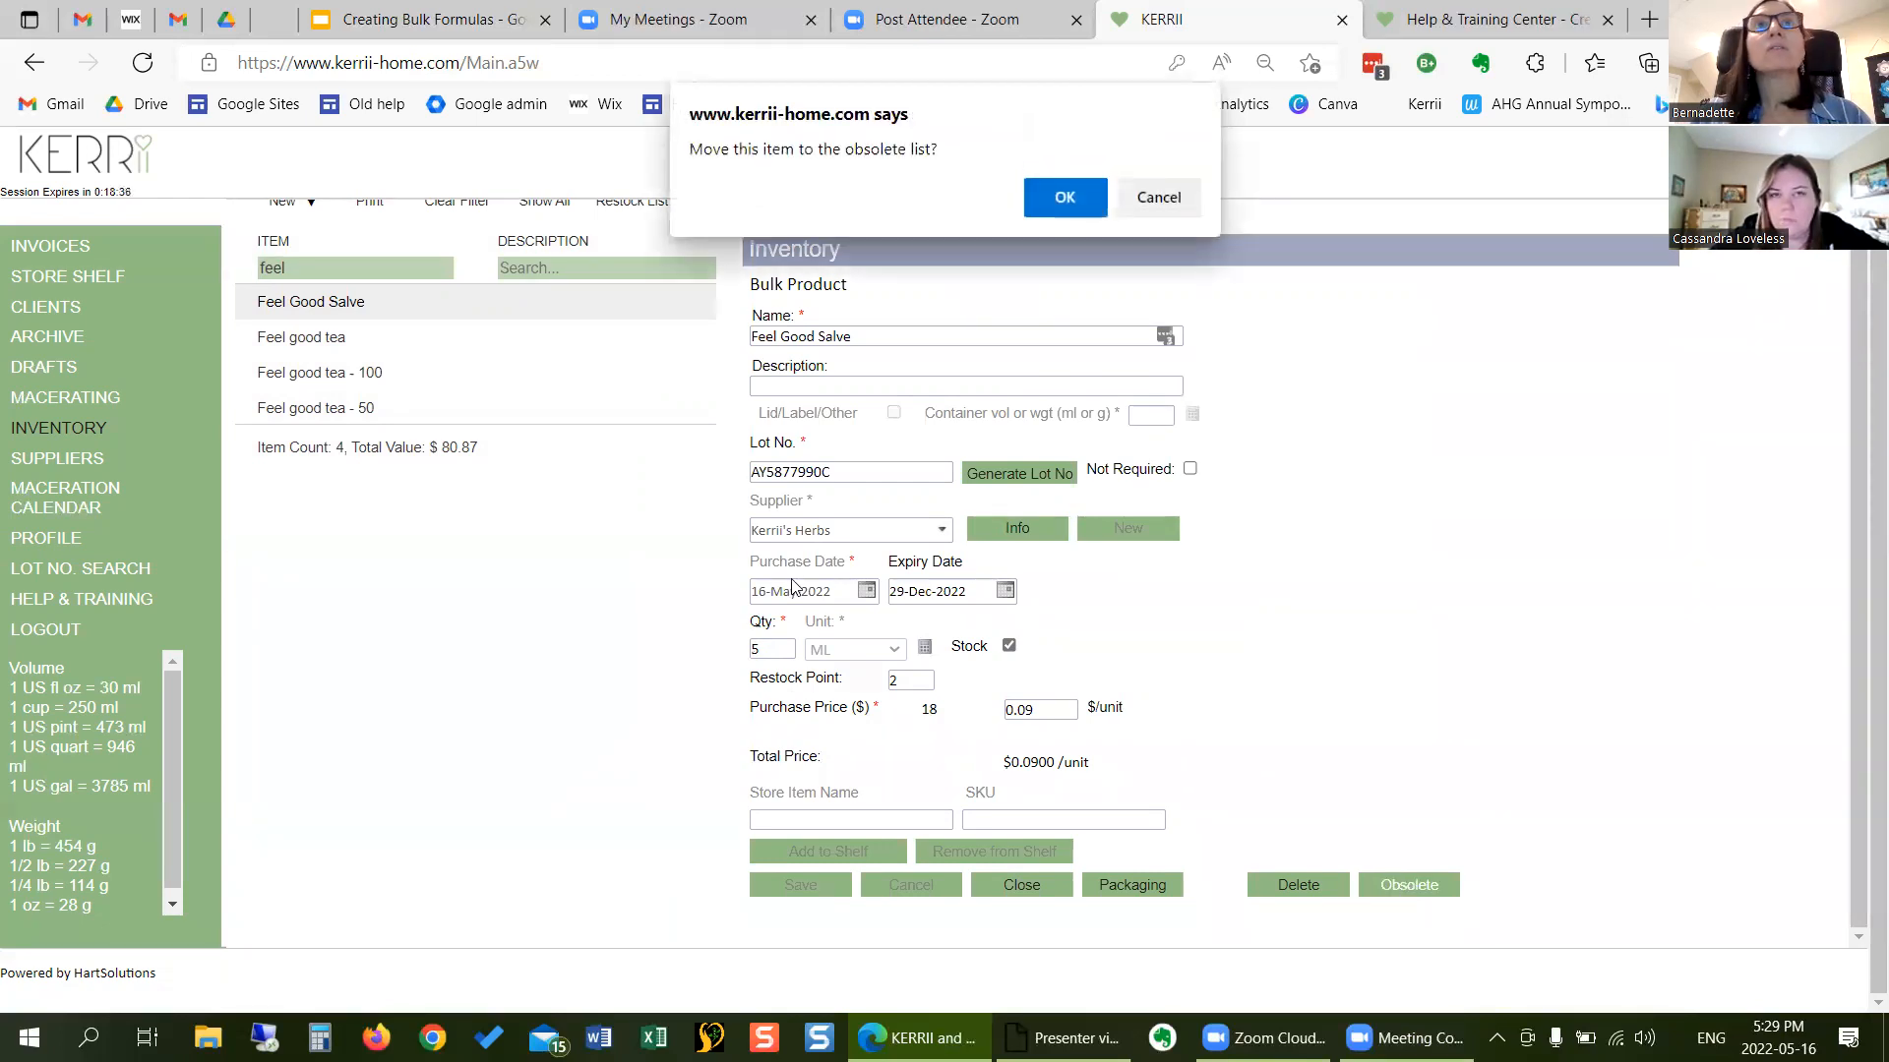
{"action": "left_click", "coordinate": [1062, 198]}
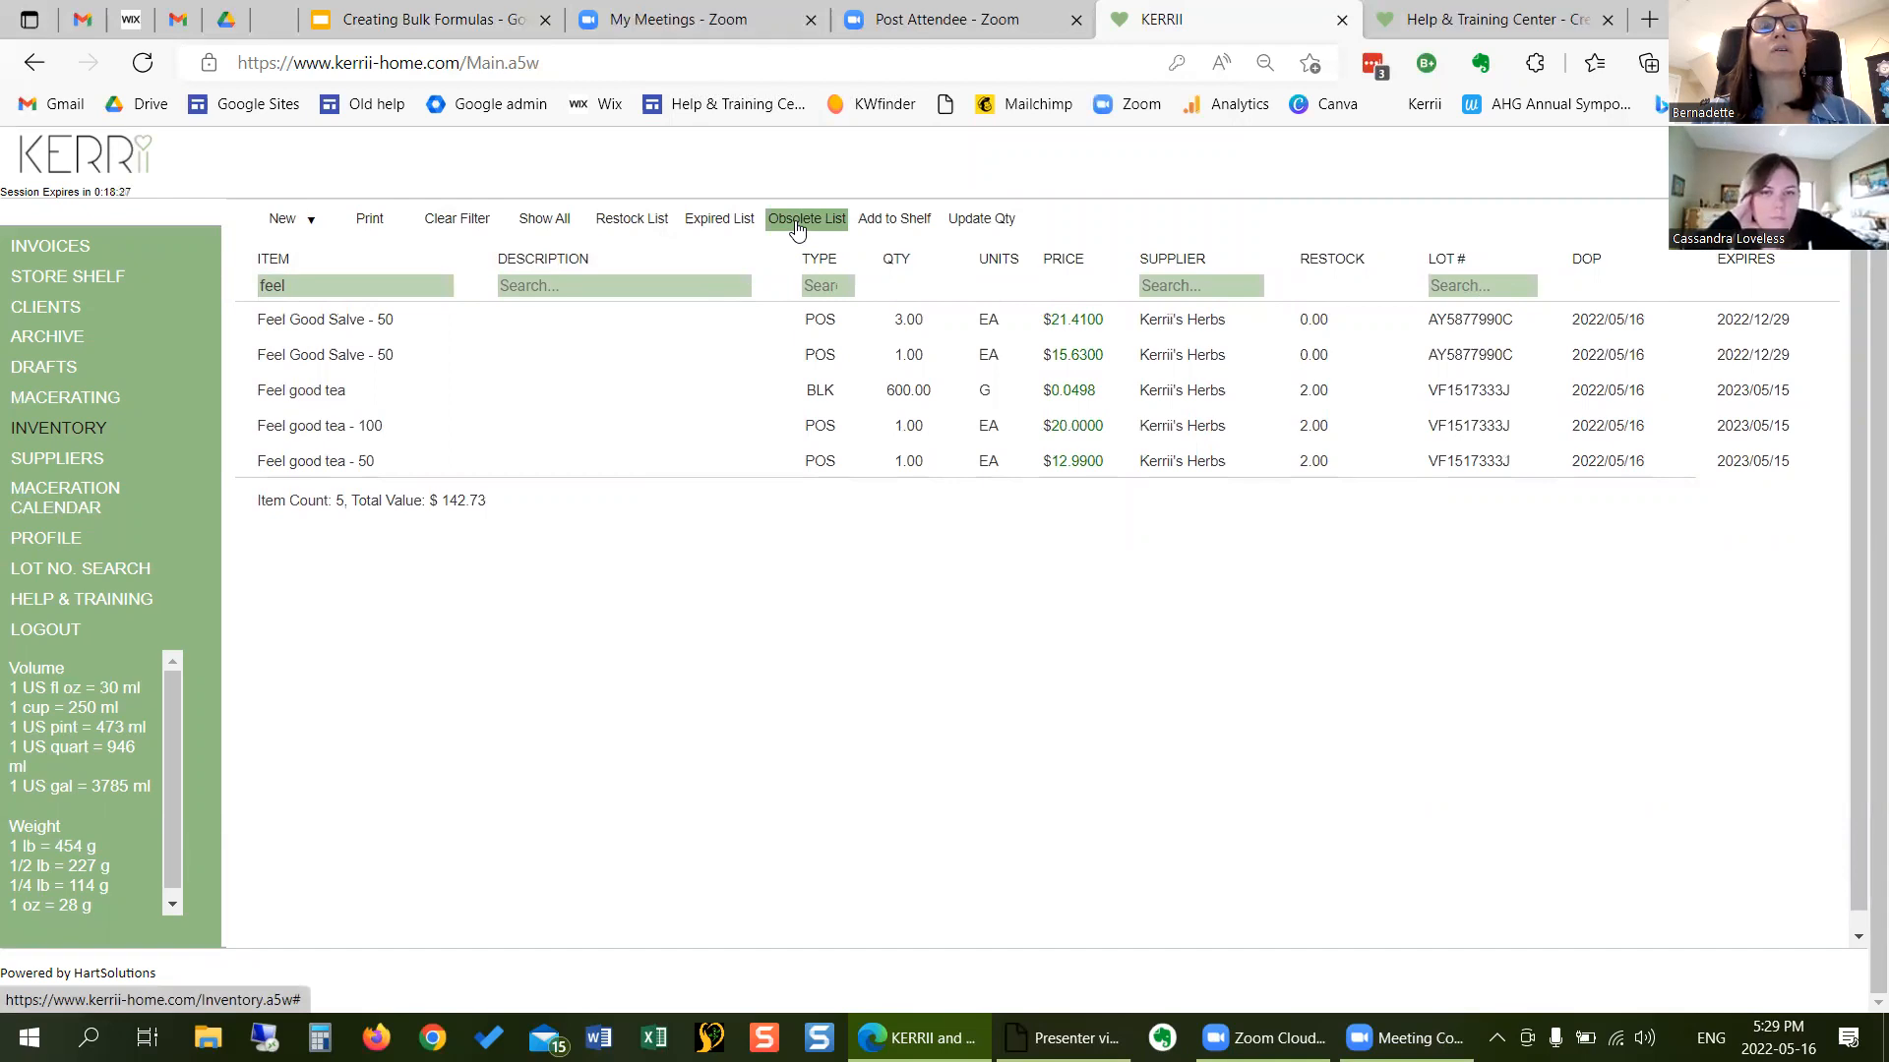
{"action": "left_click", "coordinate": [798, 225]}
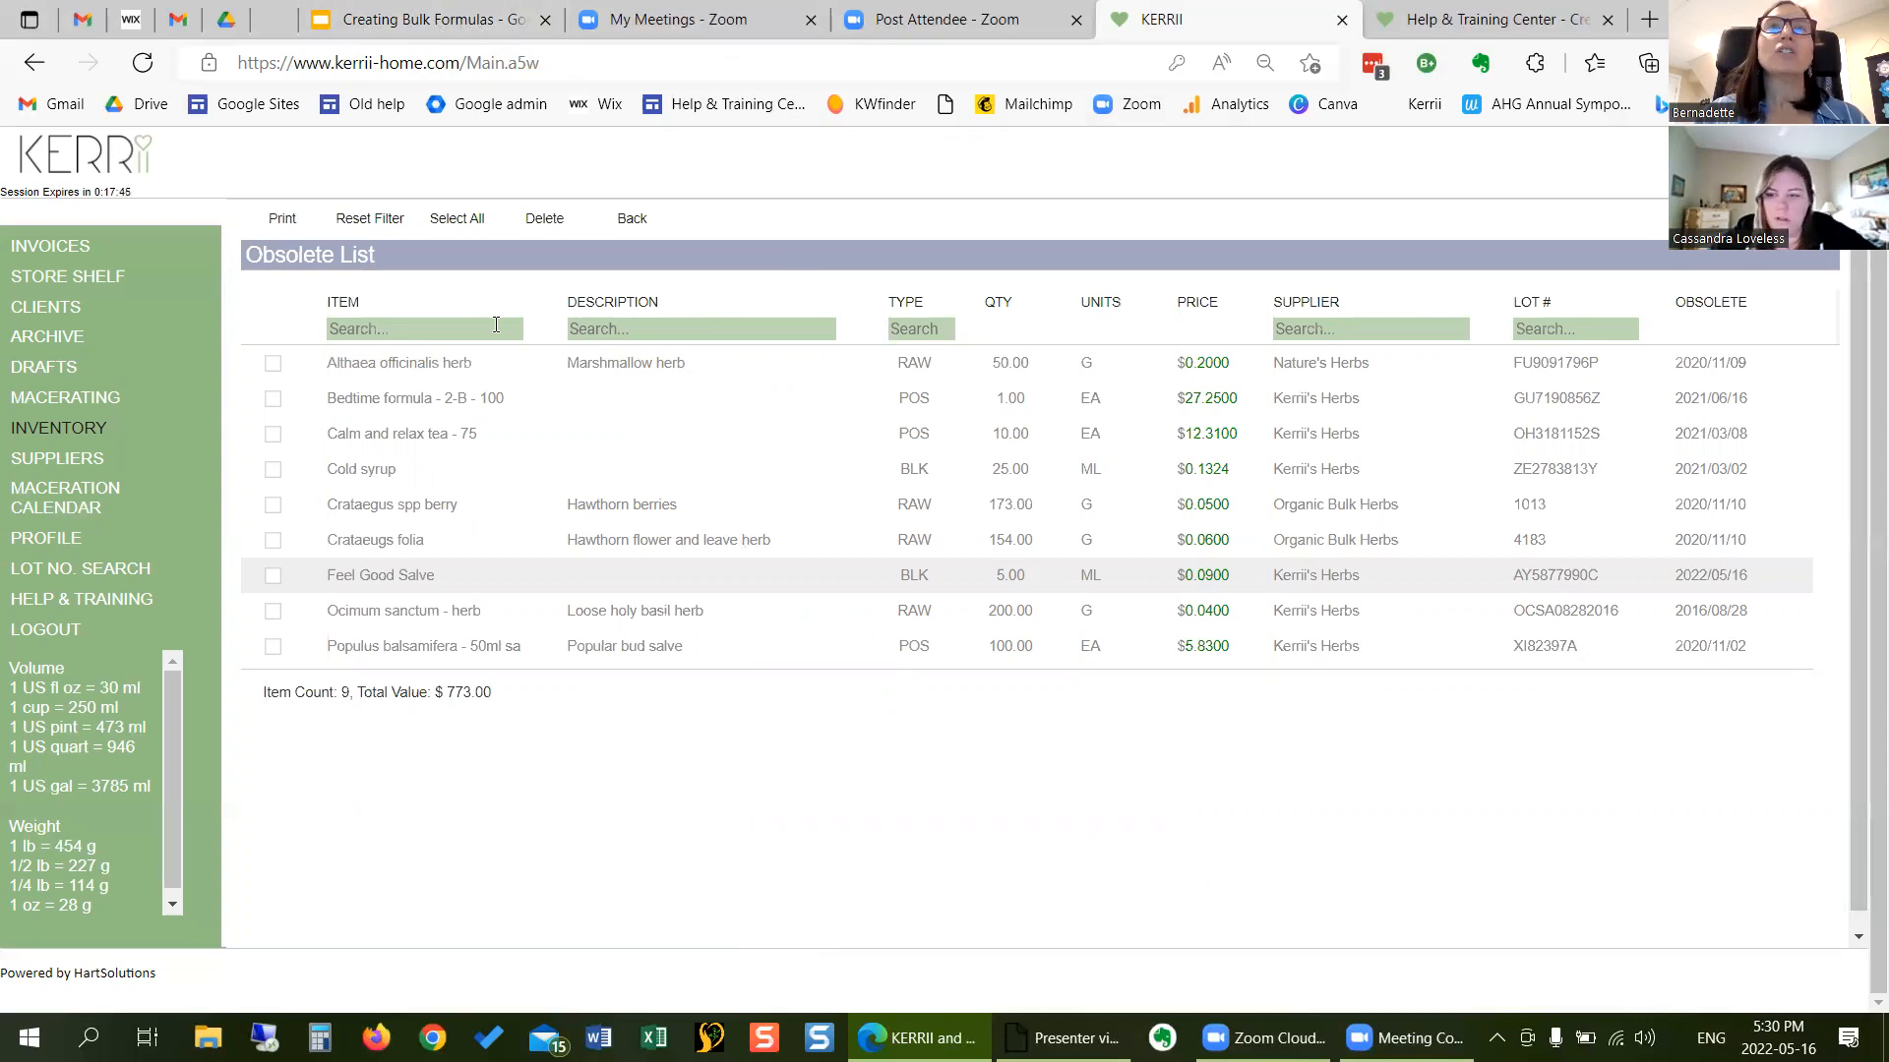
- Examine the maceration calendar and the macerating list for scheduled macerations and their process dates
{"action": "left_click", "coordinate": [63, 500]}
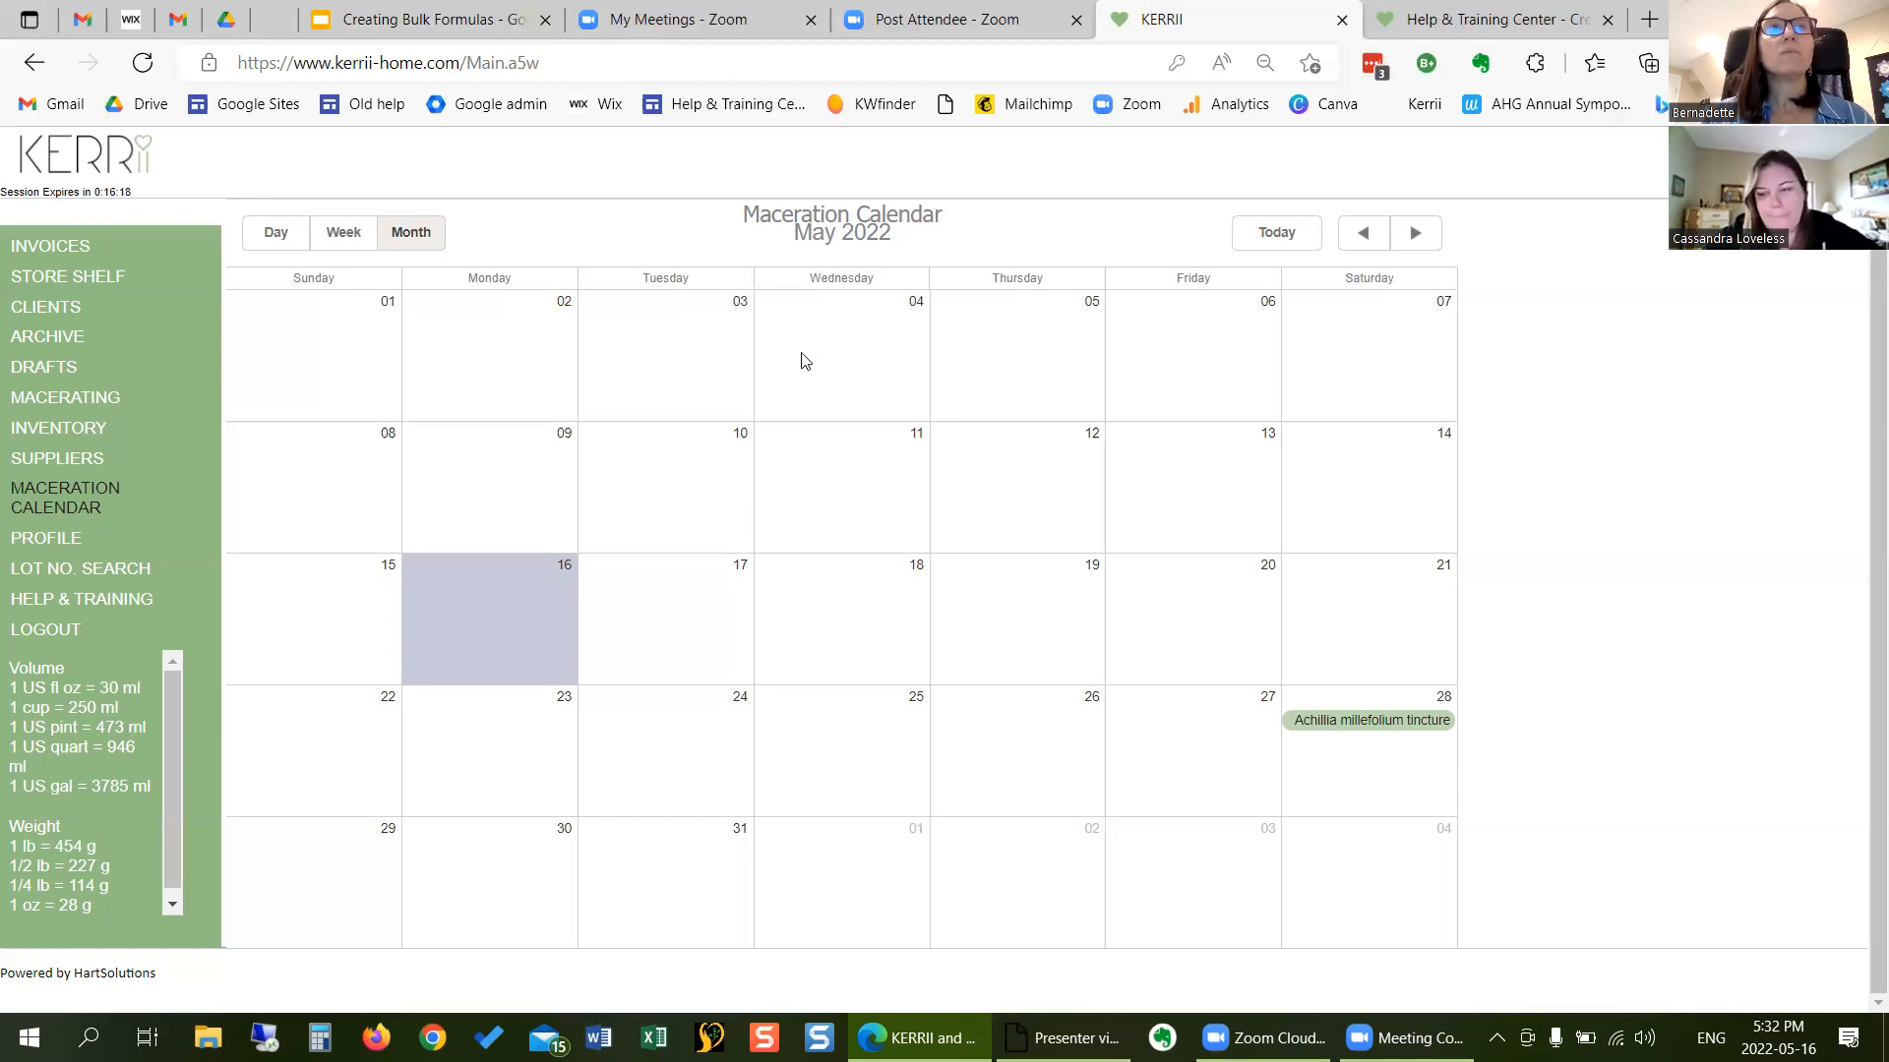
{"action": "left_click", "coordinate": [69, 399]}
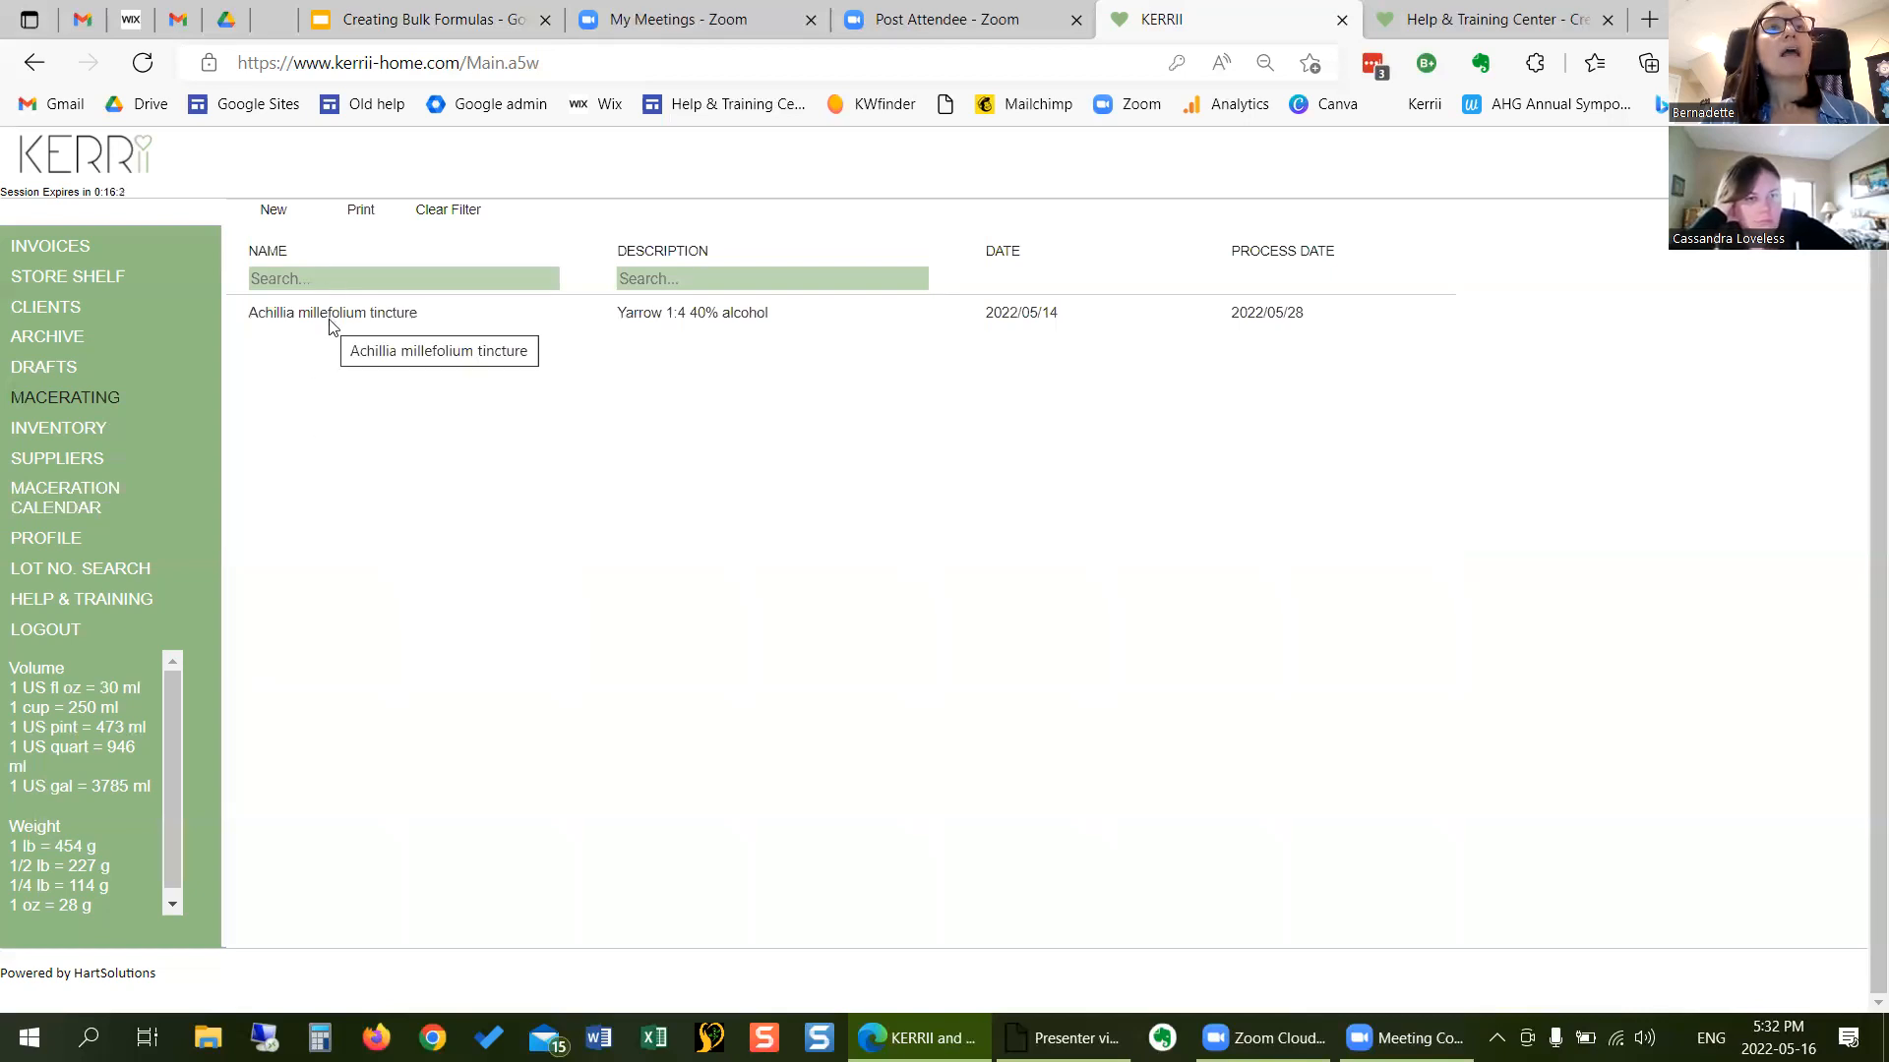
{"action": "left_click", "coordinate": [65, 499]}
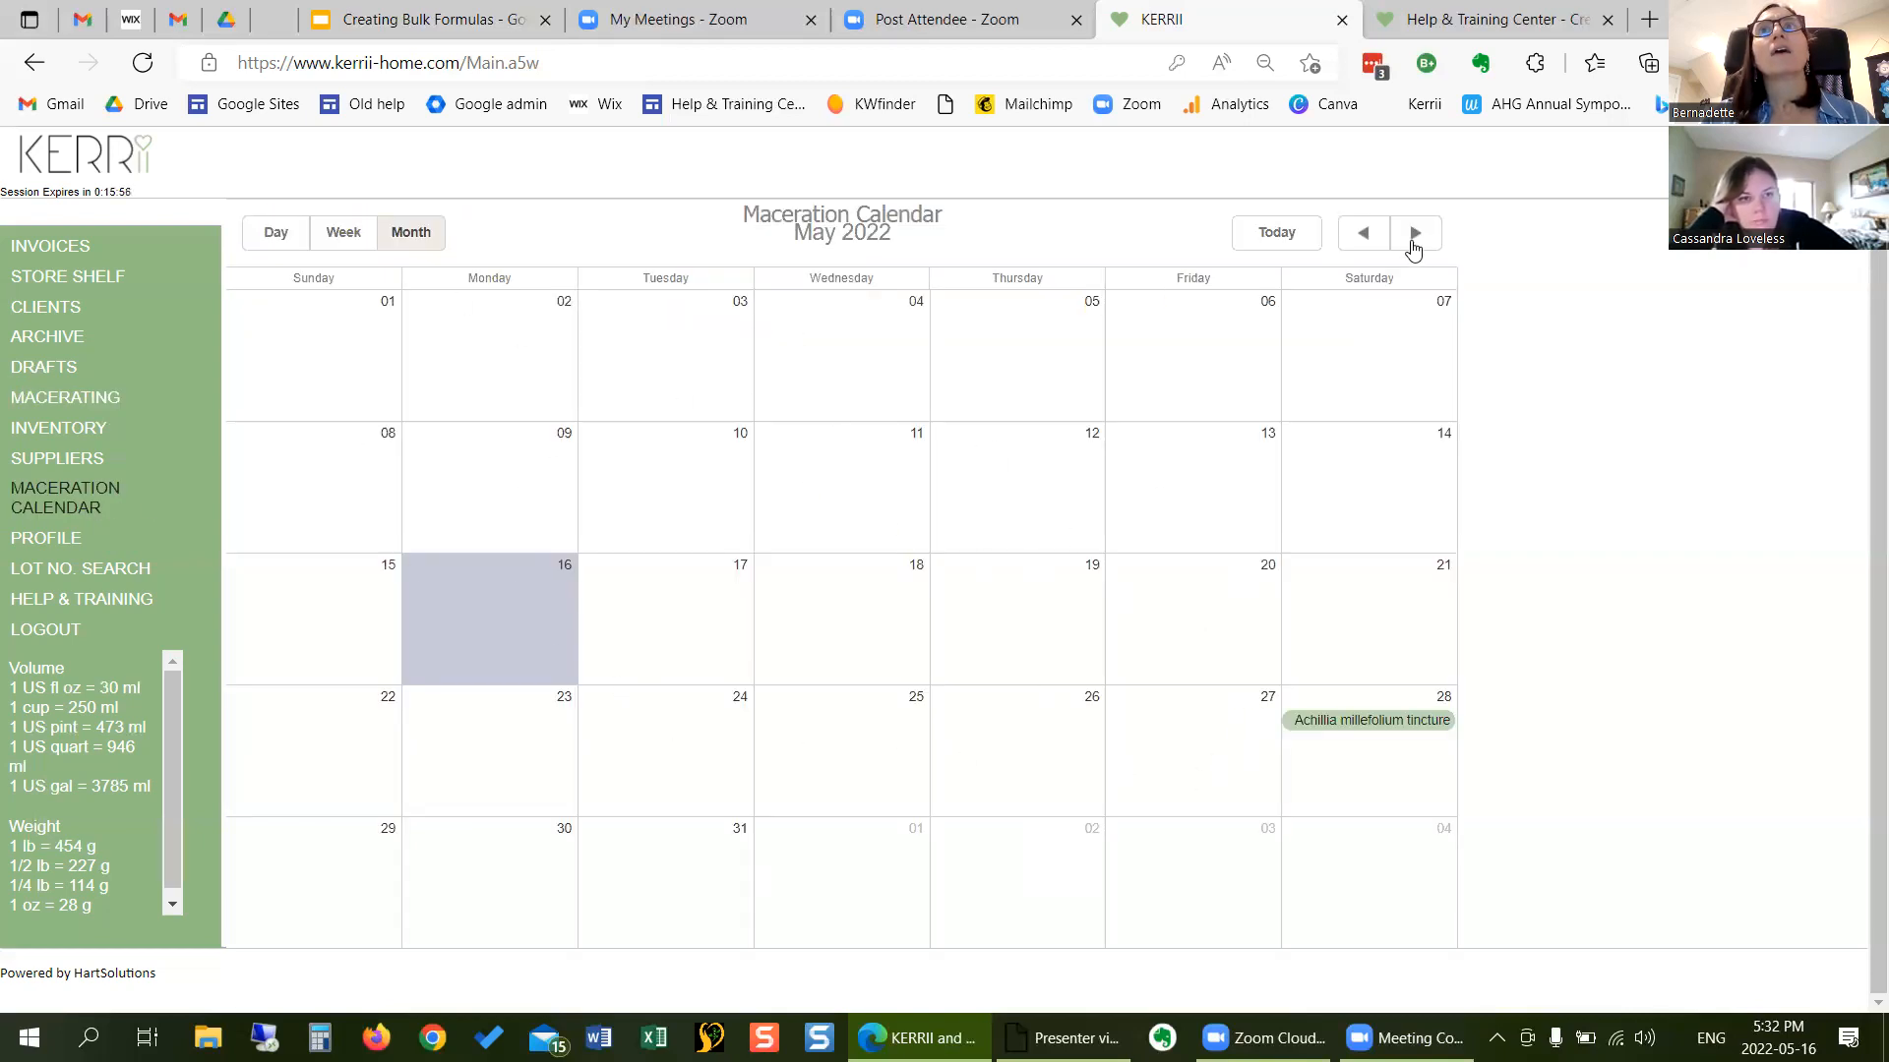
{"action": "left_click", "coordinate": [1414, 237]}
{"action": "left_click", "coordinate": [1364, 240]}
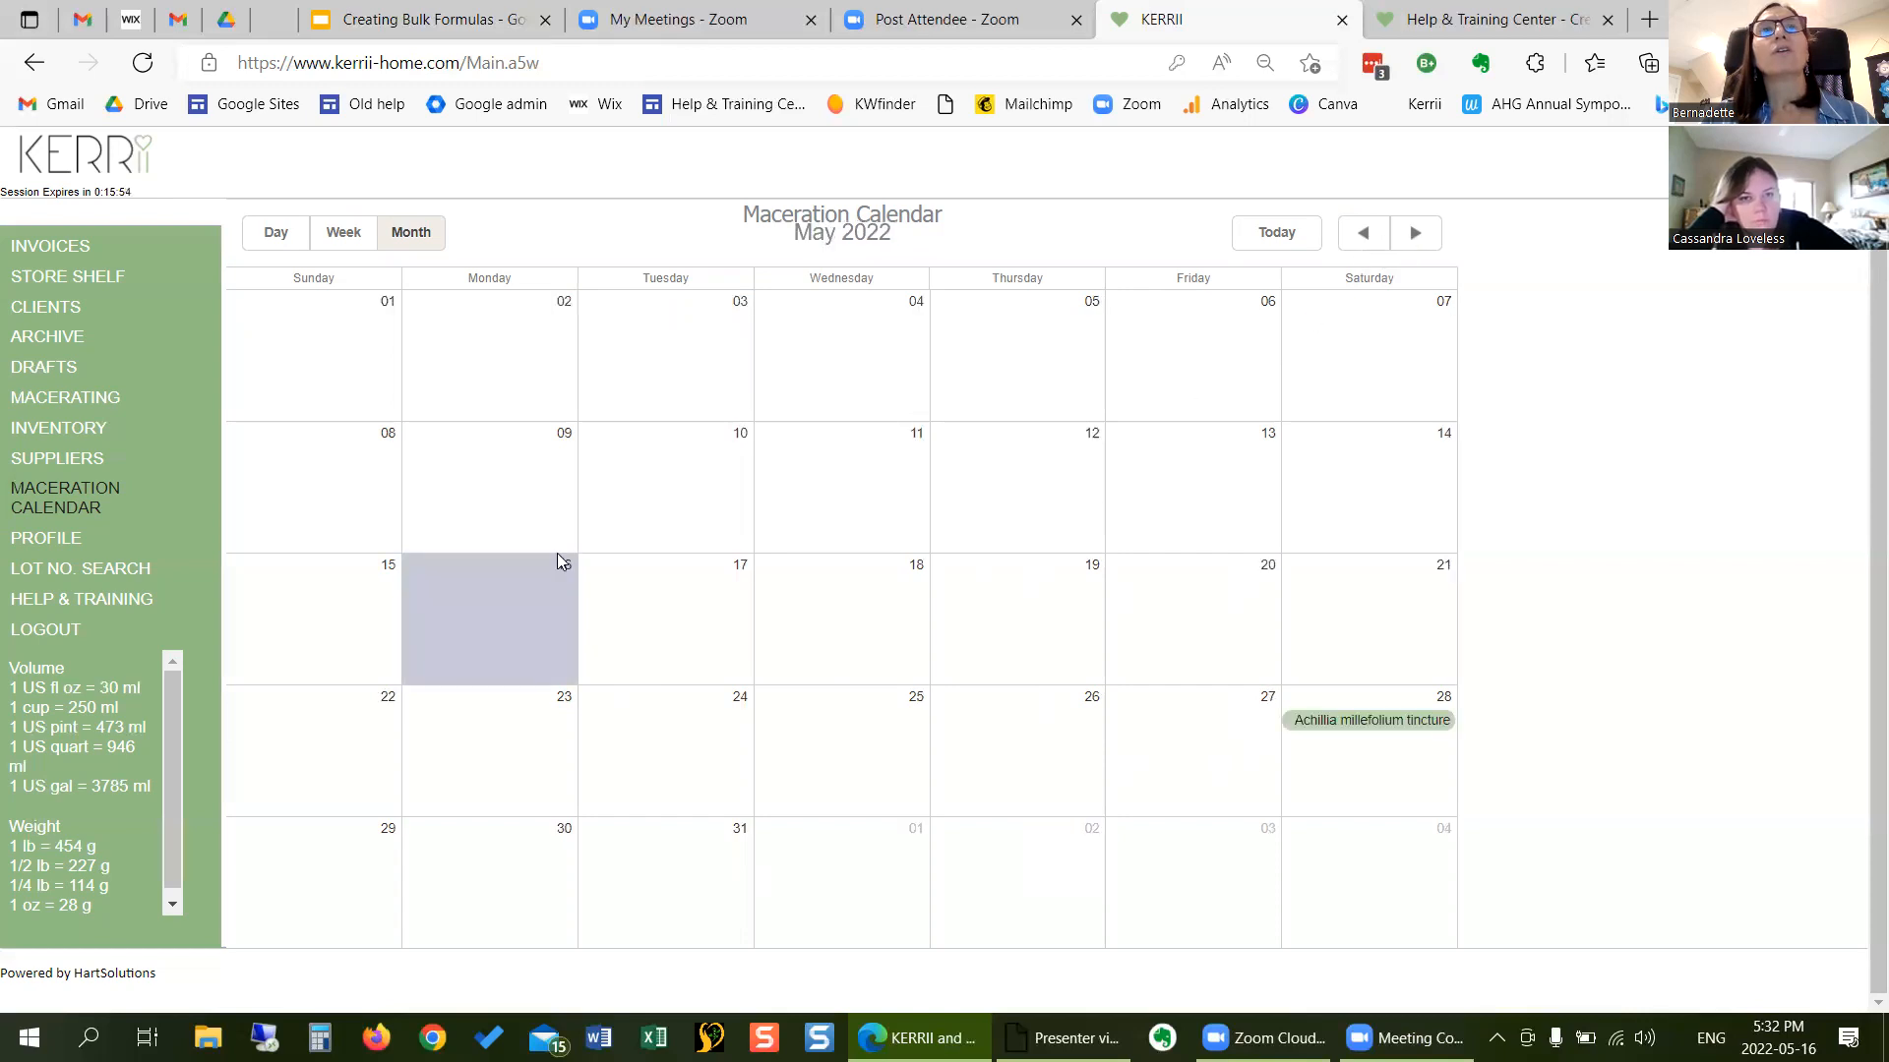
- Start a new maceration record from the macerating list
{"action": "left_click", "coordinate": [75, 400]}
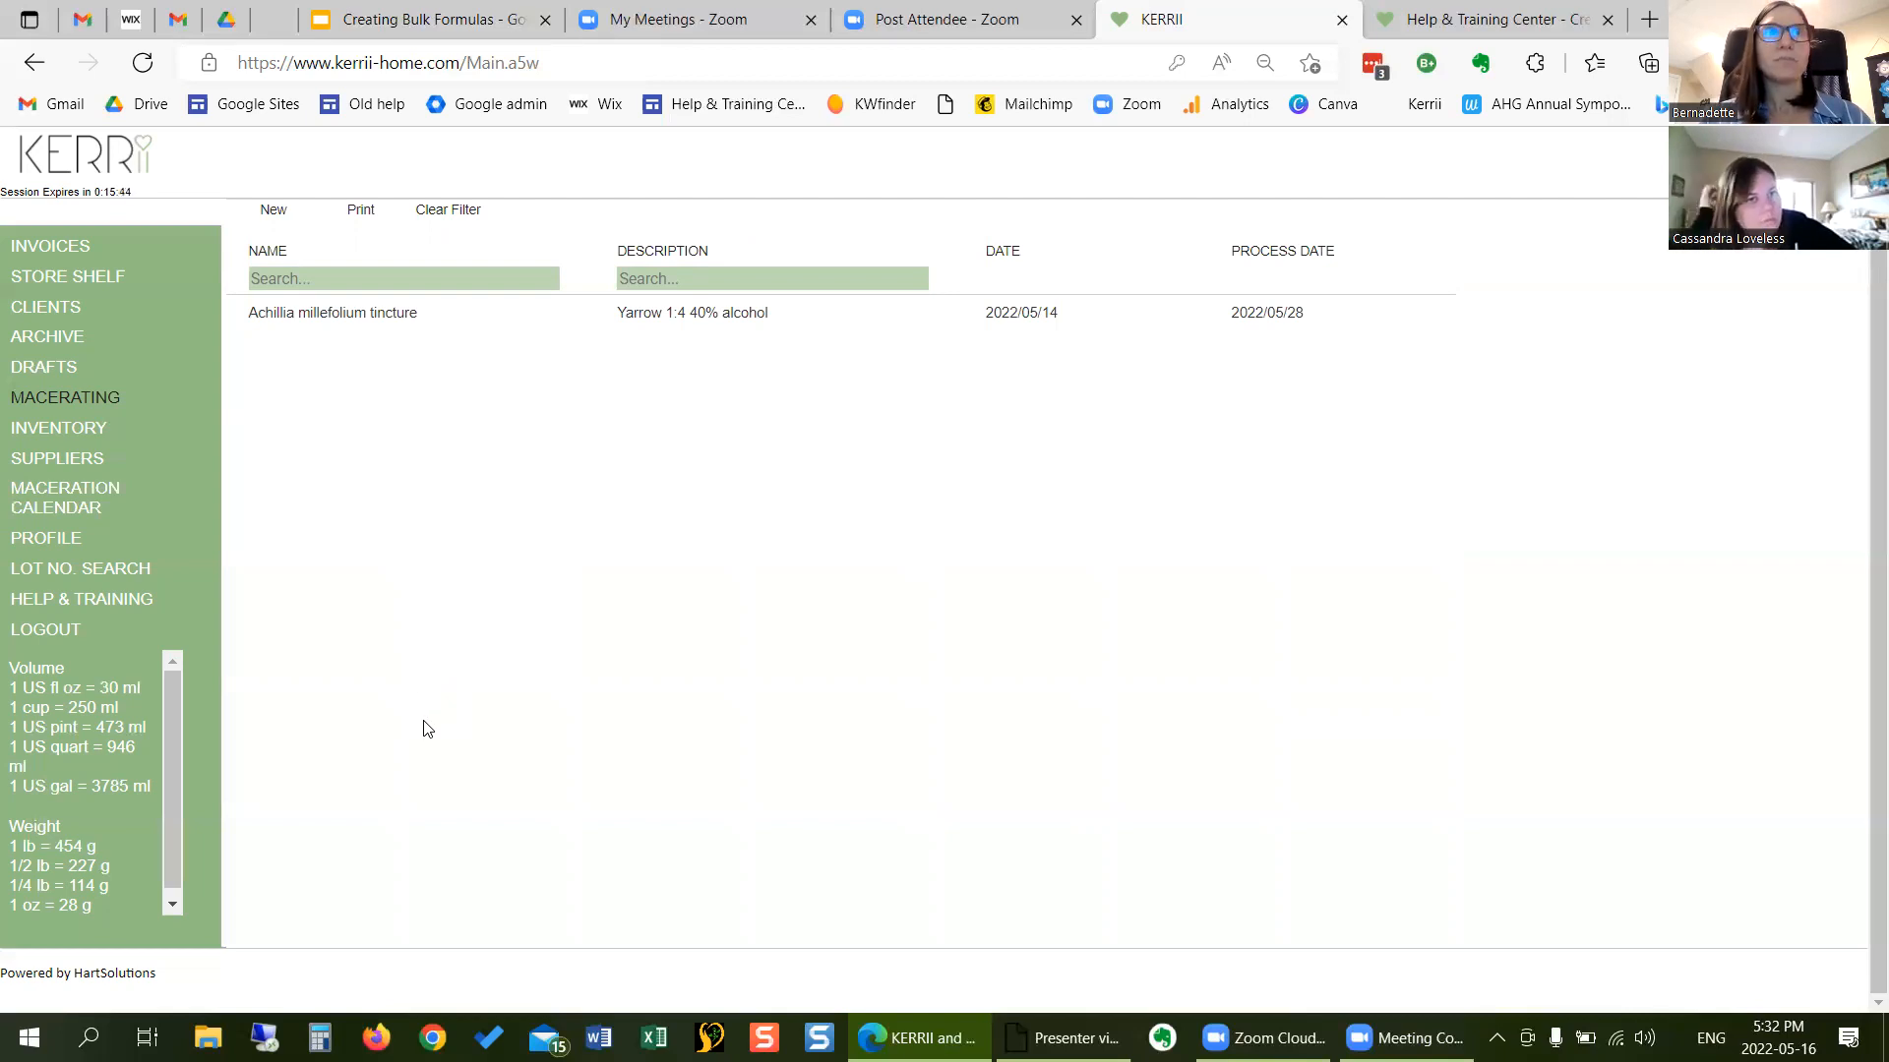
{"action": "left_click", "coordinate": [274, 214]}
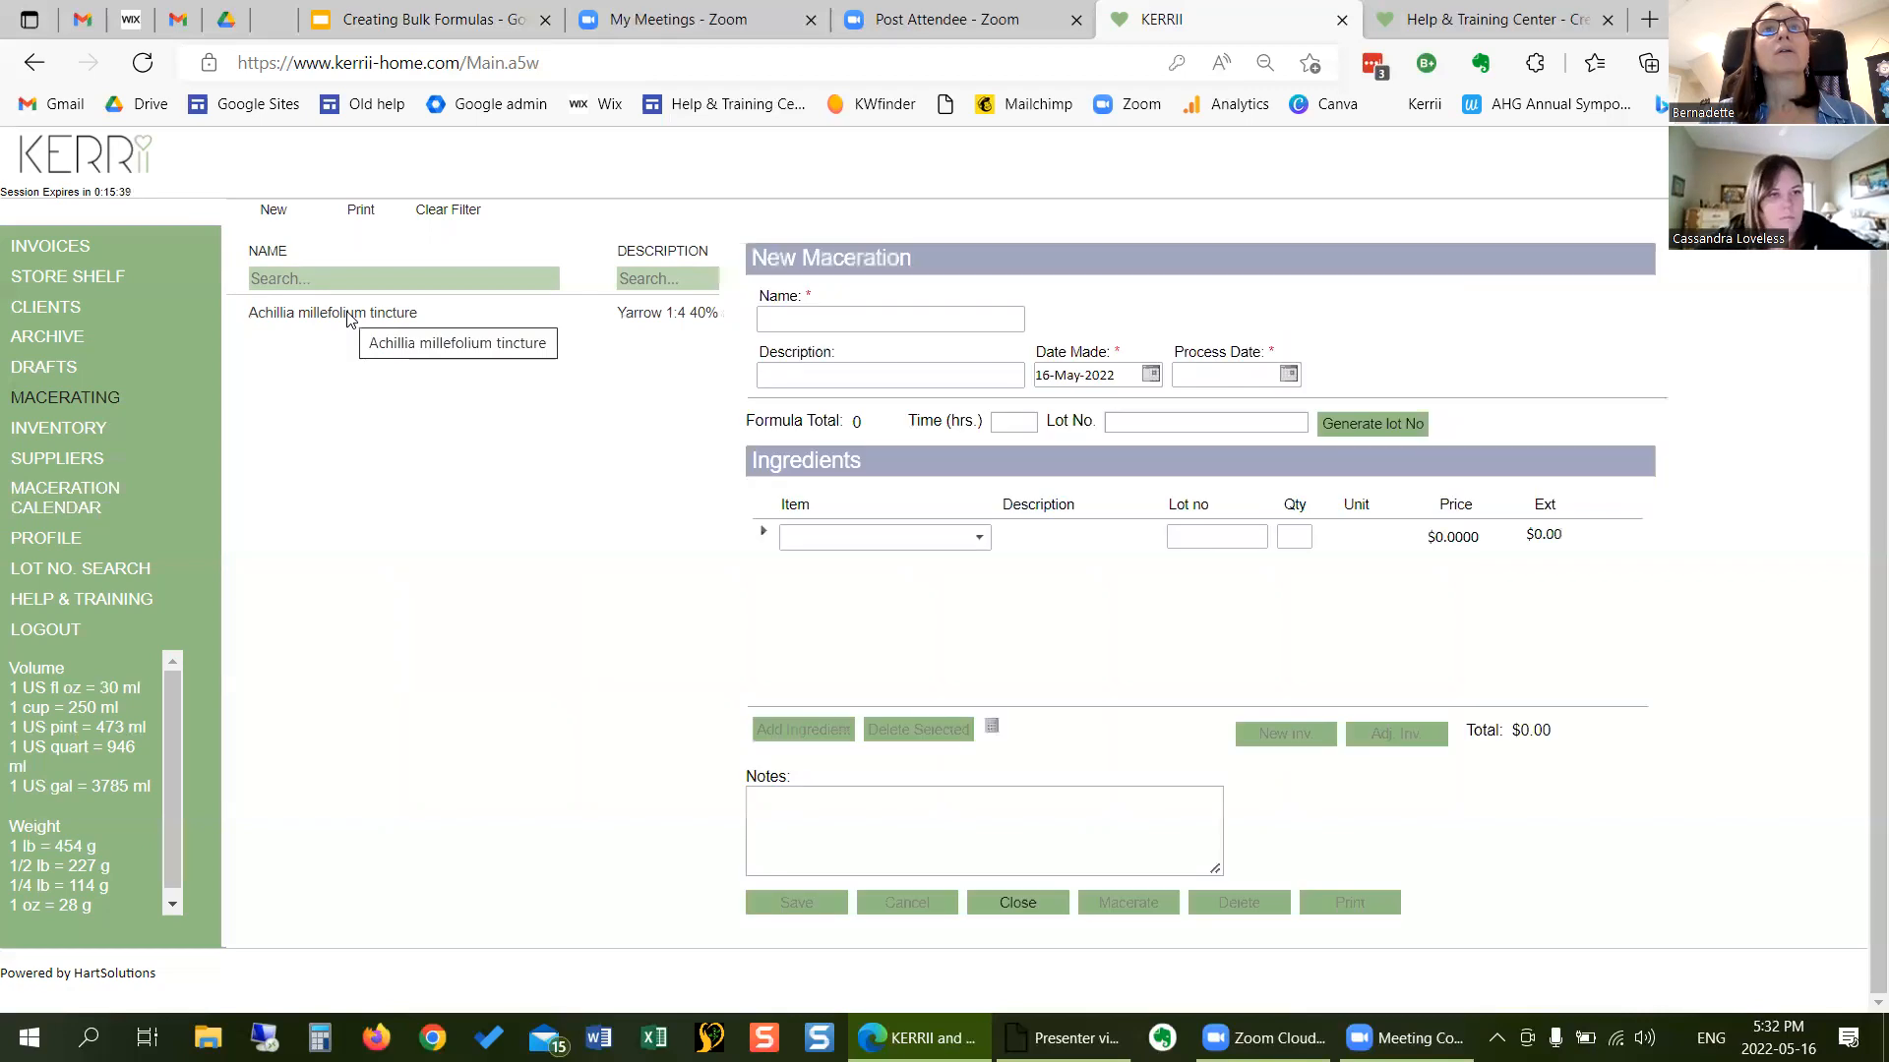
{"action": "left_click", "coordinate": [805, 313]}
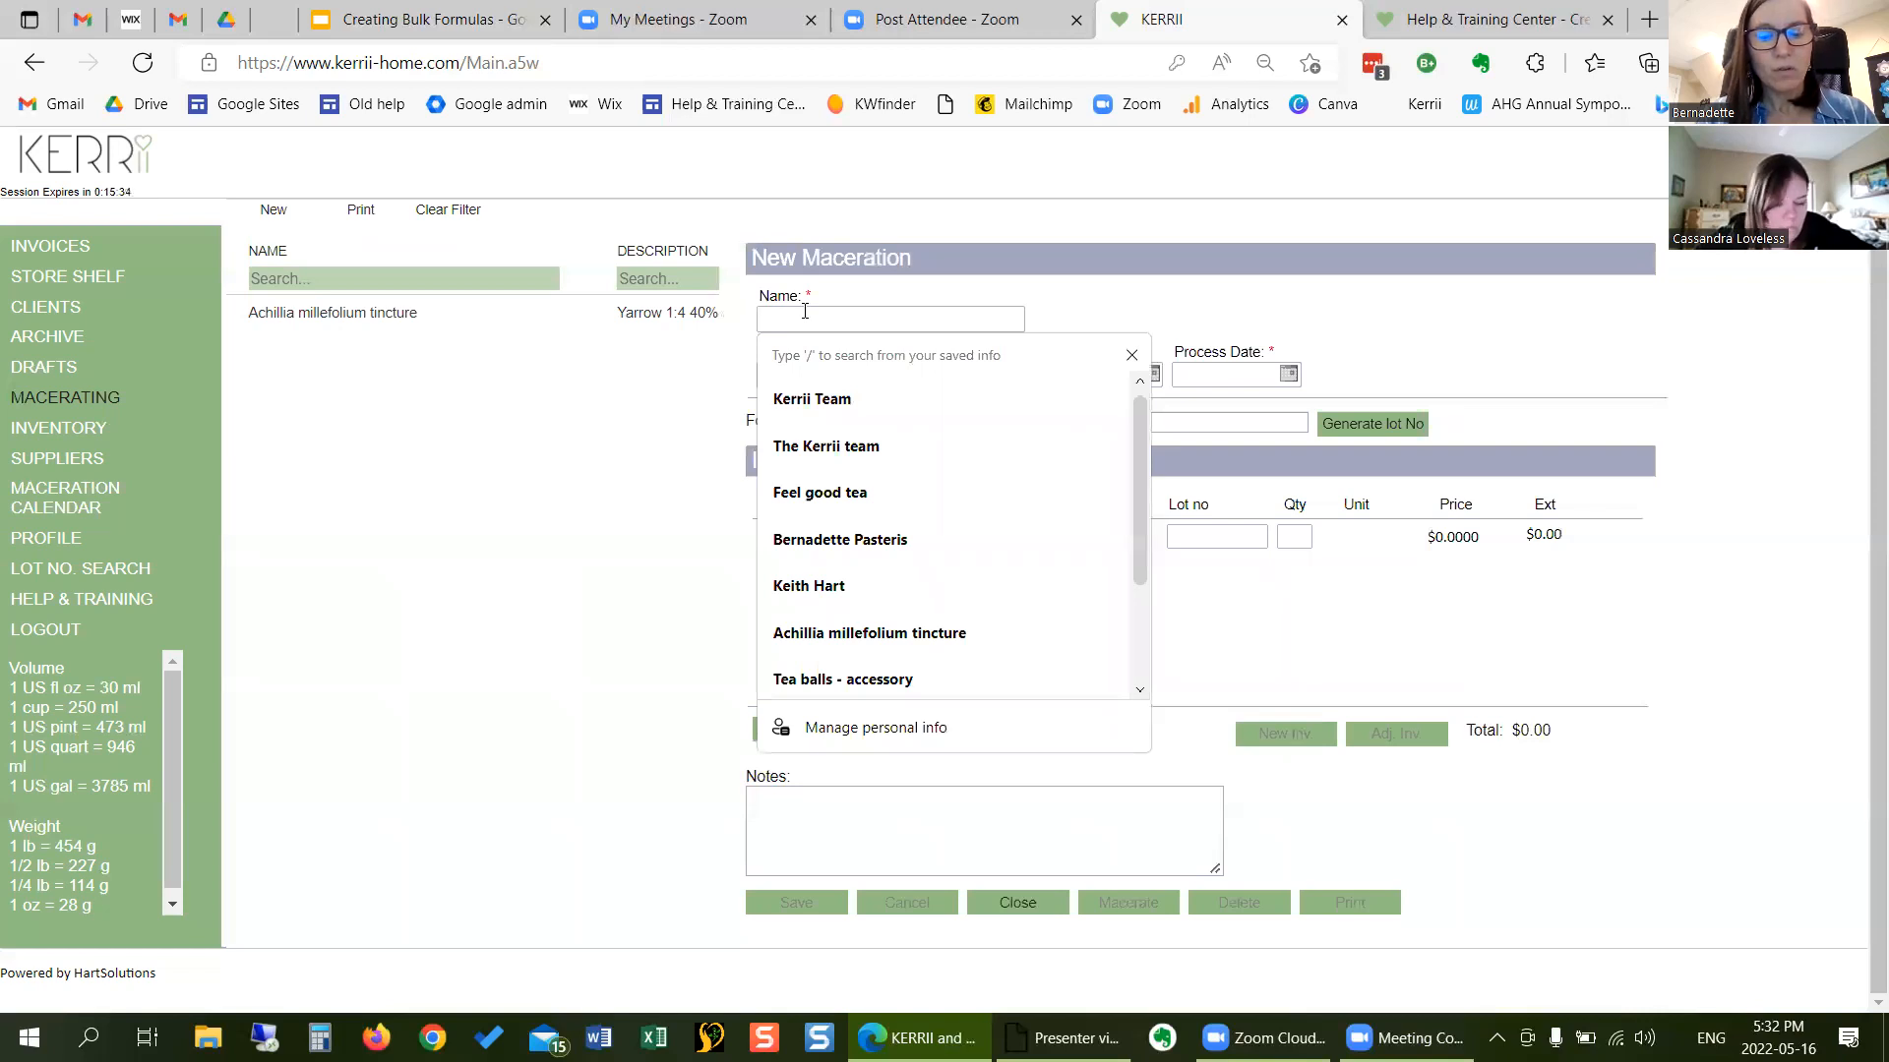
{"action": "type", "text": "Hyp"}
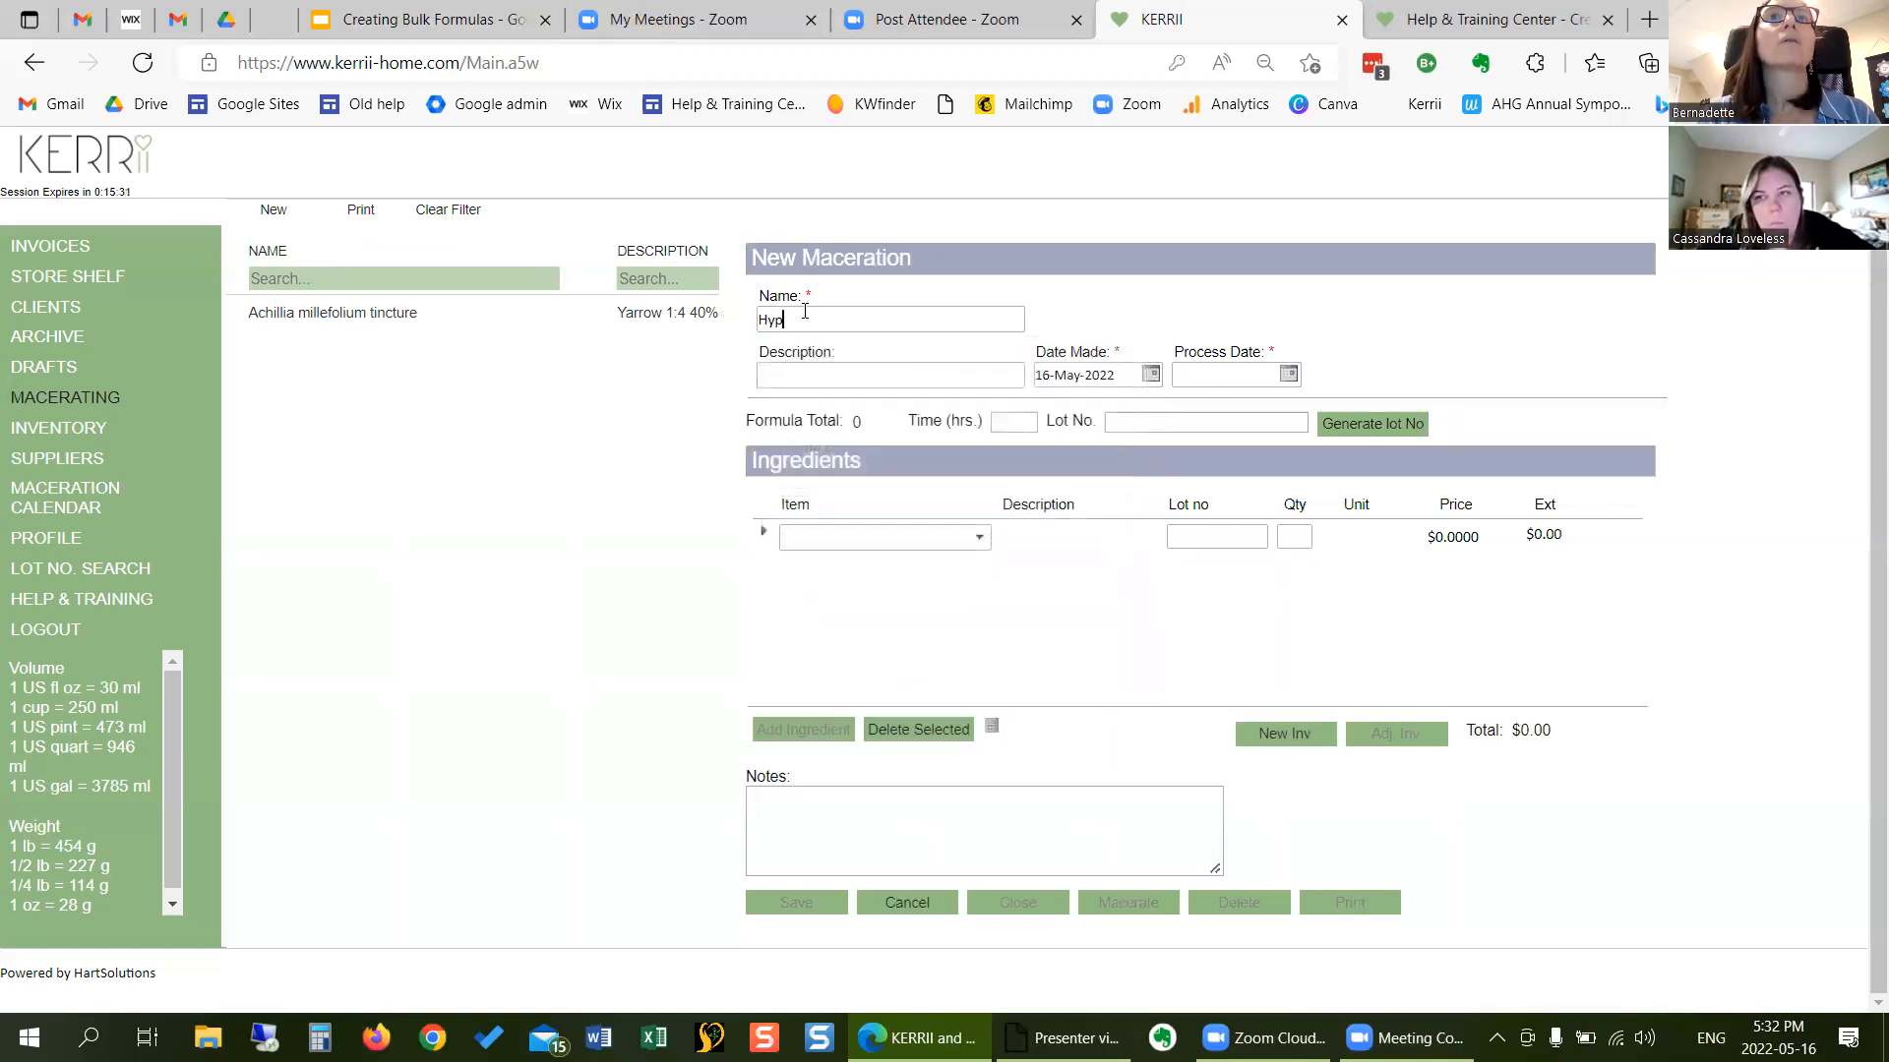
{"action": "key", "text": "BackSpace"}
{"action": "key", "text": "BackSpace"}
{"action": "key", "text": "BackSpace"}
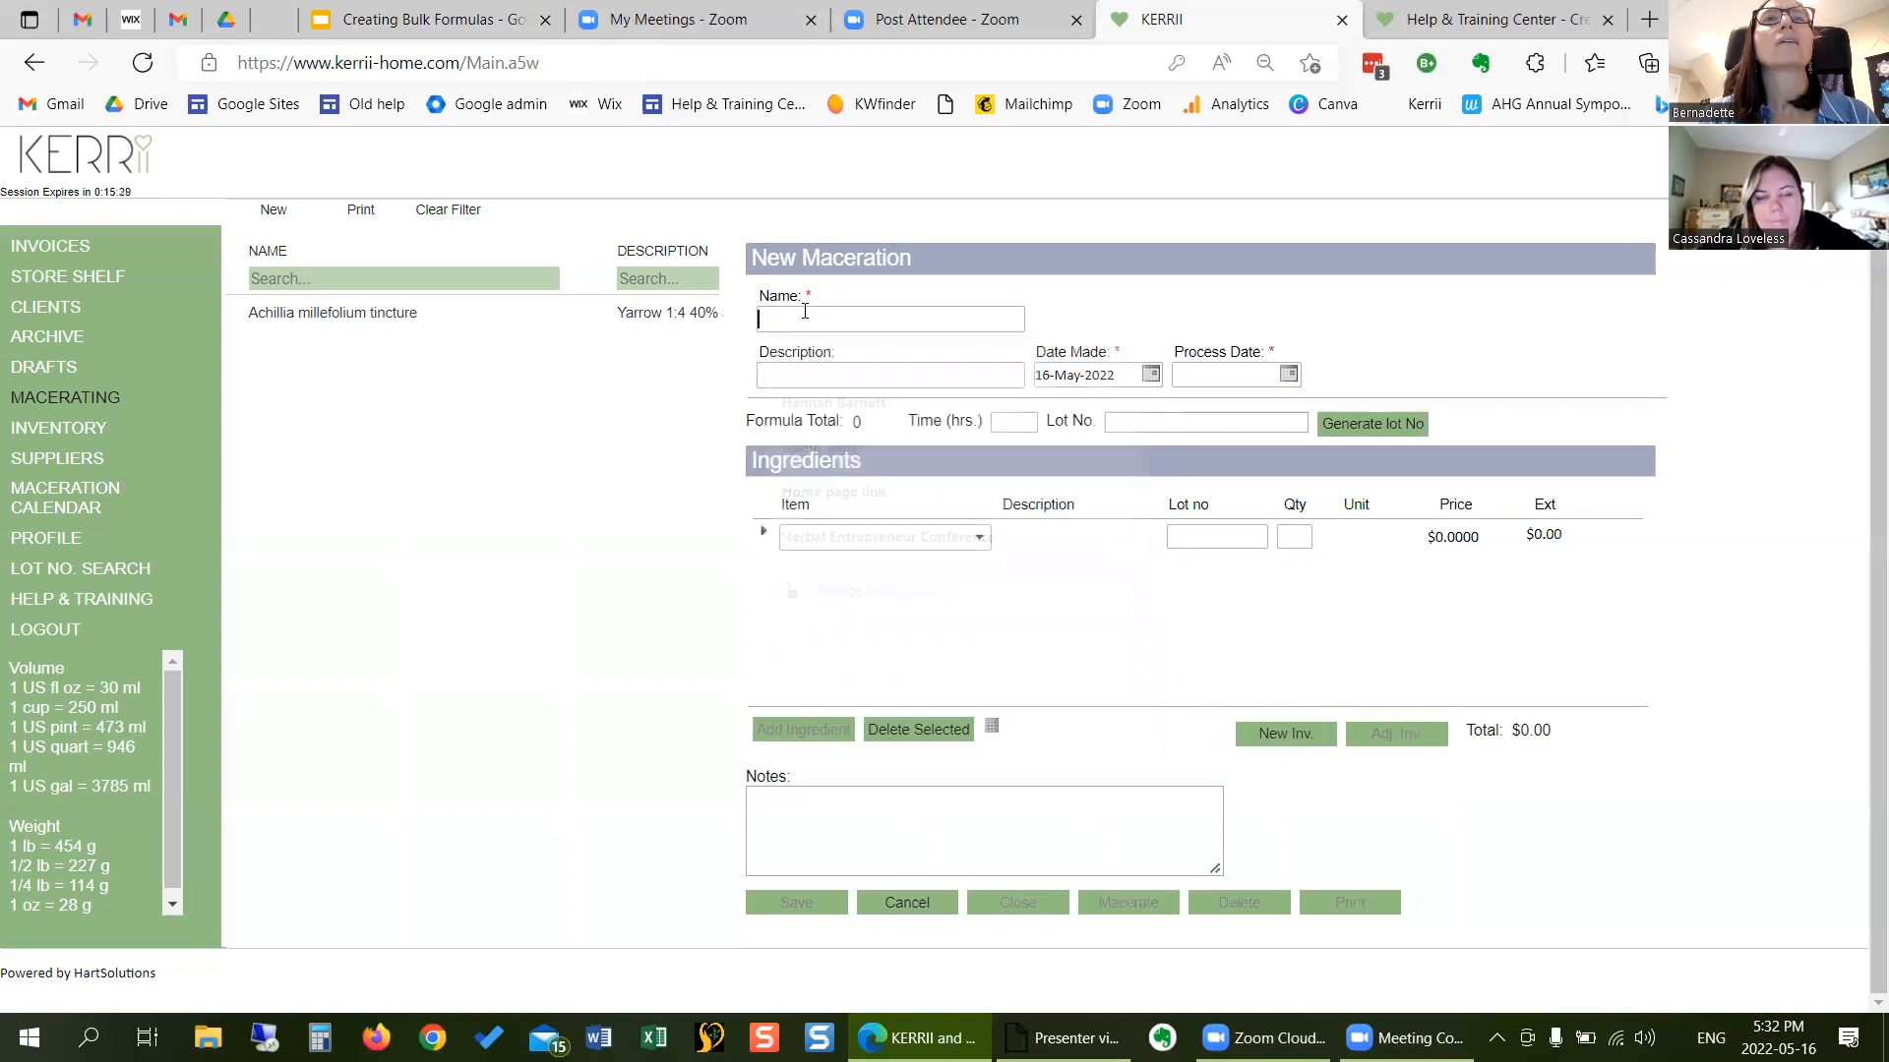
- Browse the new maceration's ingredient items for a herb to macerate
{"action": "left_click", "coordinate": [984, 550]}
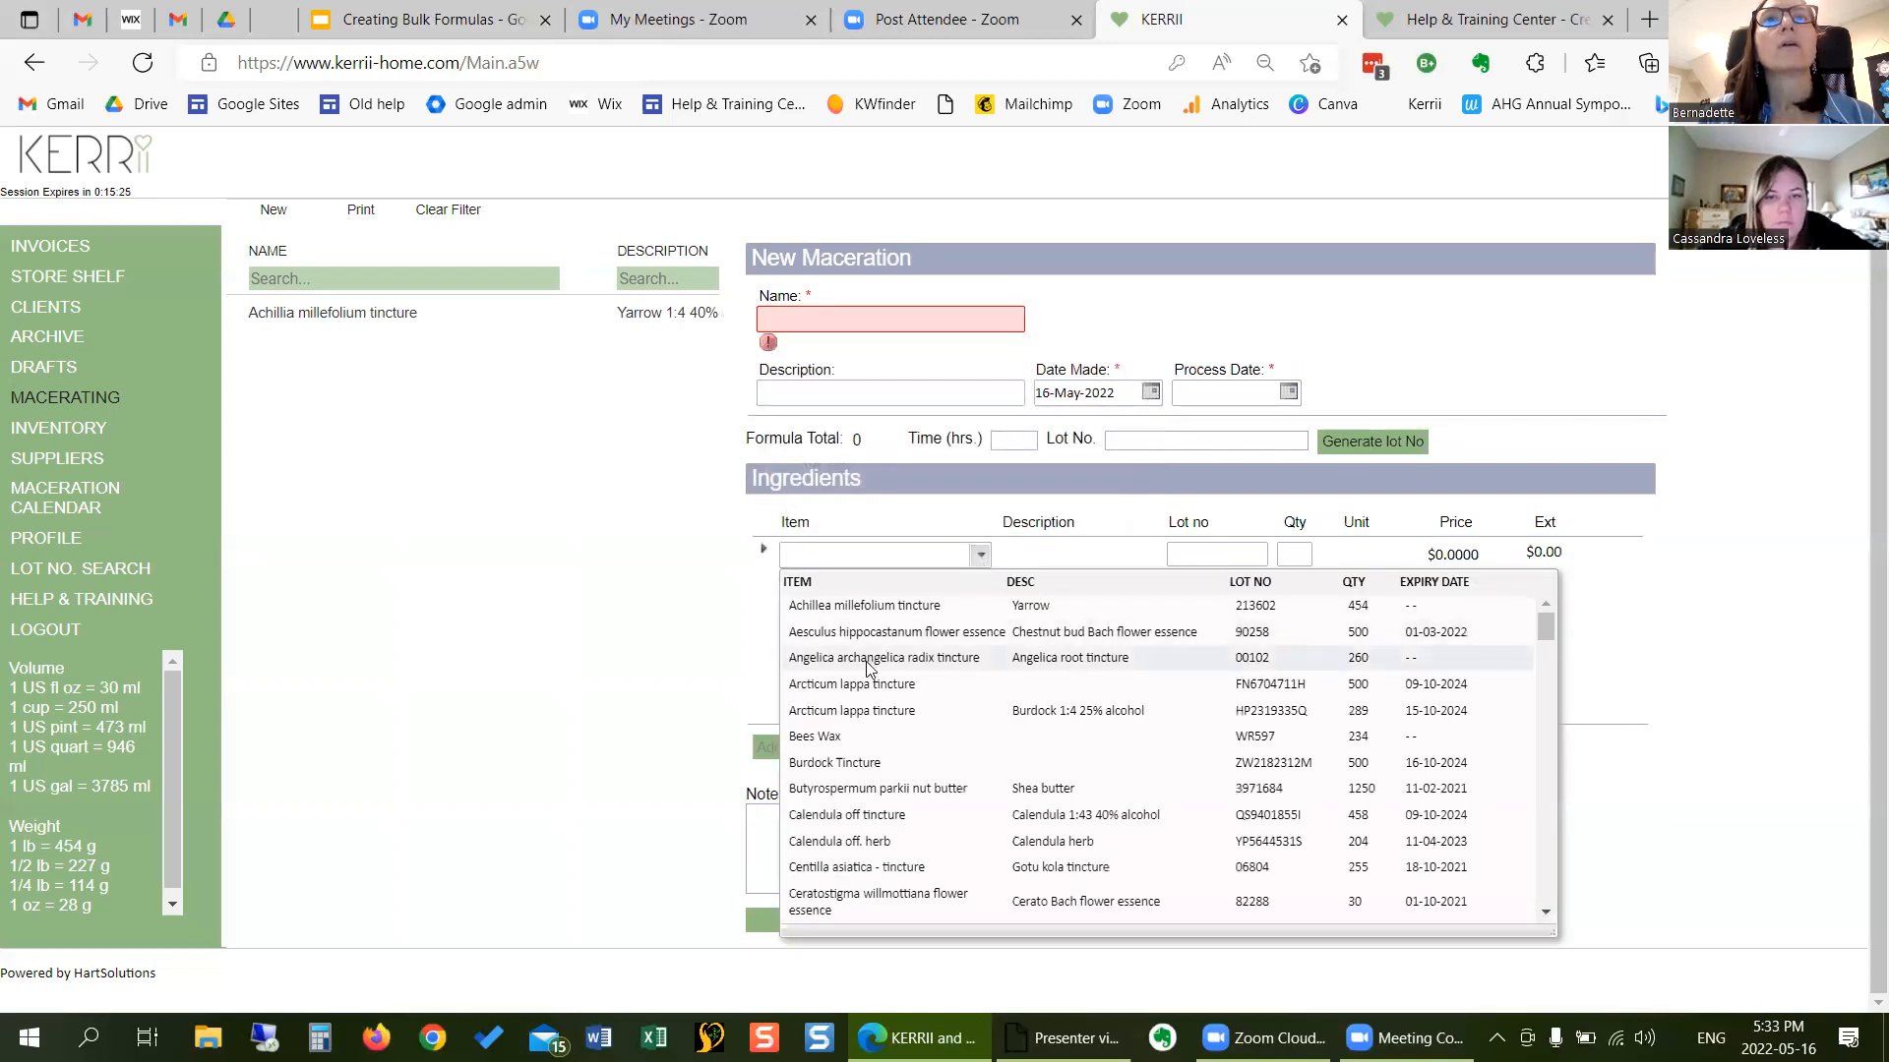
{"action": "scroll", "coordinate": [848, 822], "scroll_direction": "down", "scroll_amount": 1}
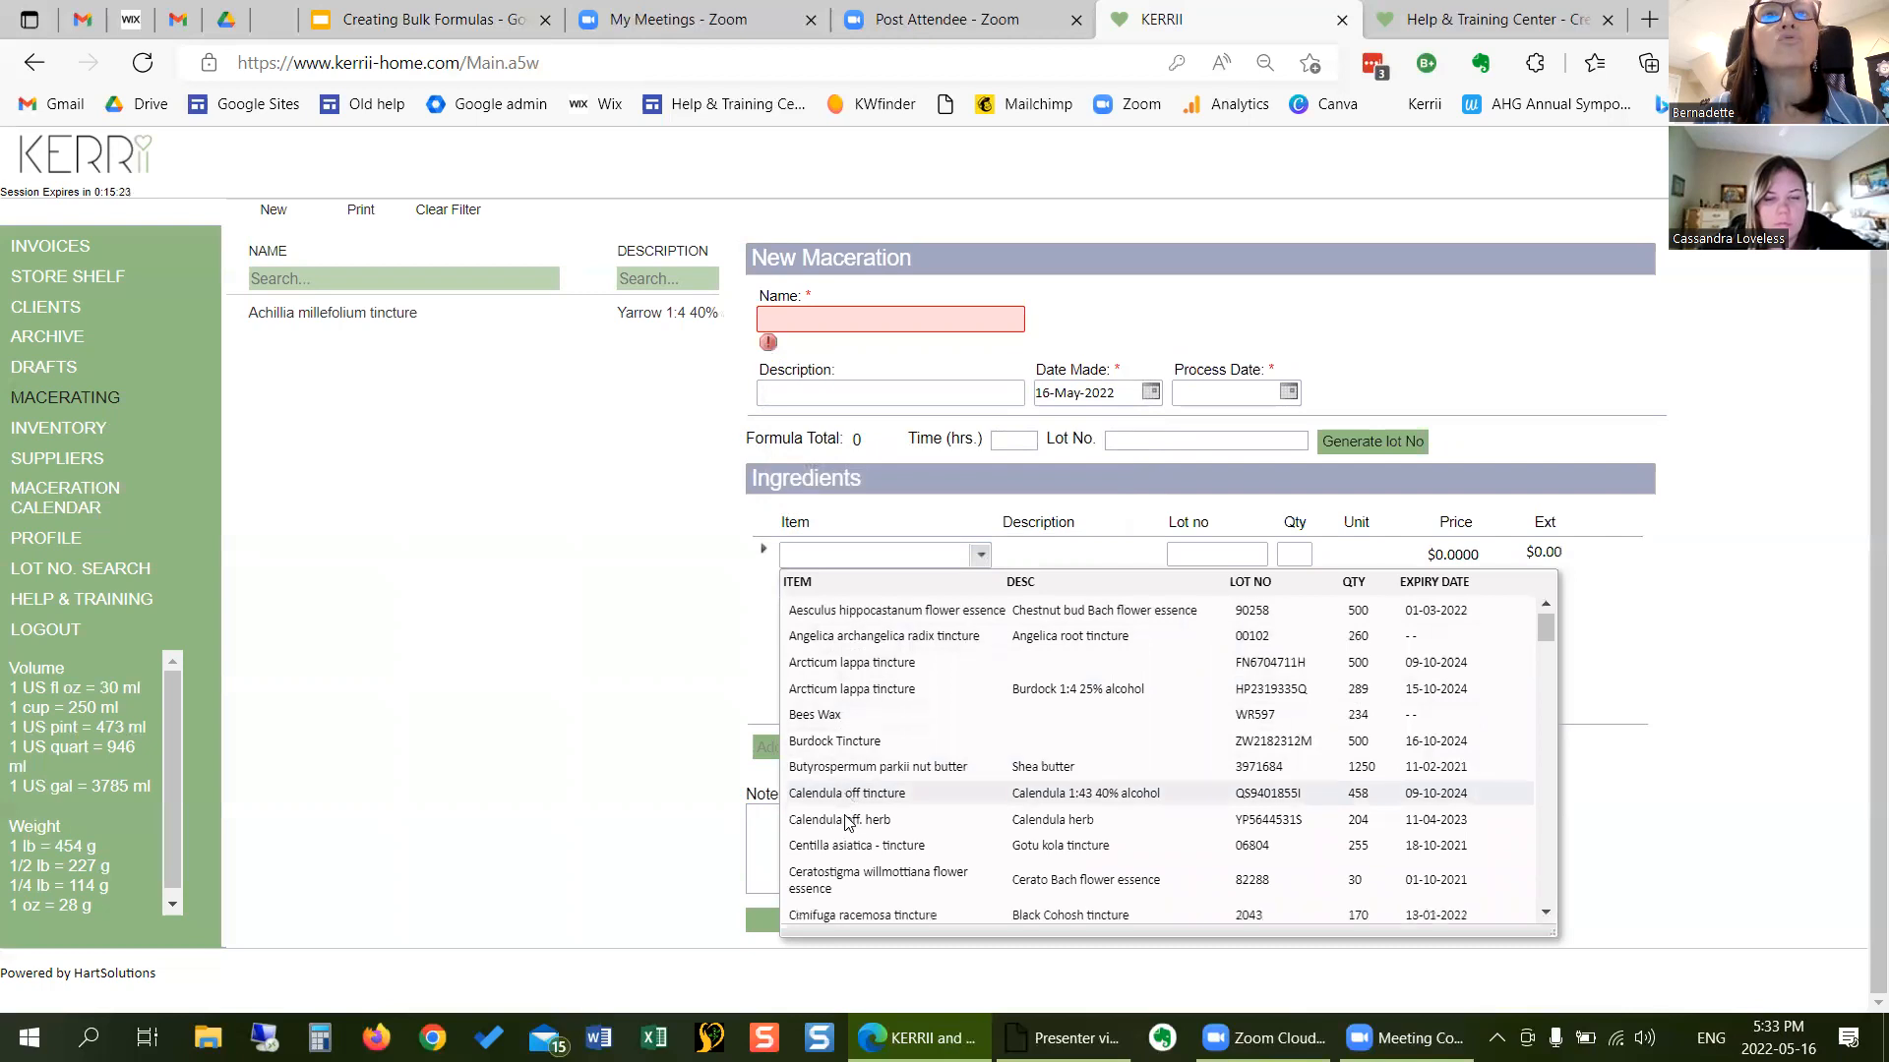
{"action": "scroll", "coordinate": [848, 822], "scroll_direction": "down", "scroll_amount": 9}
{"action": "scroll", "coordinate": [848, 823], "scroll_direction": "down", "scroll_amount": 4}
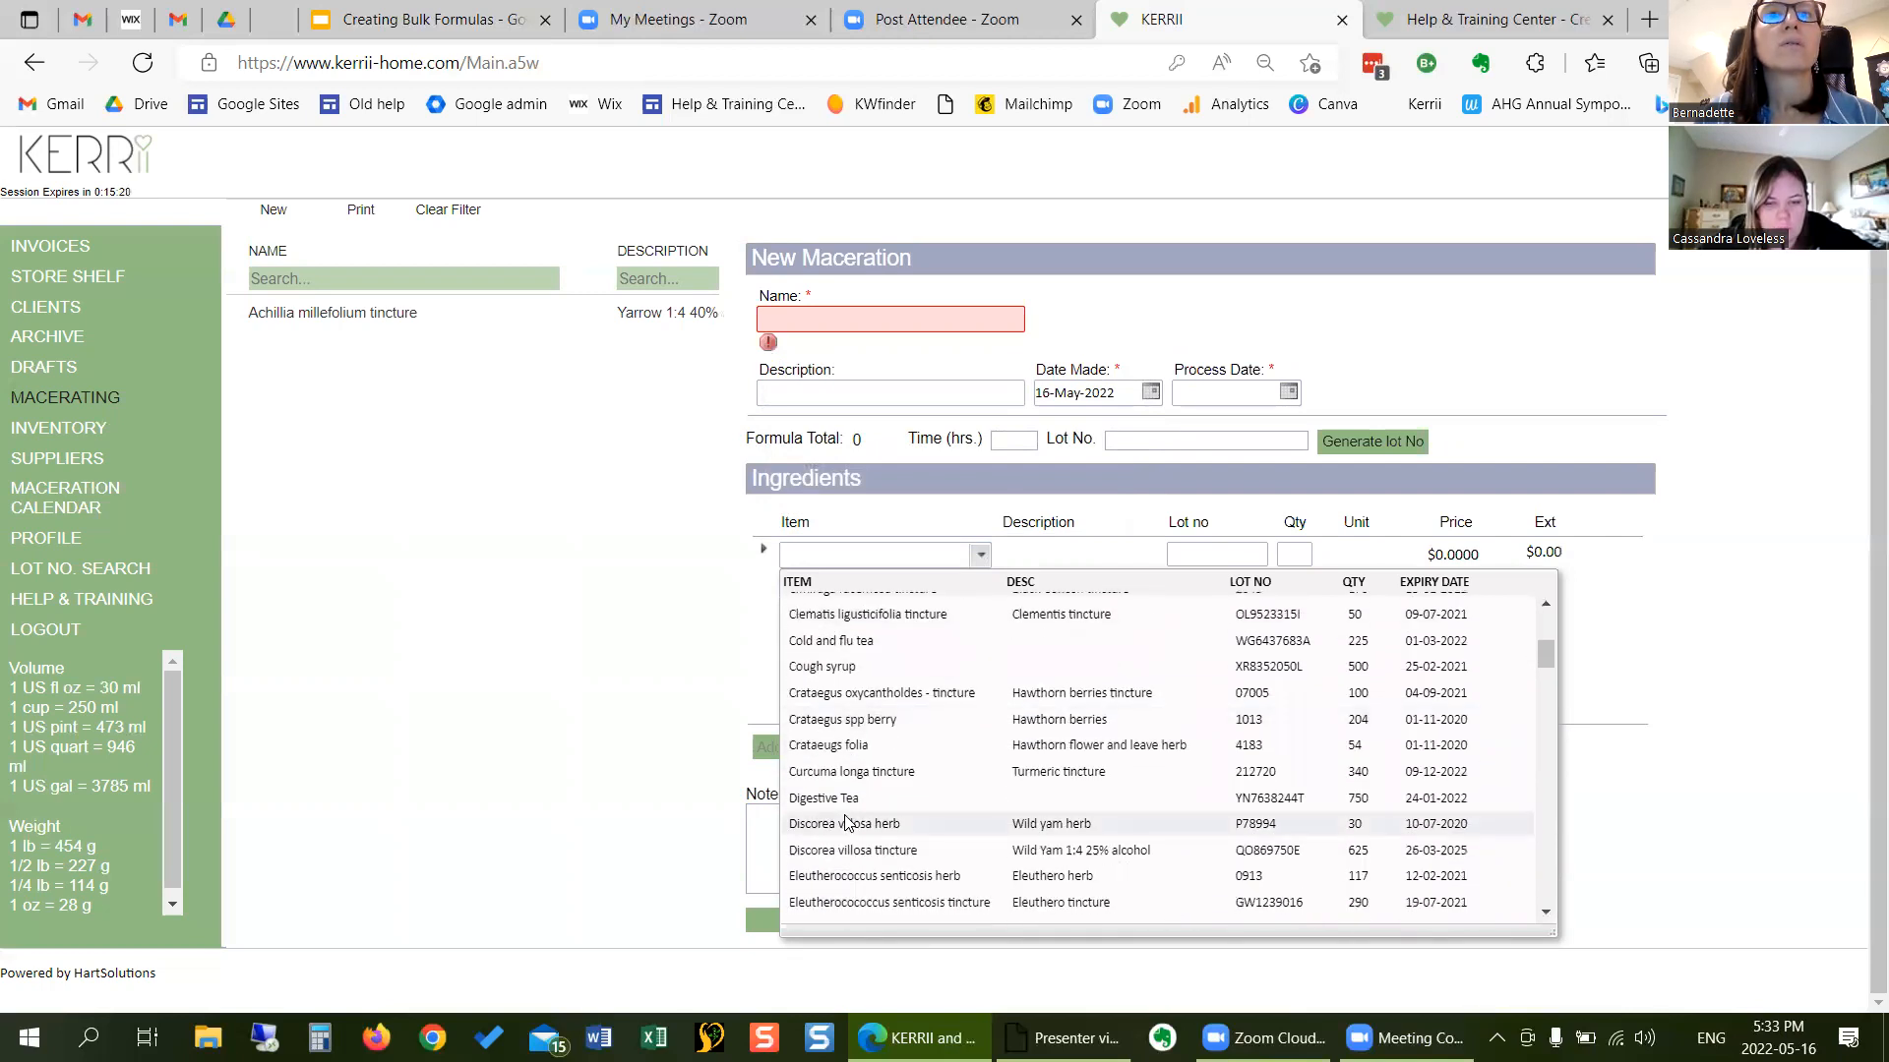
{"action": "scroll", "coordinate": [848, 822], "scroll_direction": "down", "scroll_amount": 4}
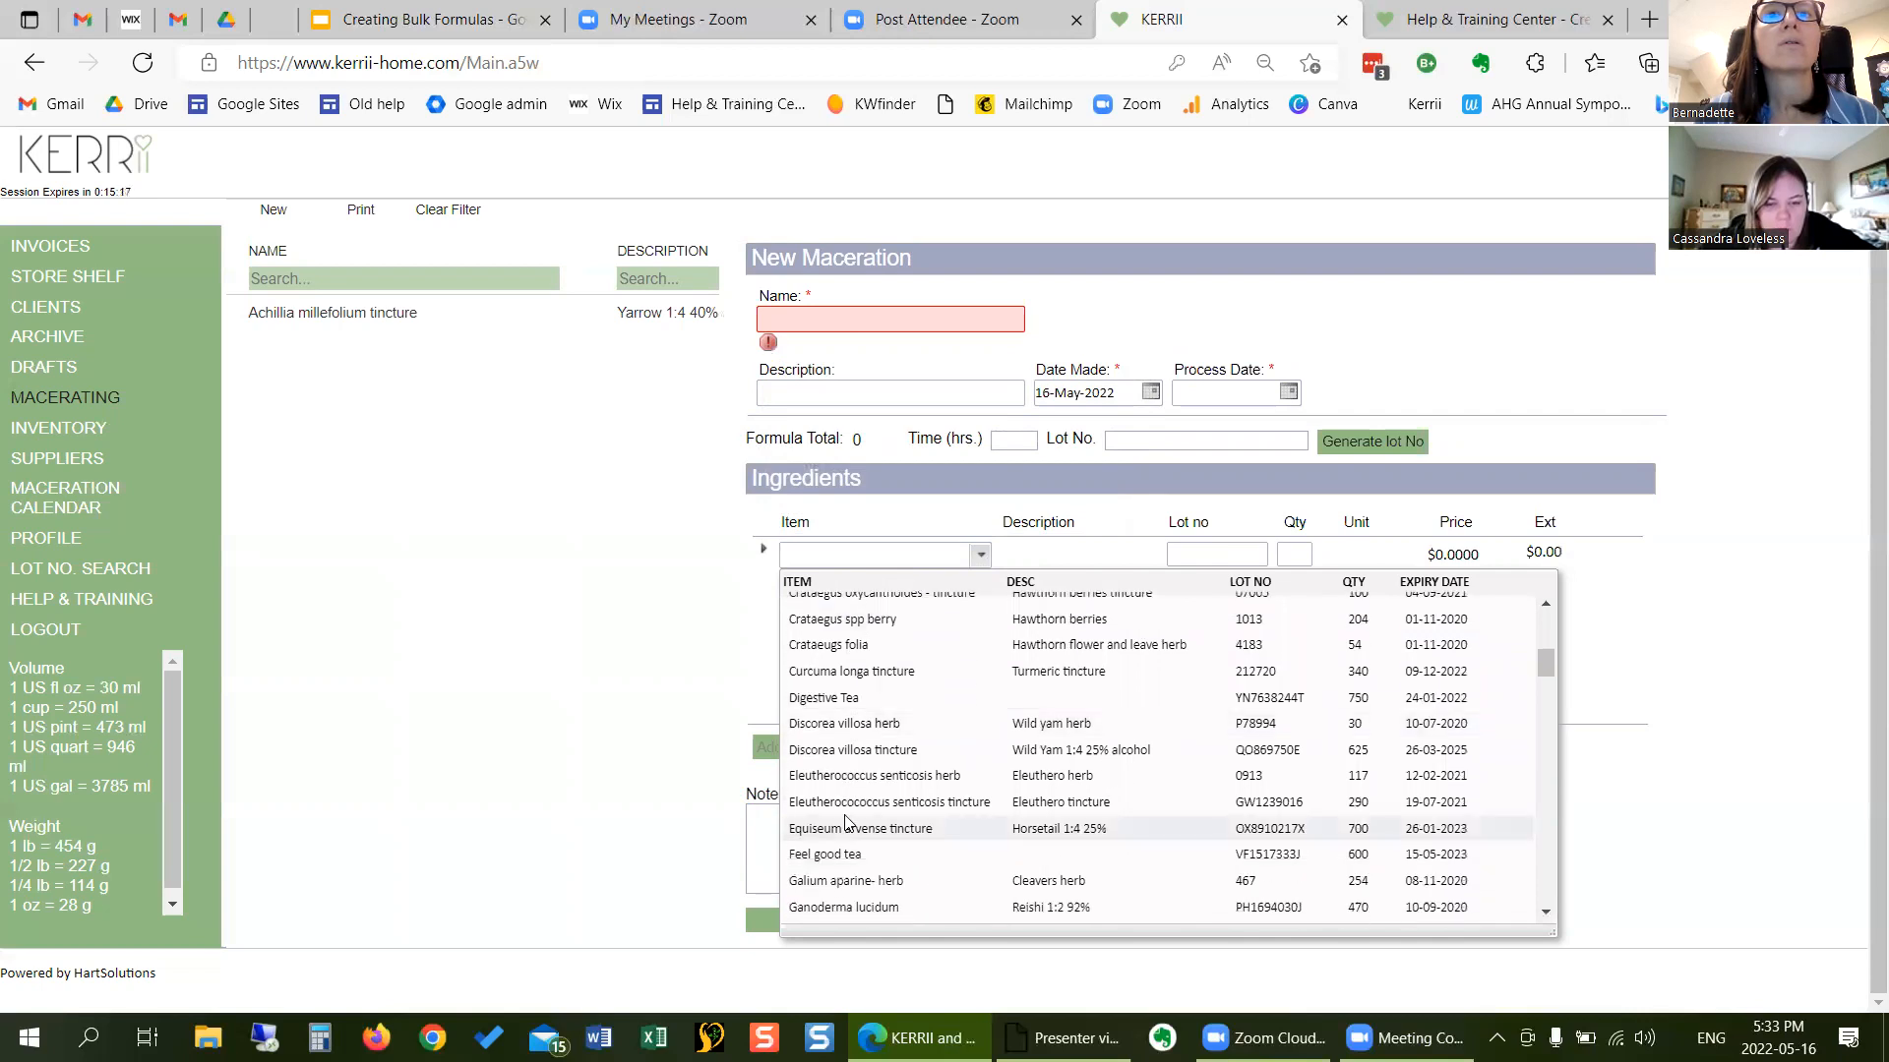
{"action": "scroll", "coordinate": [847, 823], "scroll_direction": "down", "scroll_amount": 6}
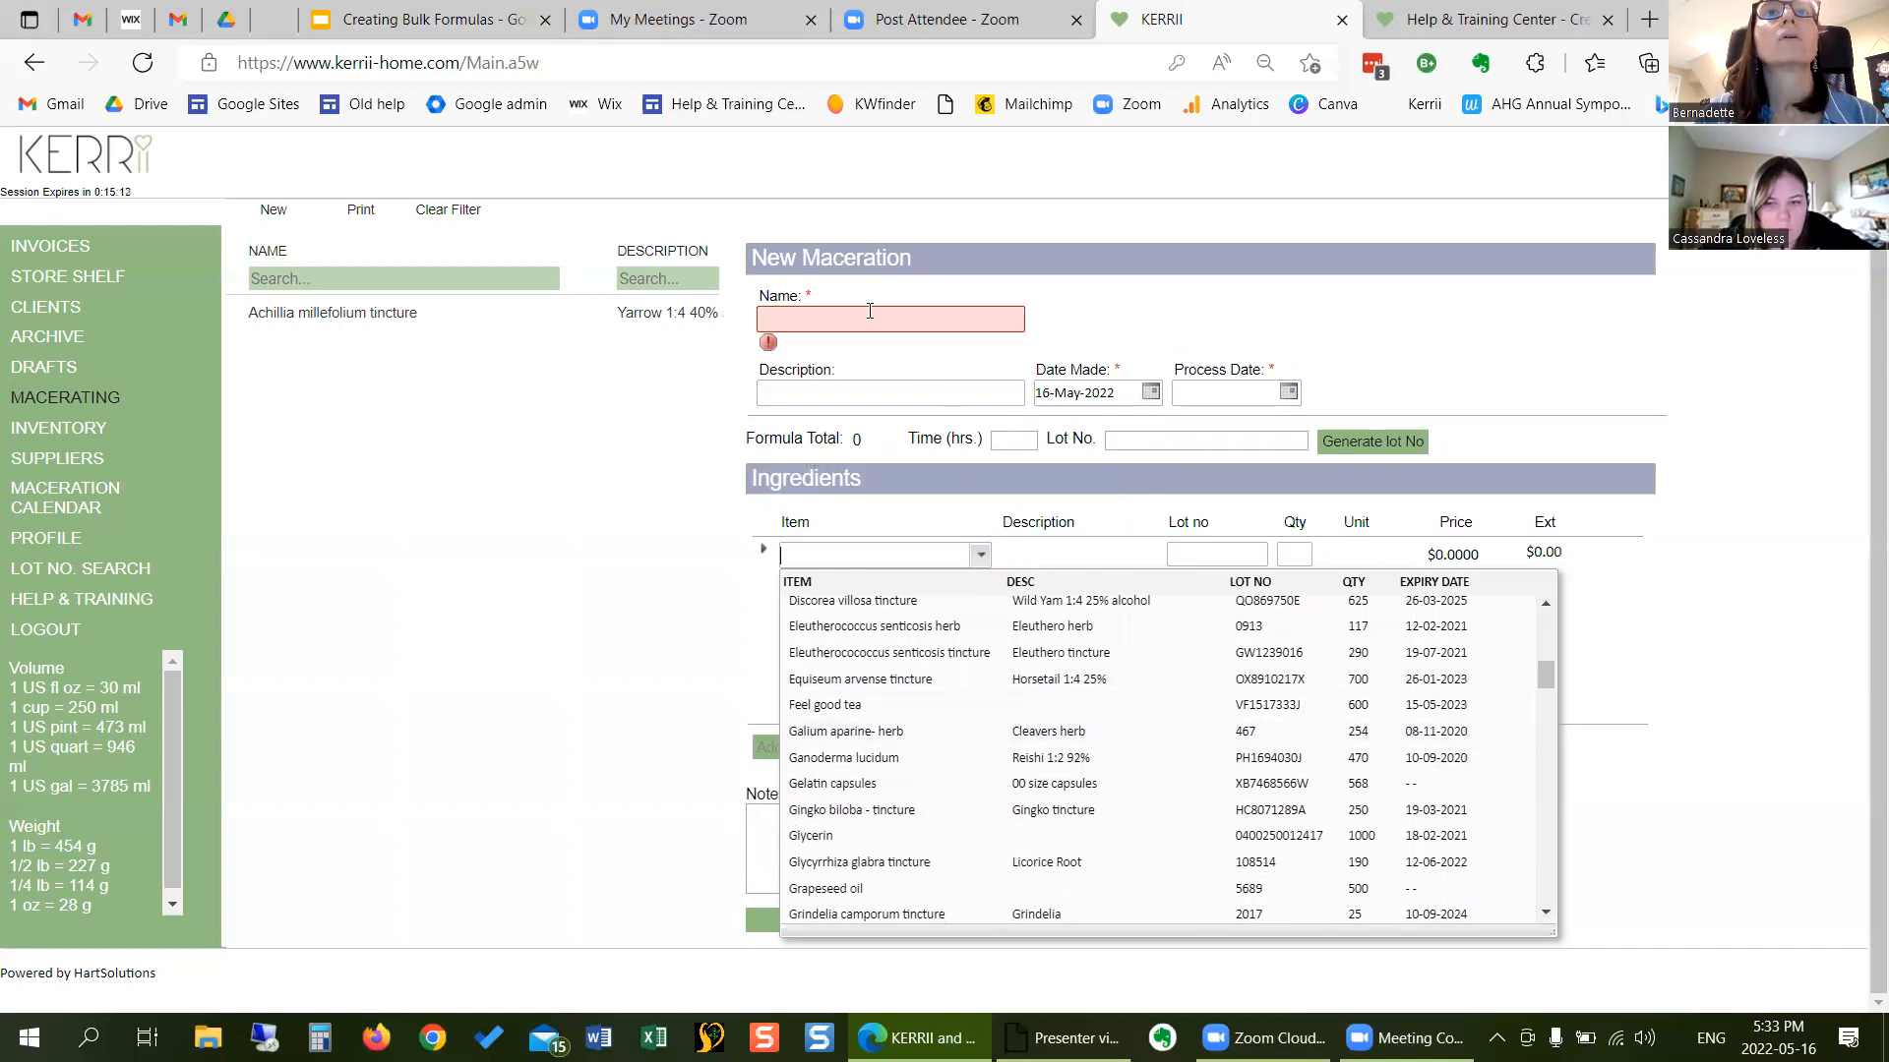
- Name the new maceration "Galine aparine ticnture"
{"action": "left_click", "coordinate": [838, 324]}
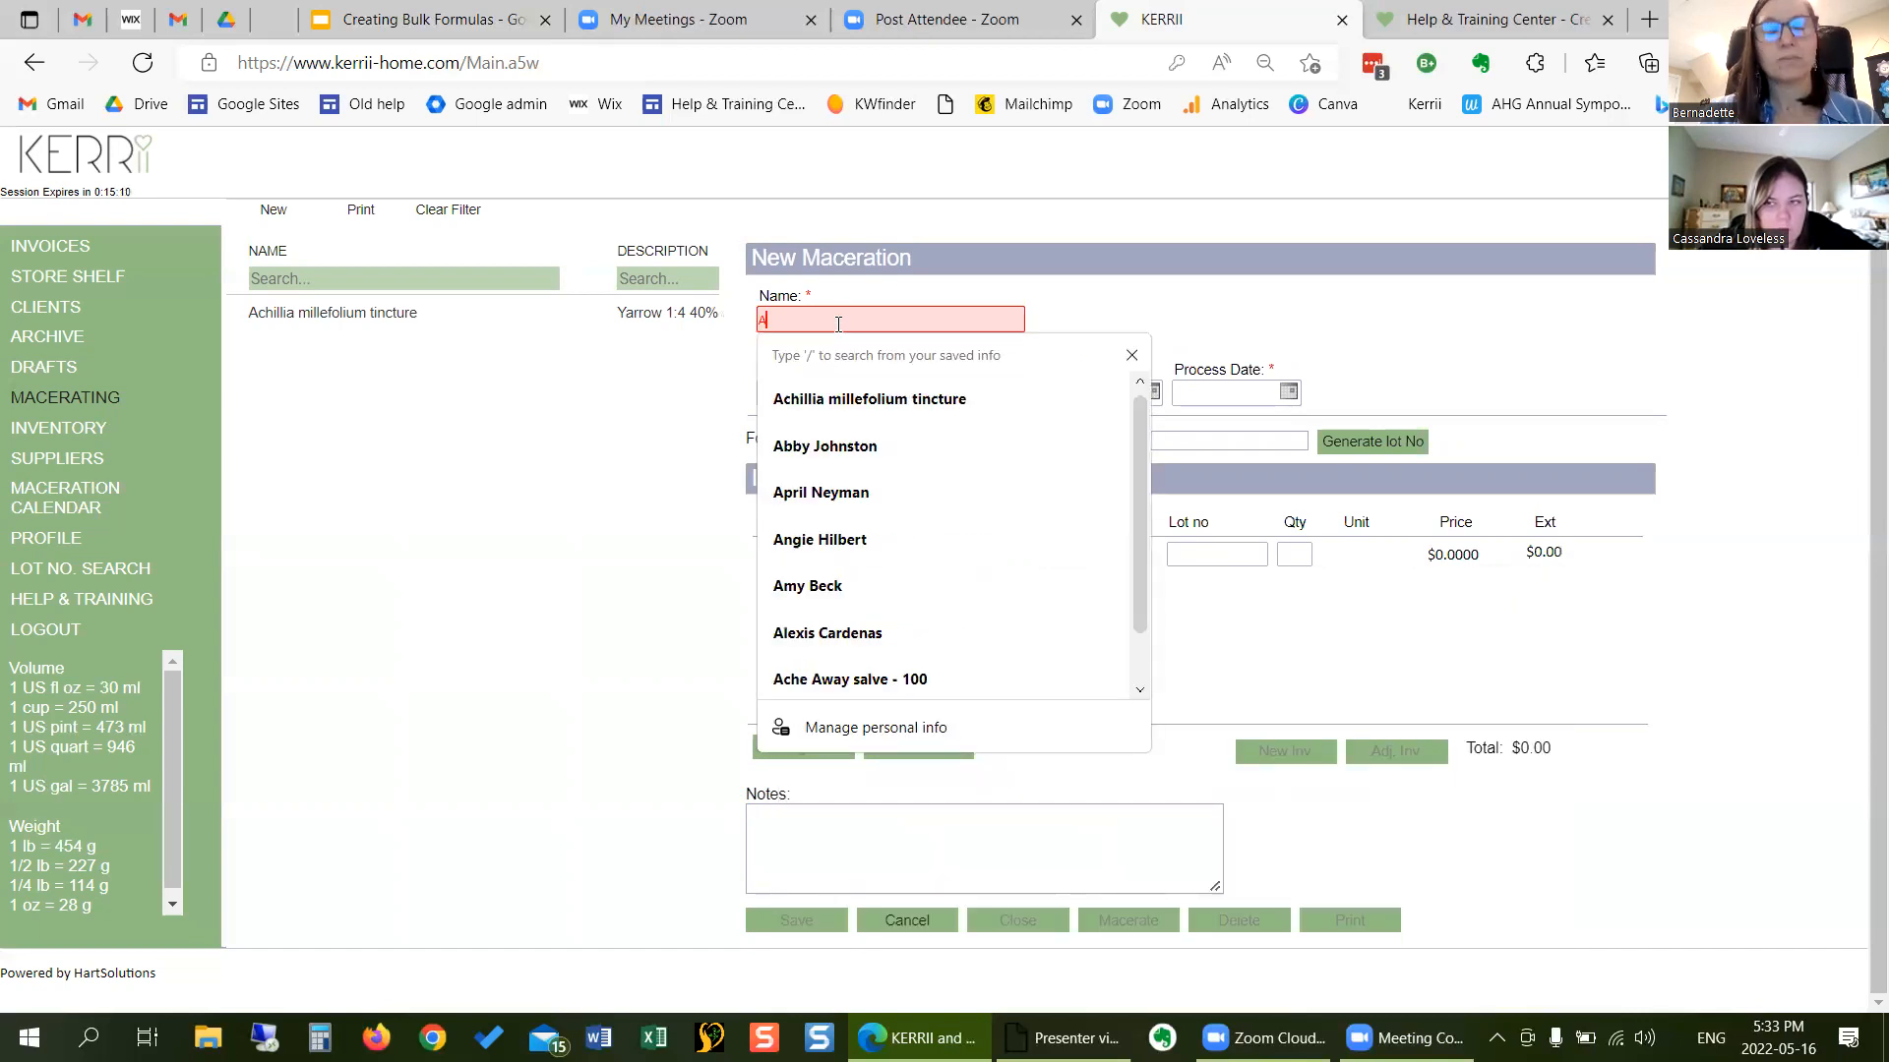
{"action": "type", "text": "Galine apar"}
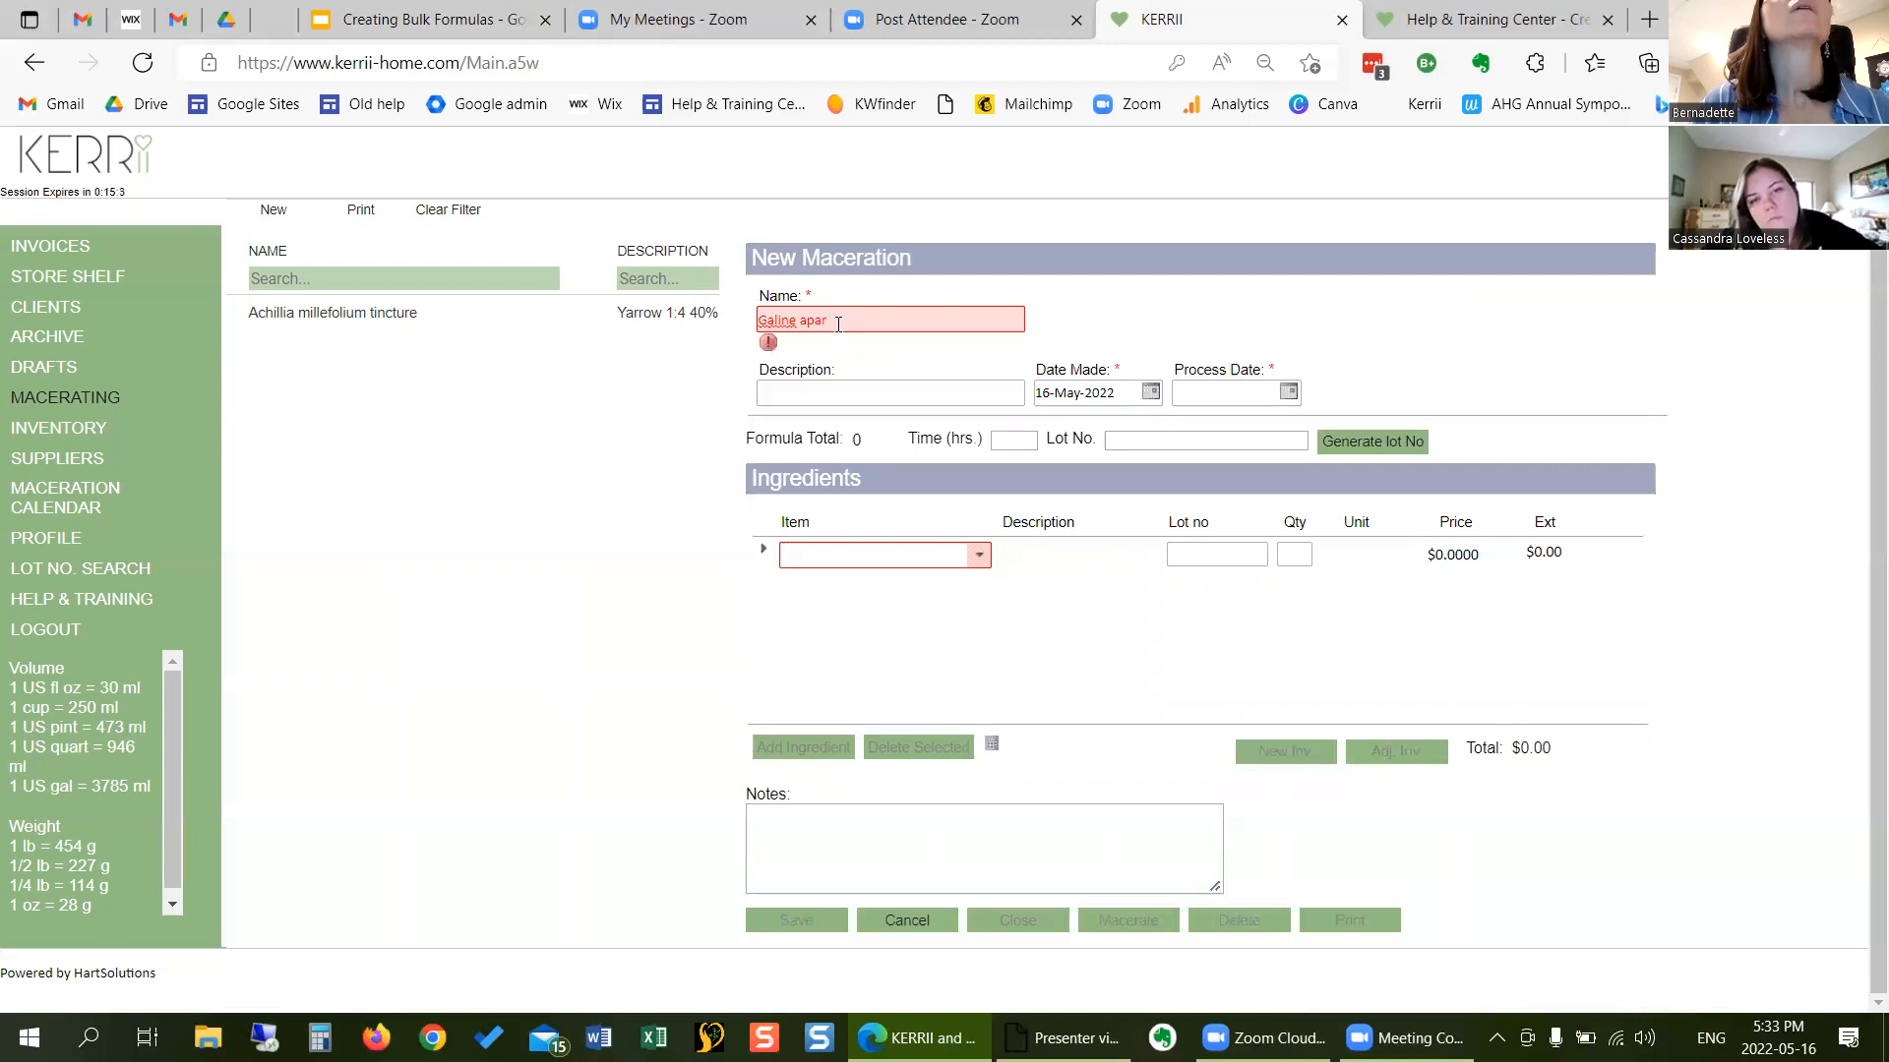
{"action": "type", "text": "ine"}
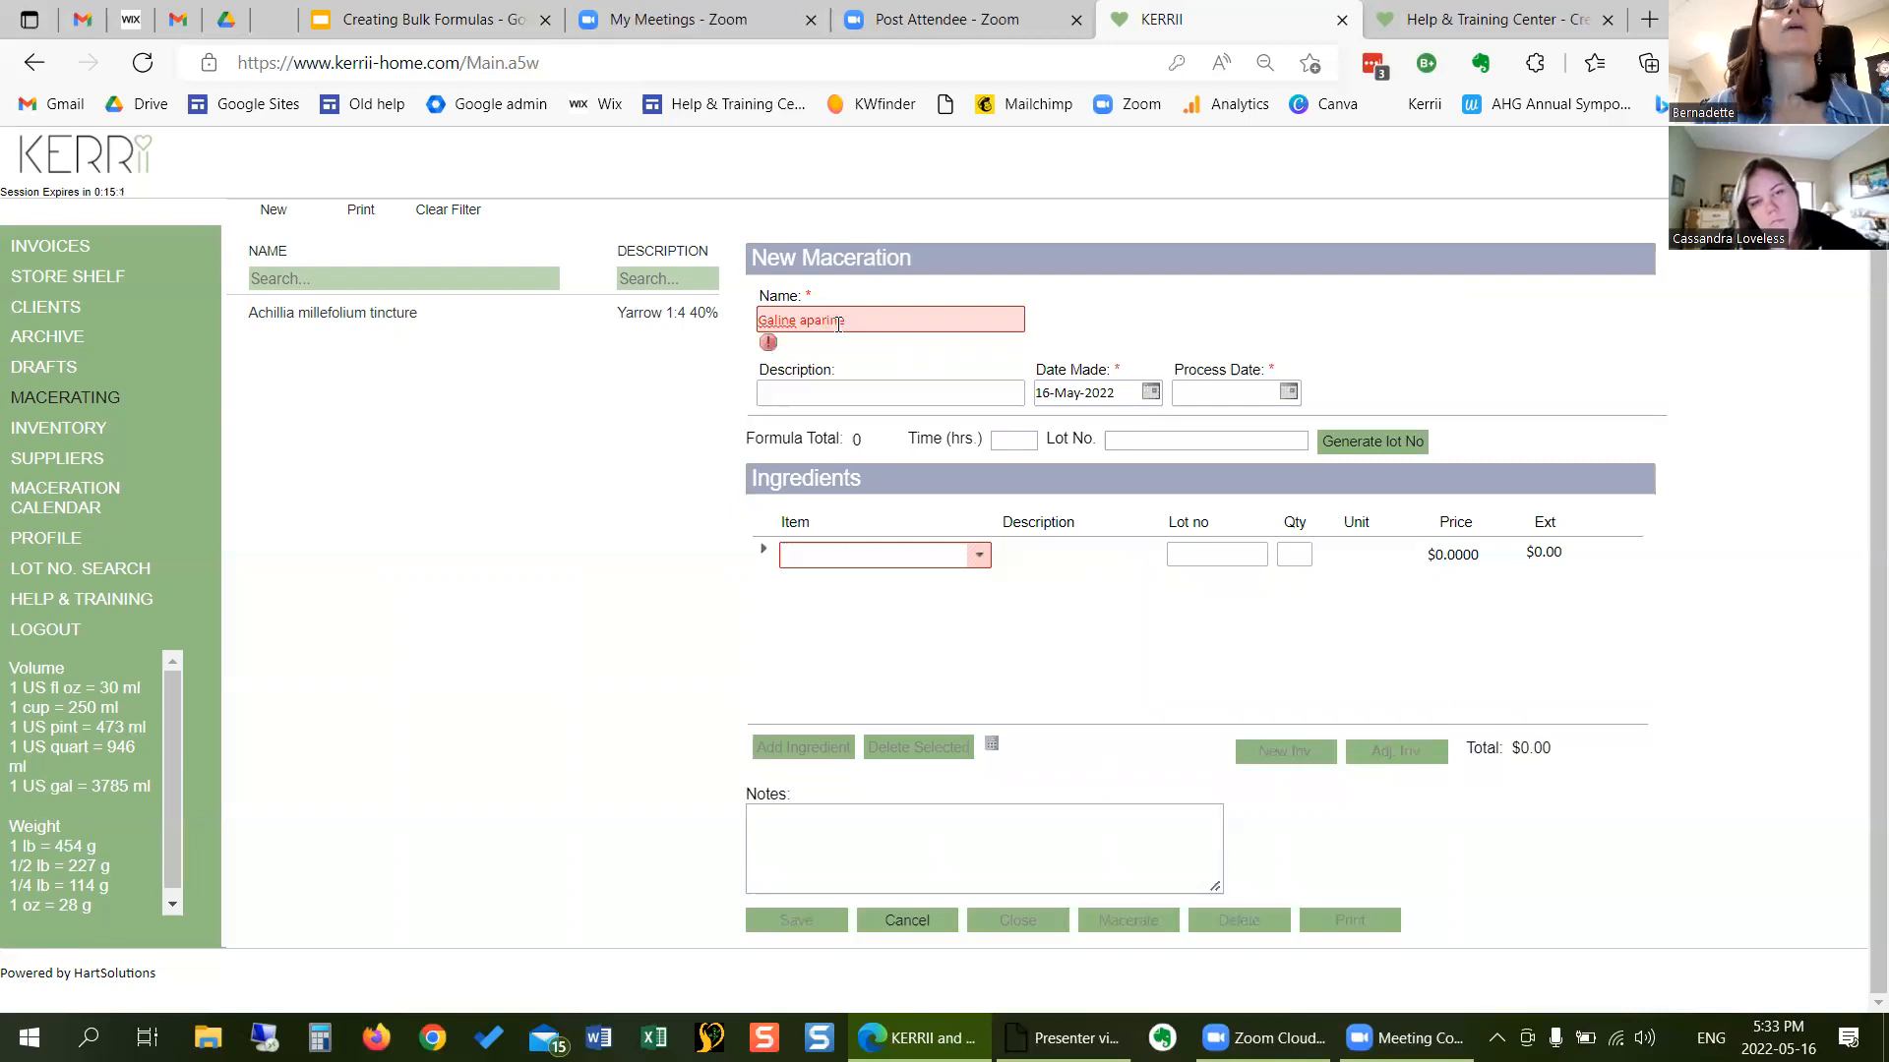
{"action": "type", "text": " ticnture"}
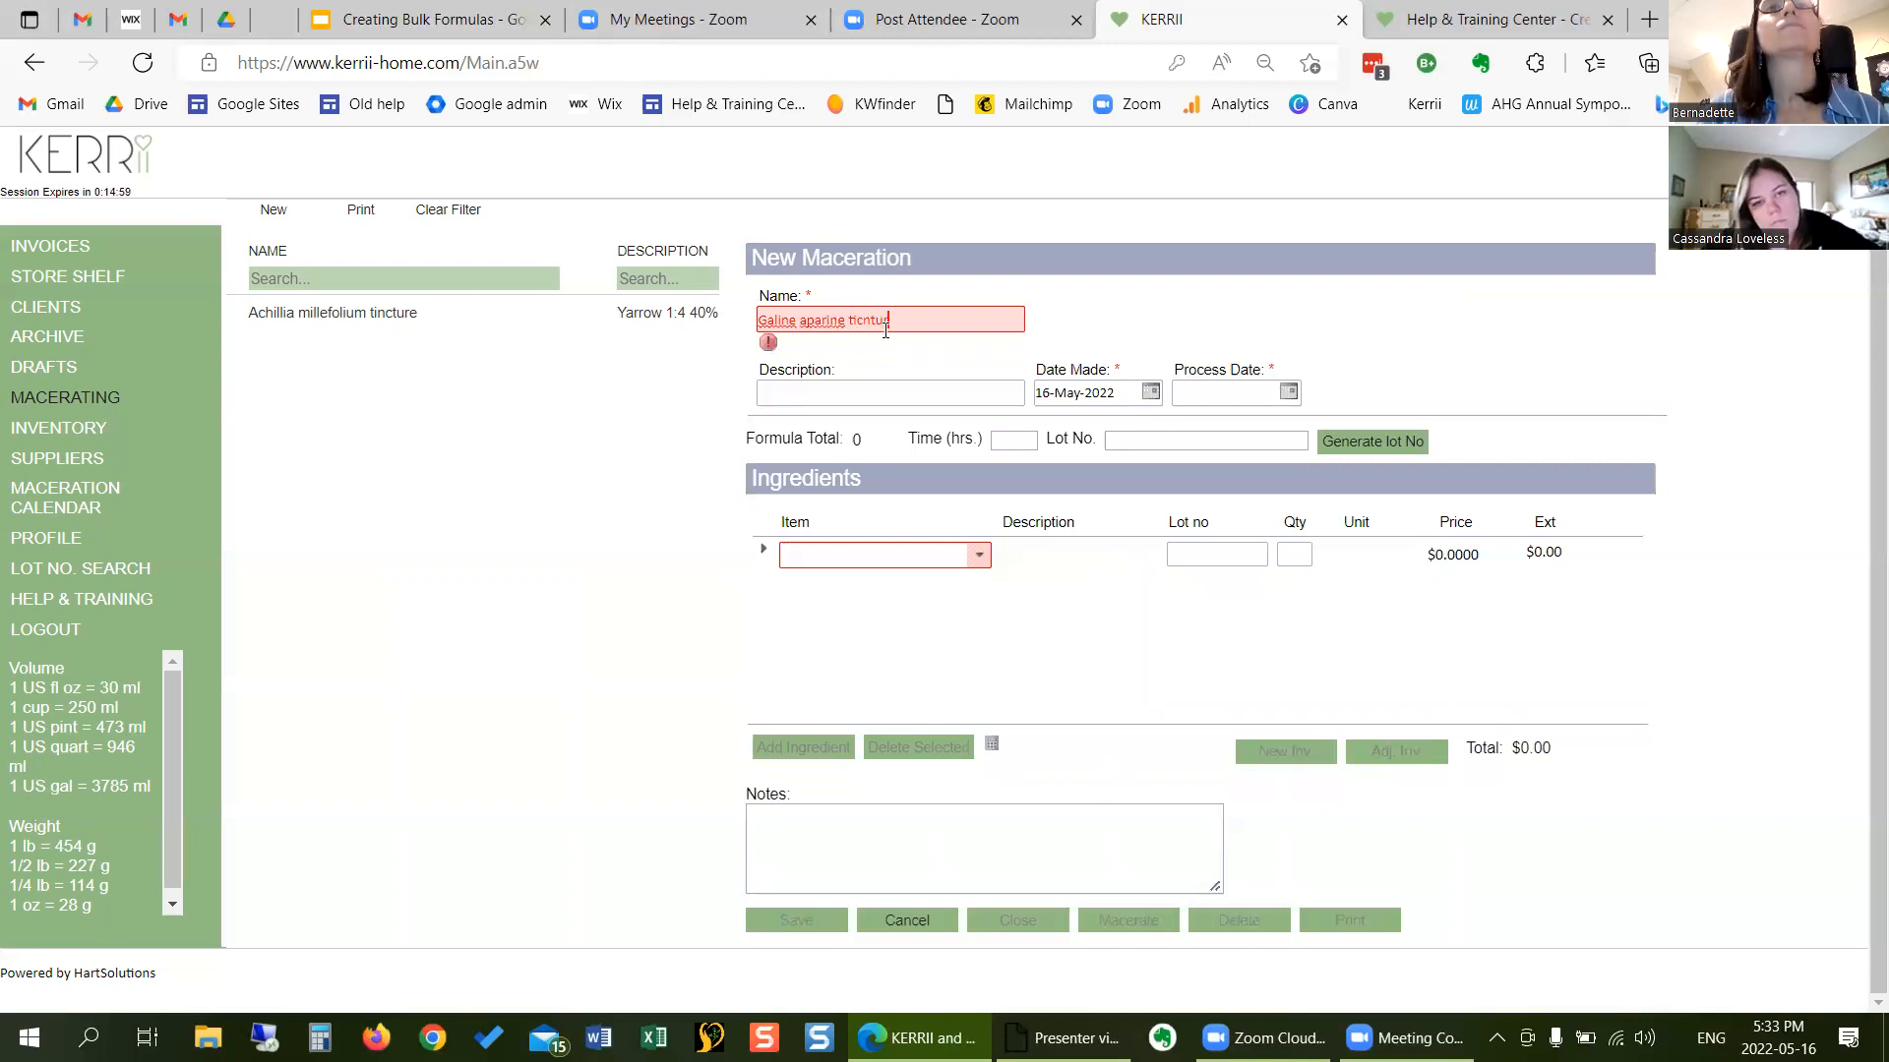
- Set the new maceration's description to "Cleavers 1:4 25% alcohol"
{"action": "left_click", "coordinate": [871, 391]}
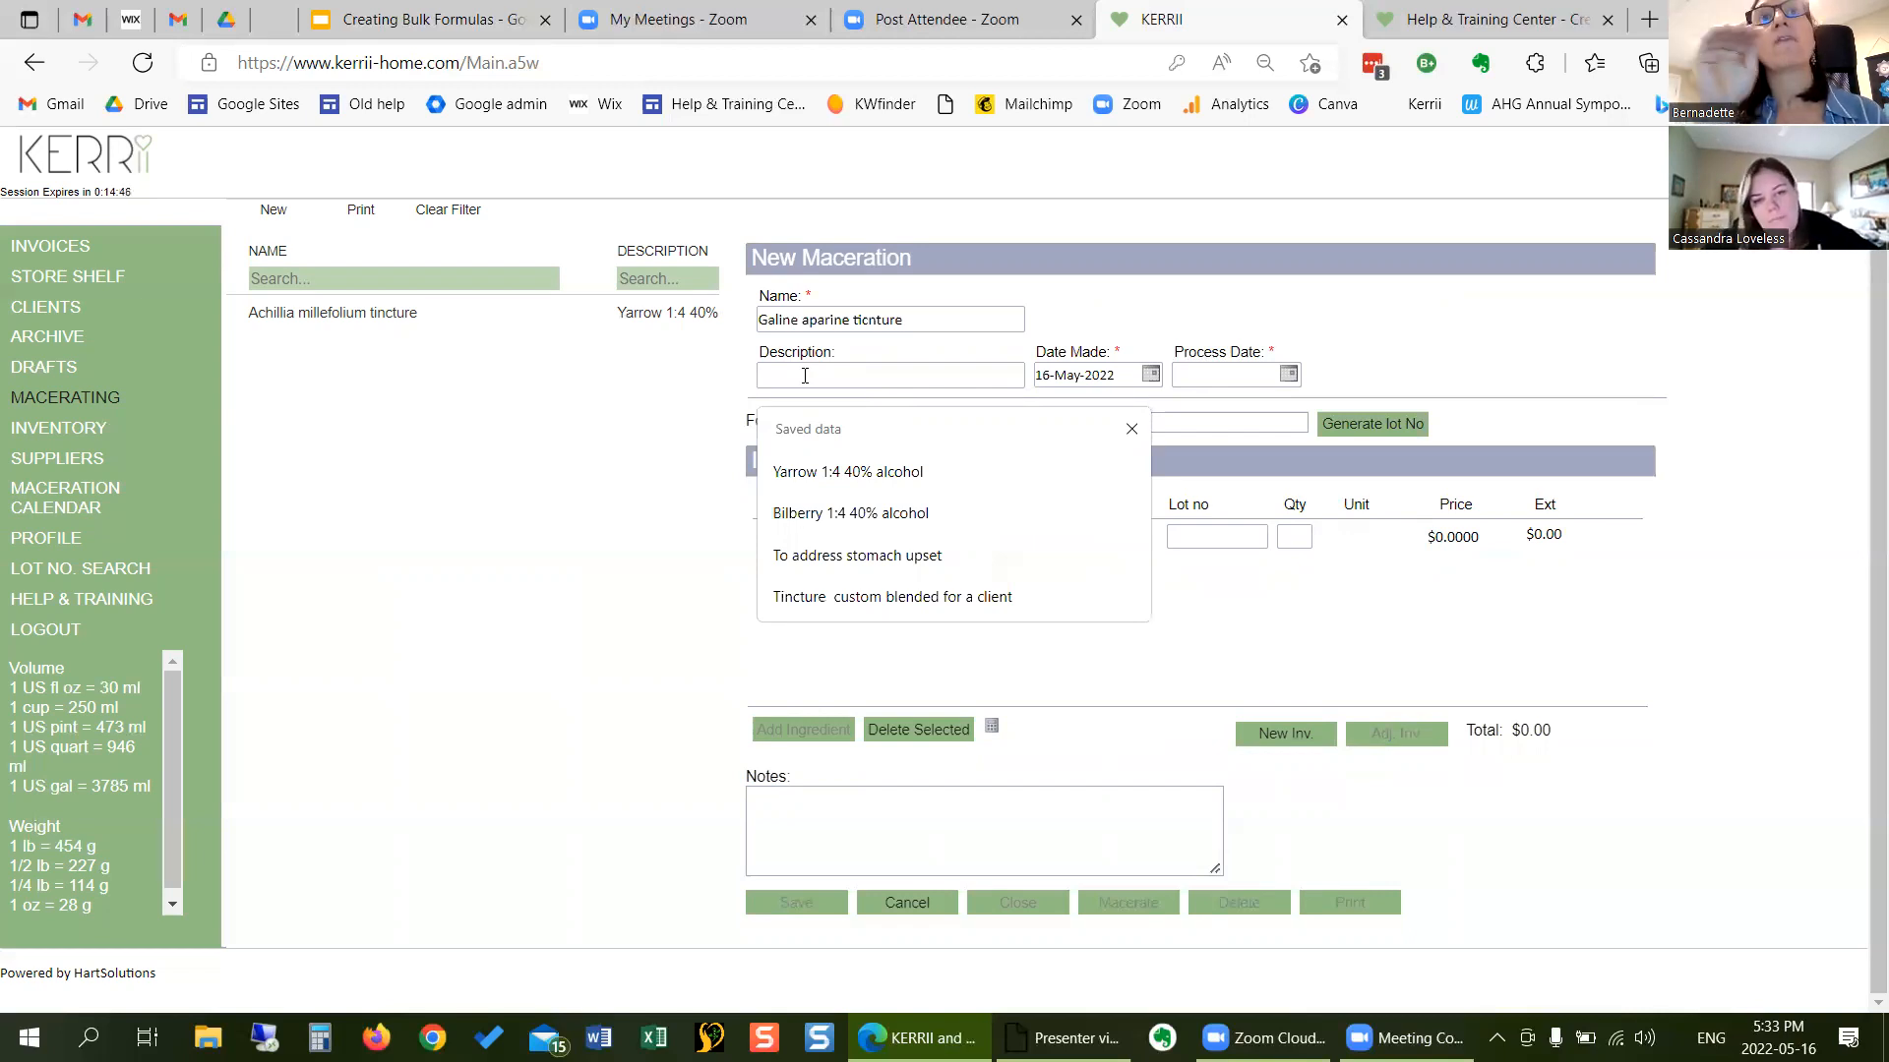
{"action": "type", "text": "Cleavers"}
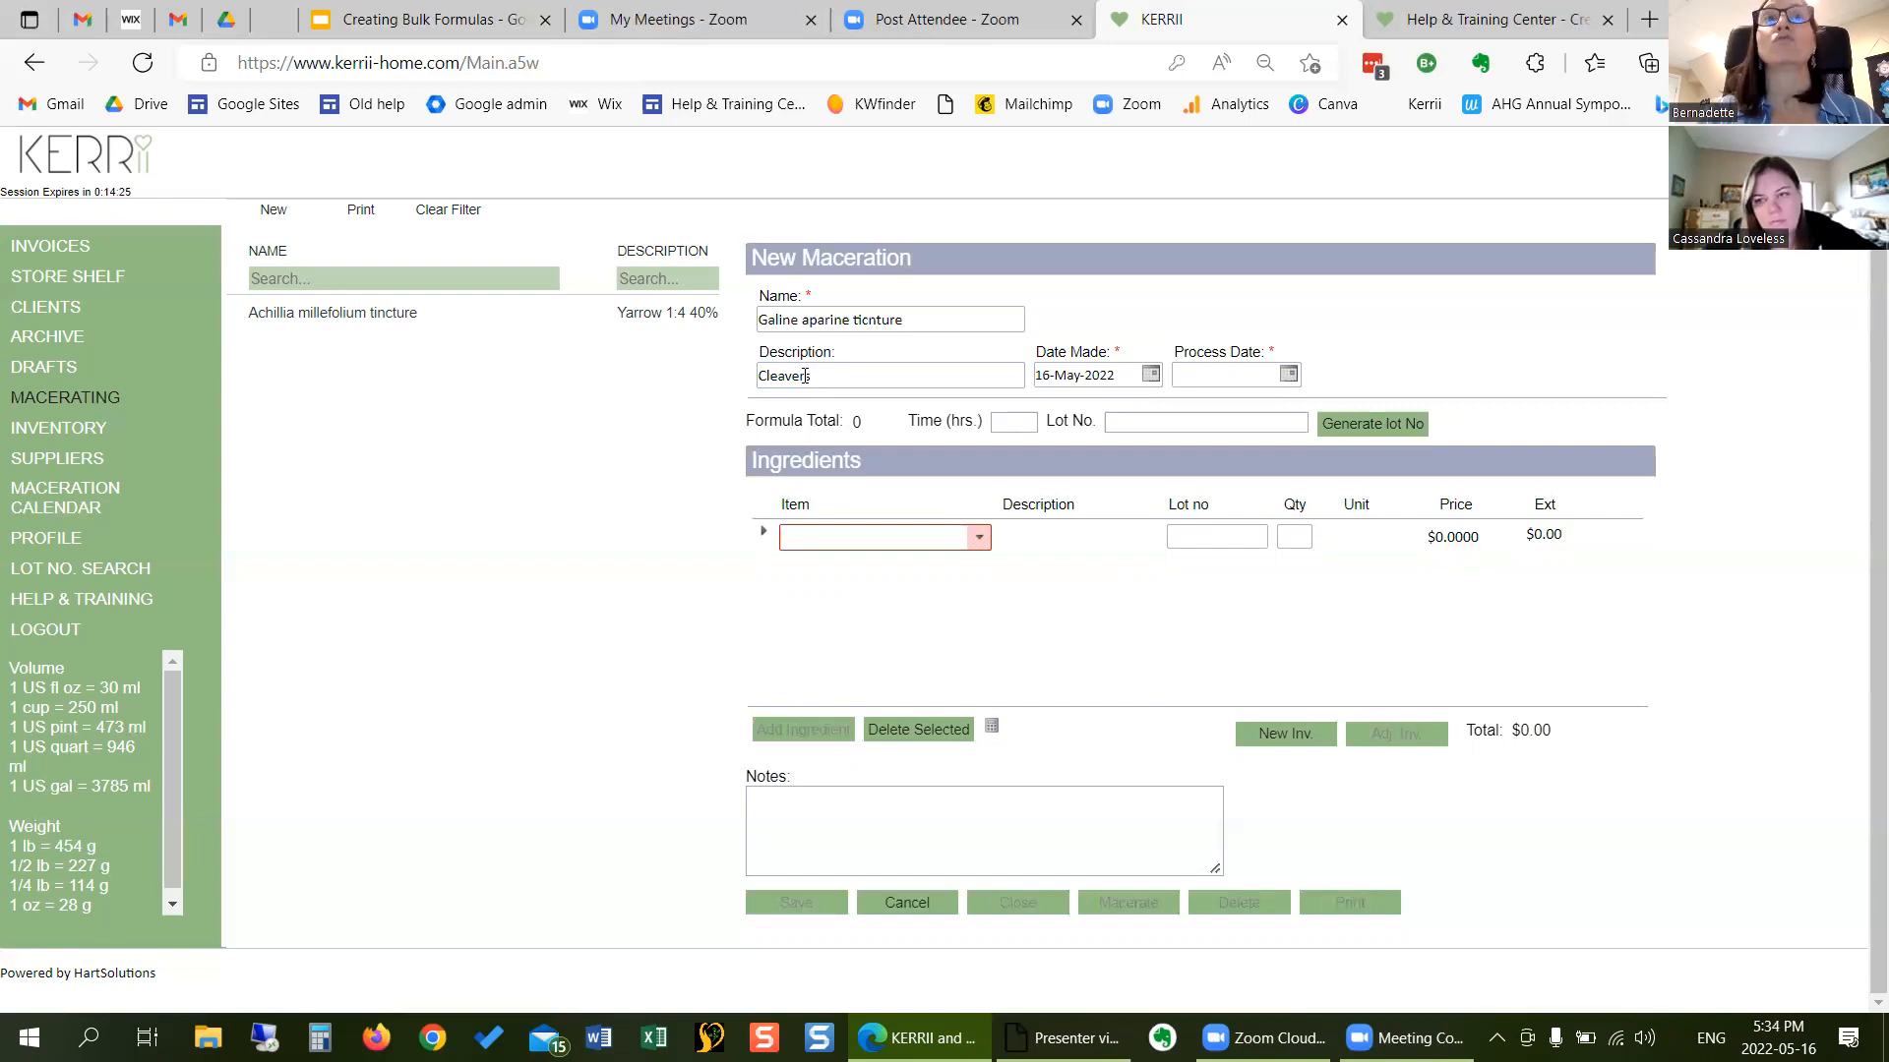
{"action": "type", "text": "1"}
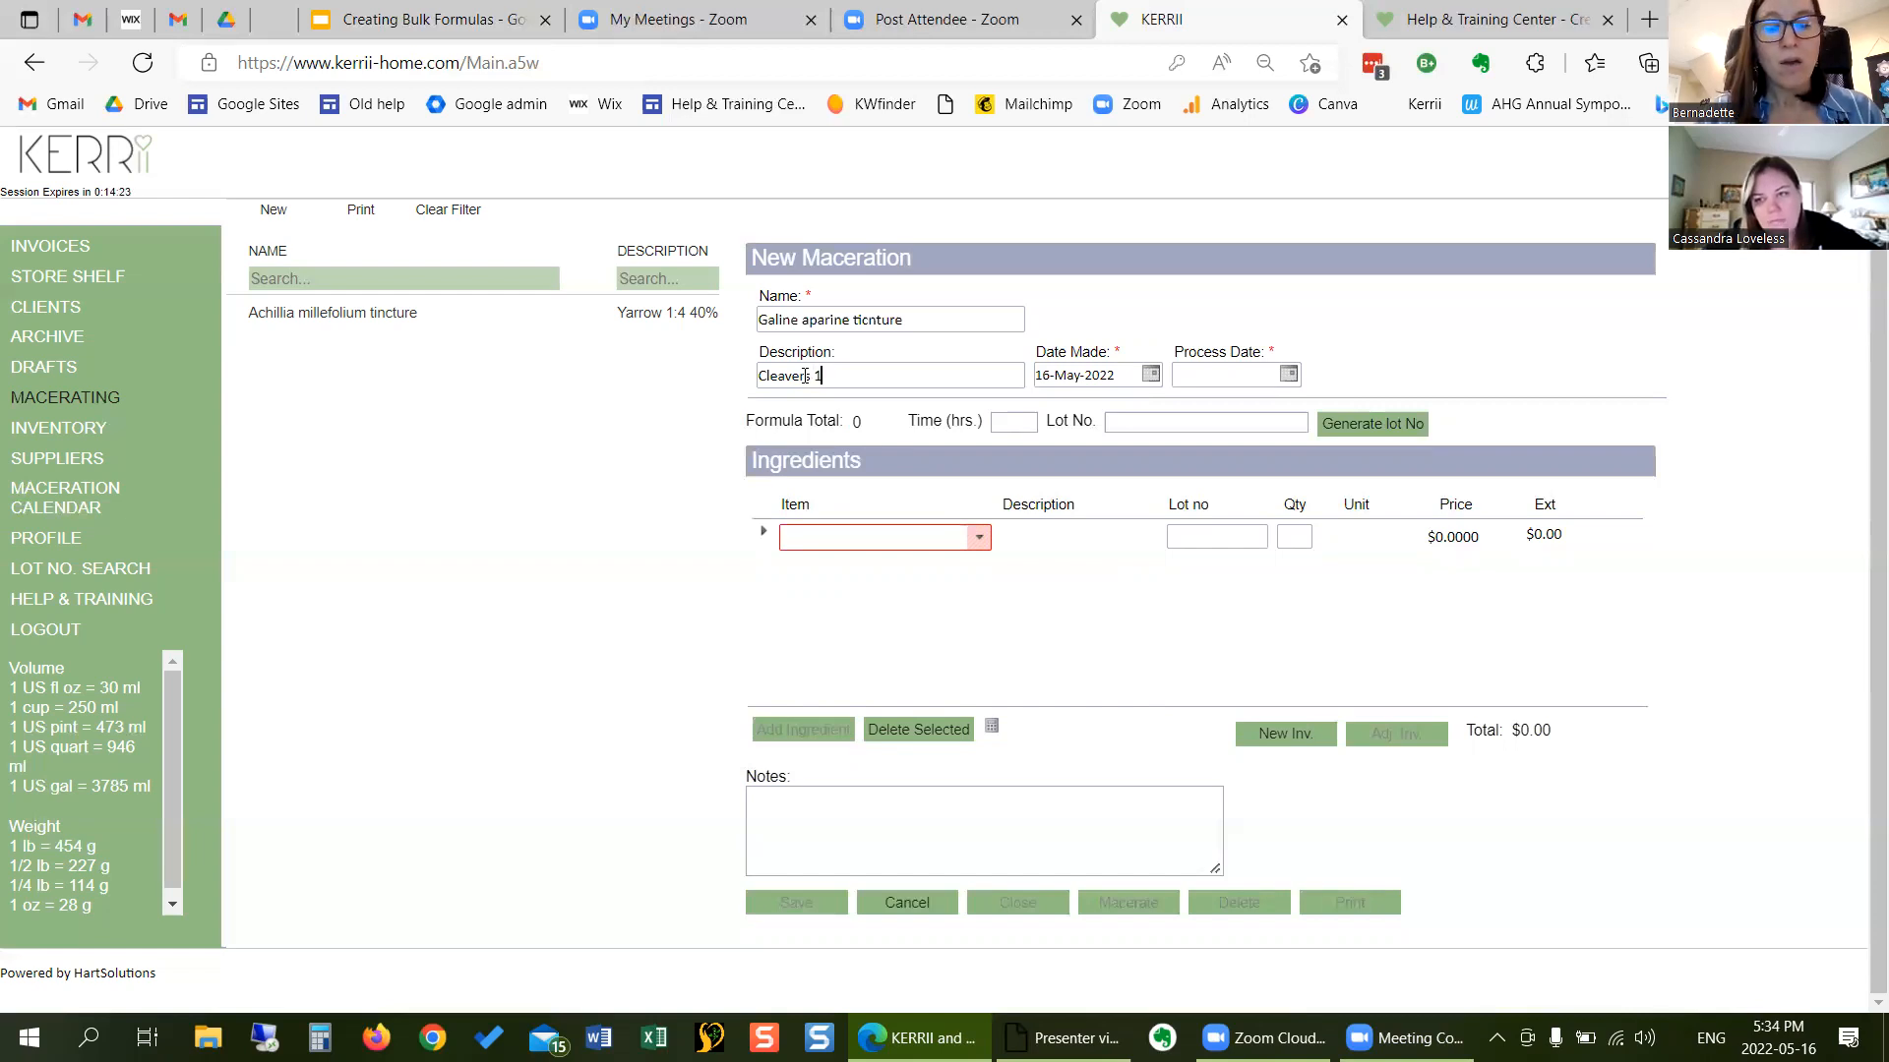
{"action": "type", "text": ":4"}
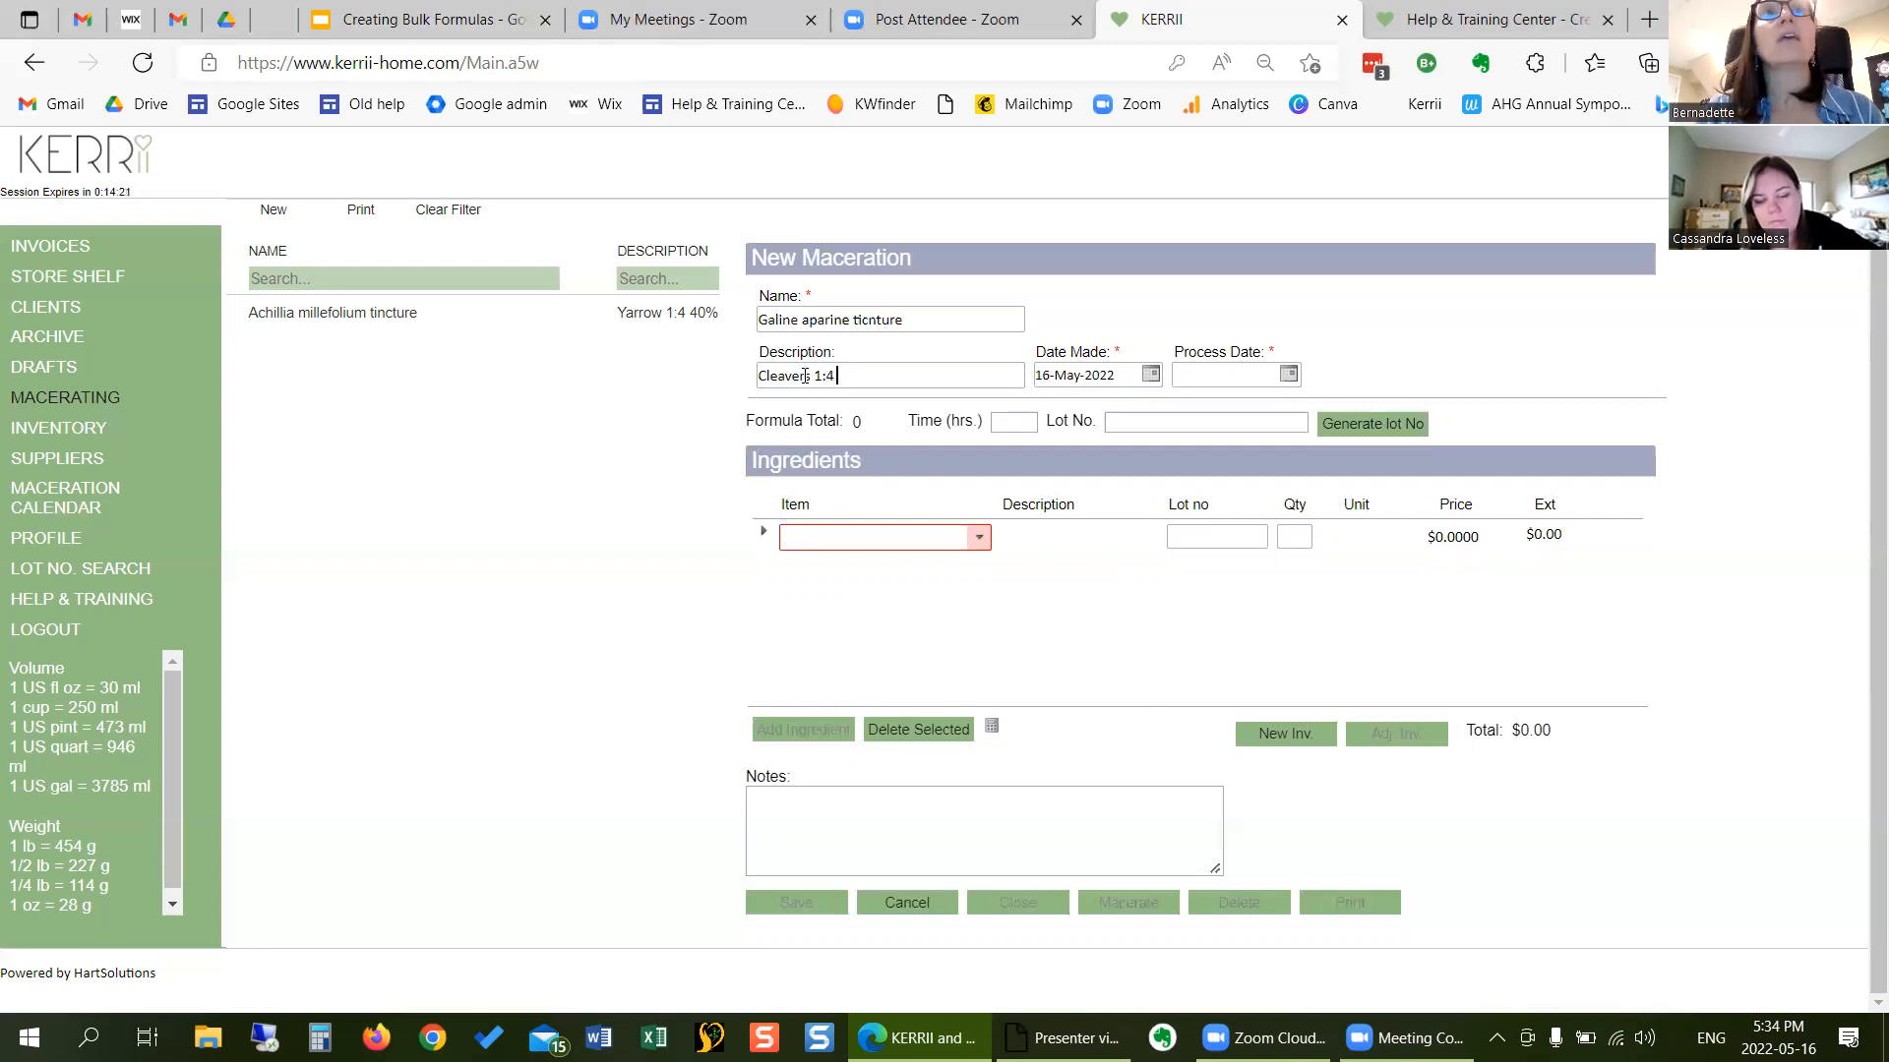
{"action": "type", "text": " 25%"}
{"action": "type", "text": " ac"}
{"action": "type", "text": "lcohol"}
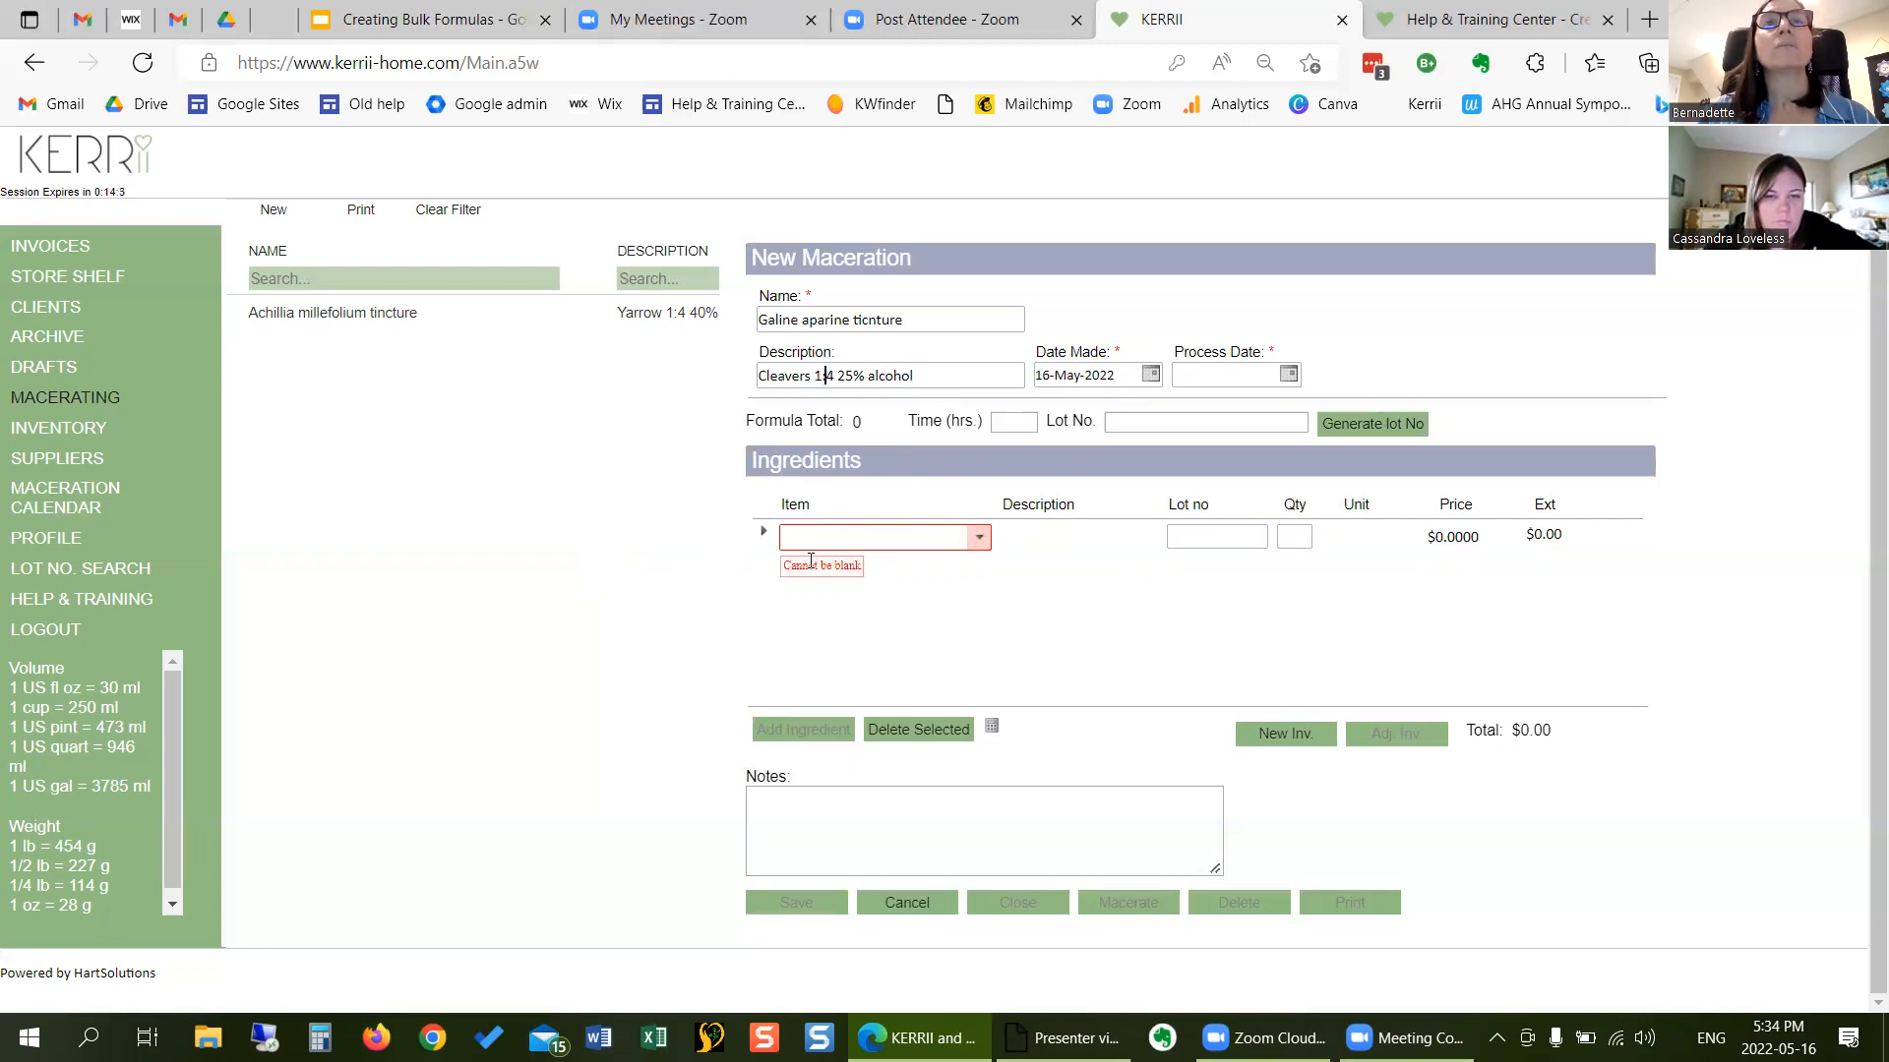
- Set the maceration's time to .15 hours and choose Galium aparine- herb as its first ingredient
{"action": "left_click", "coordinate": [1015, 424]}
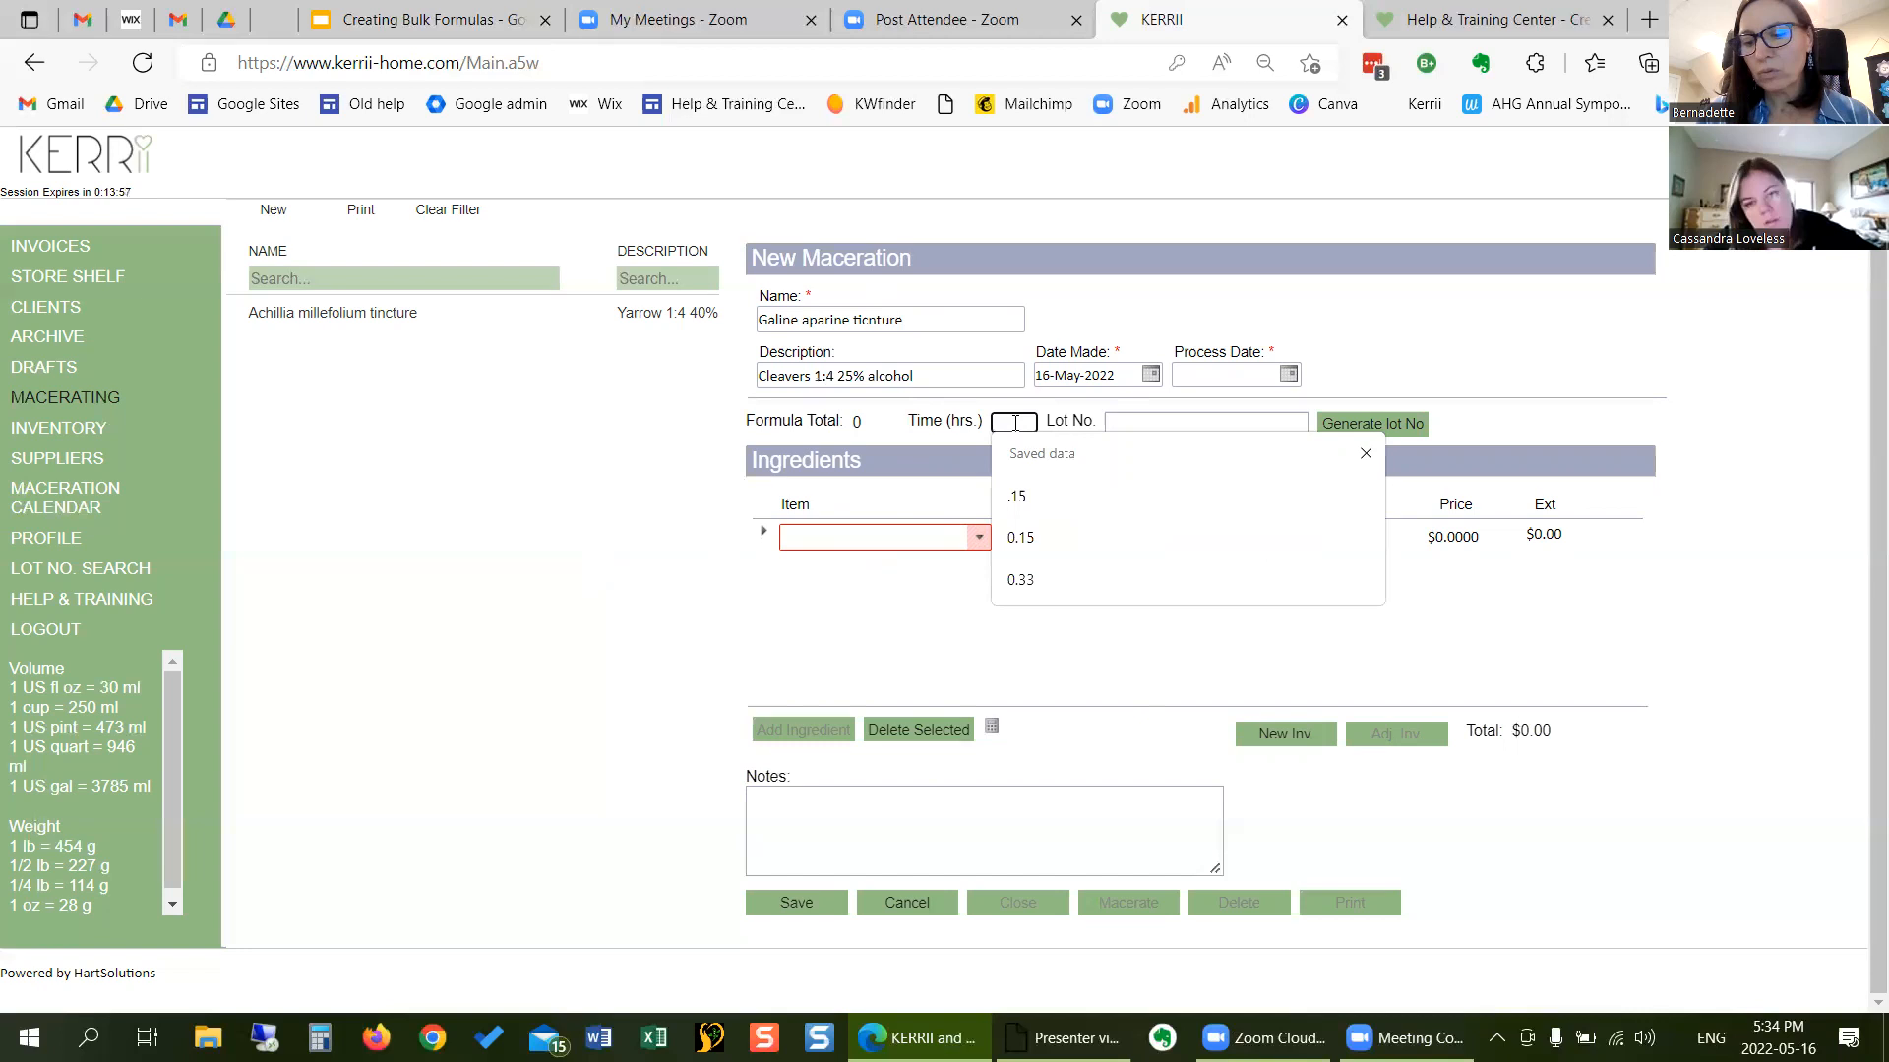
{"action": "type", "text": ".15"}
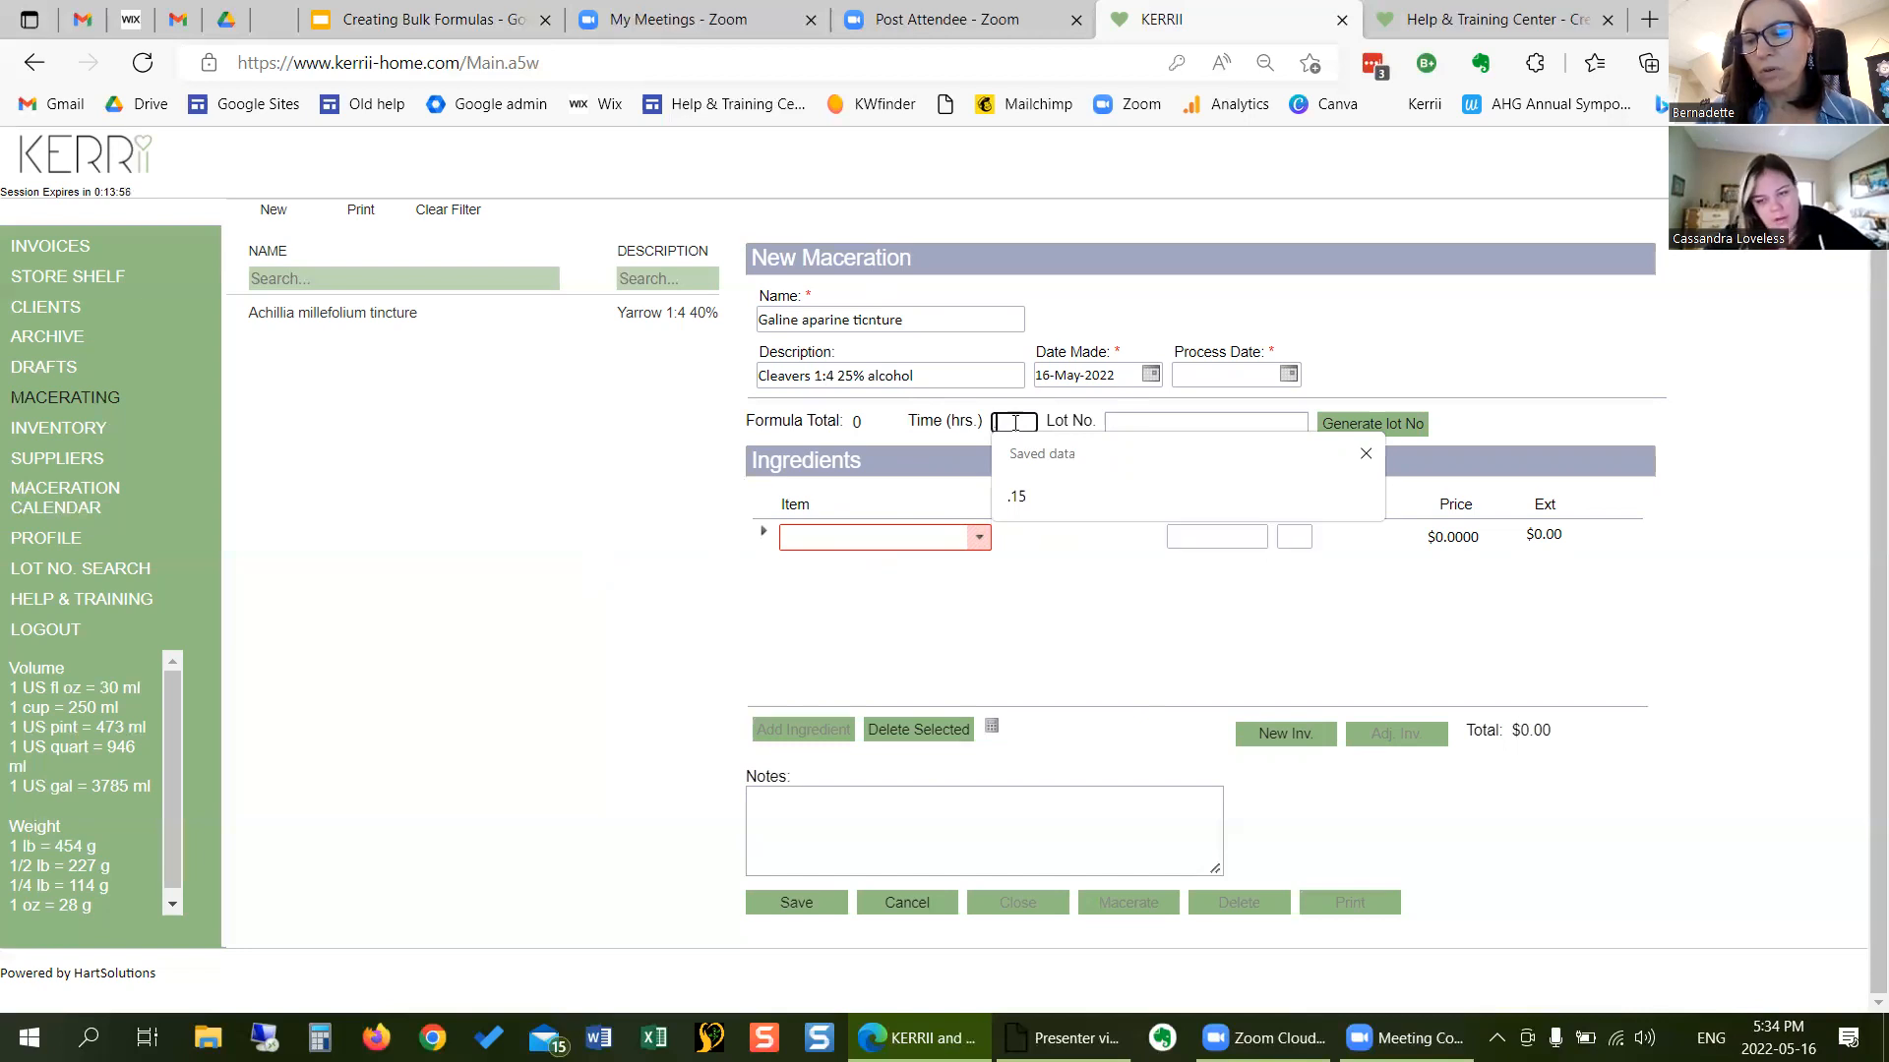
{"action": "left_click", "coordinate": [980, 538]}
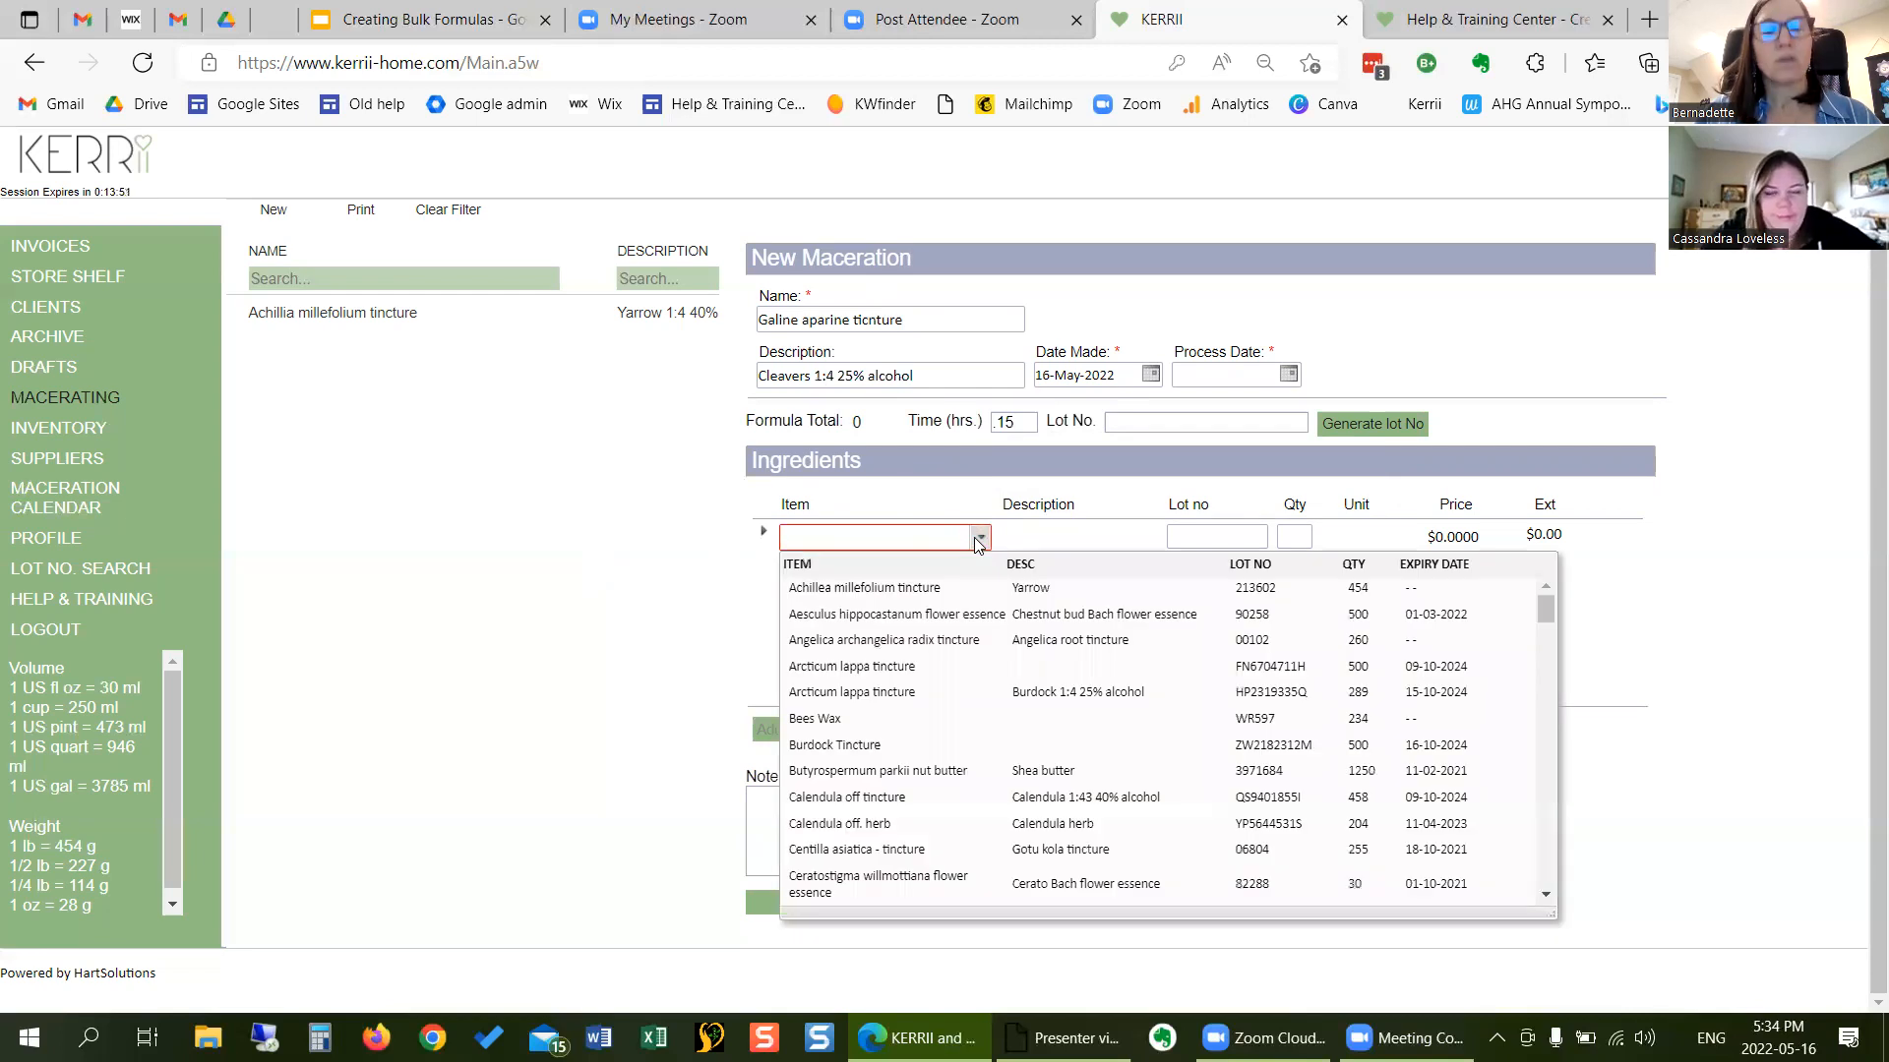
{"action": "type", "text": "g"}
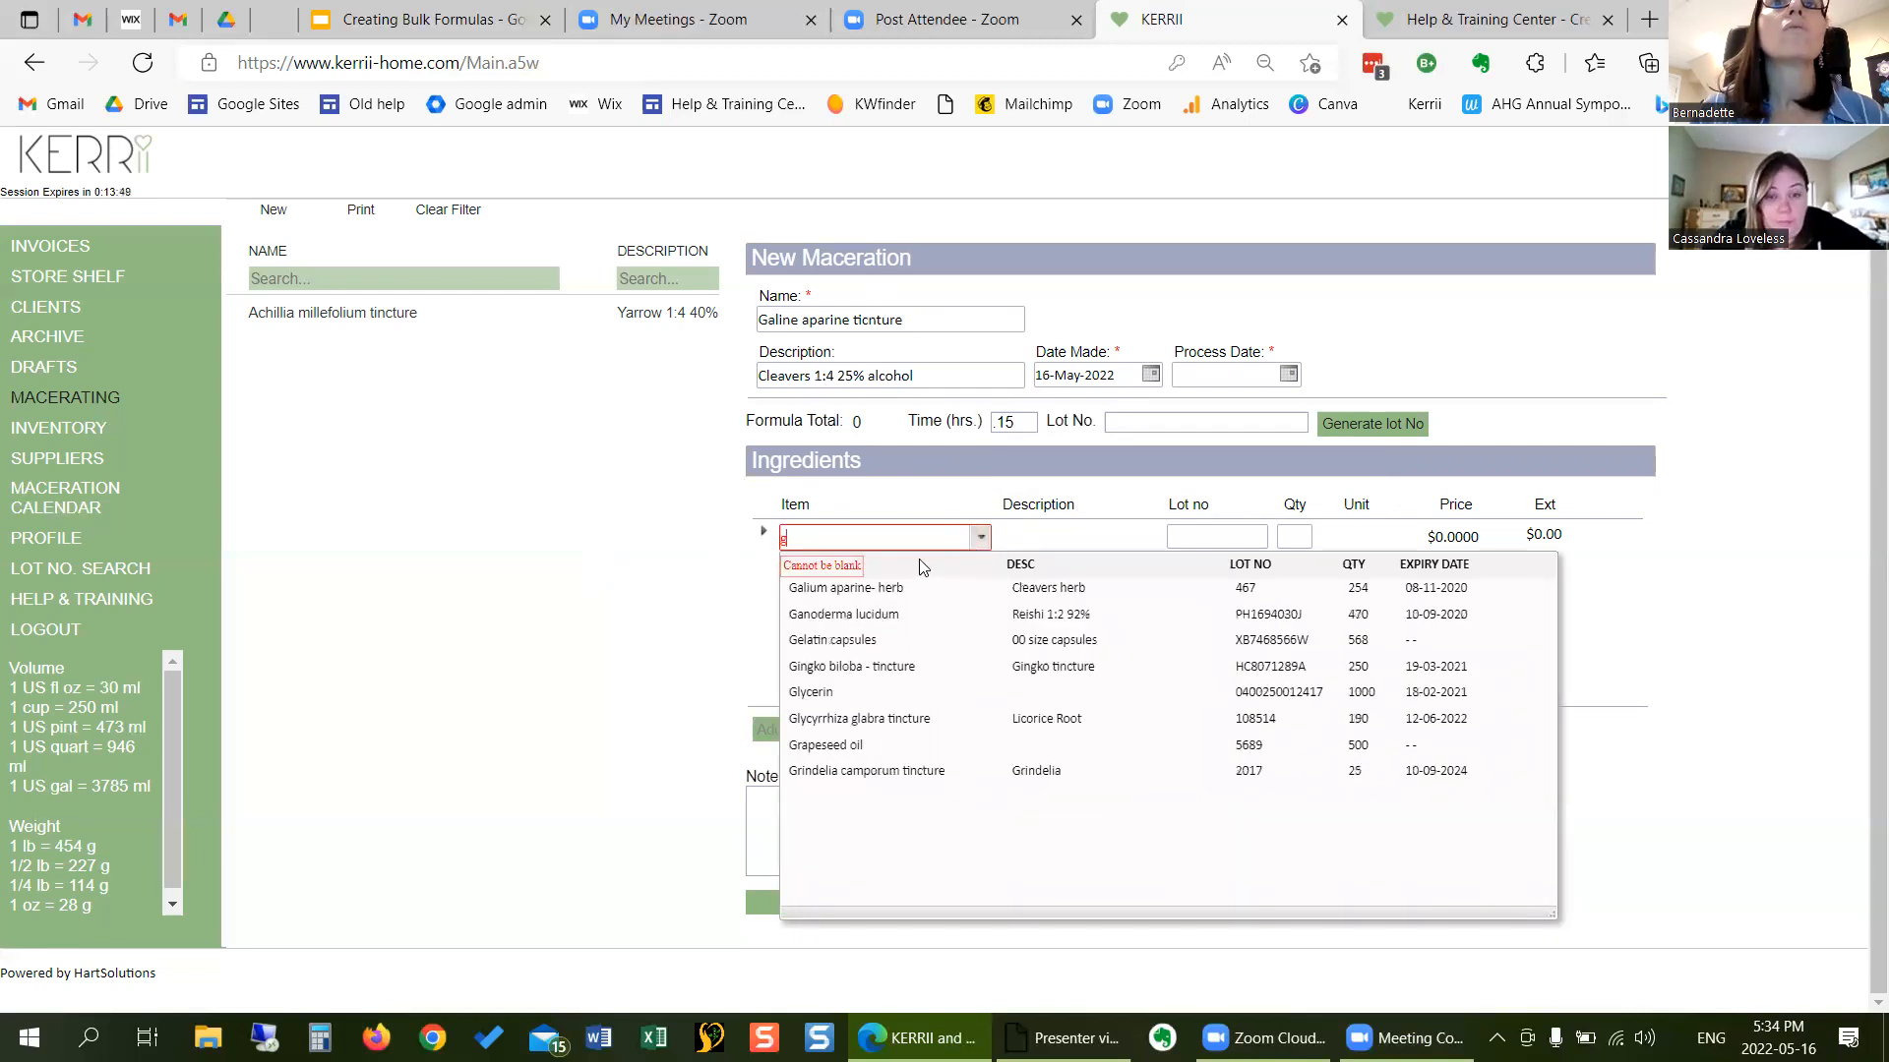
{"action": "left_click", "coordinate": [879, 591]}
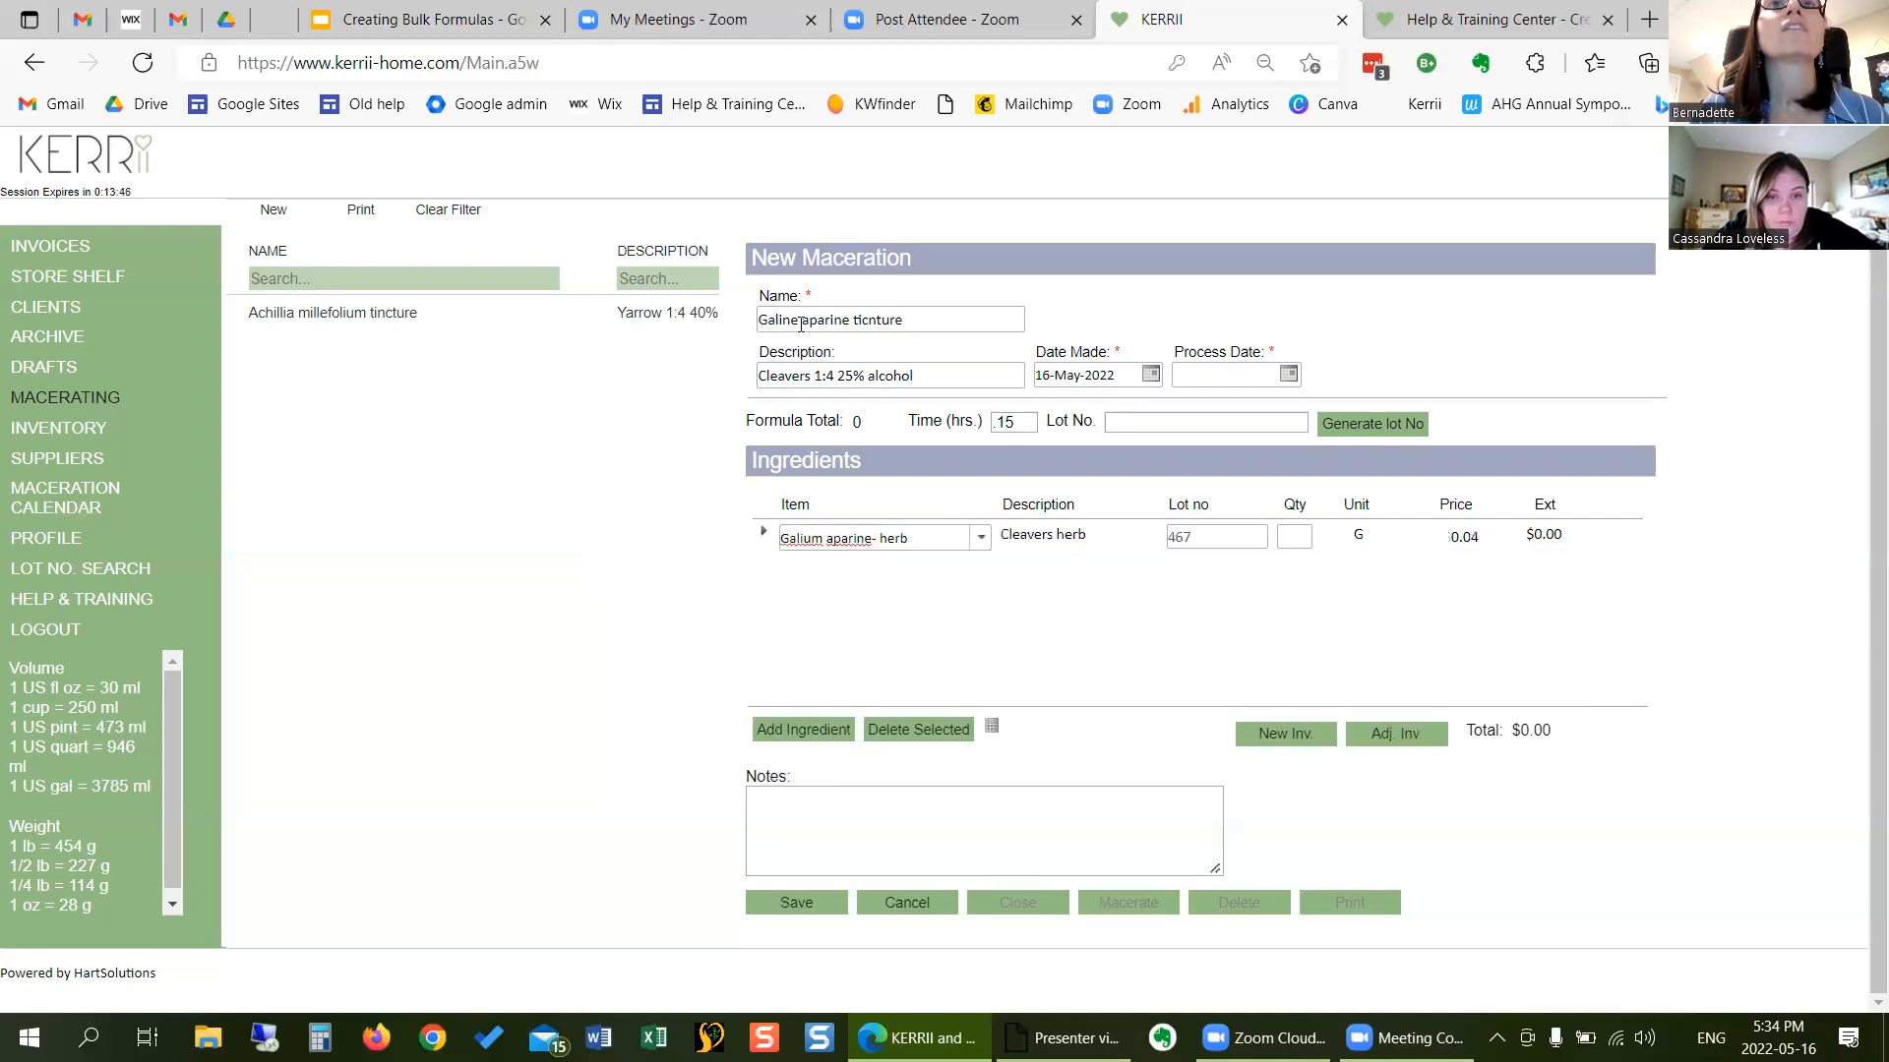
- Correct the maceration's name to "Galium aparine tincture"
{"action": "left_click_drag", "start_coordinate": [783, 320], "coordinate": [850, 323]}
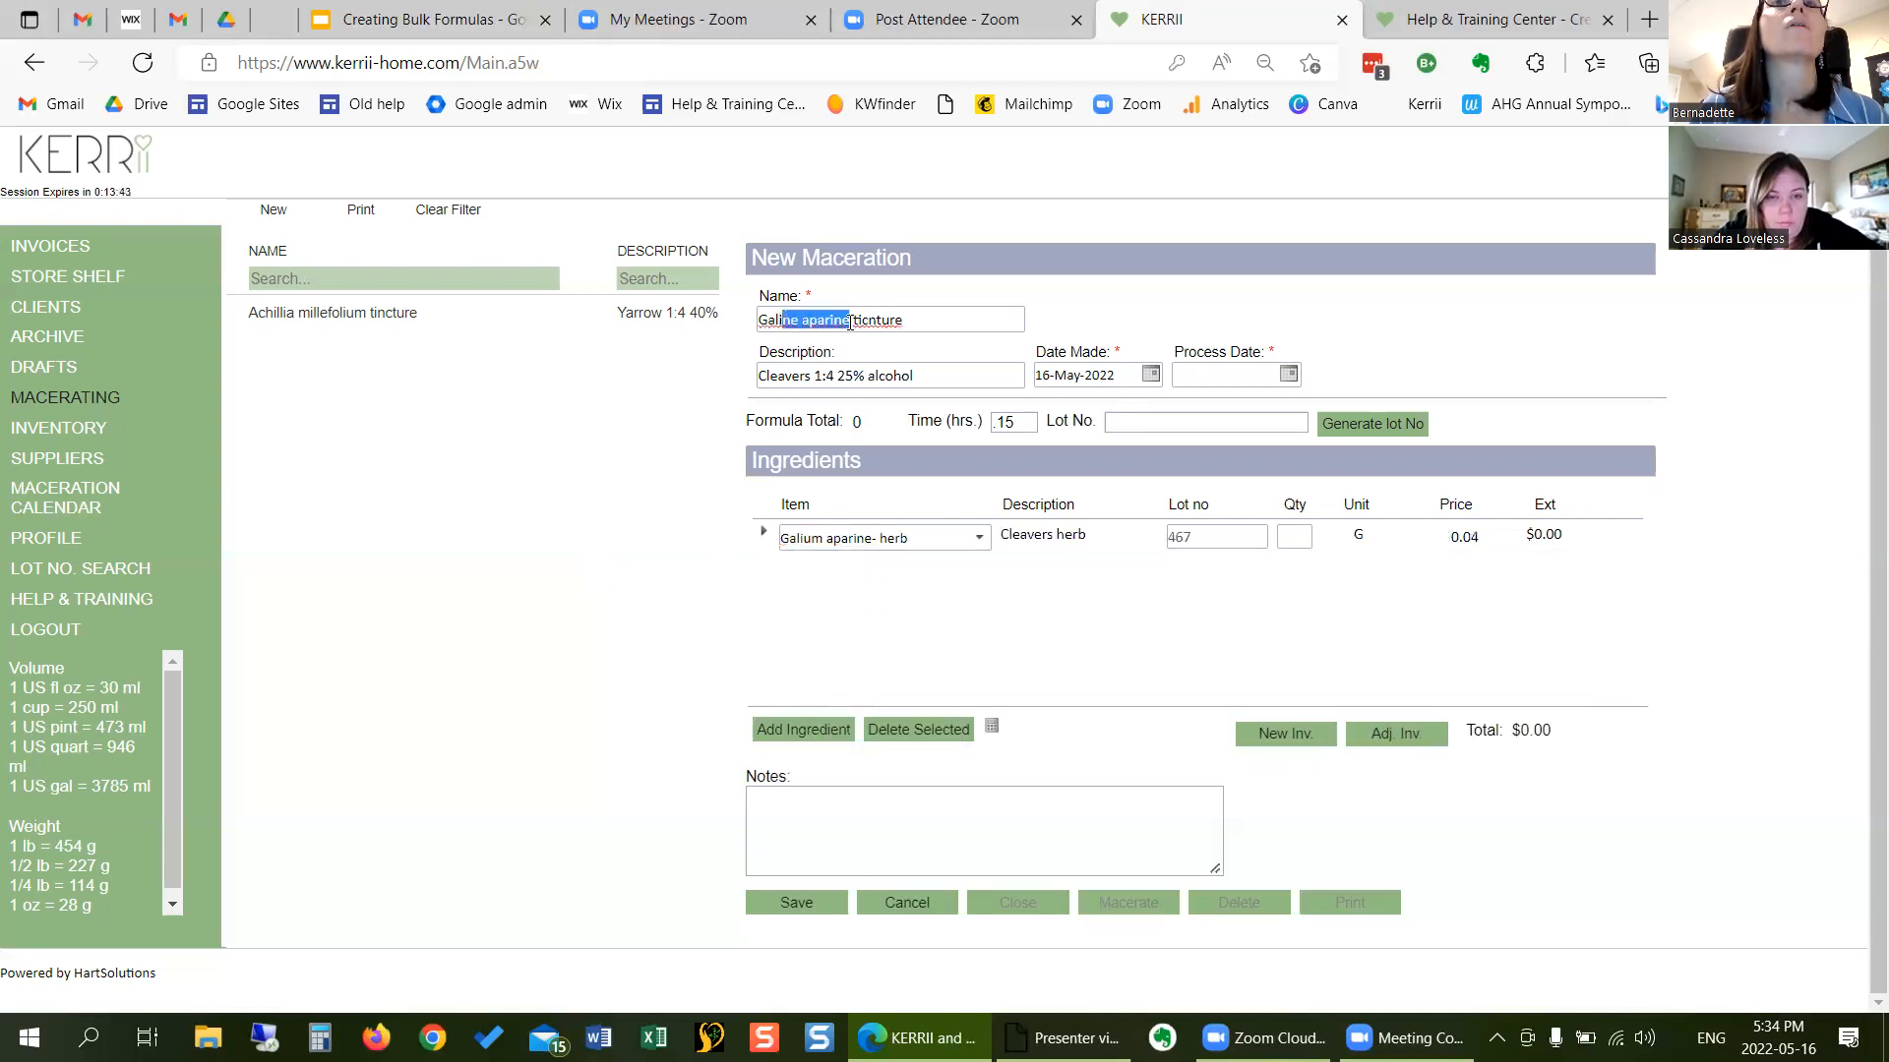
{"action": "type", "text": "ium"}
{"action": "key", "text": "BackSpace"}
{"action": "key", "text": "BackSpace"}
{"action": "key", "text": "BackSpace"}
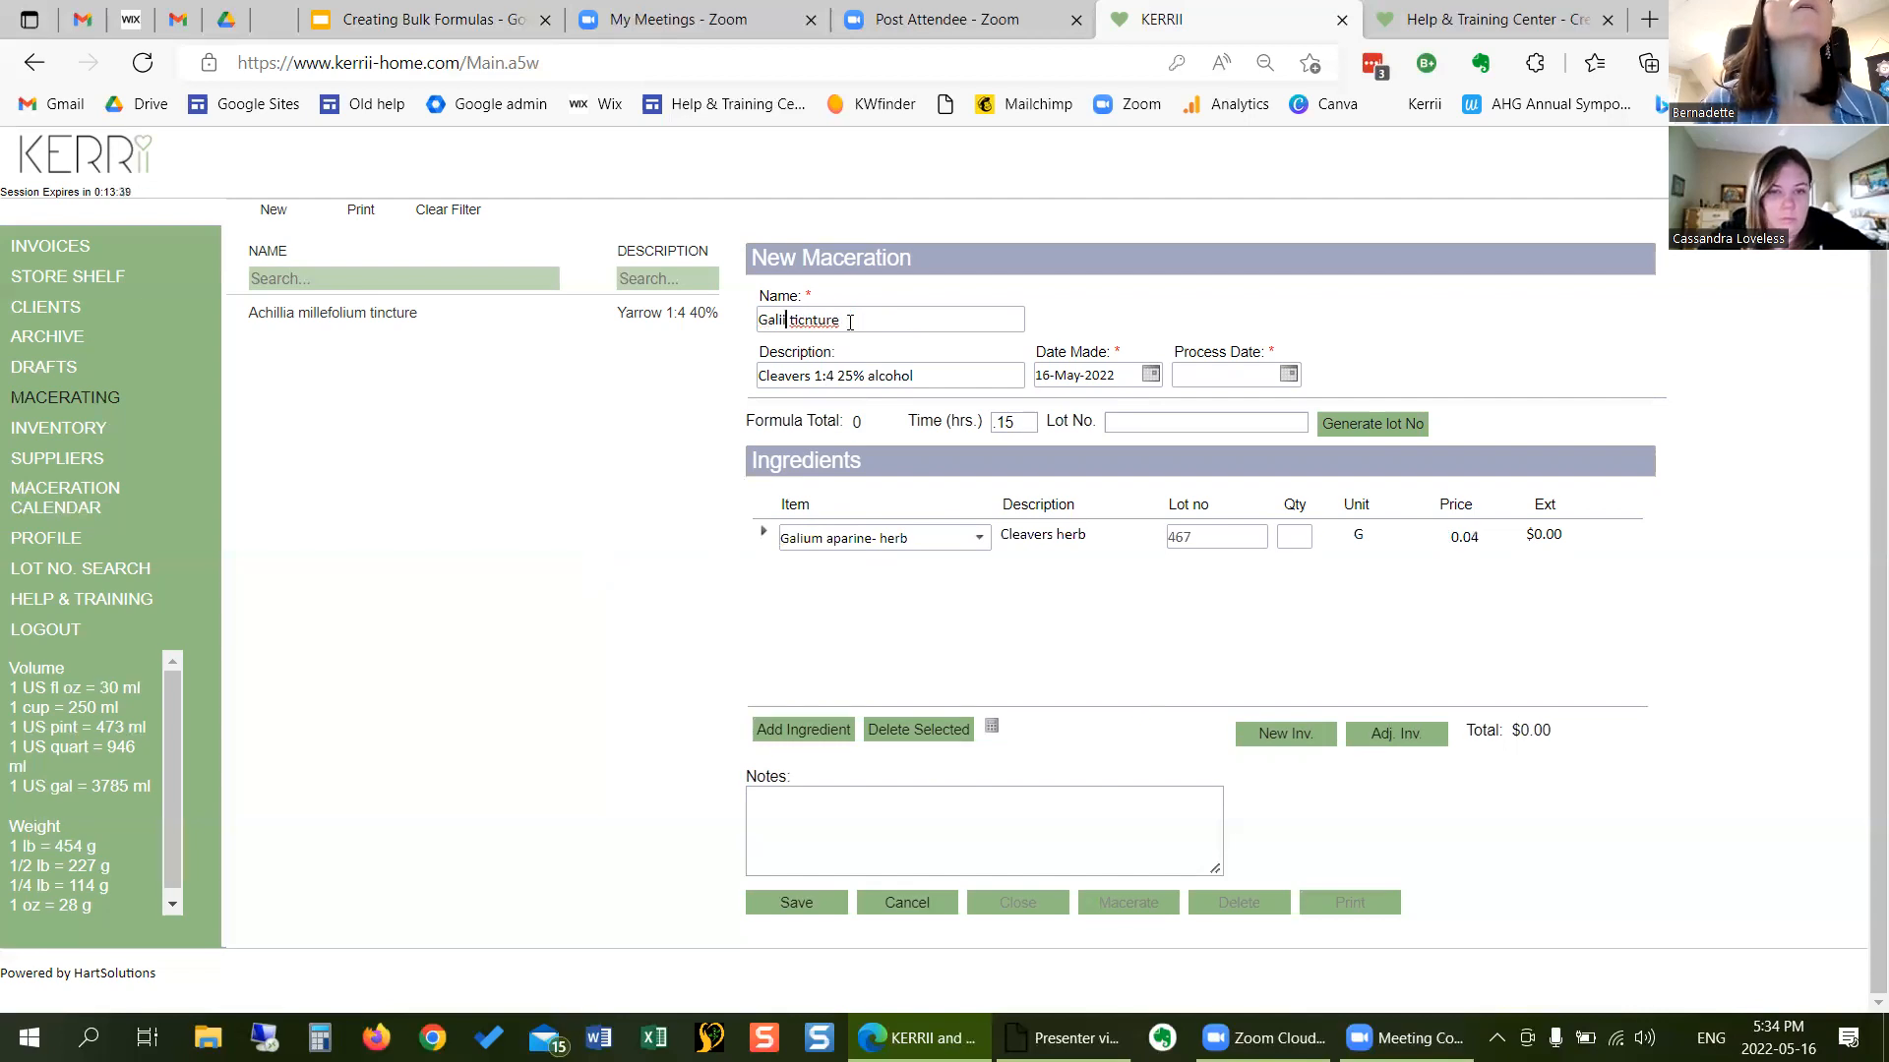
{"action": "type", "text": "um apar"}
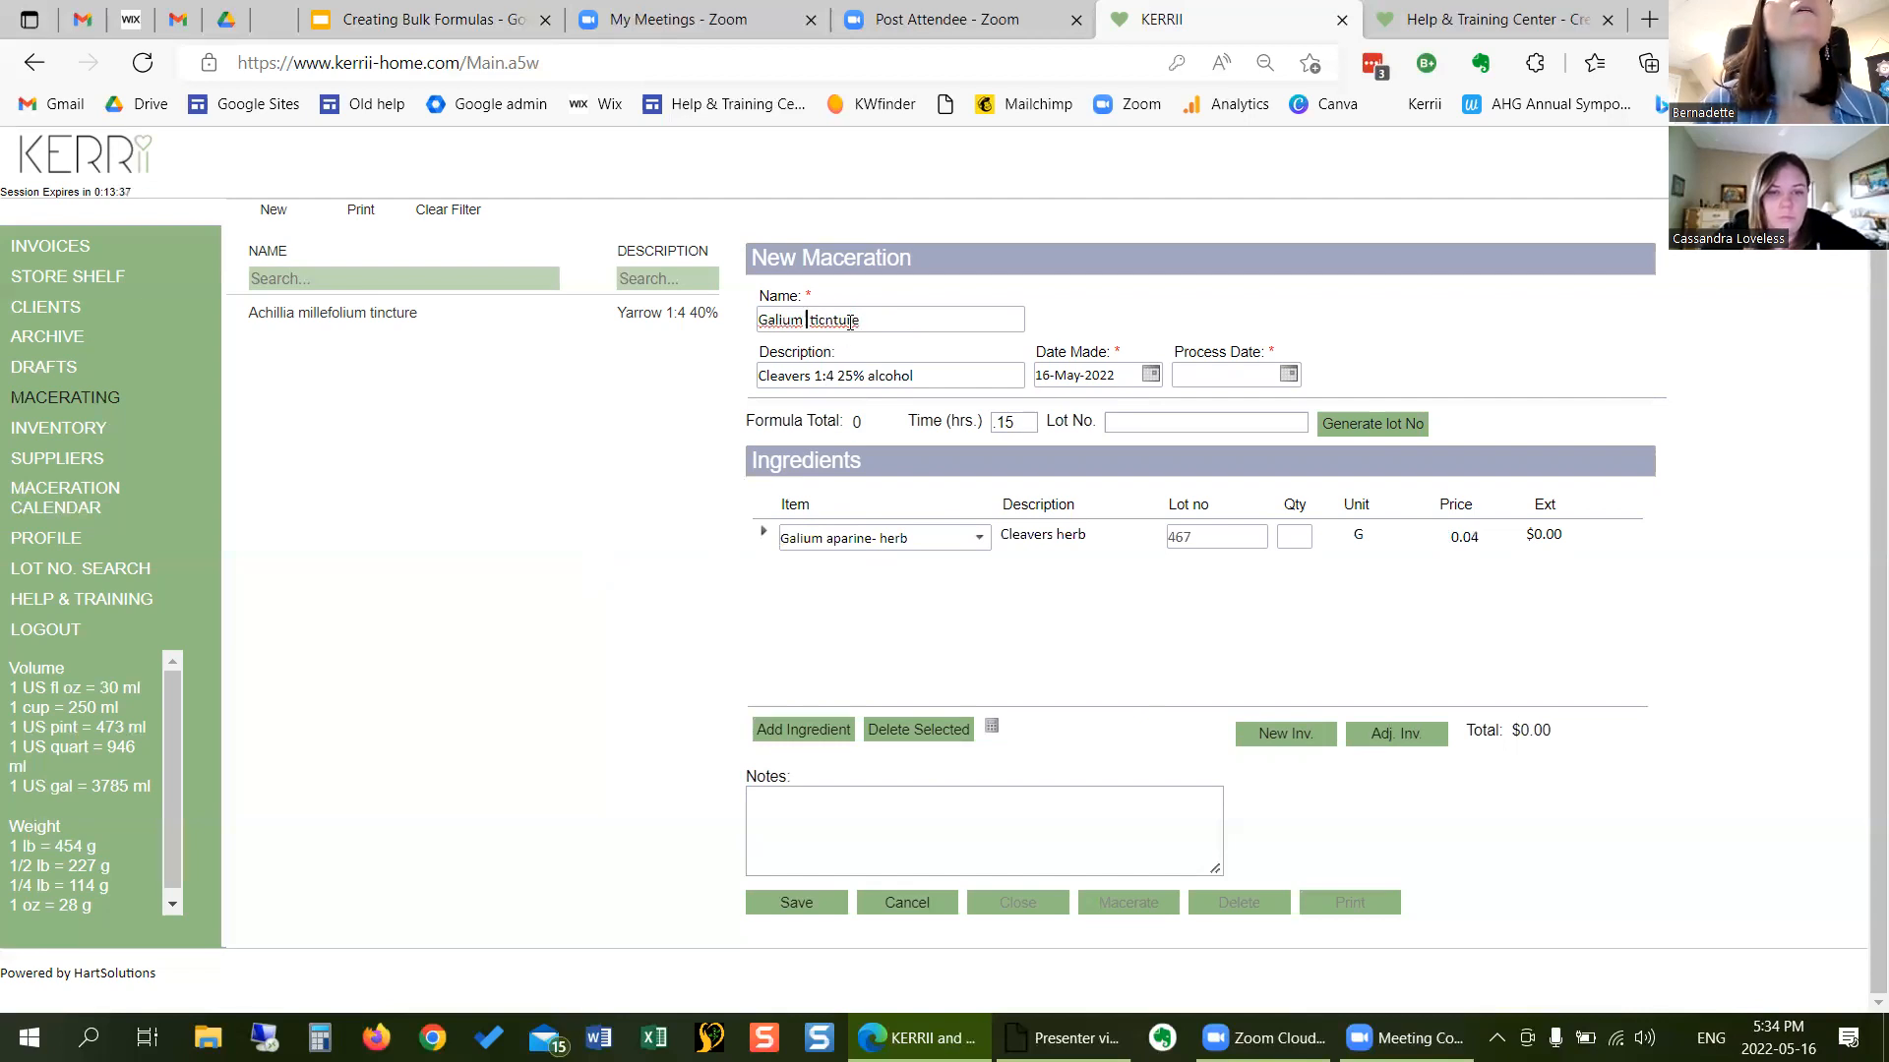
{"action": "type", "text": "ine"}
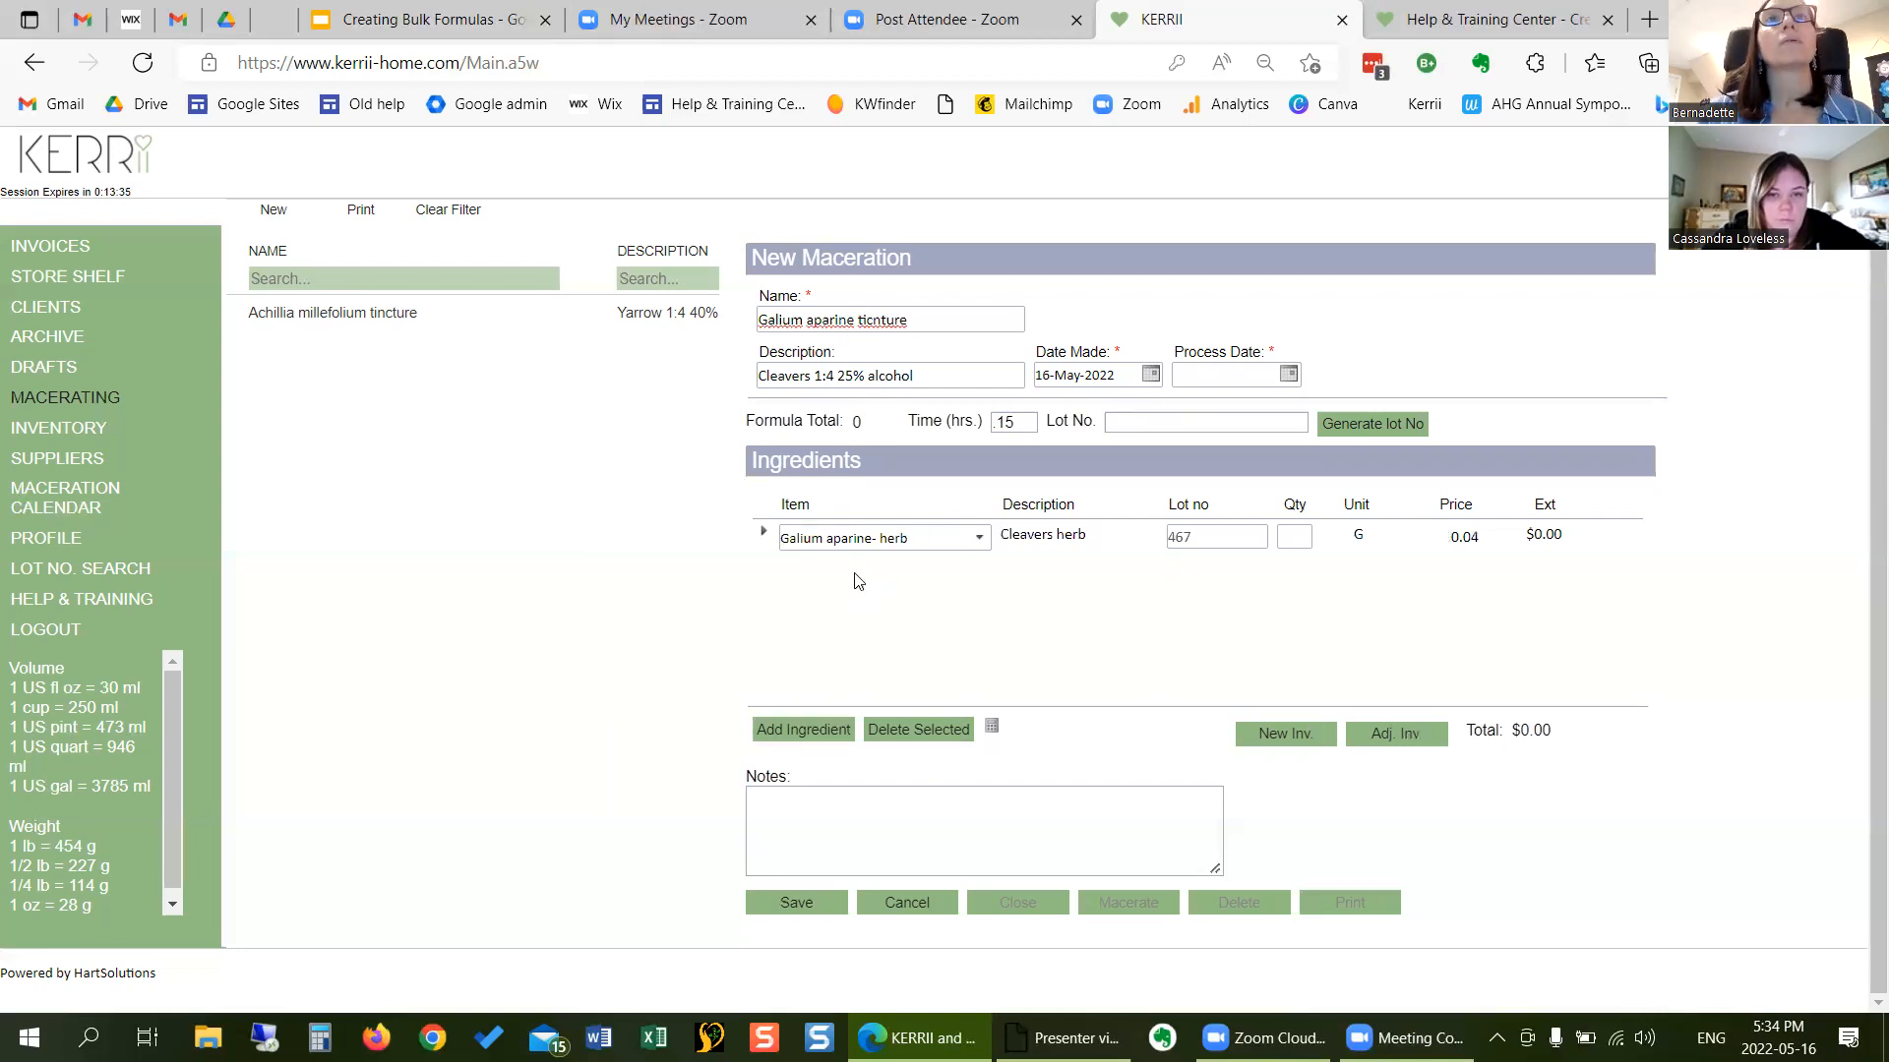
{"action": "right_click", "coordinate": [885, 322]}
{"action": "left_click", "coordinate": [963, 342]}
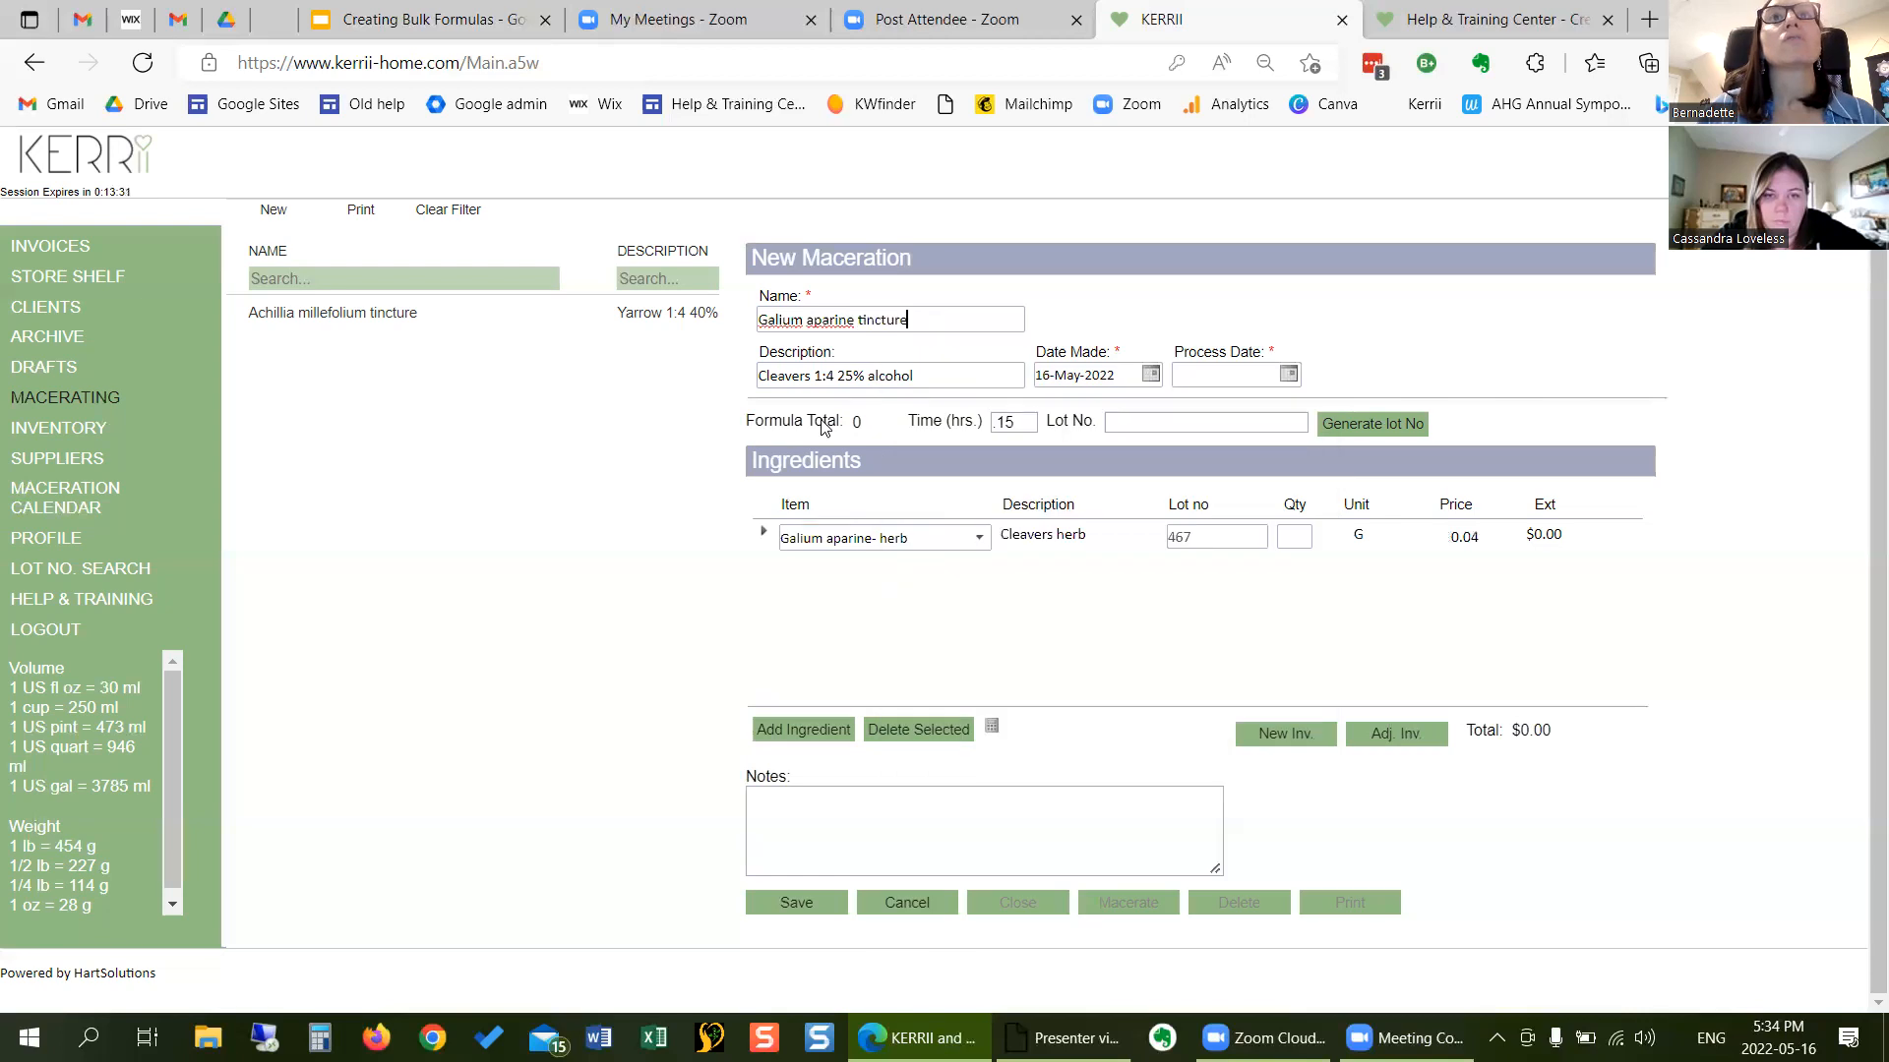
- Add Vodka - Kirkland as the second ingredient of the maceration
{"action": "left_click", "coordinate": [805, 730]}
{"action": "left_click", "coordinate": [886, 575]}
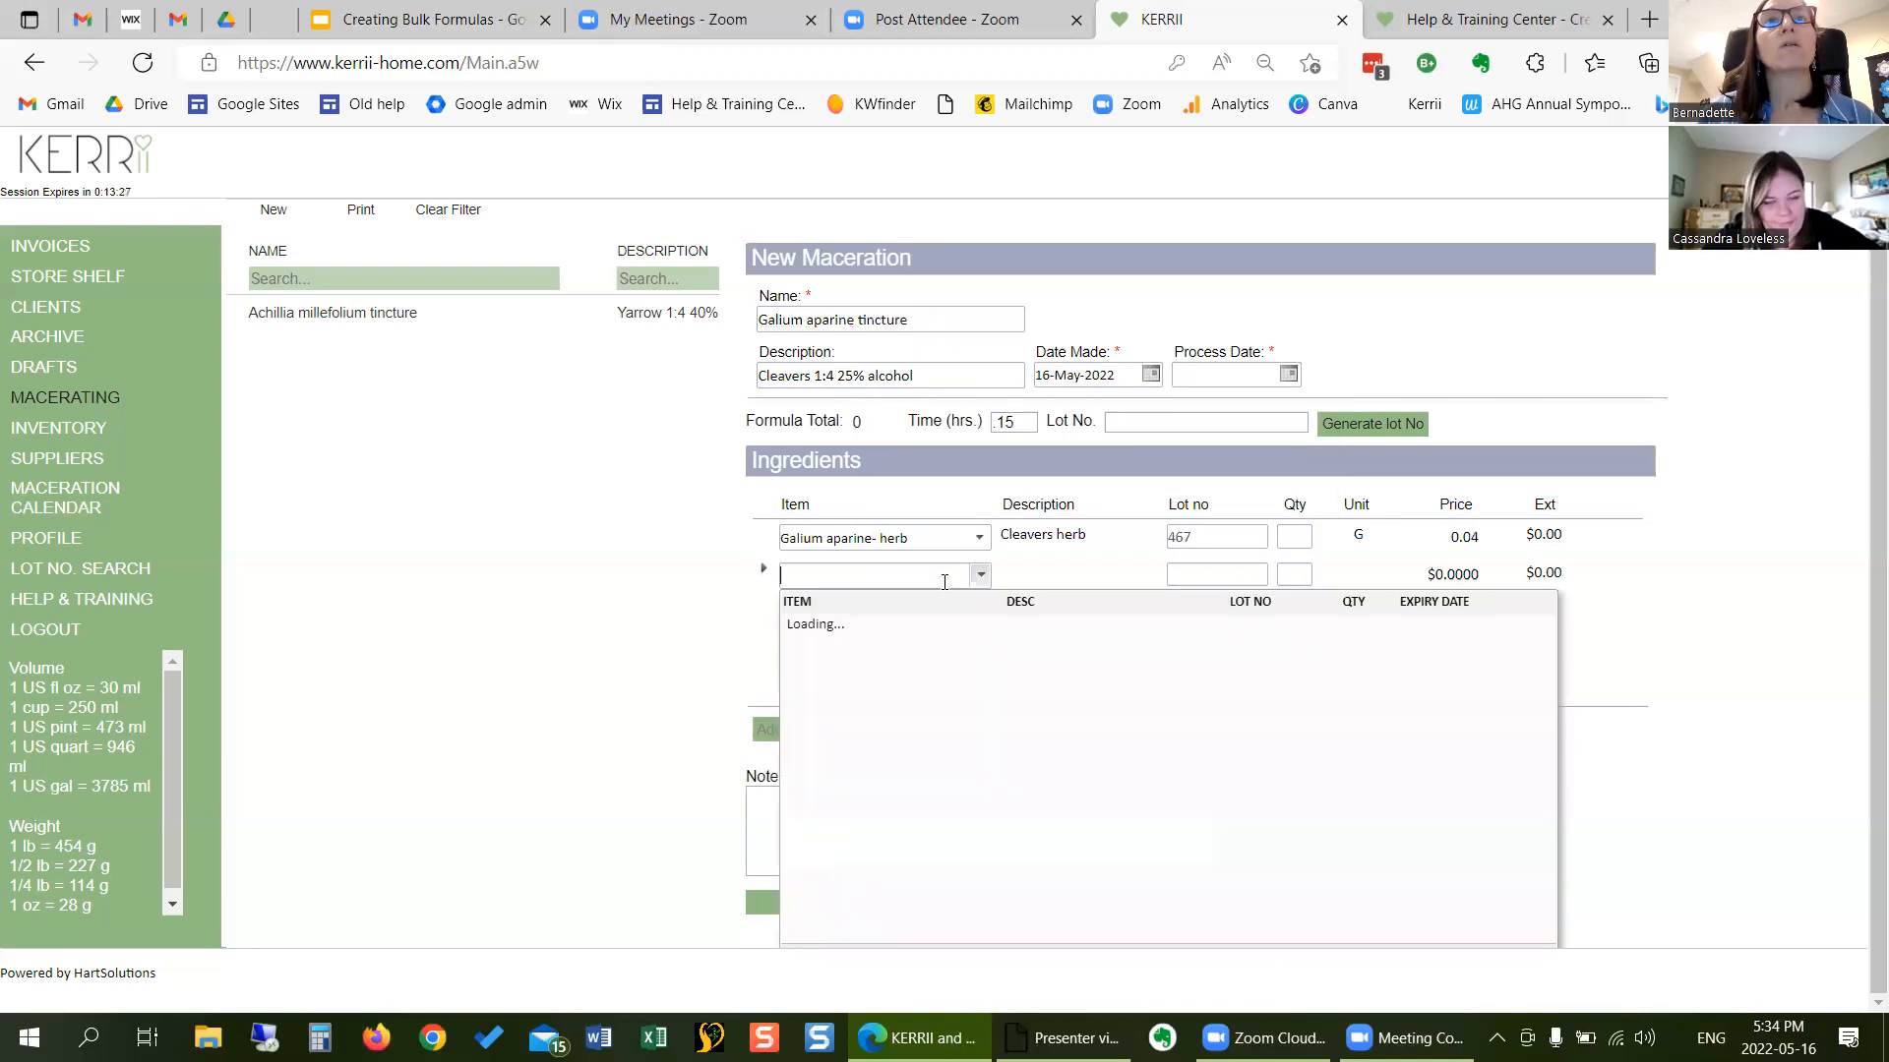
{"action": "type", "text": "vod"}
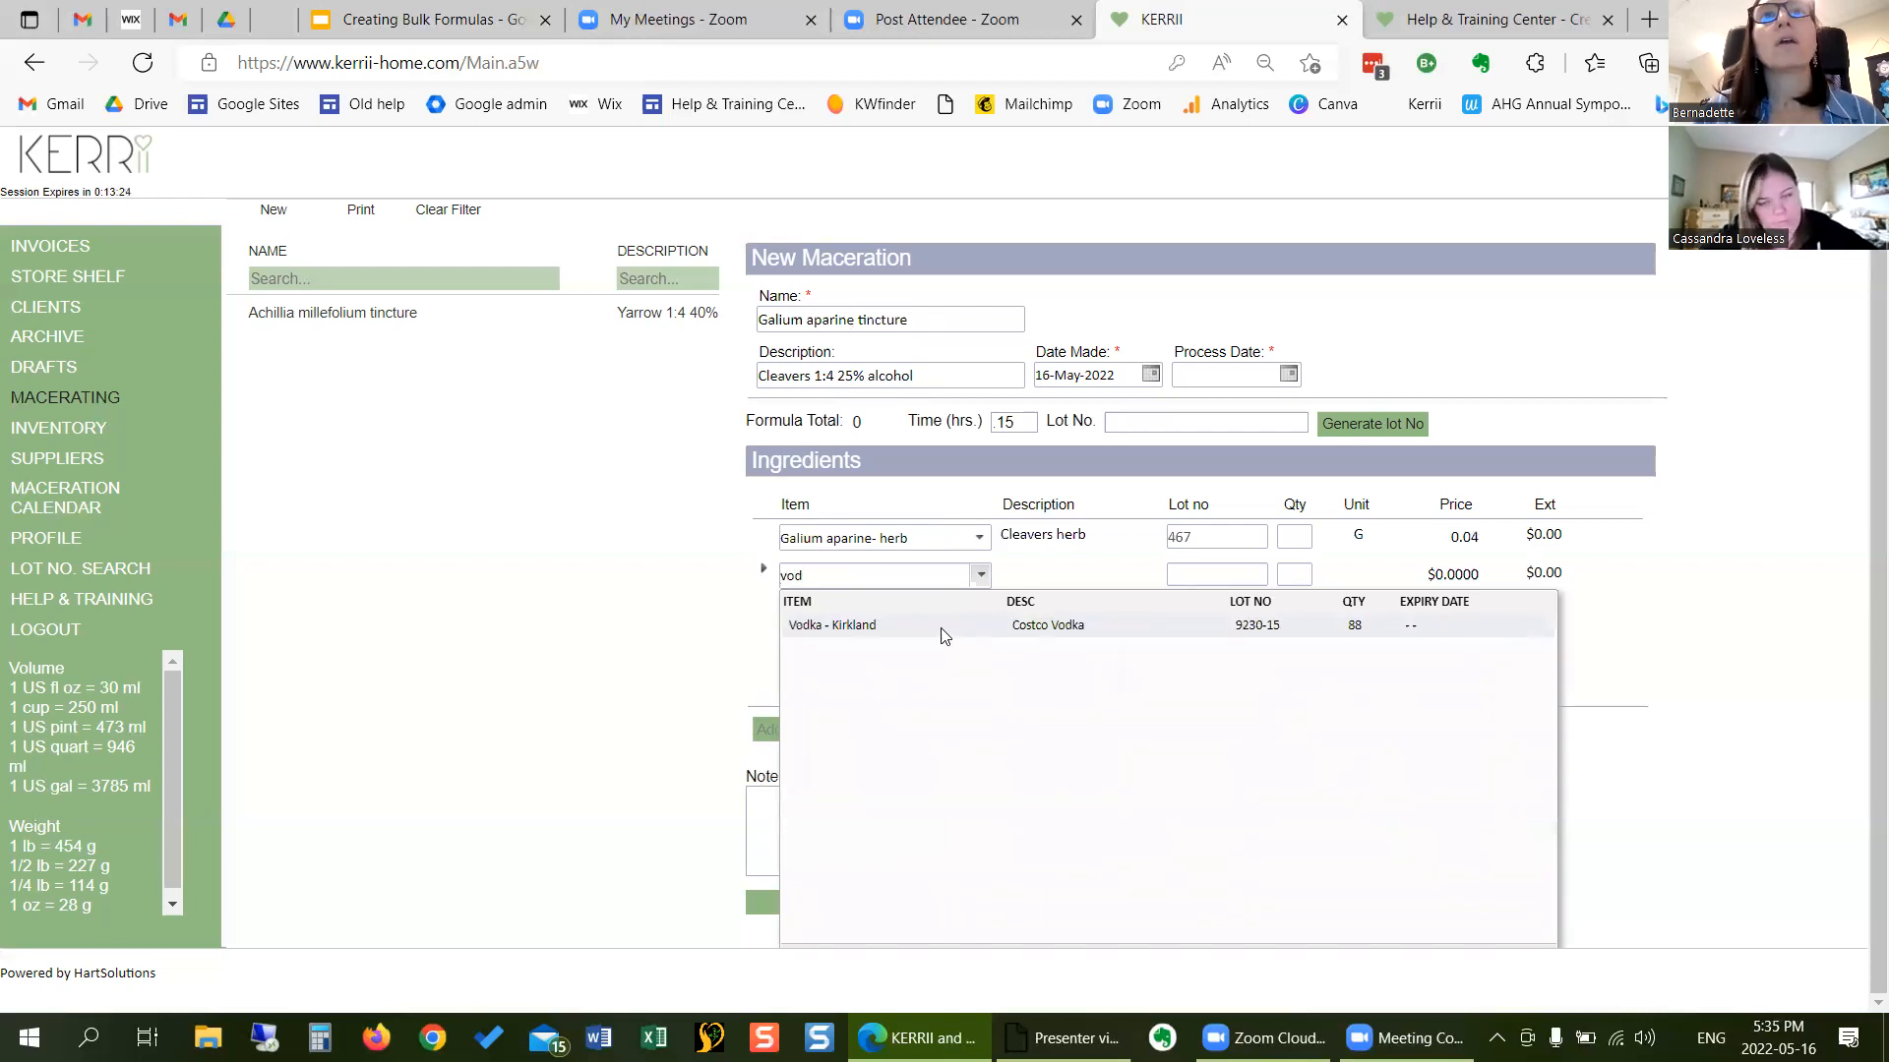
{"action": "left_click", "coordinate": [940, 628]}
- Set the quantities to 228 g for the cleavers herb and 532 ml for the vodka, and add a third ingredient row
{"action": "left_click", "coordinate": [1294, 536]}
{"action": "type", "text": "228"}
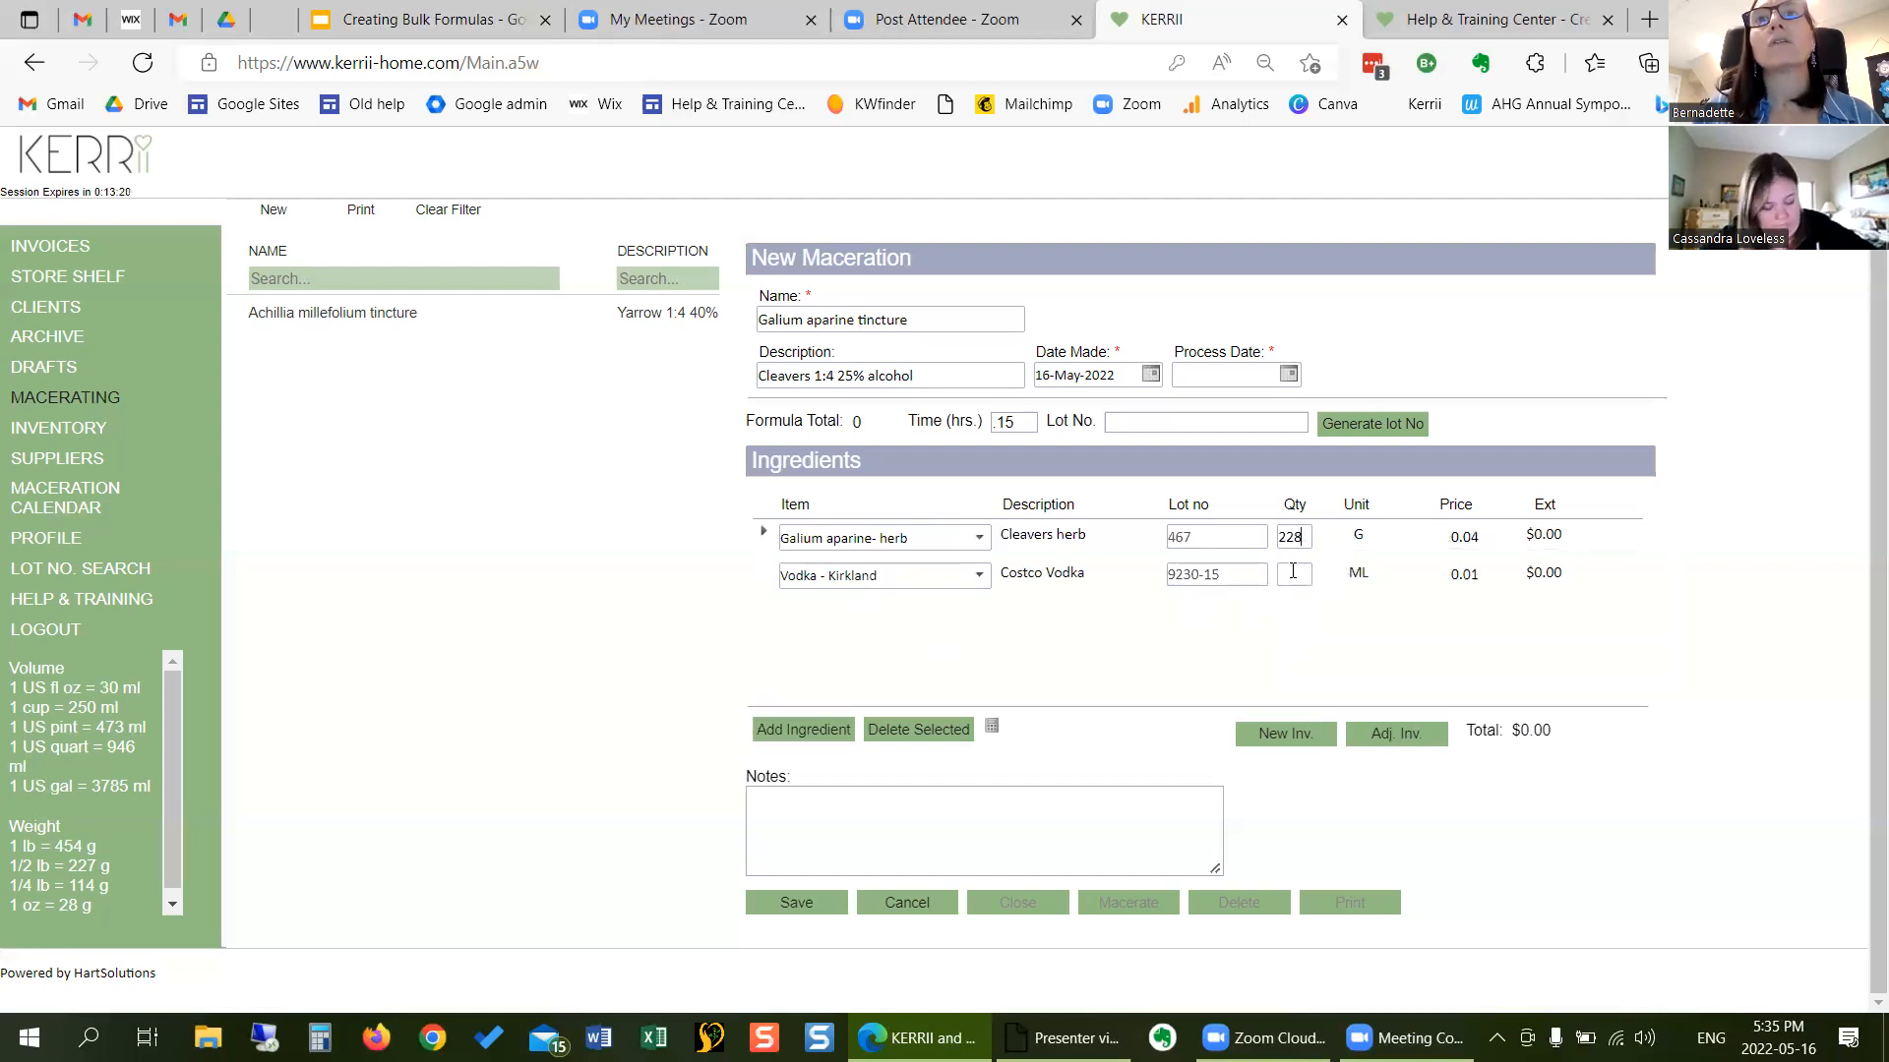
{"action": "left_click", "coordinate": [1295, 576]}
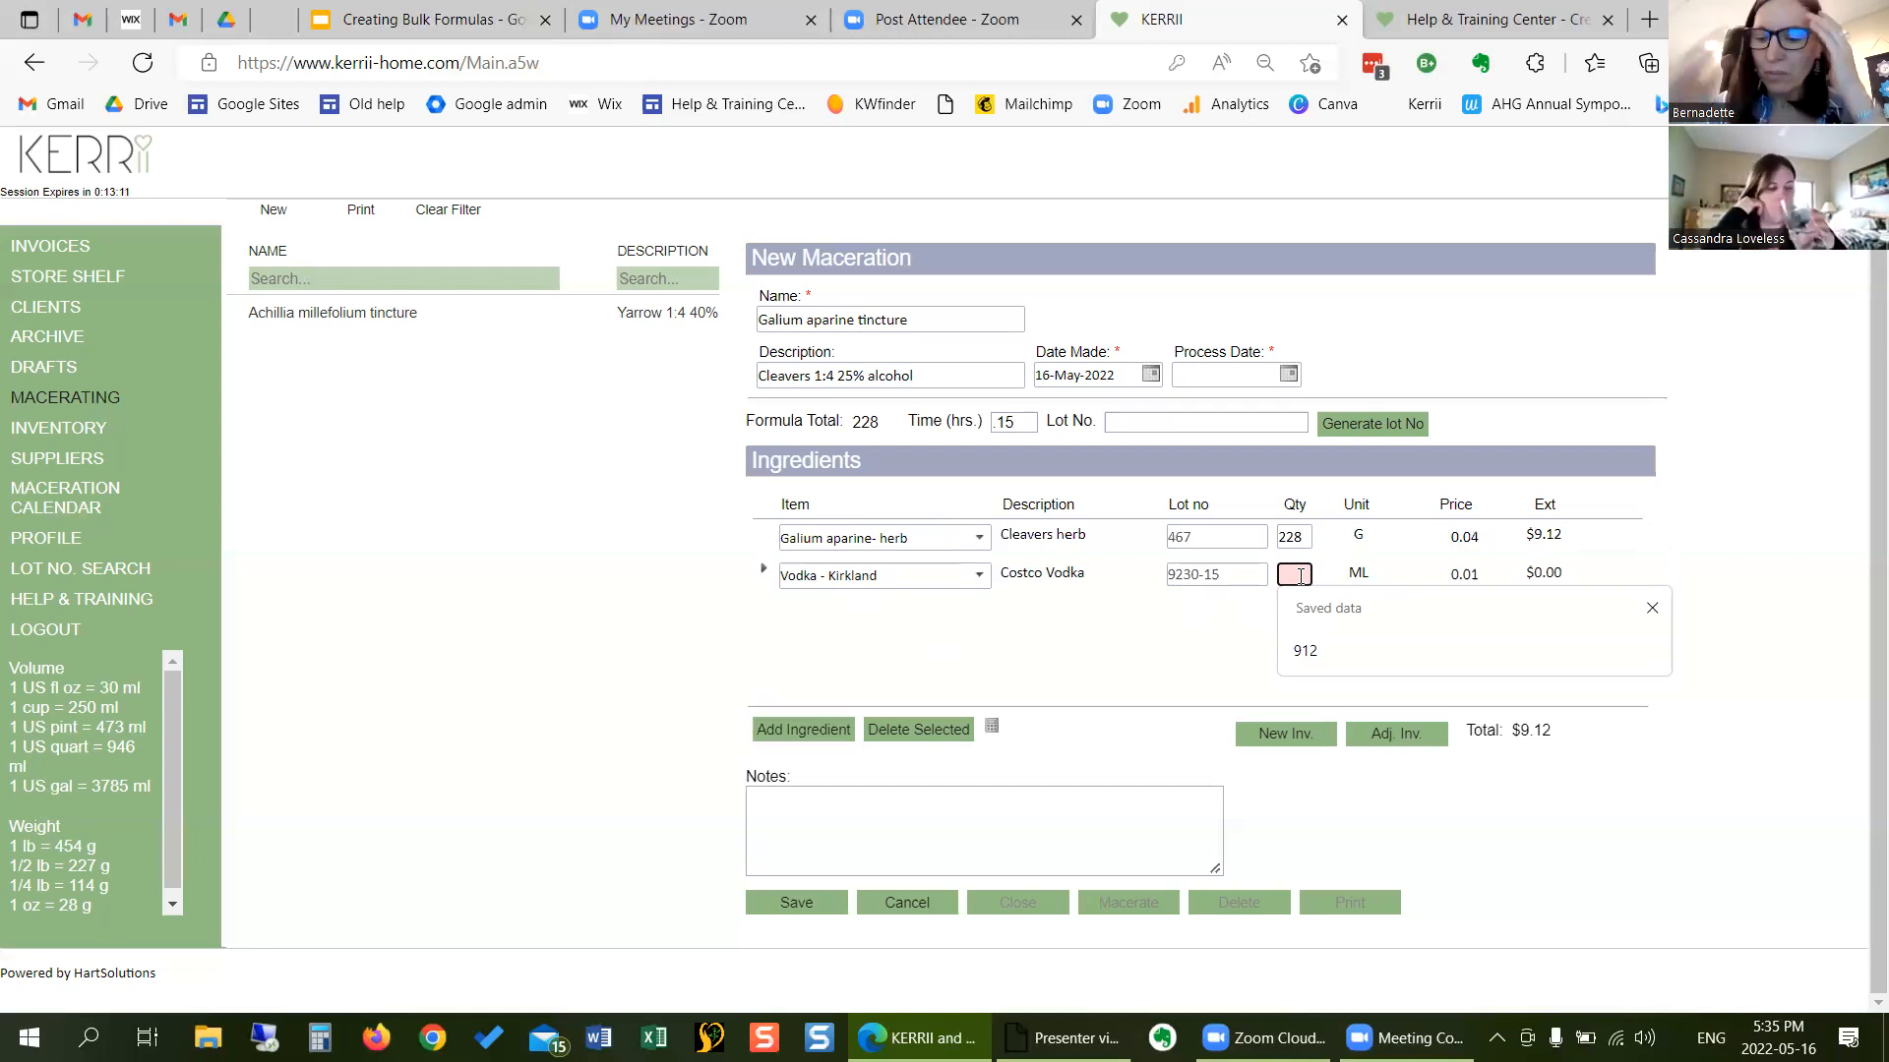
{"action": "type", "text": "532"}
{"action": "left_click", "coordinate": [809, 726]}
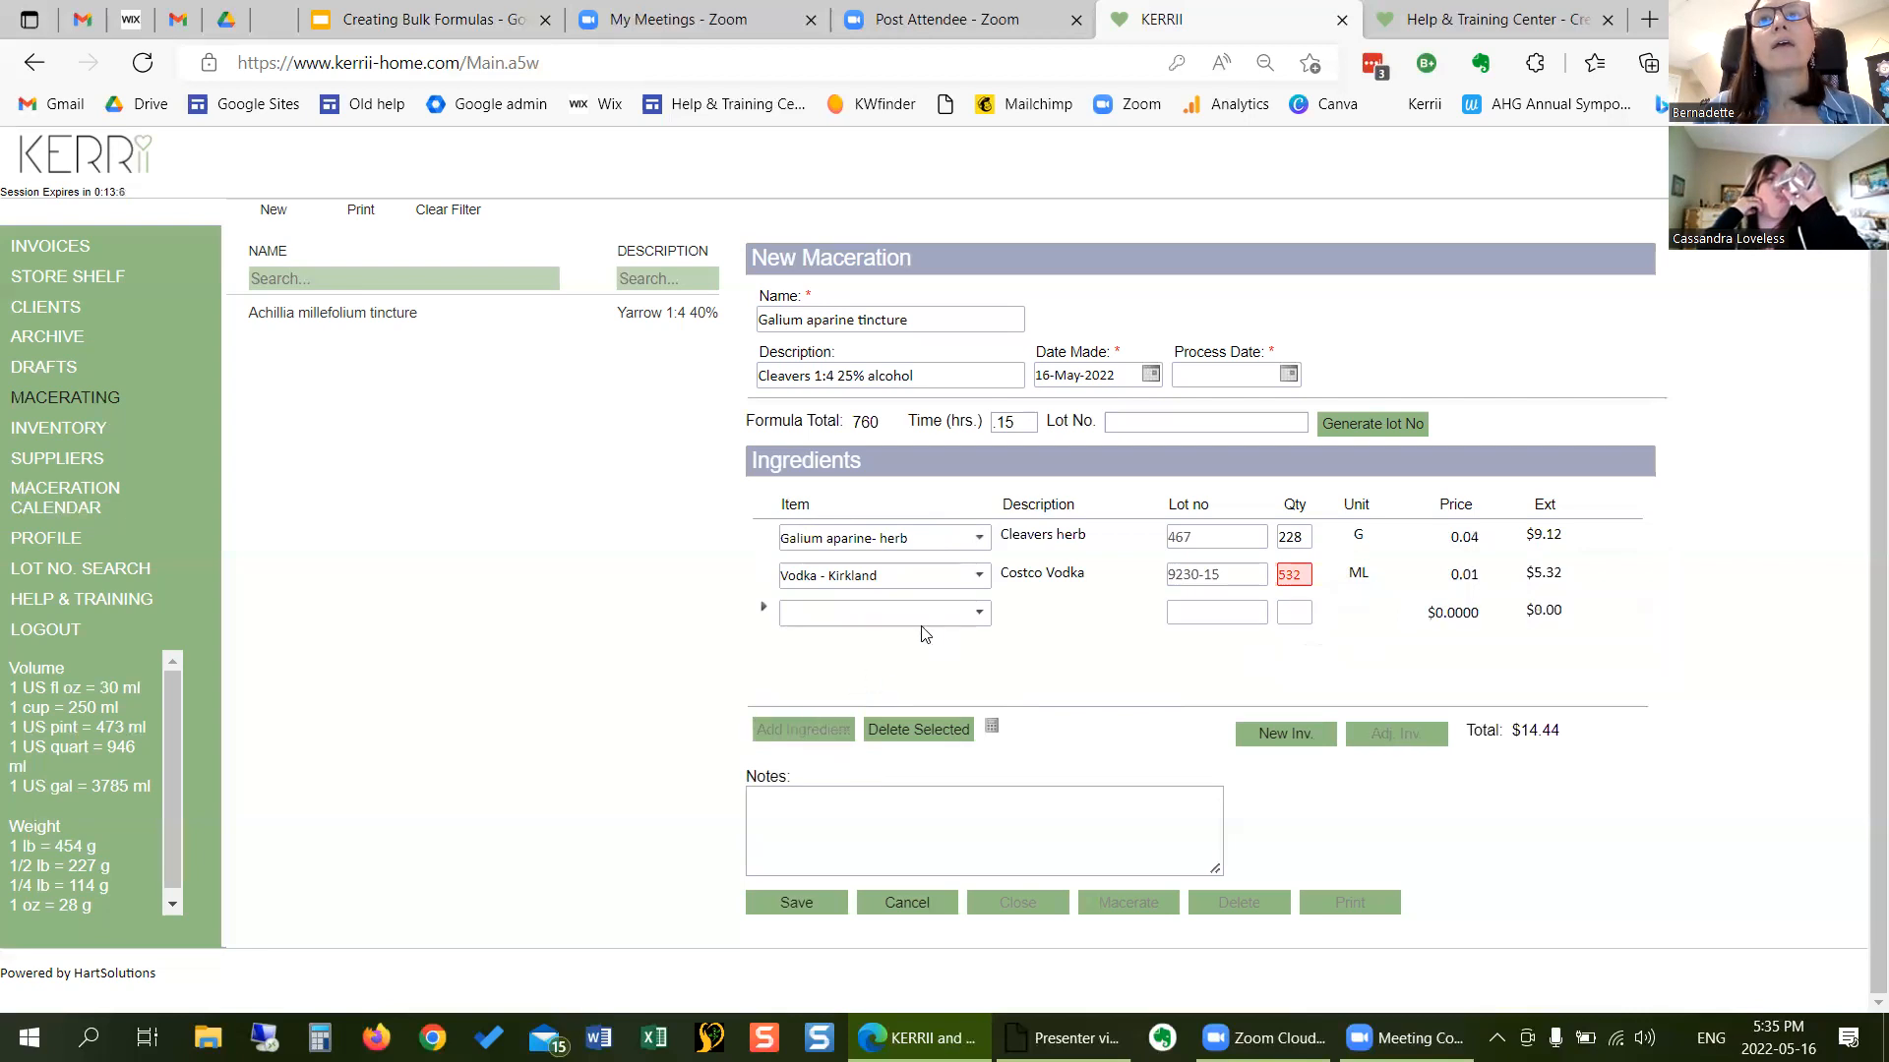
- Set the vodka ingredient's quantity to 200 ml
{"action": "left_click", "coordinate": [774, 583]}
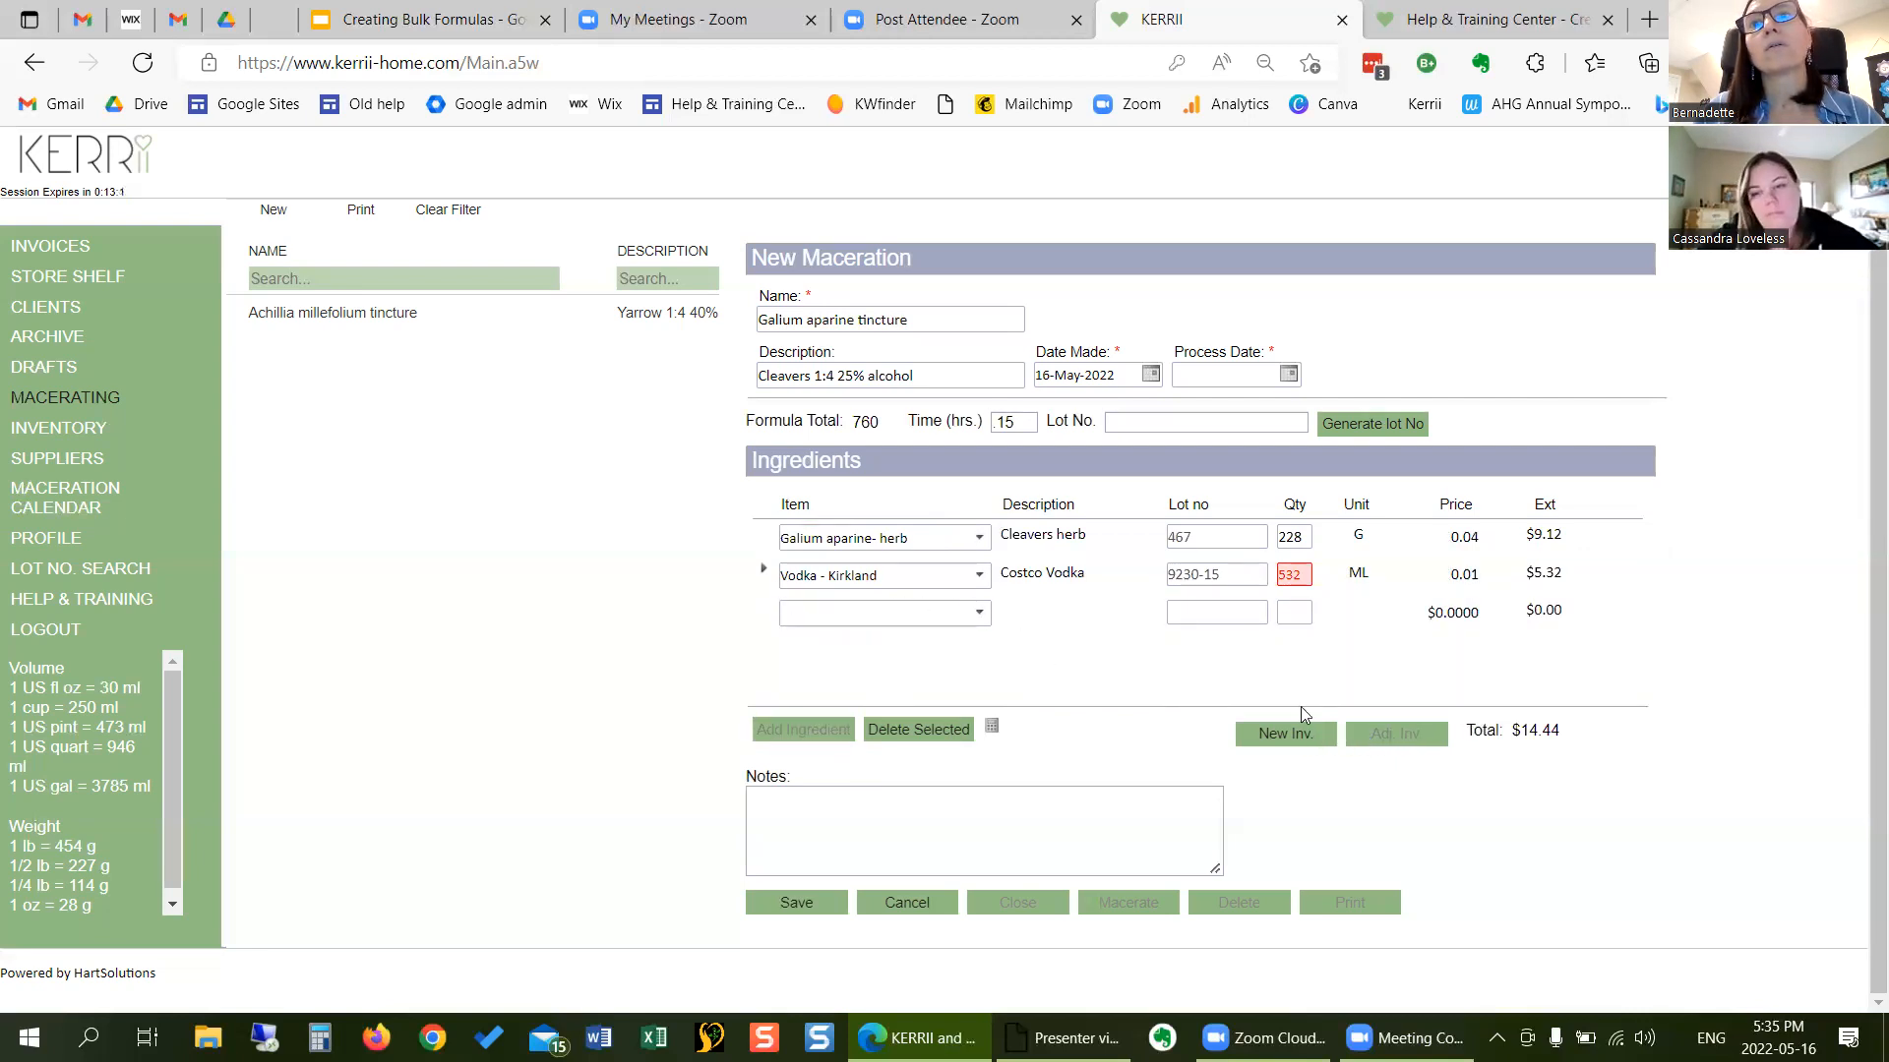
{"action": "left_click", "coordinate": [775, 544]}
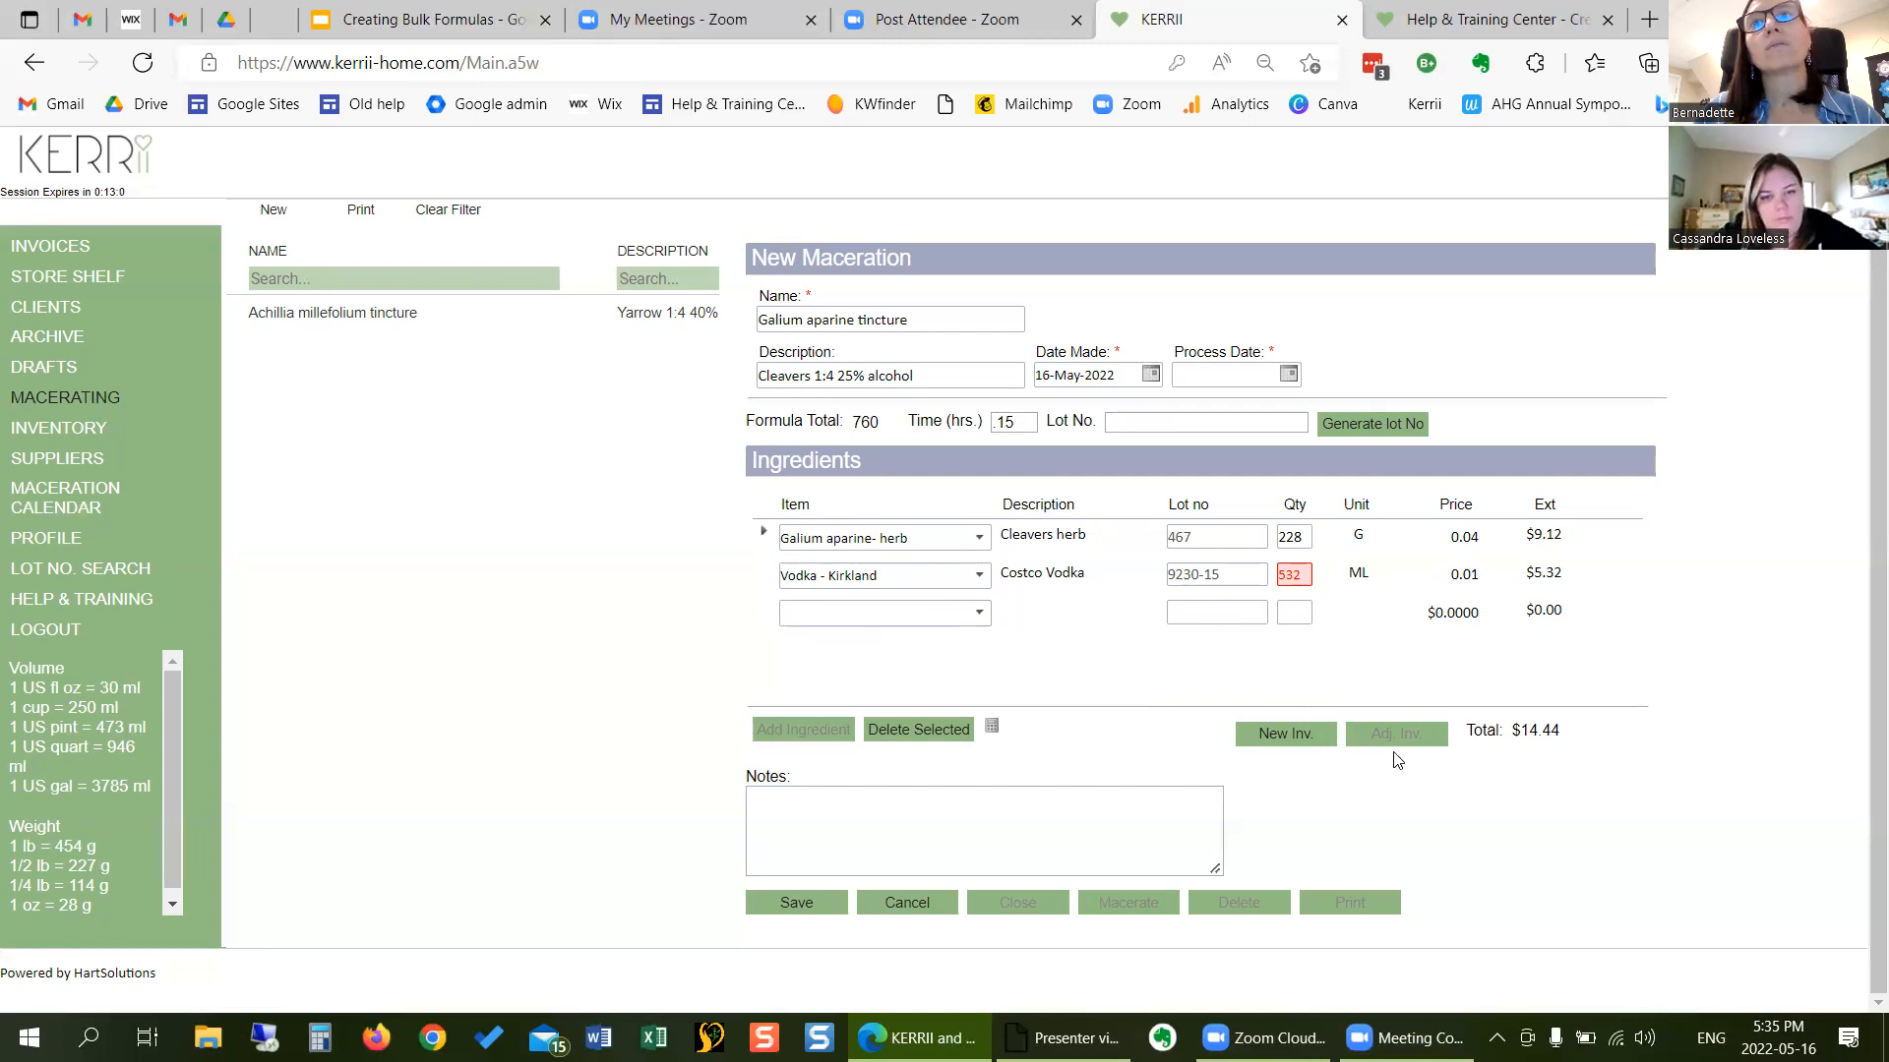
{"action": "left_click", "coordinate": [1291, 576]}
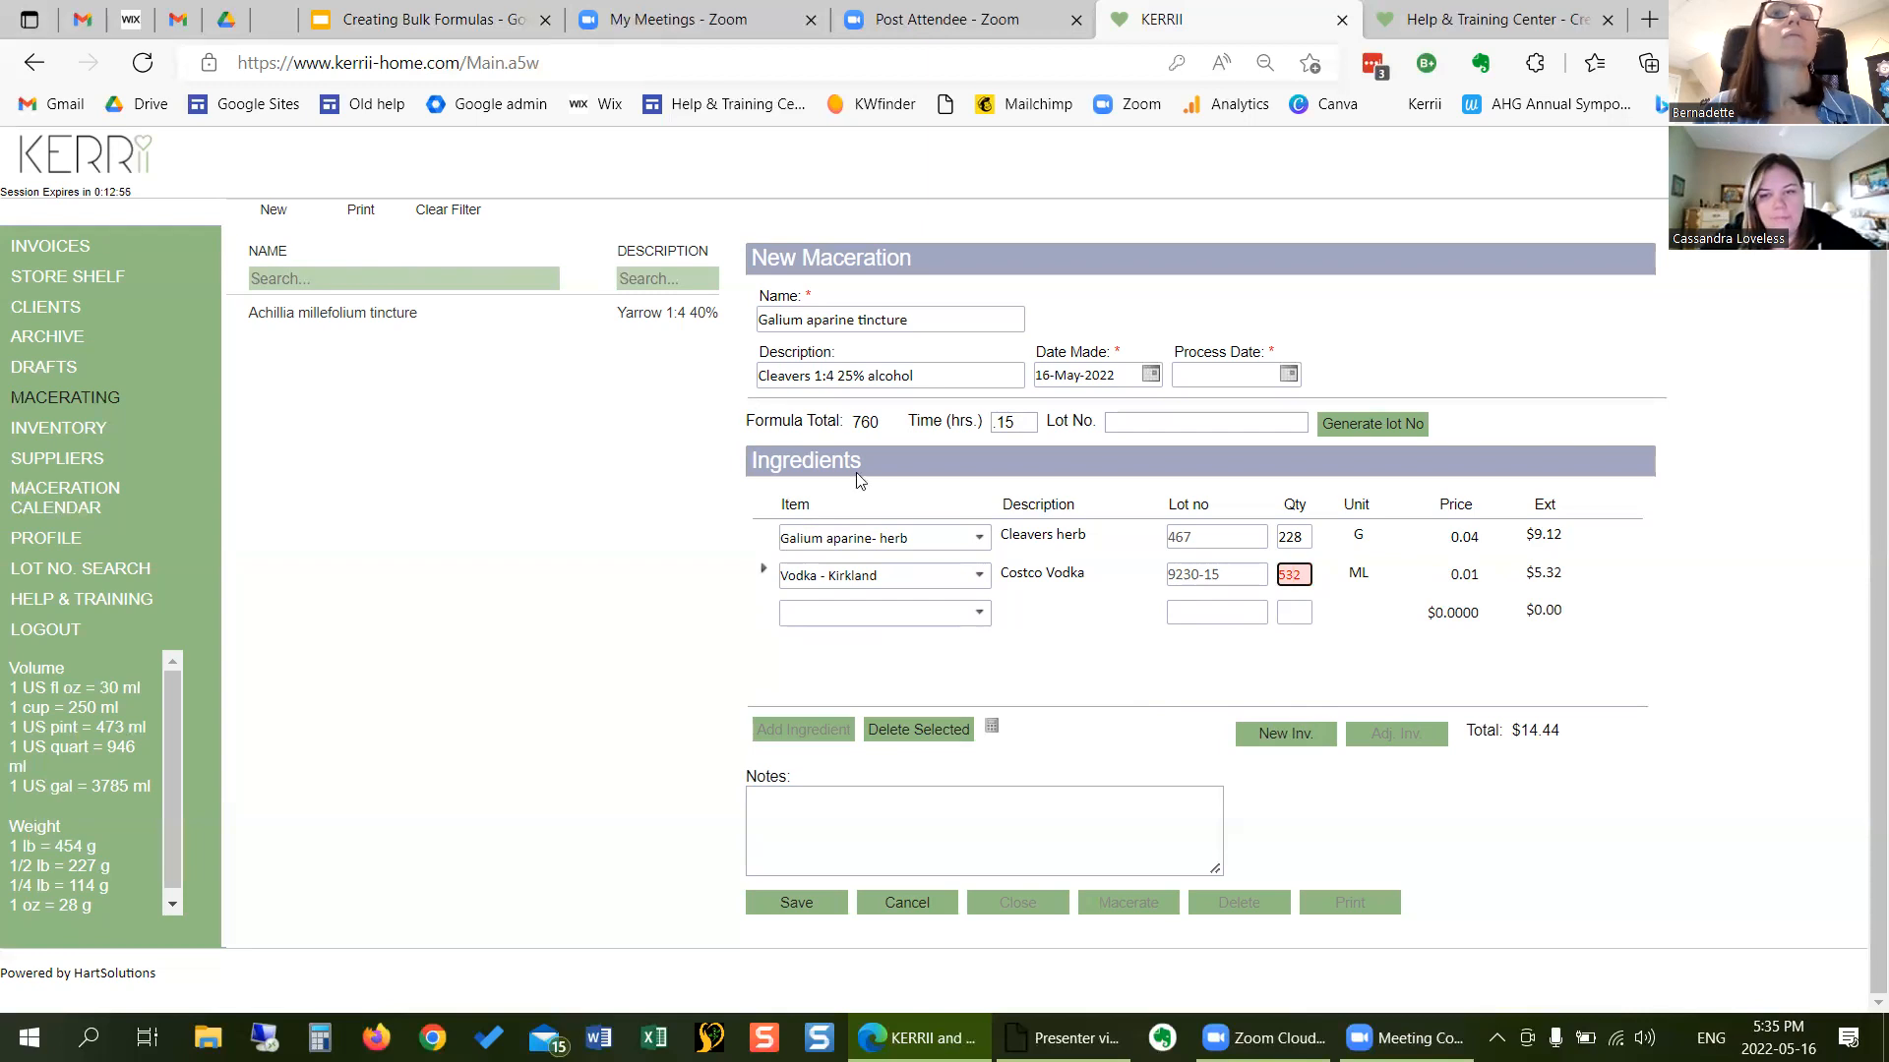
{"action": "double_click", "coordinate": [1287, 573]}
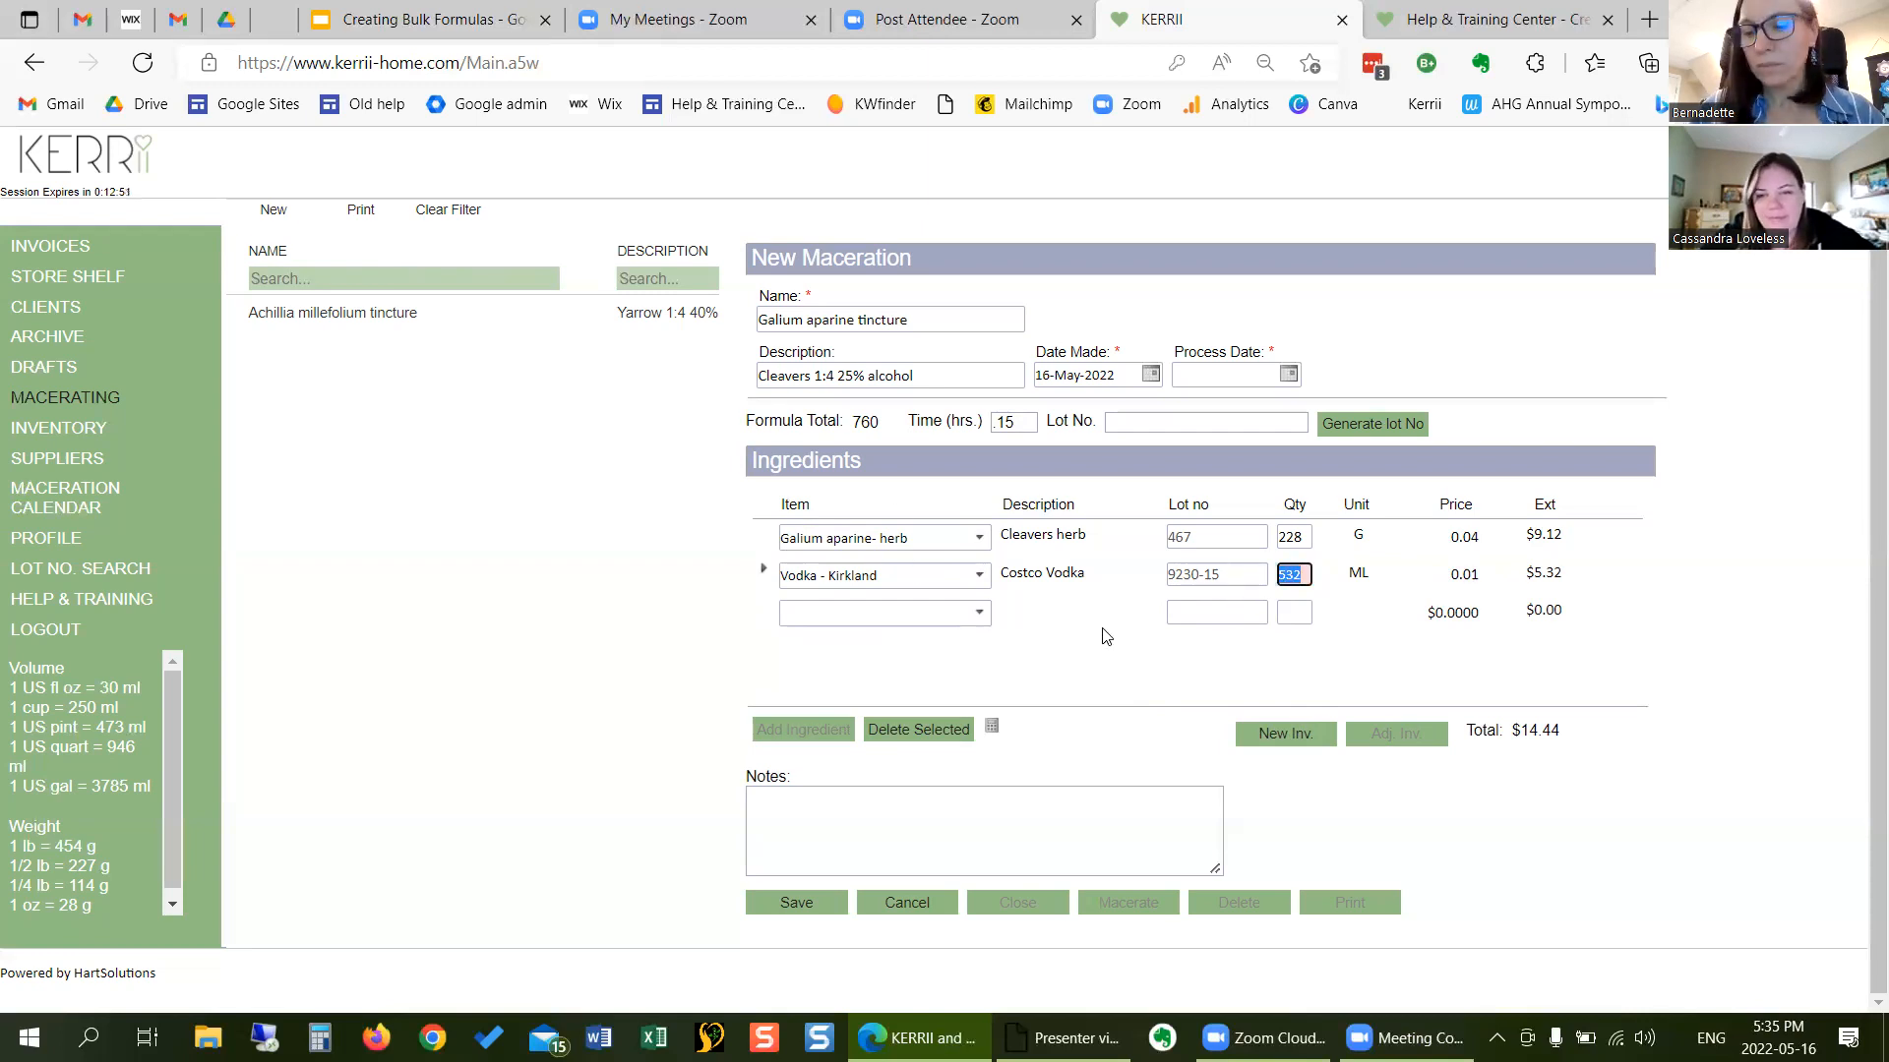
{"action": "type", "text": "200"}
{"action": "key", "text": "Tab"}
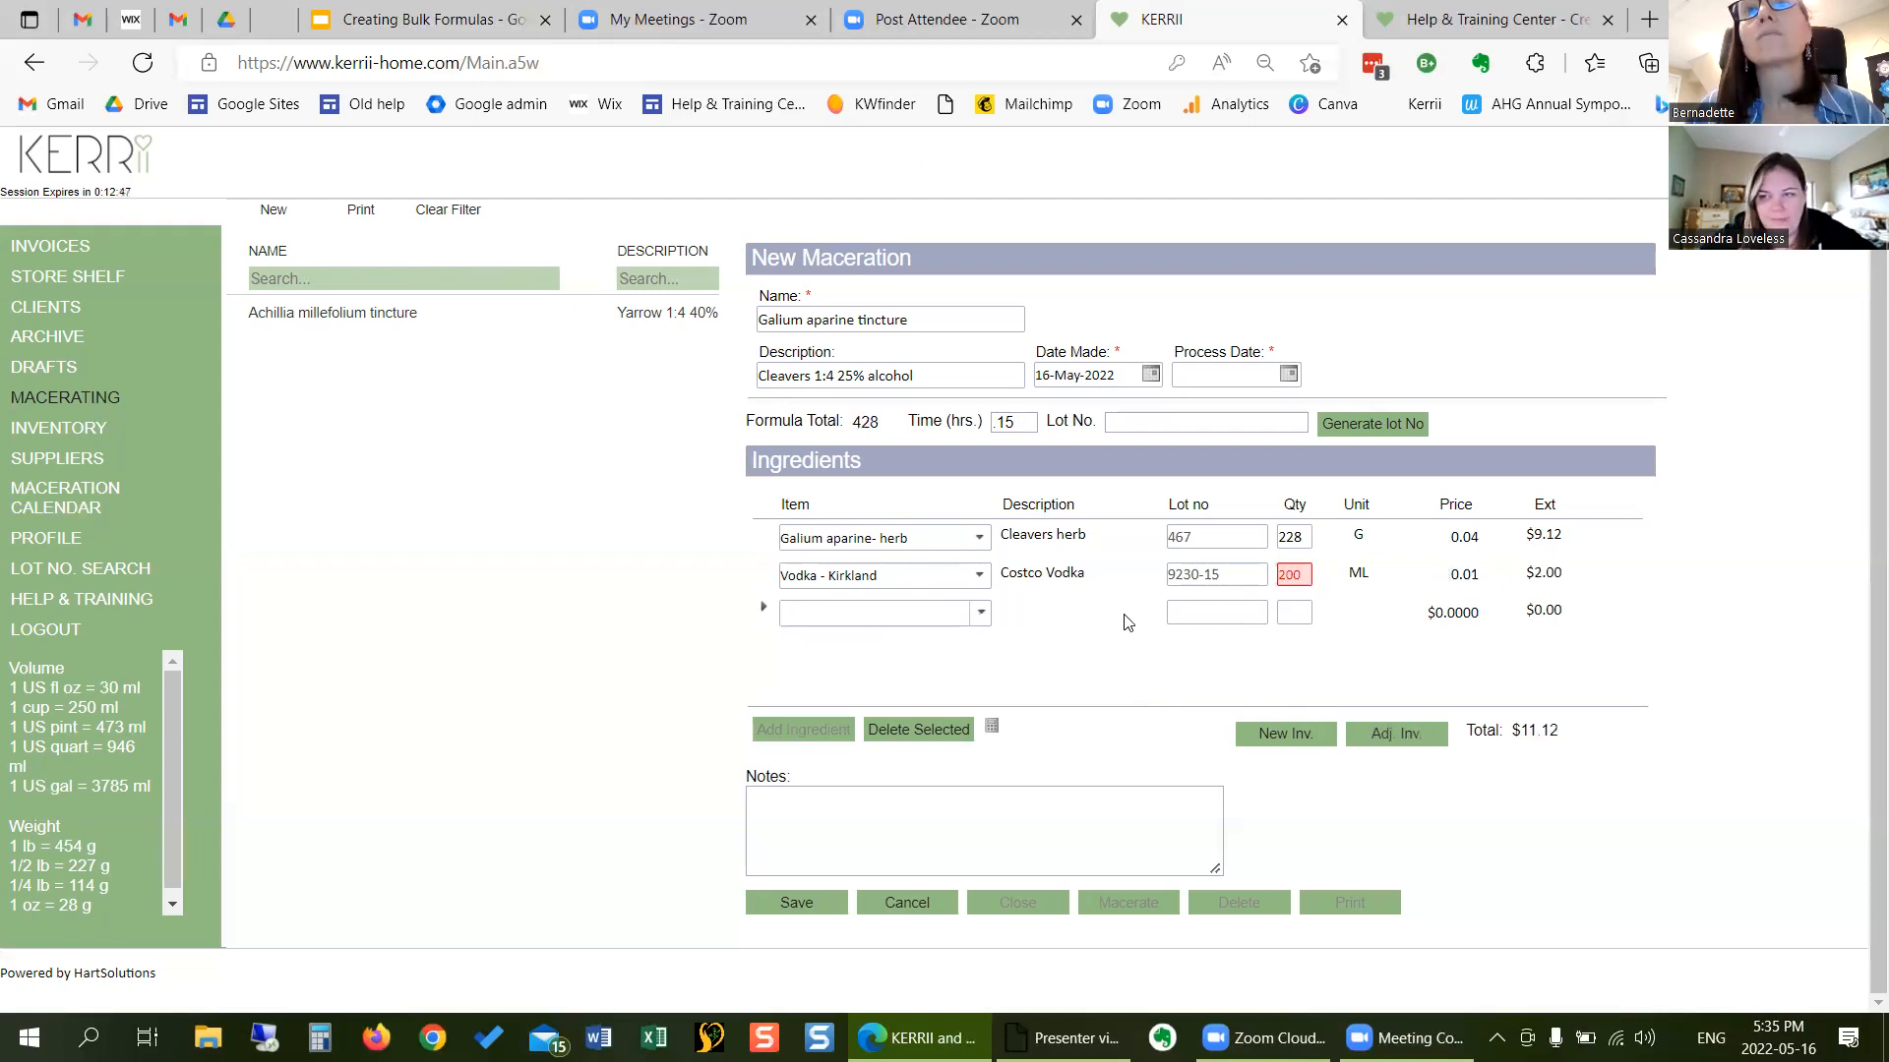
- Adjust the vodka's inventory stock to 1000 ml and save the change
{"action": "left_click", "coordinate": [1286, 575]}
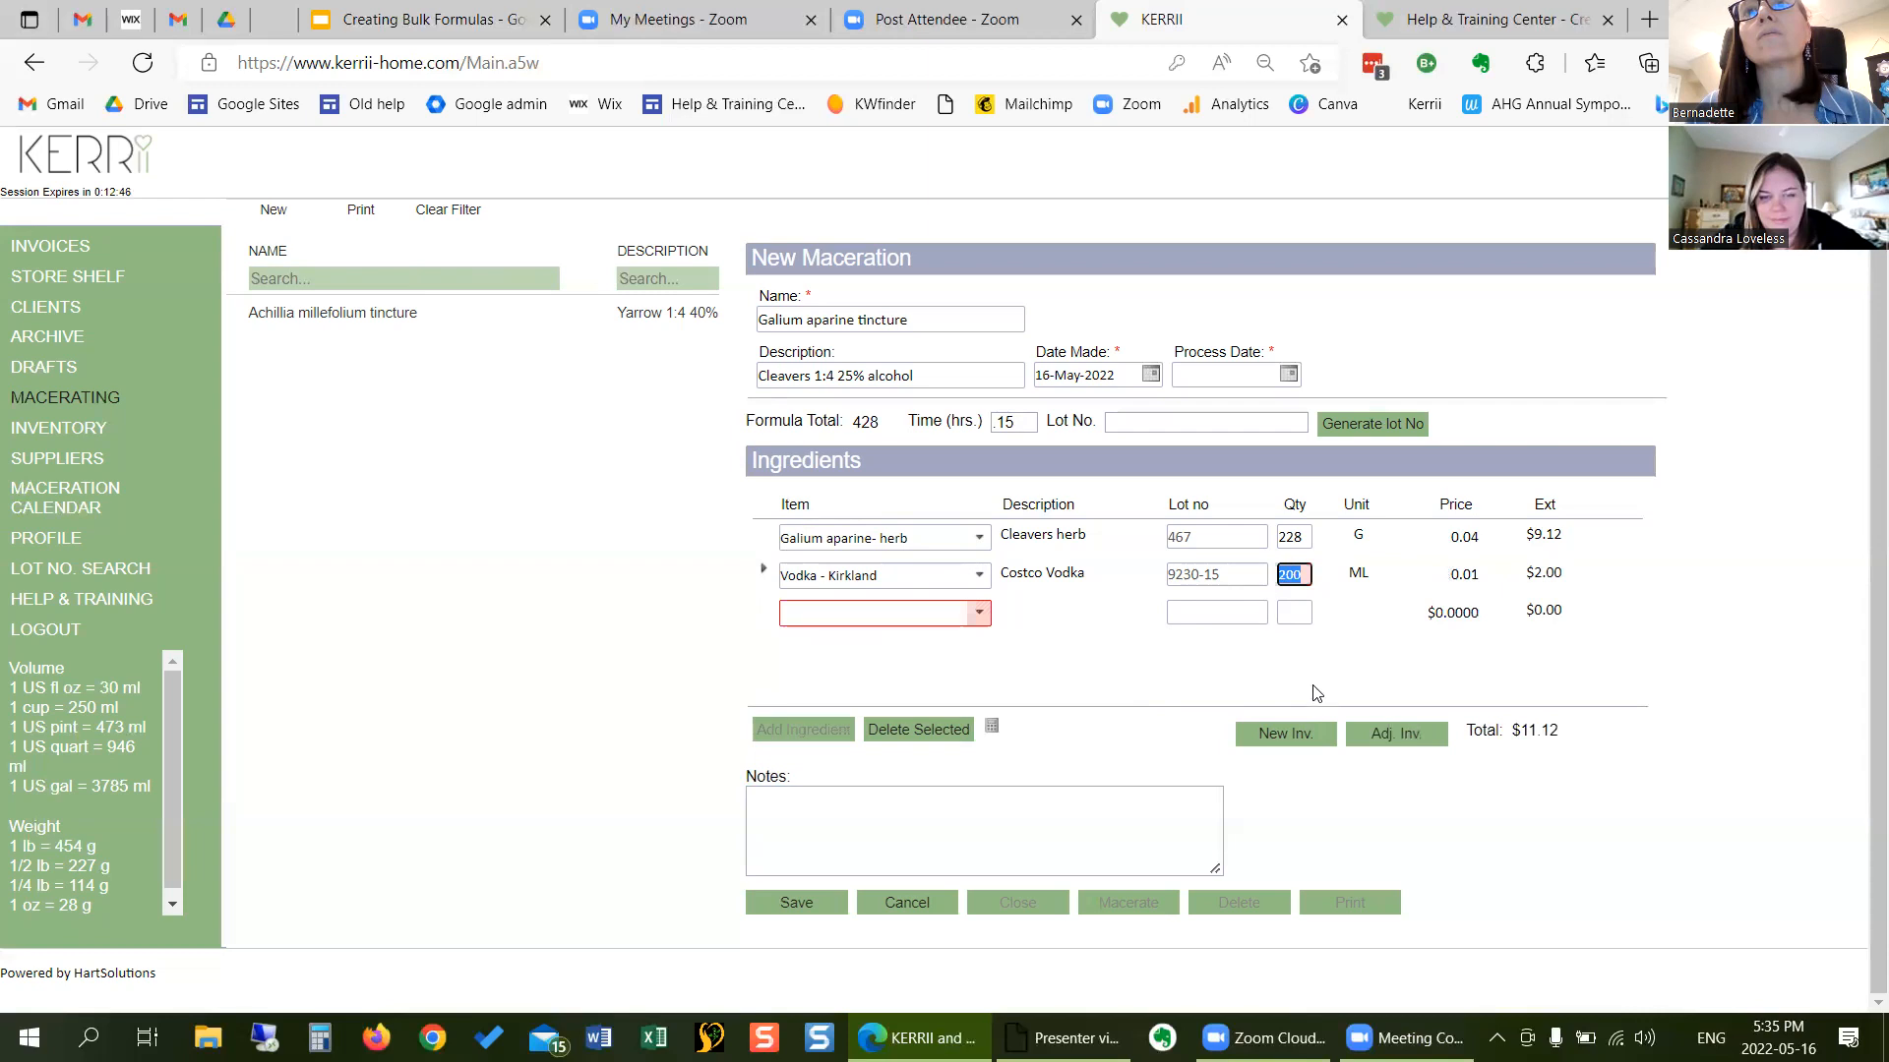
{"action": "left_click", "coordinate": [1399, 736]}
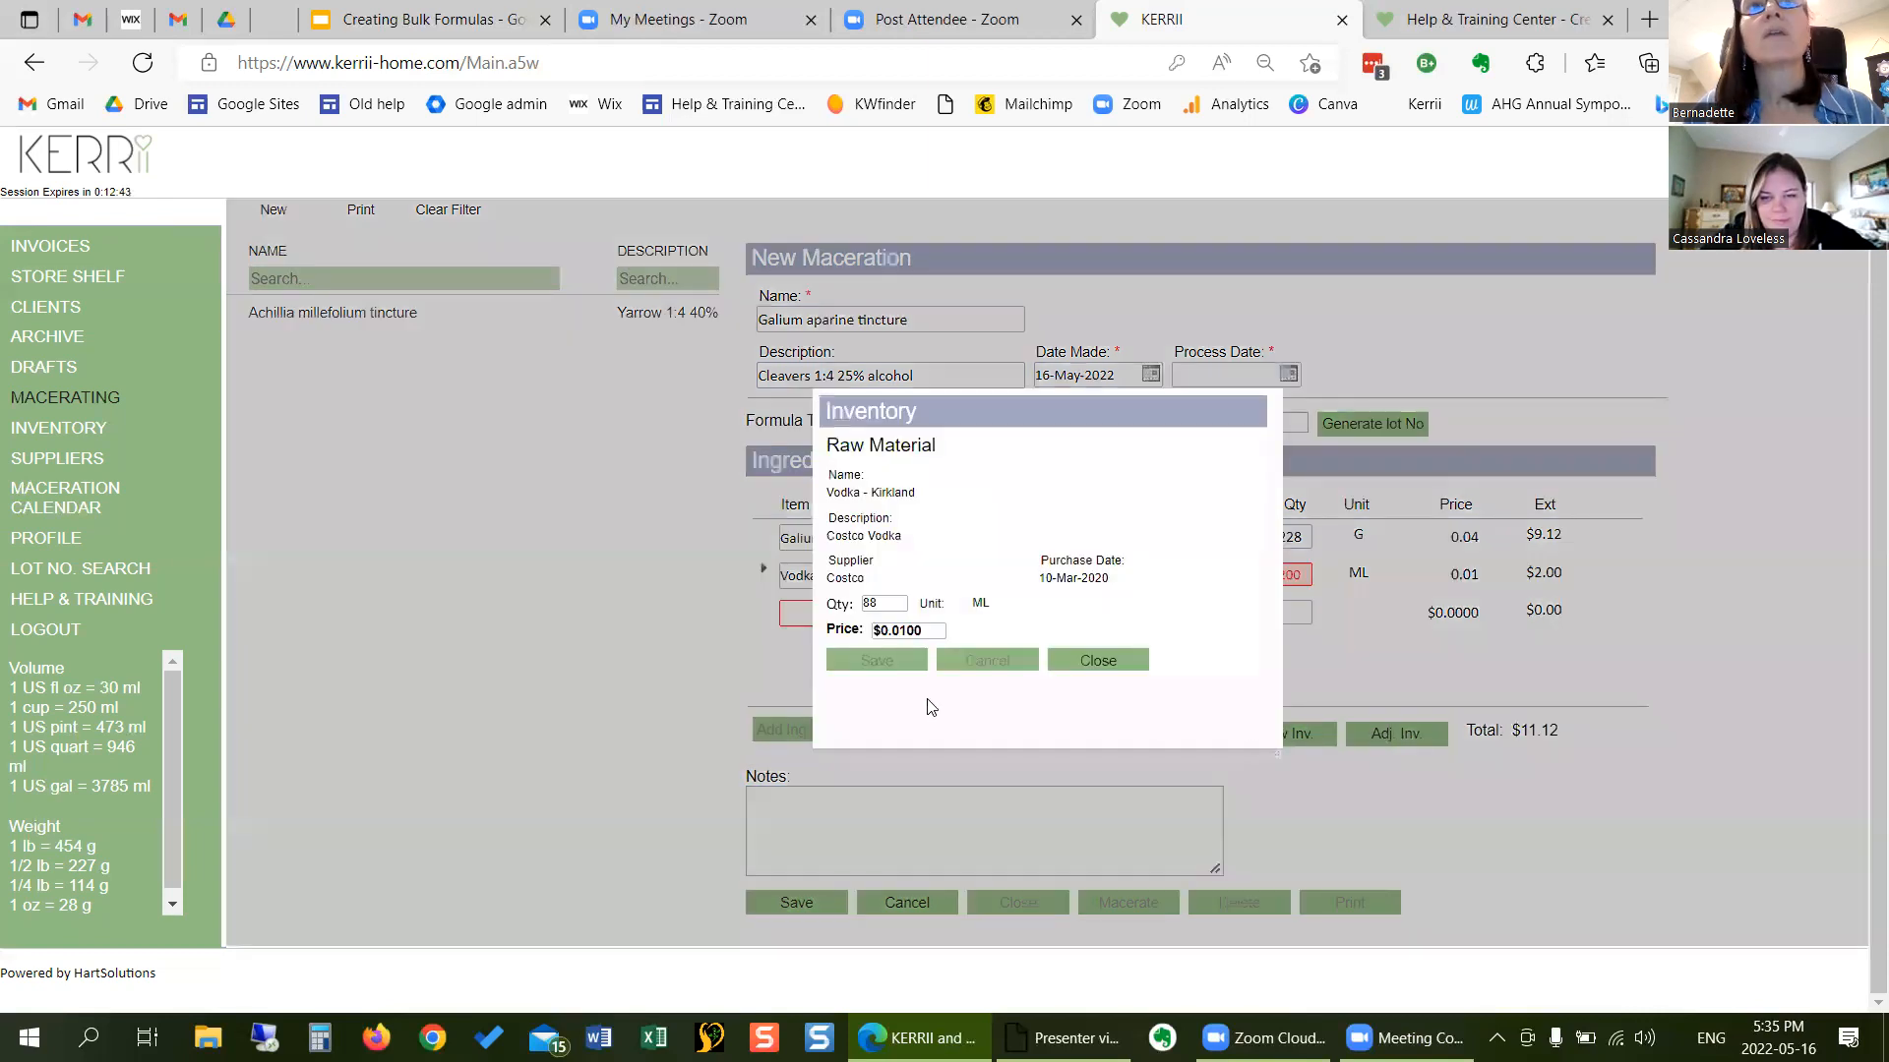
{"action": "double_click", "coordinate": [870, 603]}
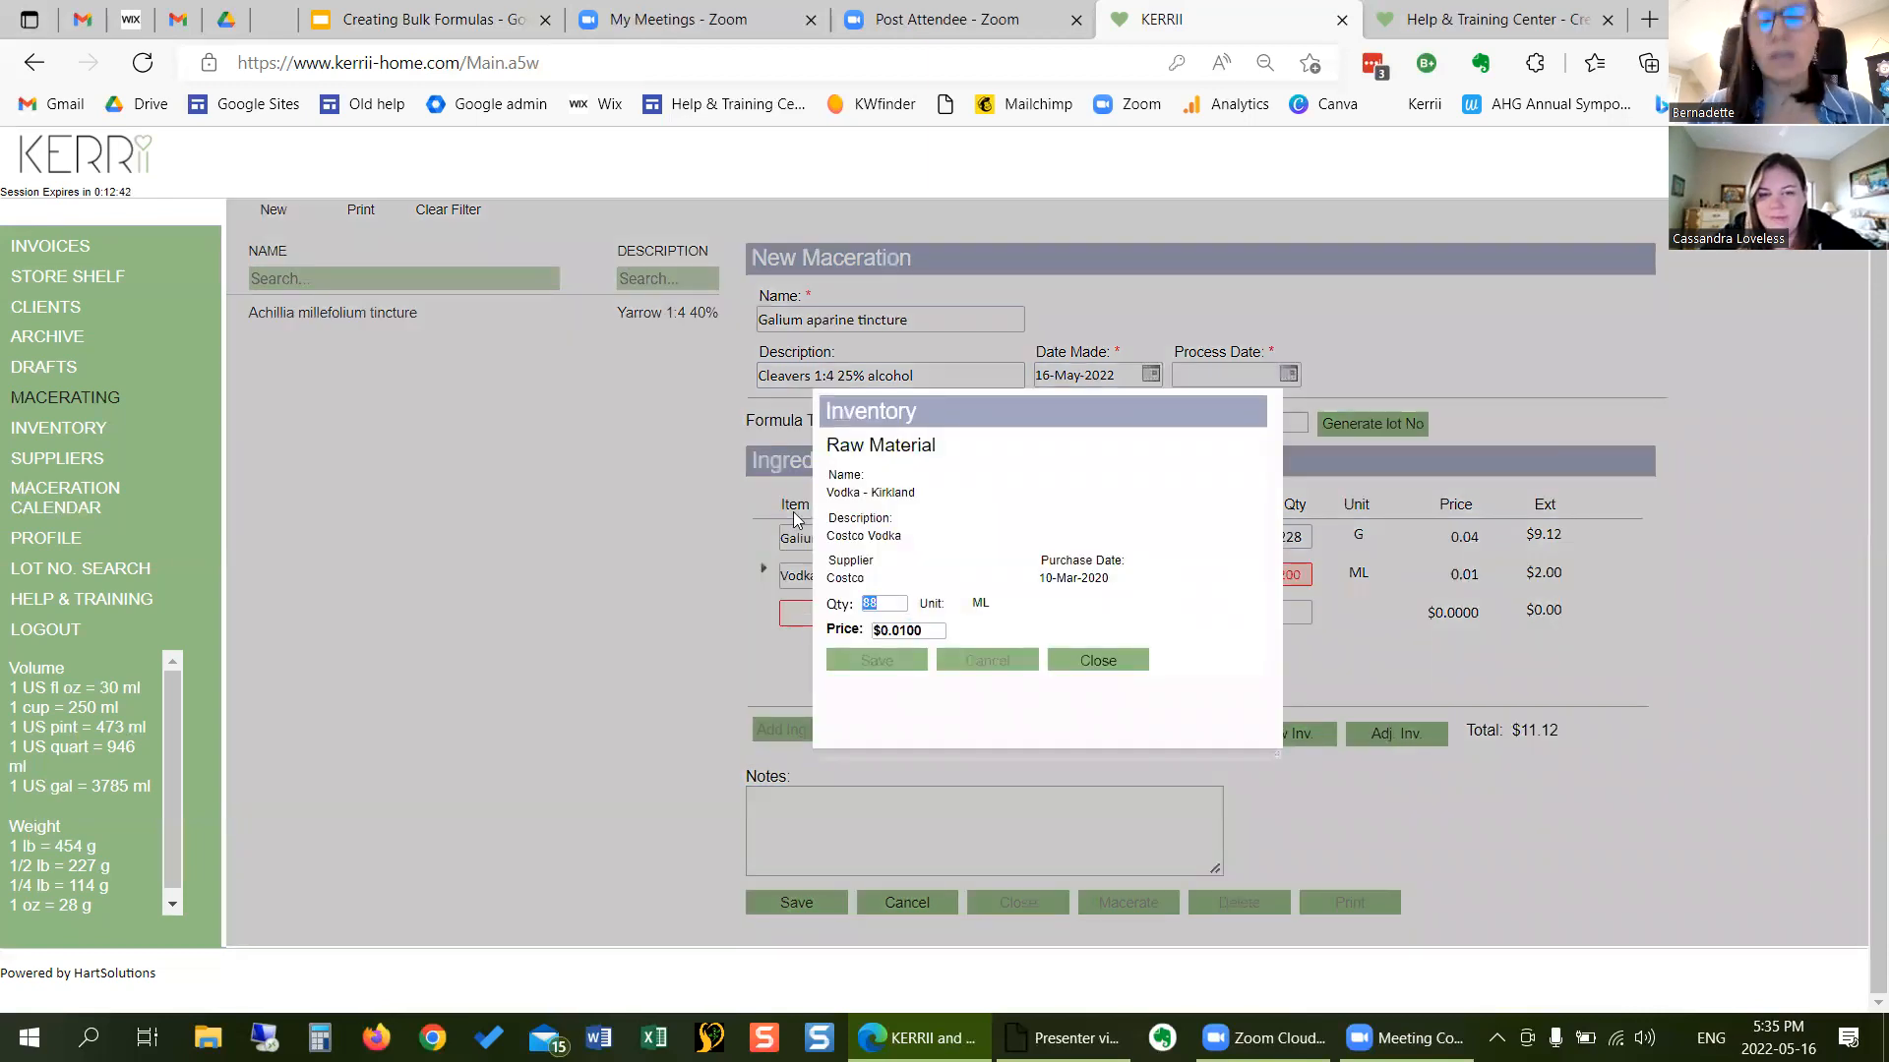
{"action": "type", "text": "100"}
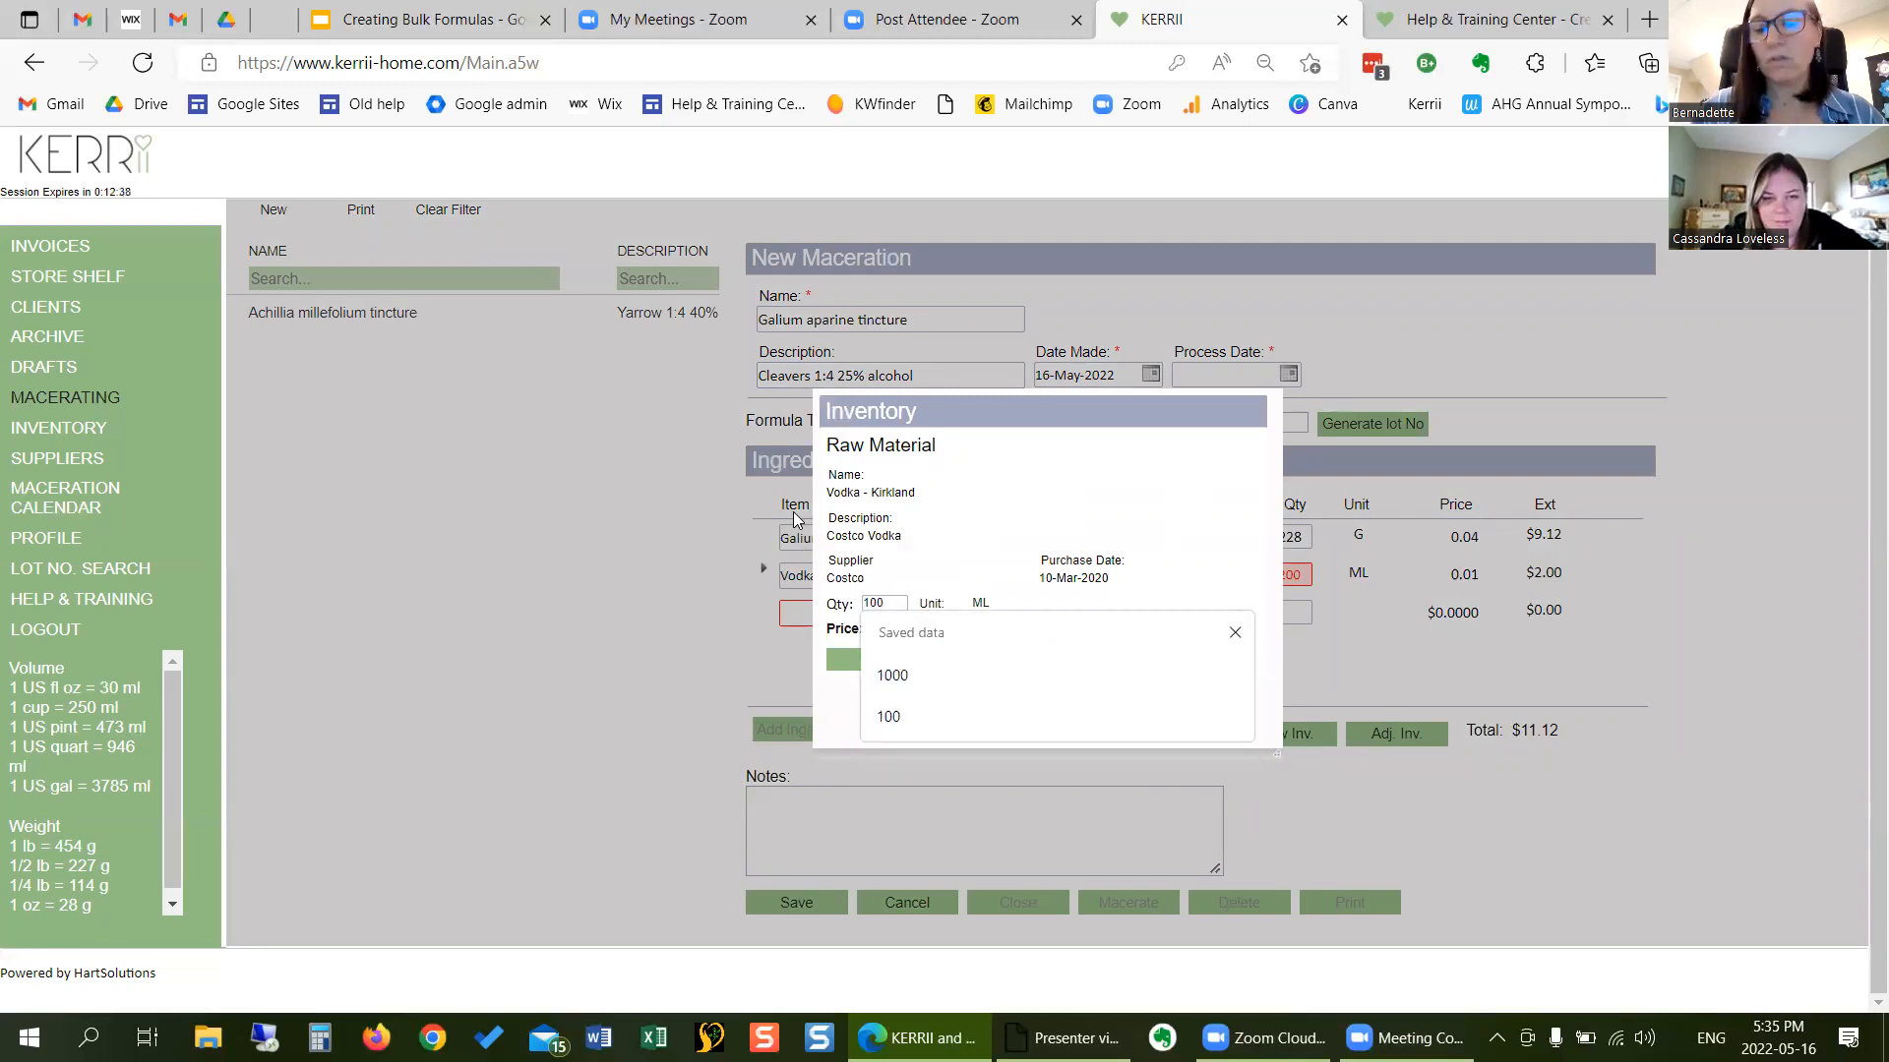
{"action": "type", "text": "0"}
{"action": "left_click", "coordinate": [878, 661]}
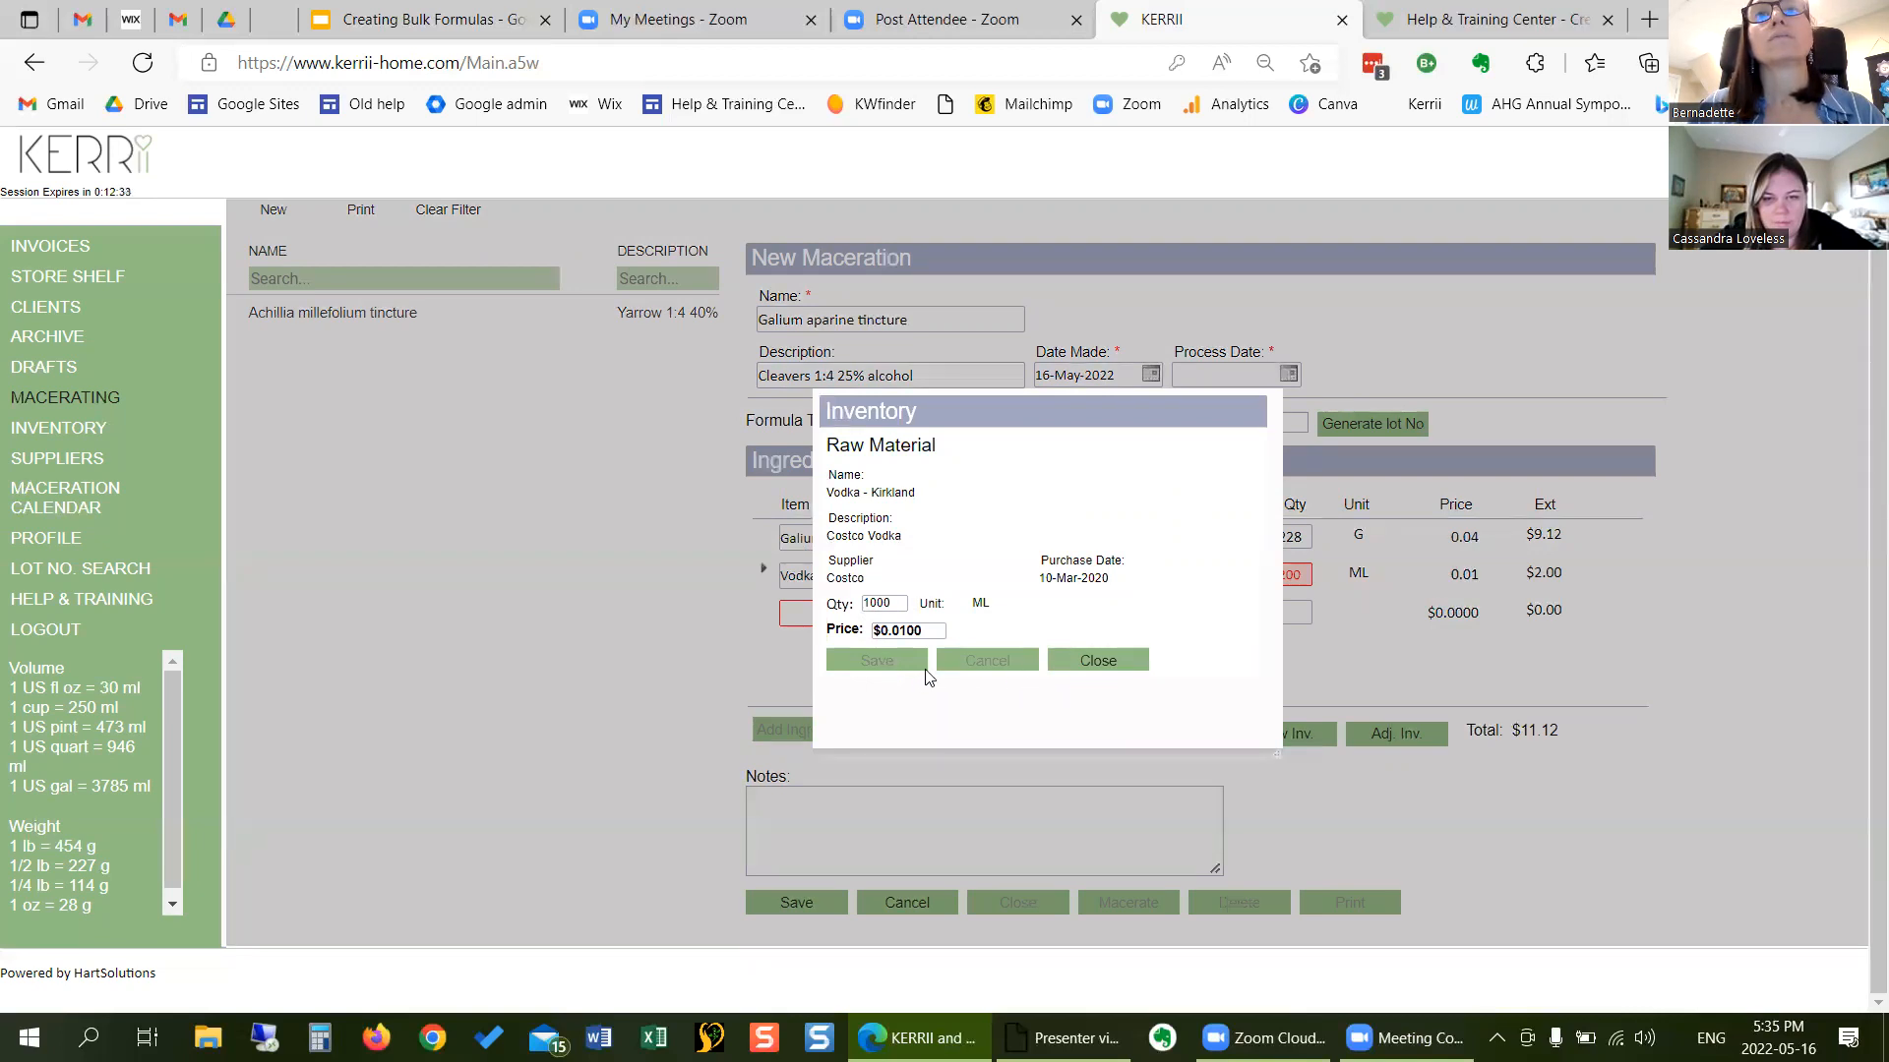
{"action": "left_click", "coordinate": [1098, 661]}
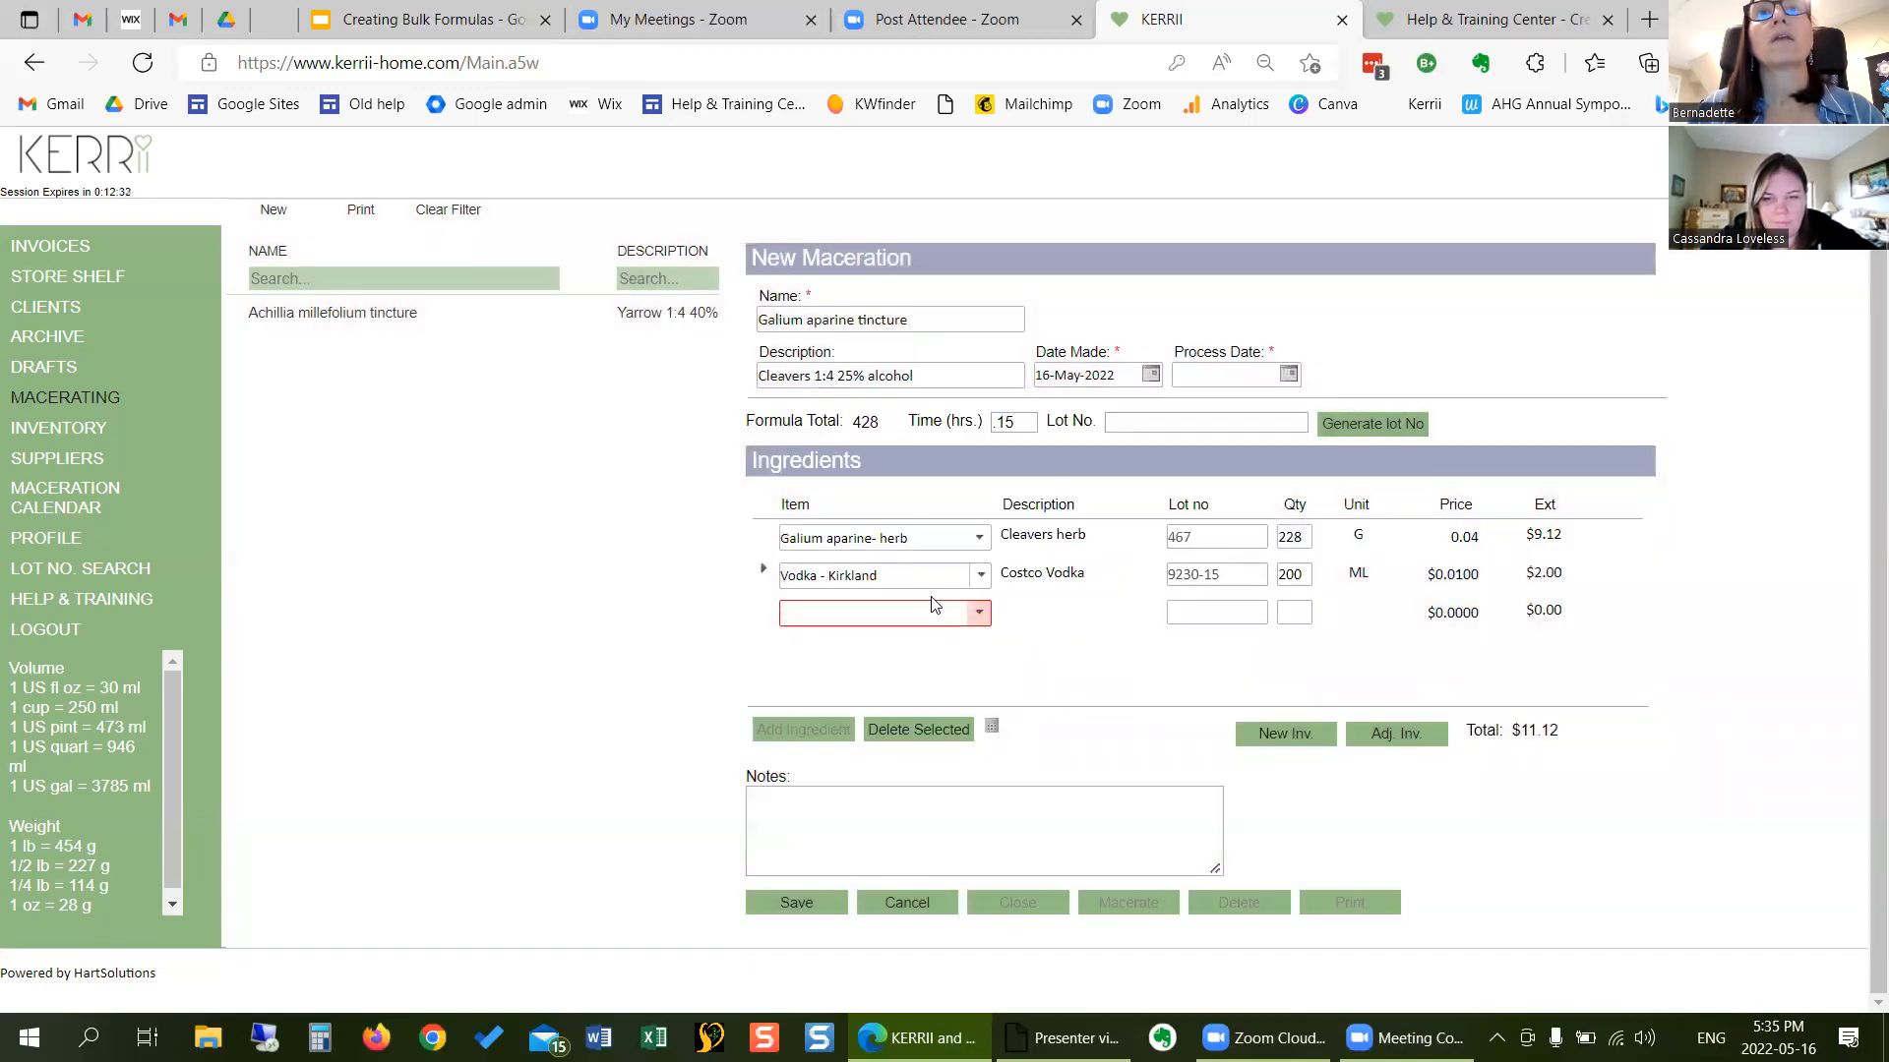
- Set the vodka's quantity in the maceration to 532 ml
{"action": "left_click_drag", "start_coordinate": [1278, 575], "coordinate": [1366, 584]}
{"action": "type", "text": "532"}
{"action": "key", "text": "Tab"}
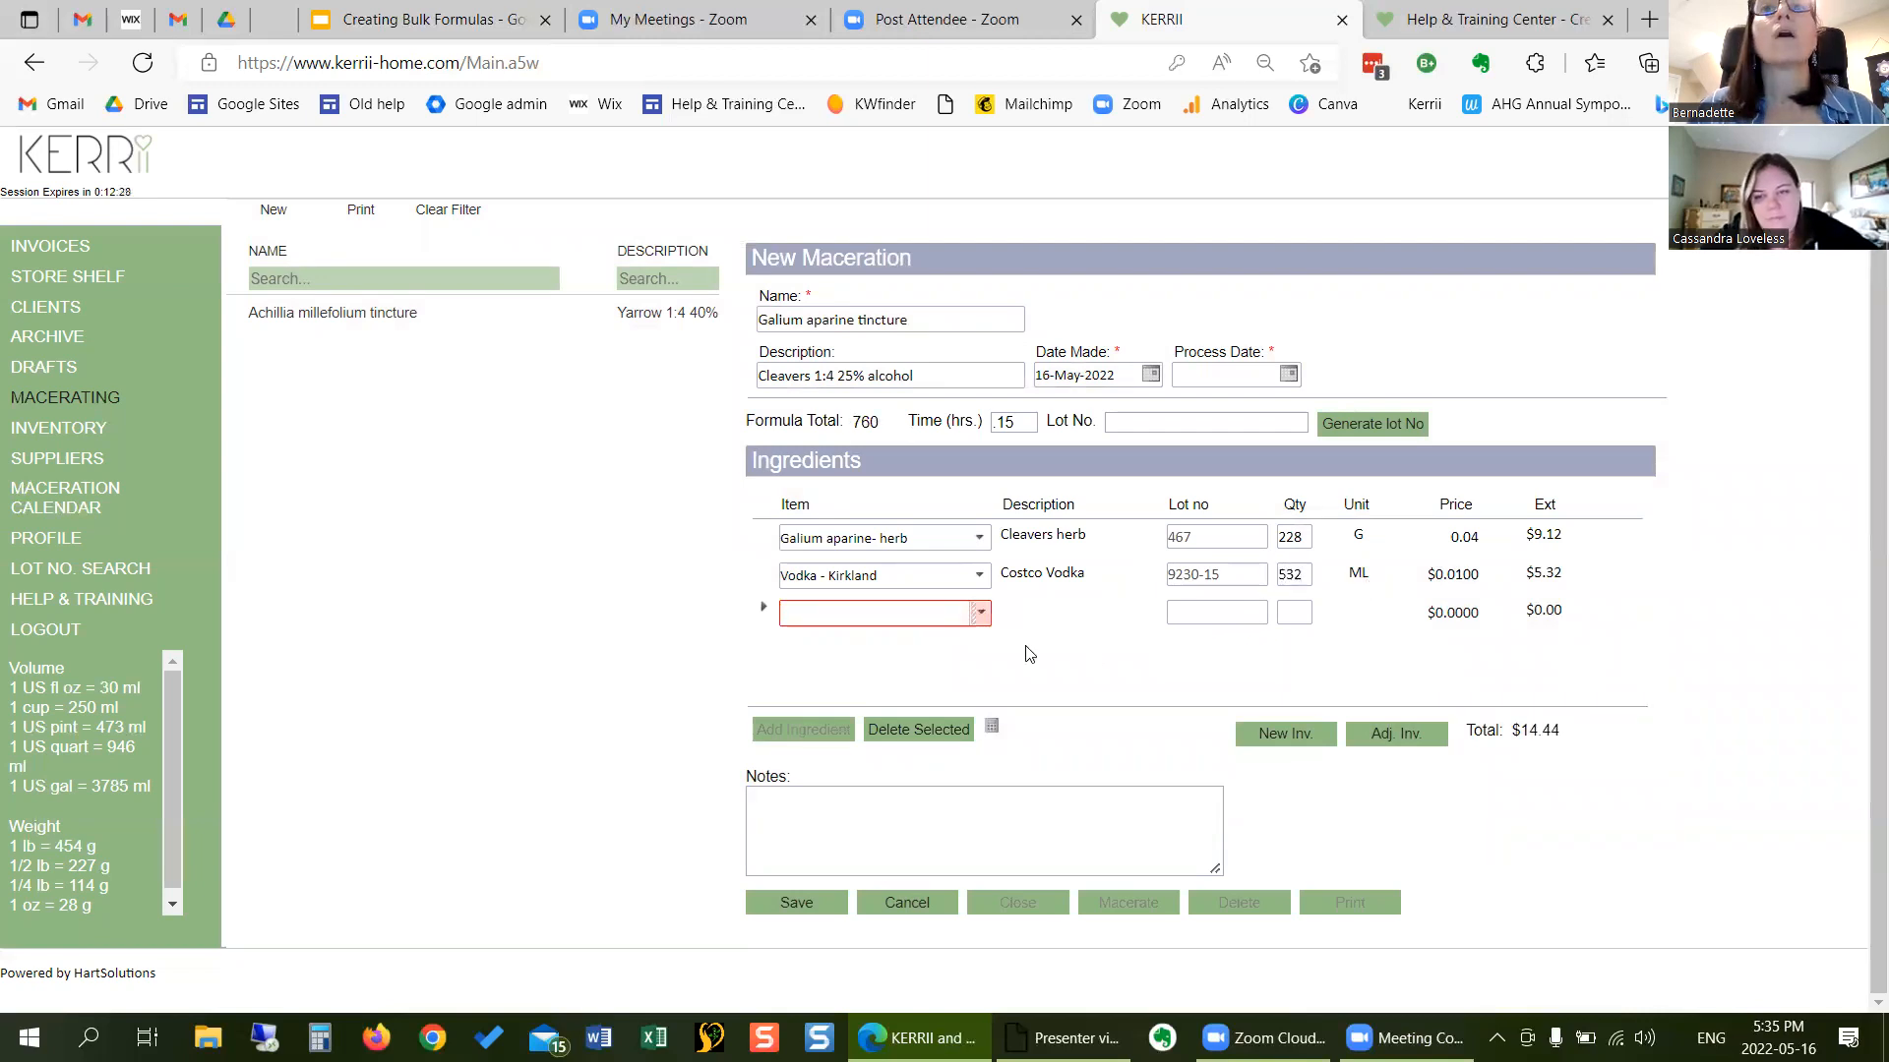
- Check the ingredient items for distilled water and start a new raw material inventory record named "Distilled water"
{"action": "left_click", "coordinate": [980, 613]}
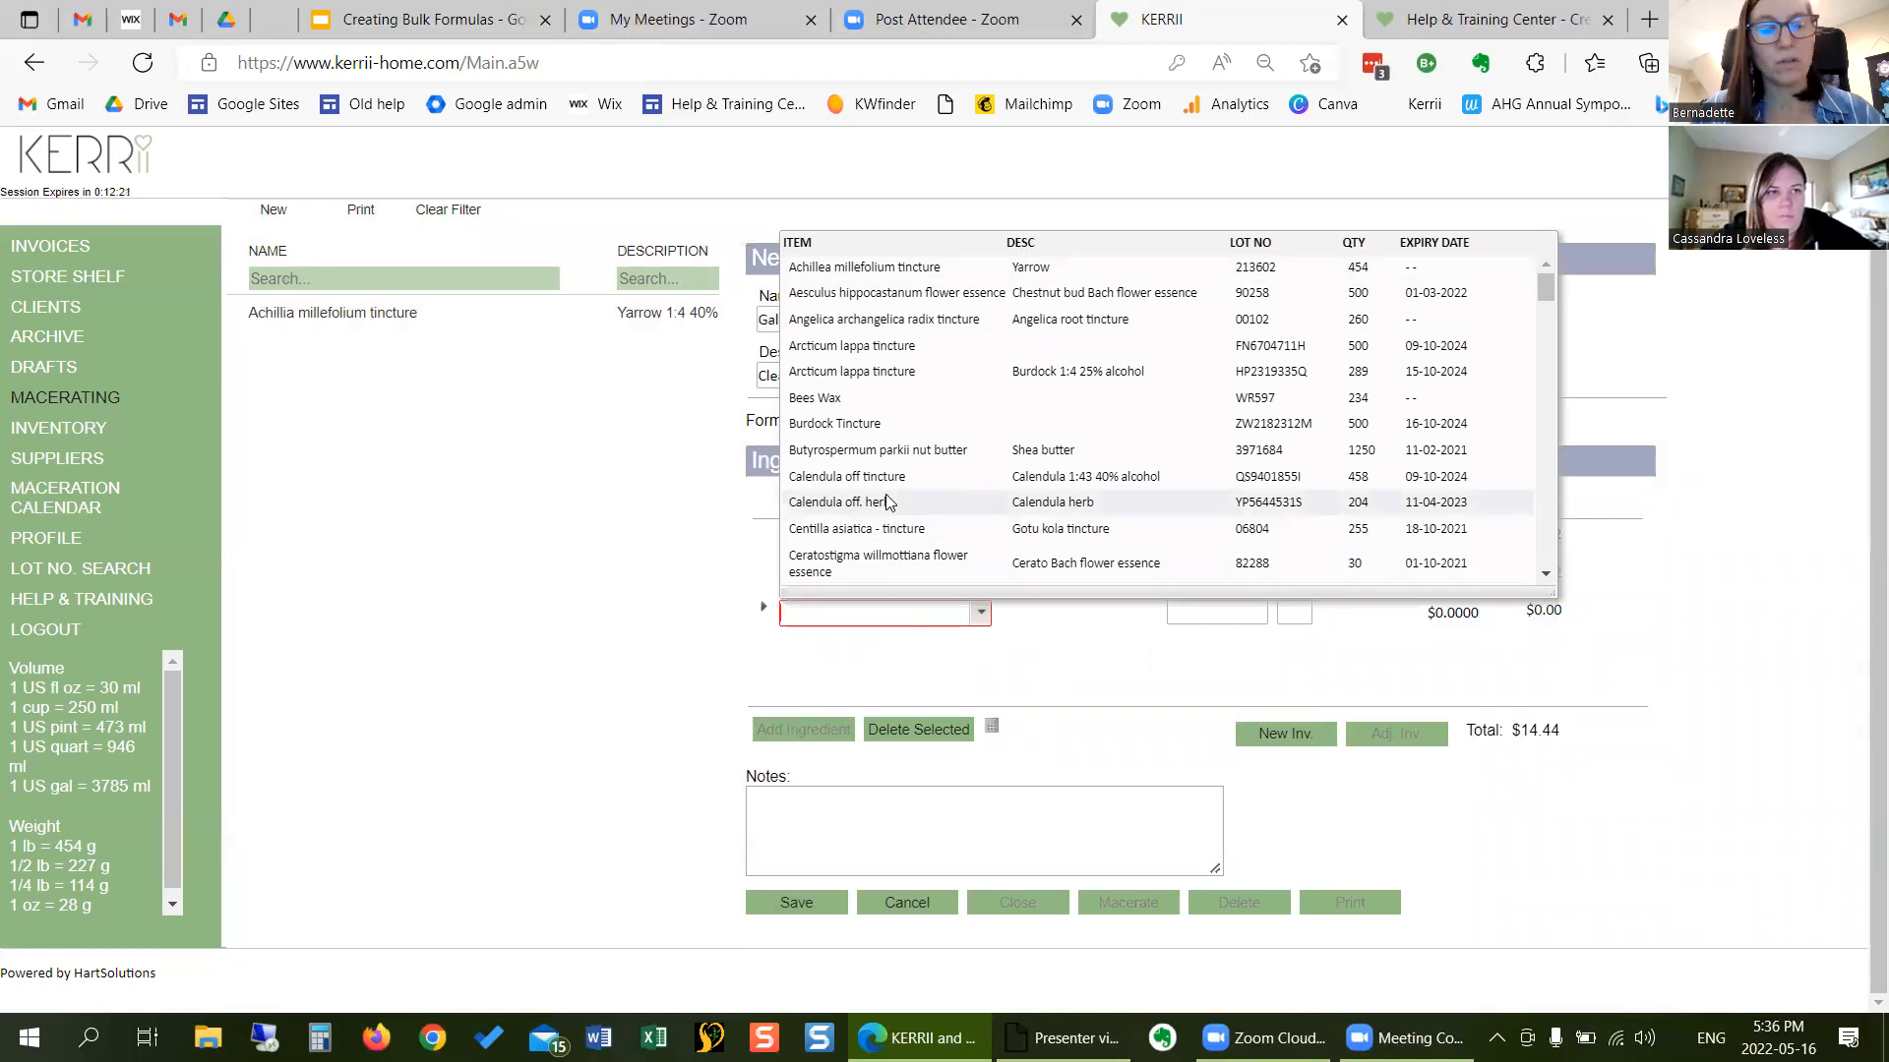
{"action": "type", "text": "d"}
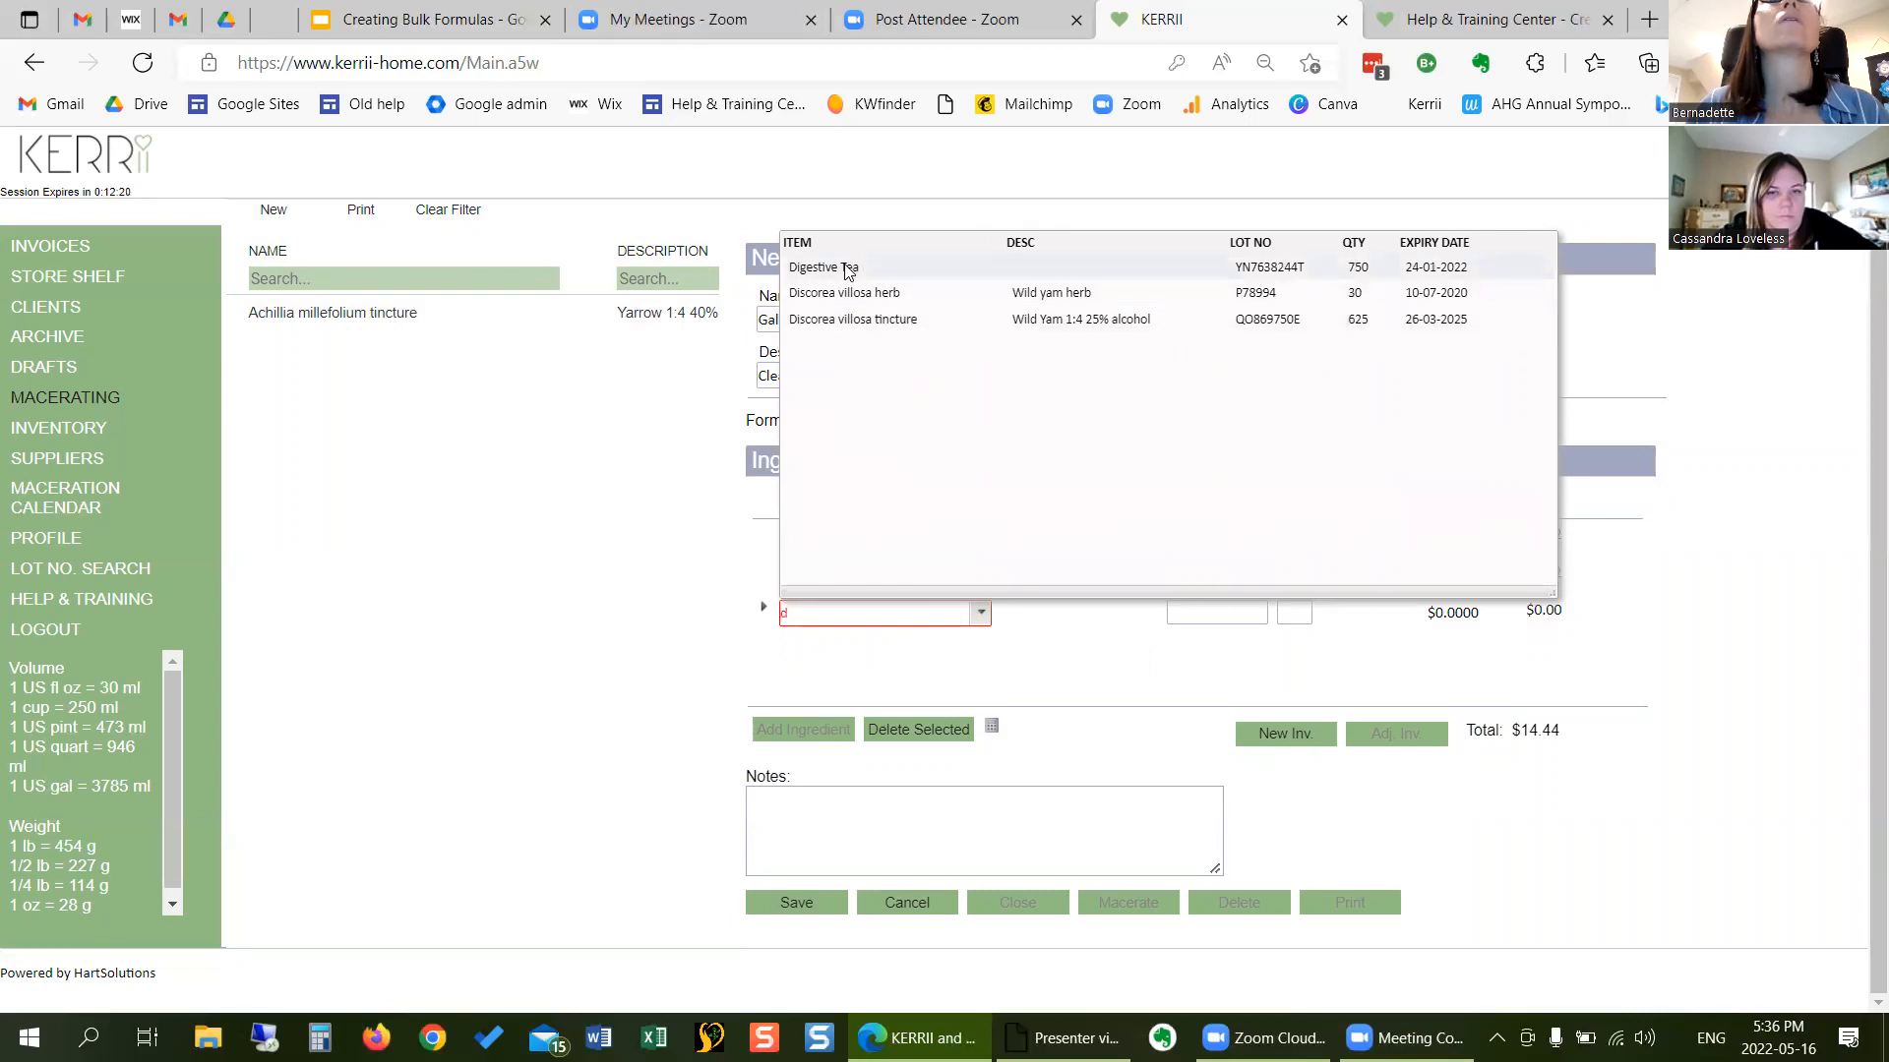
{"action": "left_click", "coordinate": [1269, 736]}
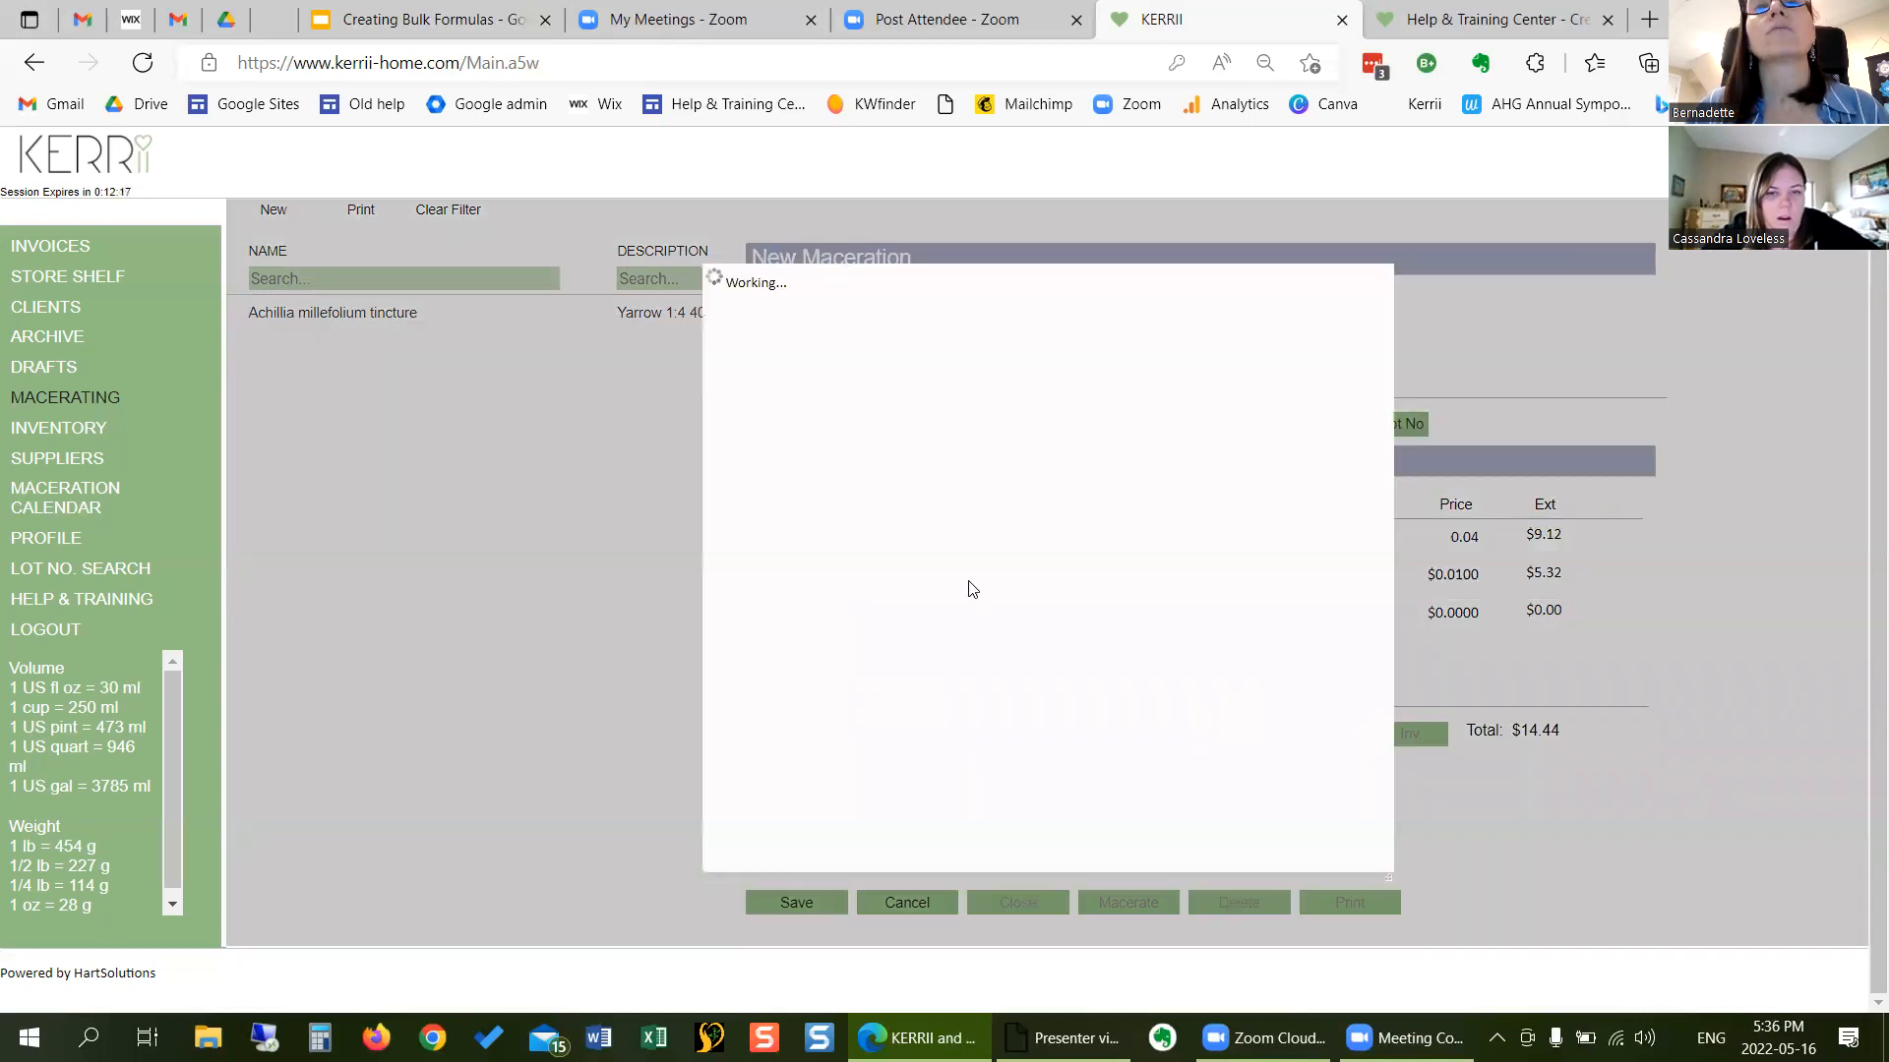
{"action": "left_click", "coordinate": [791, 367]}
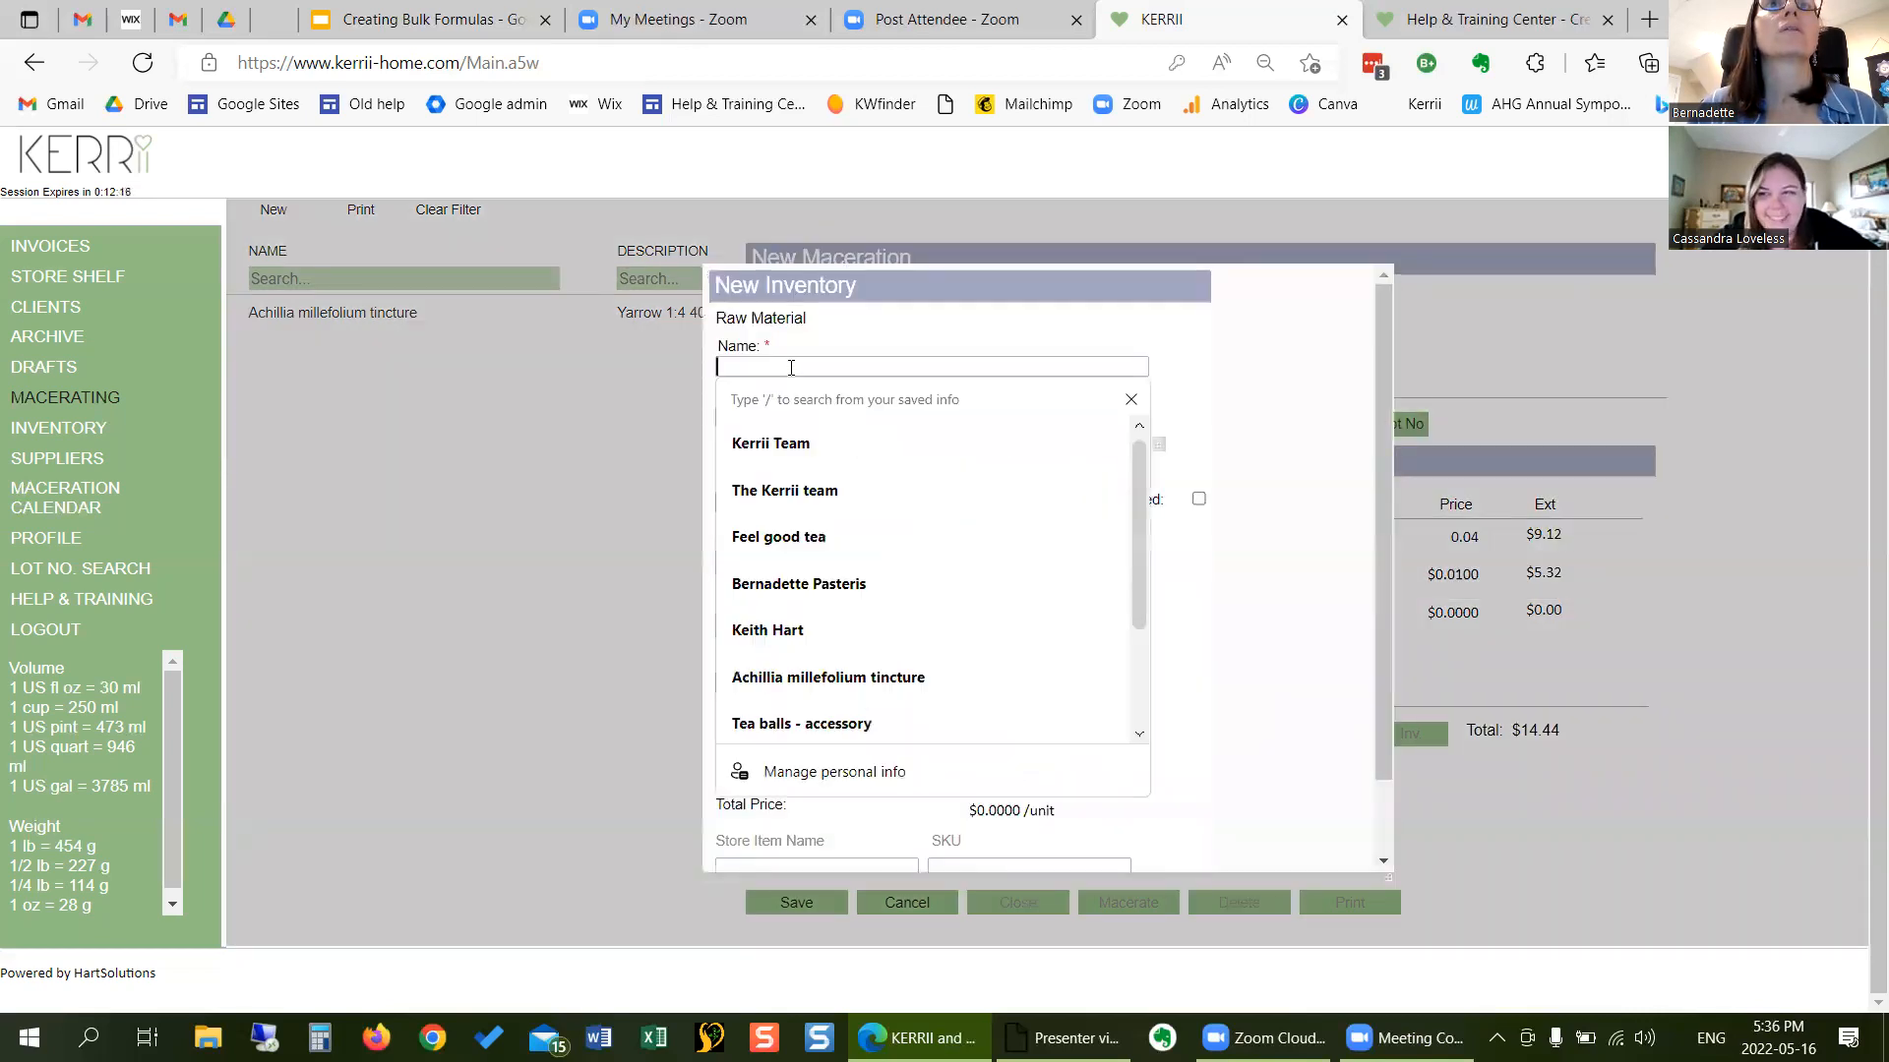
{"action": "type", "text": "Distilled water"}
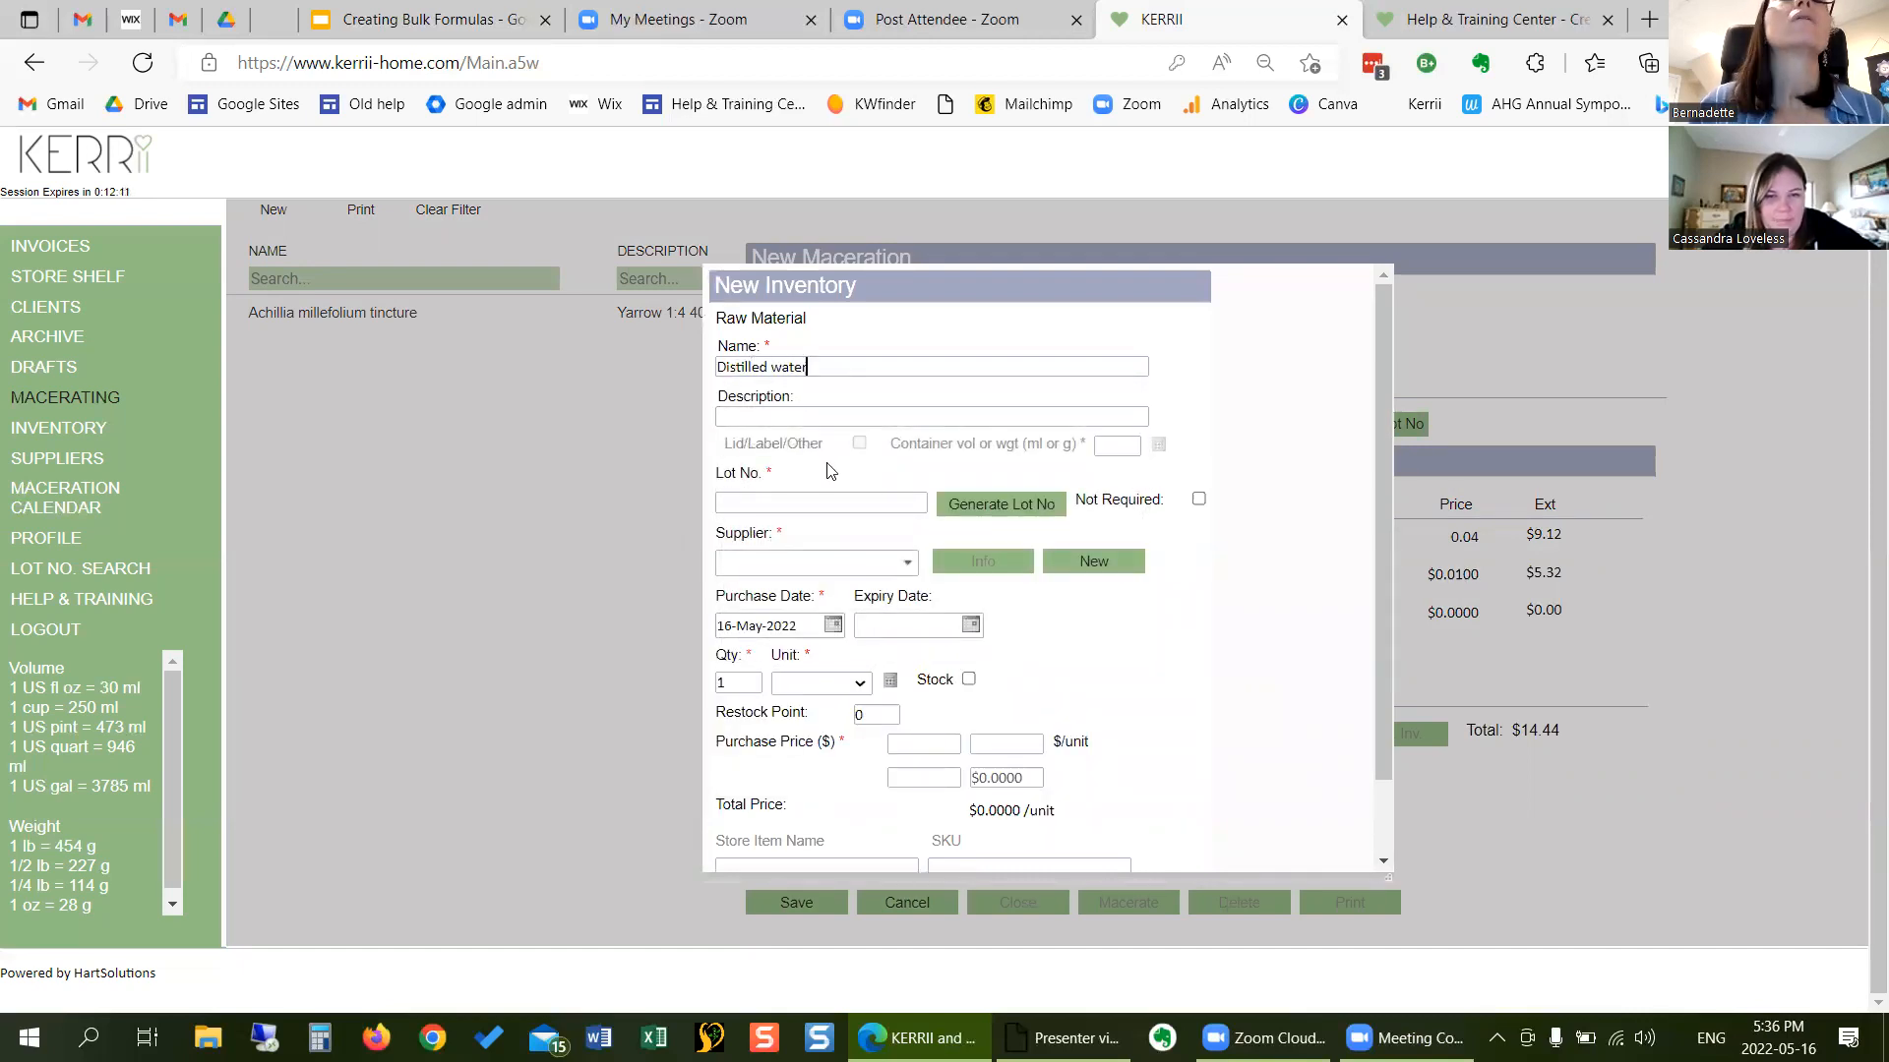
- Generate a lot number for the distilled water, choose Costco as supplier, and set the quantity to 4000 ML
{"action": "left_click", "coordinate": [959, 506]}
{"action": "left_click", "coordinate": [907, 563]}
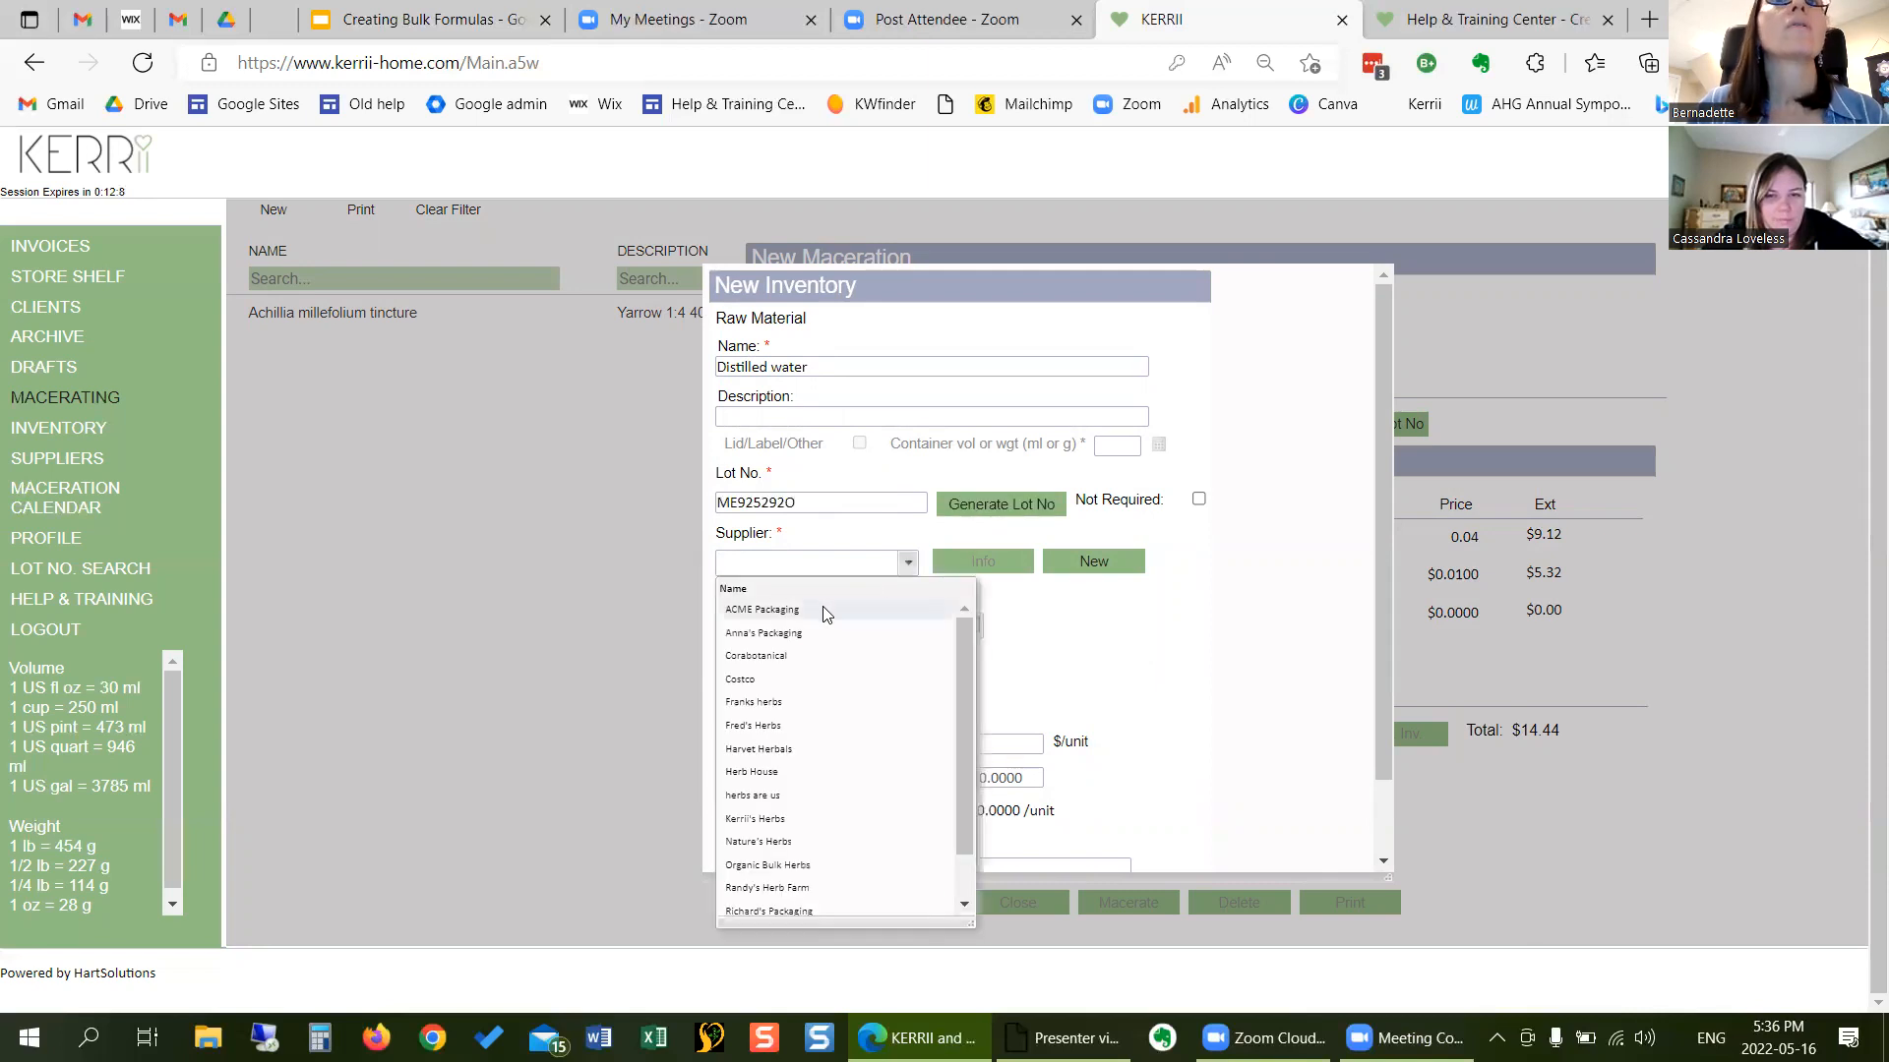
{"action": "left_click", "coordinate": [792, 679]}
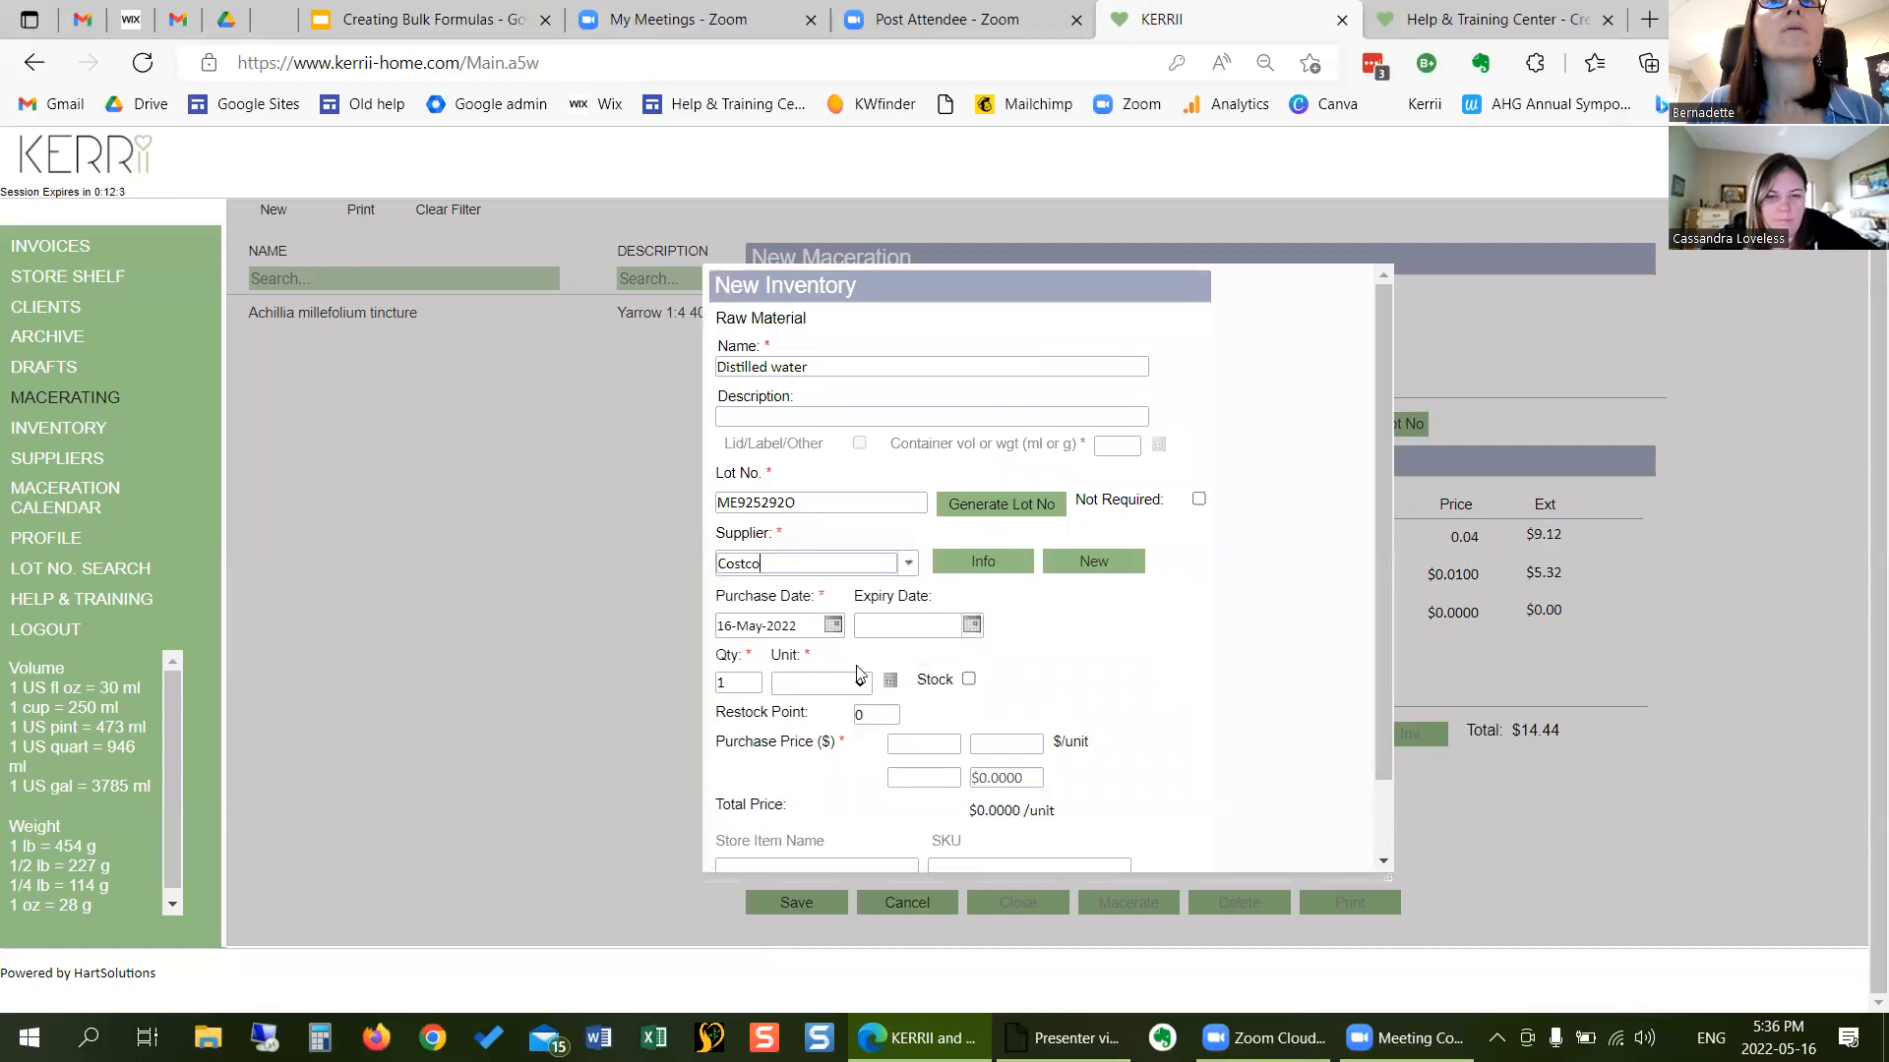
{"action": "left_click_drag", "start_coordinate": [752, 683], "coordinate": [642, 678]}
{"action": "type", "text": "4000"}
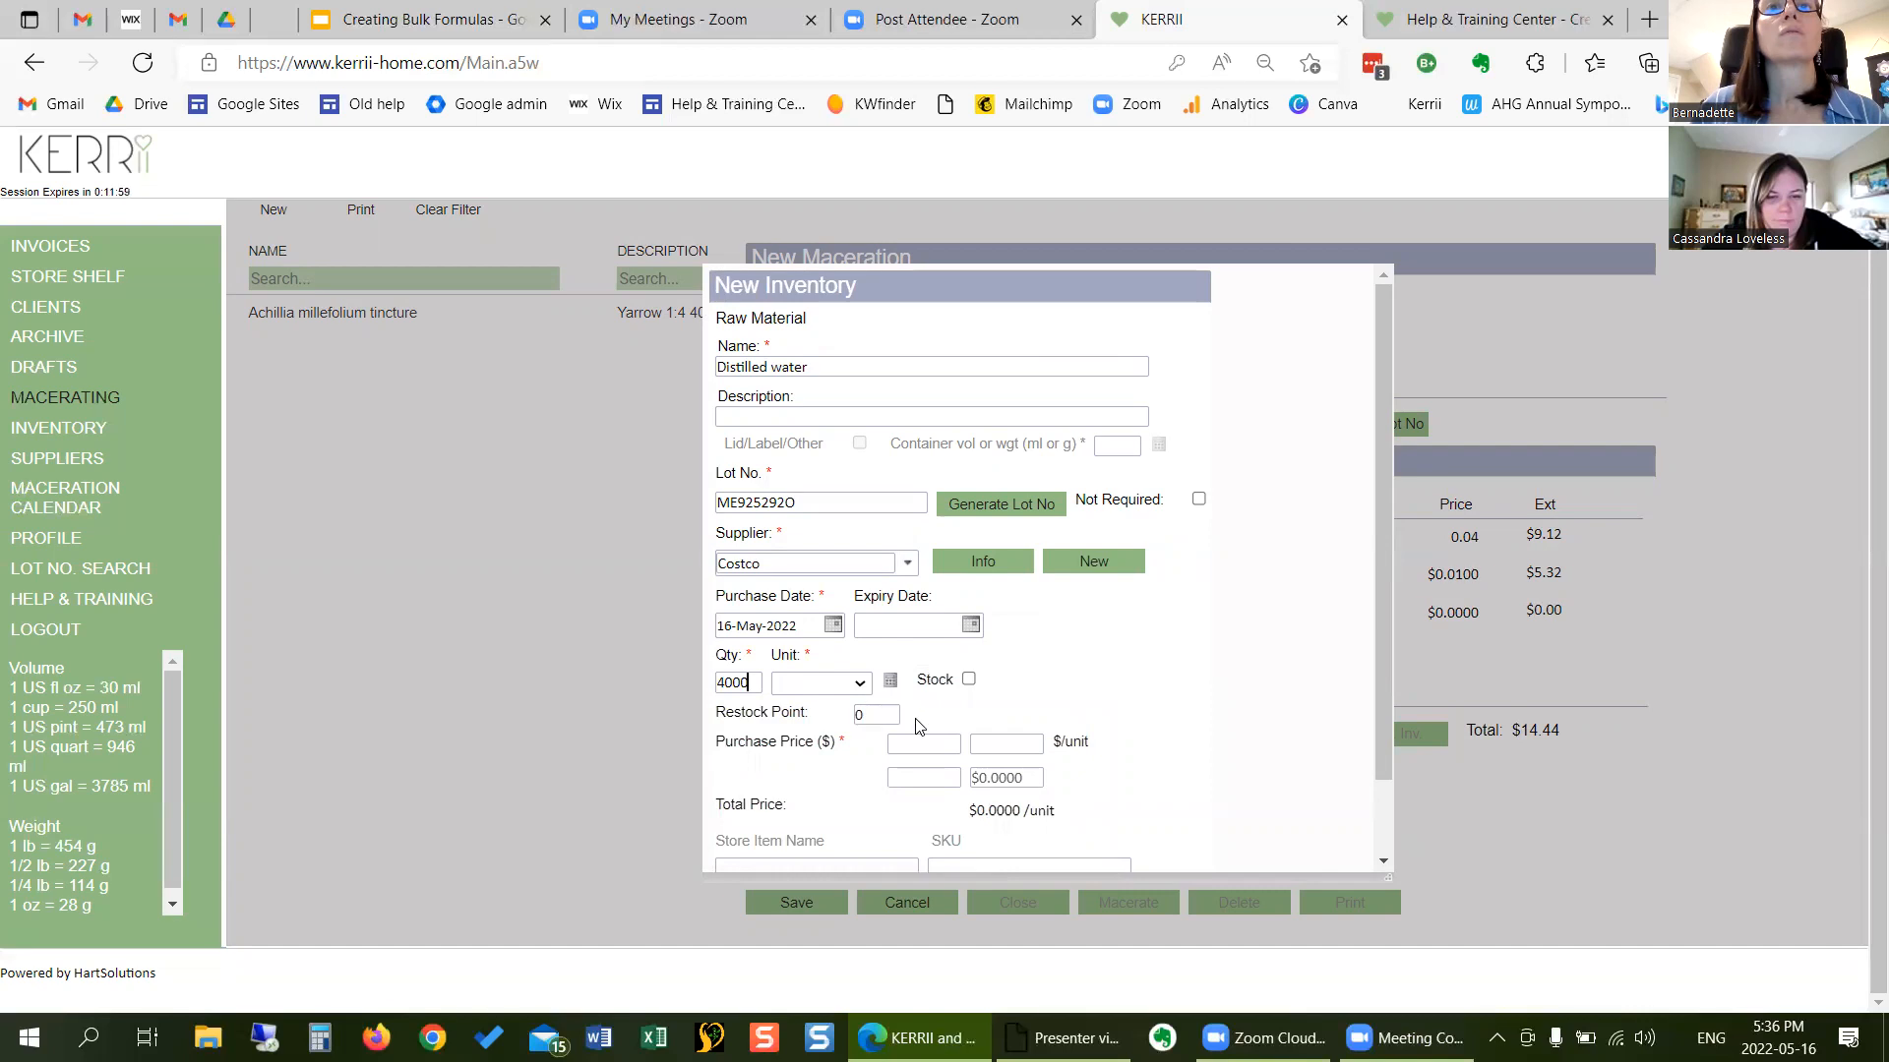
{"action": "left_click", "coordinate": [870, 692]}
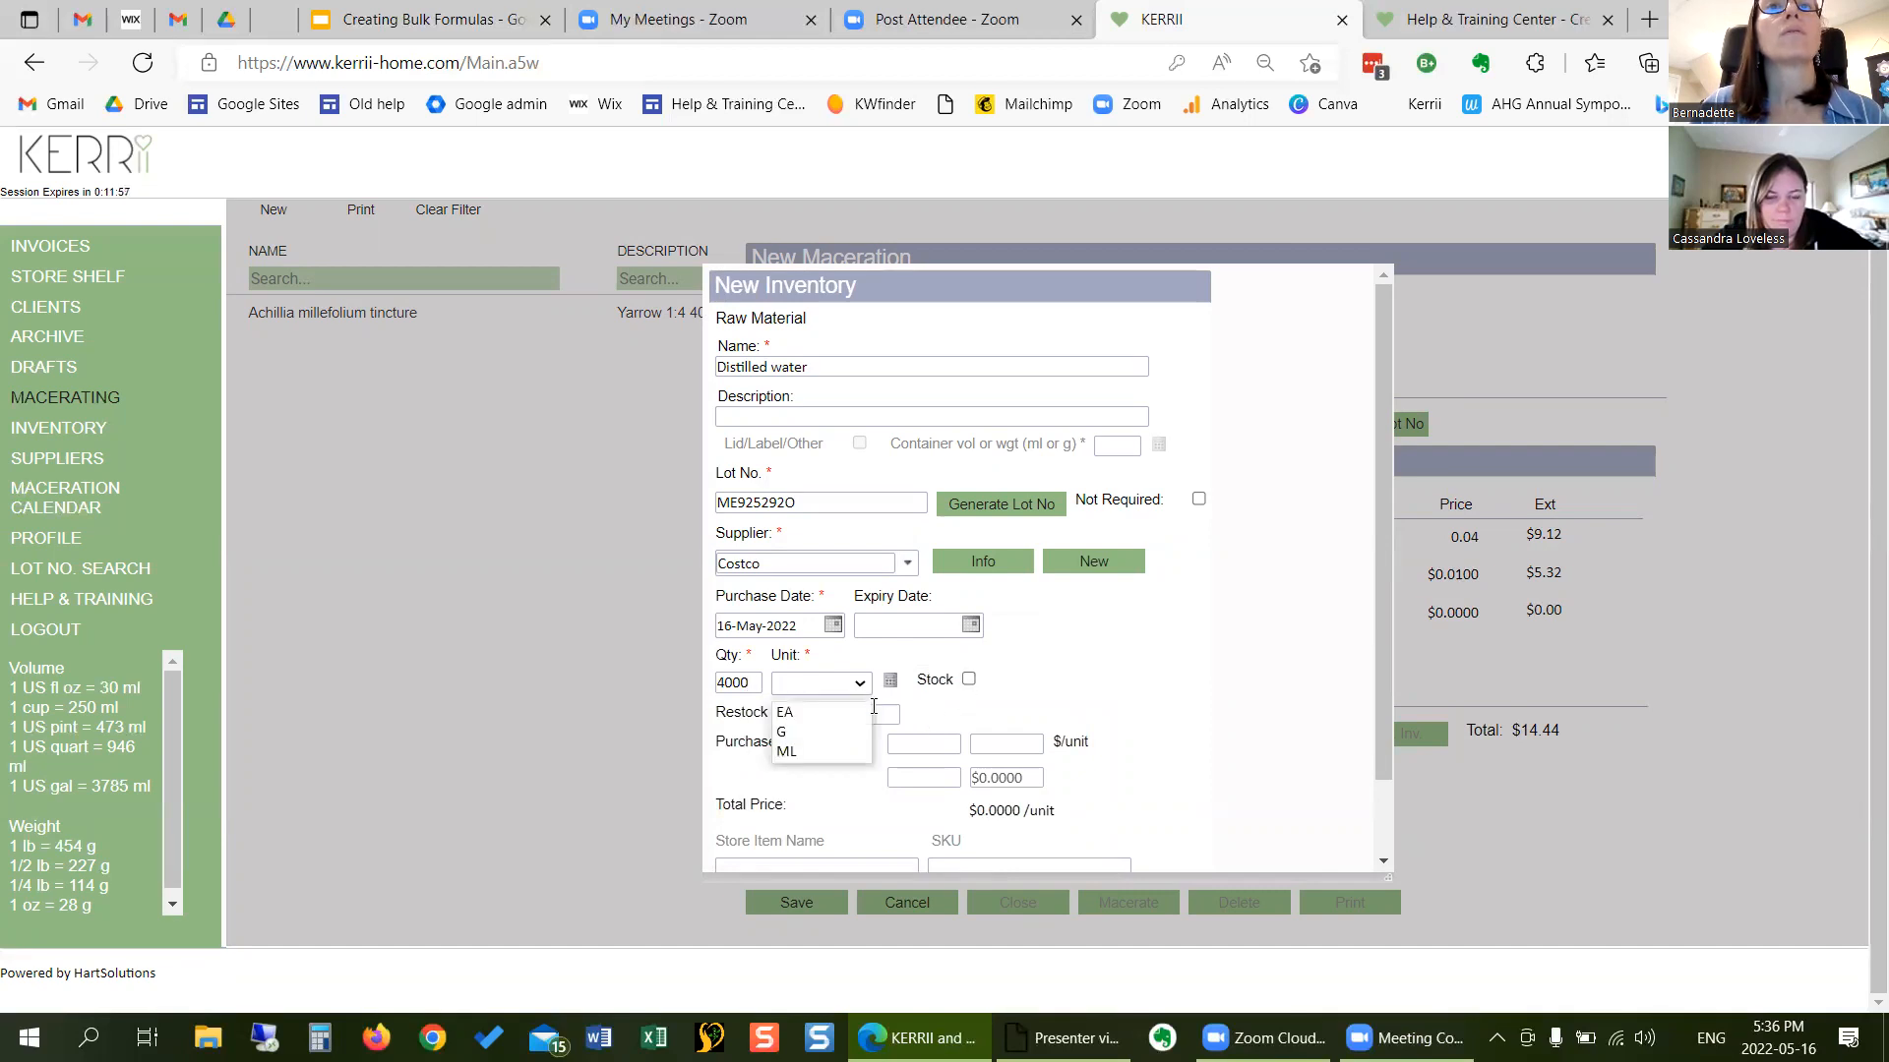
{"action": "left_click", "coordinate": [855, 753]}
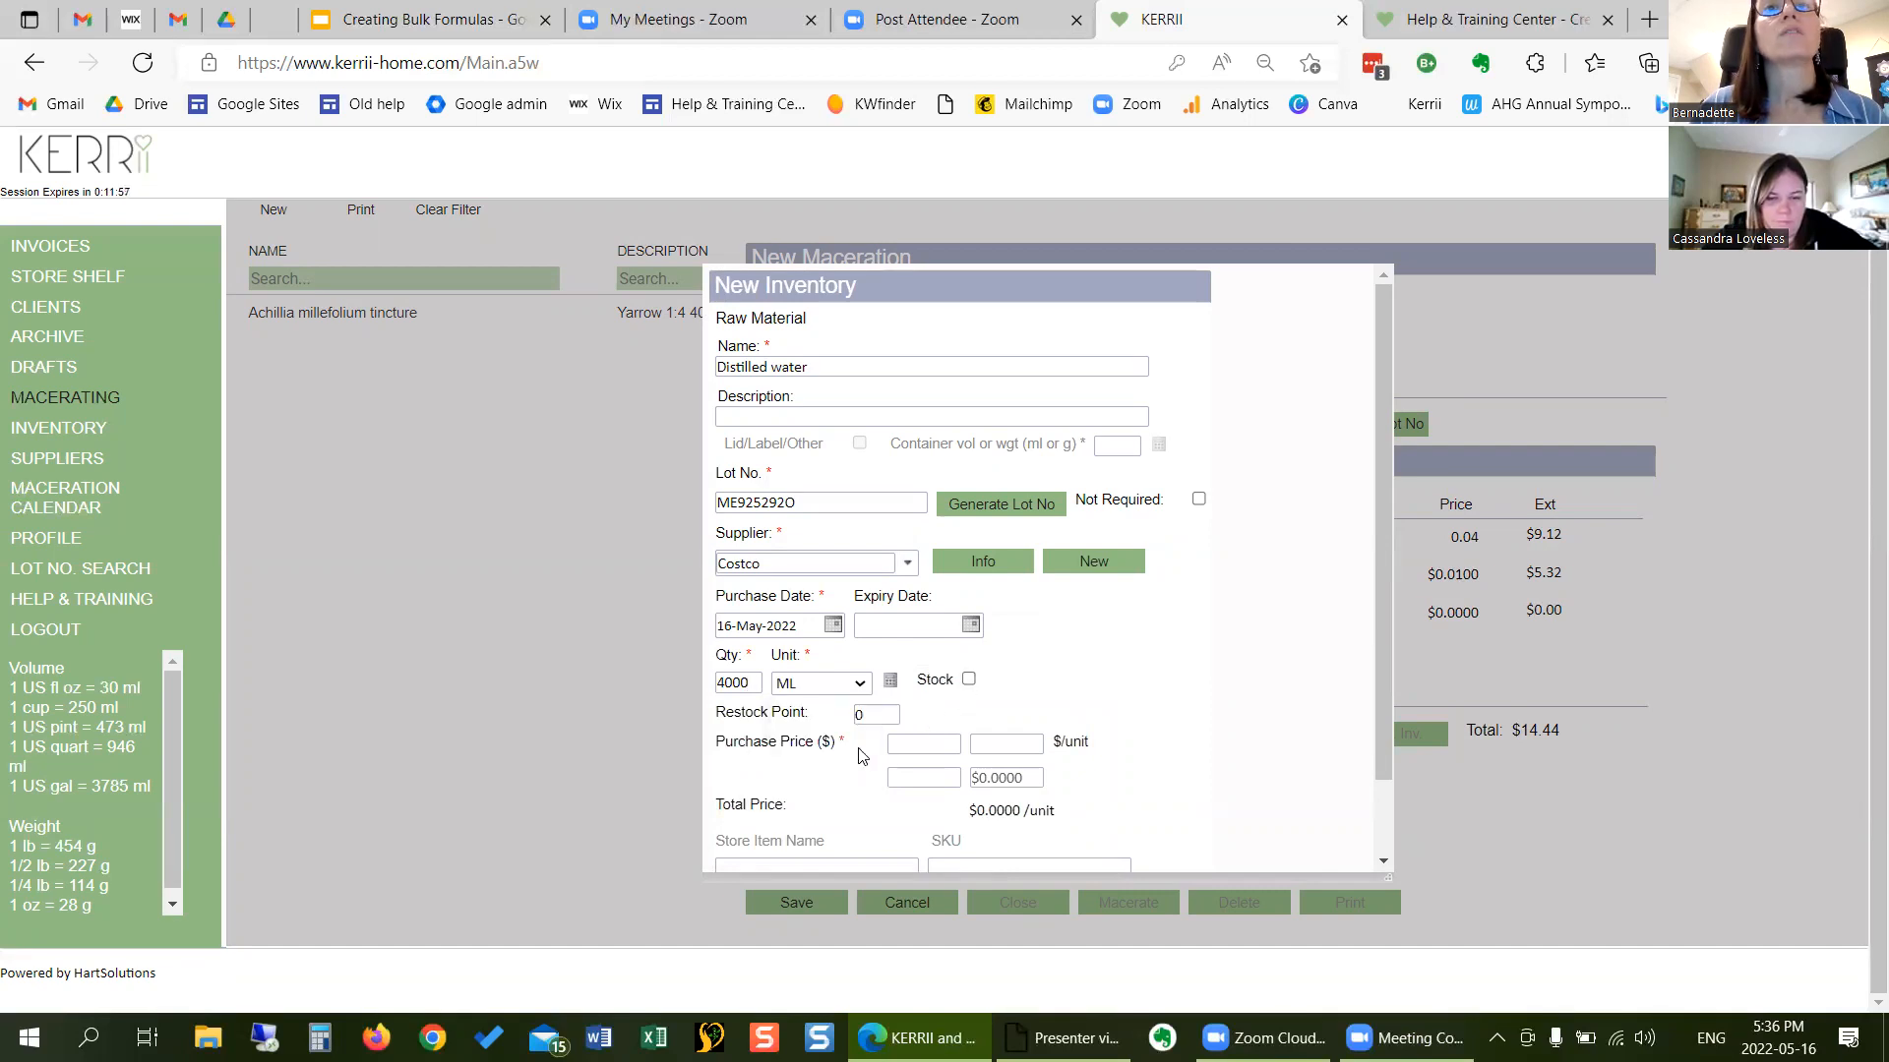
- Set the distilled water's purchase price to 2.00, then save and close the inventory record
{"action": "left_click", "coordinate": [911, 752]}
{"action": "type", "text": "2.0"}
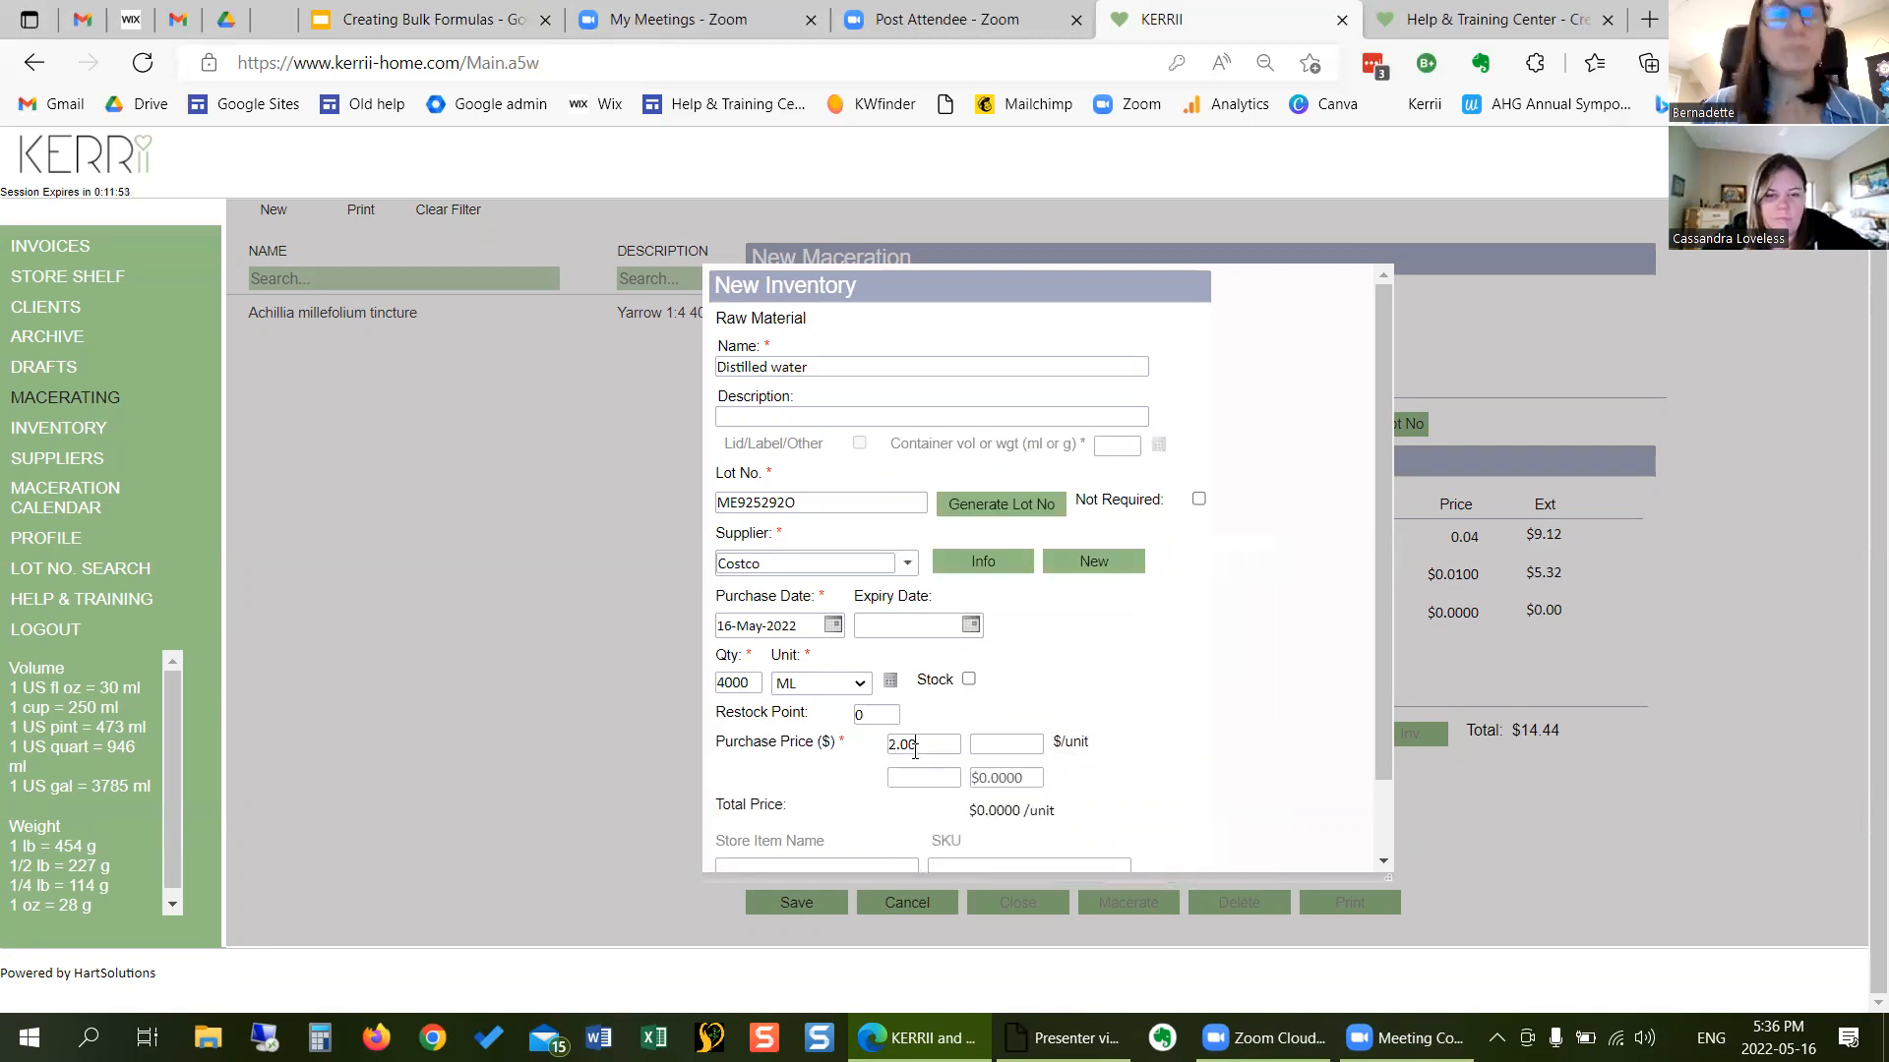
{"action": "key", "text": "Tab"}
{"action": "scroll", "coordinate": [860, 706], "scroll_direction": "down", "scroll_amount": 1}
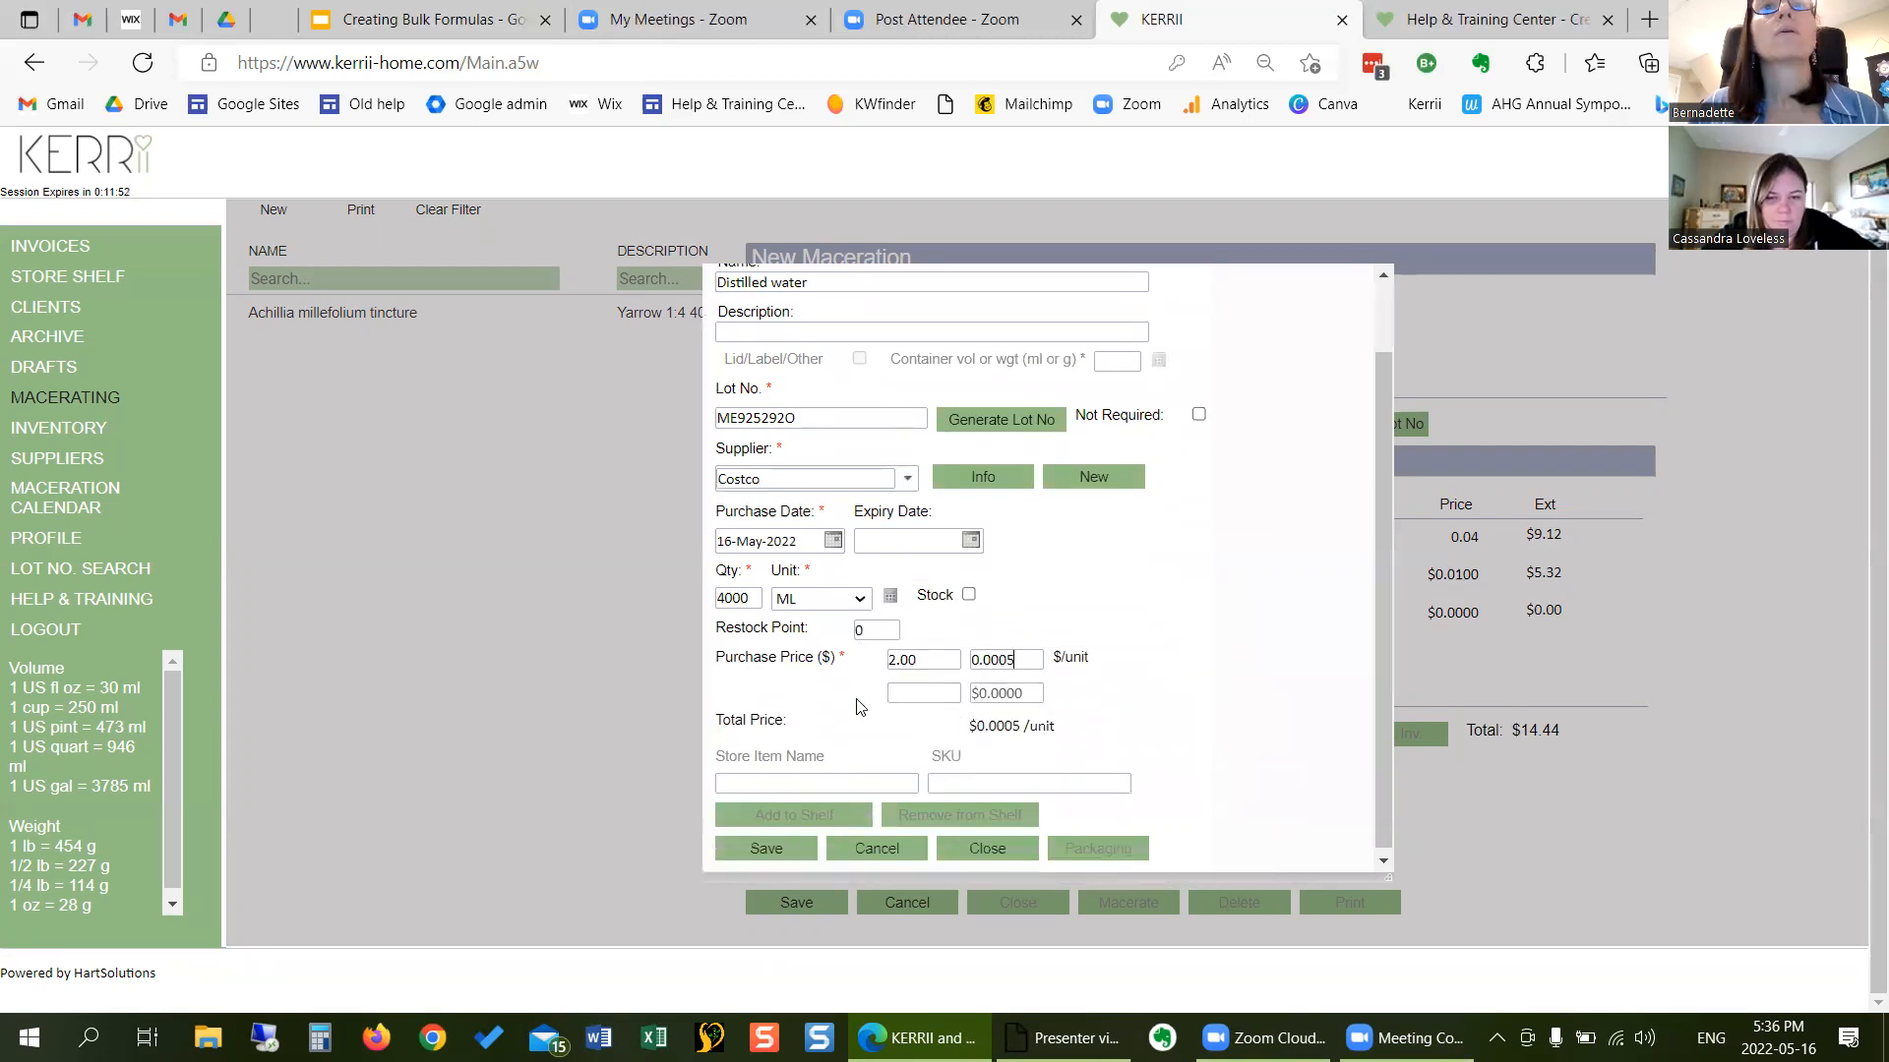
{"action": "left_click", "coordinate": [811, 846]}
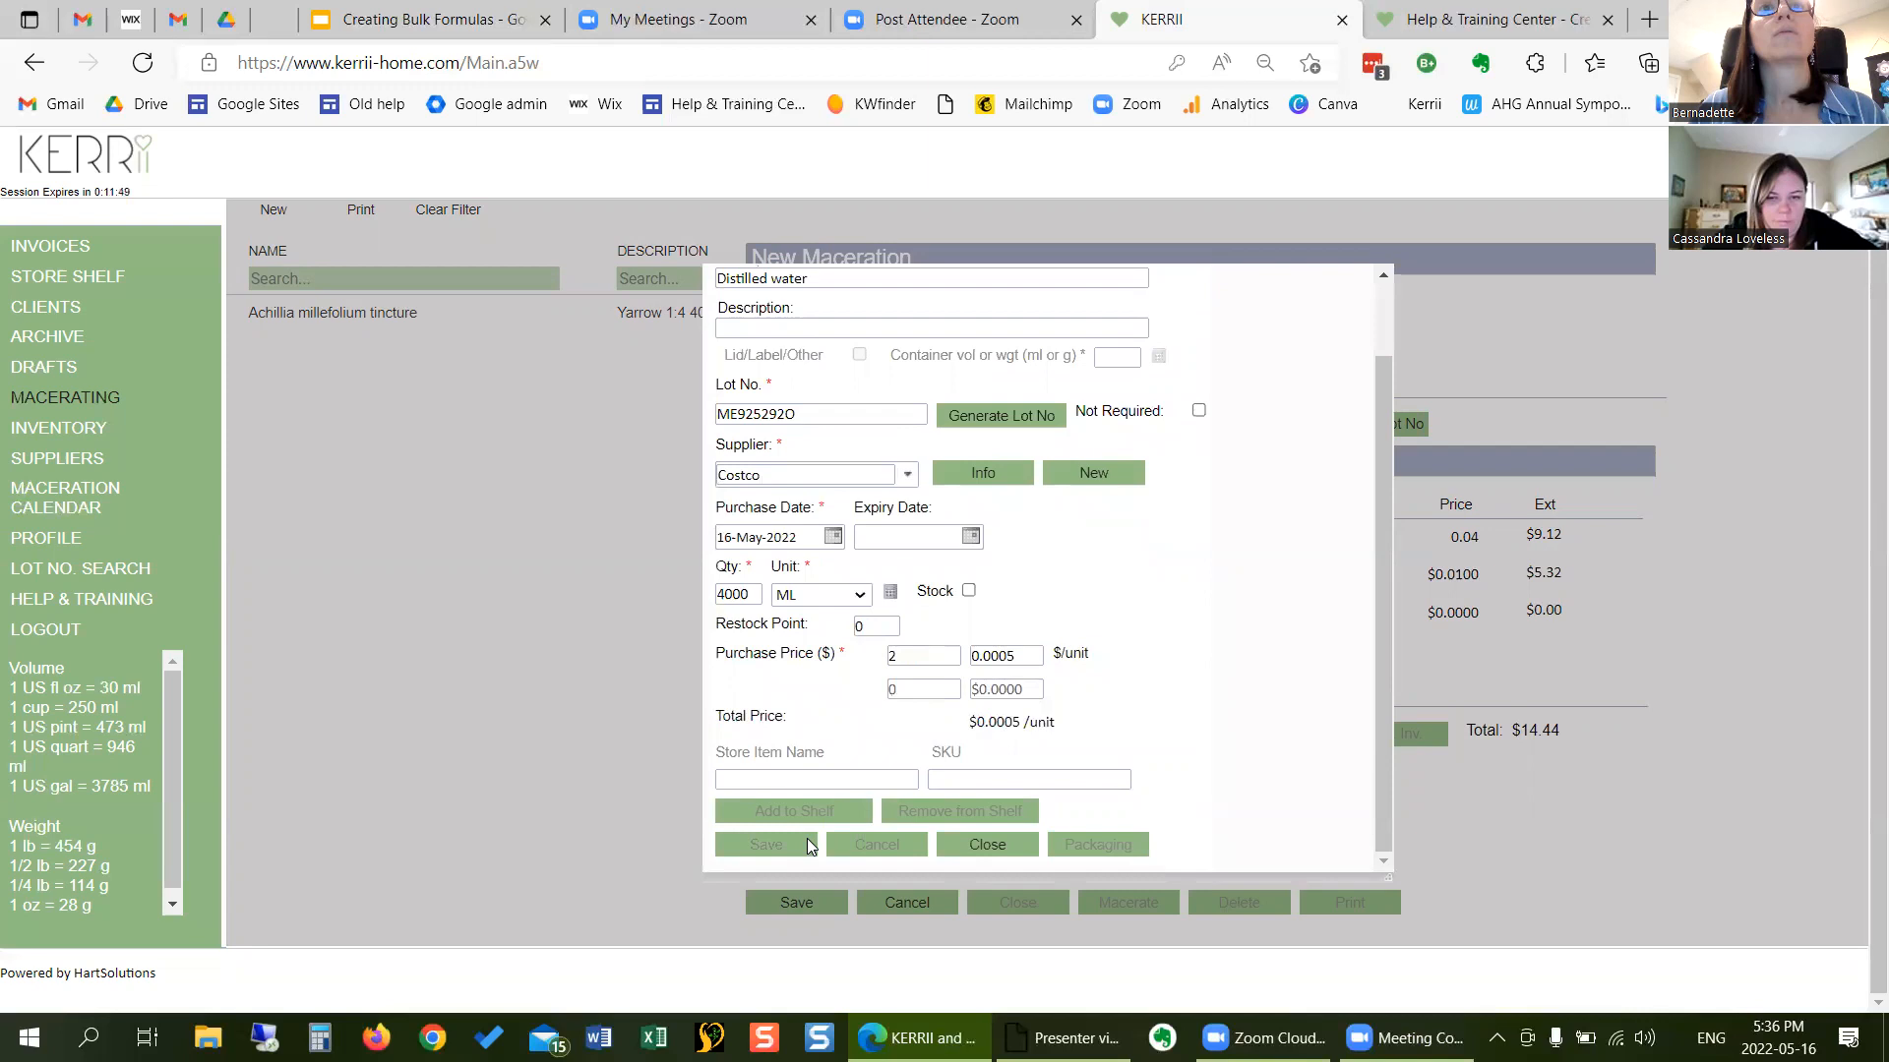
{"action": "left_click", "coordinate": [971, 846]}
- Add Distilled water as the third maceration ingredient with a quantity of 325 ml, declining the browser's offer to save form information
{"action": "left_click", "coordinate": [923, 611]}
{"action": "type", "text": "Dis"}
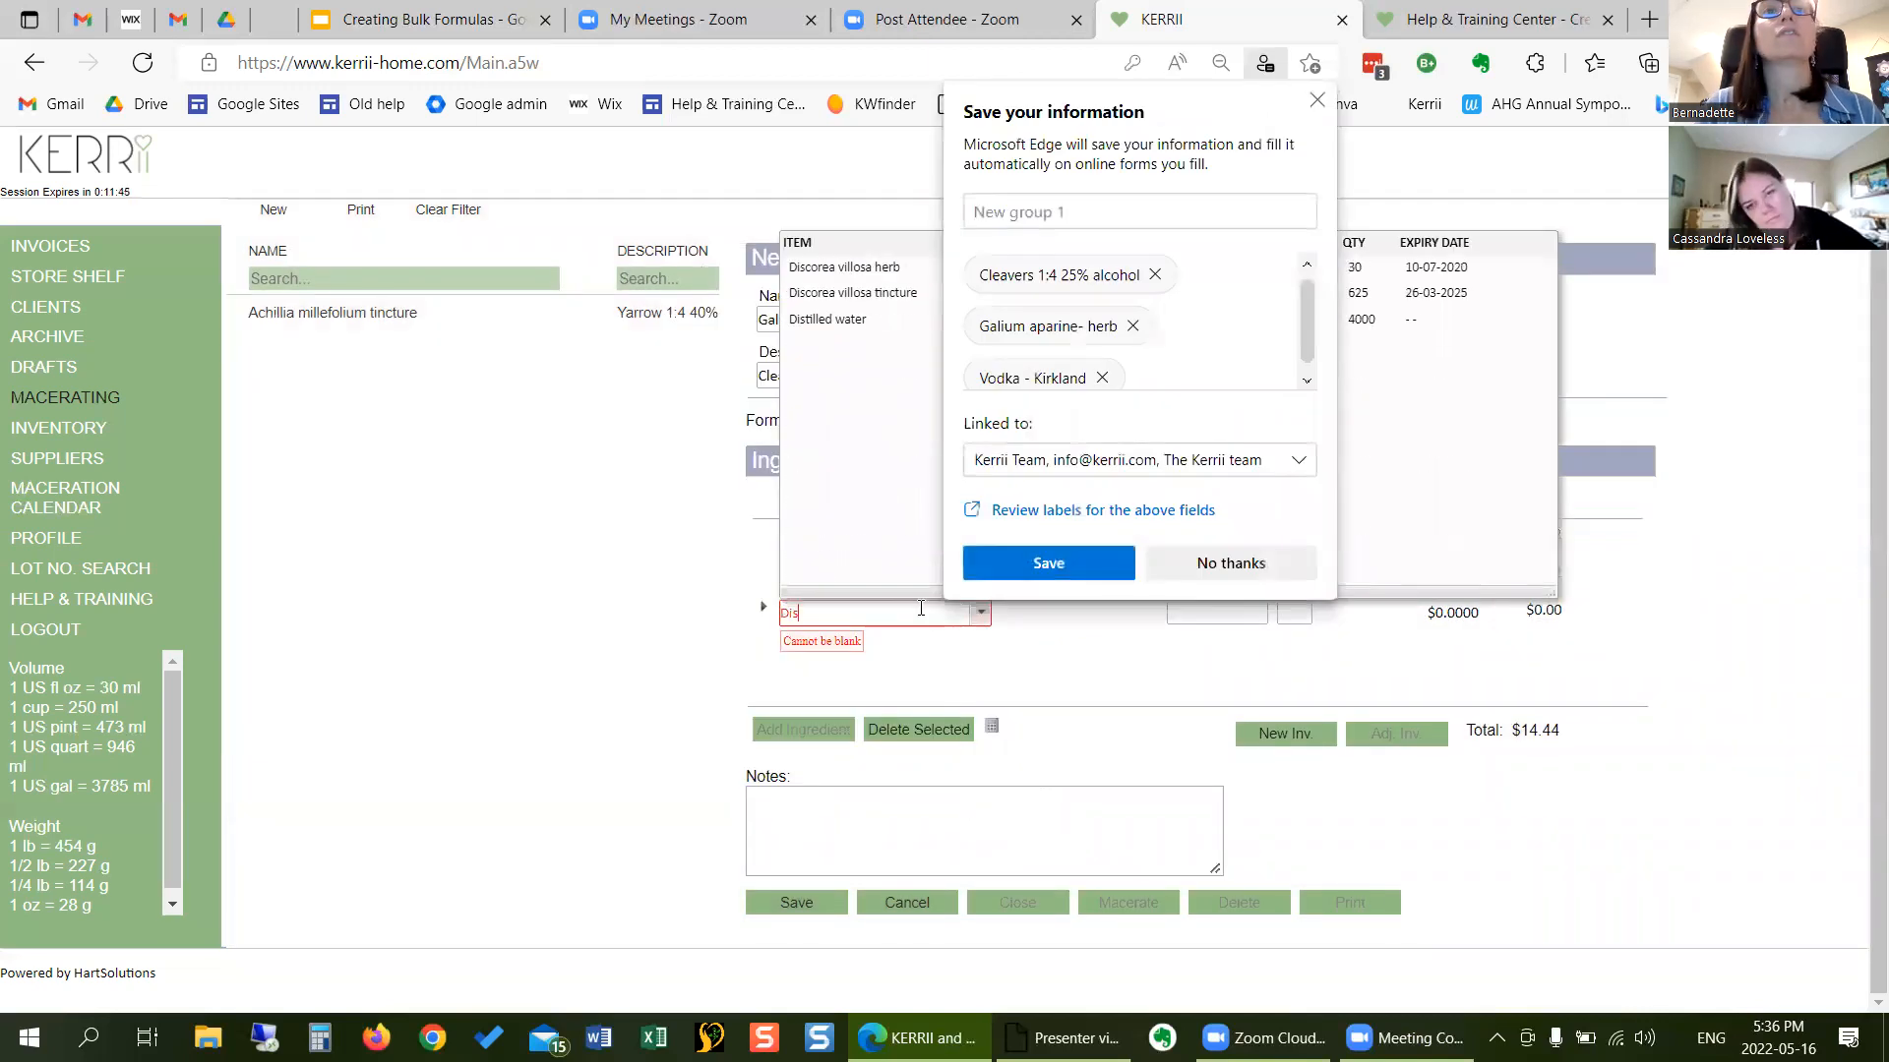
{"action": "left_click", "coordinate": [865, 319]}
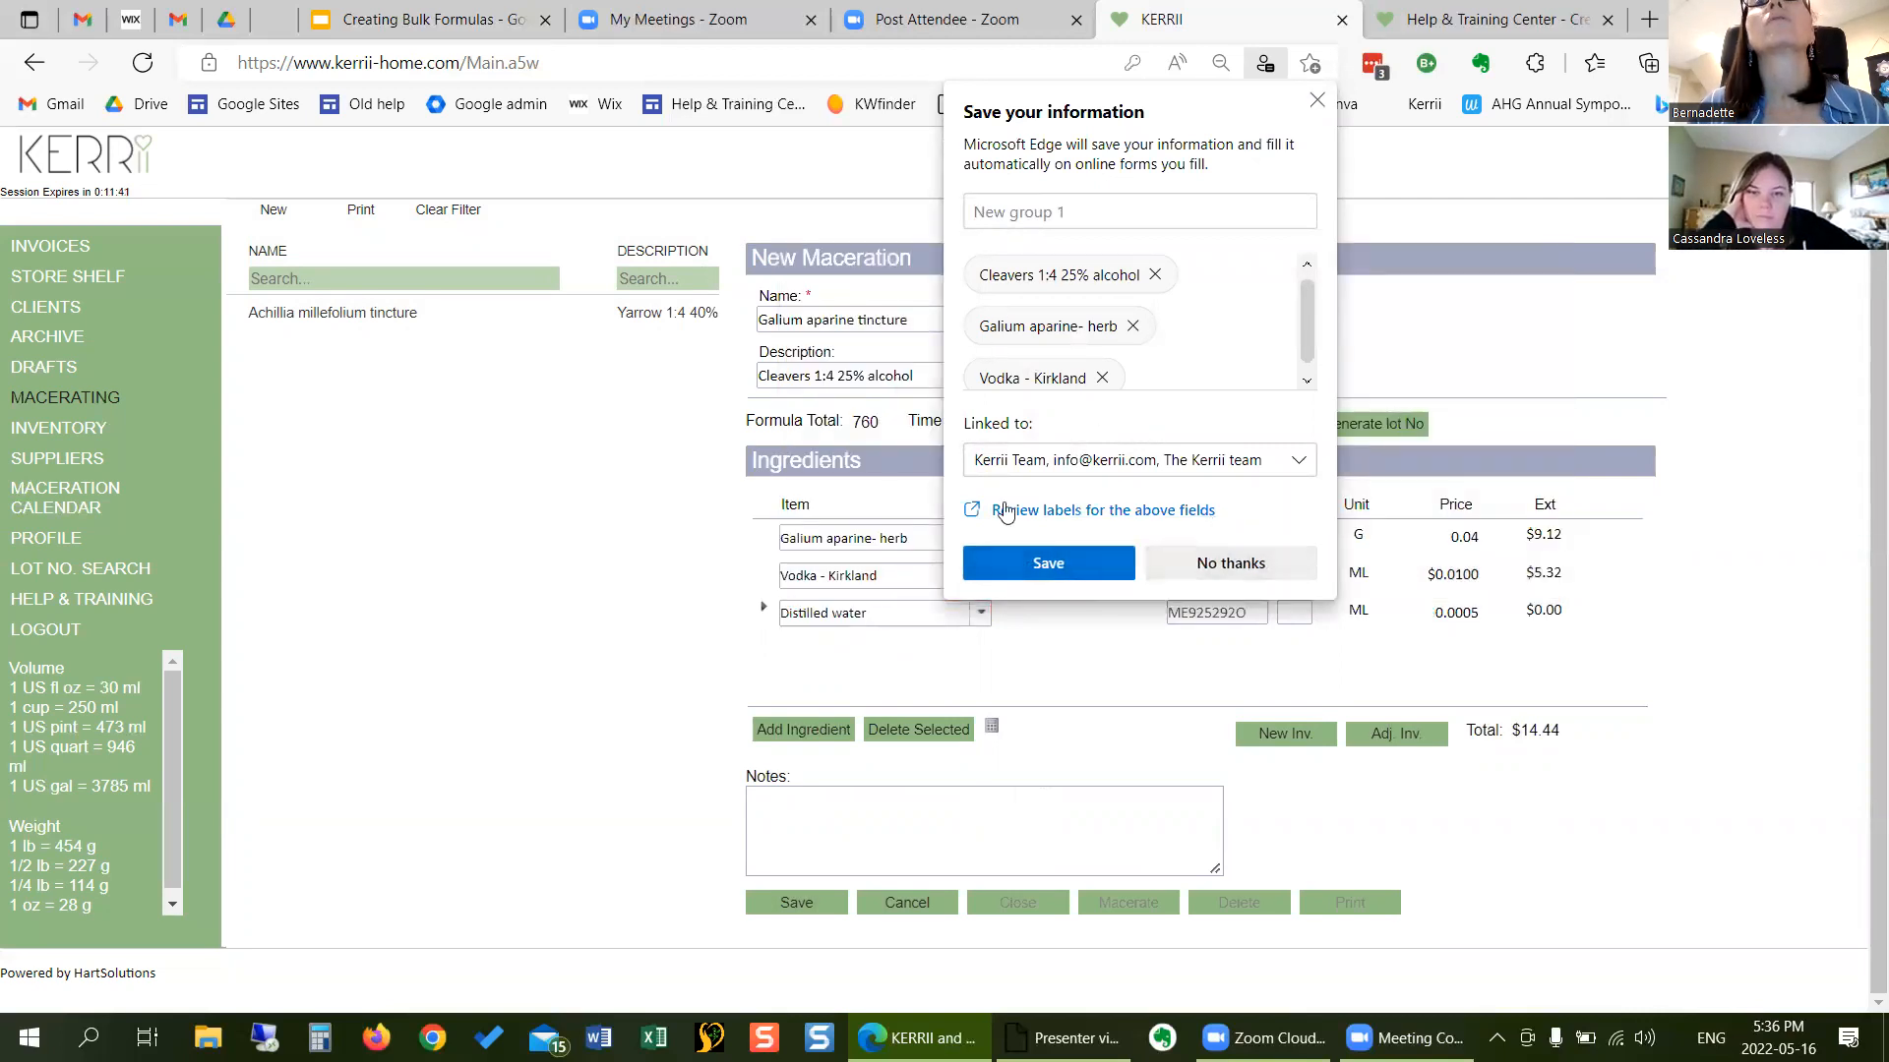
{"action": "left_click", "coordinate": [1165, 573]}
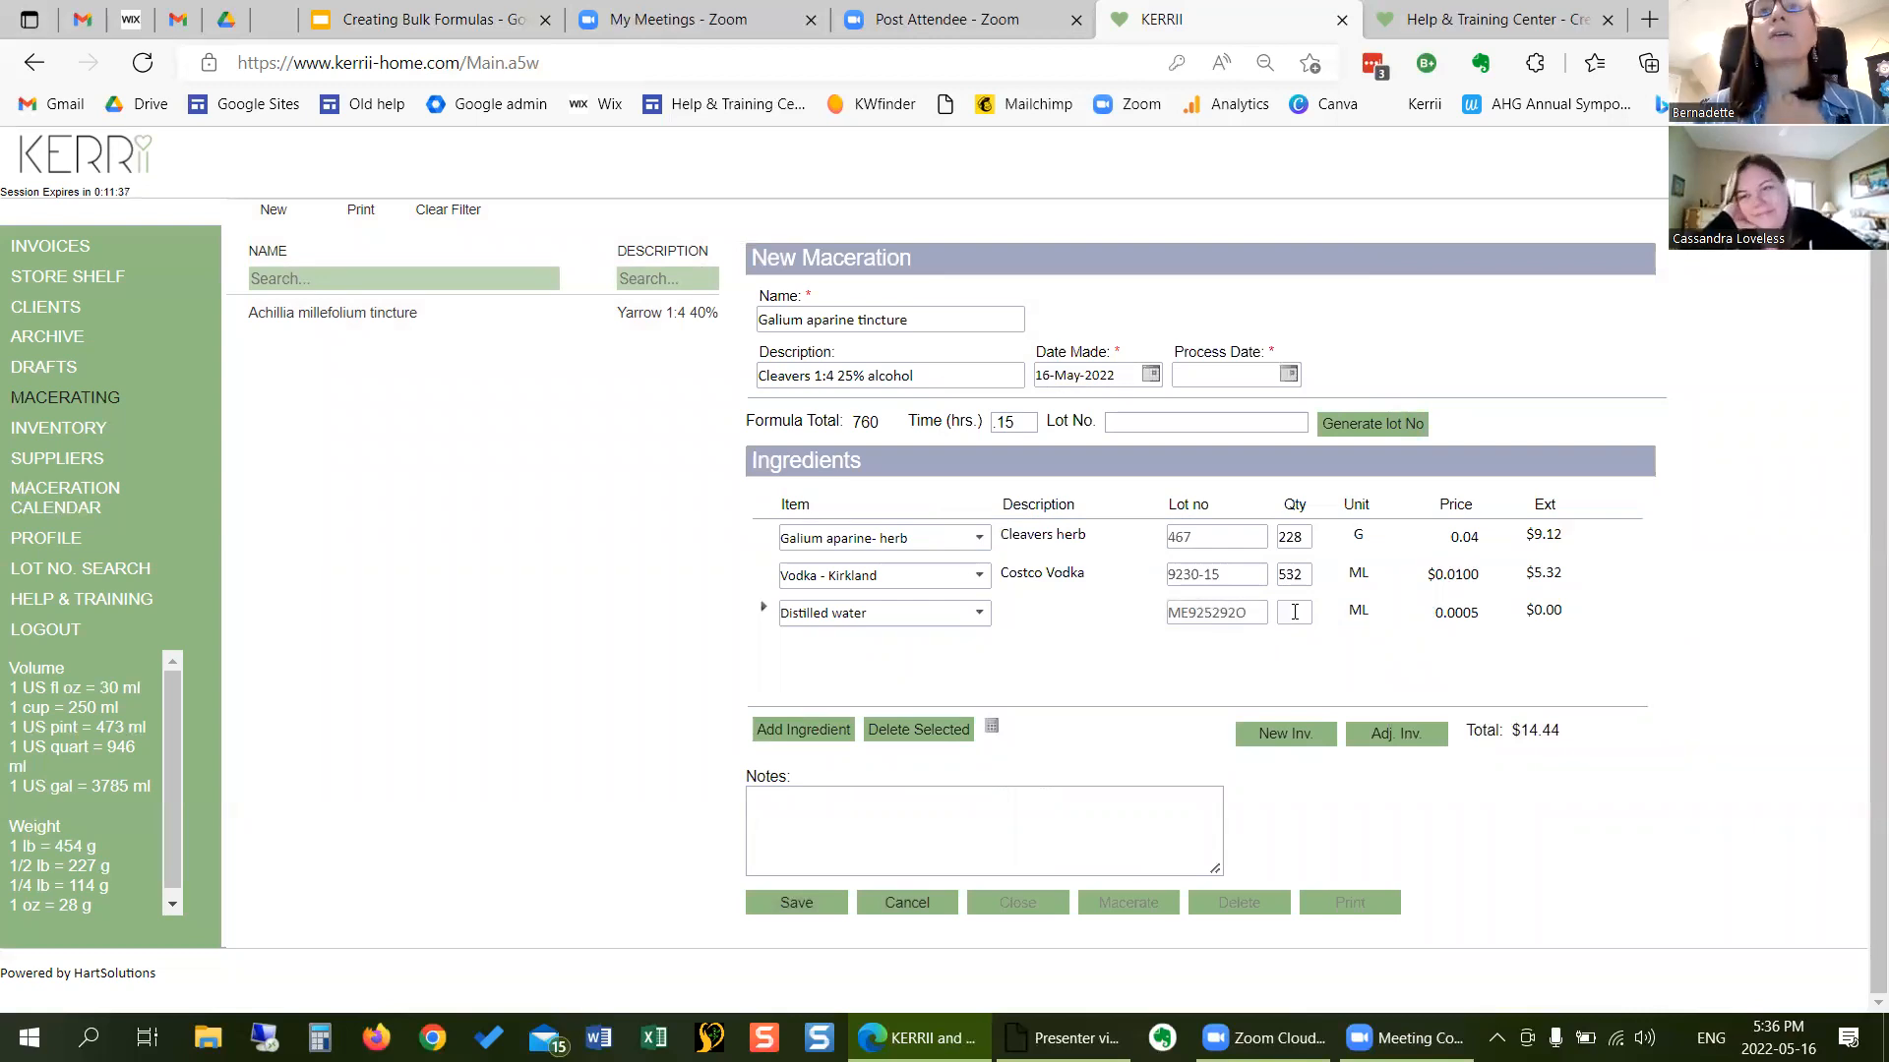
{"action": "type", "text": "325"}
{"action": "key", "text": "Tab"}
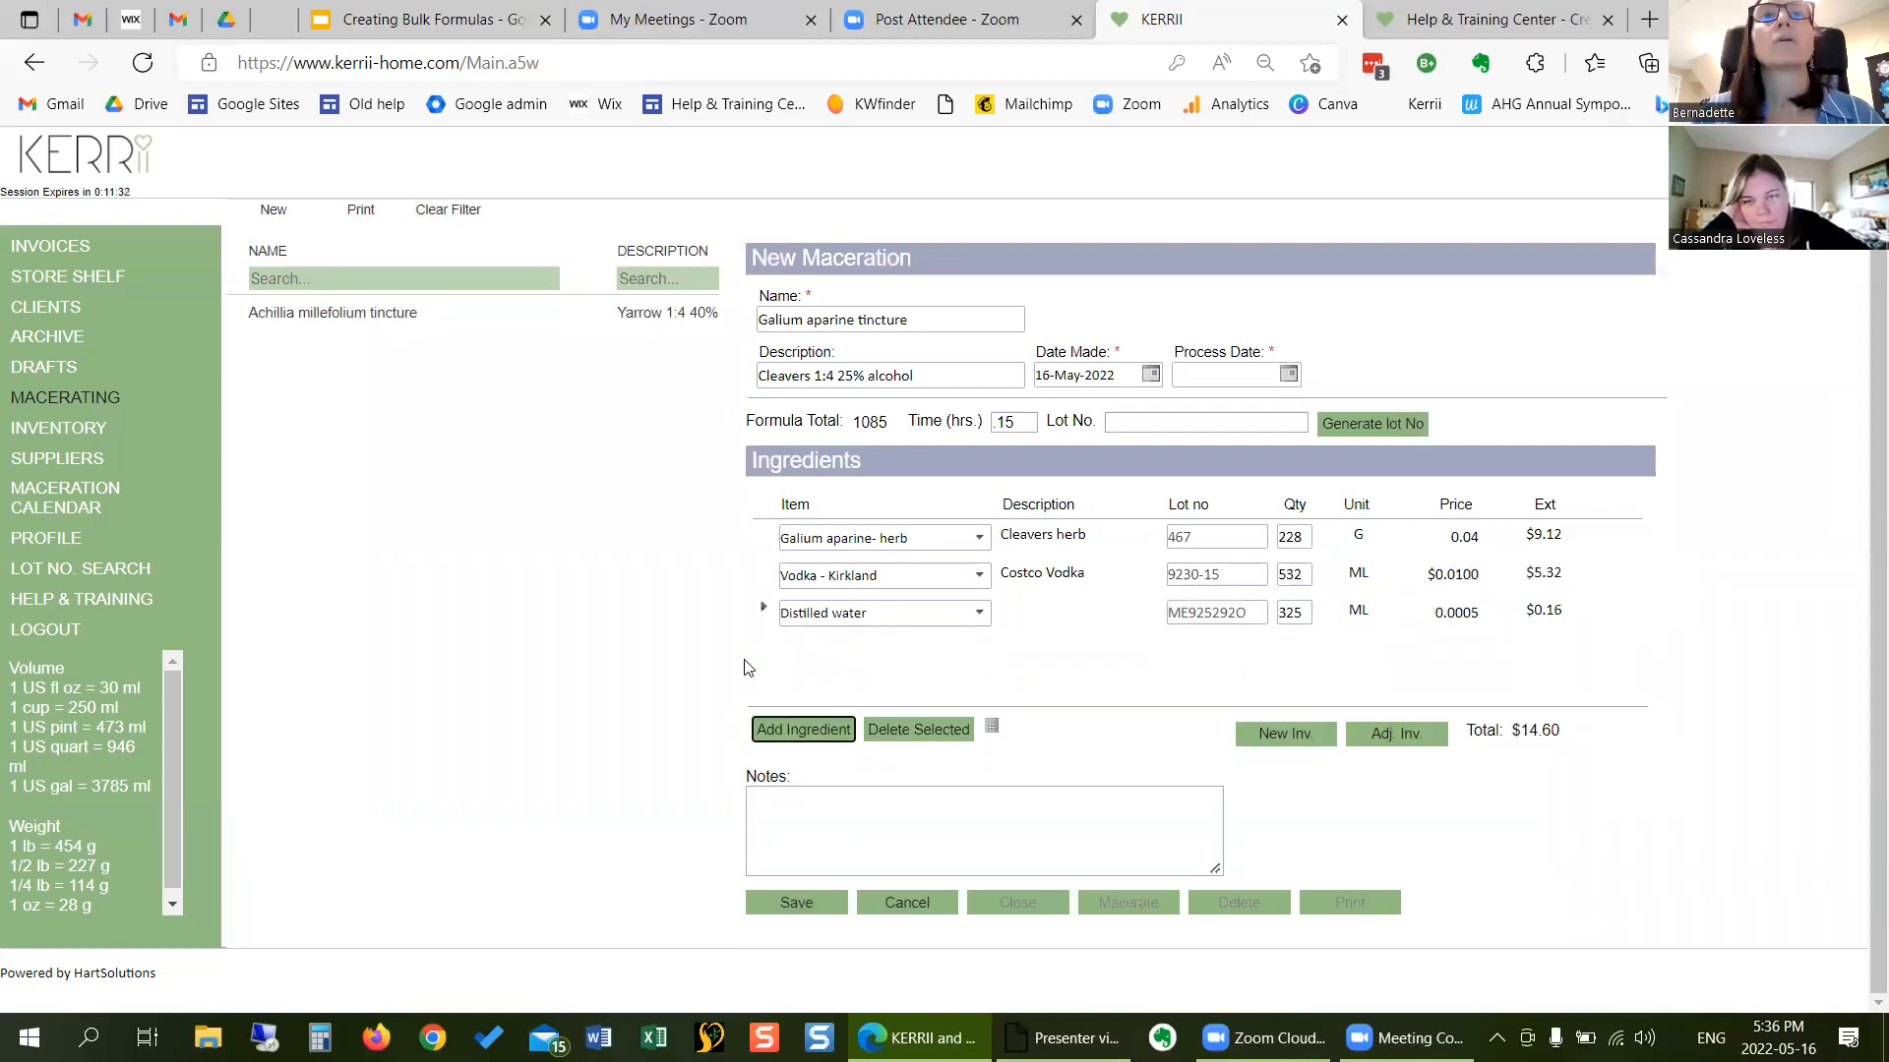
- Set the maceration's process date to 30 May 2022 and save the maceration
{"action": "left_click", "coordinate": [797, 902]}
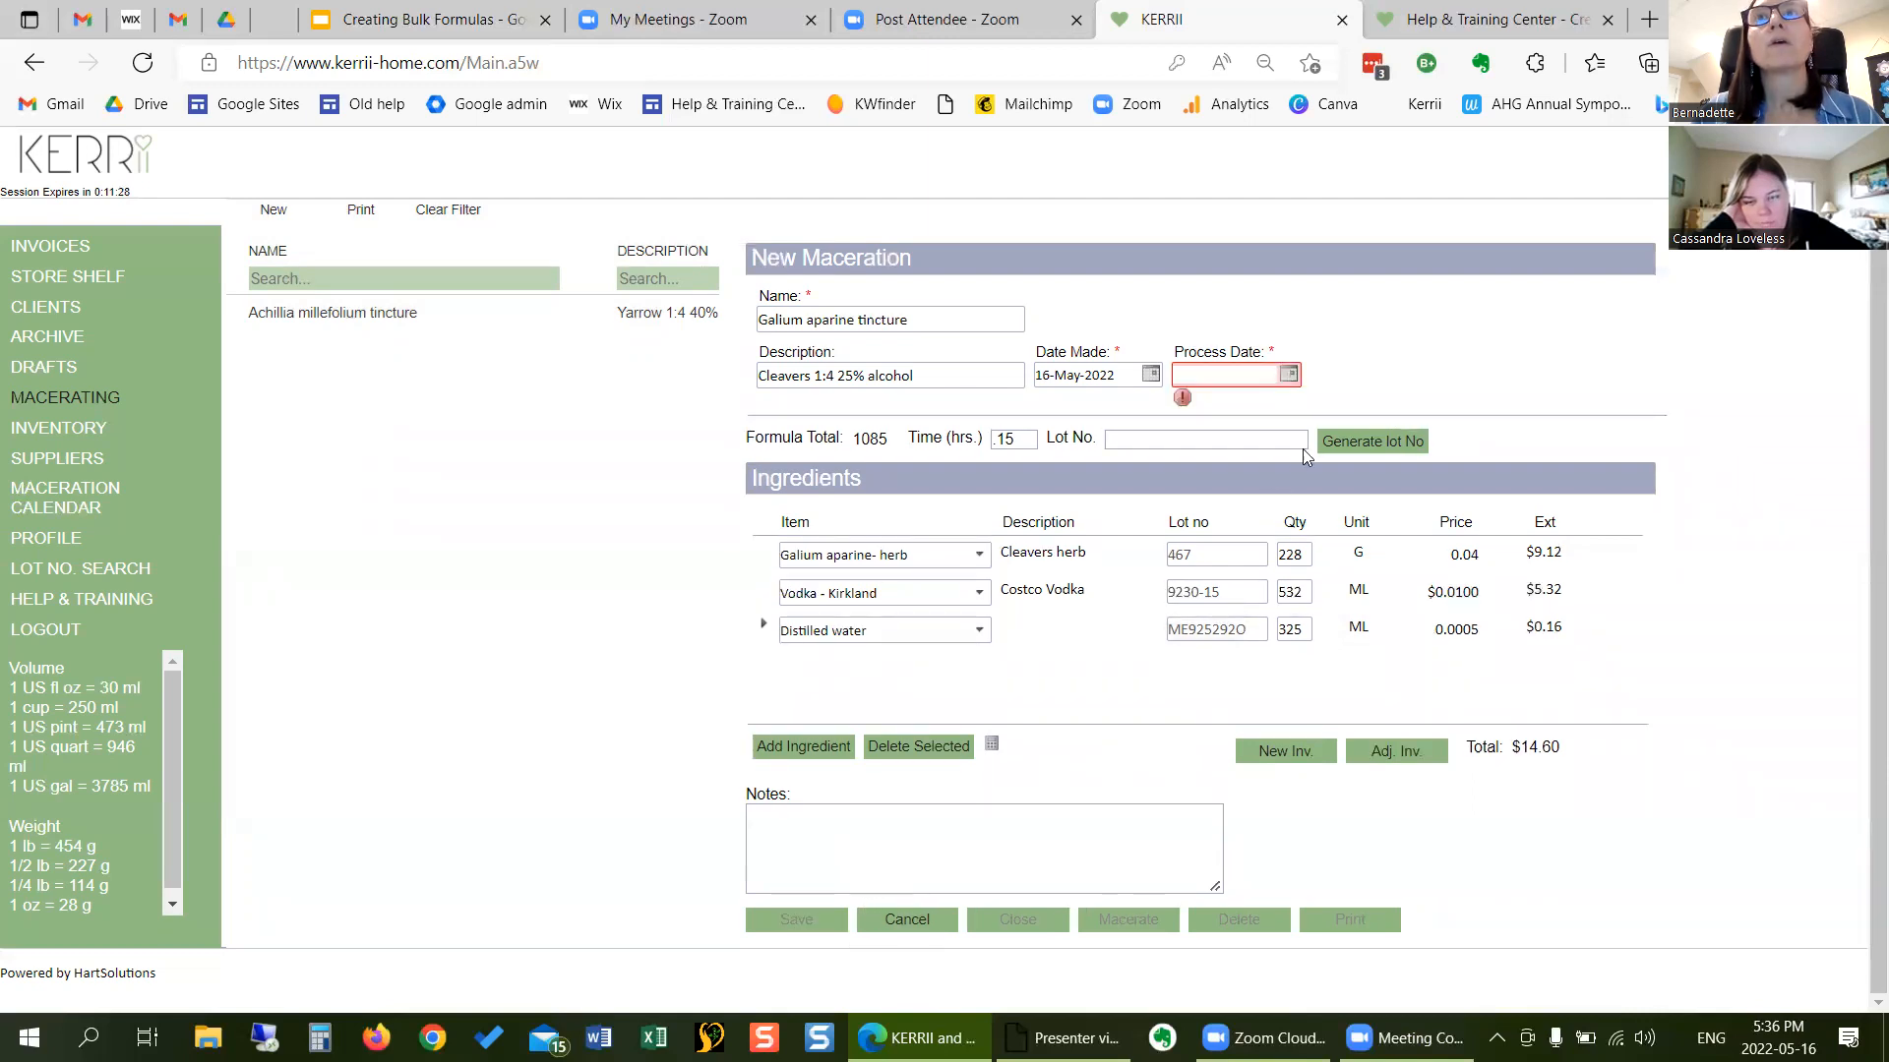
{"action": "left_click", "coordinate": [1291, 376]}
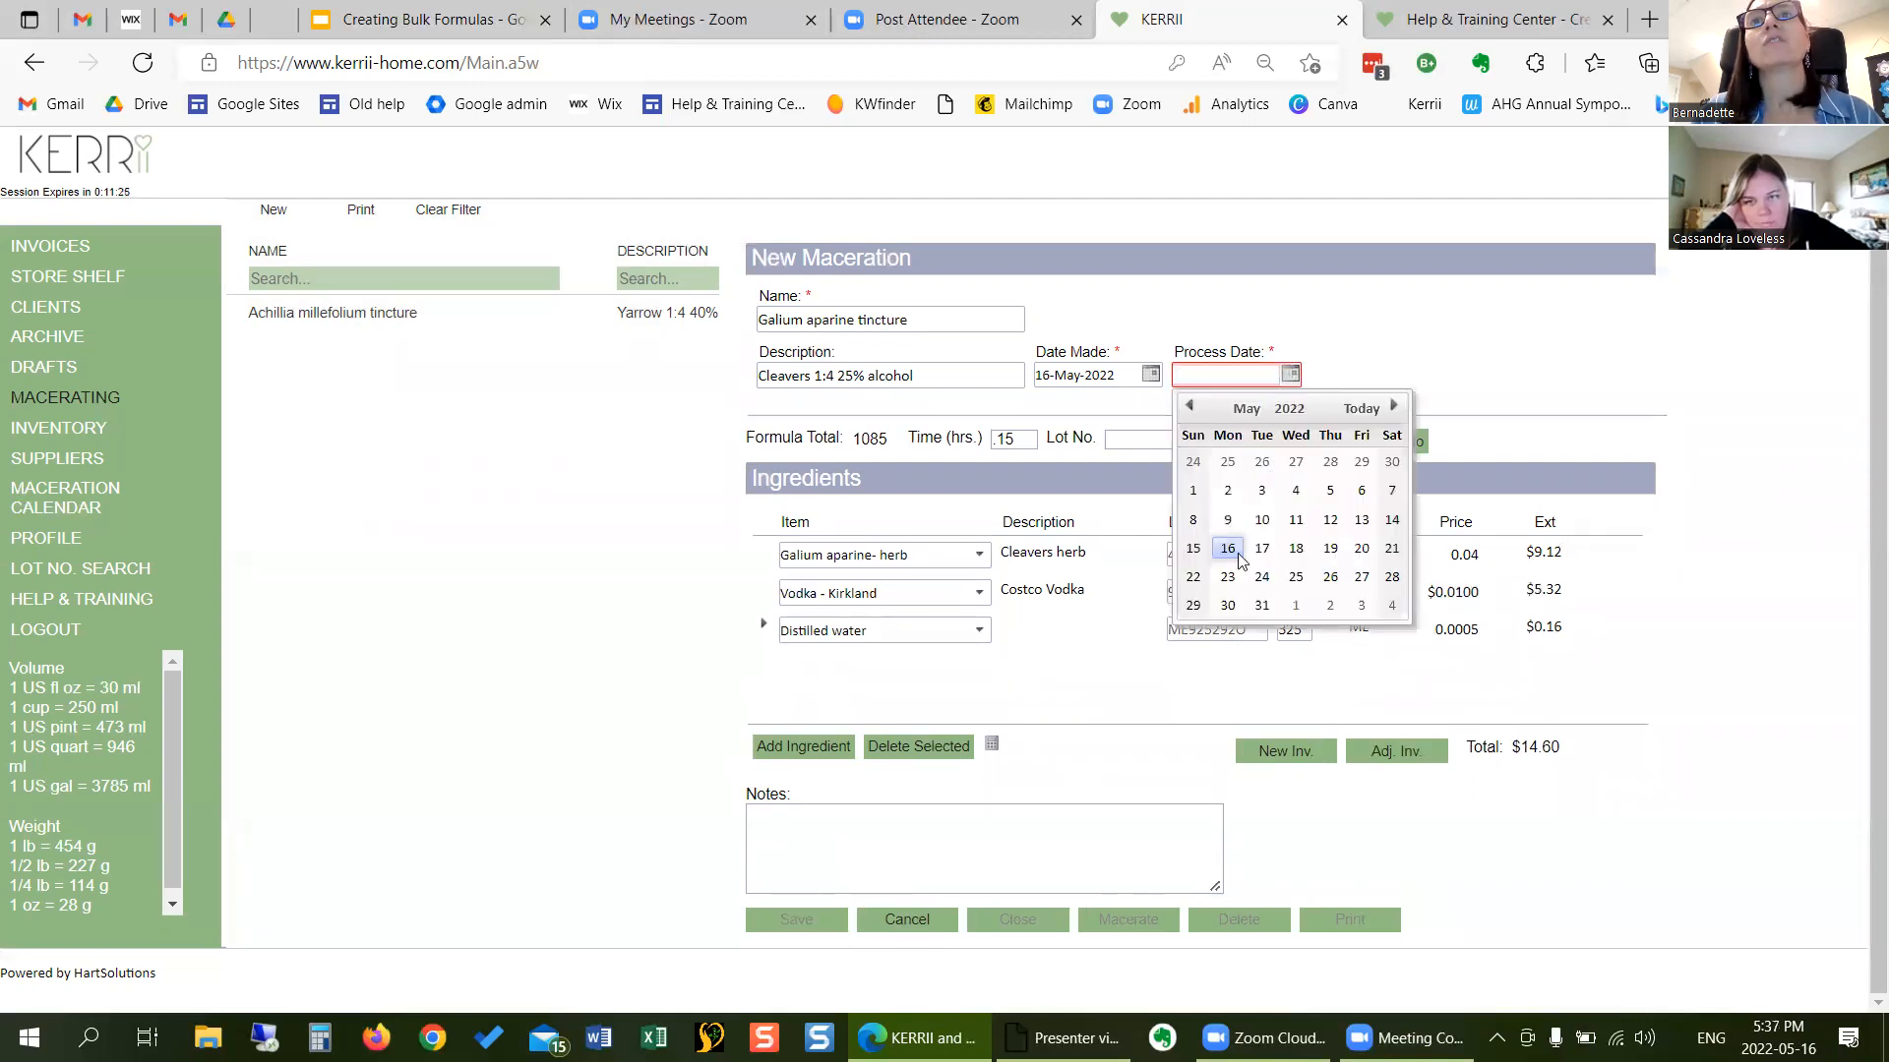
{"action": "left_click", "coordinate": [1227, 606]}
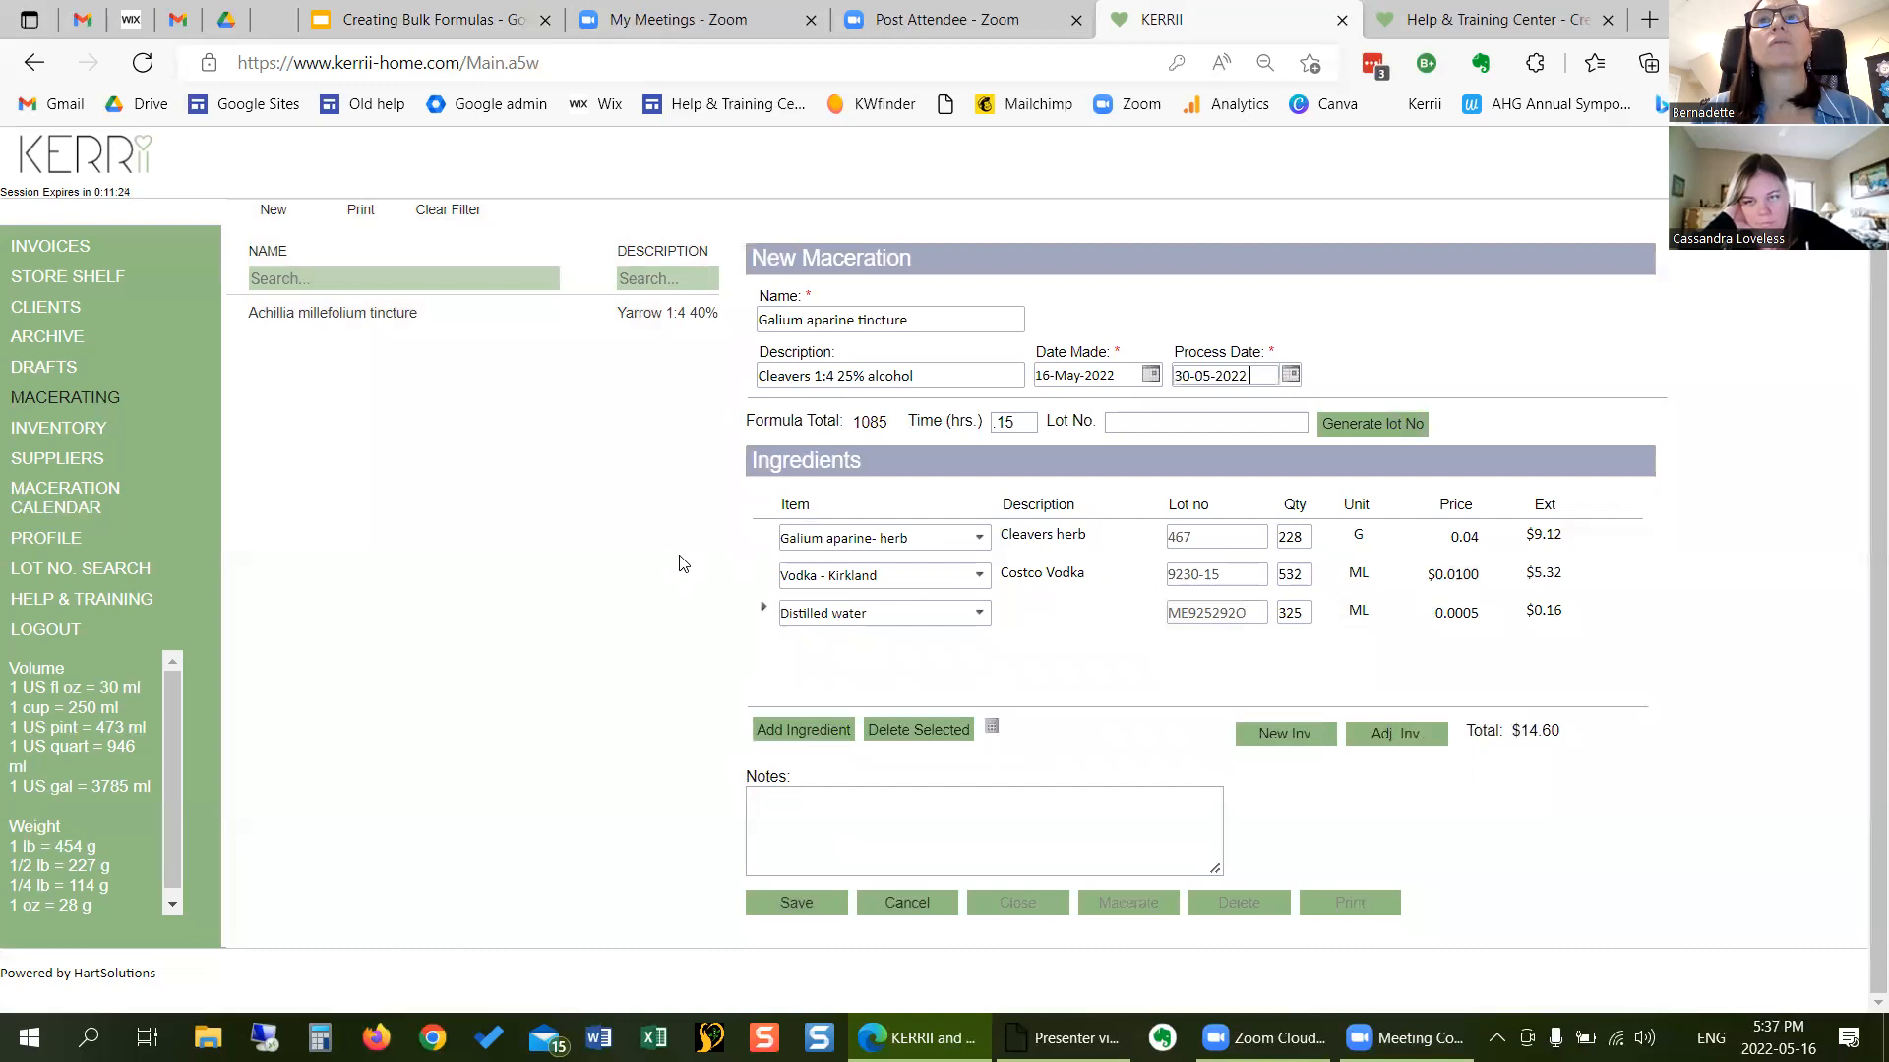
{"action": "left_click", "coordinate": [783, 905]}
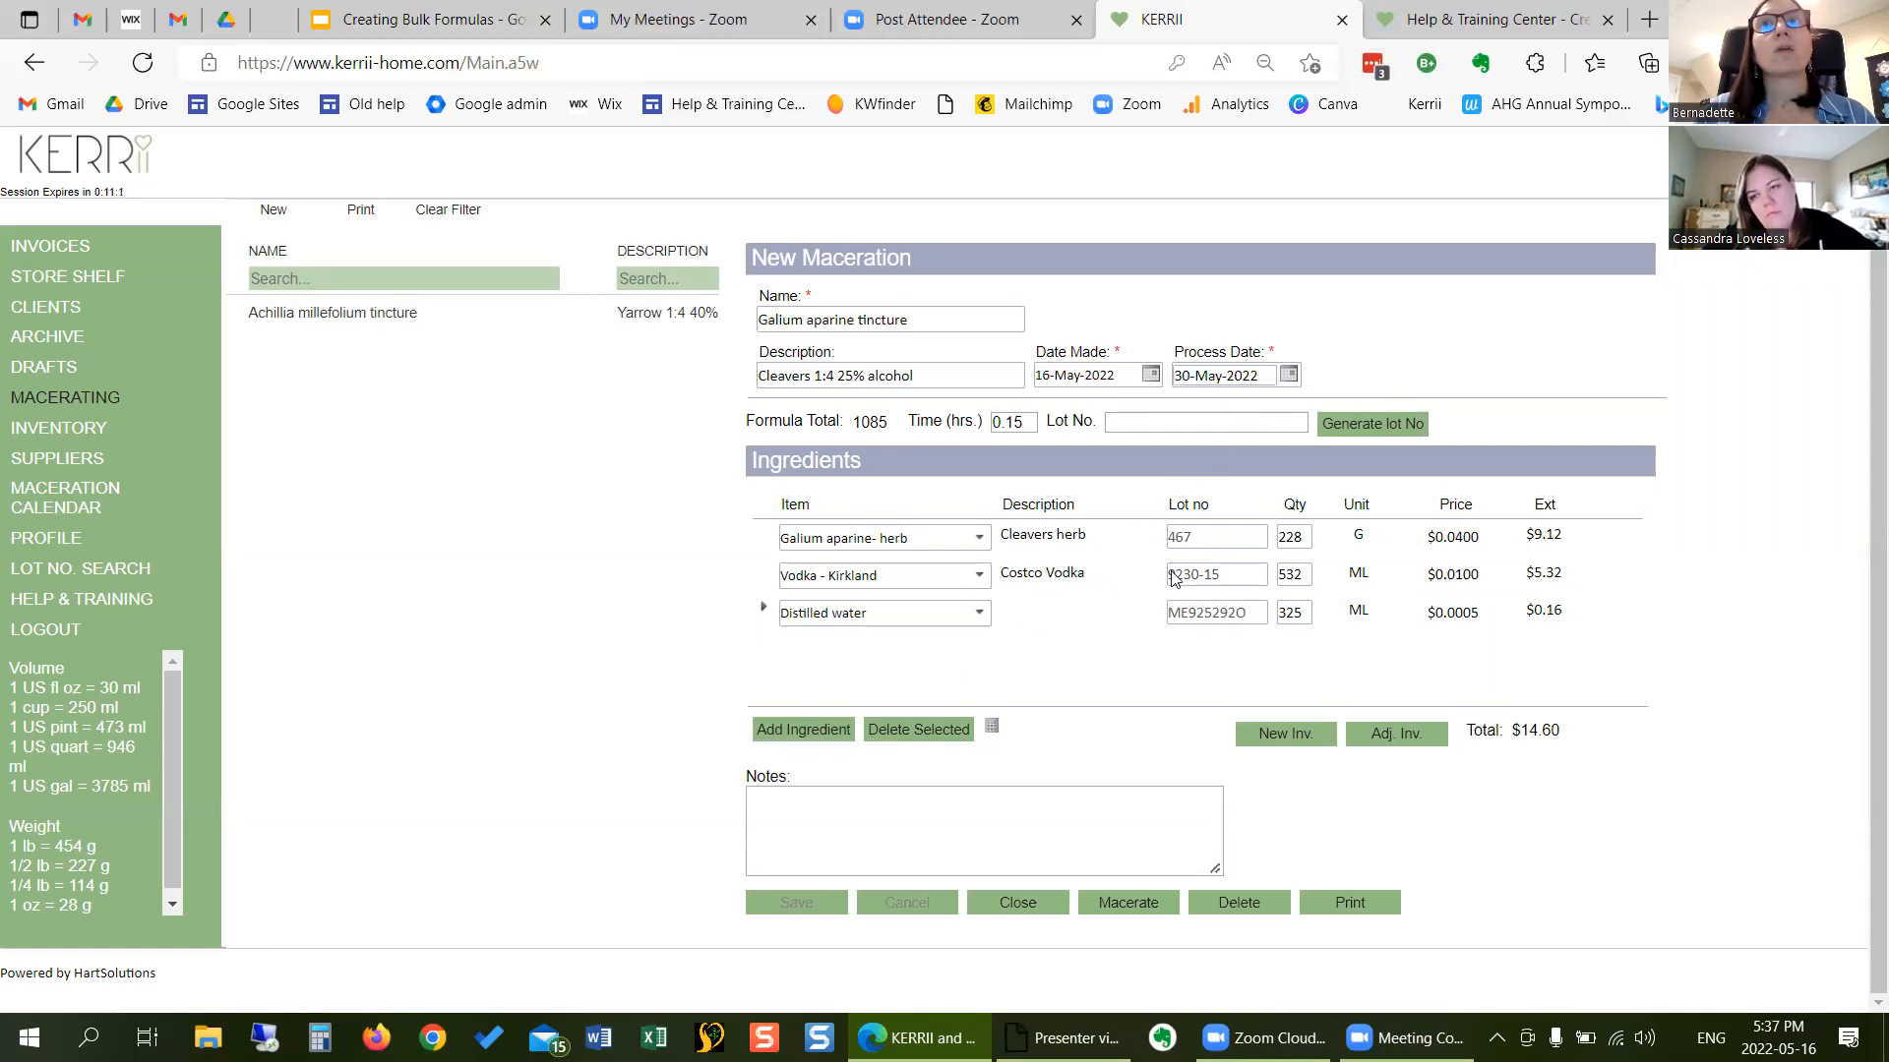
- Generate a lot number for the maceration, save it, and begin macerating with the ingredients removed from inventory
{"action": "left_click", "coordinate": [1338, 430]}
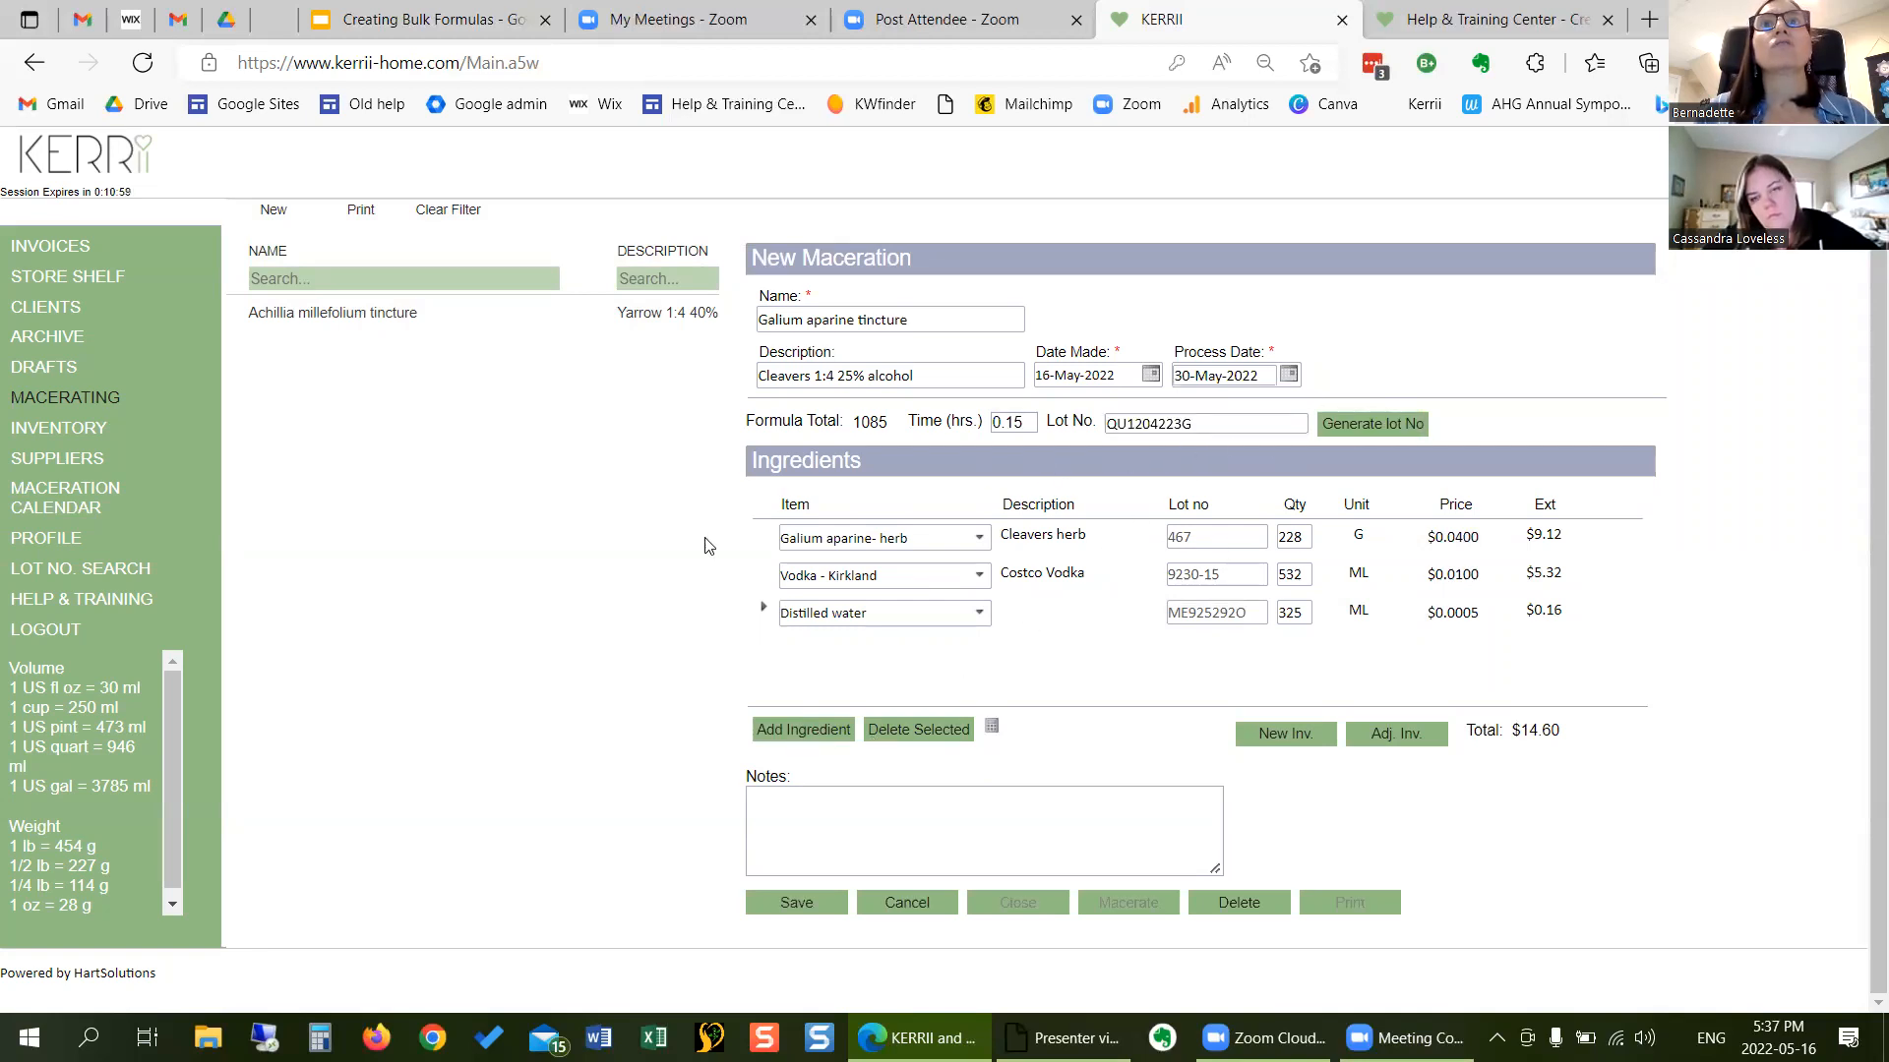
{"action": "left_click", "coordinate": [818, 902]}
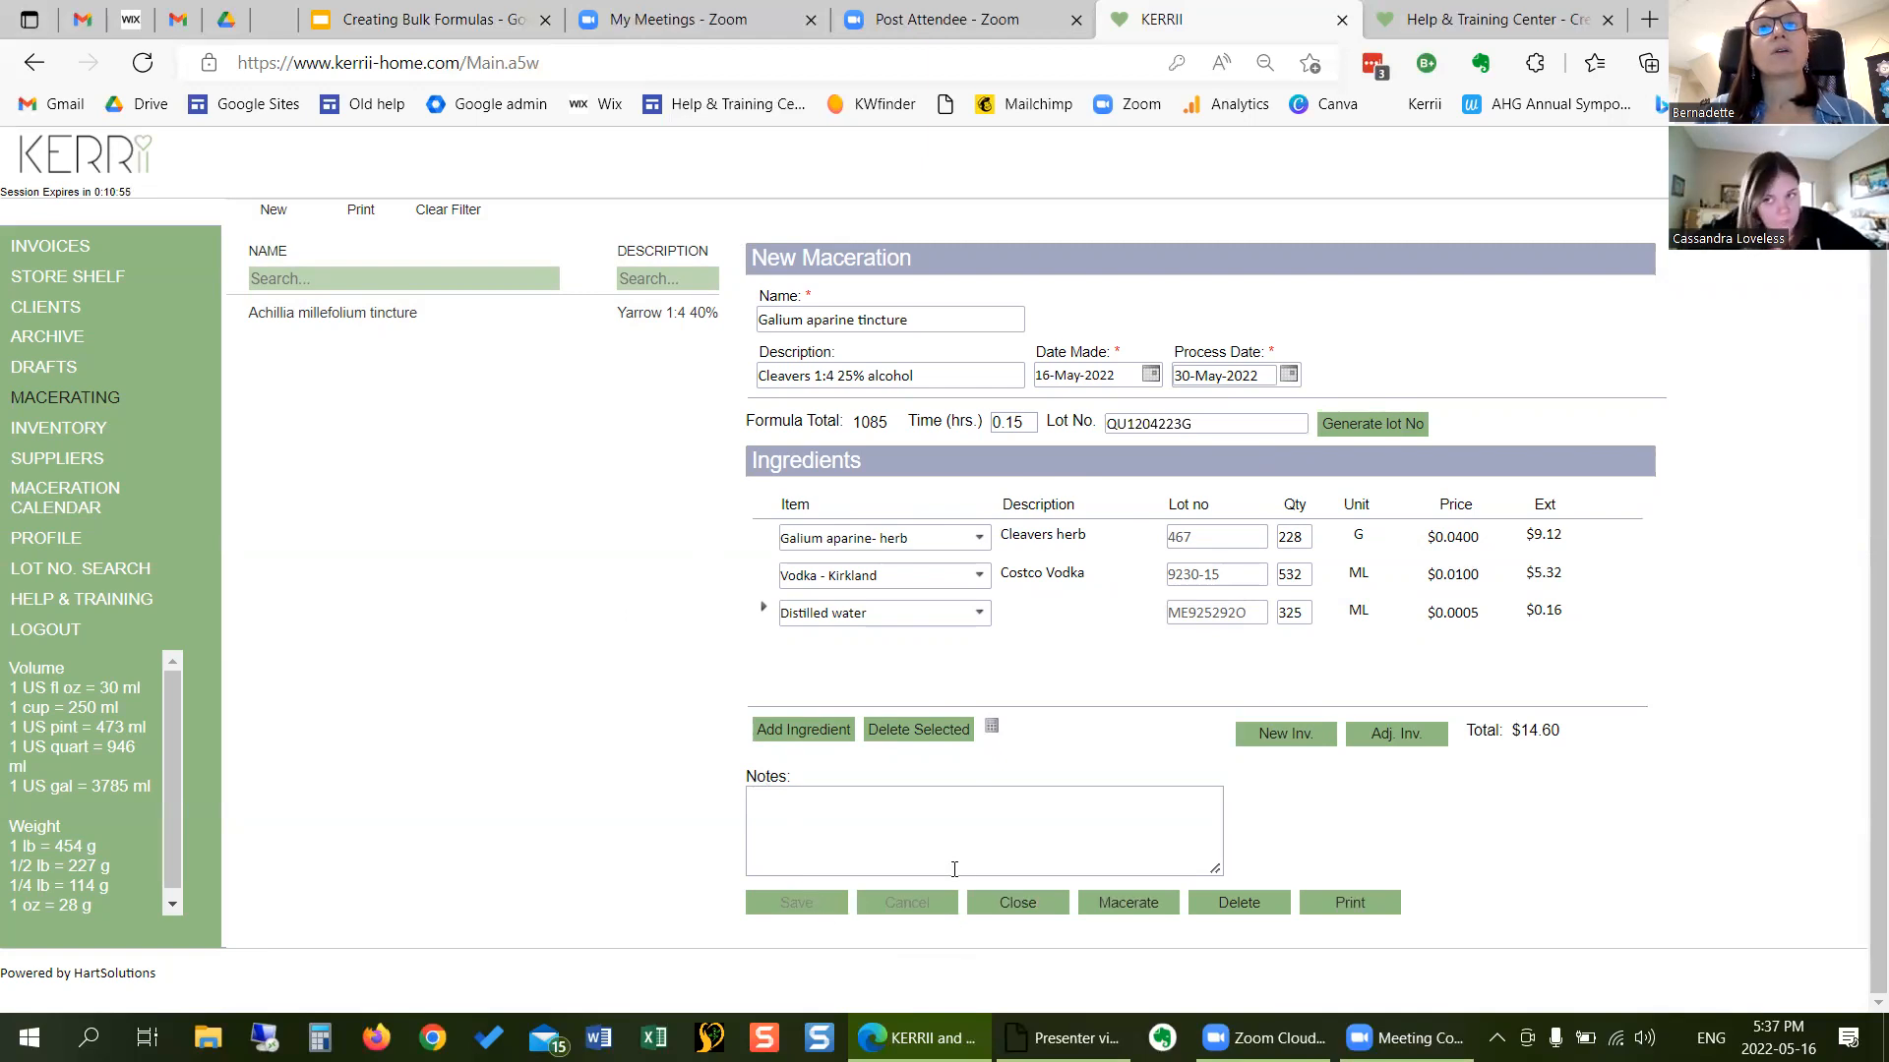
{"action": "left_click", "coordinate": [1117, 905]}
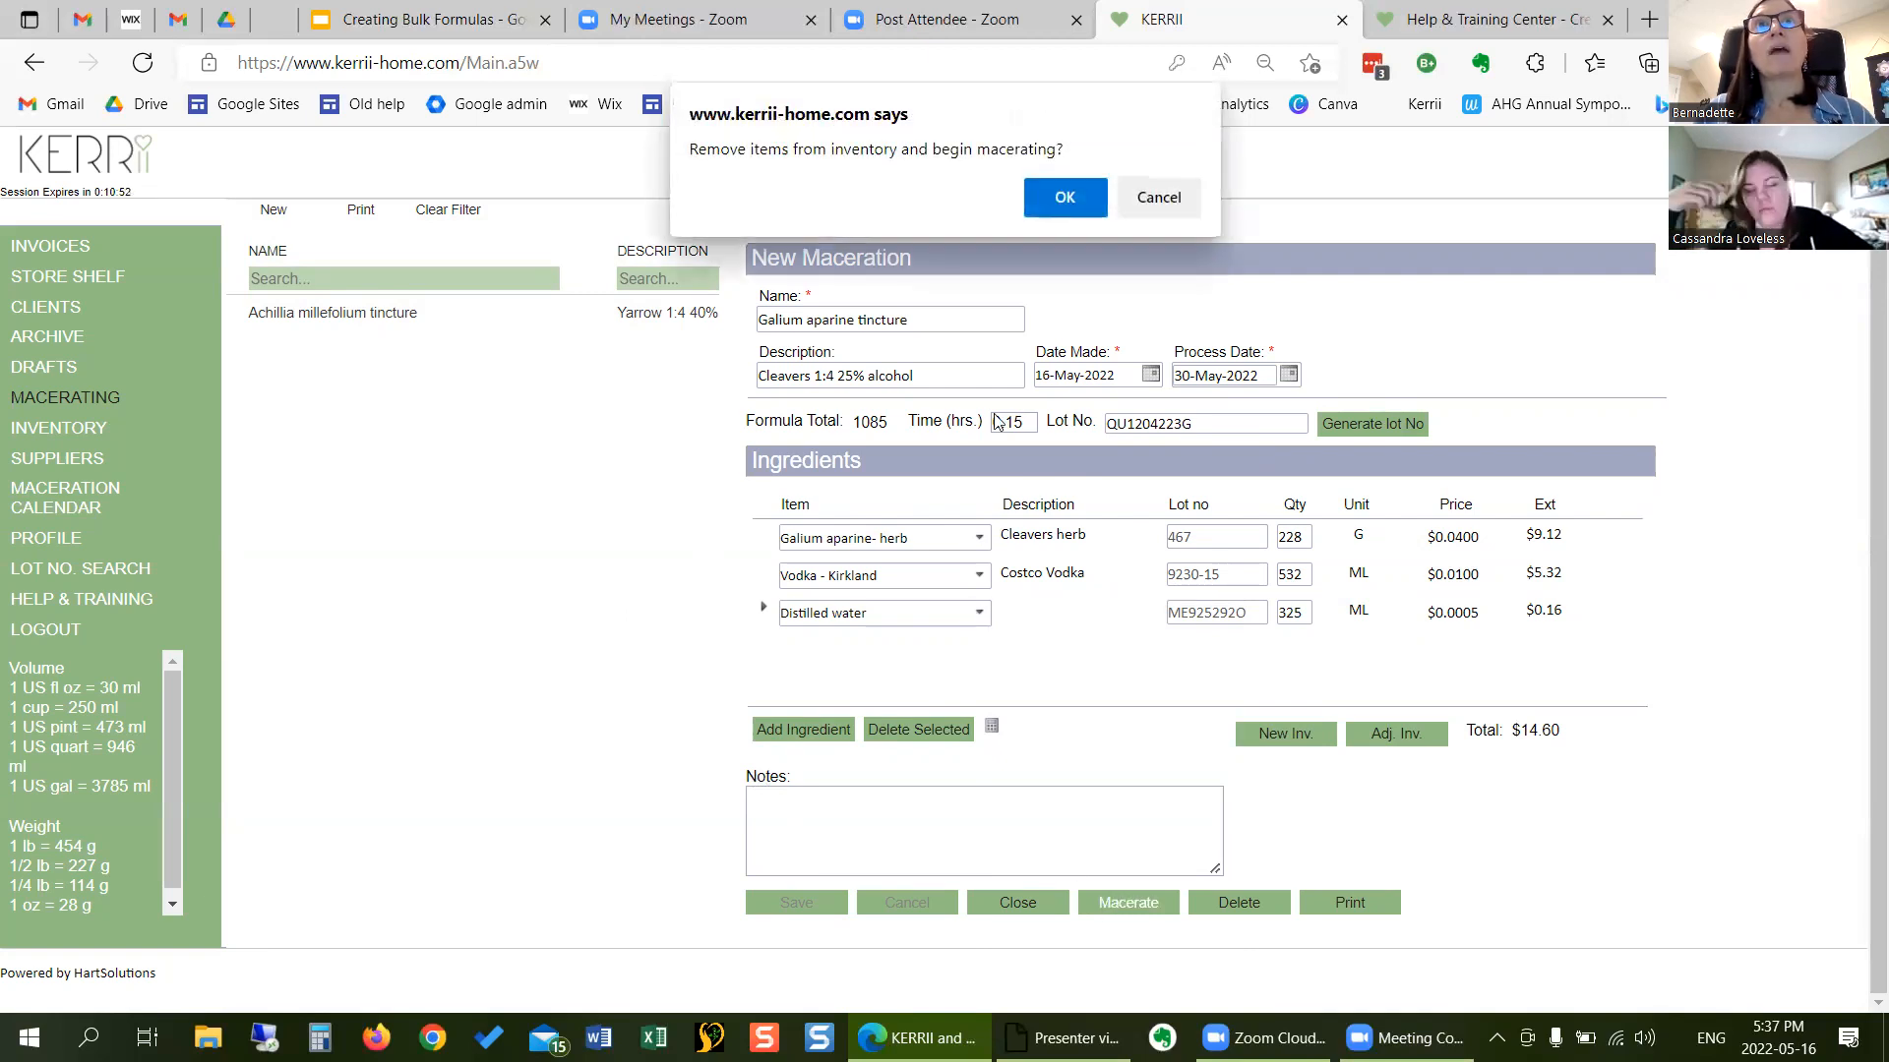
{"action": "left_click", "coordinate": [1066, 200]}
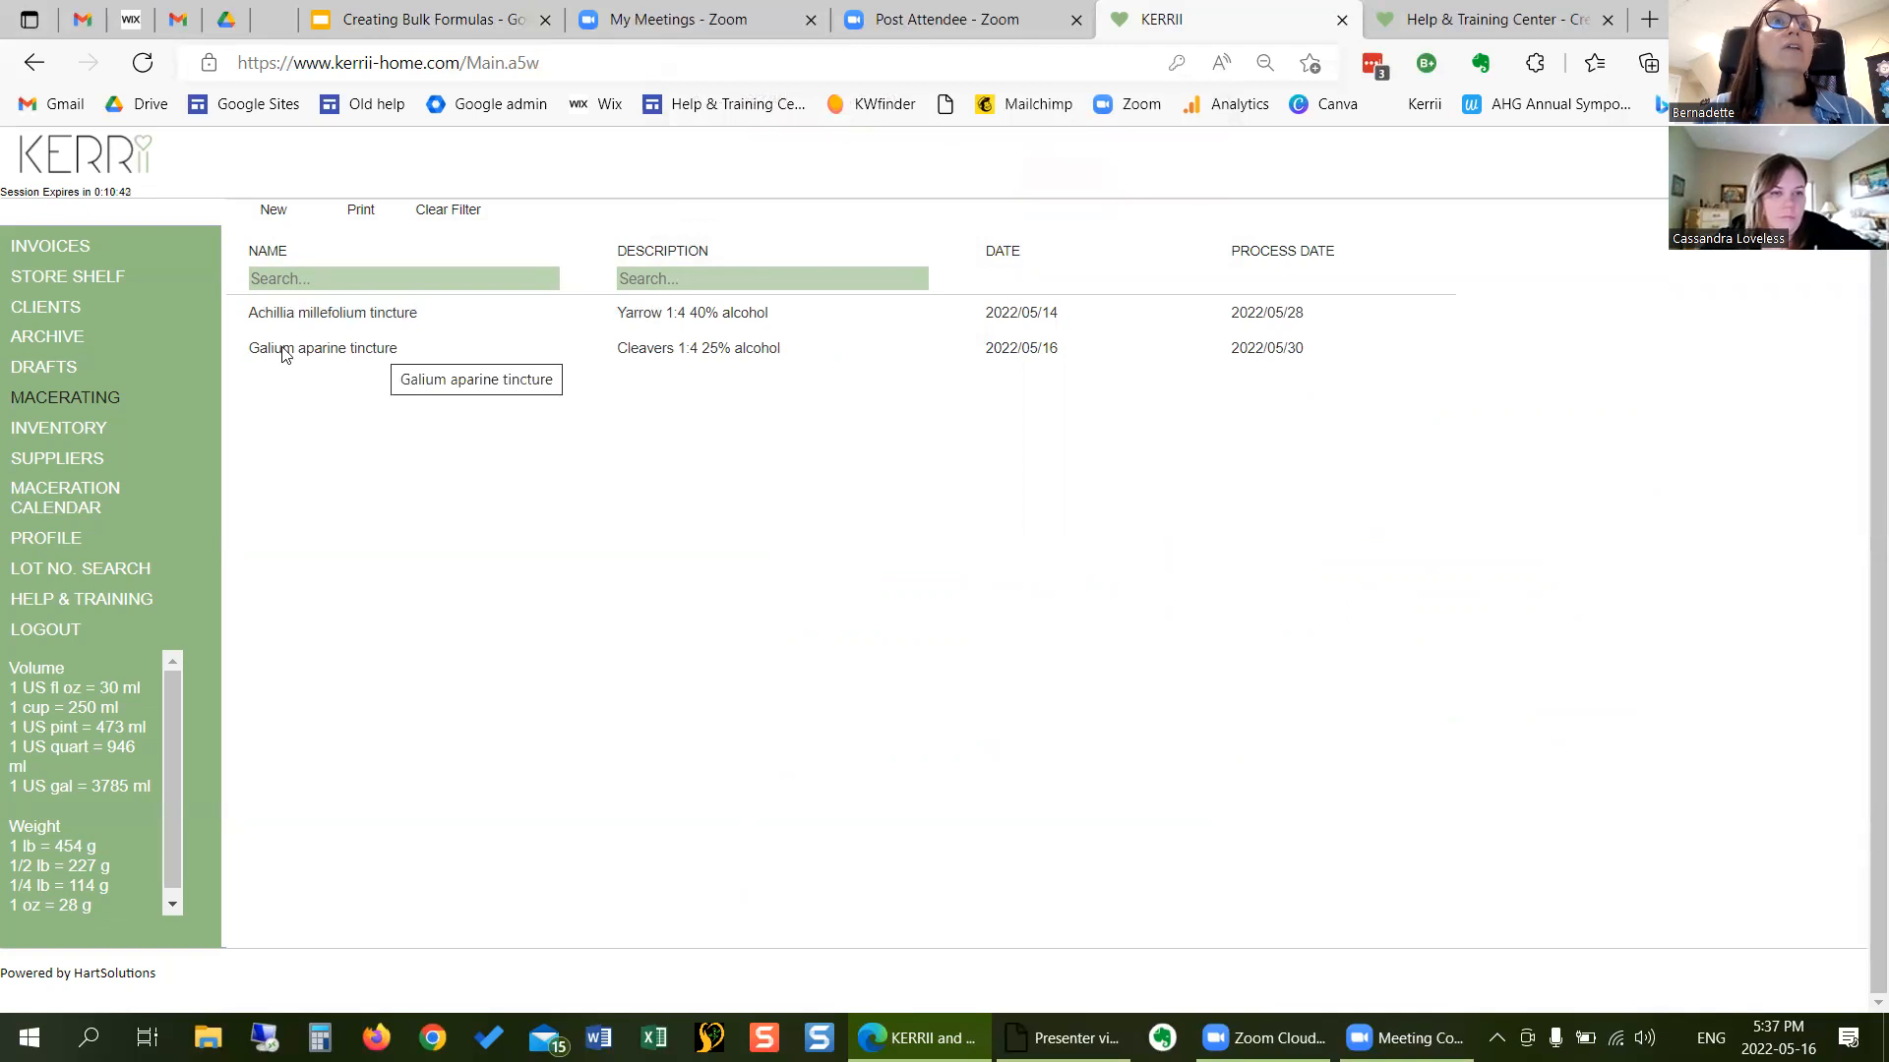
- Check the Galium aparine tincture in the maceration calendar and in the list of current macerations
{"action": "left_click", "coordinate": [72, 506]}
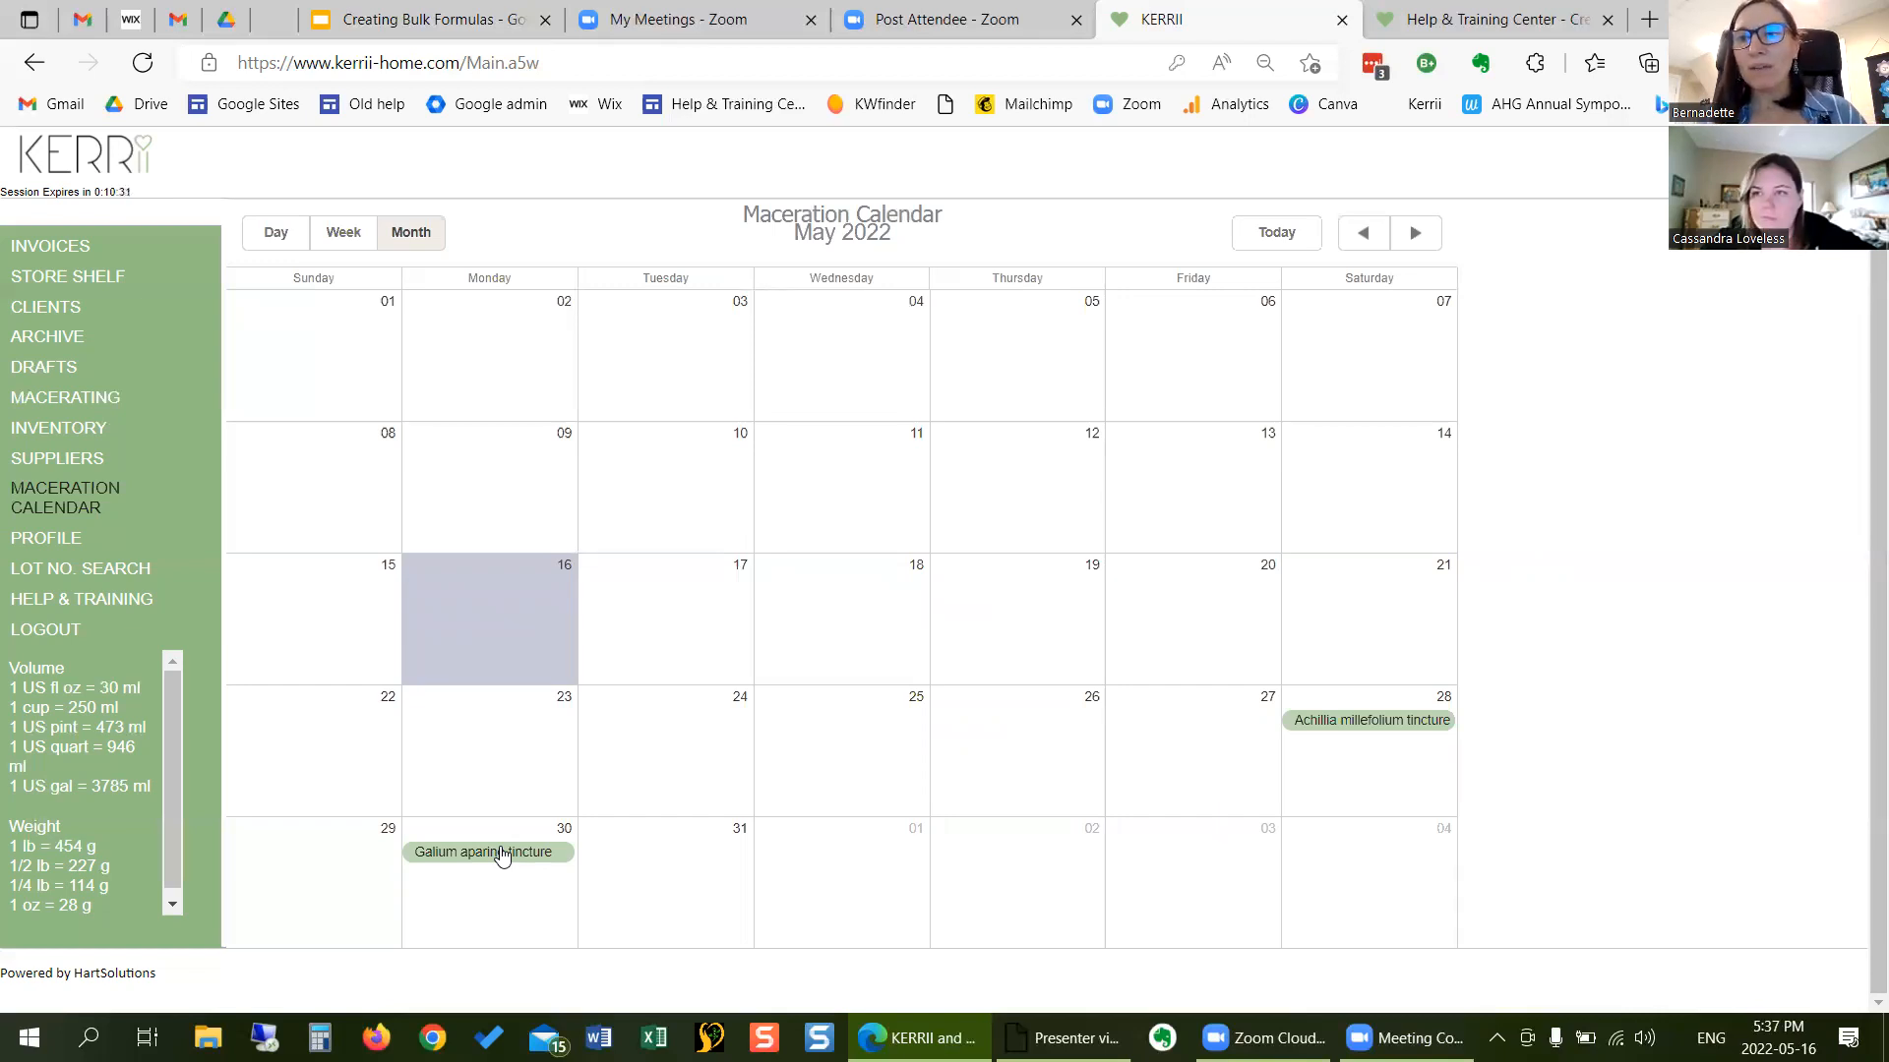
{"action": "left_click", "coordinate": [67, 402]}
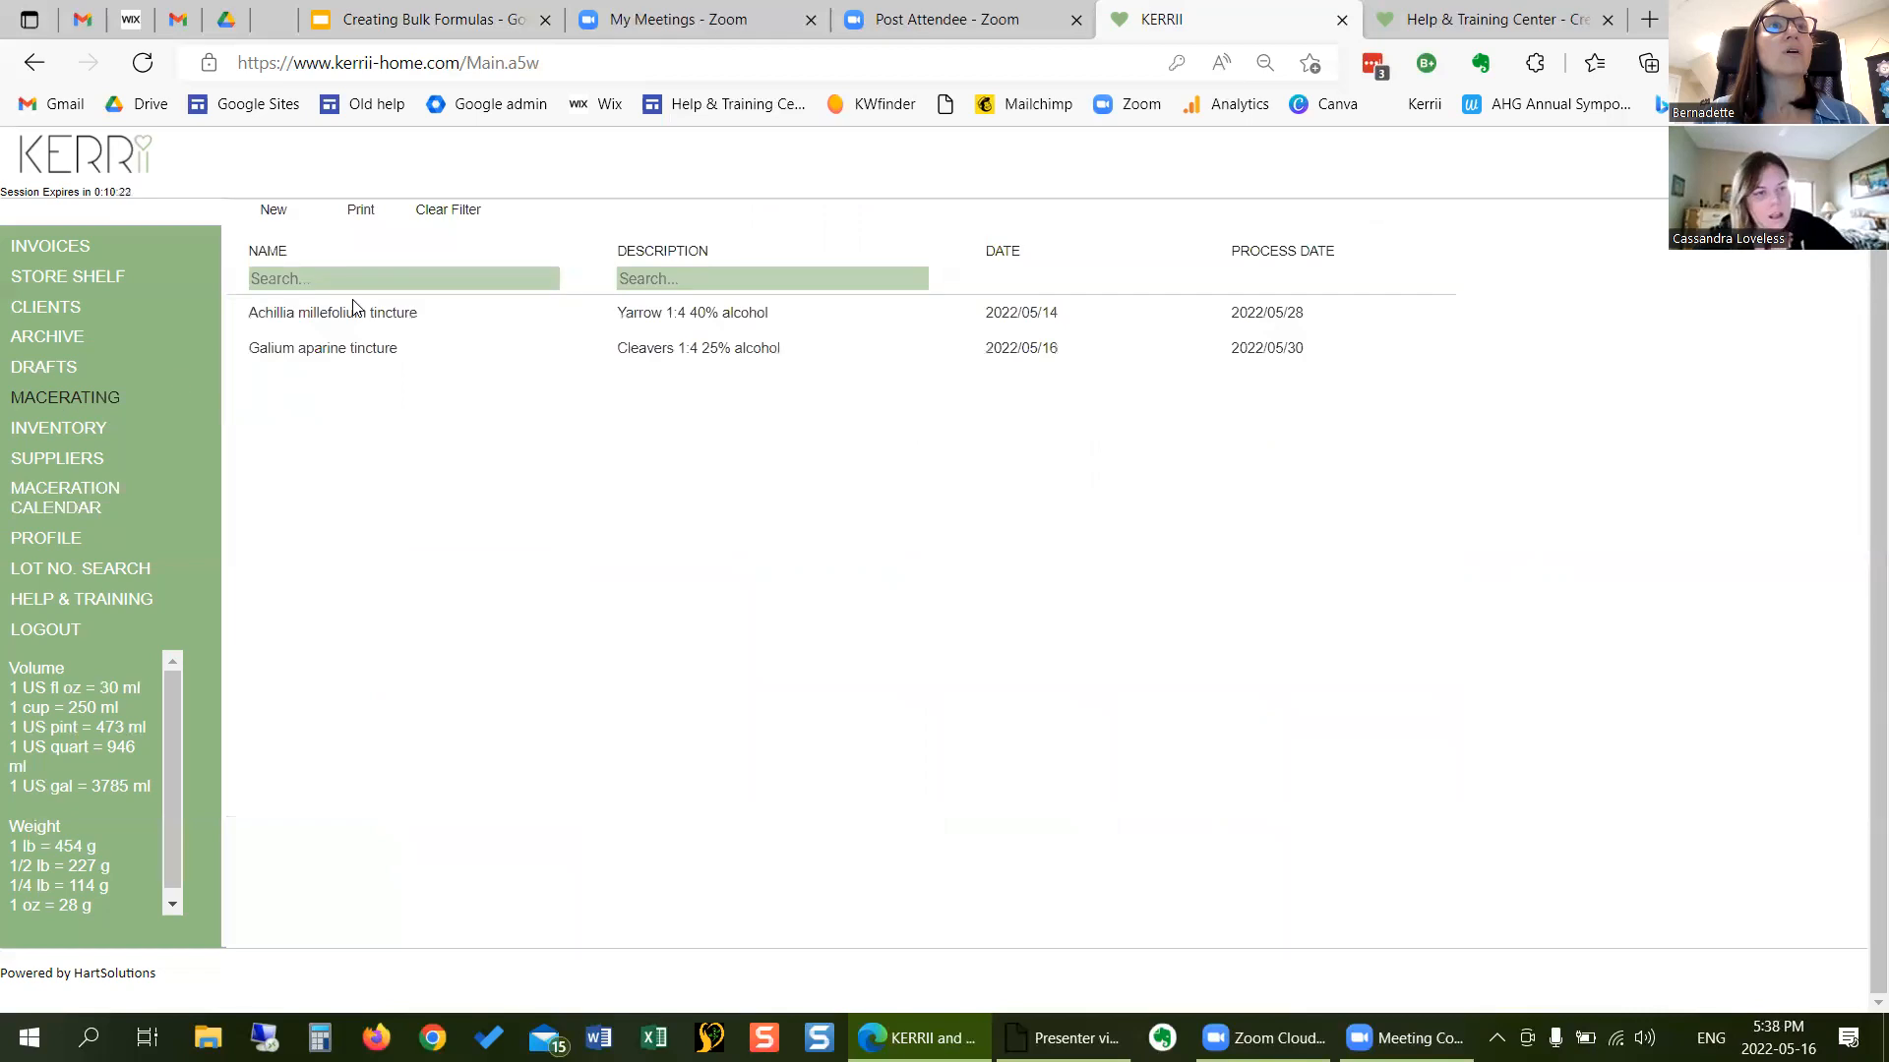
{"action": "left_click", "coordinate": [101, 503]}
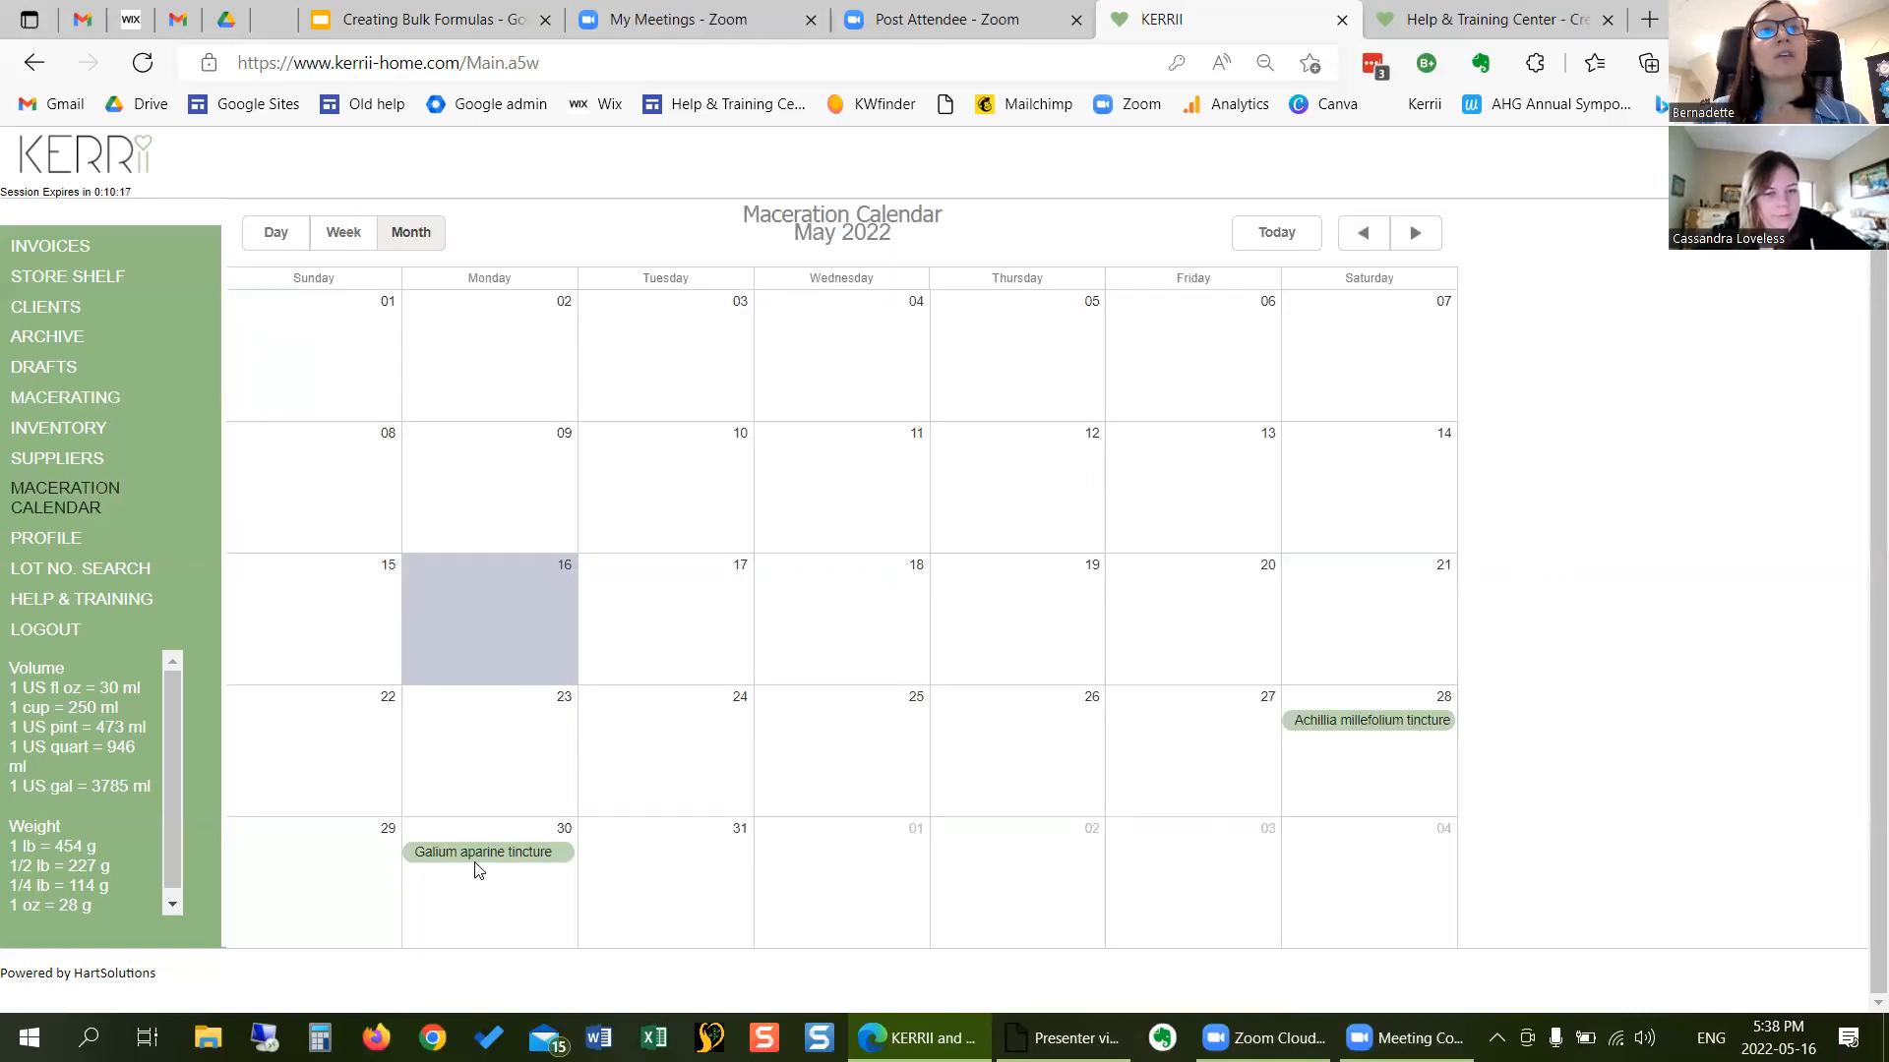
{"action": "mouse_move", "coordinate": [488, 859]}
{"action": "left_mouse_down"}
{"action": "mouse_move", "coordinate": [679, 814]}
{"action": "mouse_move", "coordinate": [725, 723]}
{"action": "mouse_move", "coordinate": [725, 876]}
{"action": "mouse_move", "coordinate": [570, 738]}
{"action": "mouse_move", "coordinate": [497, 640]}
{"action": "mouse_move", "coordinate": [355, 535]}
{"action": "mouse_move", "coordinate": [358, 463]}
{"action": "mouse_move", "coordinate": [662, 902]}
{"action": "mouse_move", "coordinate": [641, 859]}
{"action": "mouse_move", "coordinate": [491, 859]}
{"action": "left_mouse_up"}
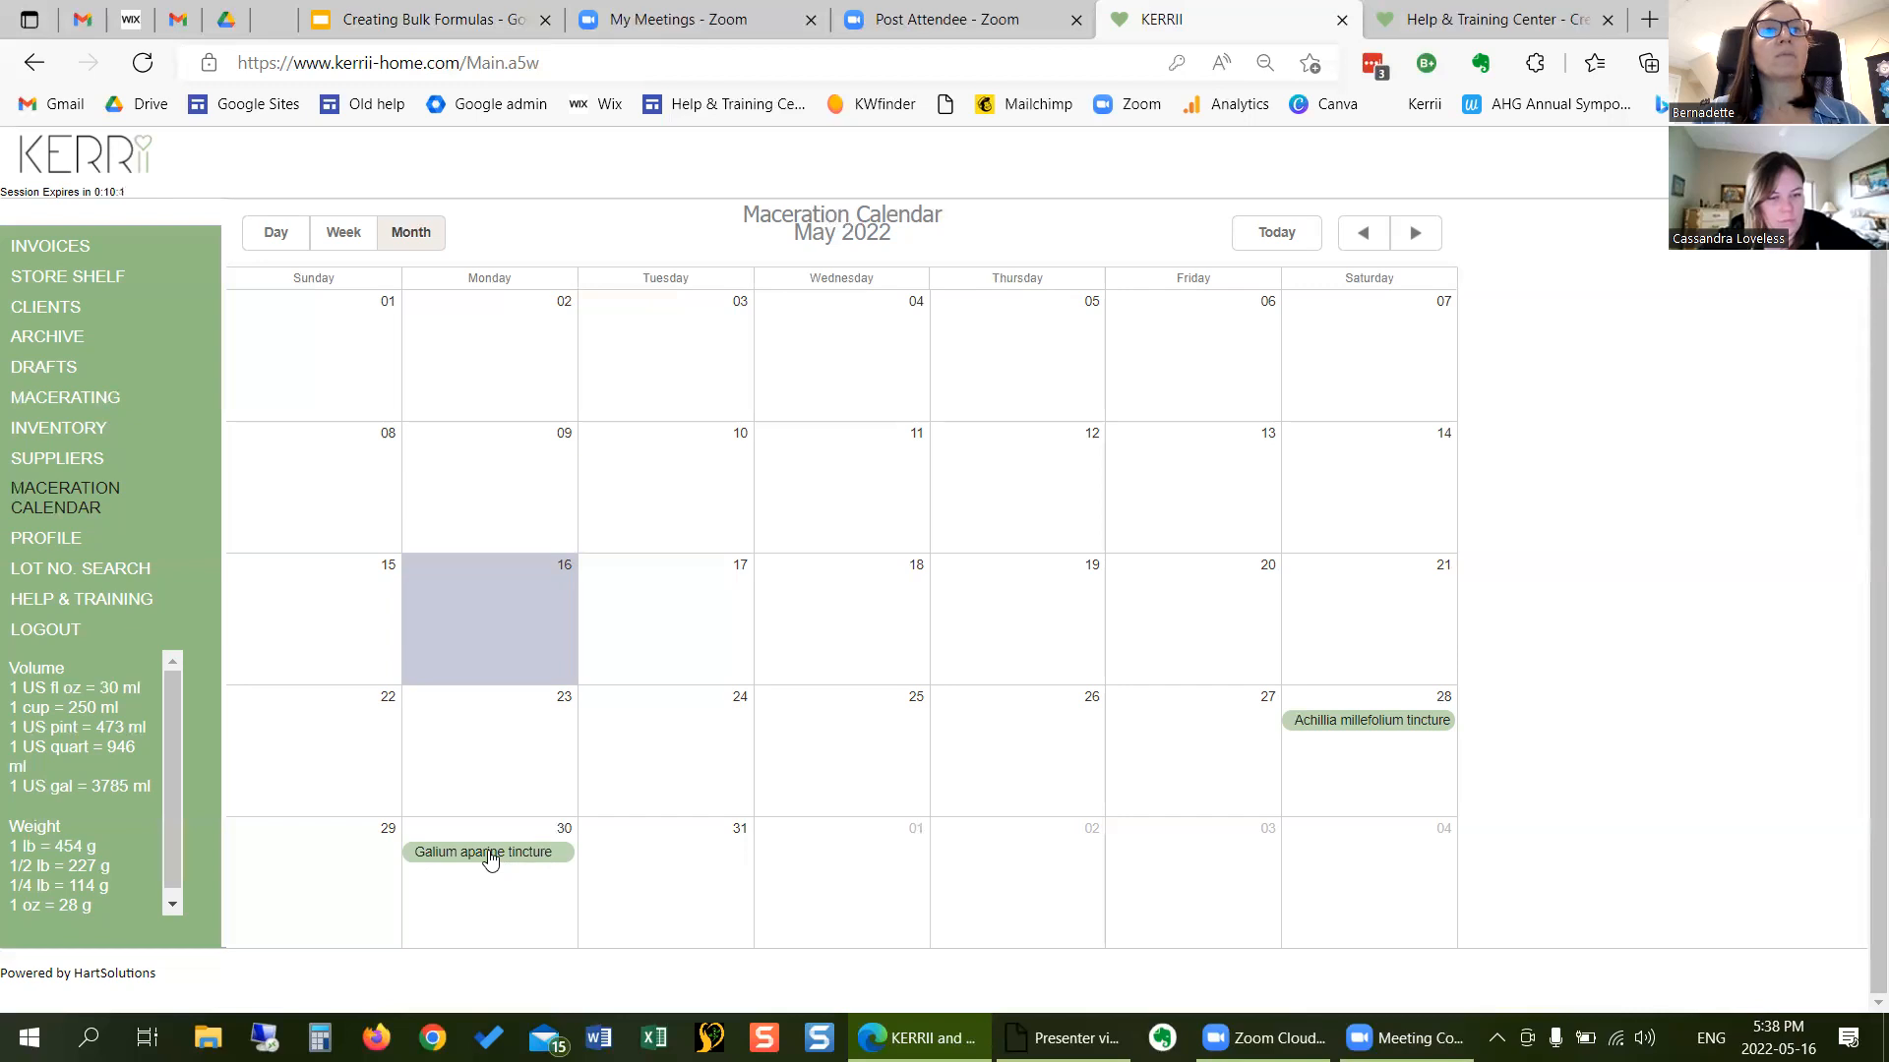
- Open the Galium aparine tincture from the calendar, start producing it, and set the current time to .5 hours
{"action": "left_click", "coordinate": [491, 859]}
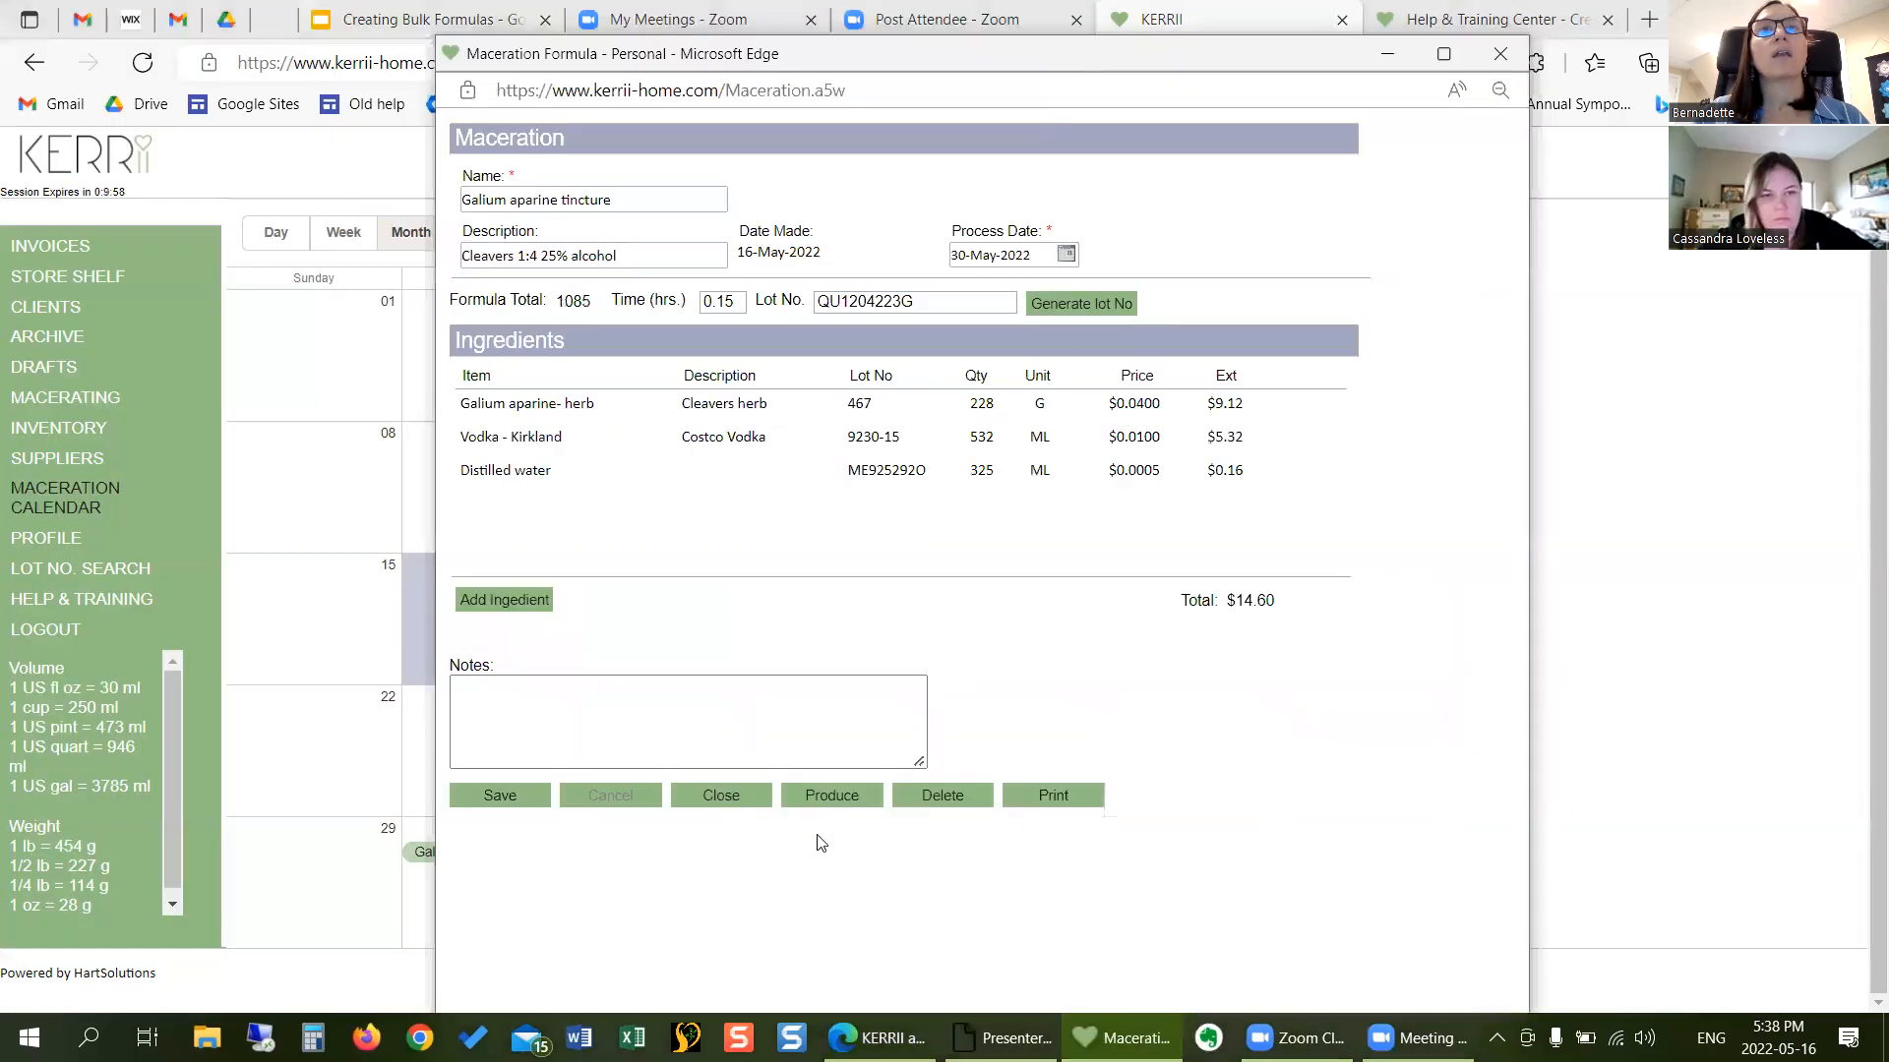
{"action": "left_click", "coordinate": [856, 795]}
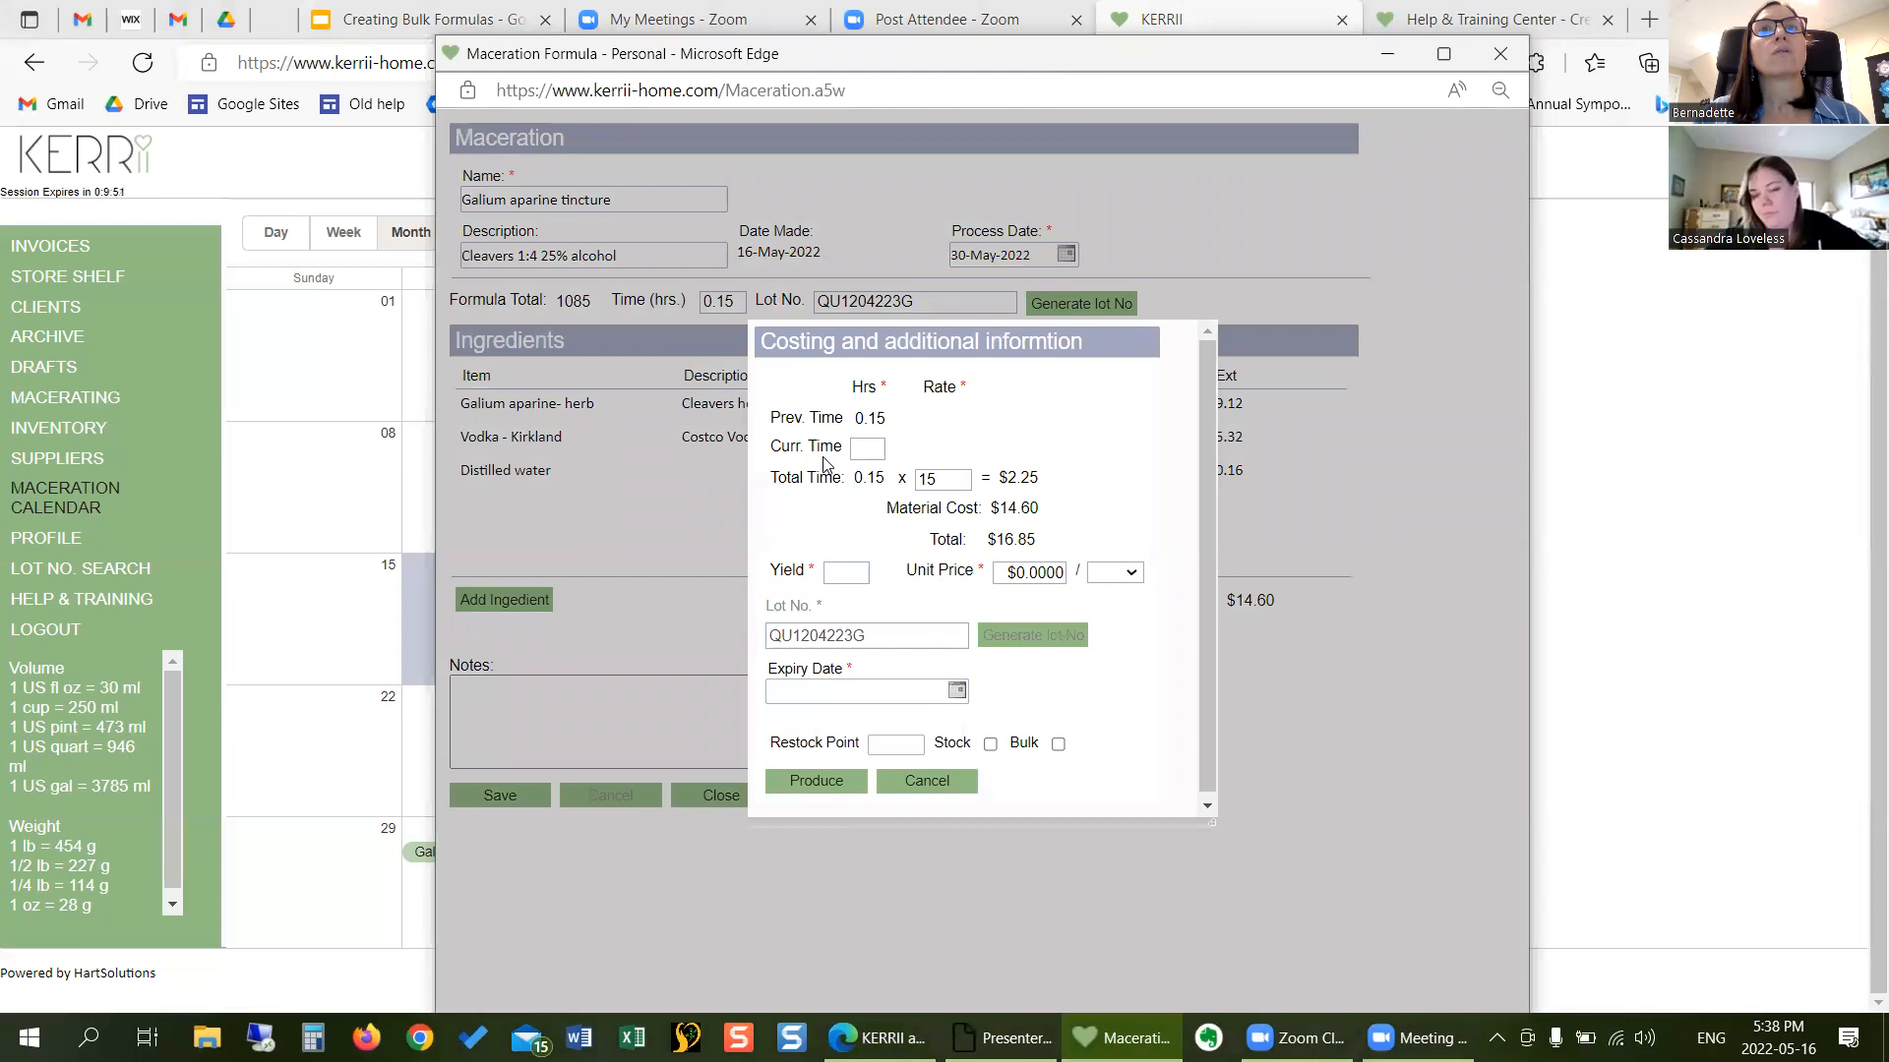
{"action": "left_click", "coordinate": [865, 447]}
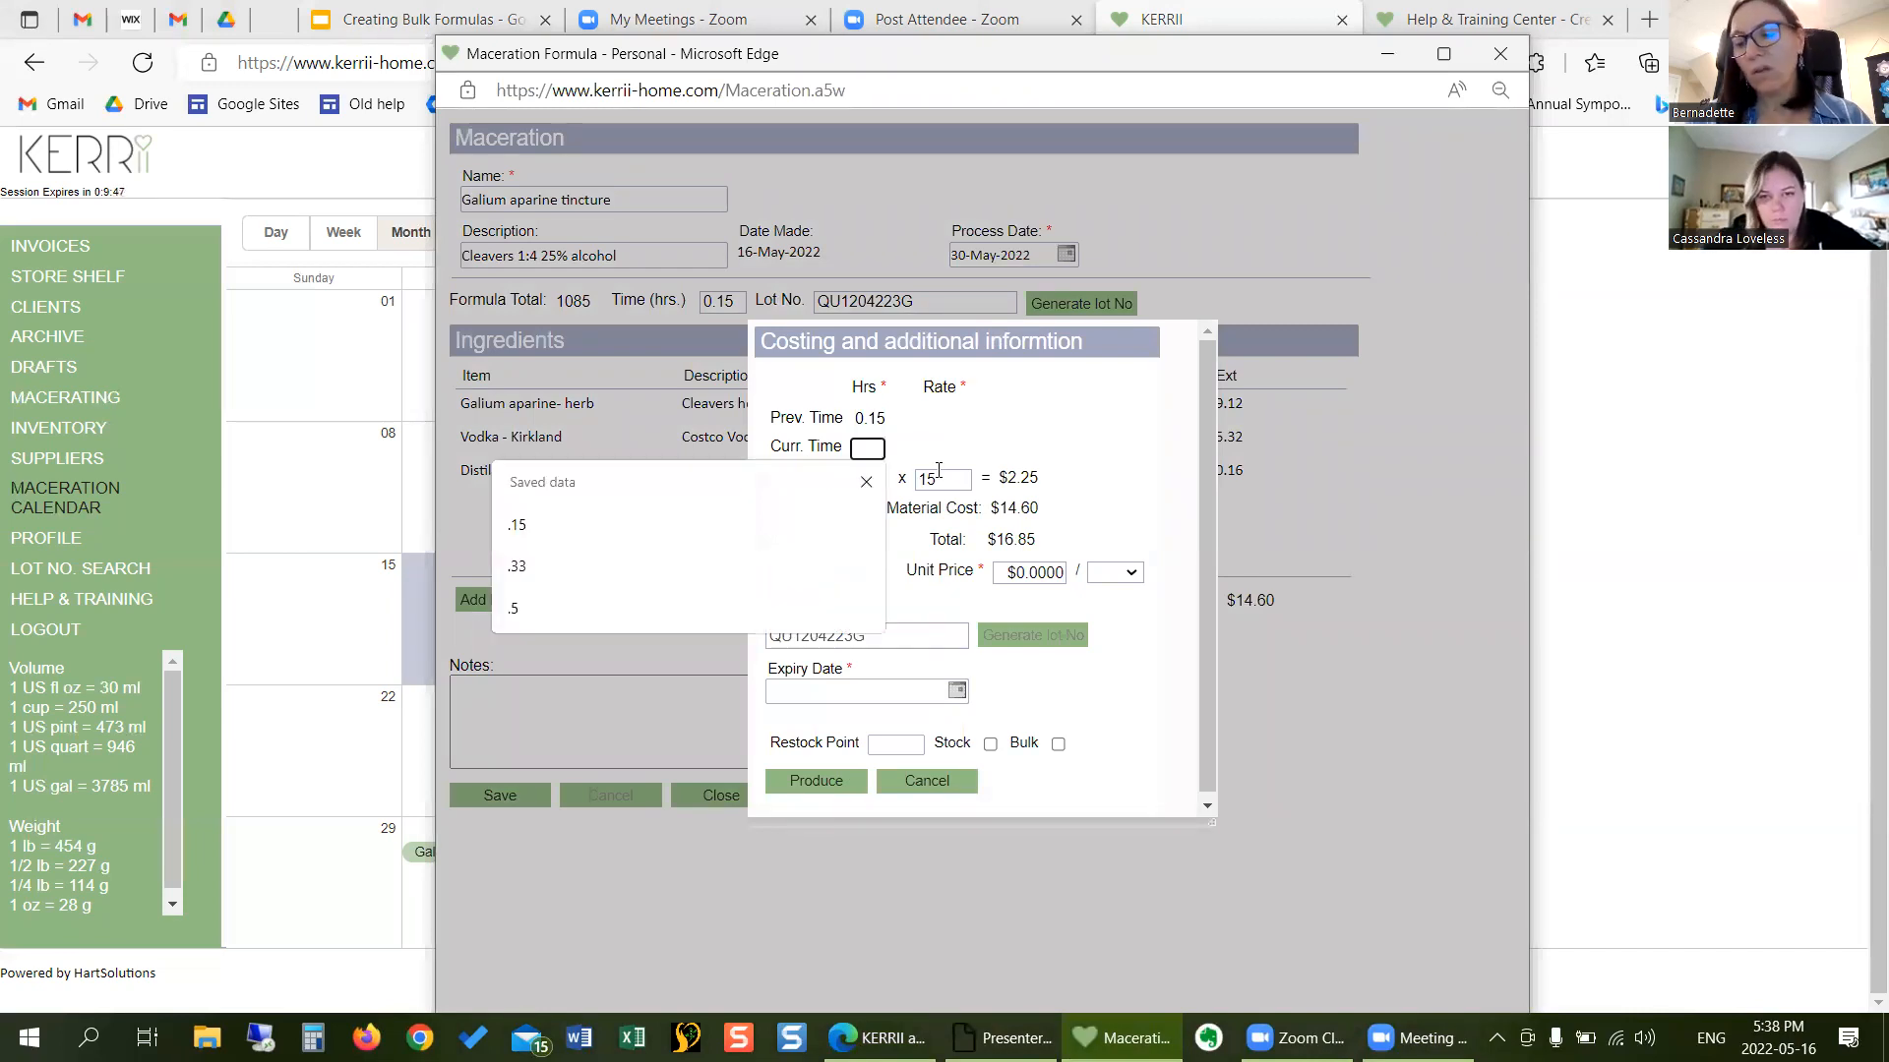
{"action": "type", "text": ".5"}
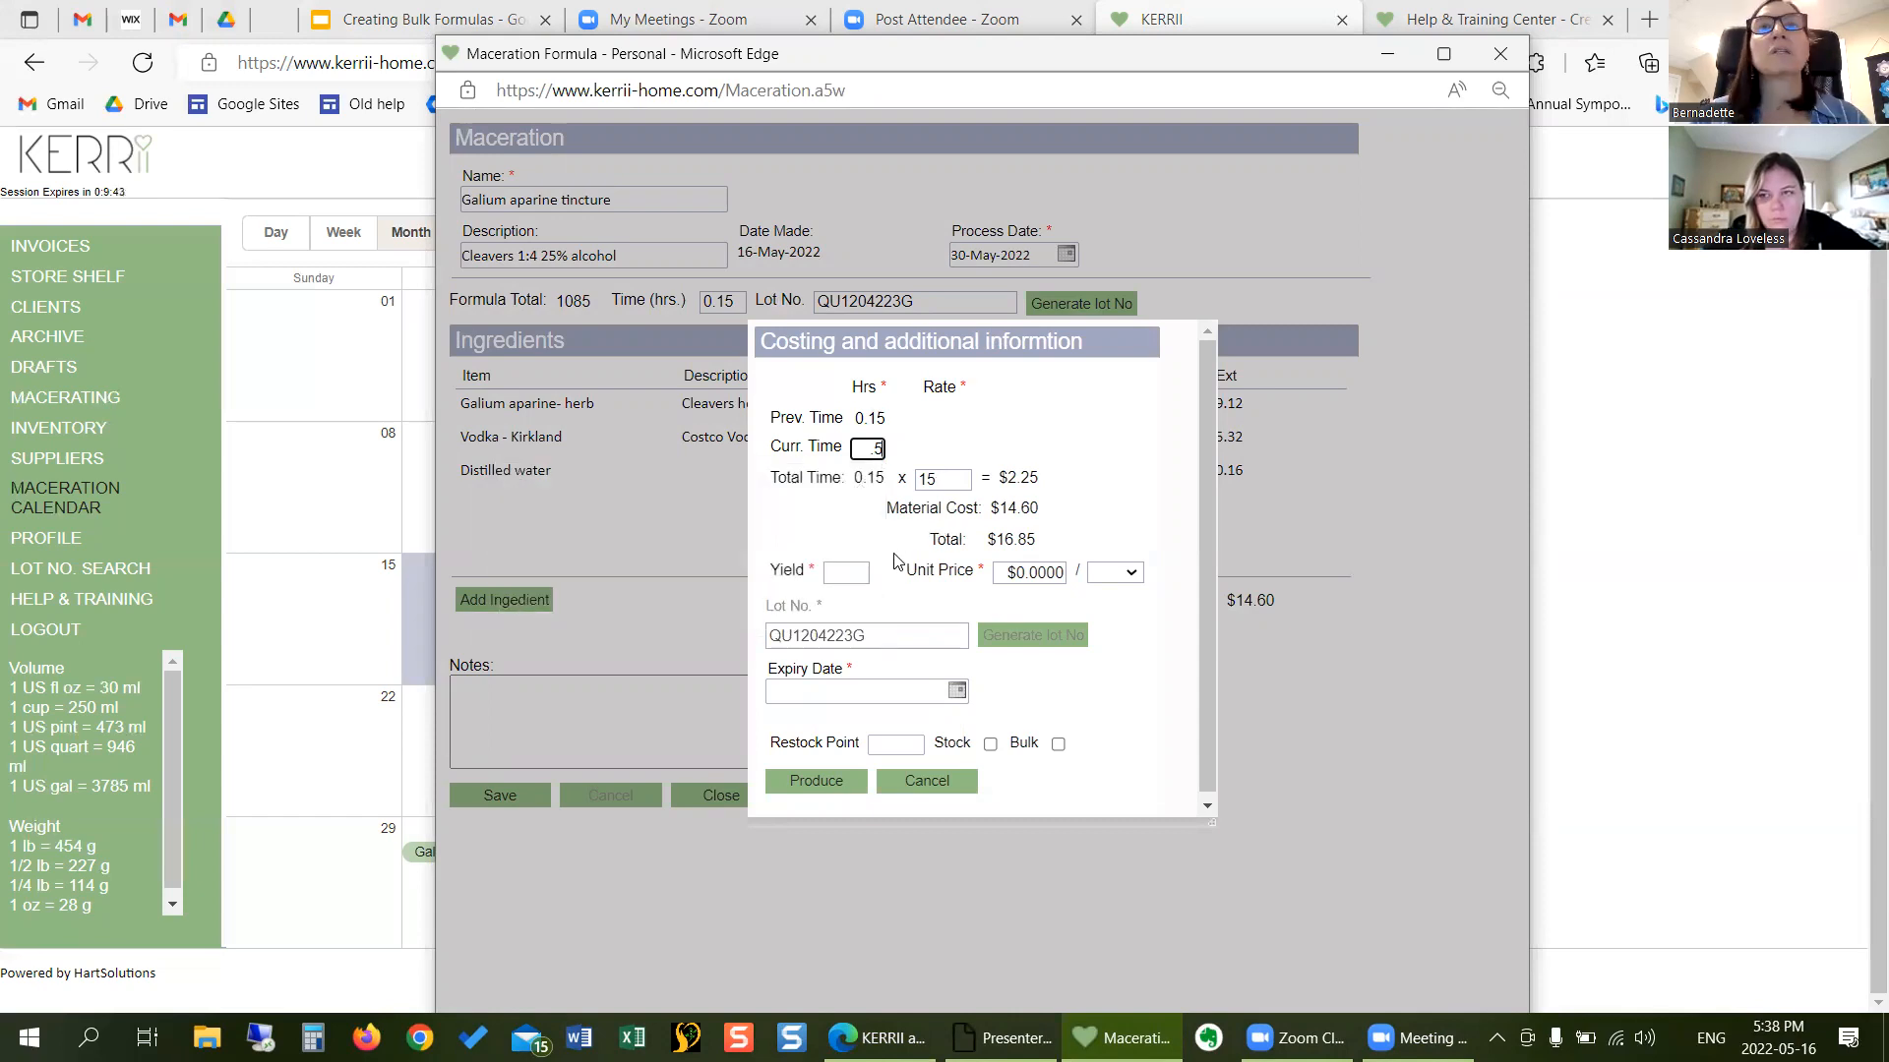
- Set the tincture's yield to 650 with ML as the unit
{"action": "left_click", "coordinate": [848, 579]}
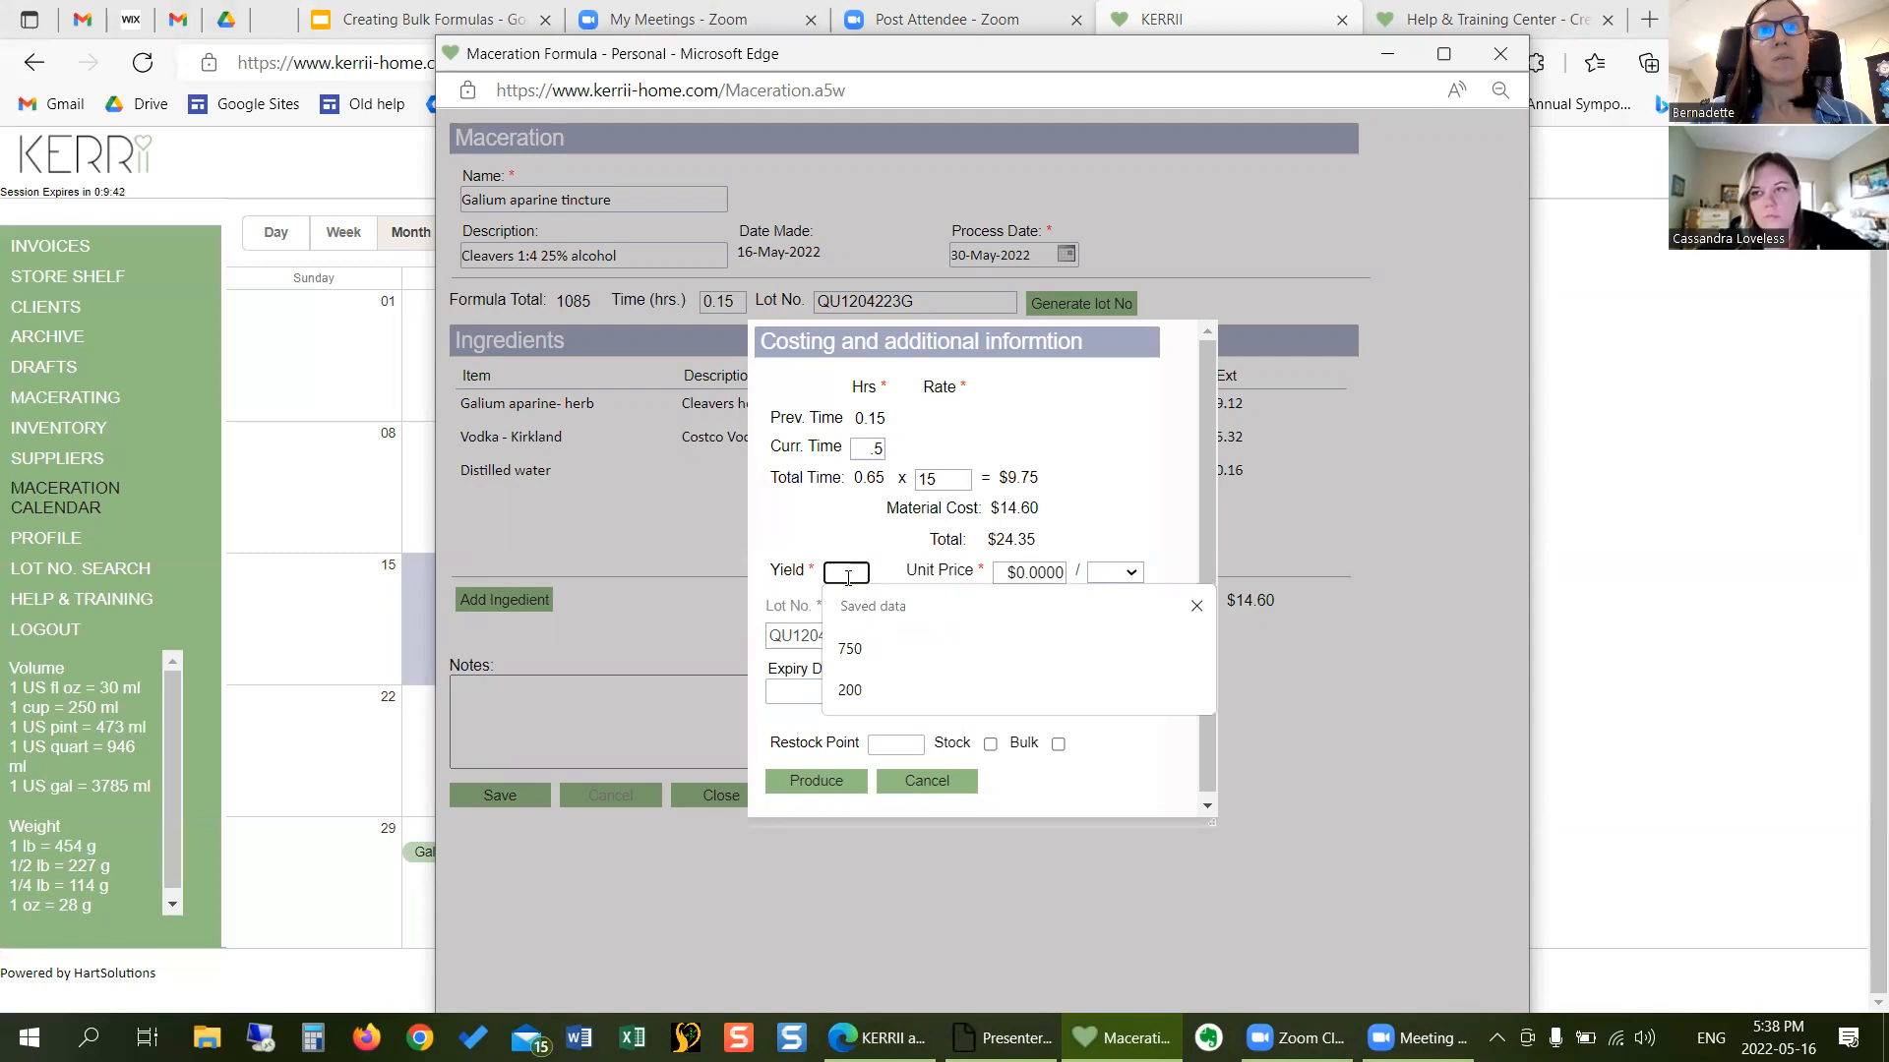
{"action": "type", "text": "650"}
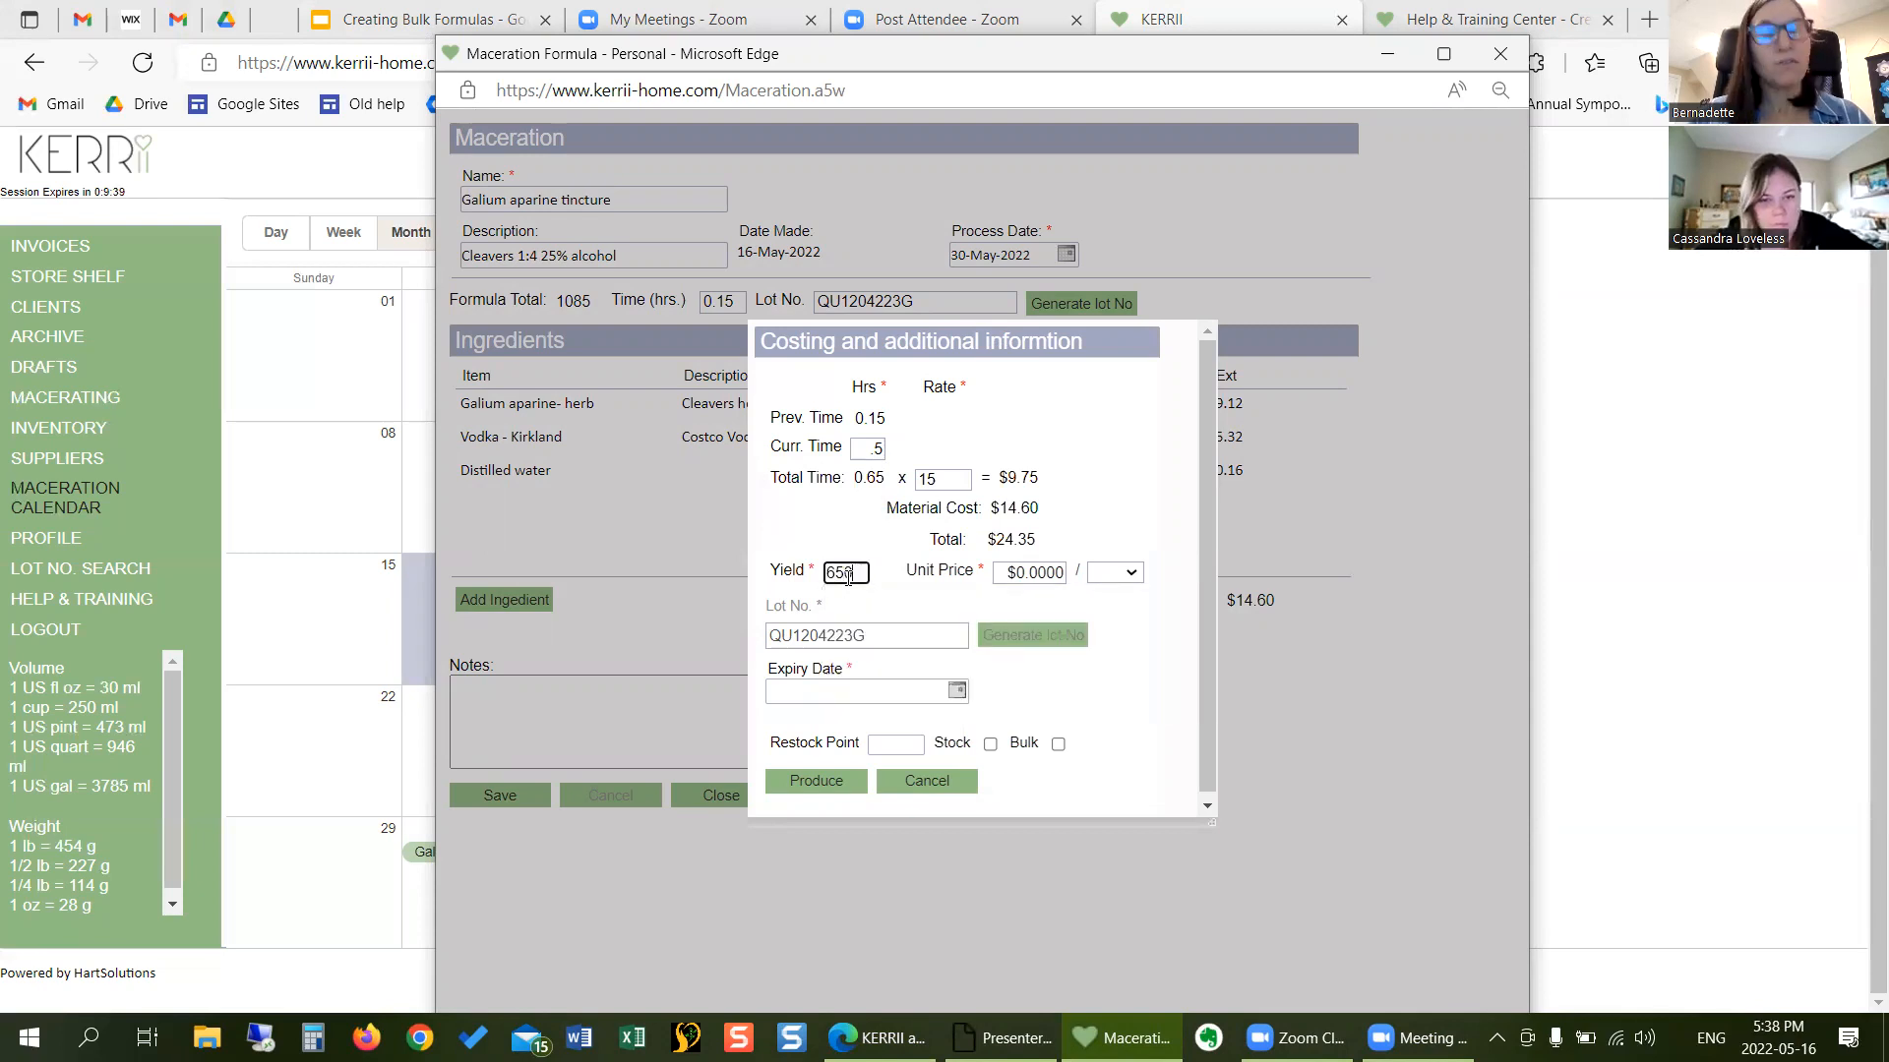
{"action": "key", "text": "Tab"}
{"action": "left_click", "coordinate": [1121, 575]}
{"action": "left_click", "coordinate": [1117, 653]}
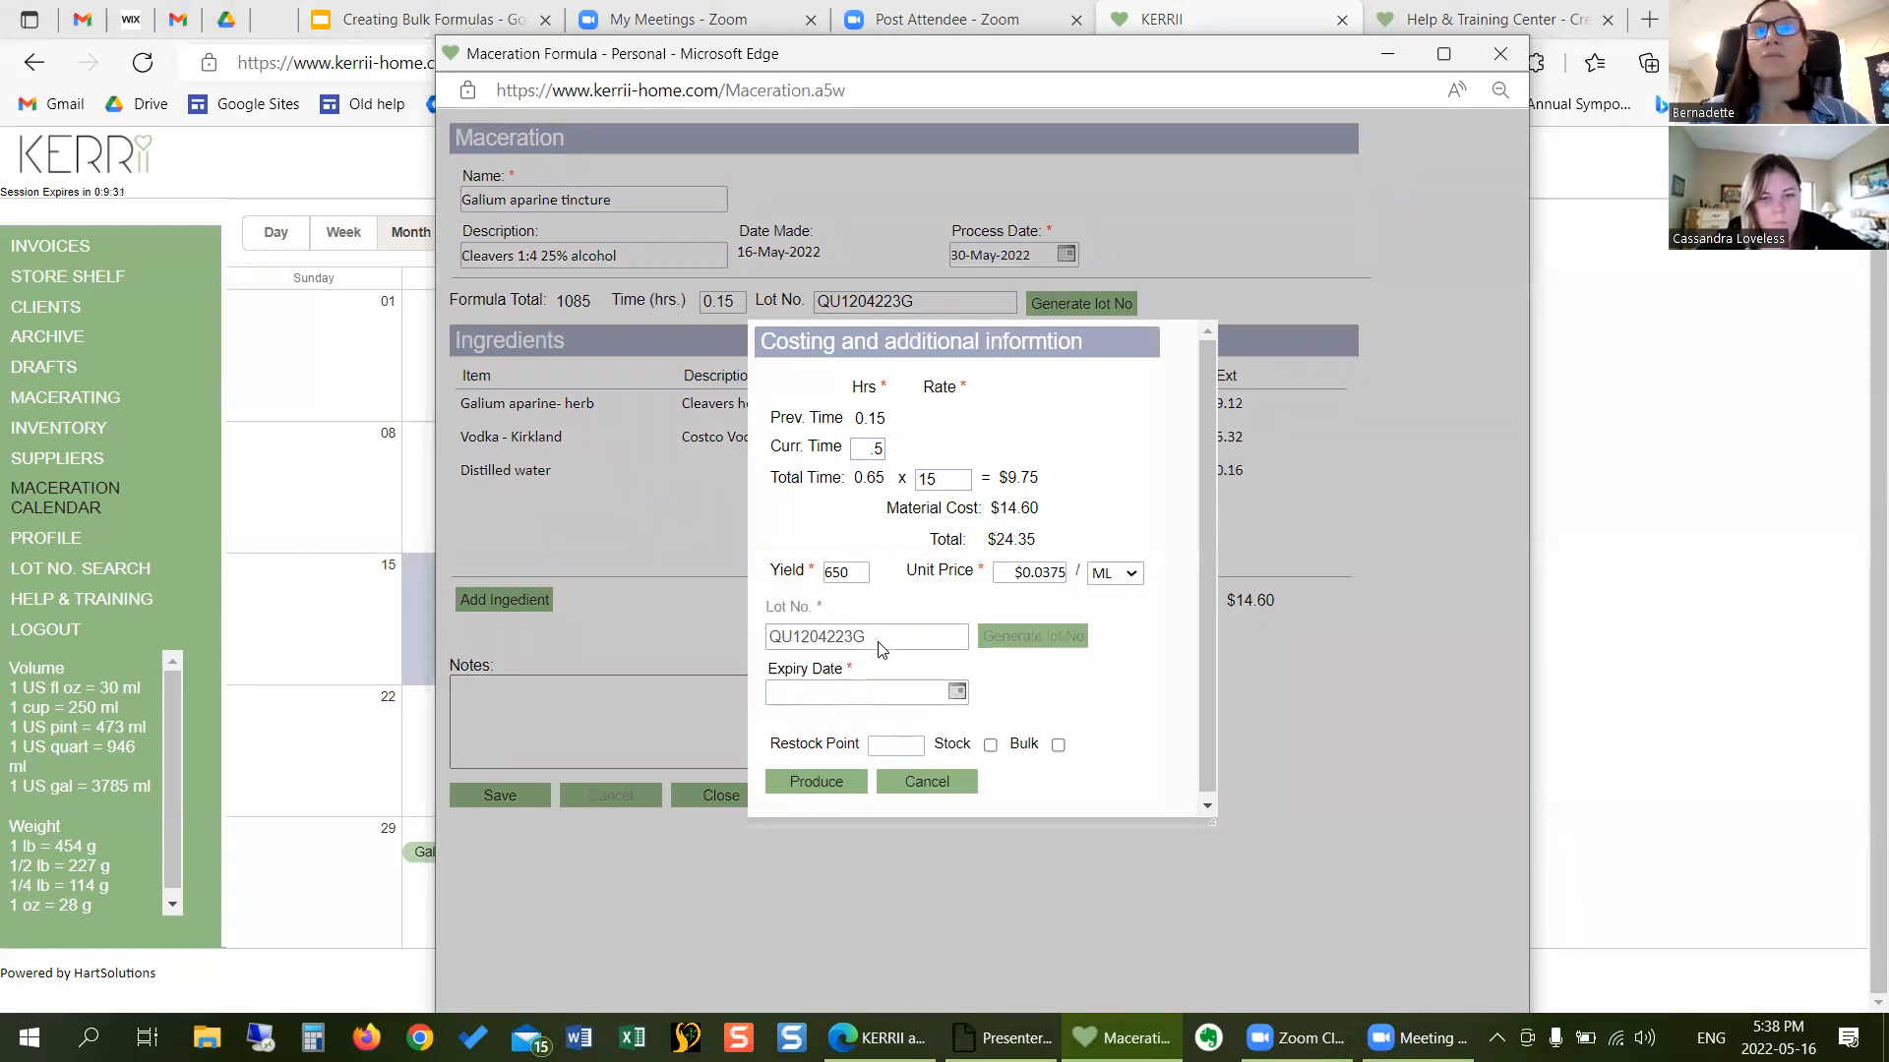
- Set the produced tincture's expiry date to 19 May 2025
{"action": "left_click", "coordinate": [958, 691]}
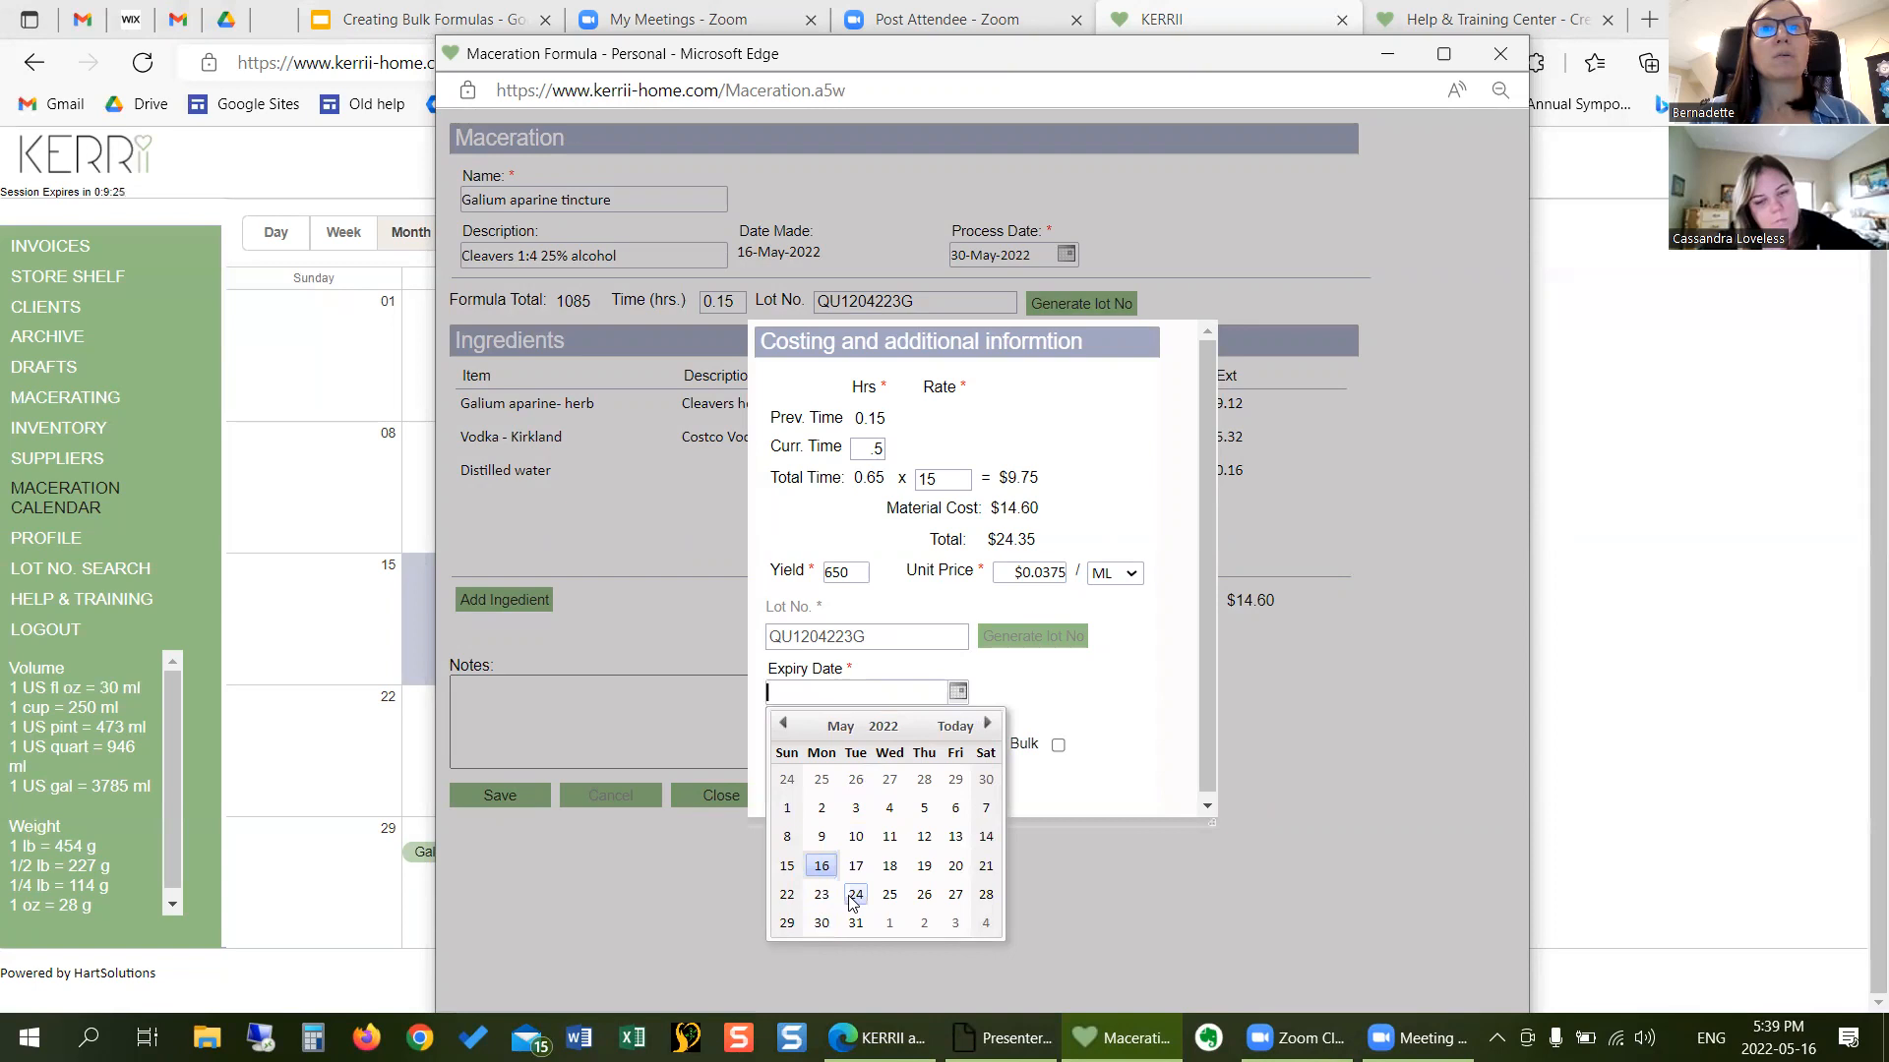
{"action": "left_click", "coordinate": [894, 734]}
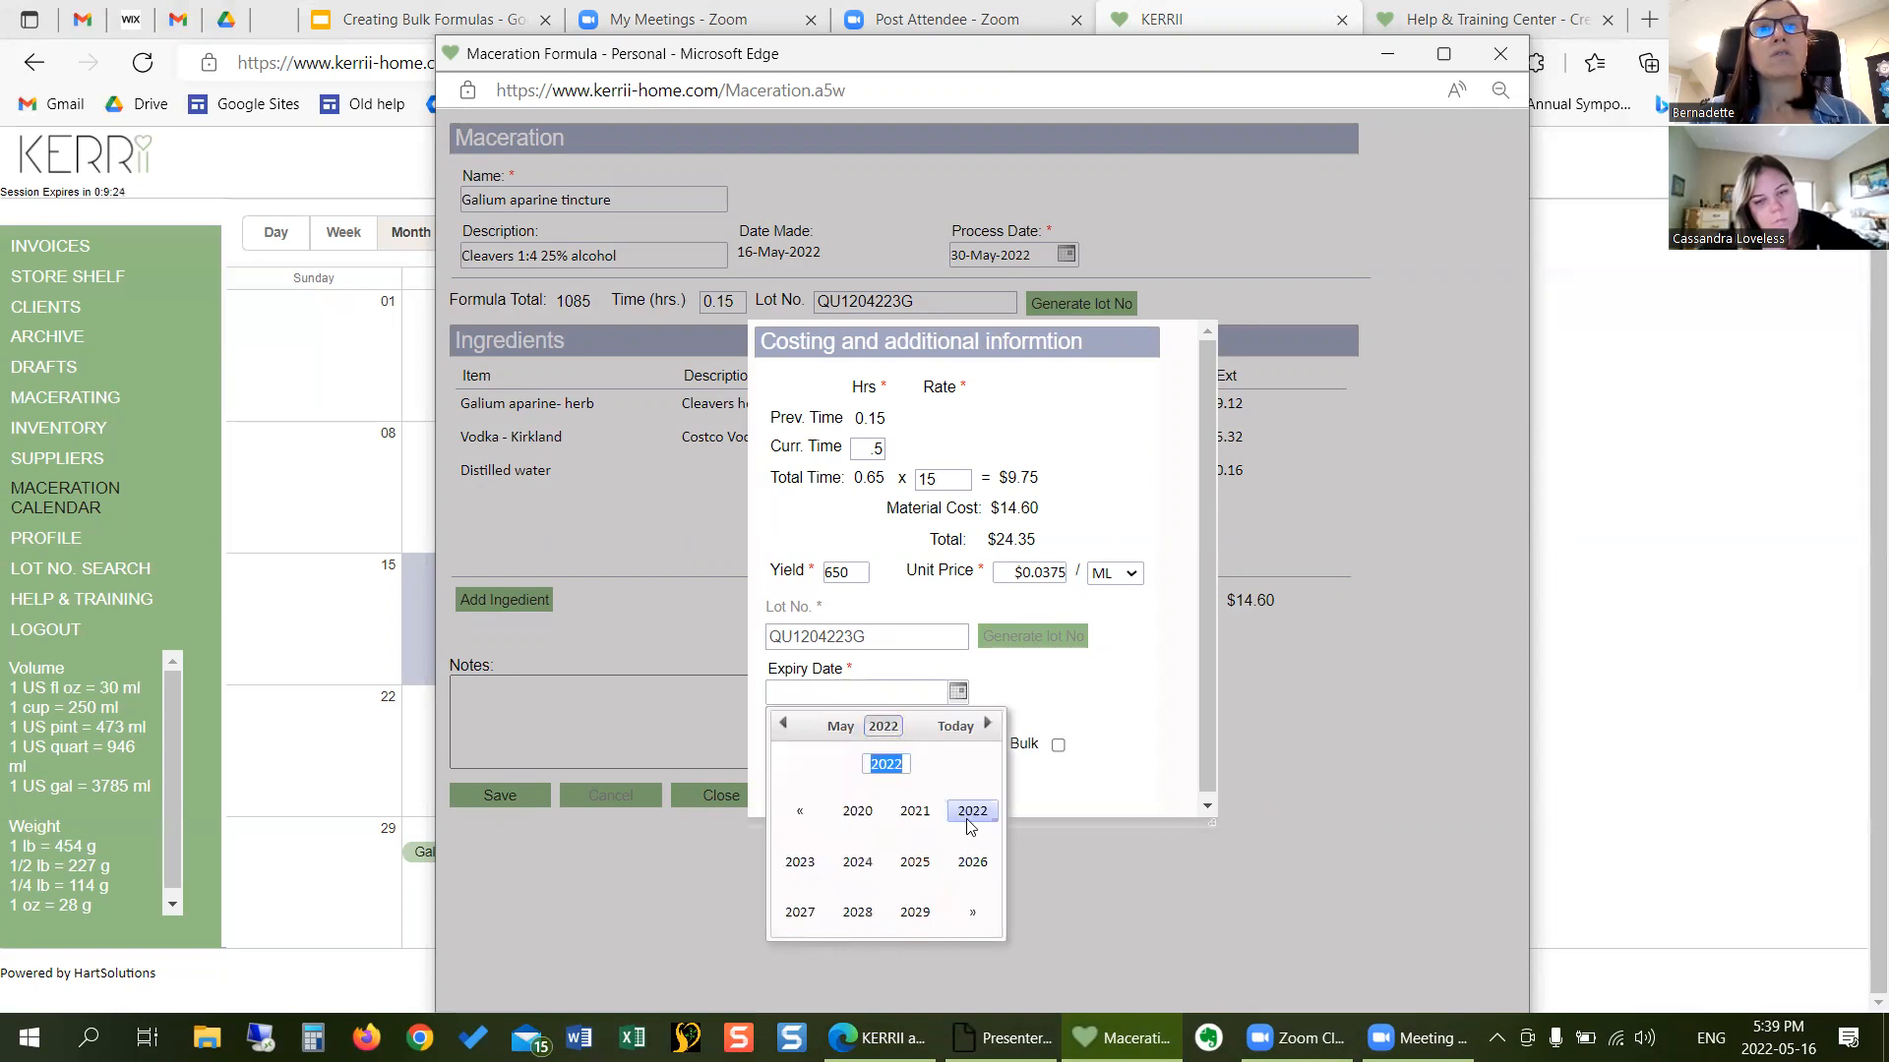
{"action": "left_click", "coordinate": [913, 861]}
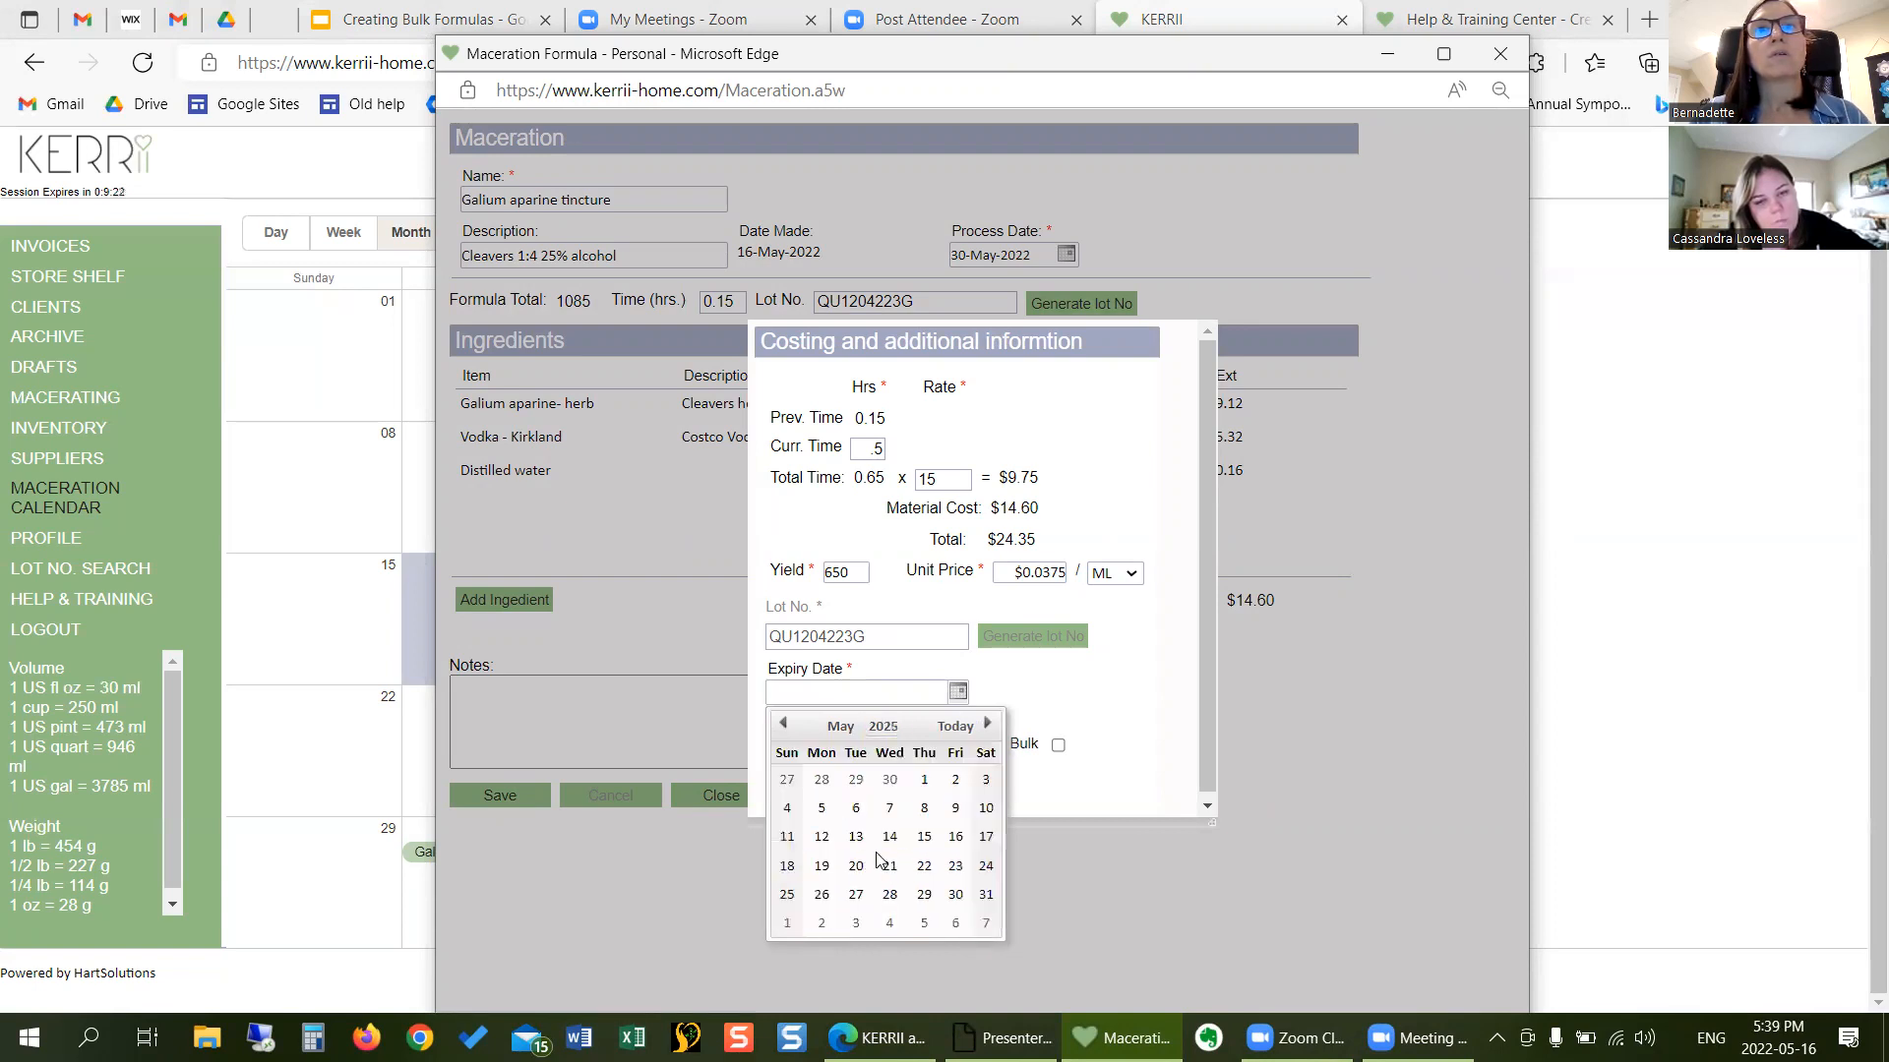
{"action": "left_click", "coordinate": [823, 865]}
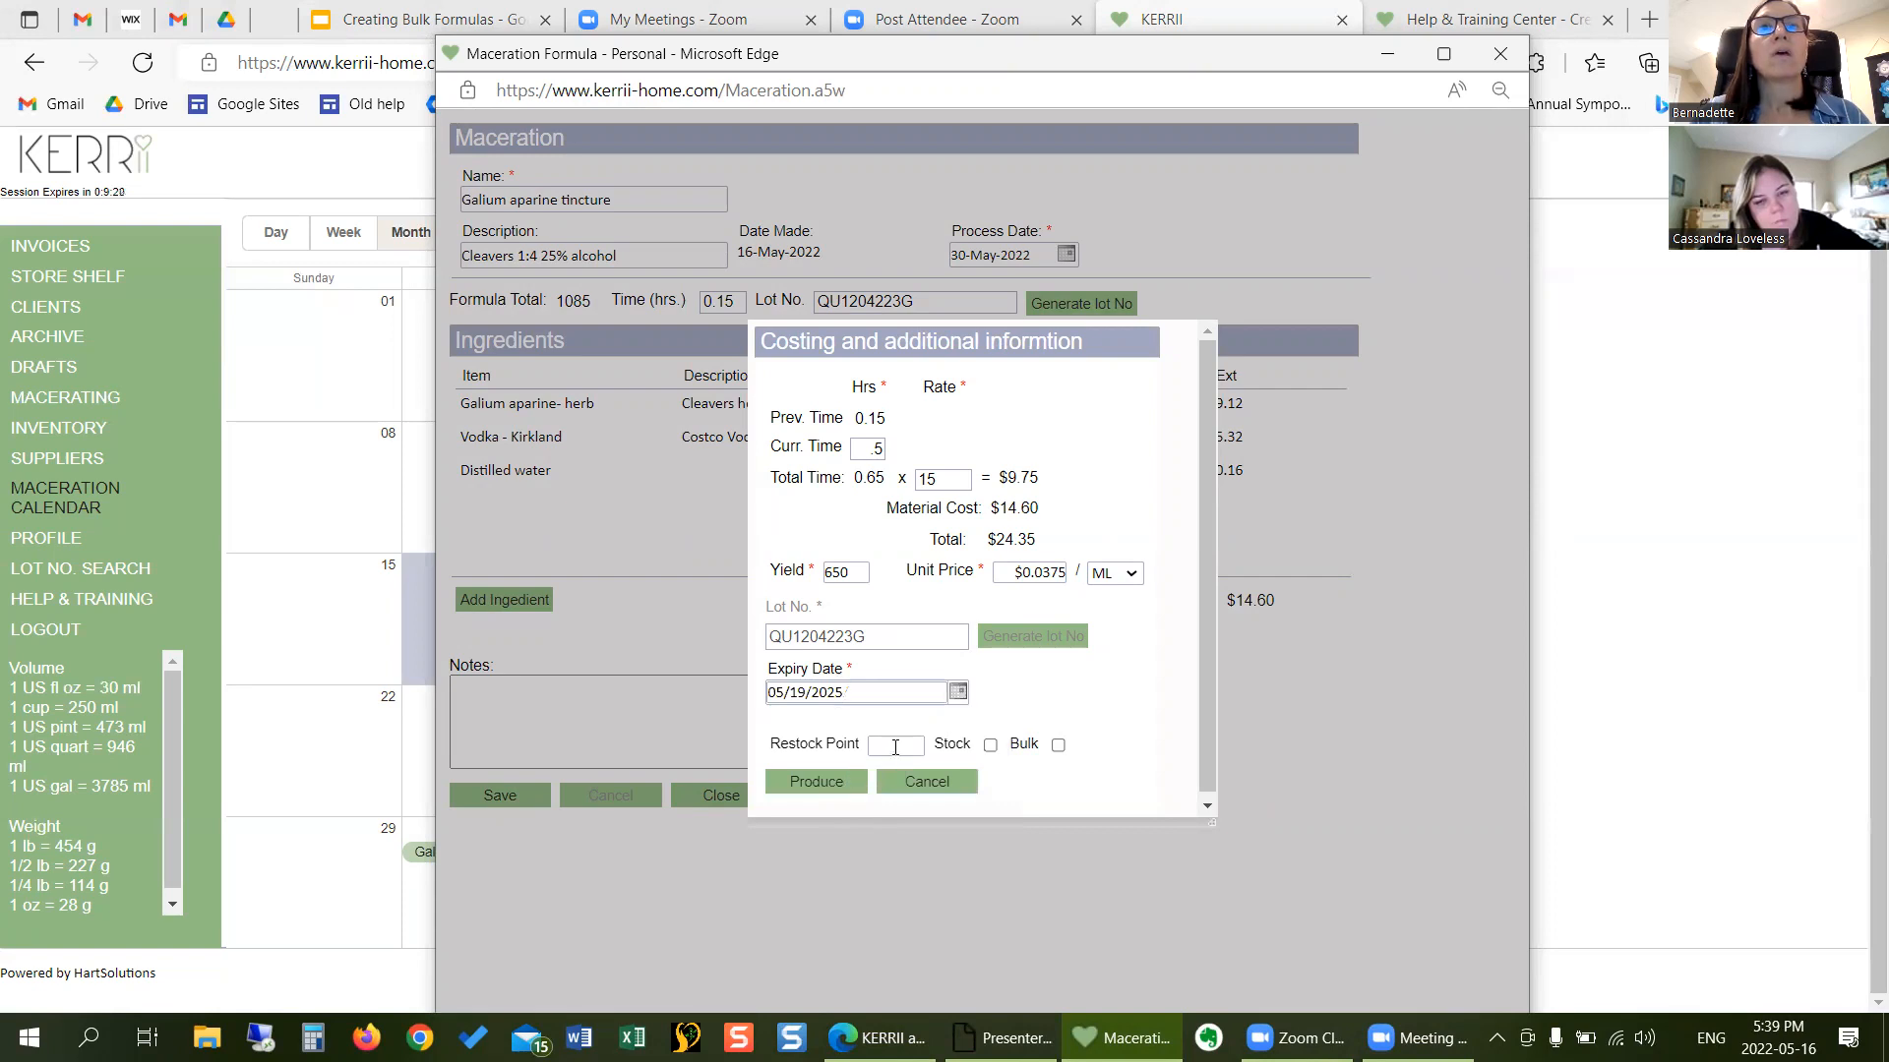
- Produce the Galium aparine tincture and filter the inventory items by "Gal" to check it
{"action": "left_click", "coordinate": [813, 783]}
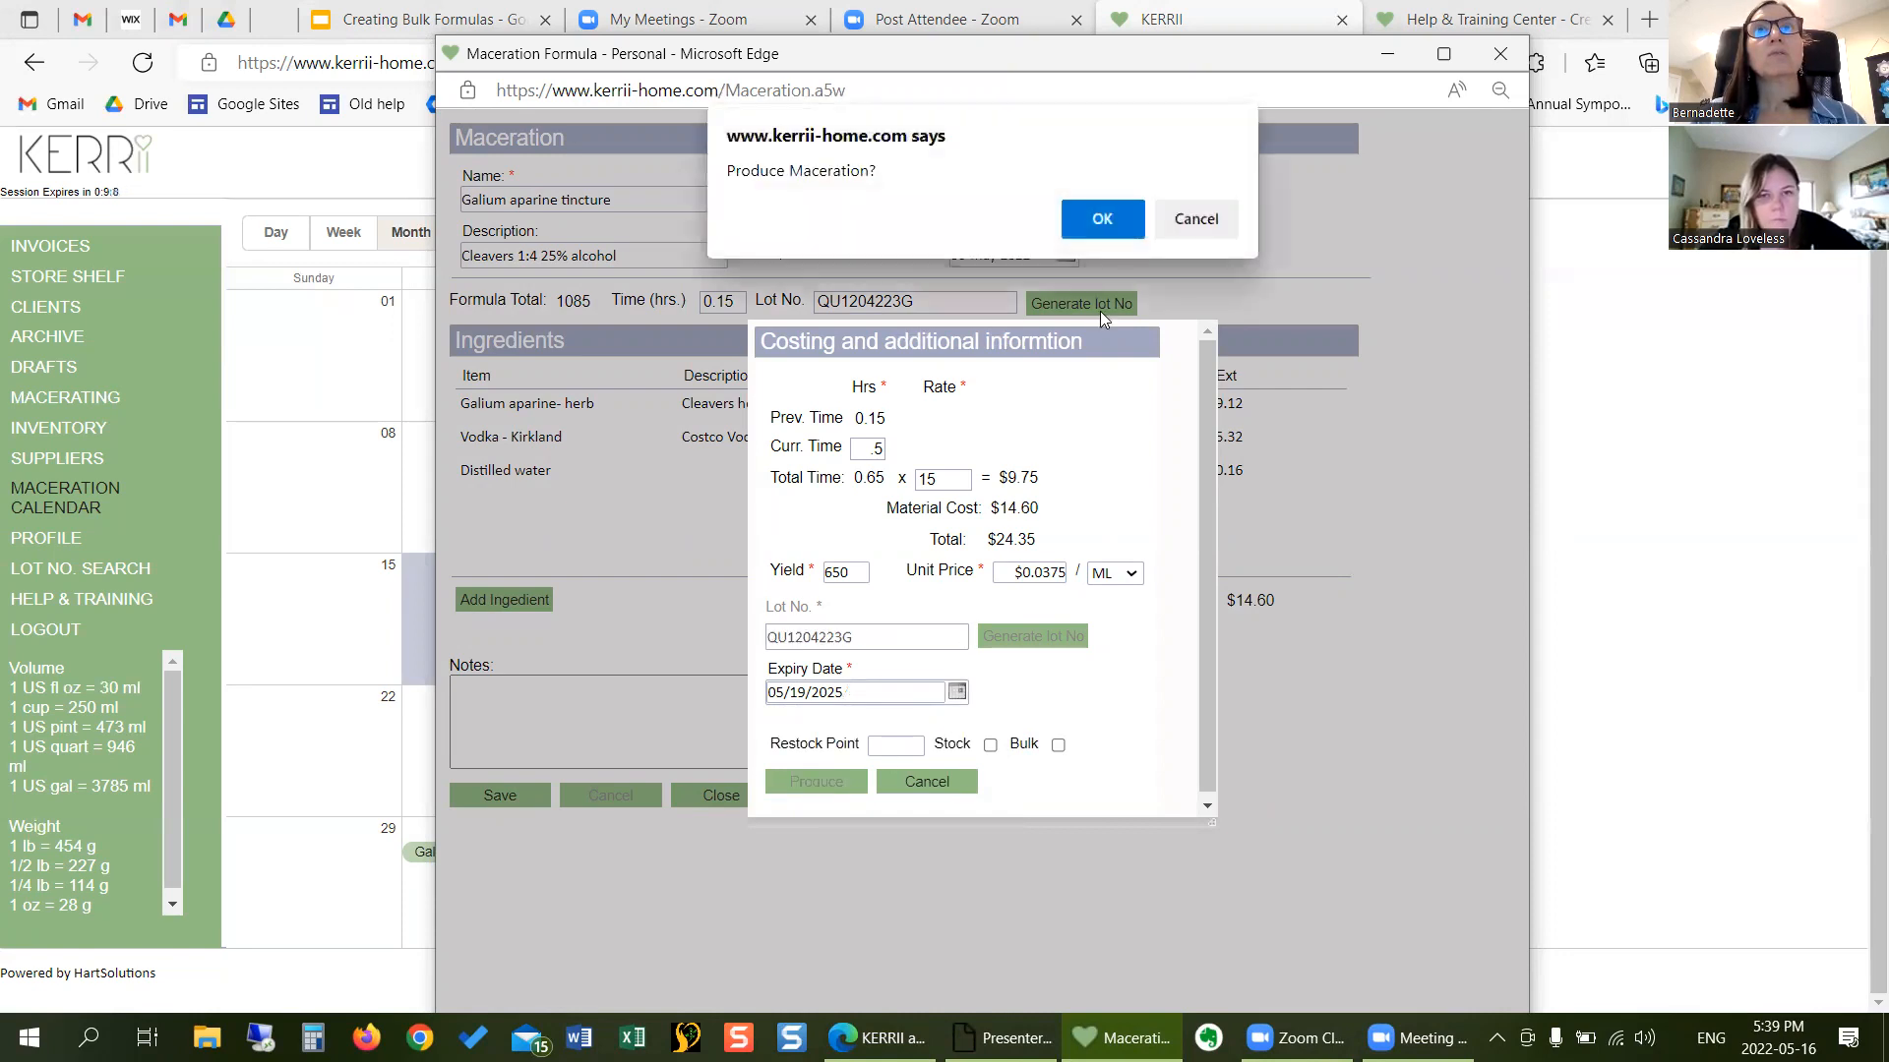
{"action": "left_click", "coordinate": [1099, 218]}
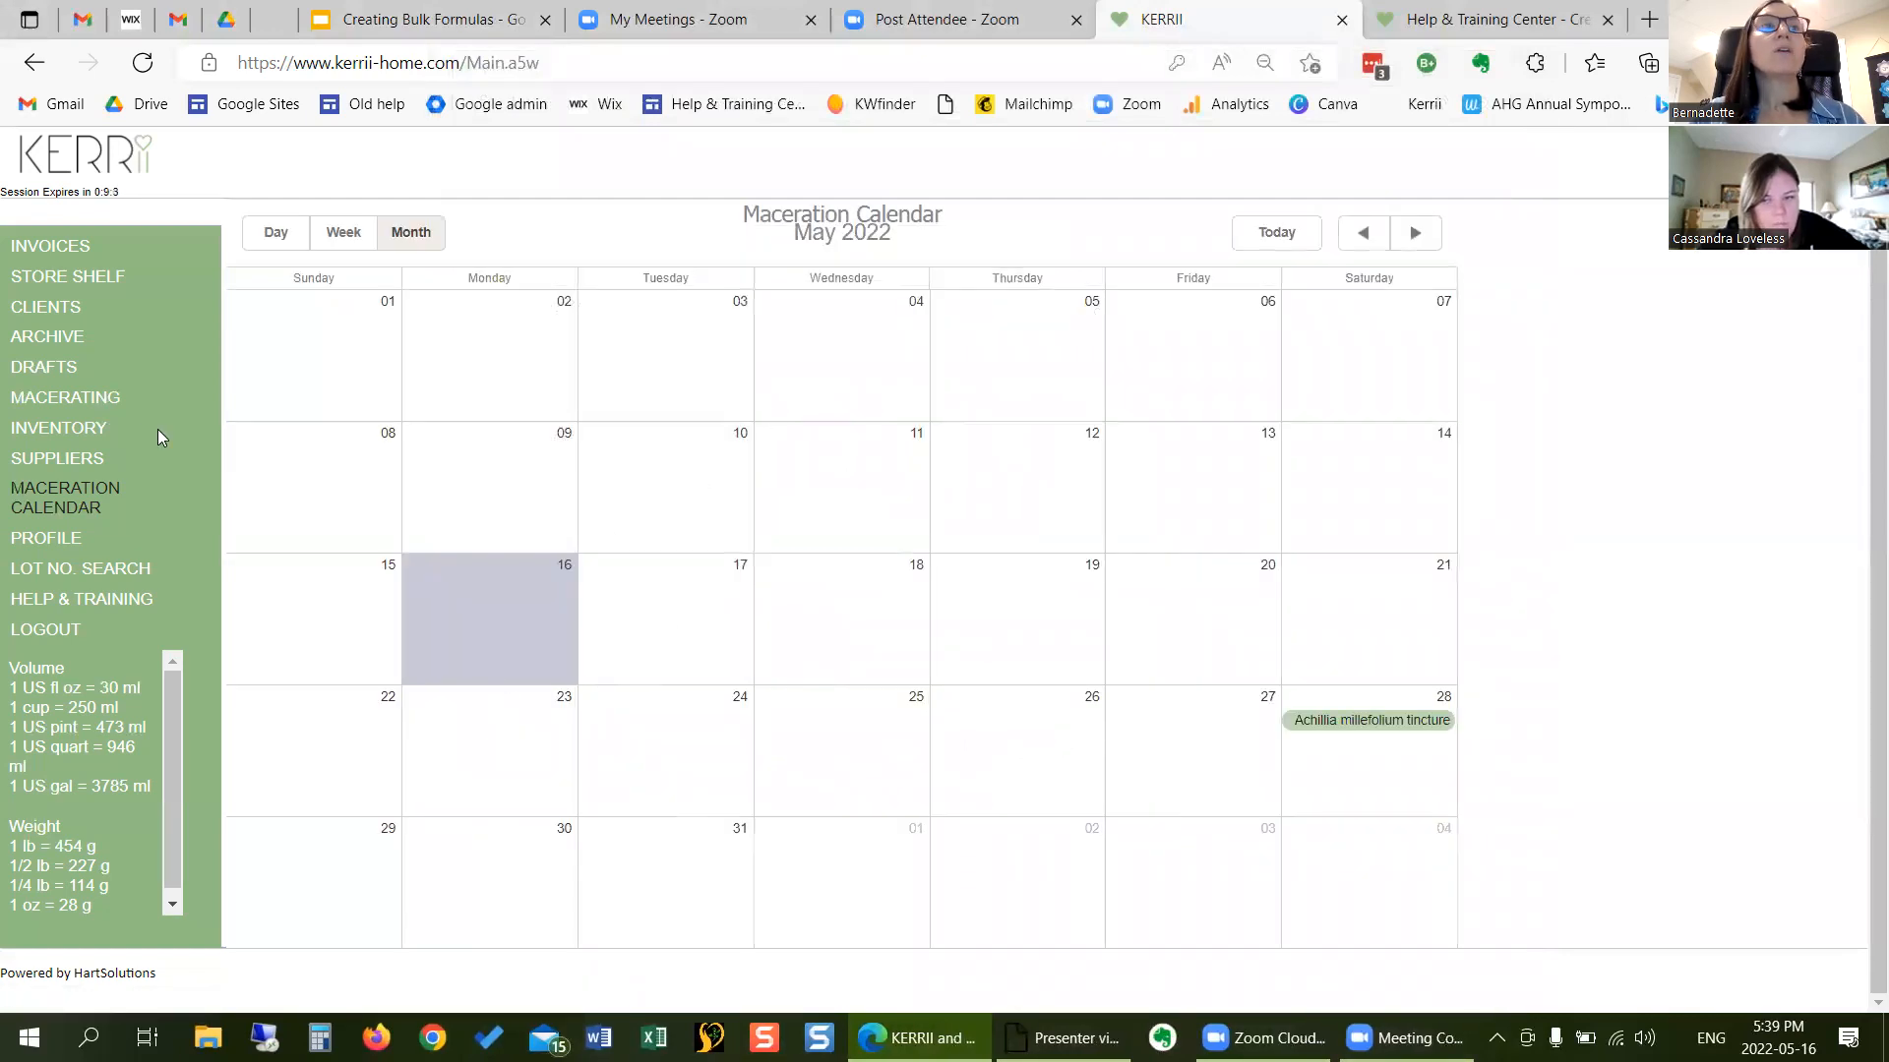
{"action": "left_click", "coordinate": [59, 427]}
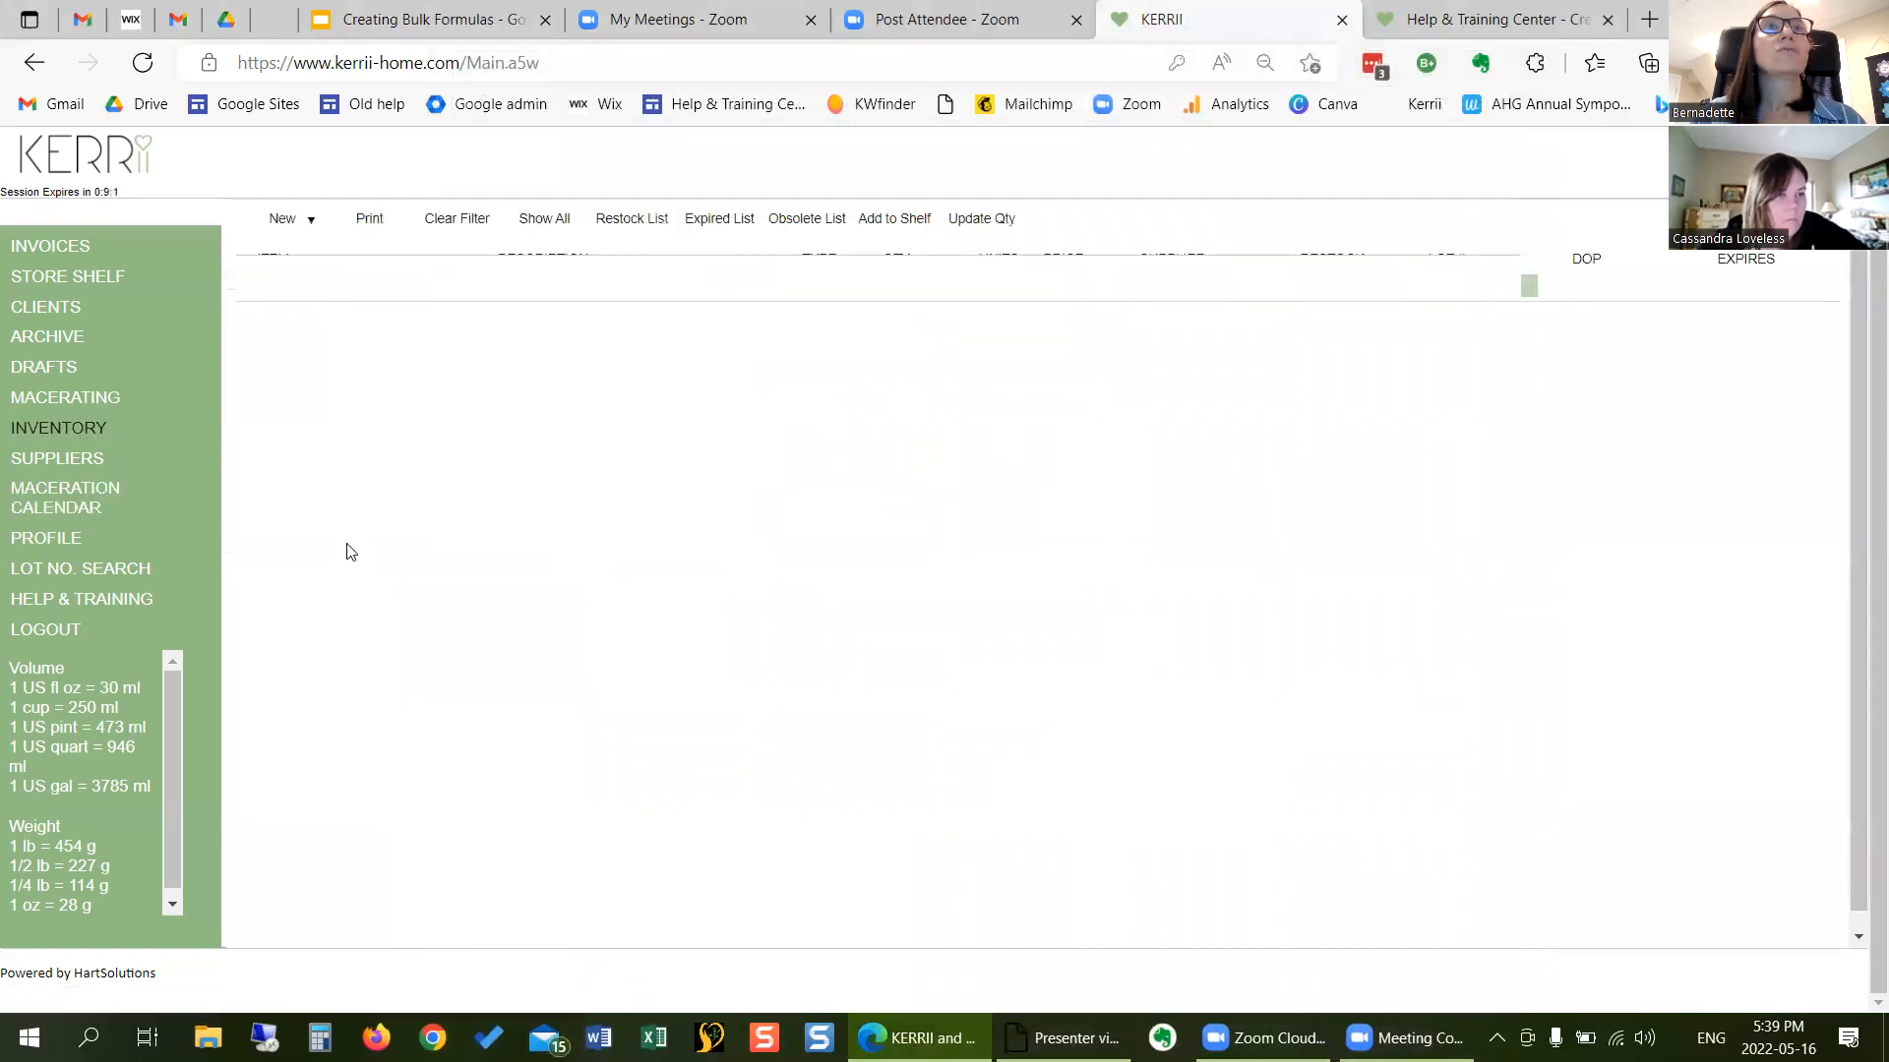
{"action": "left_click", "coordinate": [378, 284]}
{"action": "type", "text": "Gal"}
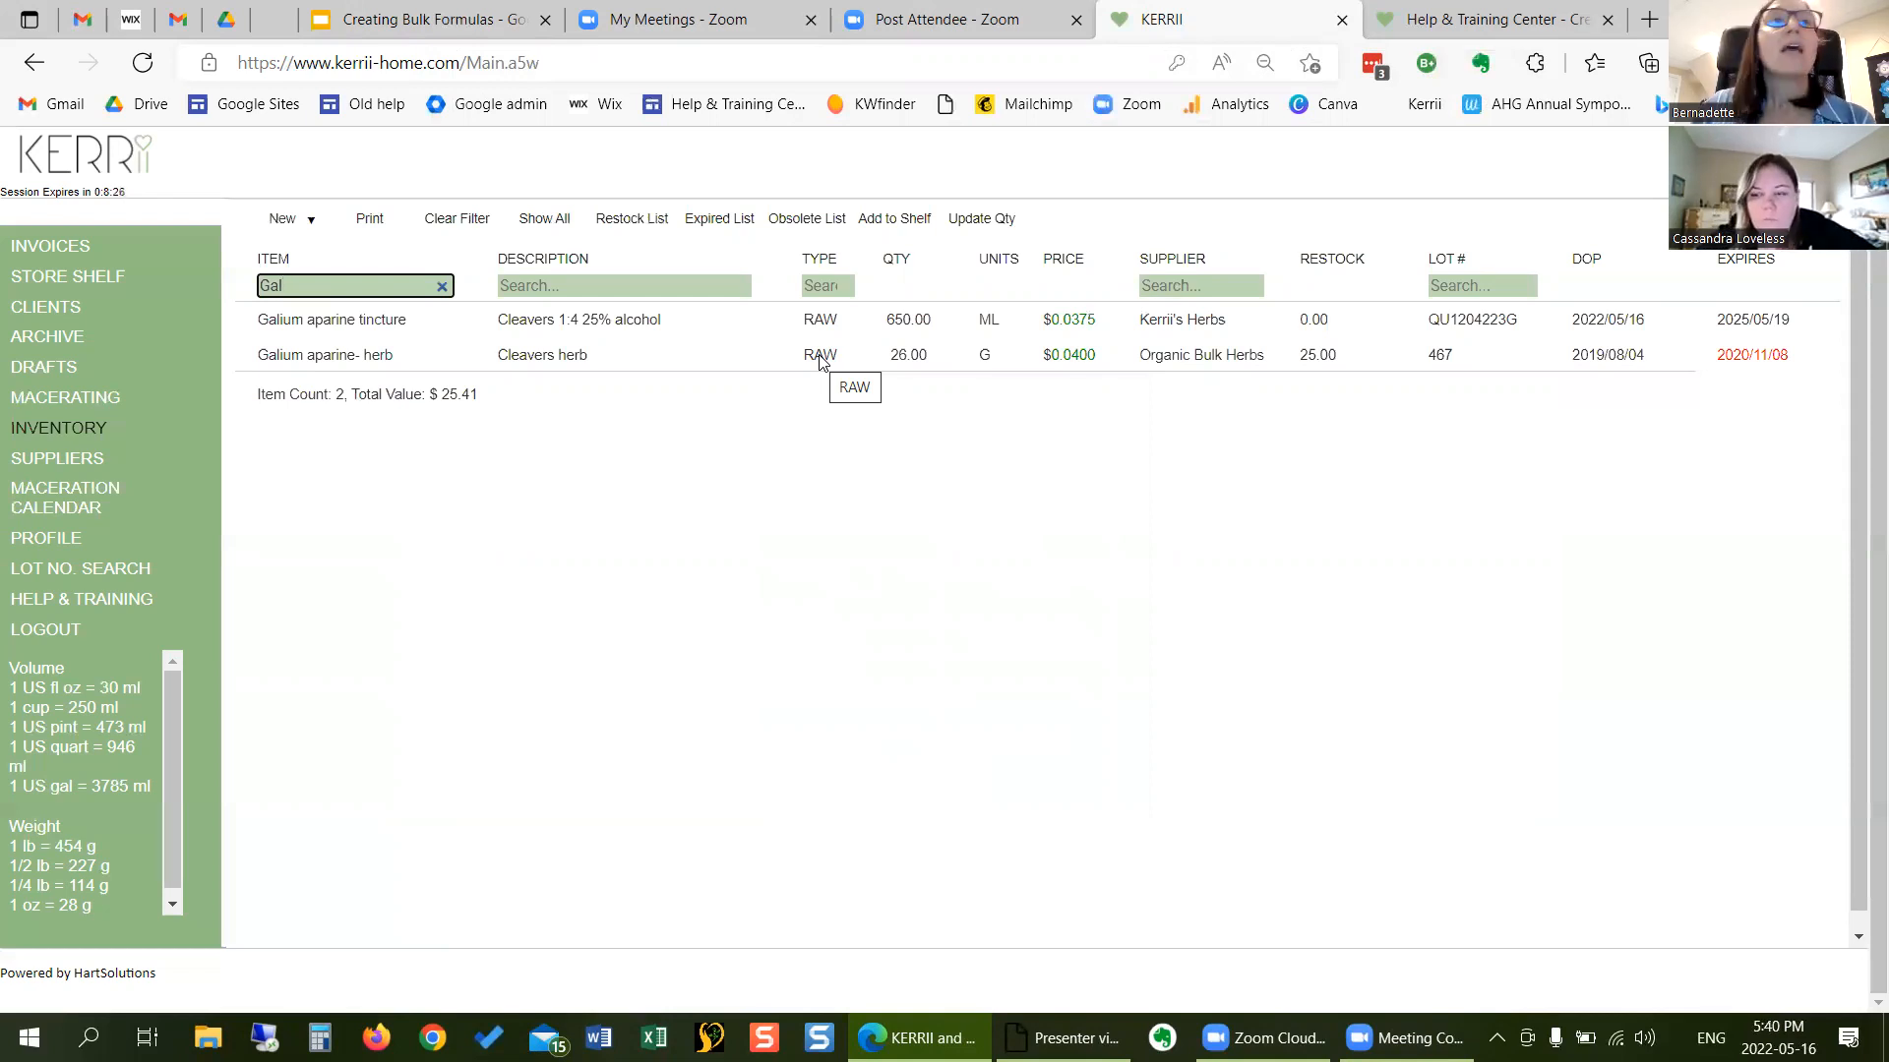
- Open the Achillia millefolium tincture from the maceration calendar, generate its lot number and save it
{"action": "left_click", "coordinate": [82, 504]}
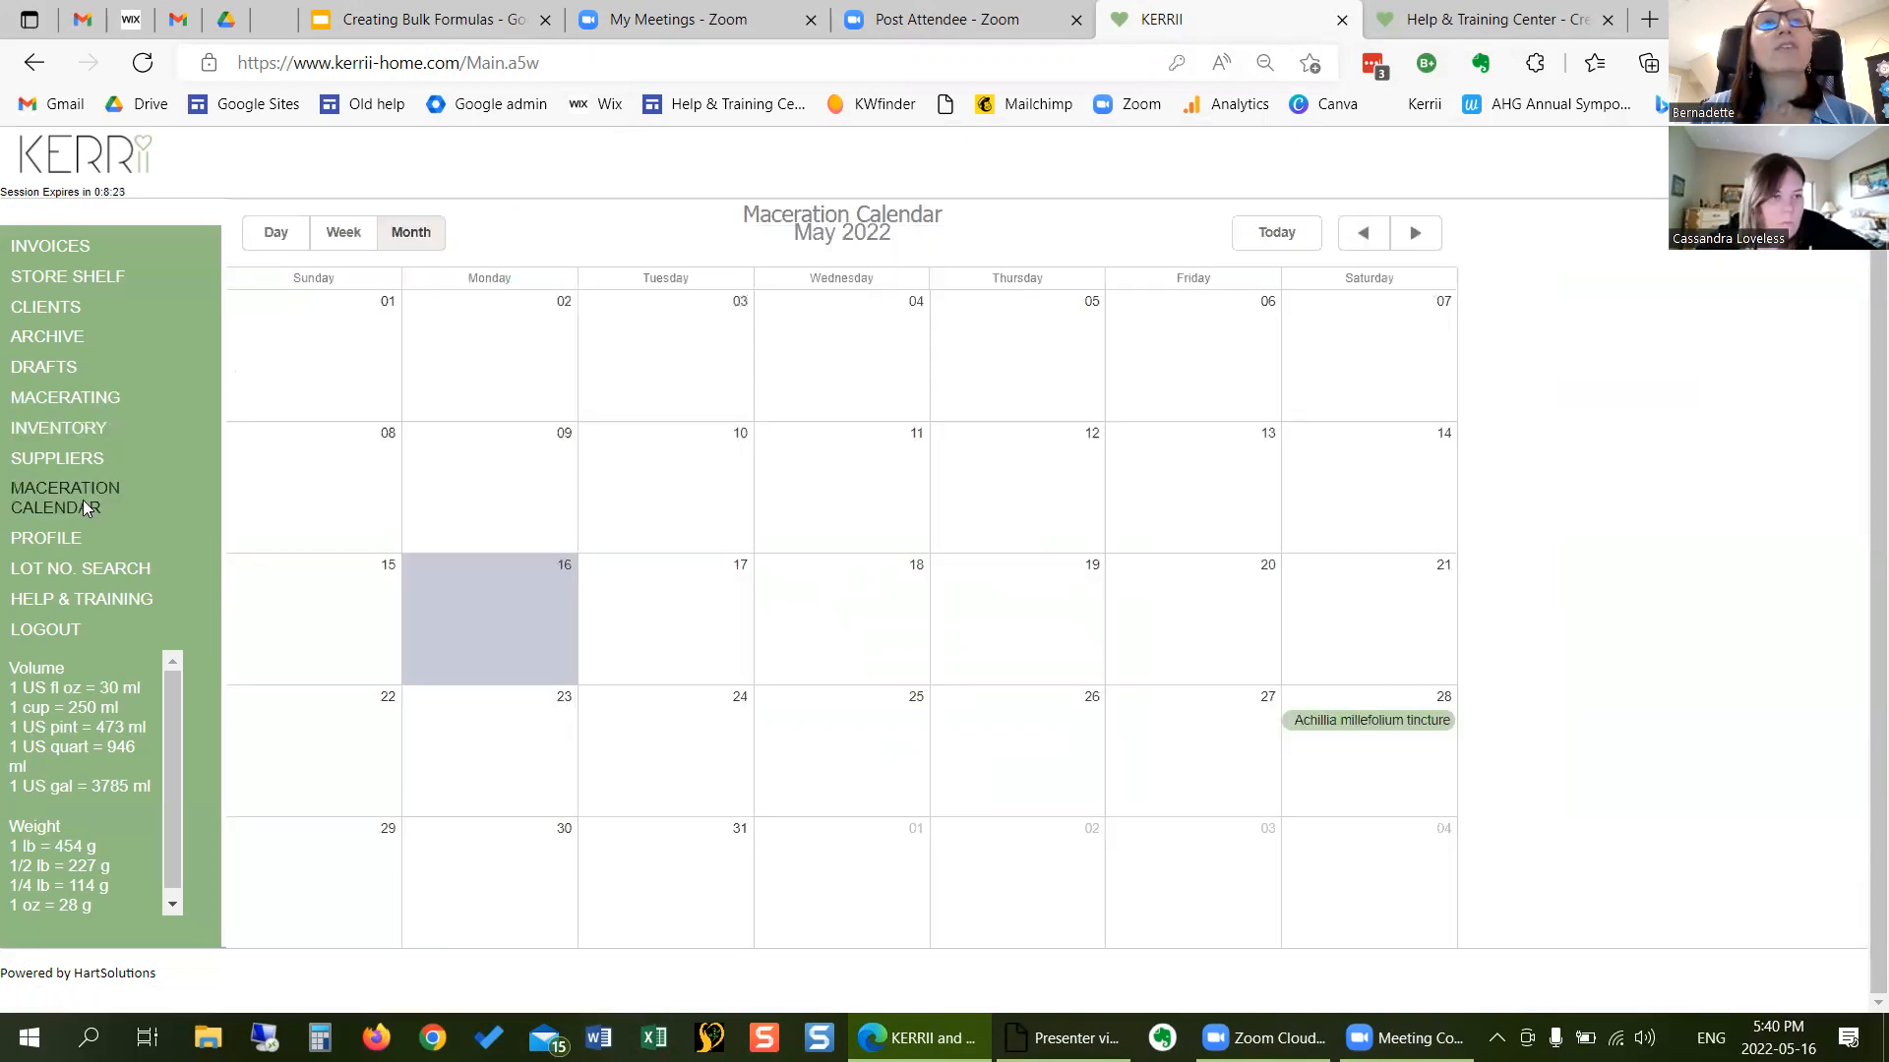
{"action": "left_click", "coordinate": [1385, 726]}
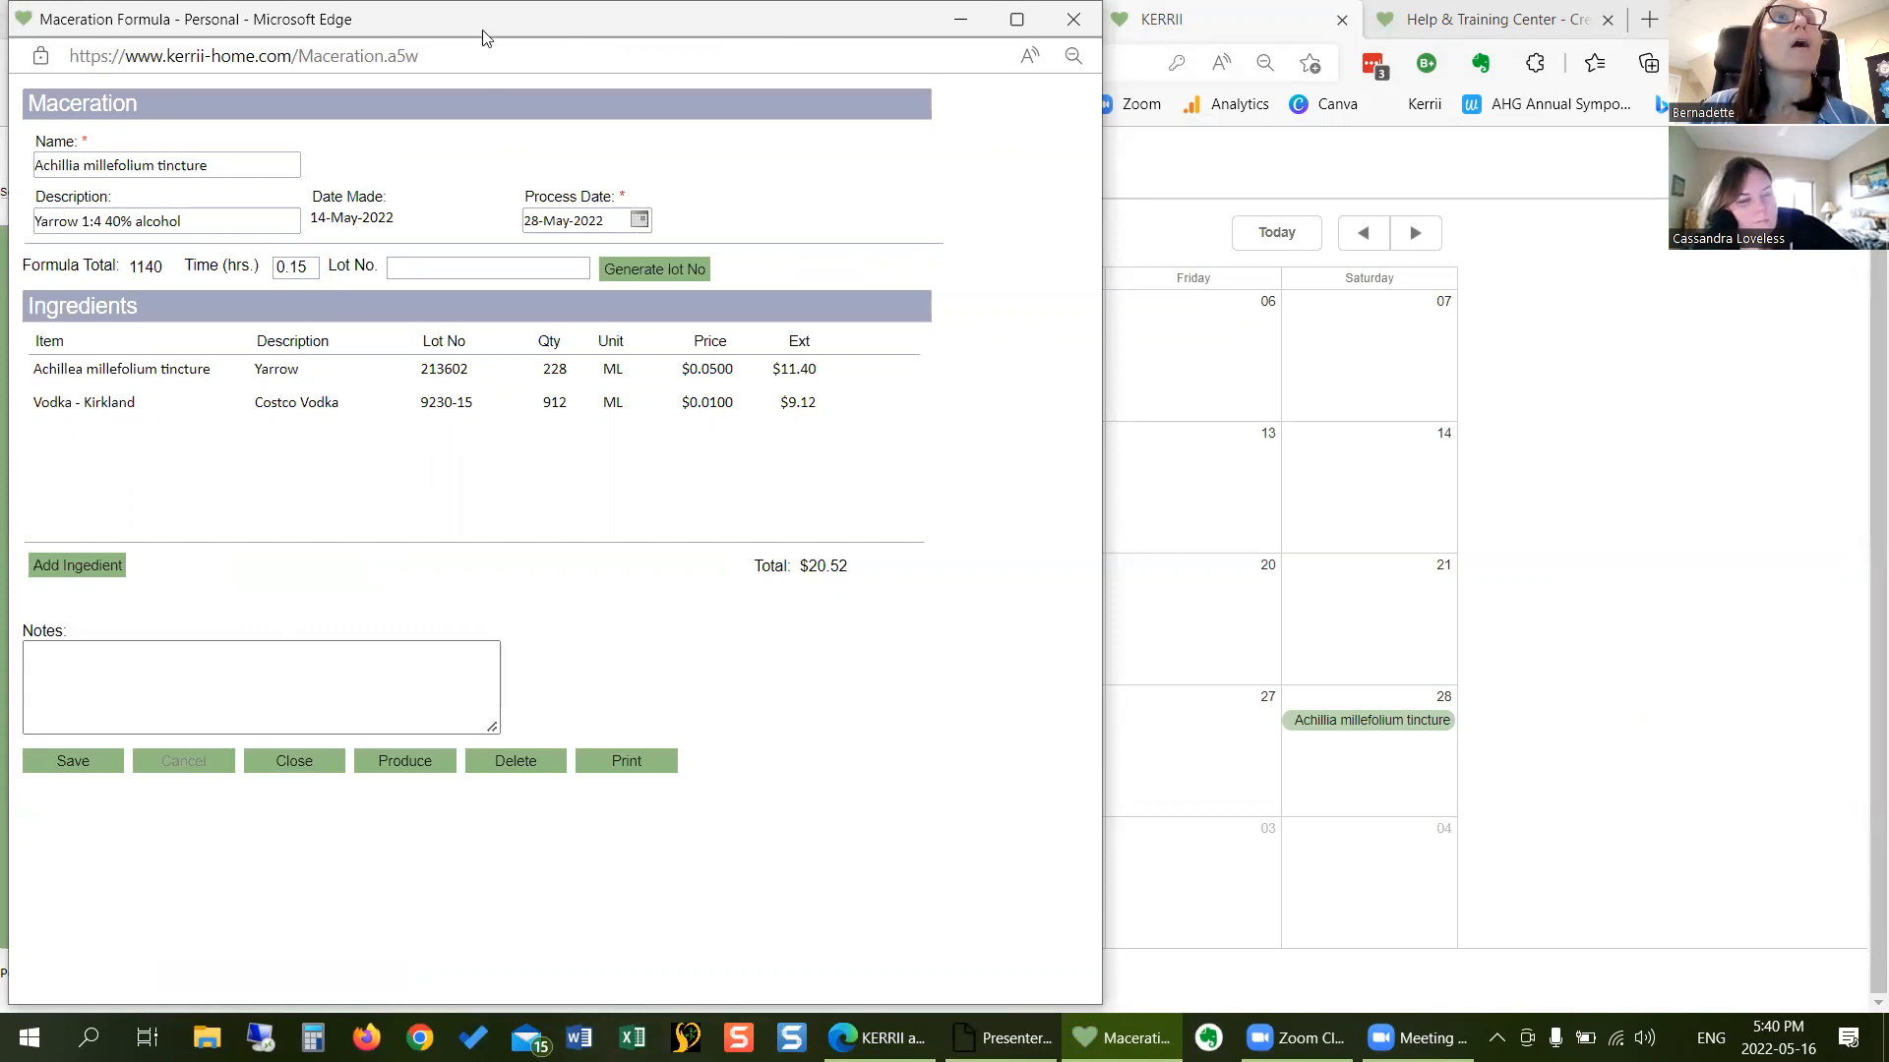
{"action": "left_click_drag", "start_coordinate": [523, 43], "coordinate": [961, 100]}
{"action": "left_click", "coordinate": [1072, 334]}
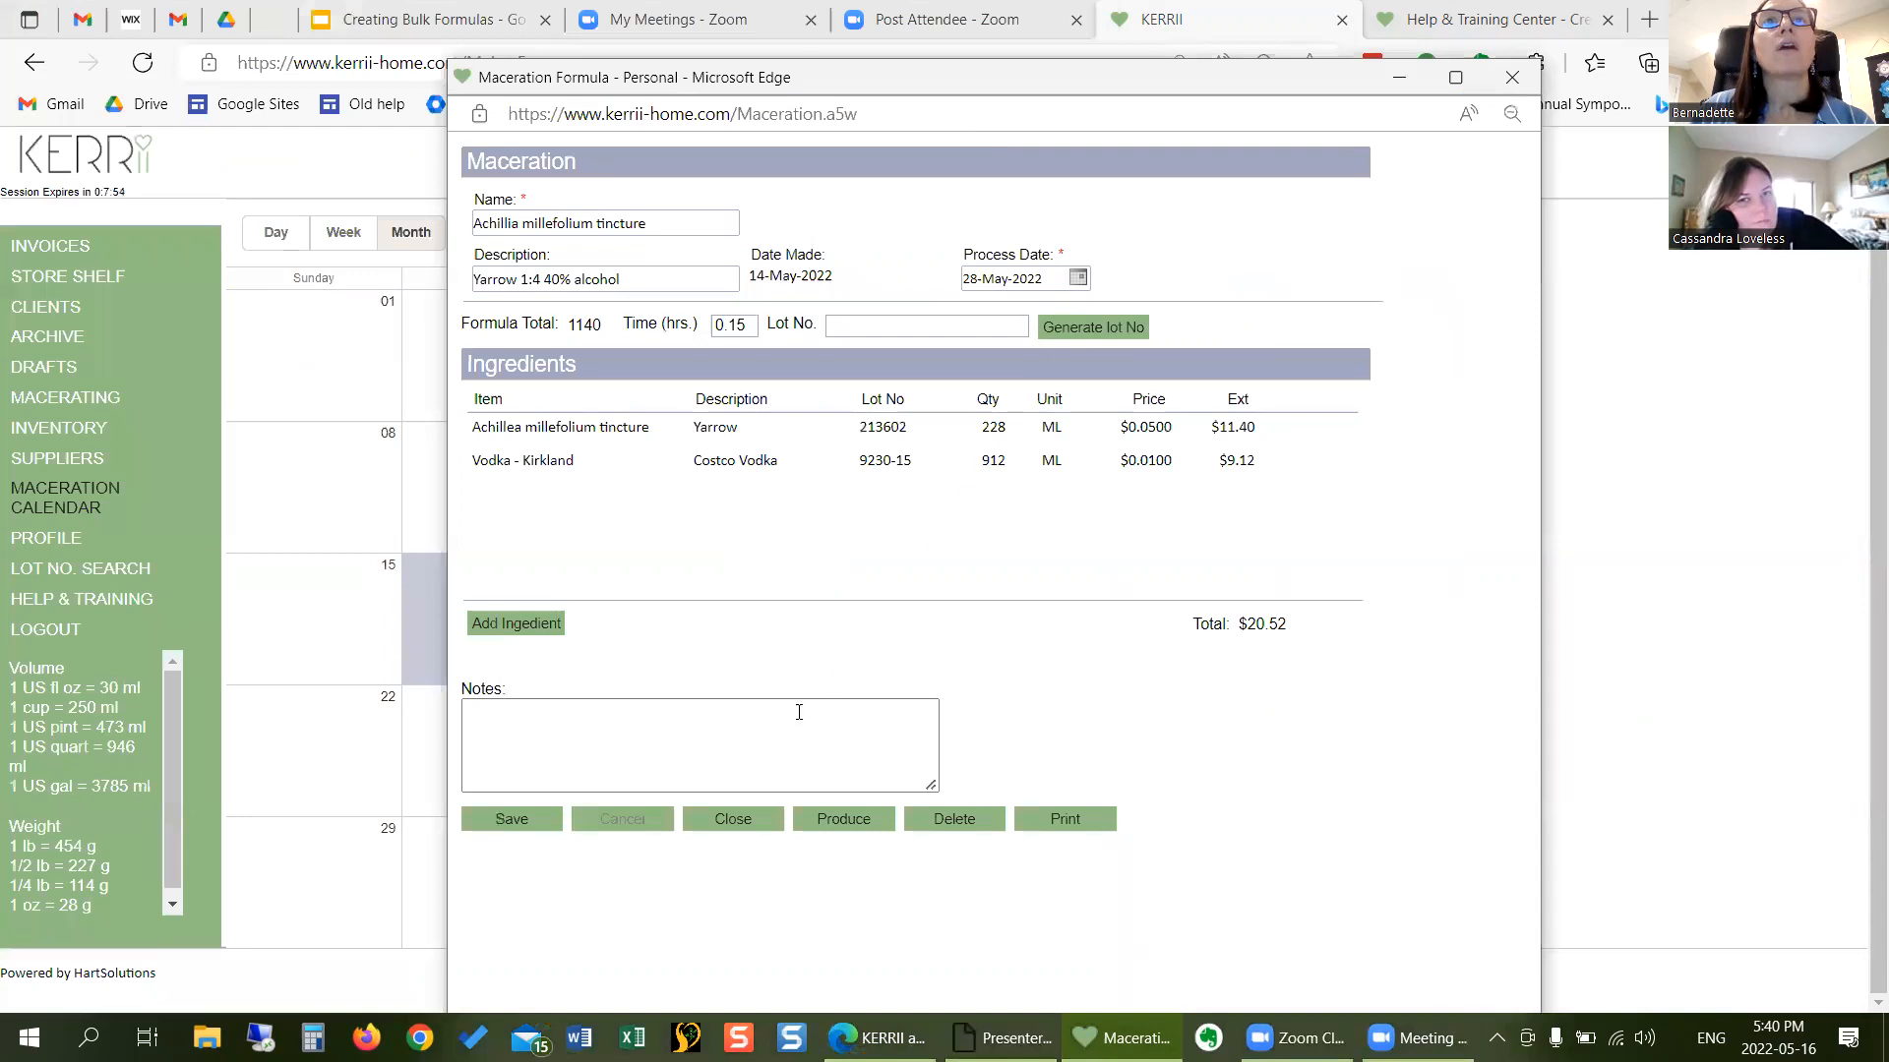
{"action": "left_click", "coordinate": [507, 817]}
{"action": "left_click", "coordinate": [864, 823]}
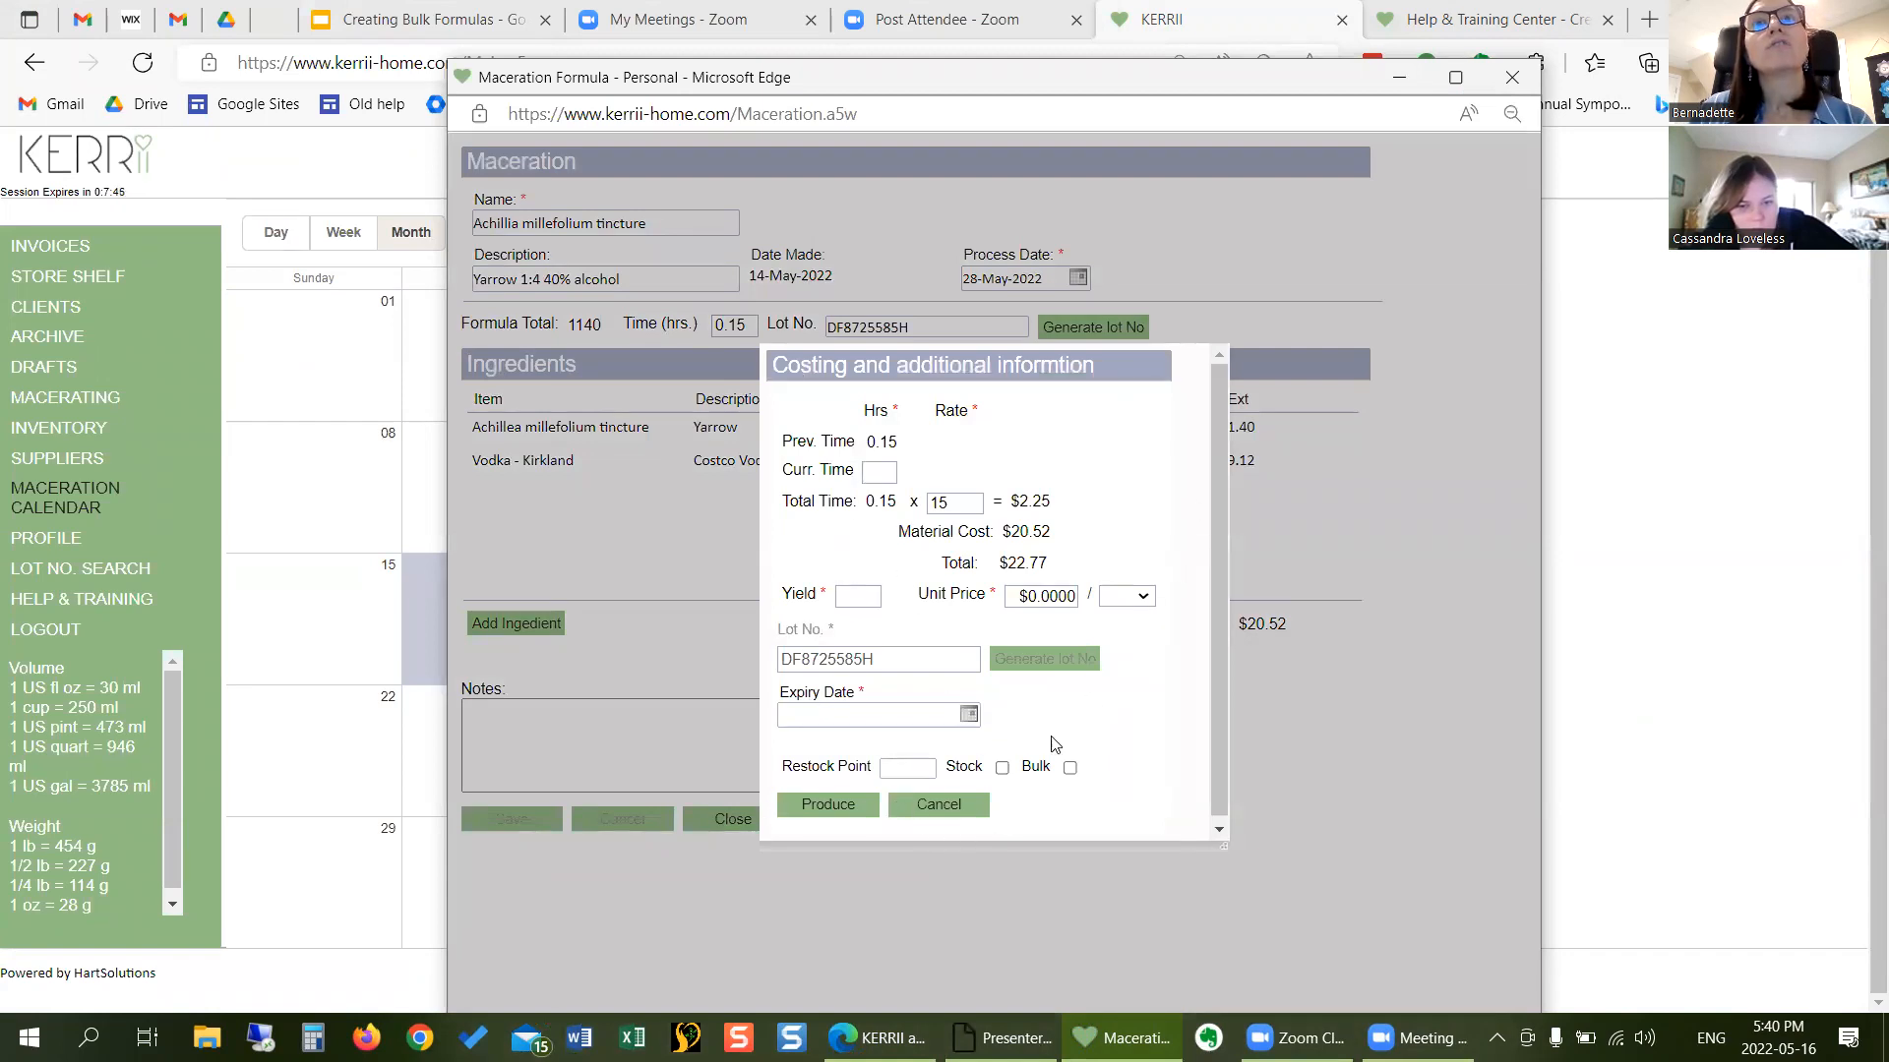
{"action": "left_click", "coordinate": [942, 804]}
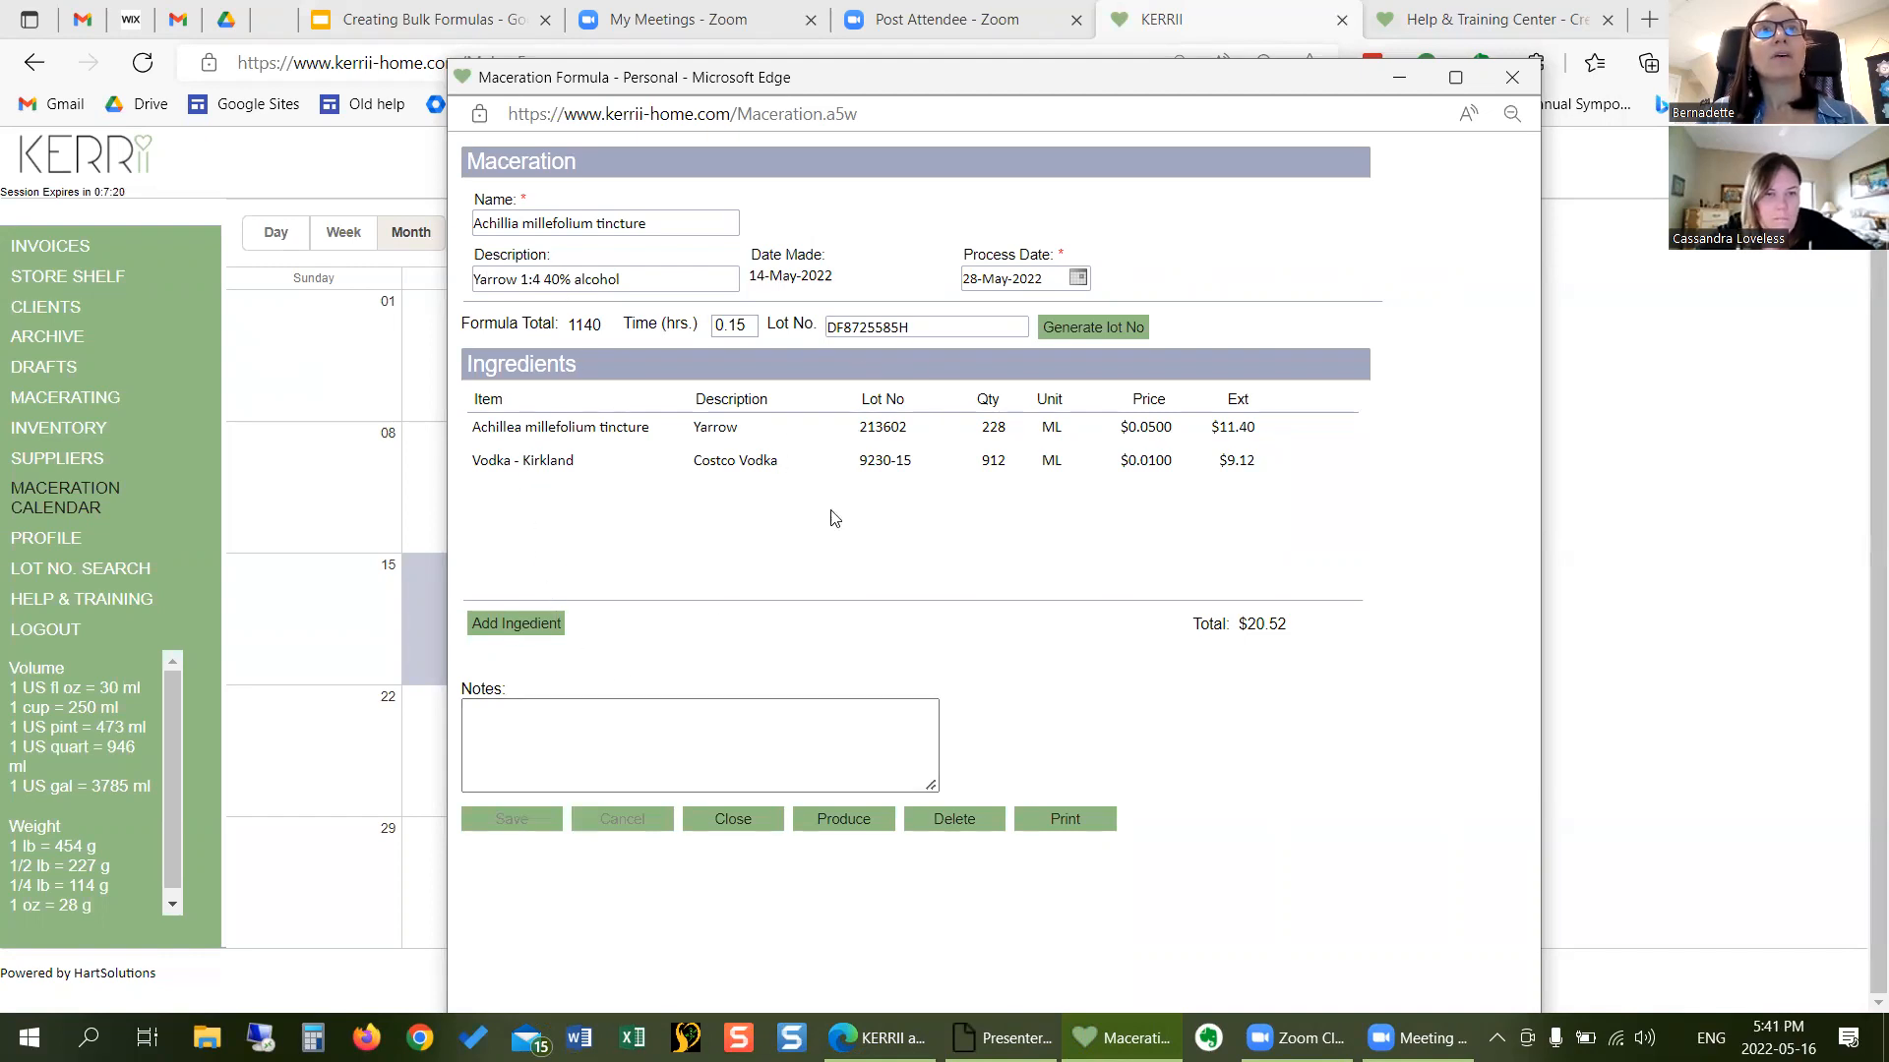
- Add 25 G of Calendula off. herb as an extra ingredient to the Achillia millefolium tincture maceration
{"action": "left_click", "coordinate": [535, 630]}
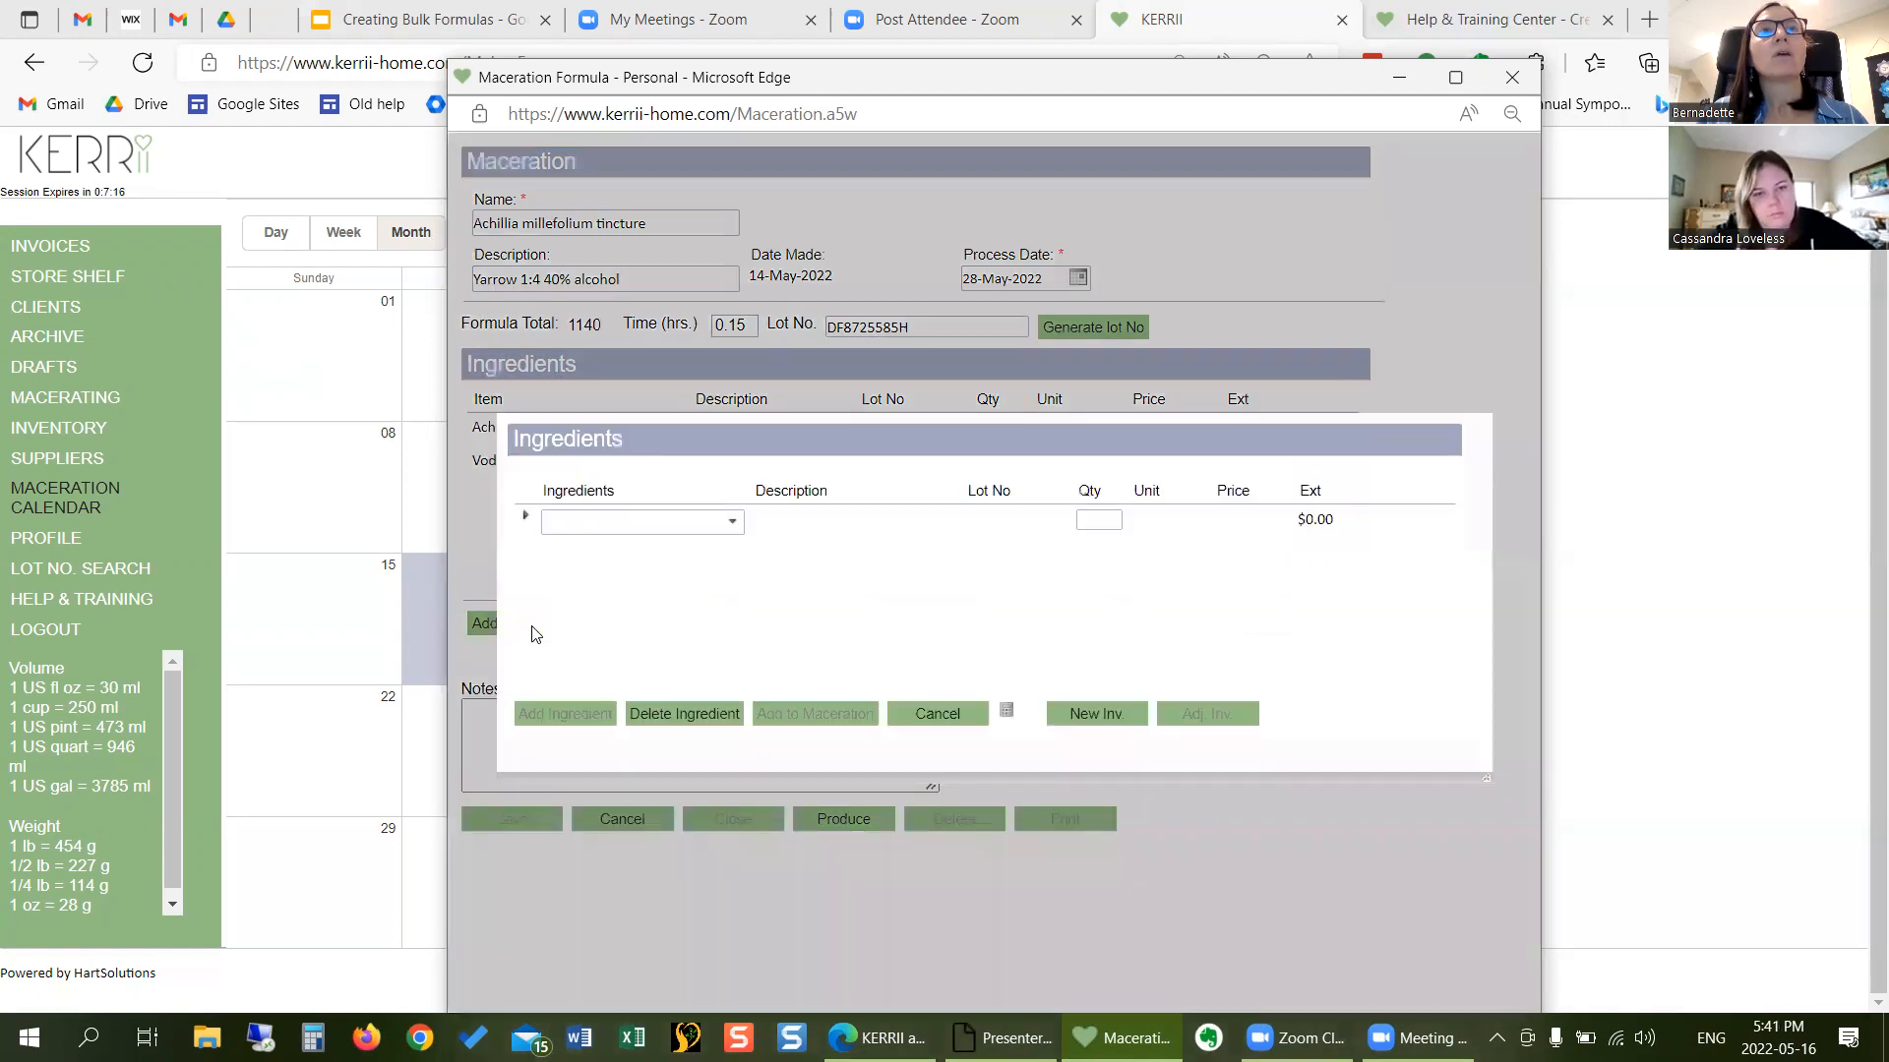
{"action": "left_click", "coordinate": [735, 527]}
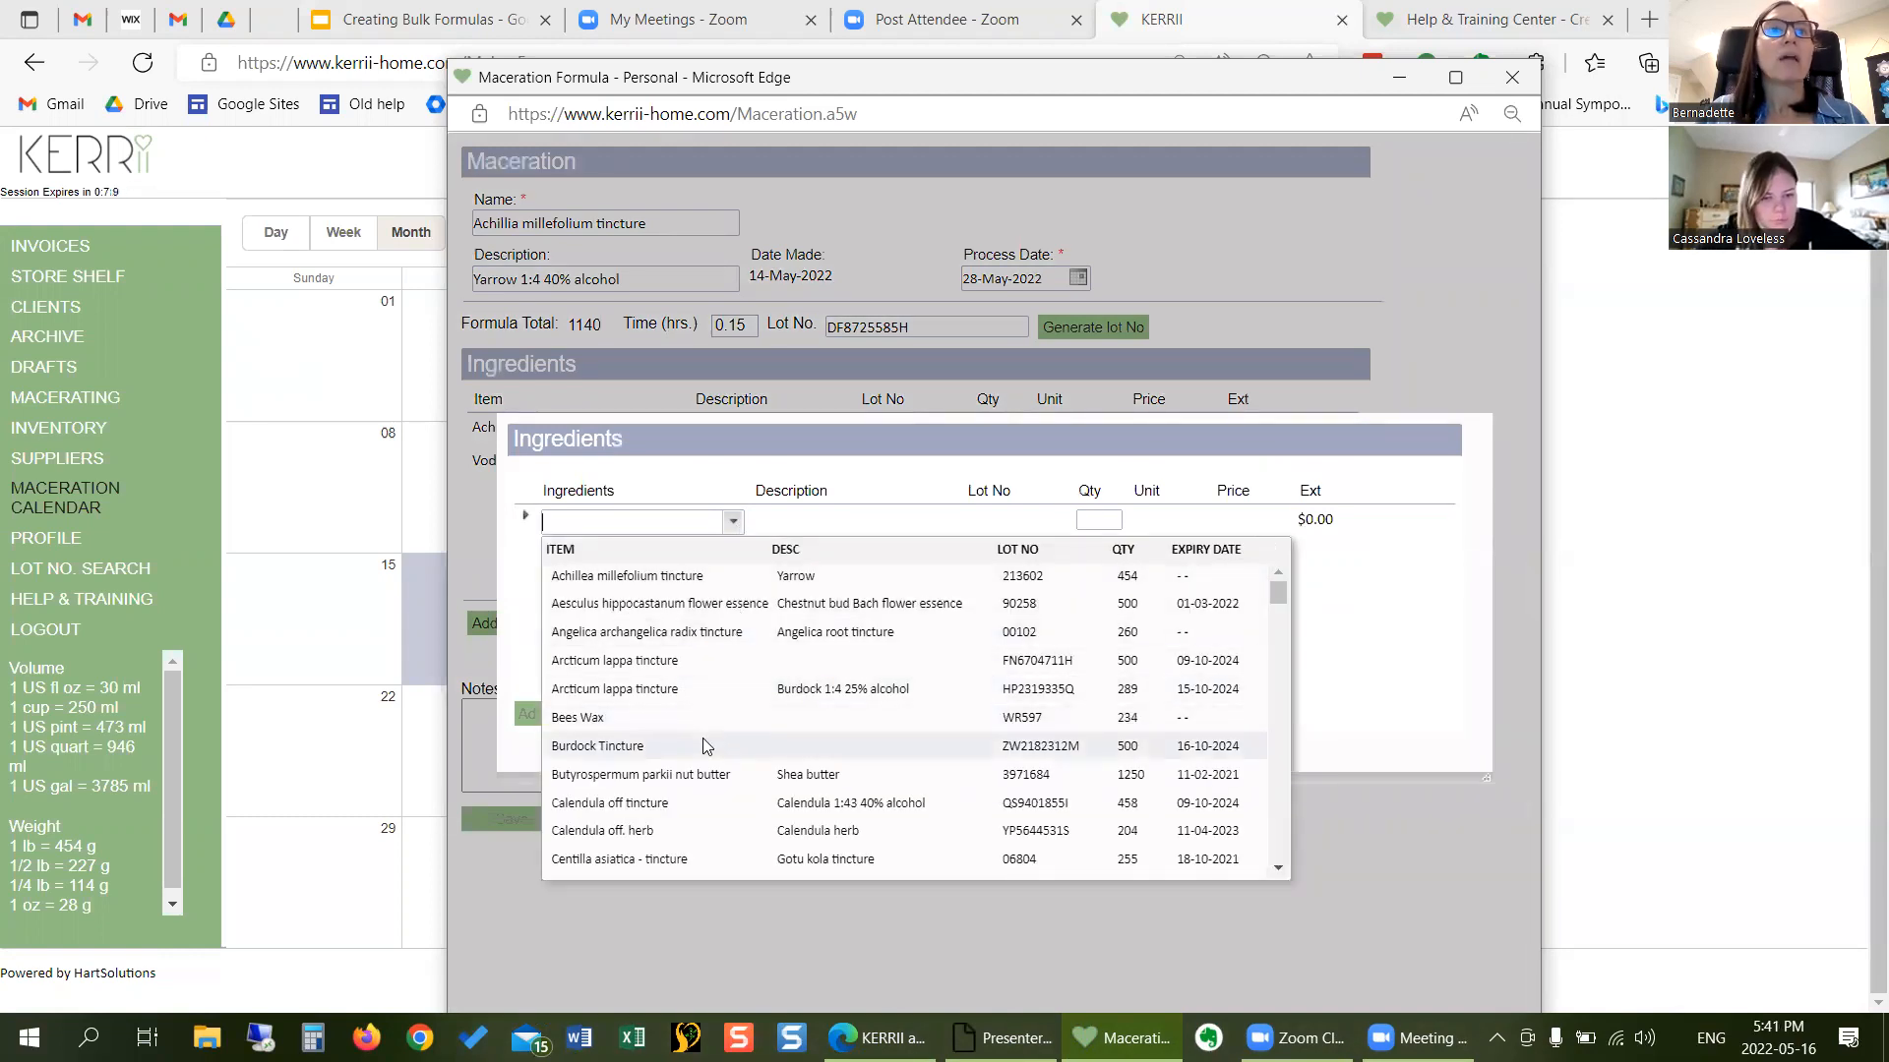
{"action": "scroll", "coordinate": [688, 785], "scroll_direction": "down", "scroll_amount": 1}
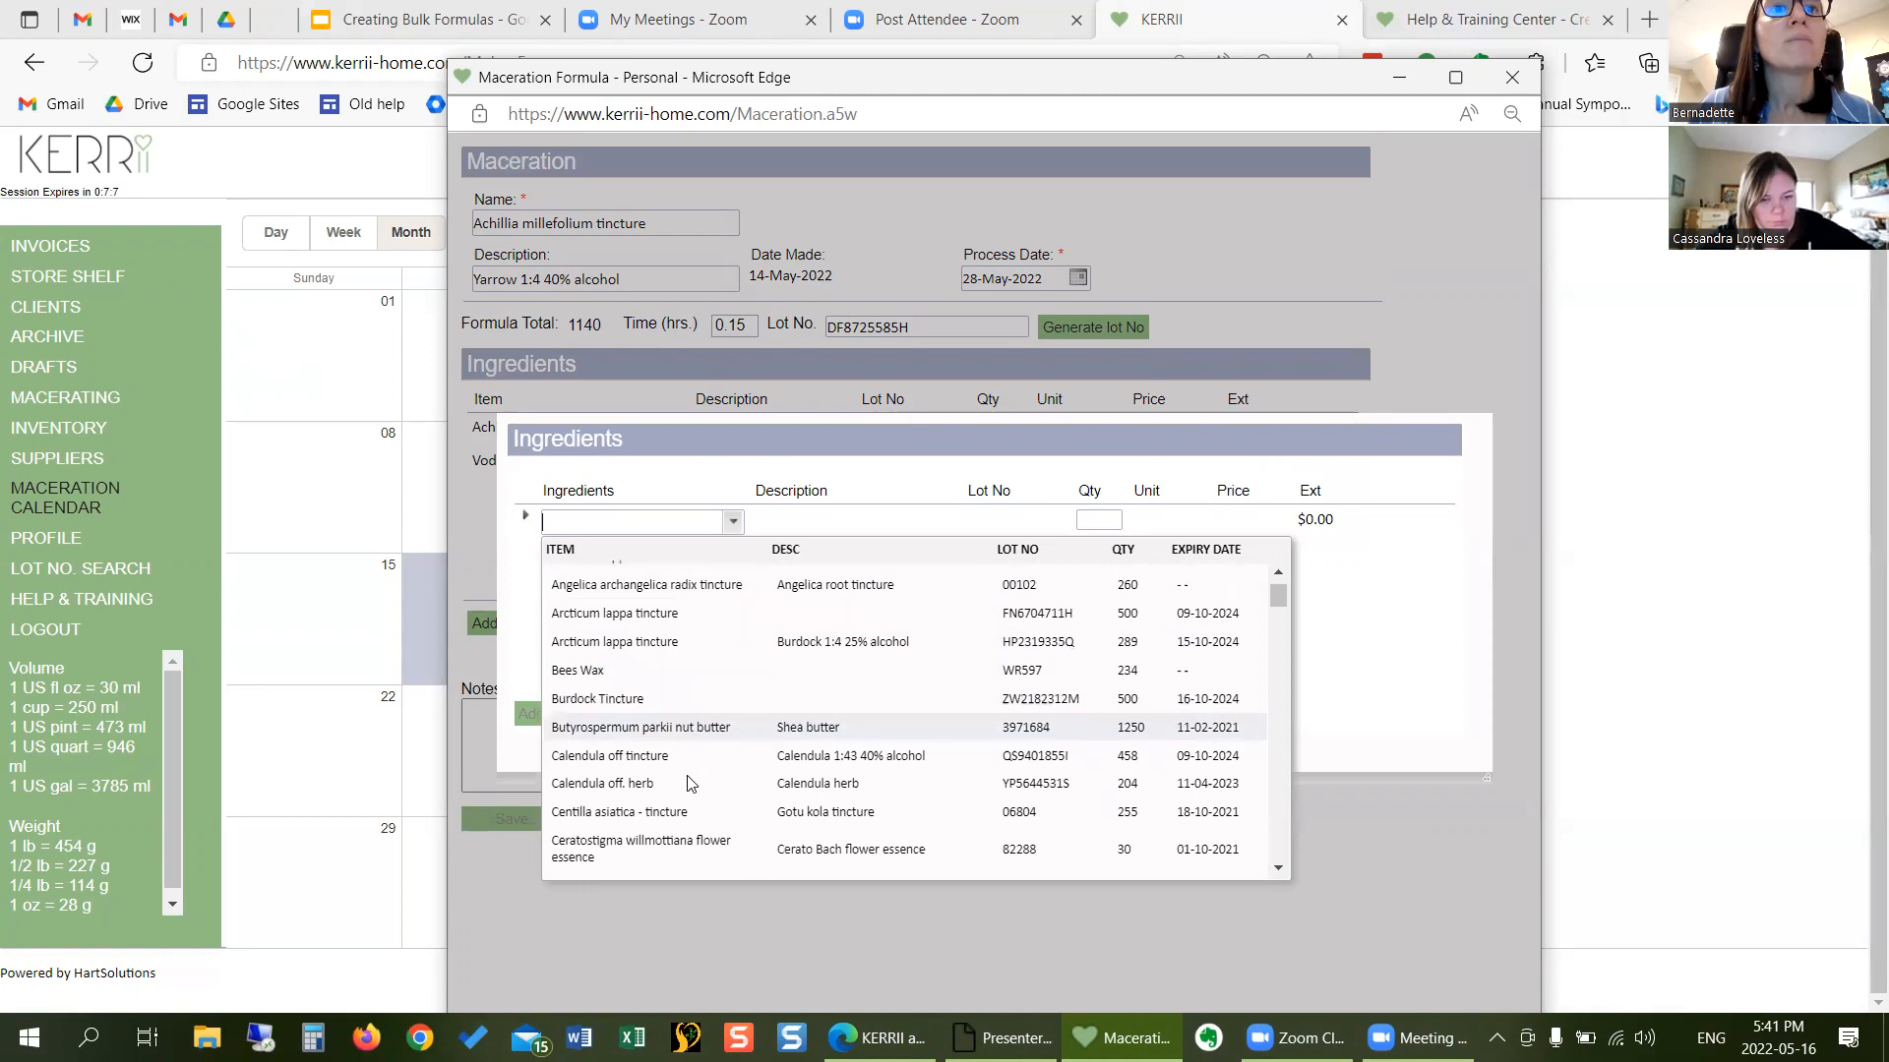
{"action": "left_click", "coordinate": [689, 785]}
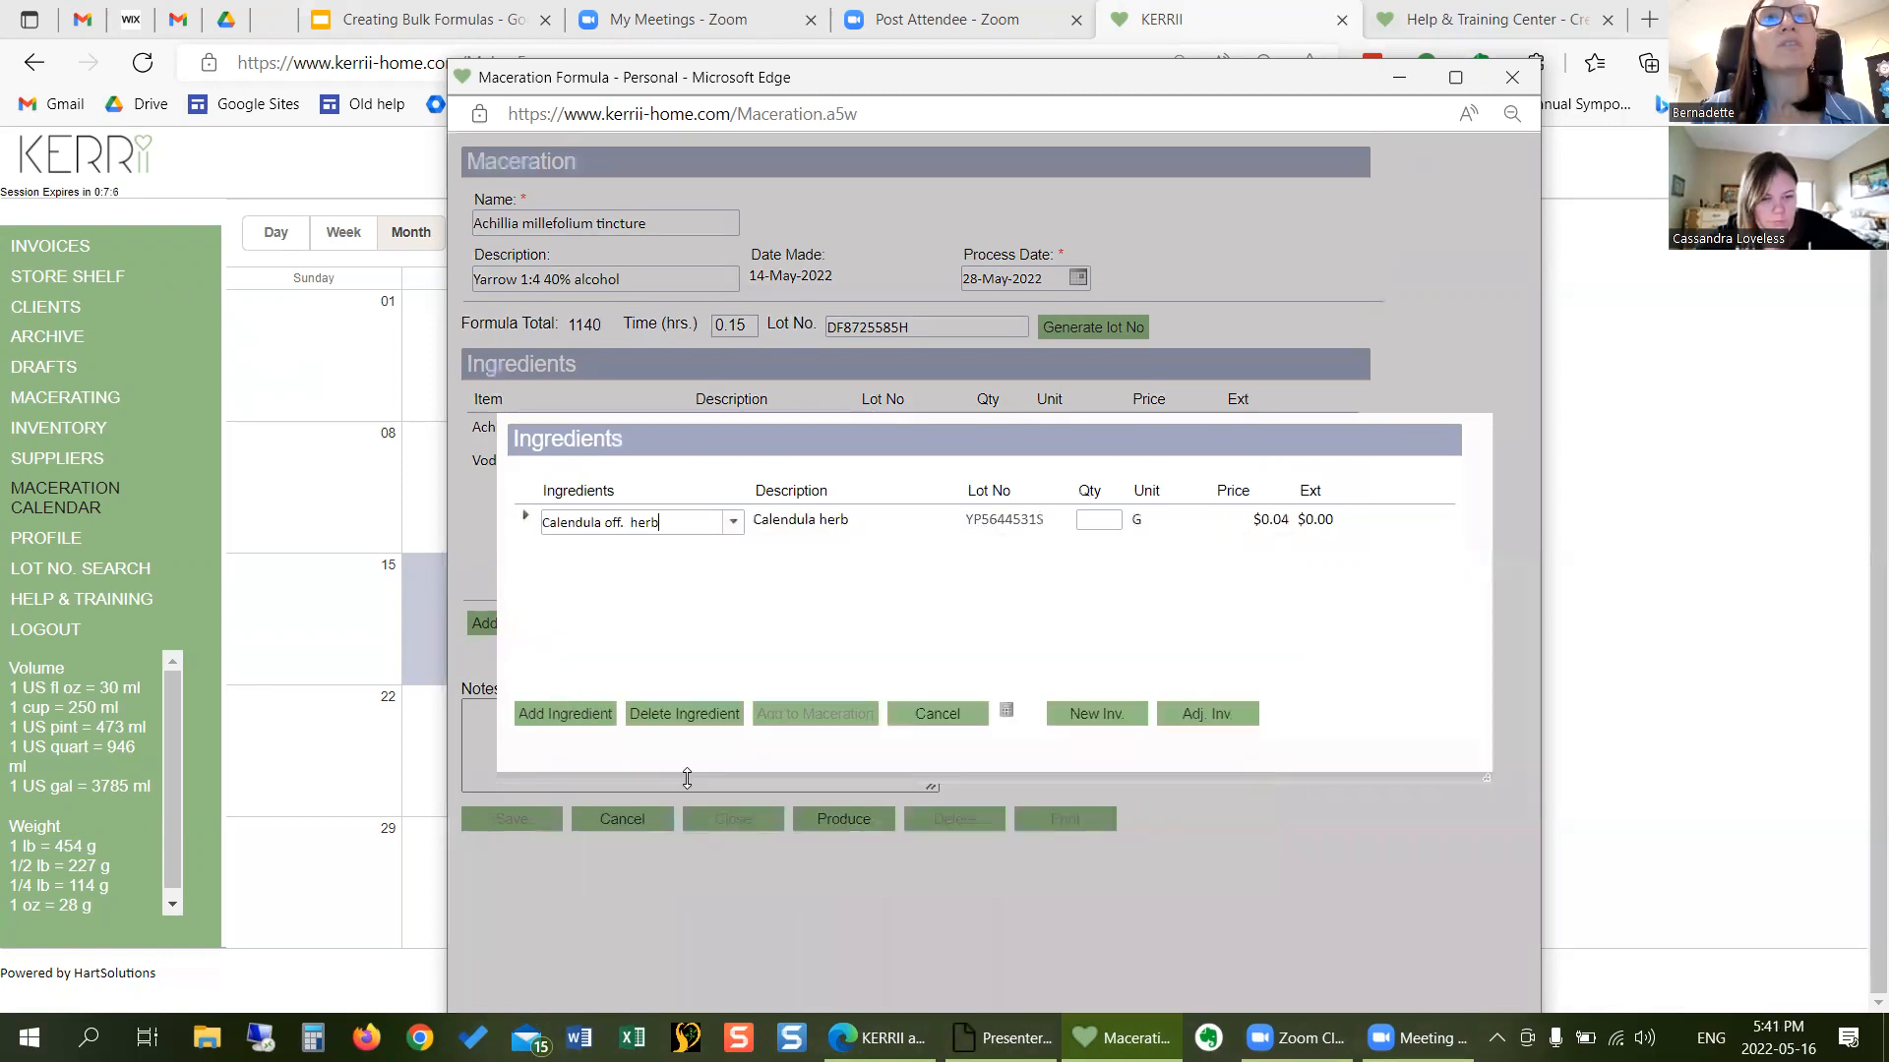
{"action": "left_click", "coordinate": [1096, 521]}
{"action": "type", "text": "25"}
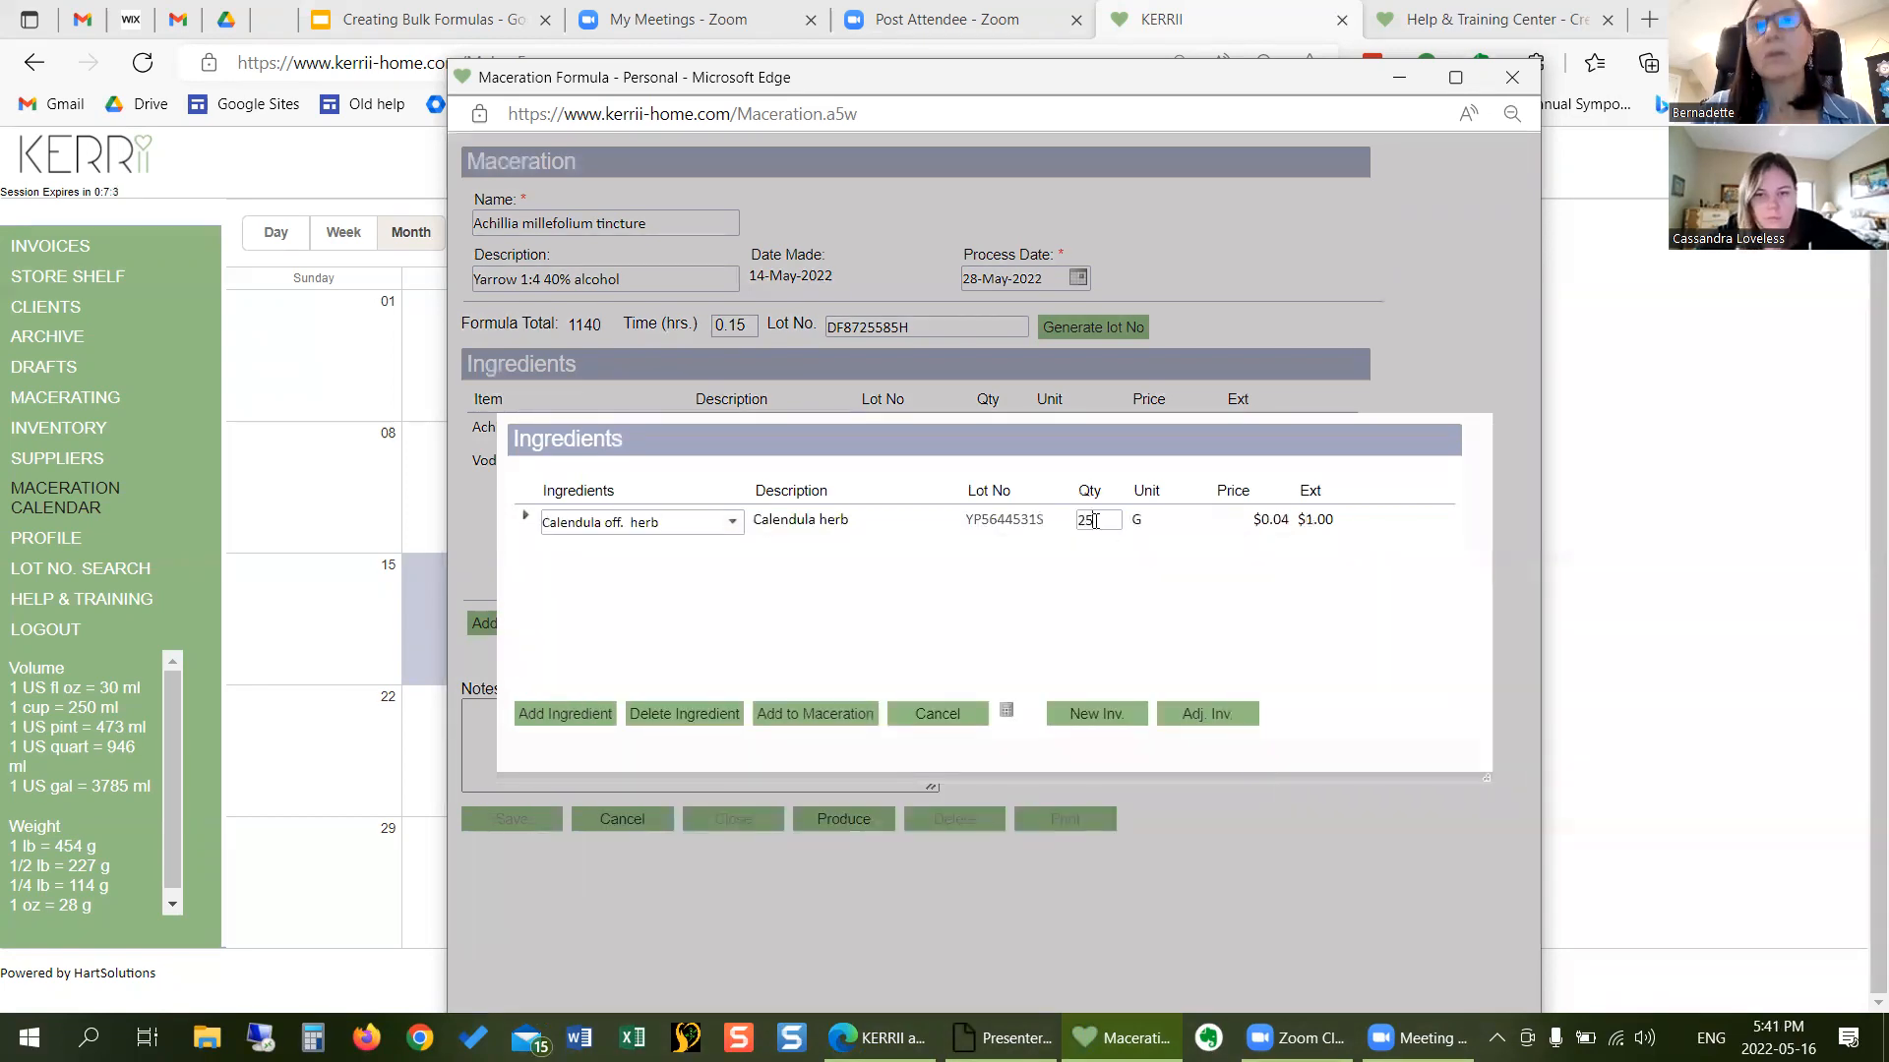
{"action": "left_click", "coordinate": [592, 714]}
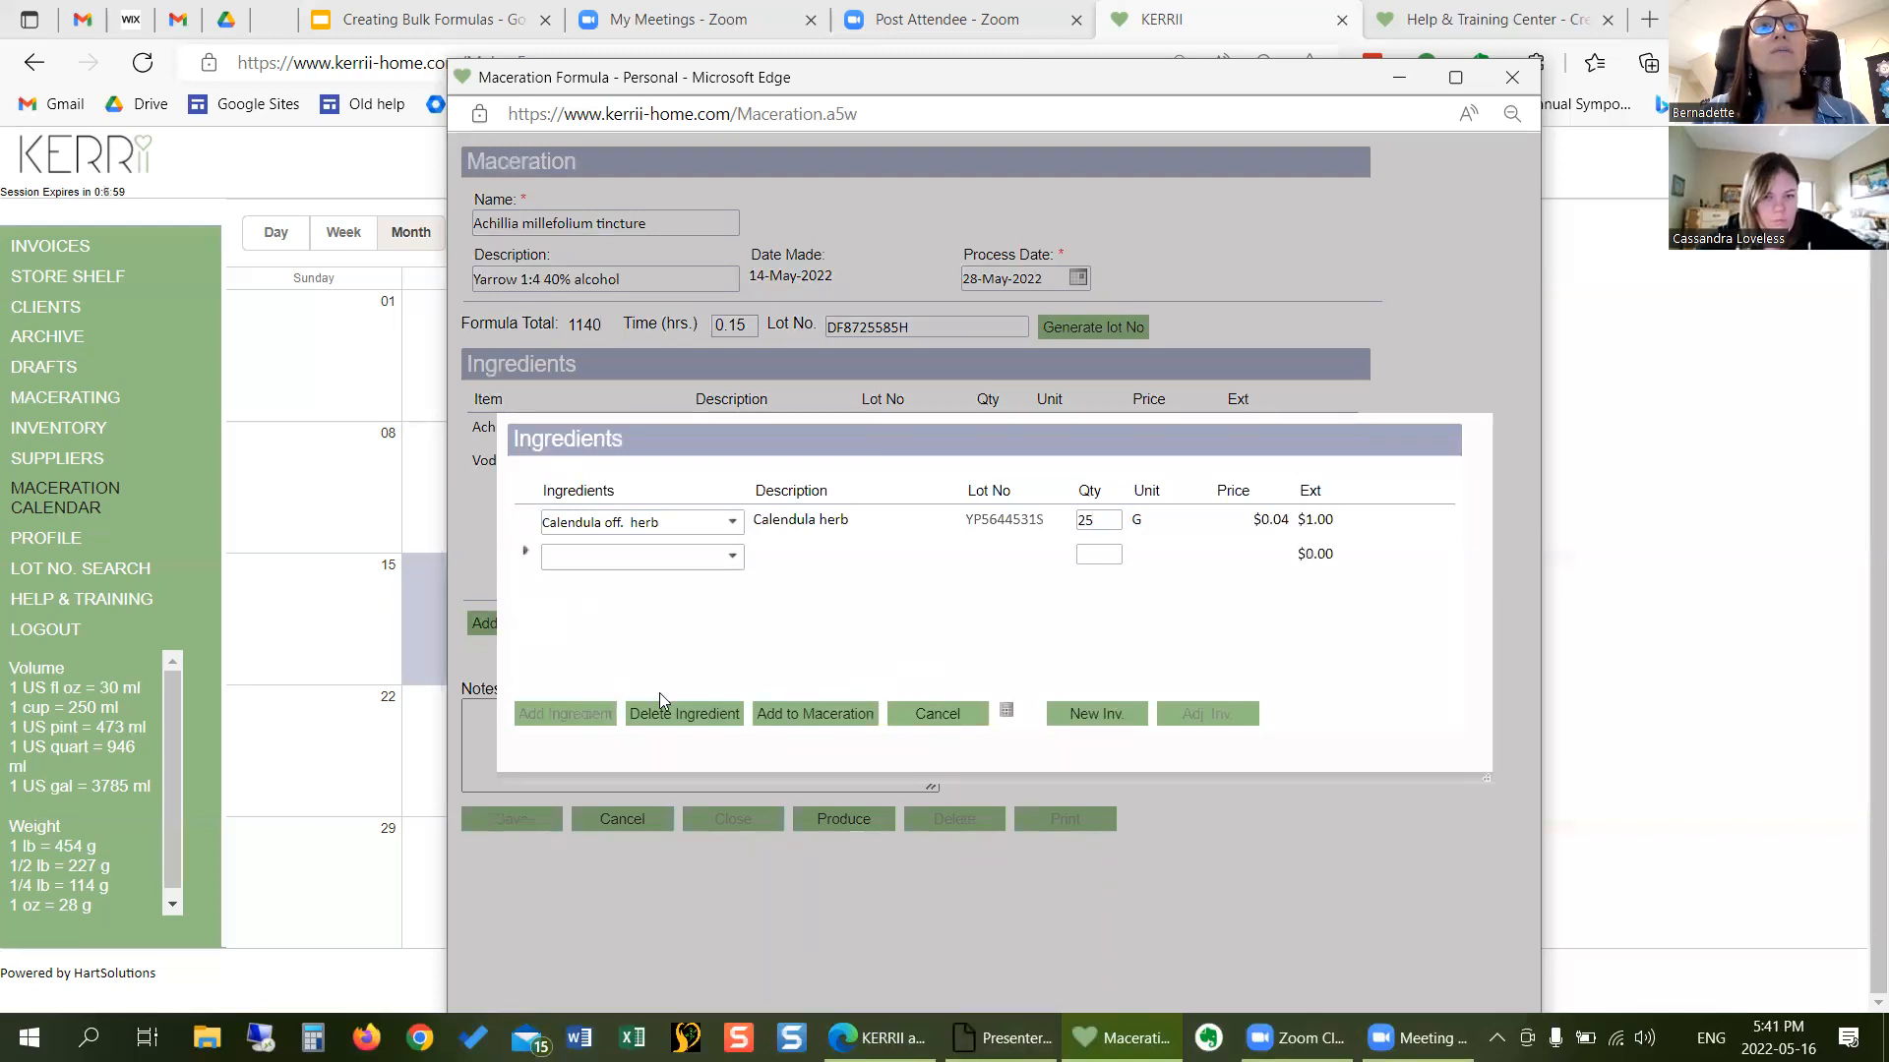
{"action": "left_click", "coordinate": [693, 719]}
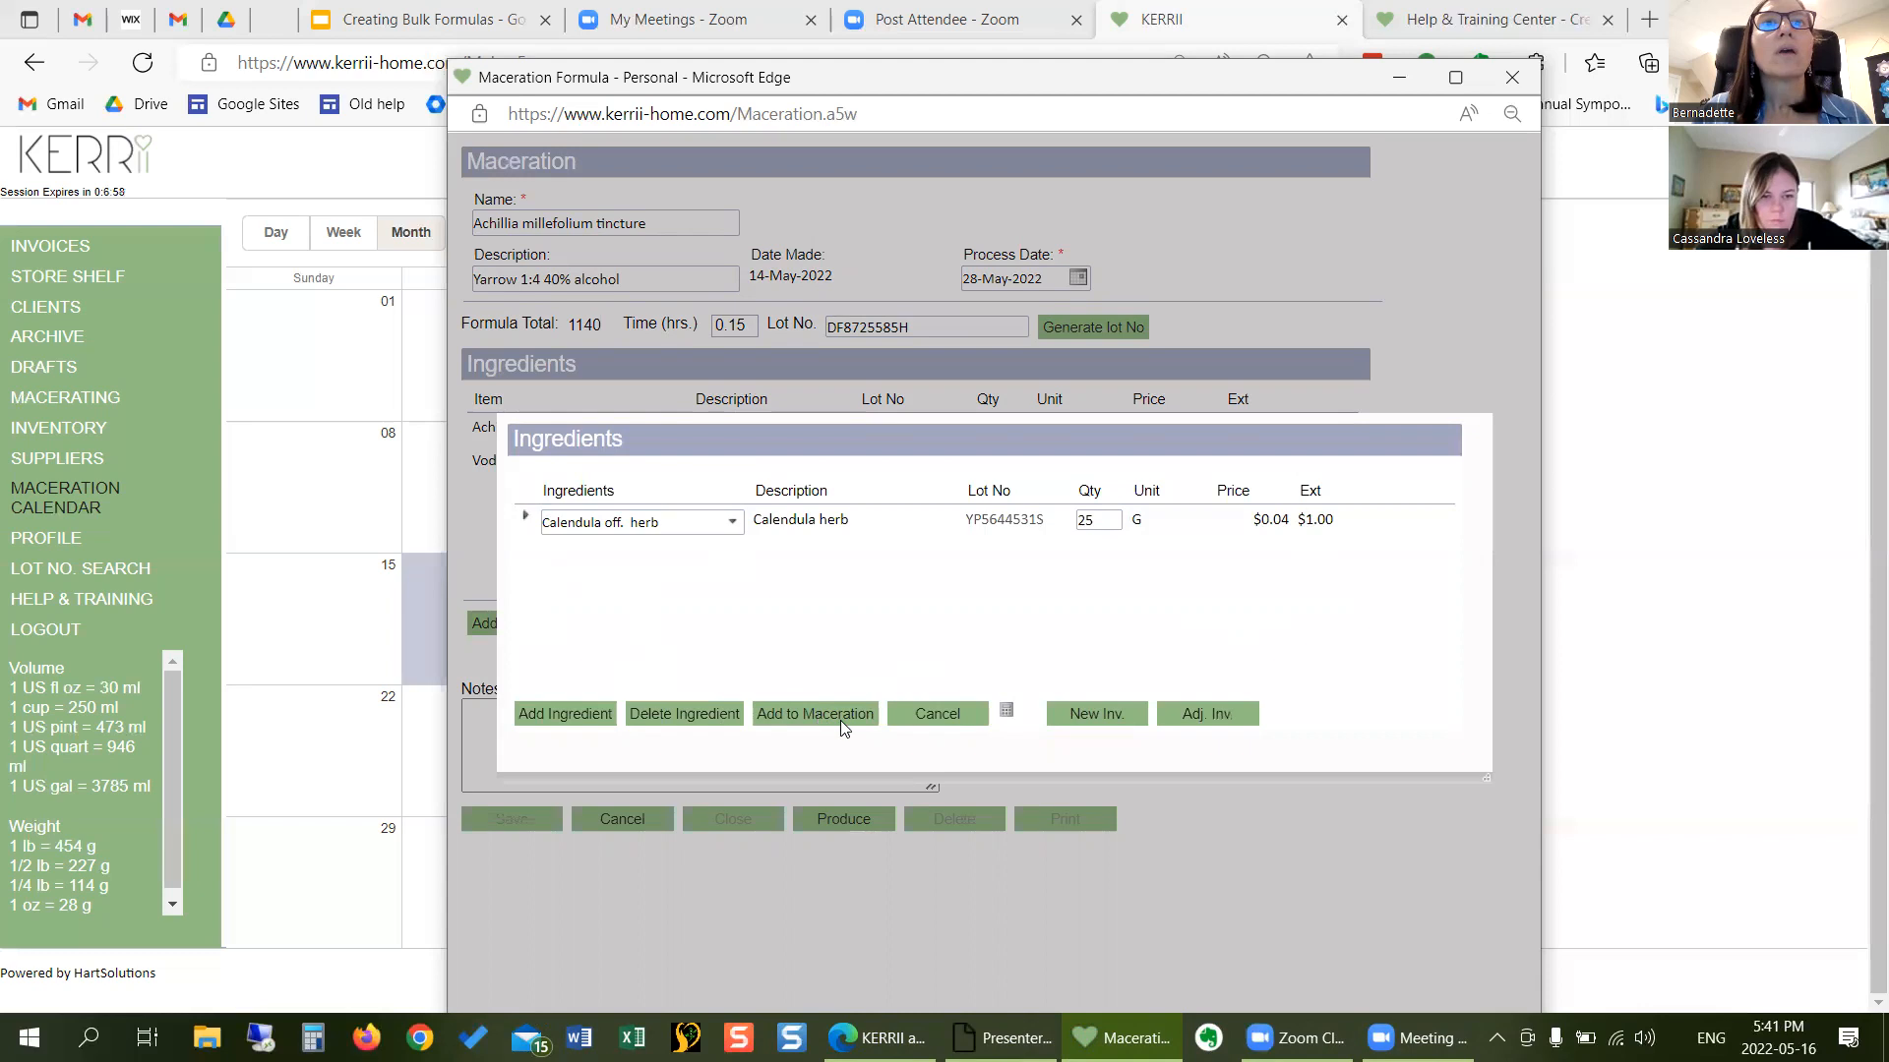
{"action": "left_click", "coordinate": [829, 713]}
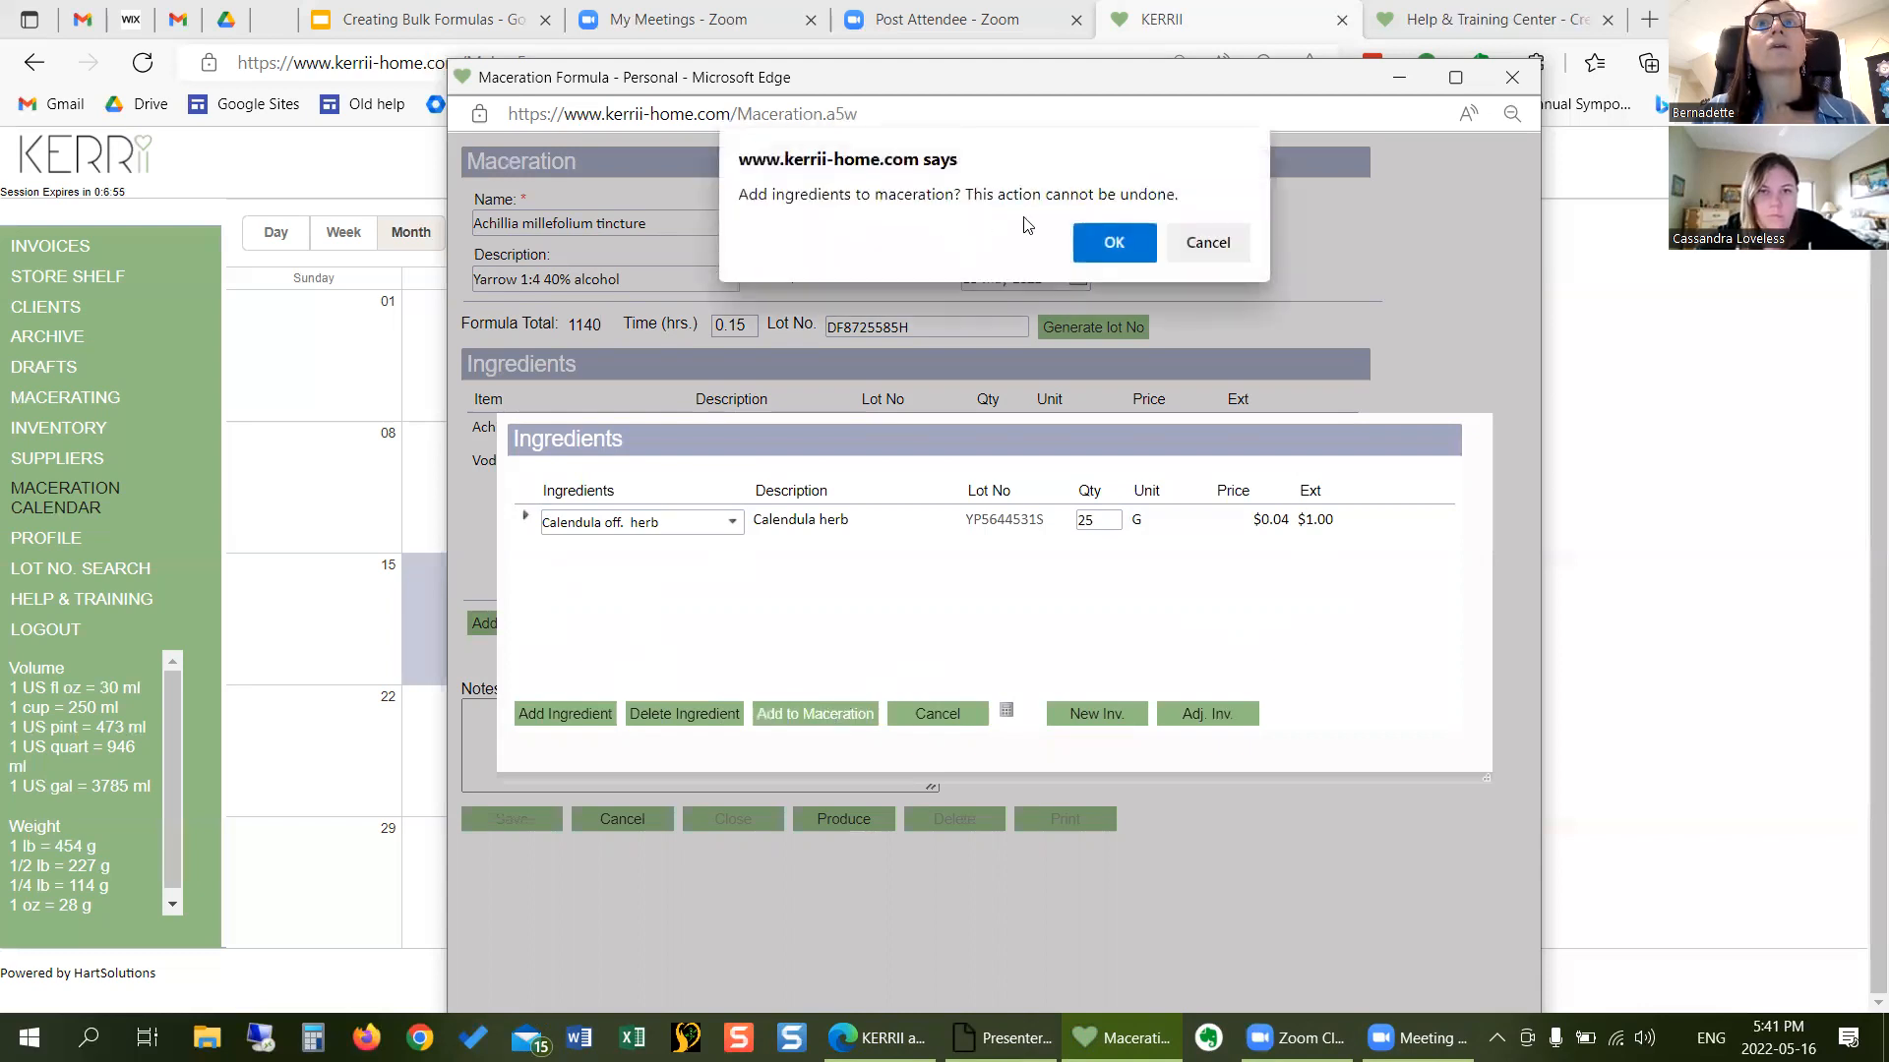
{"action": "left_click", "coordinate": [1115, 245]}
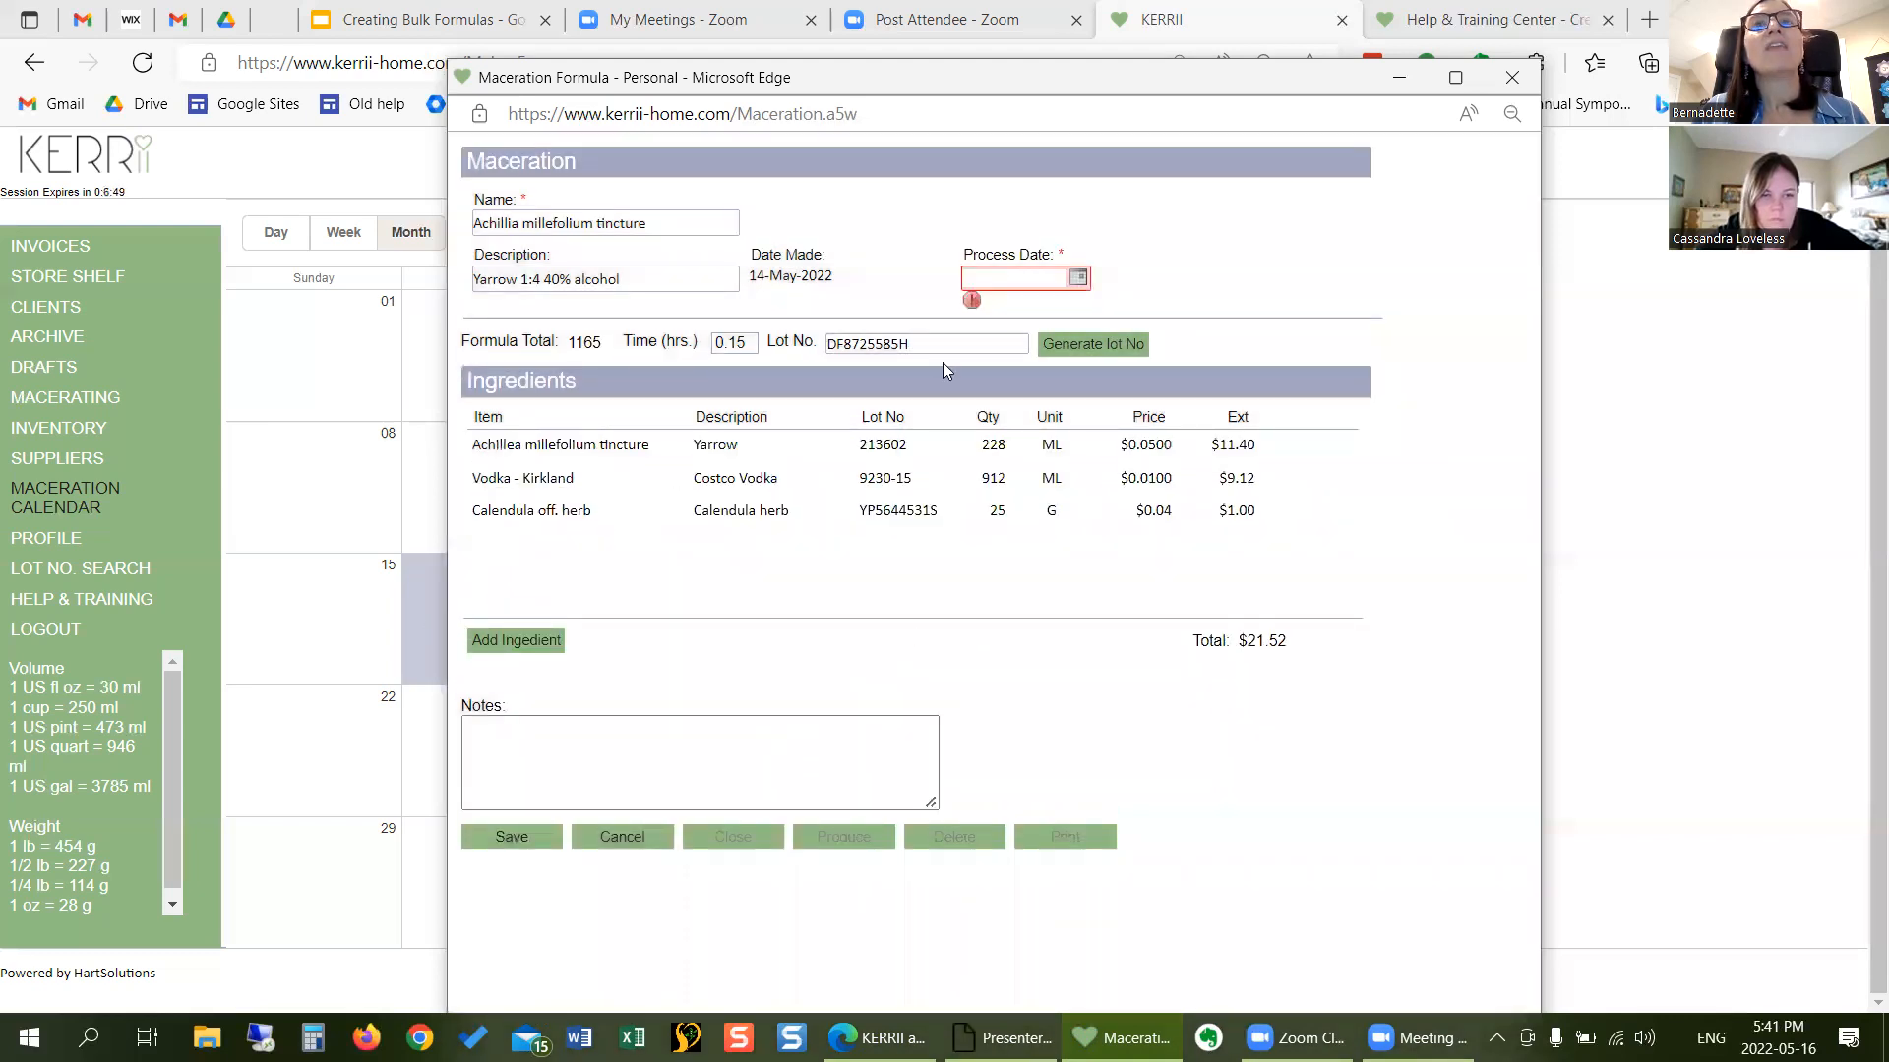
- Set the maceration's process date to 30 May 2022, then save and close the formula
{"action": "left_click", "coordinate": [1080, 279]}
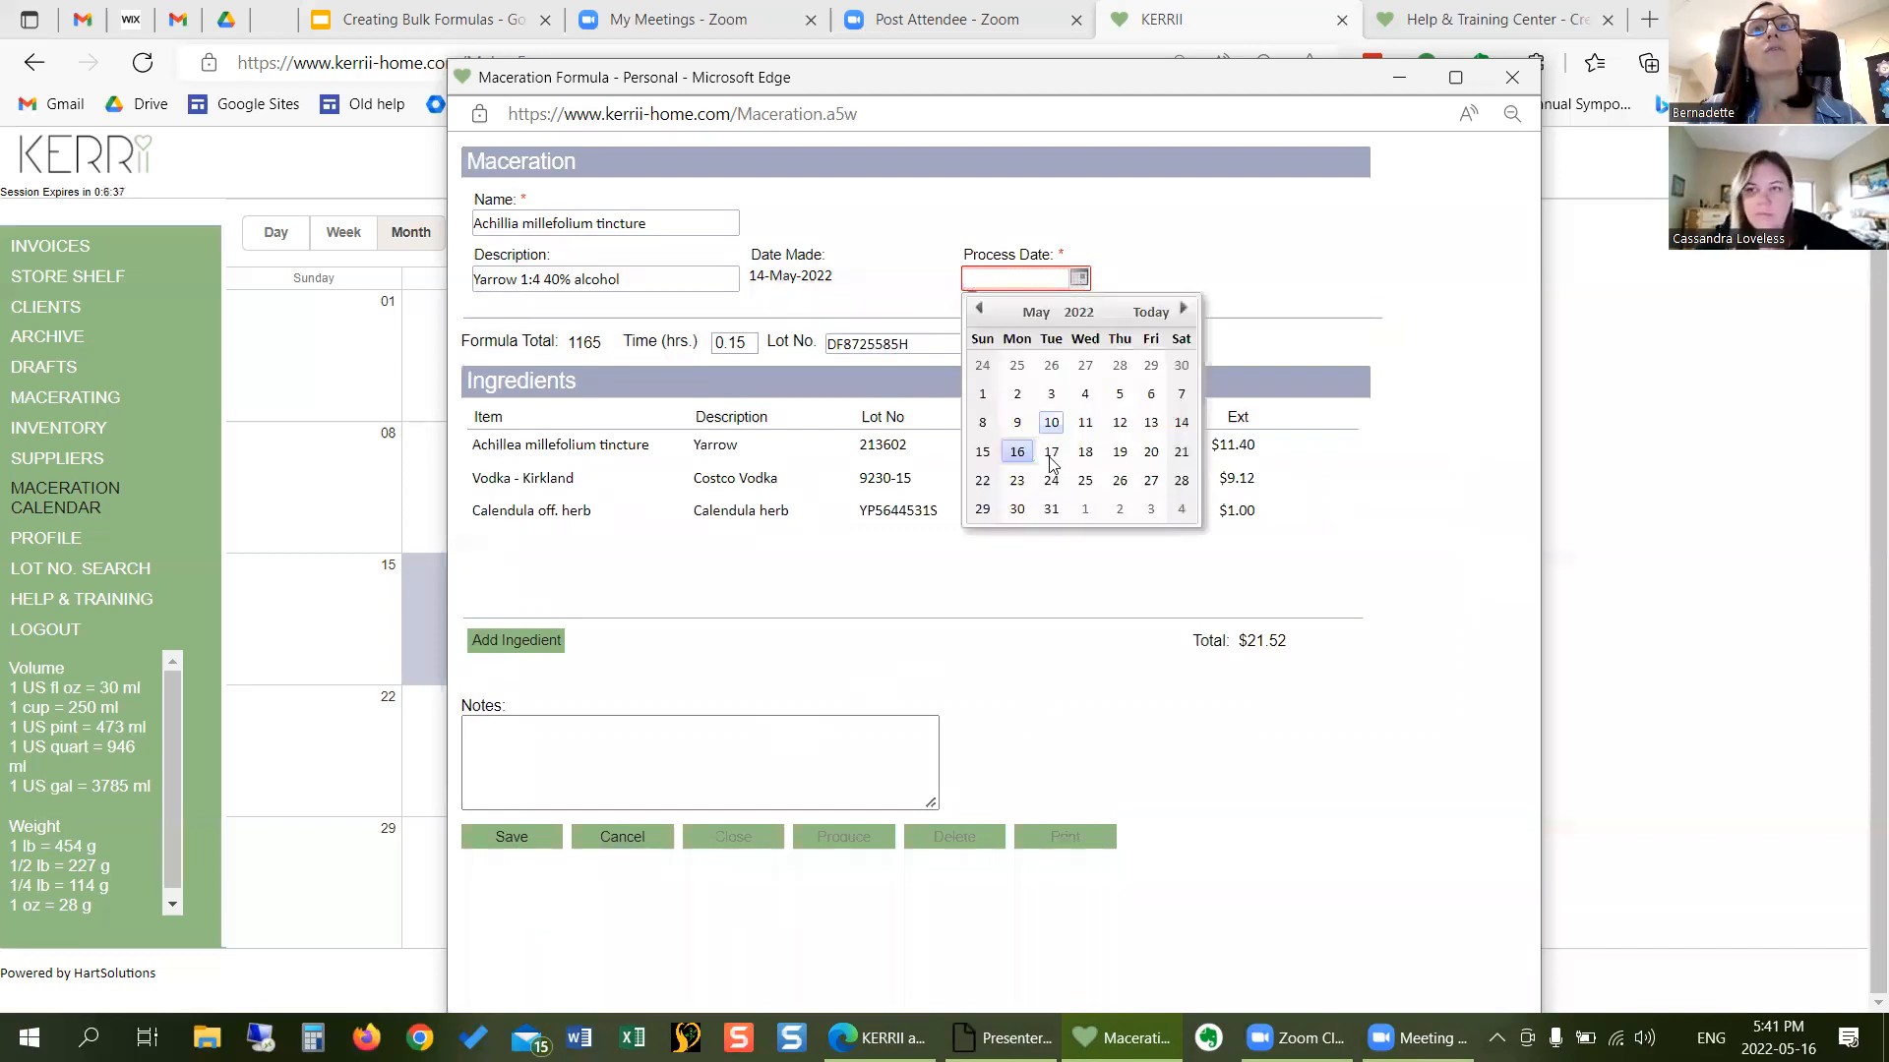
{"action": "left_click", "coordinate": [1017, 510]}
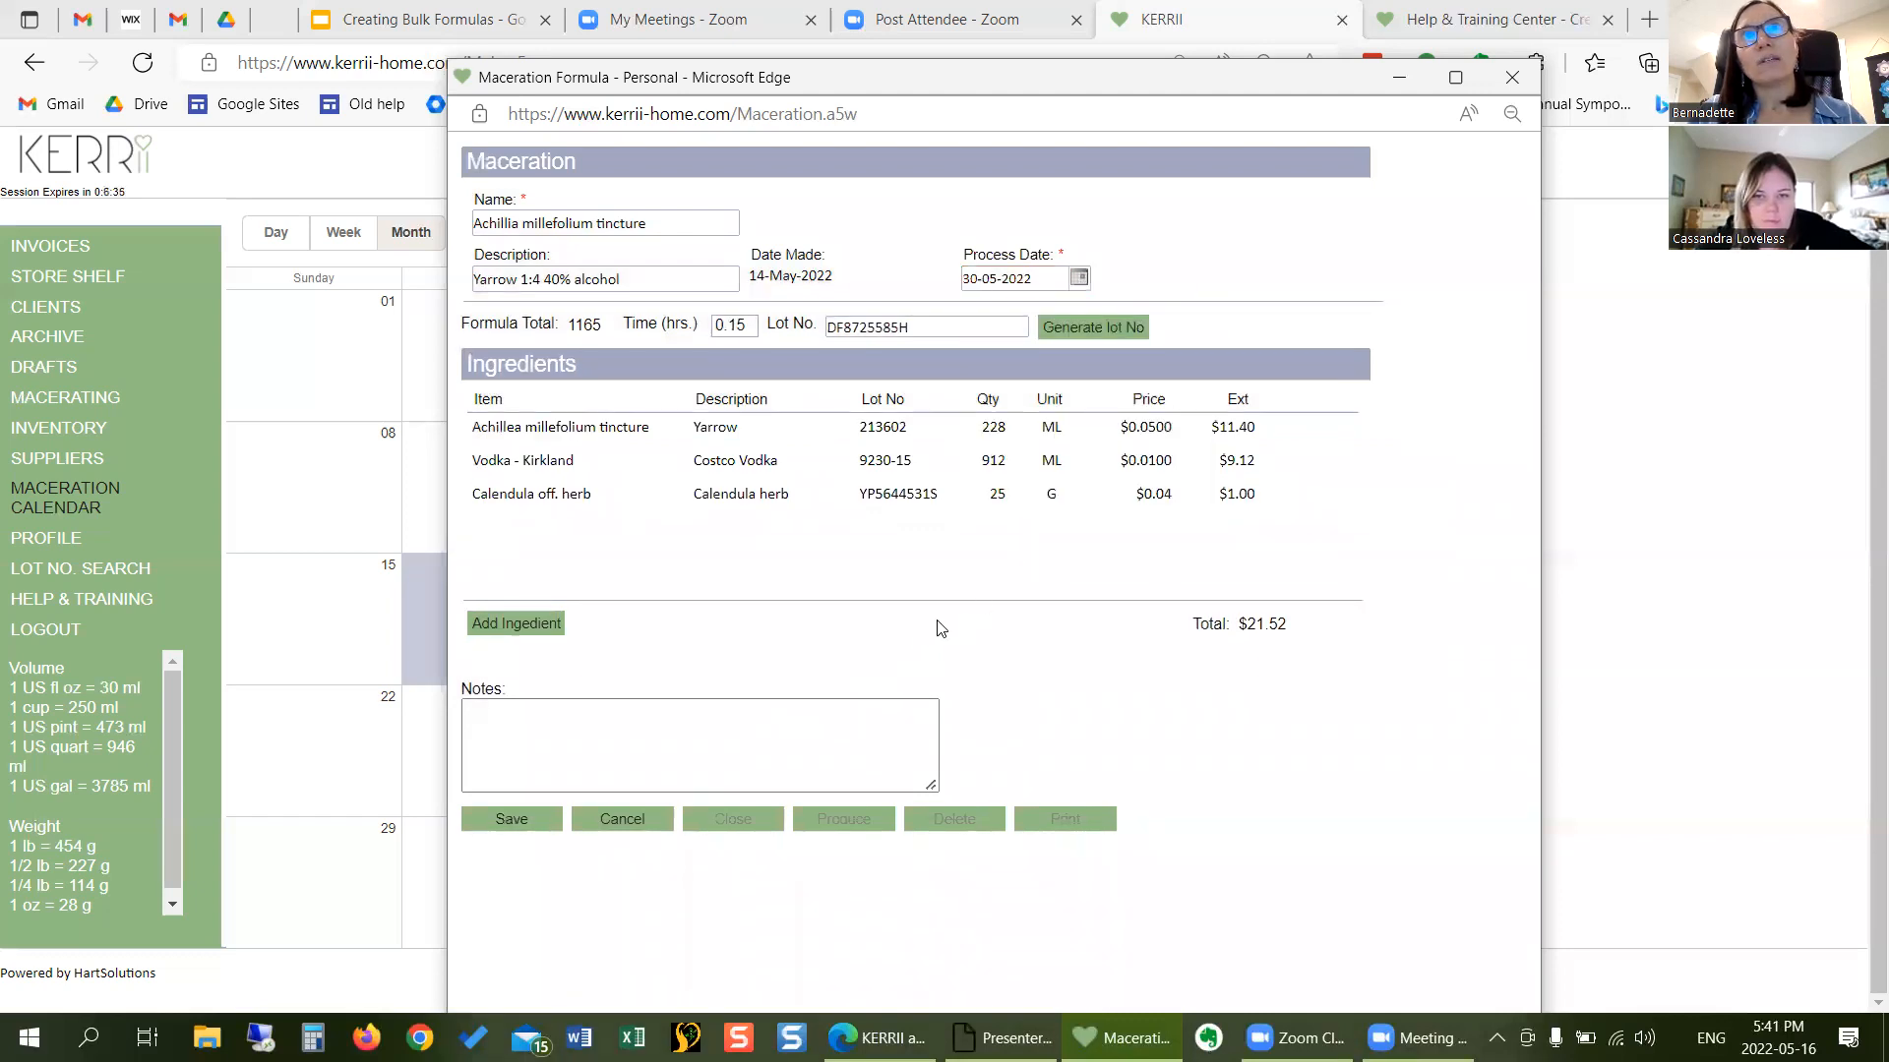
{"action": "left_click", "coordinate": [533, 820]}
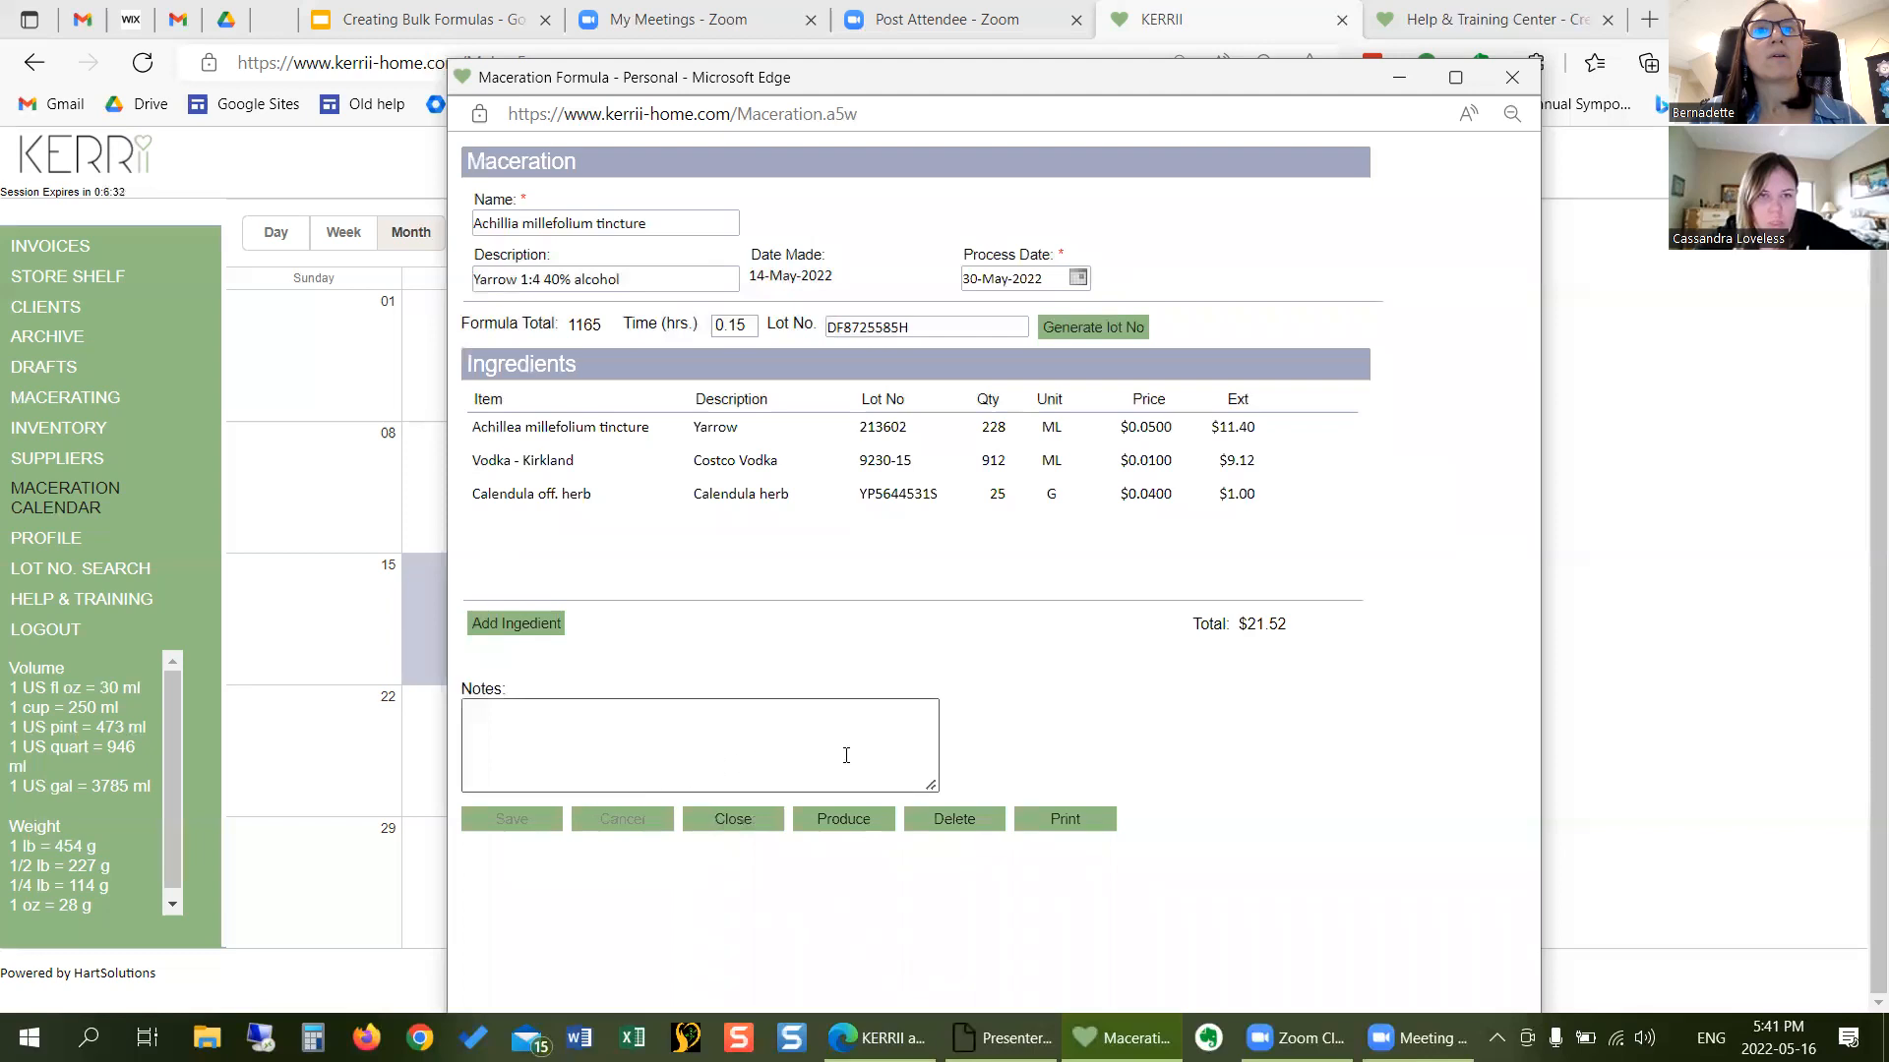
{"action": "left_click", "coordinate": [732, 819]}
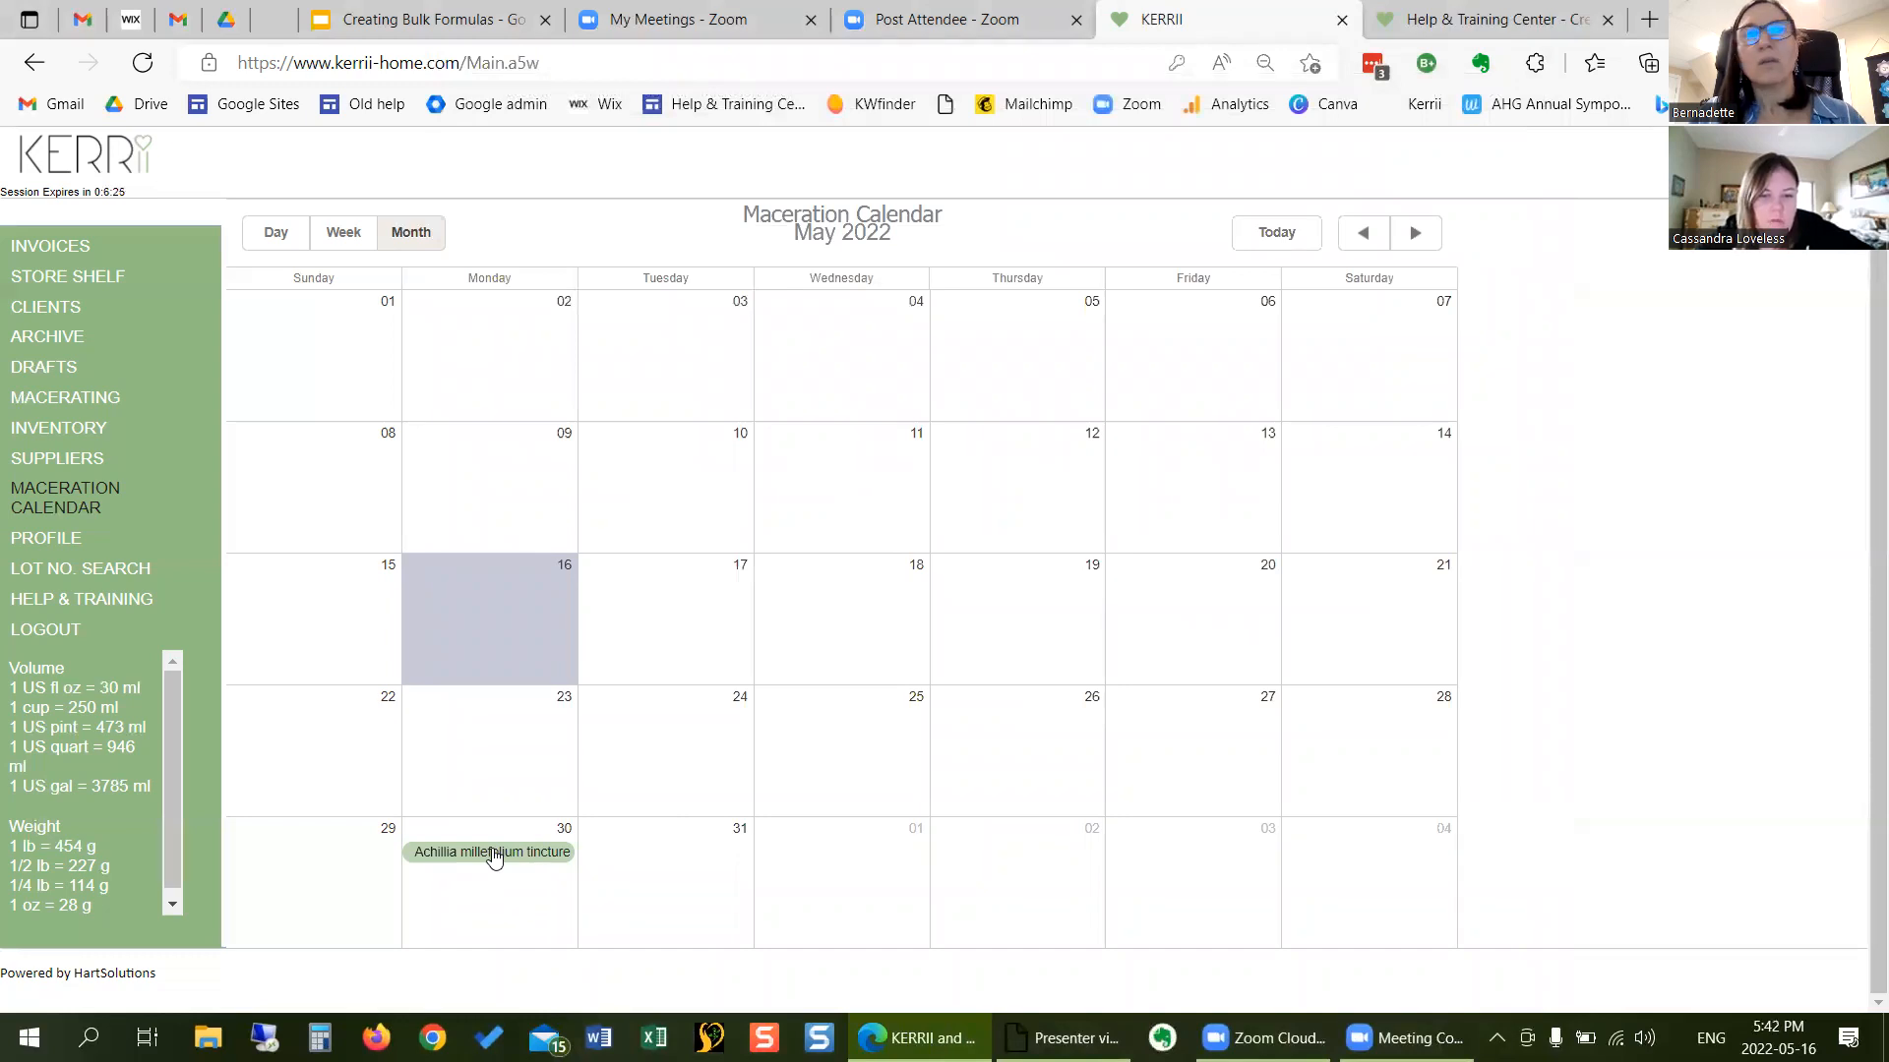
- Reopen the Achillia millefolium tincture from the calendar, start producing it, and set the current time to .5 hours
{"action": "left_click", "coordinate": [494, 854]}
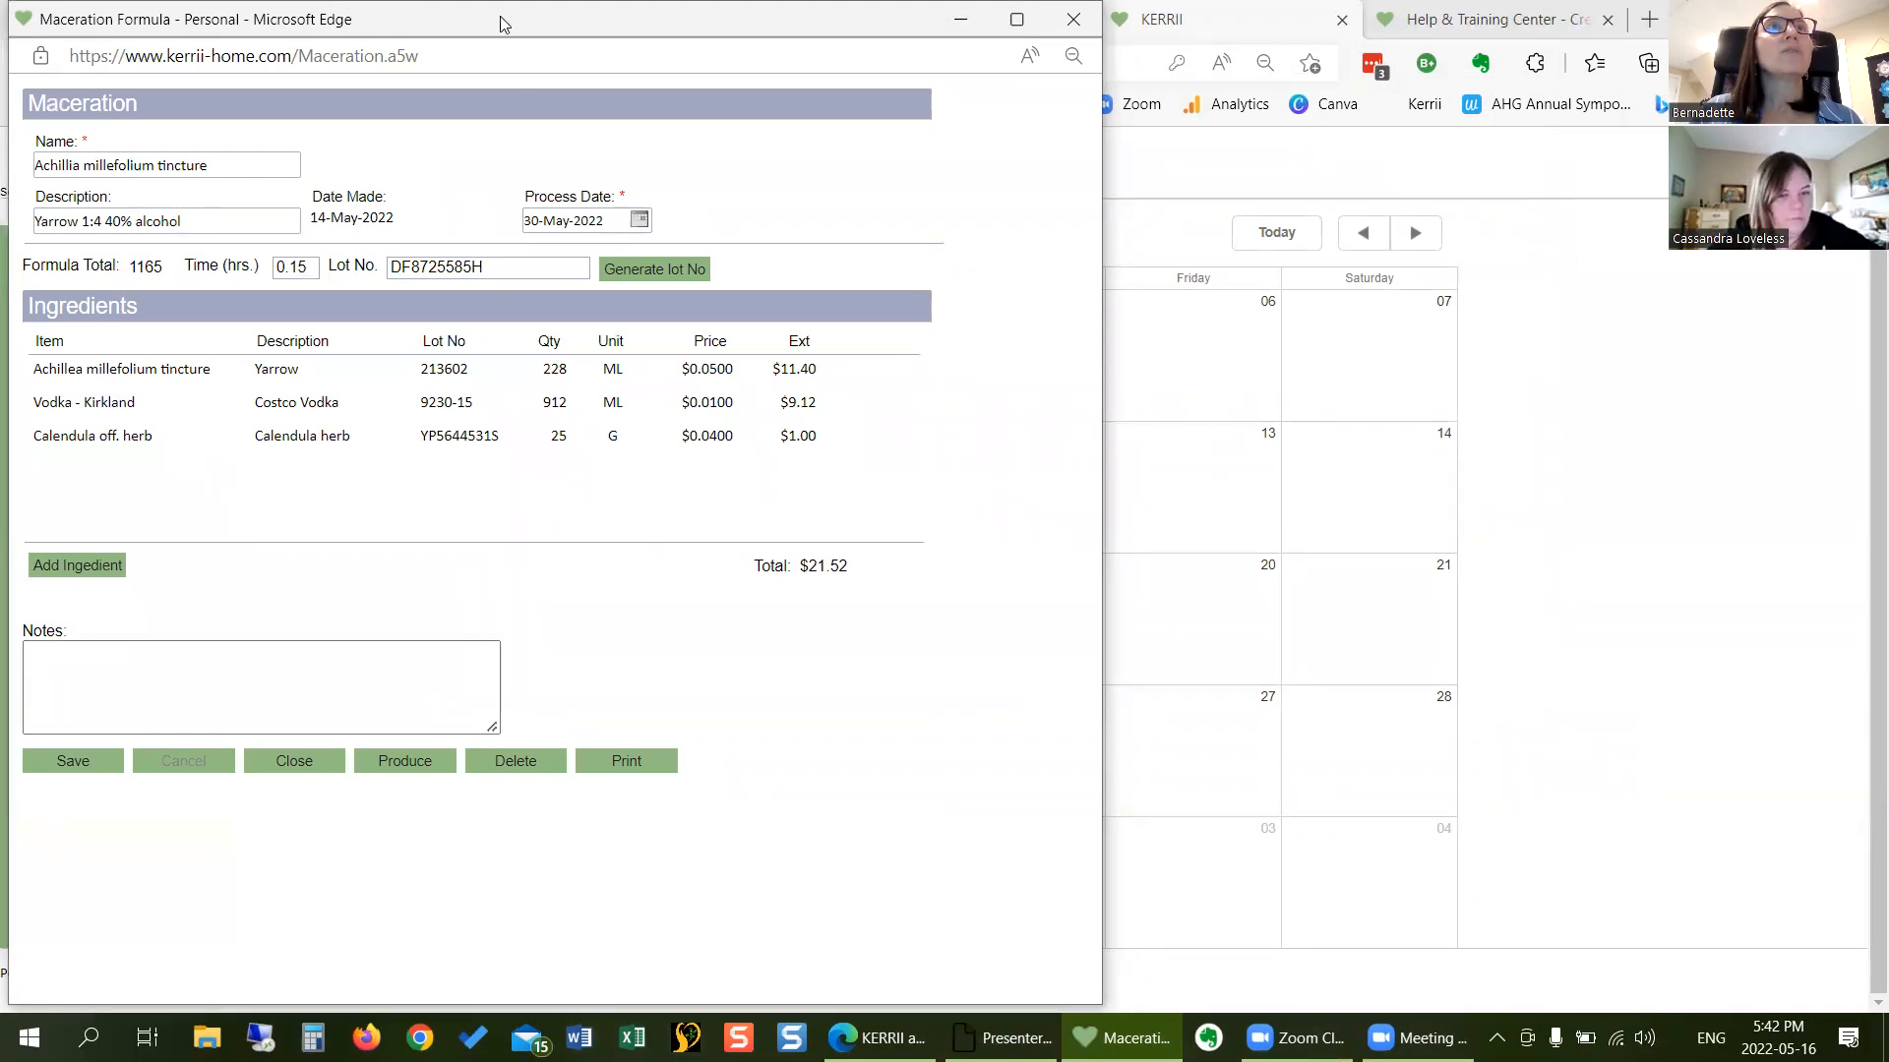
{"action": "left_click_drag", "start_coordinate": [517, 17], "coordinate": [759, 21]}
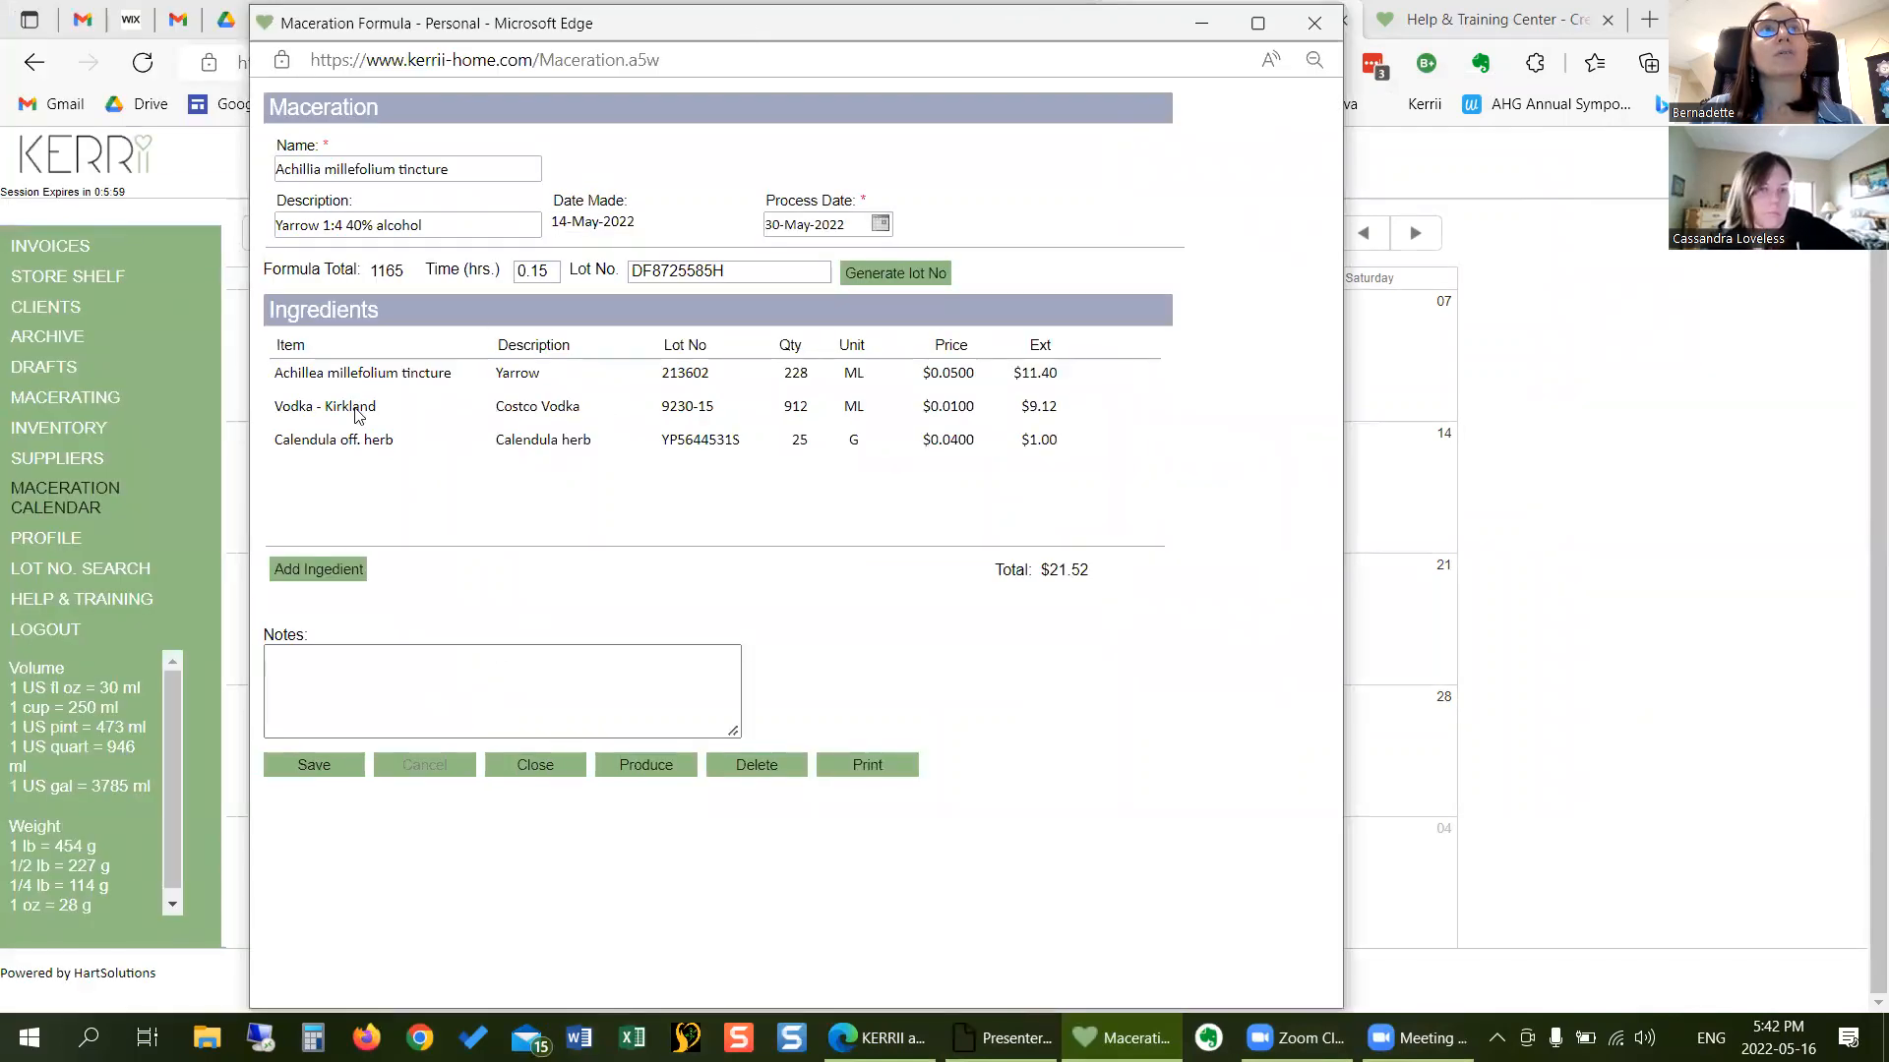
{"action": "left_click", "coordinate": [642, 767]}
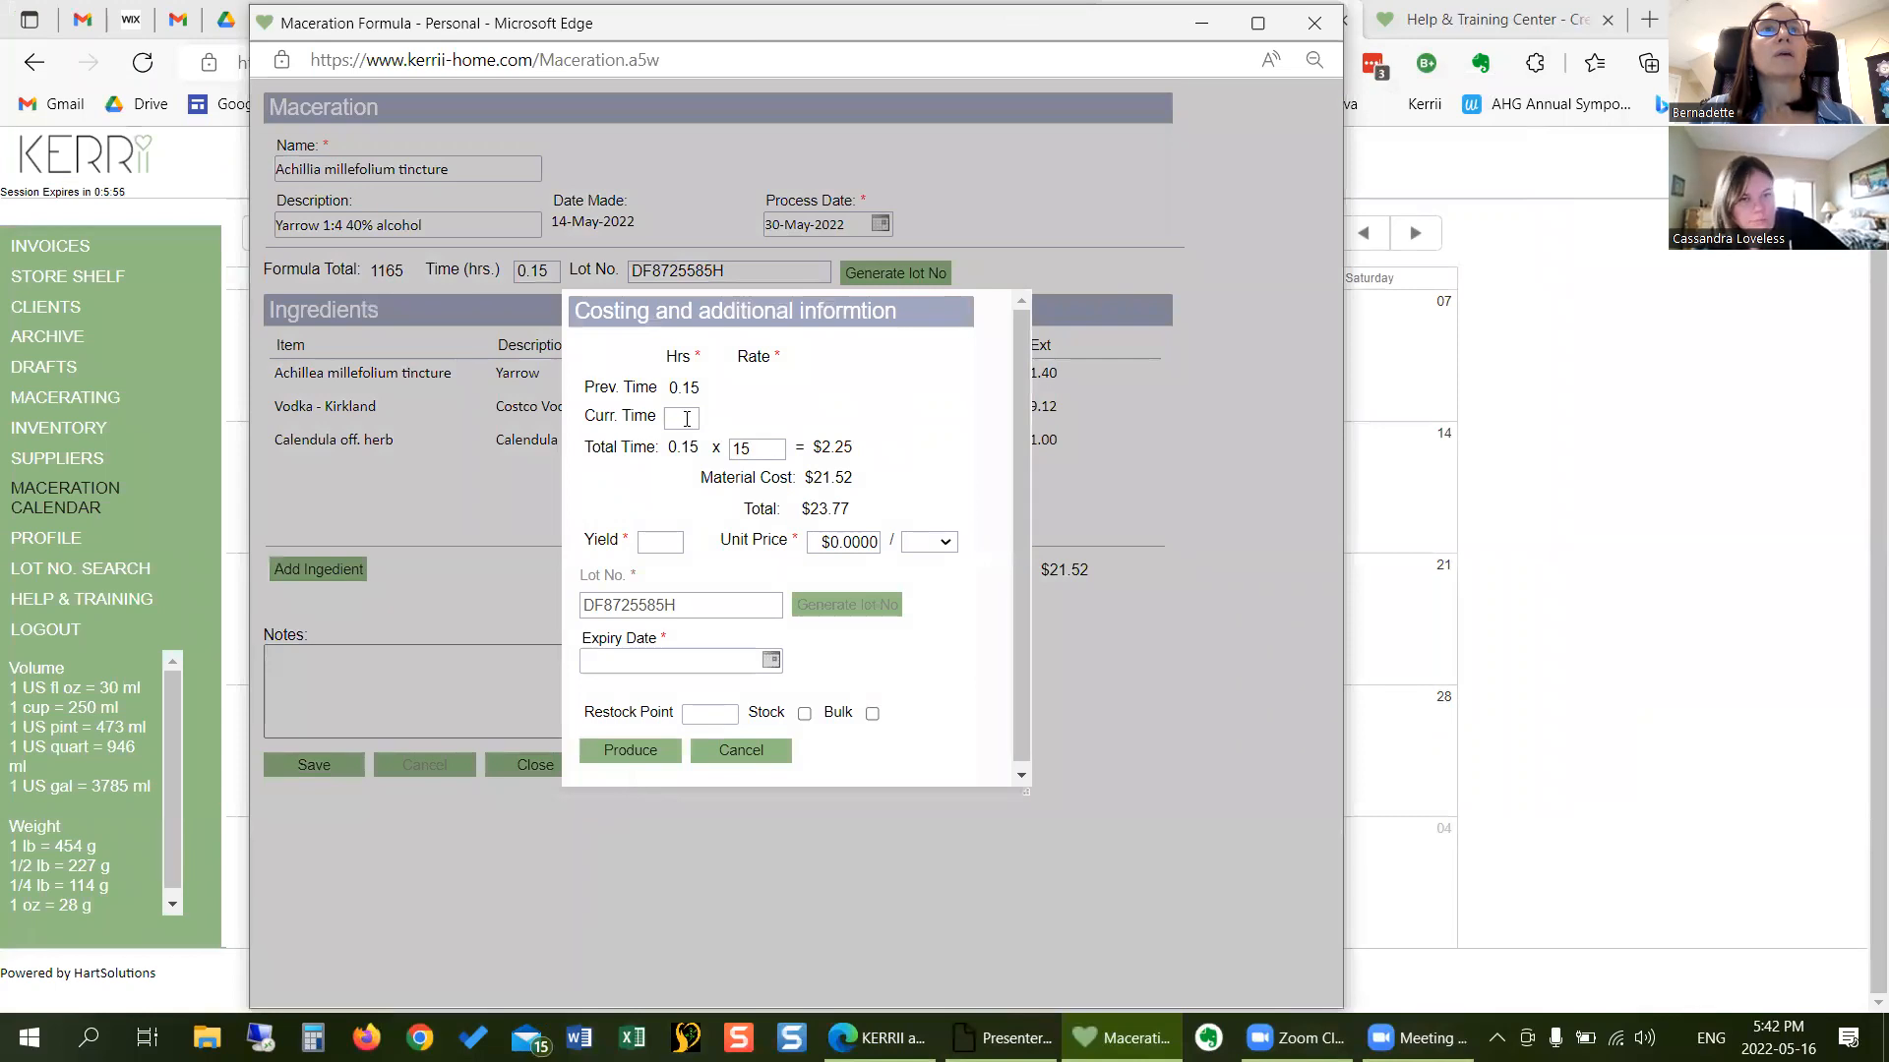
{"action": "left_click", "coordinate": [686, 419]}
{"action": "type", "text": ".5"}
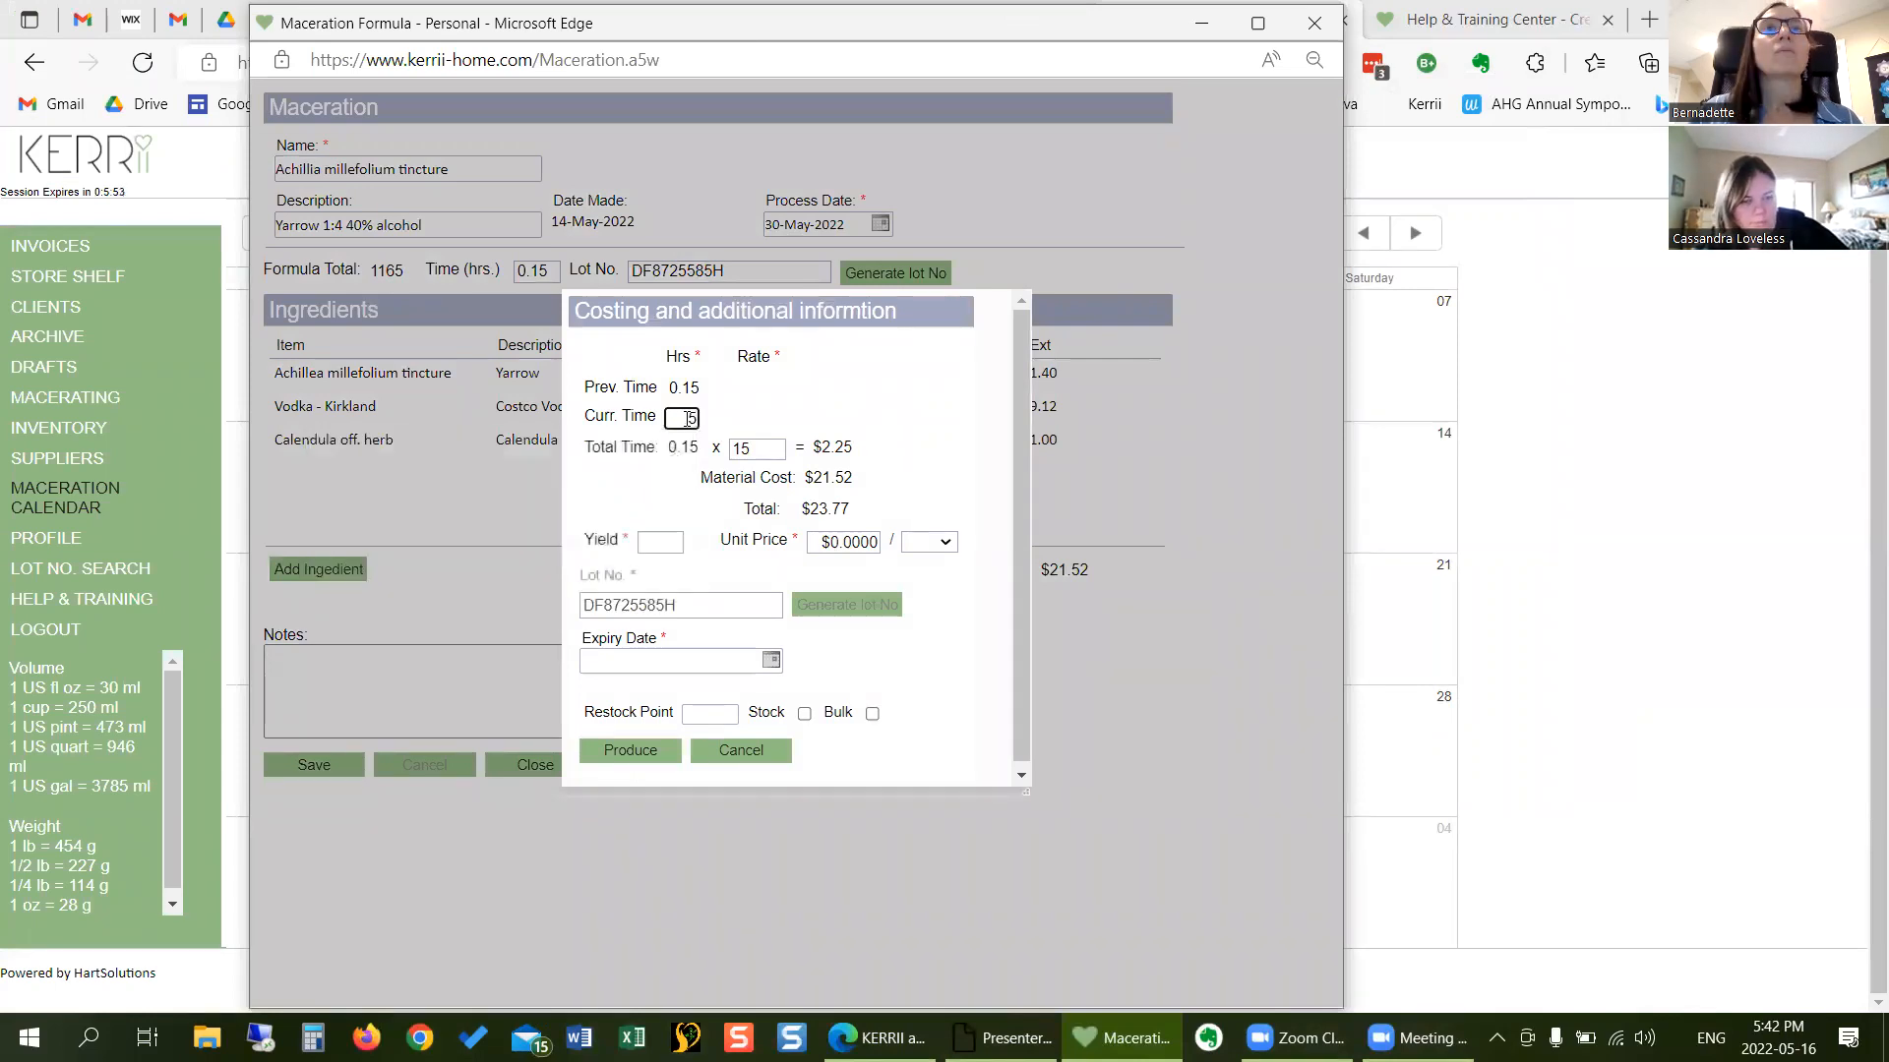
- Set the Achillia millefolium tincture's yield to 650 with ML as the unit
{"action": "left_click", "coordinate": [675, 543]}
{"action": "type", "text": "650"}
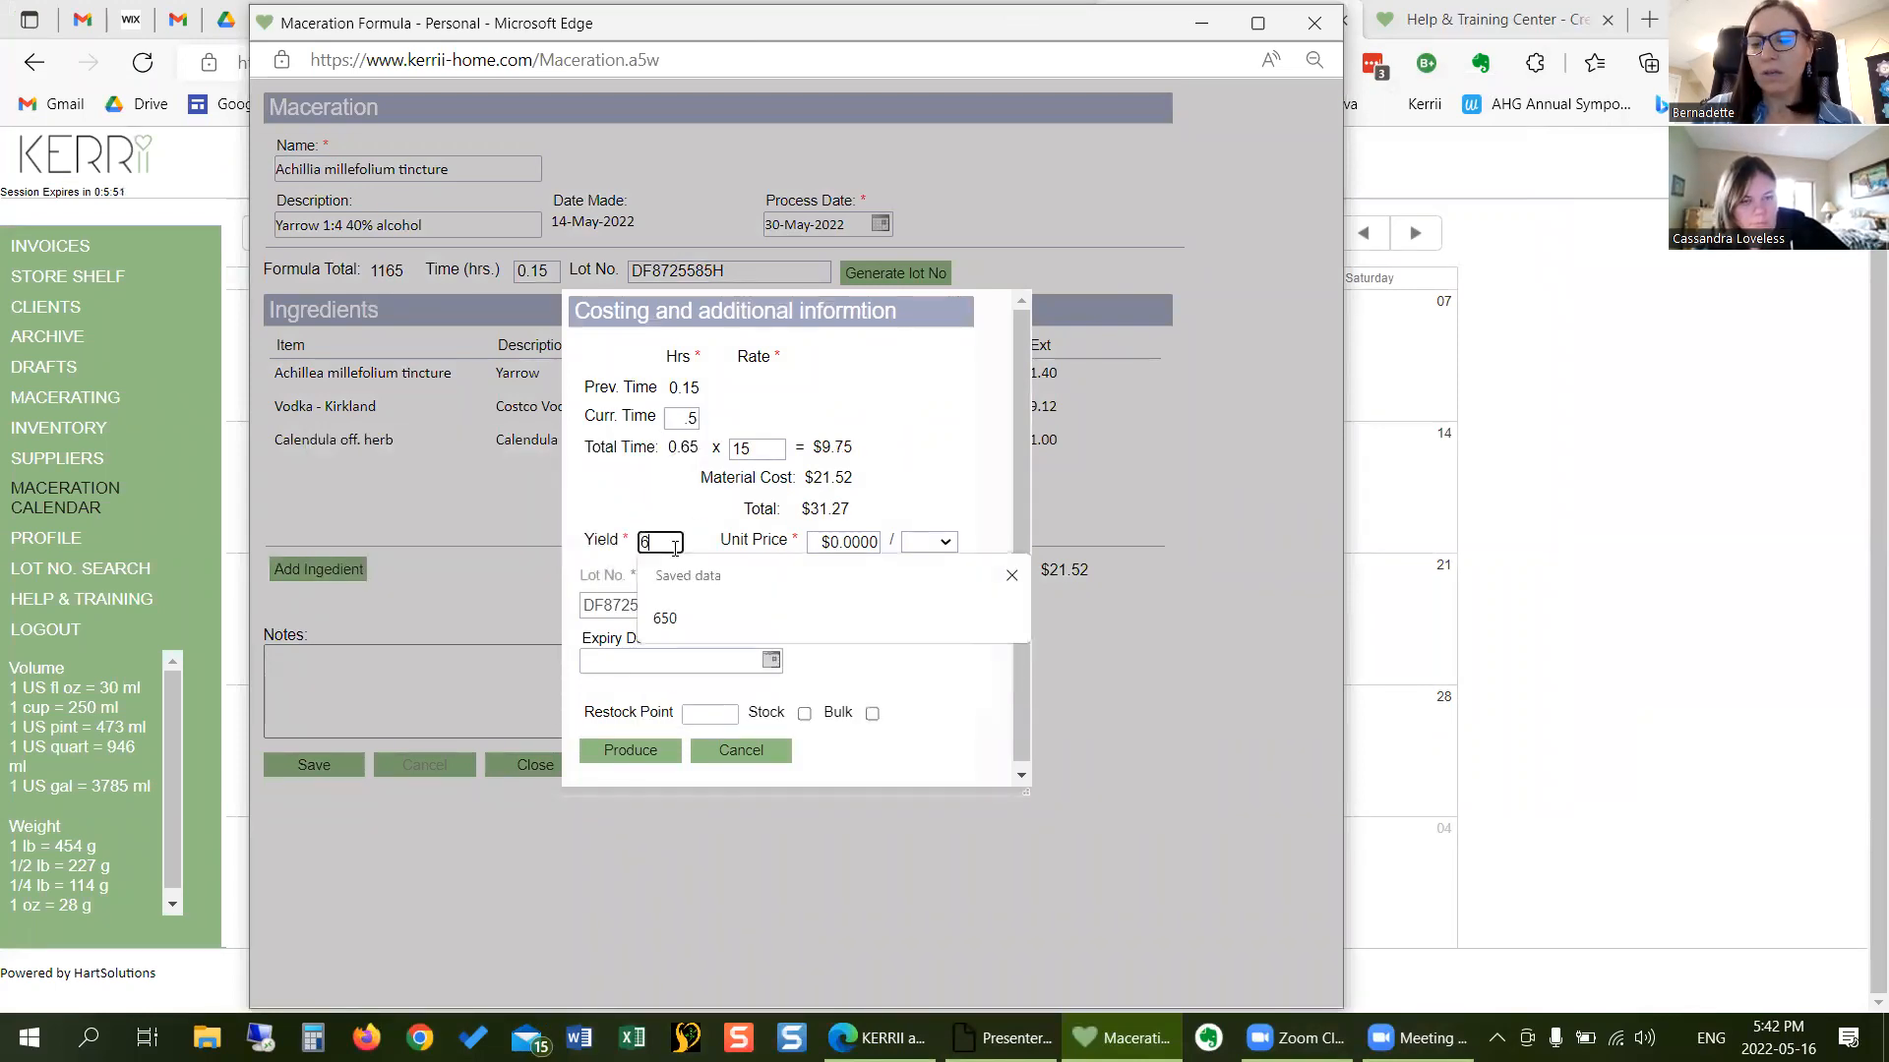
{"action": "key", "text": "Tab"}
{"action": "left_click", "coordinate": [947, 542]}
{"action": "left_click", "coordinate": [929, 630]}
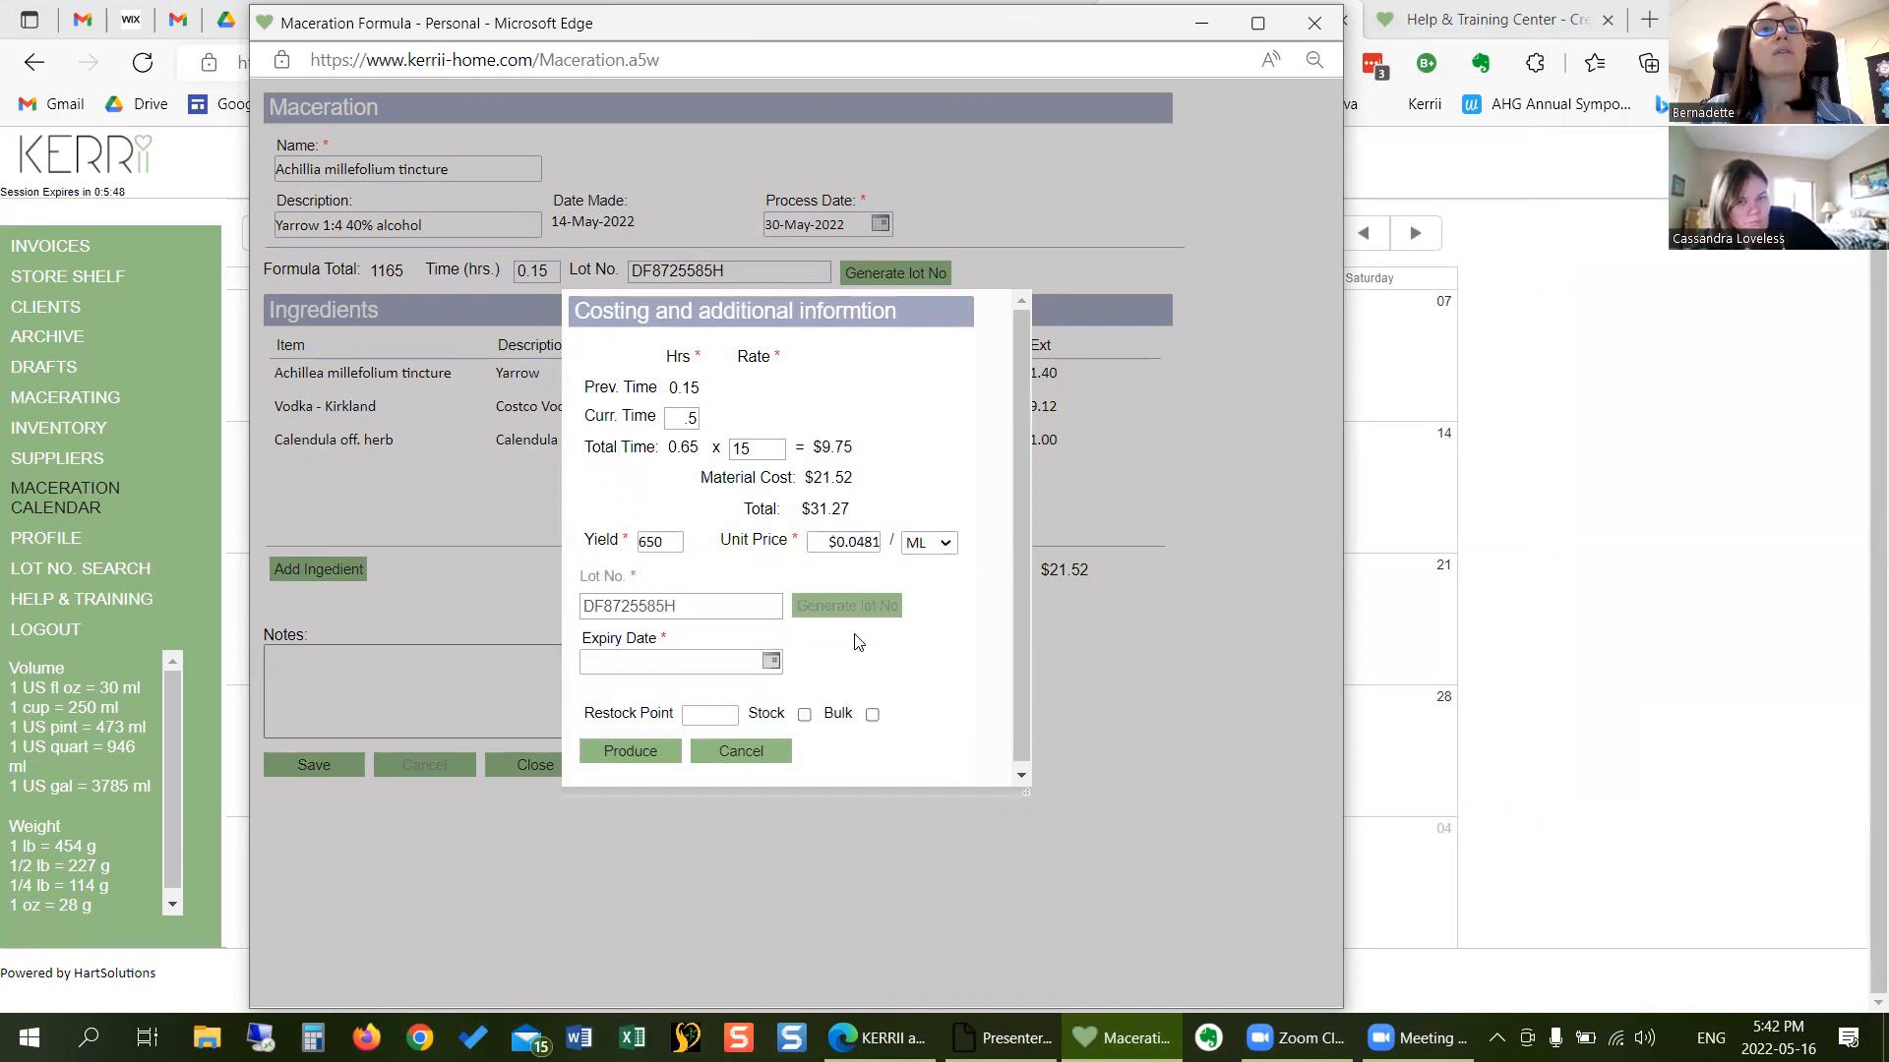
- Set the Achillia millefolium tincture's expiry date to 14 May 2025
{"action": "left_click", "coordinate": [771, 661]}
{"action": "left_click", "coordinate": [697, 695]}
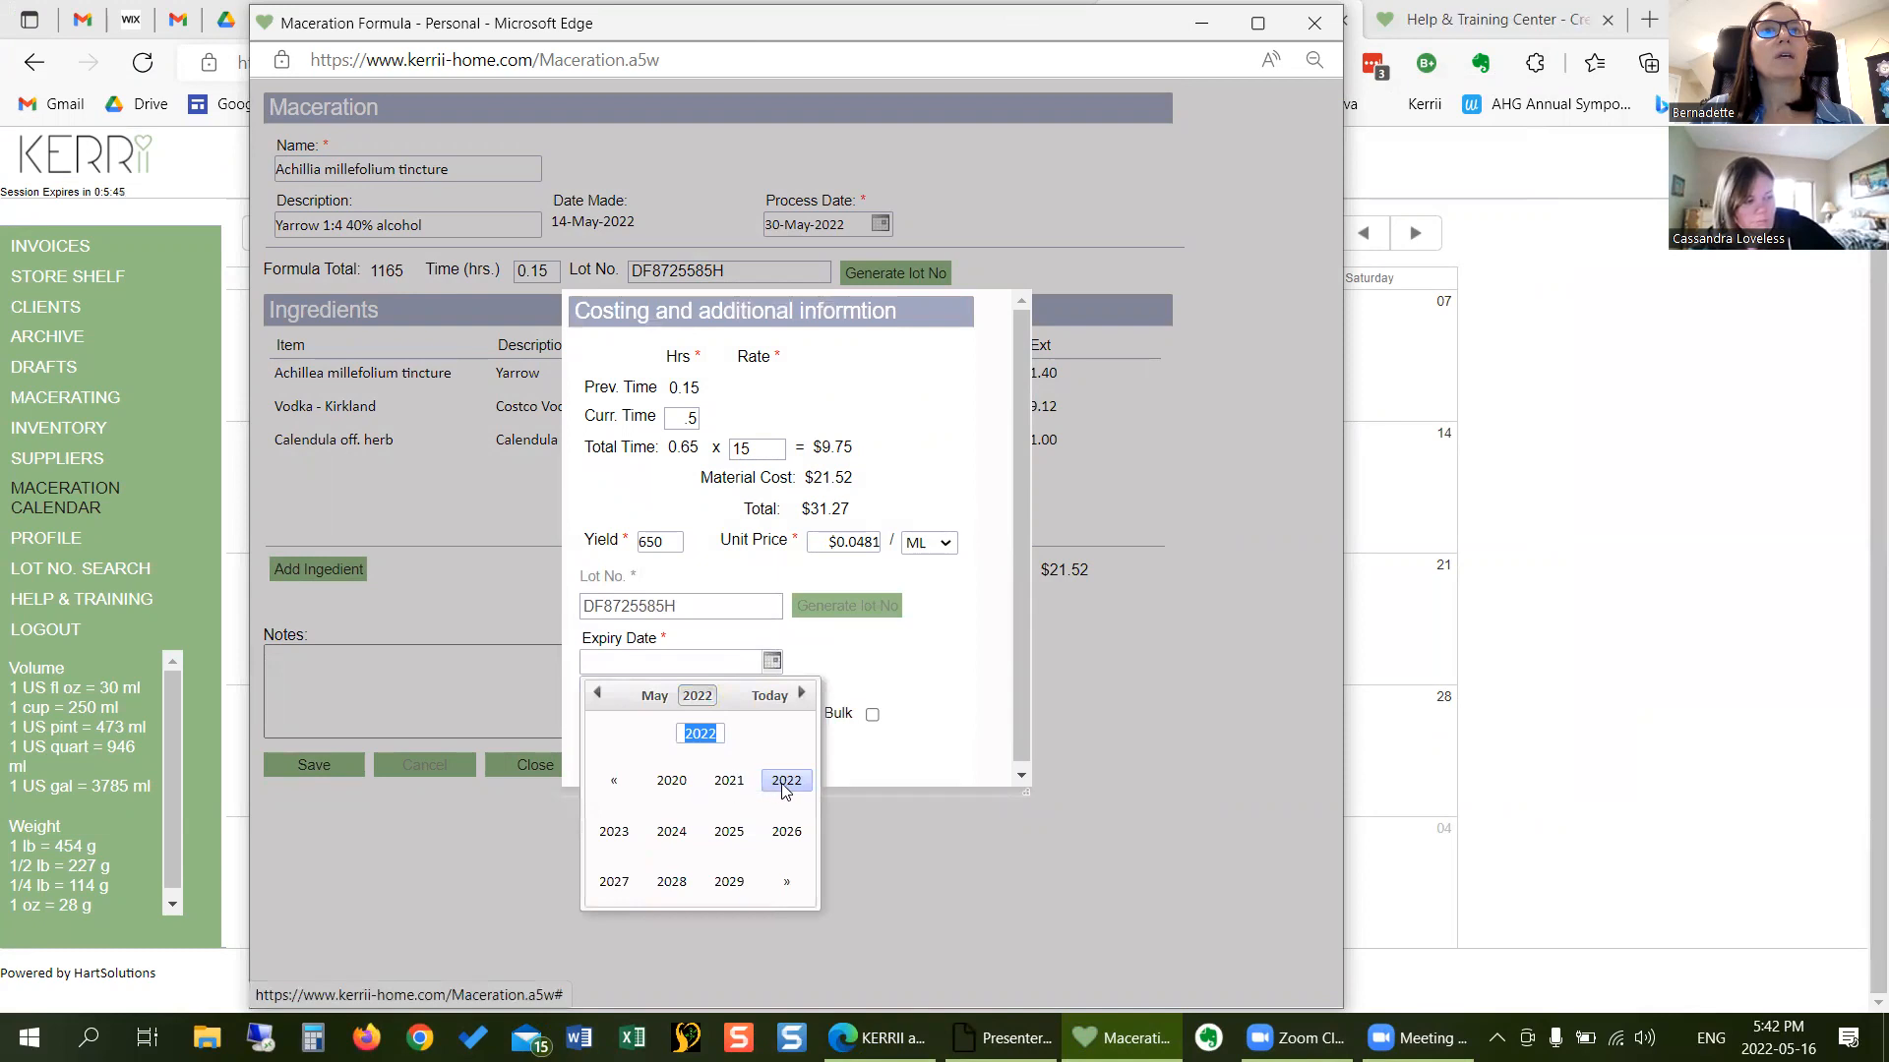
{"action": "left_click", "coordinate": [713, 840]}
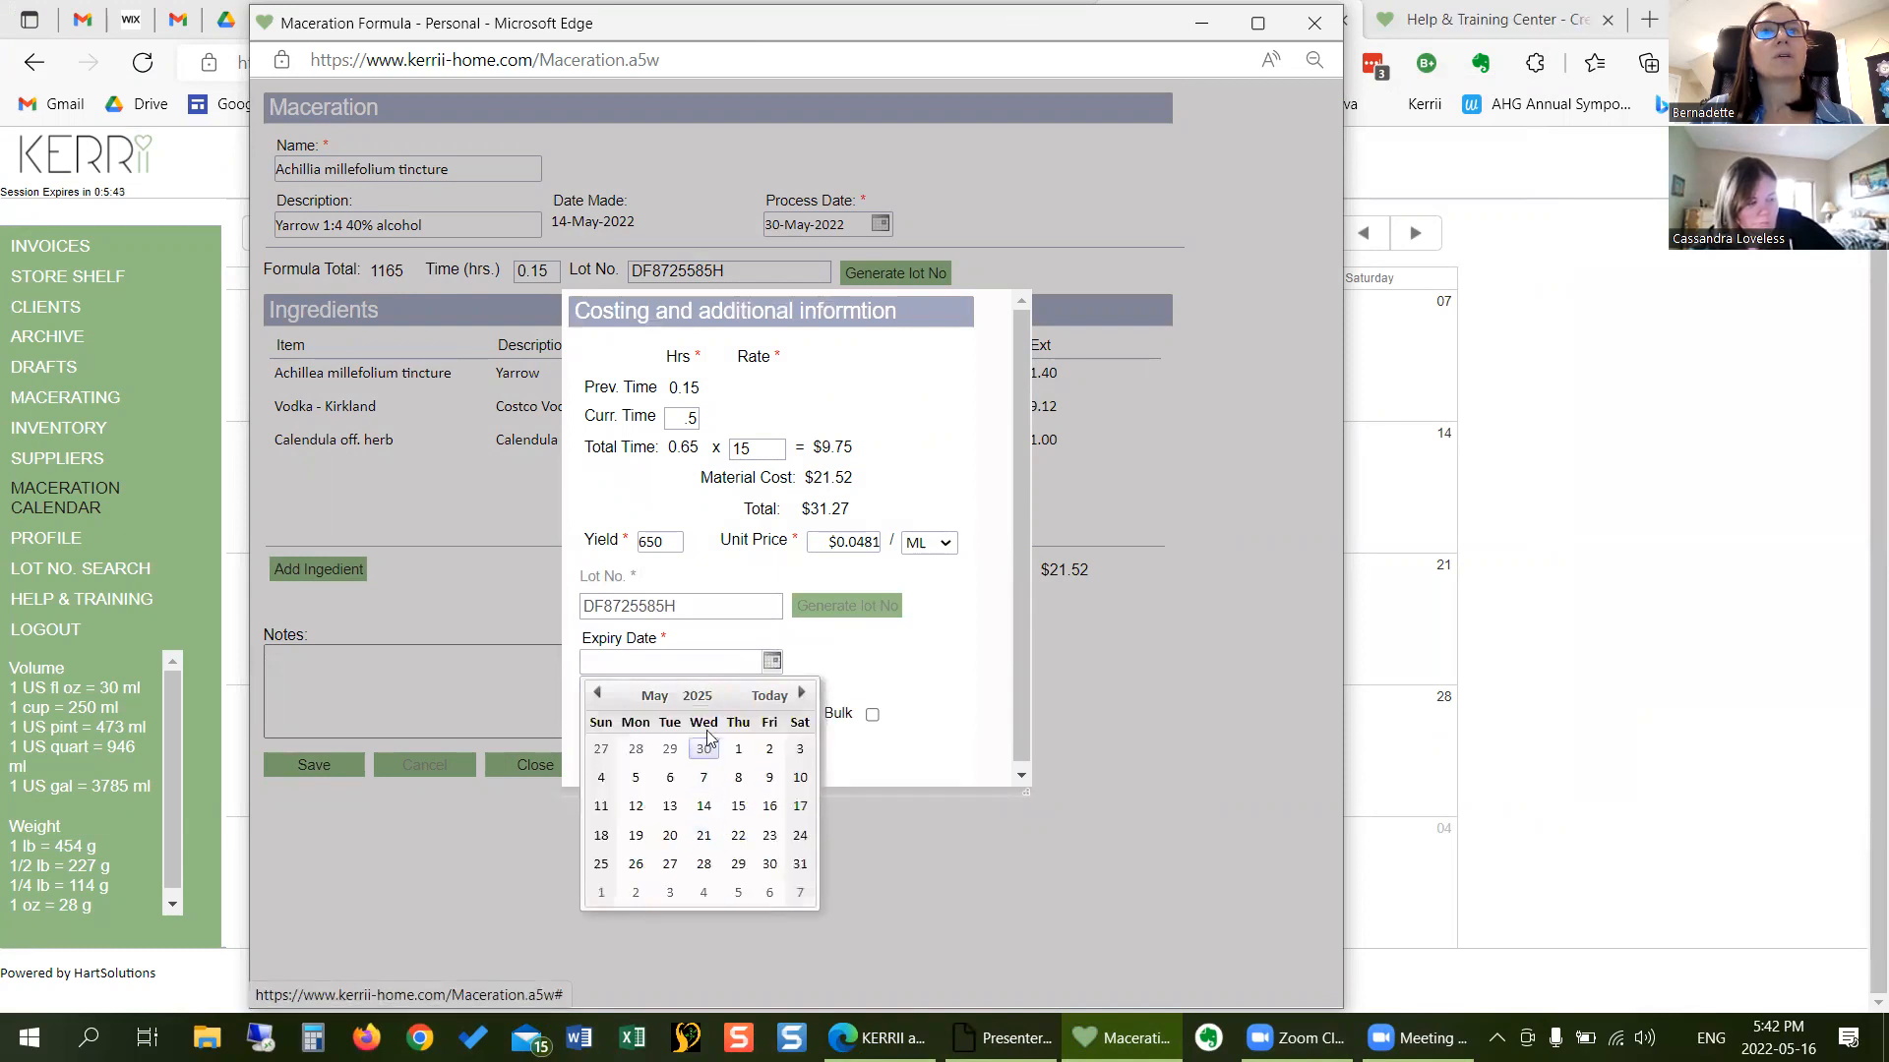
{"action": "left_click", "coordinate": [697, 799]}
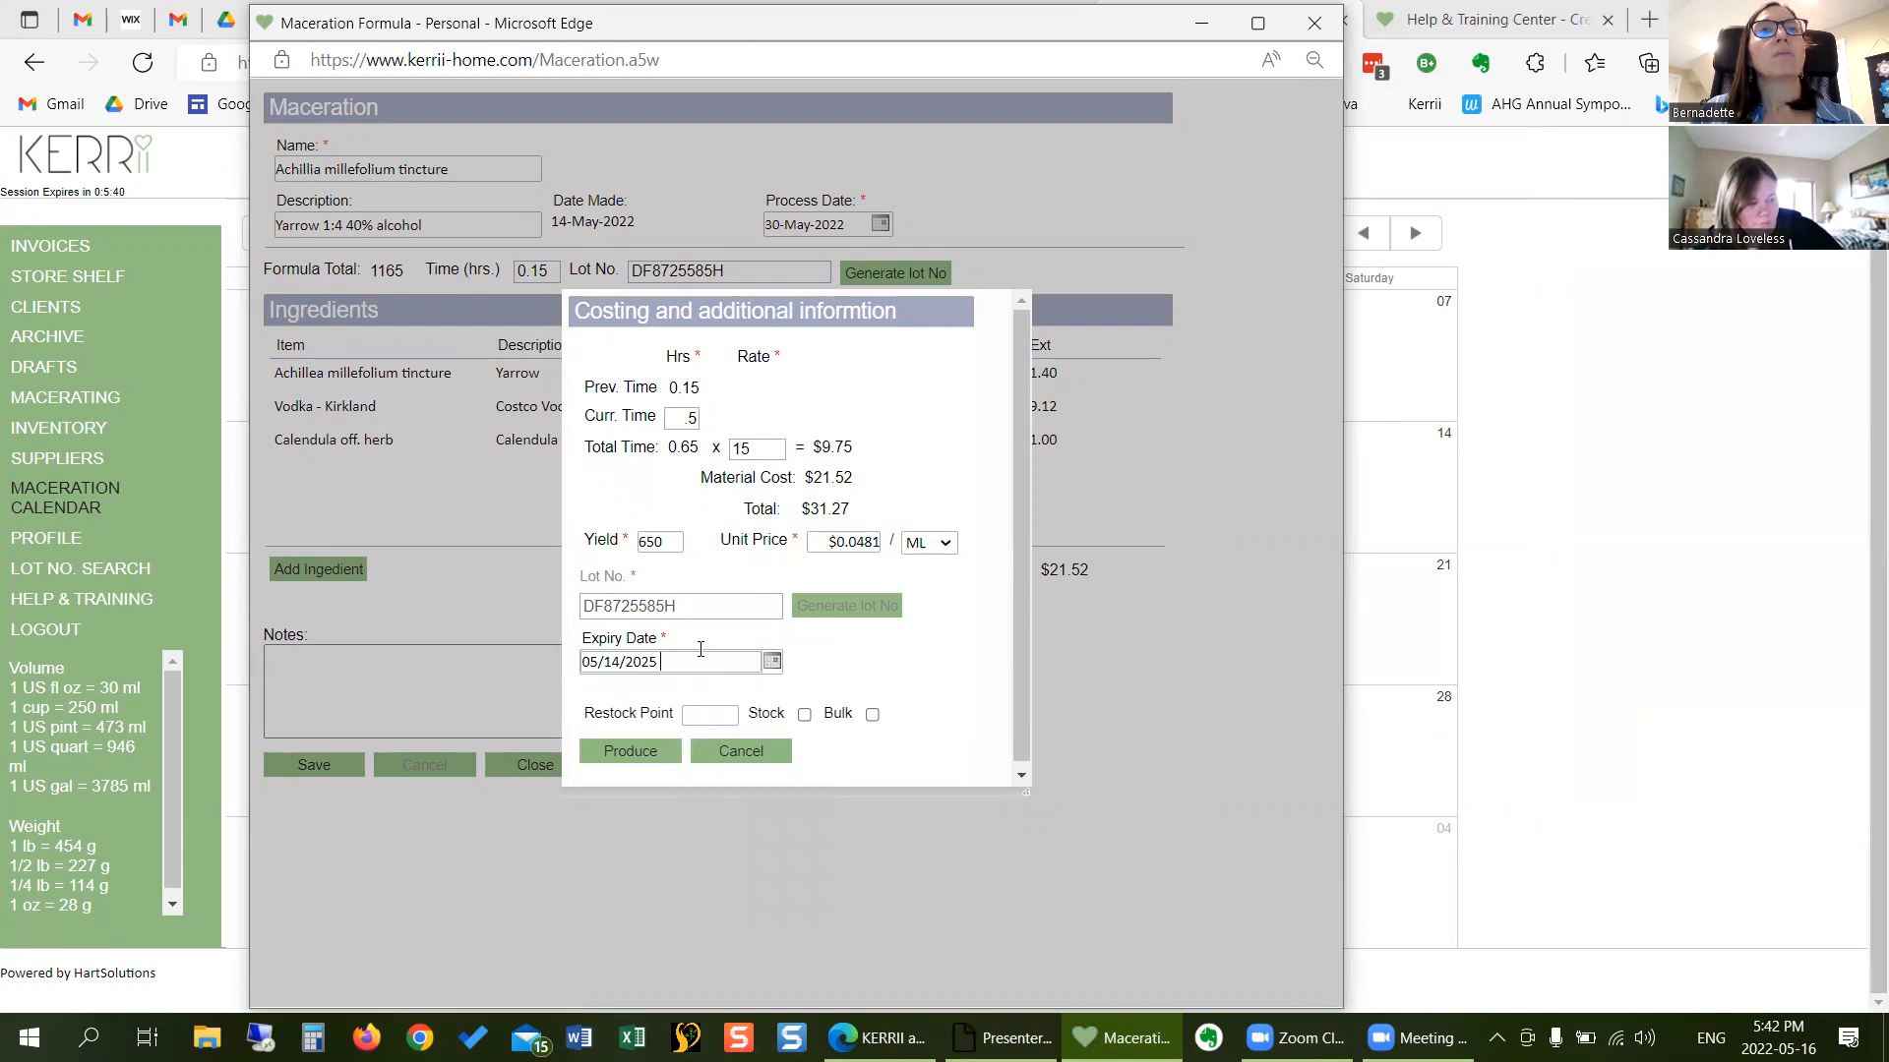
- Mark the Achillia millefolium tincture as bulk and produce the maceration
{"action": "left_click", "coordinate": [873, 716]}
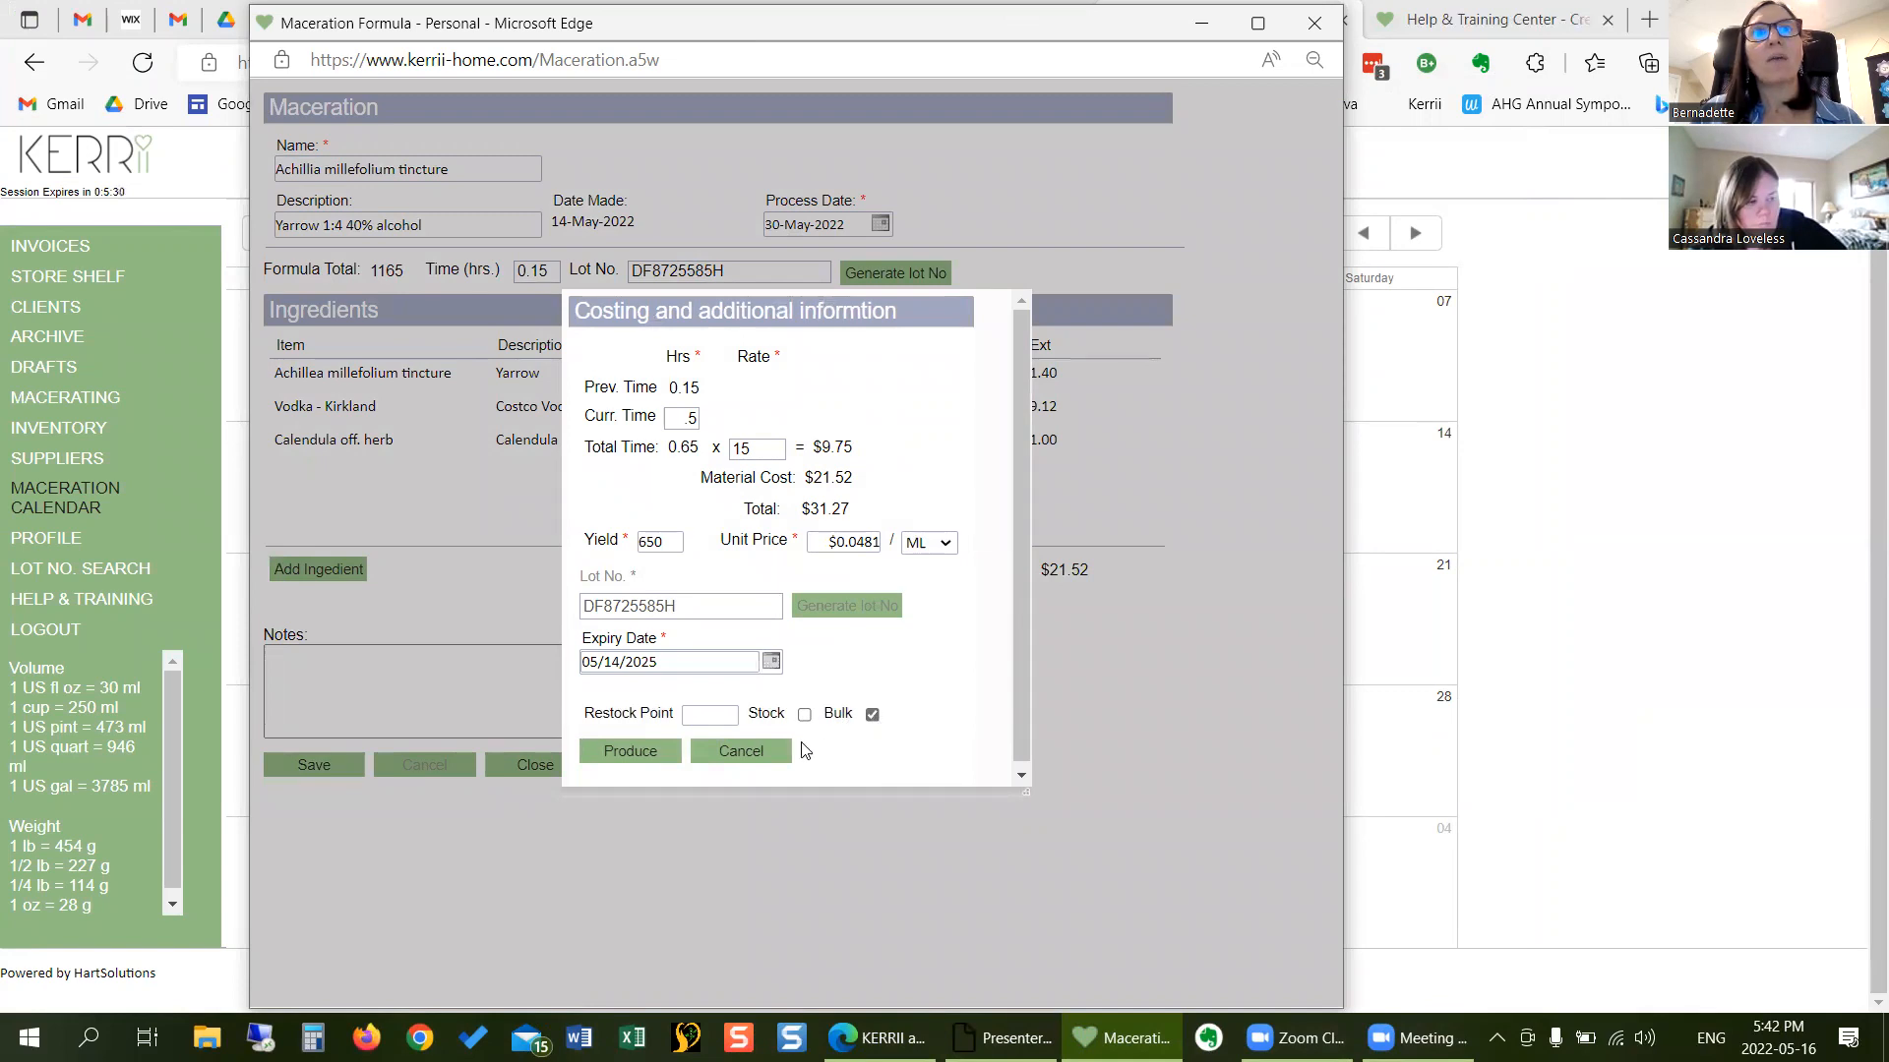
{"action": "left_click", "coordinate": [643, 752]}
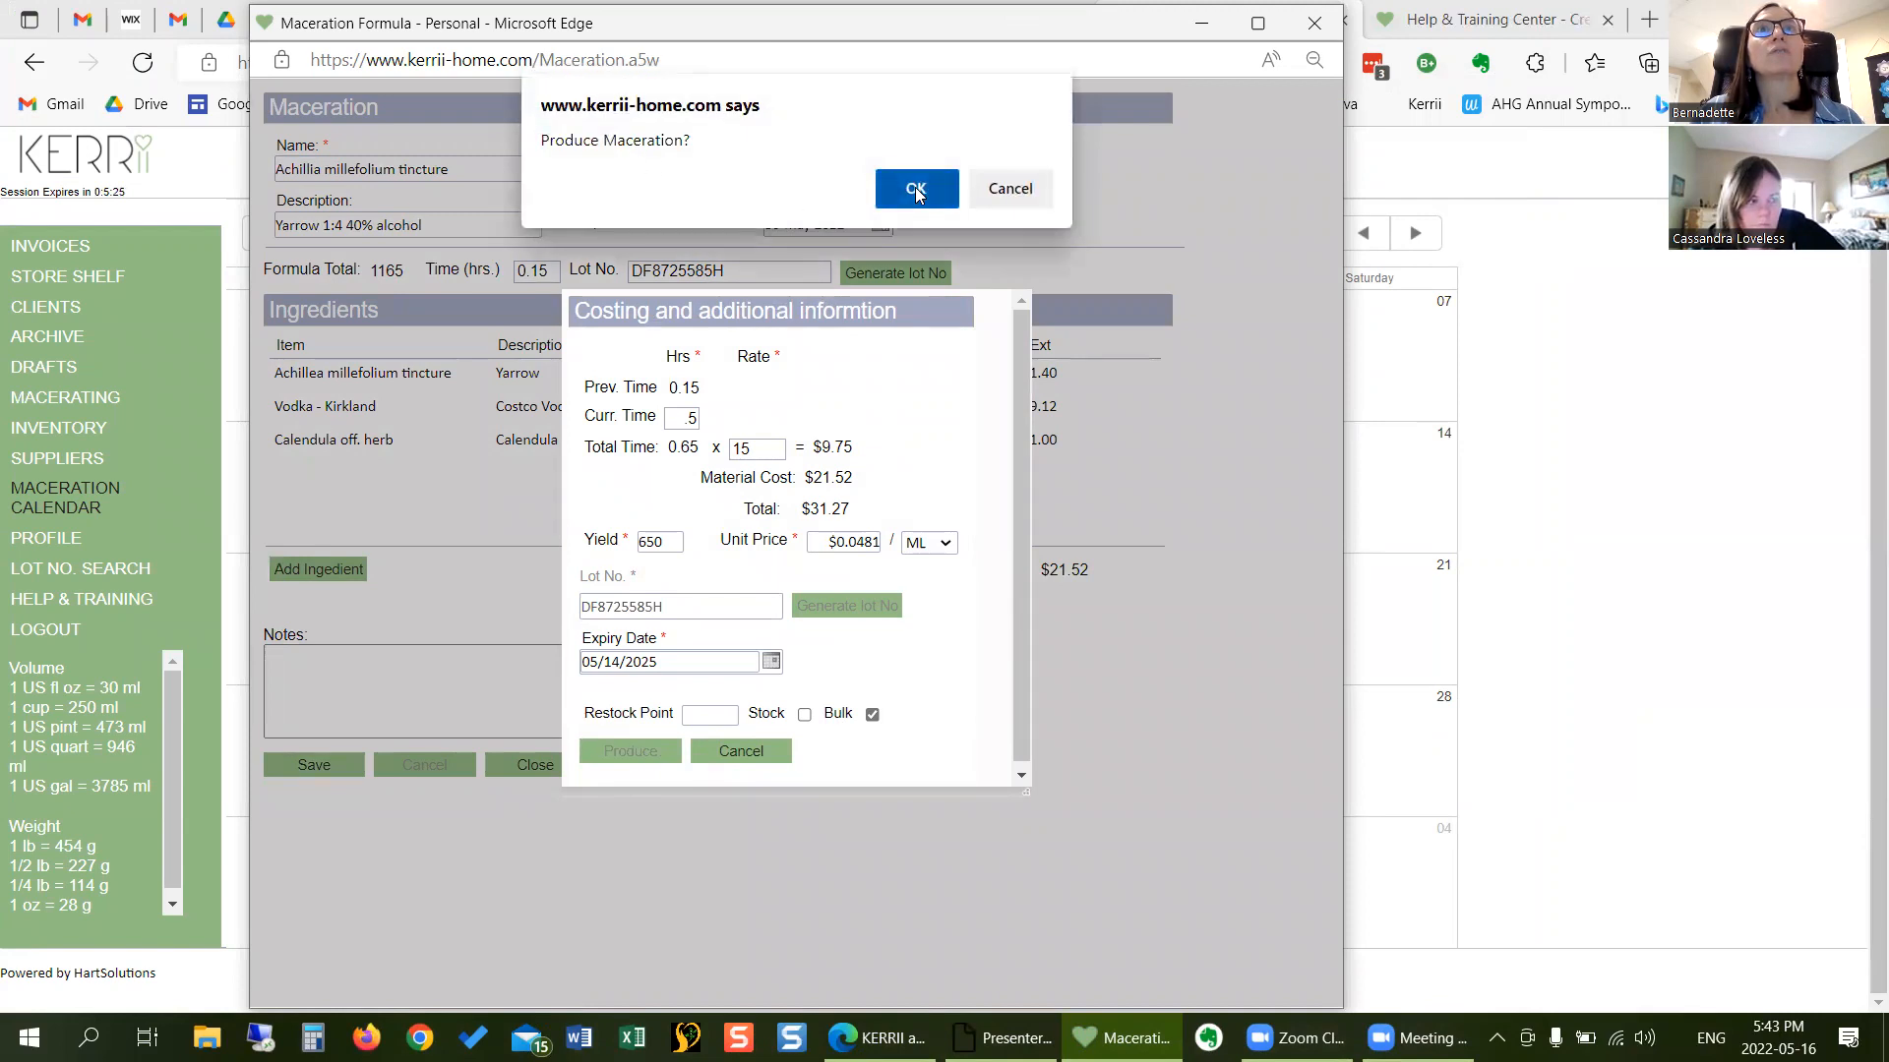
{"action": "left_click", "coordinate": [916, 191]}
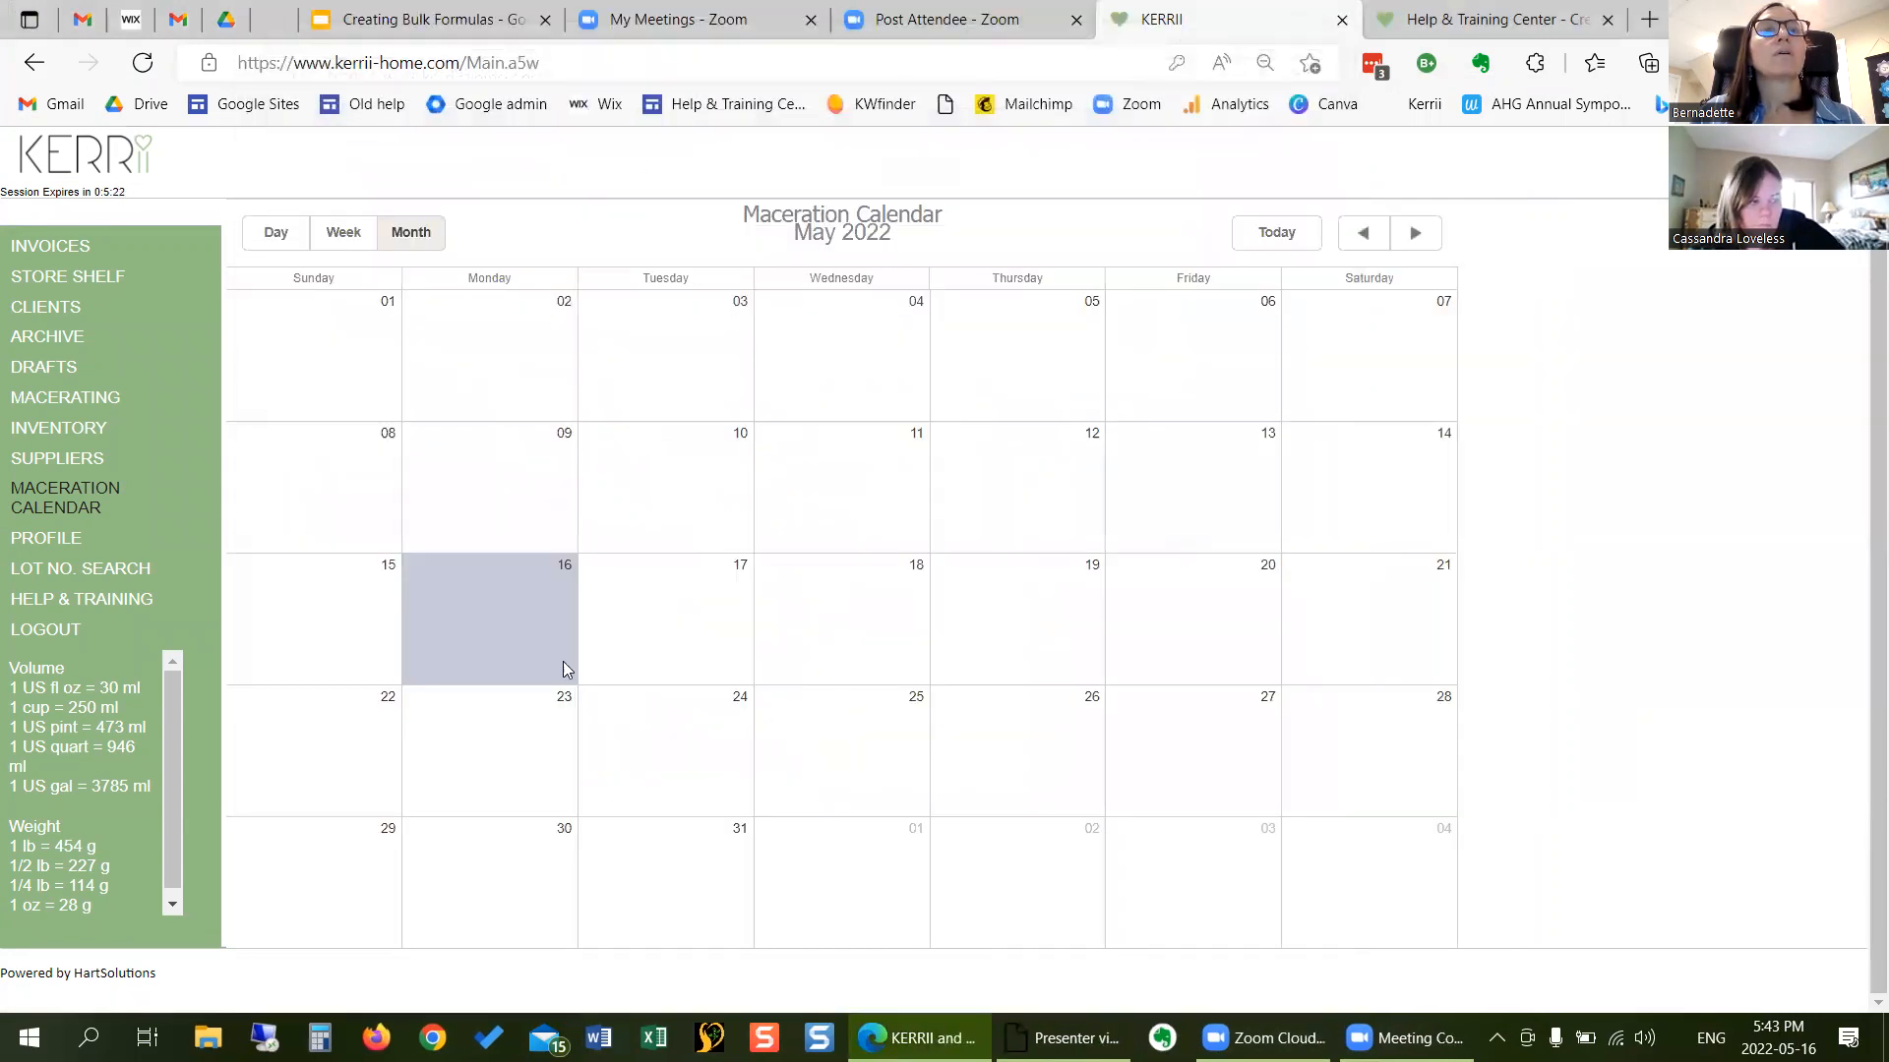
- Filter the inventory items by "ach" to check the produced Achillia millefolium tincture
{"action": "left_click", "coordinate": [85, 435]}
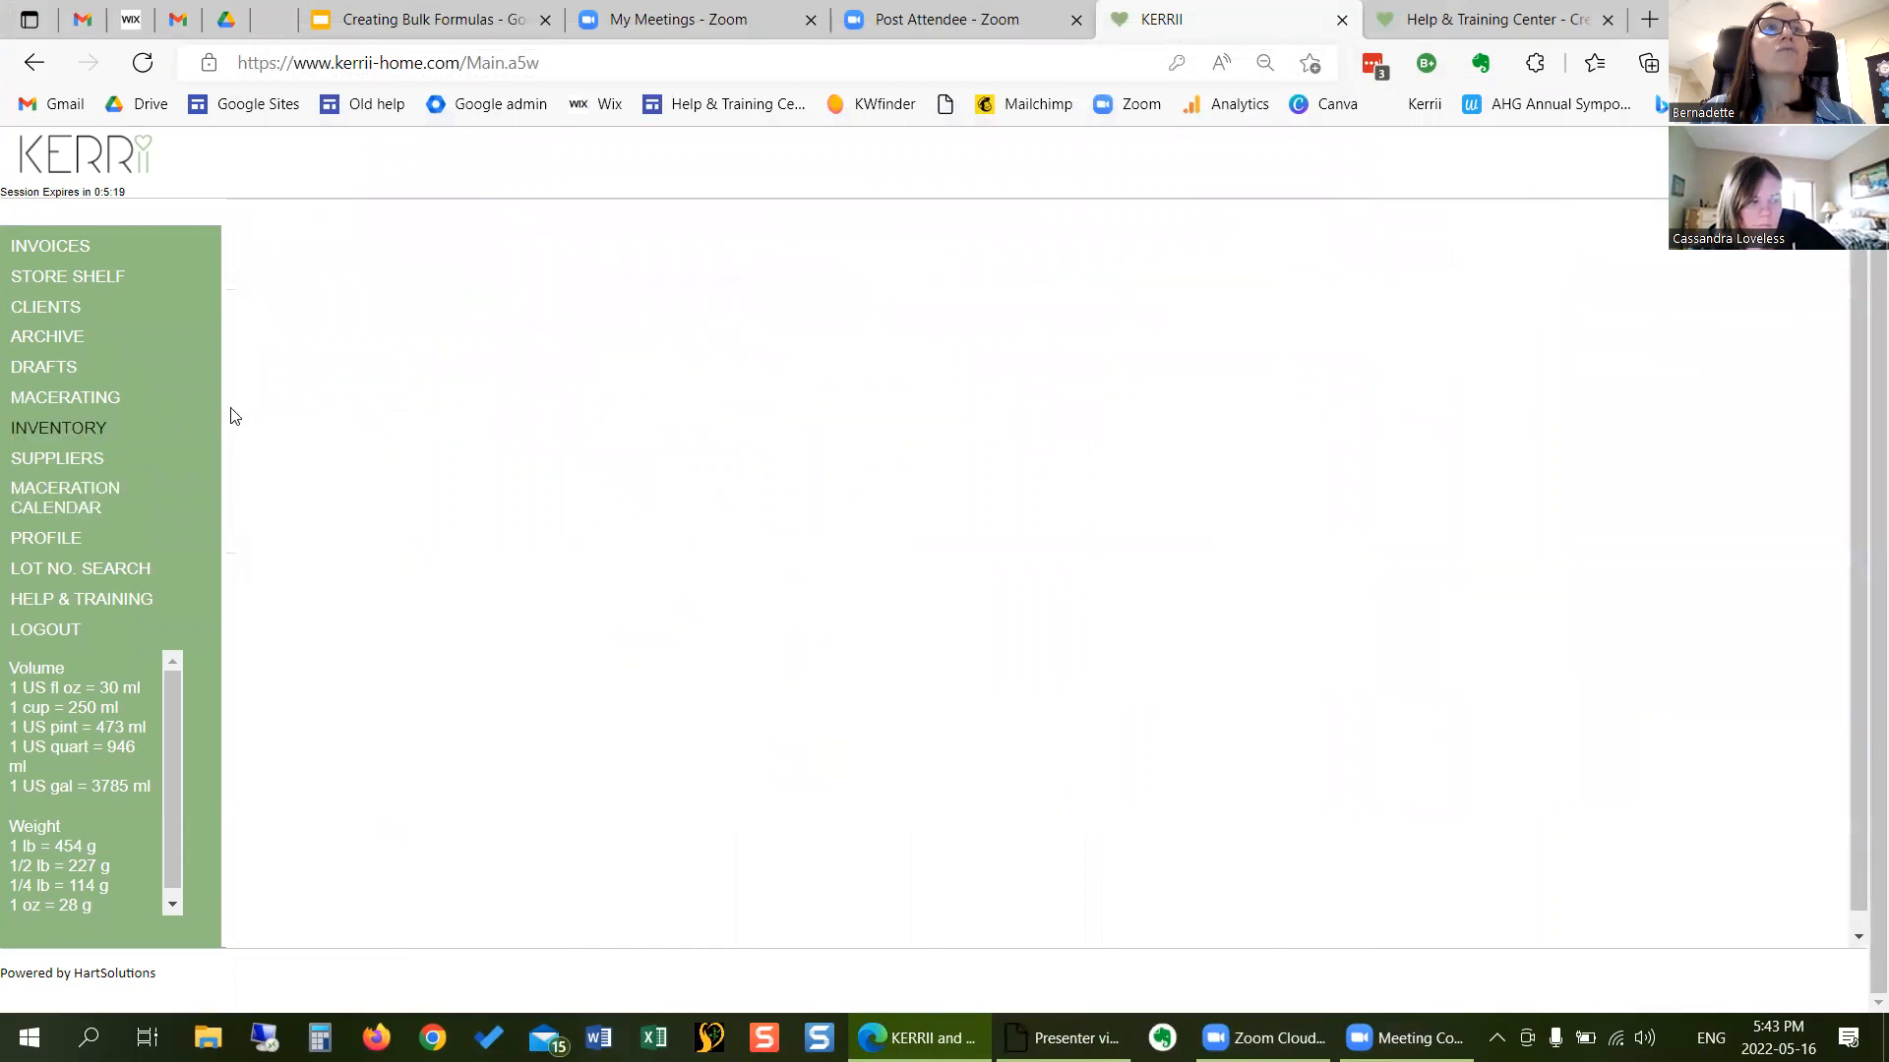
{"action": "left_click", "coordinate": [372, 287]}
{"action": "type", "text": "ach"}
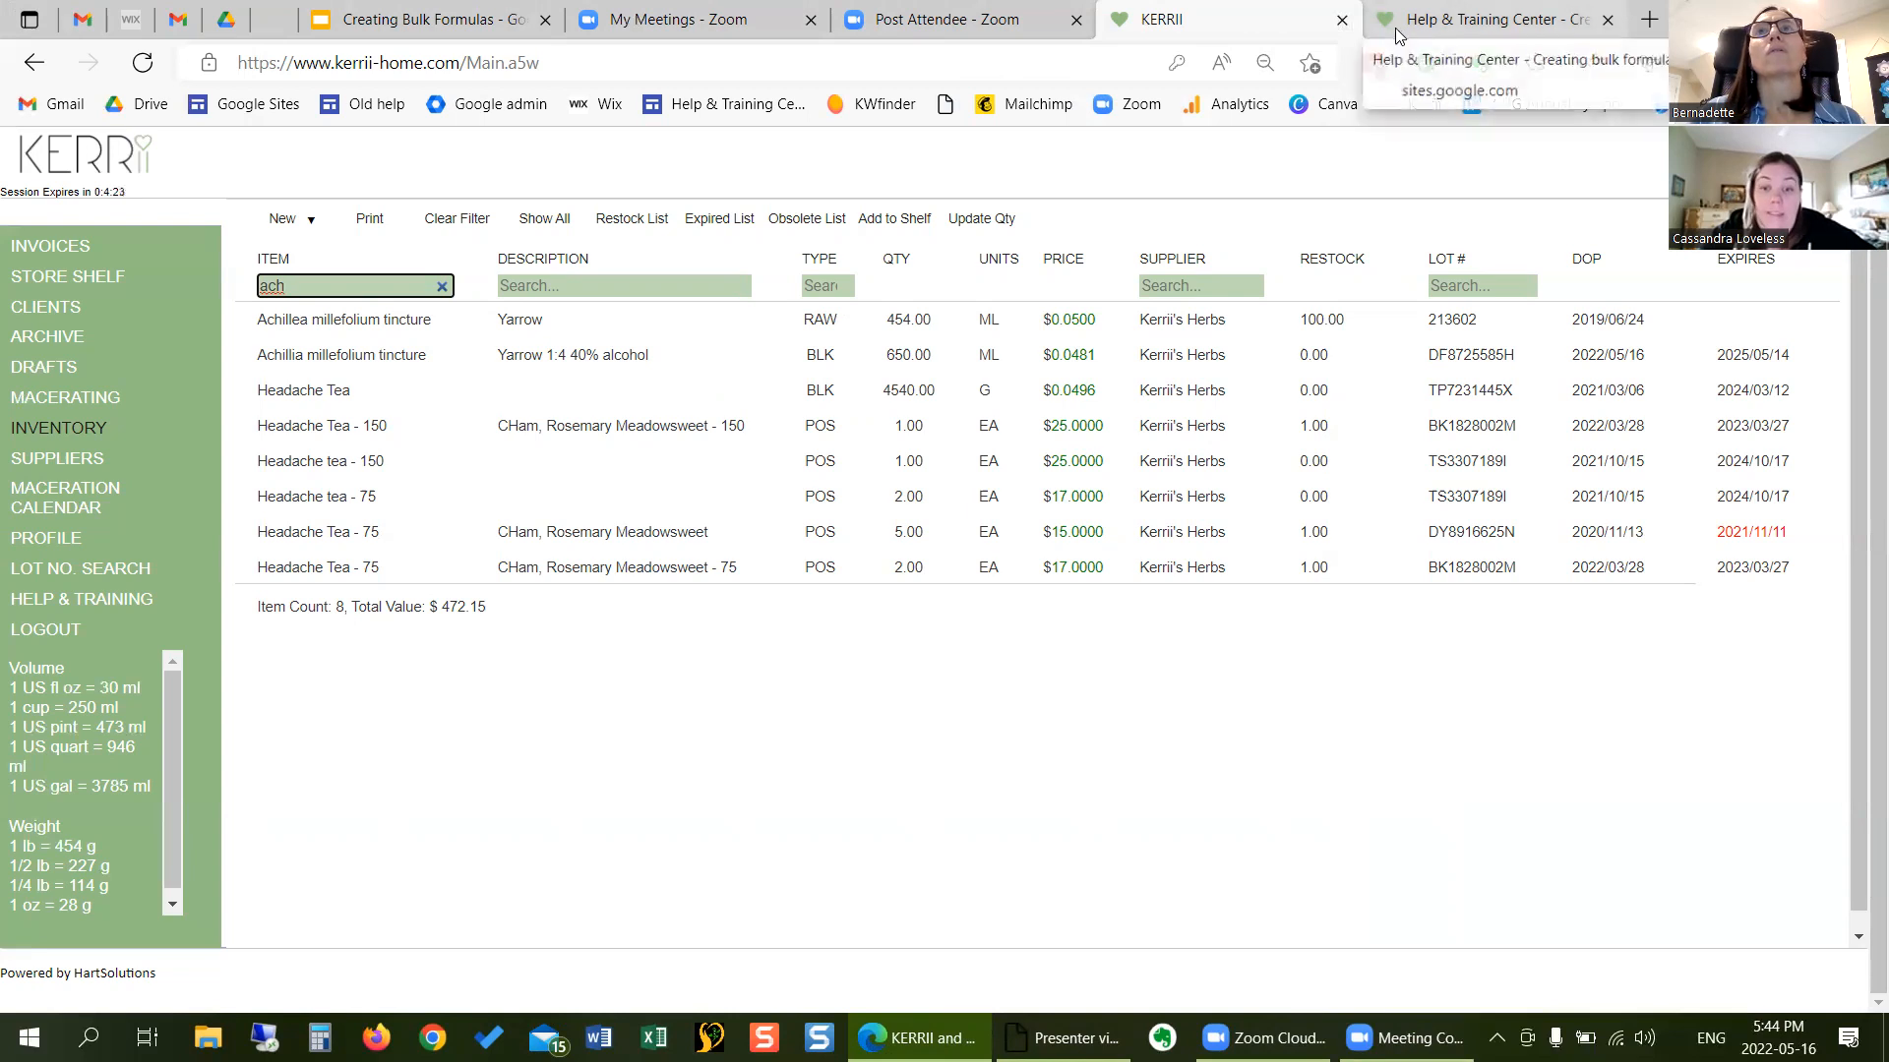
- Open the public KERRII website in a new browser tab and view the May calendar on its Events page
{"action": "left_click", "coordinate": [1650, 19]}
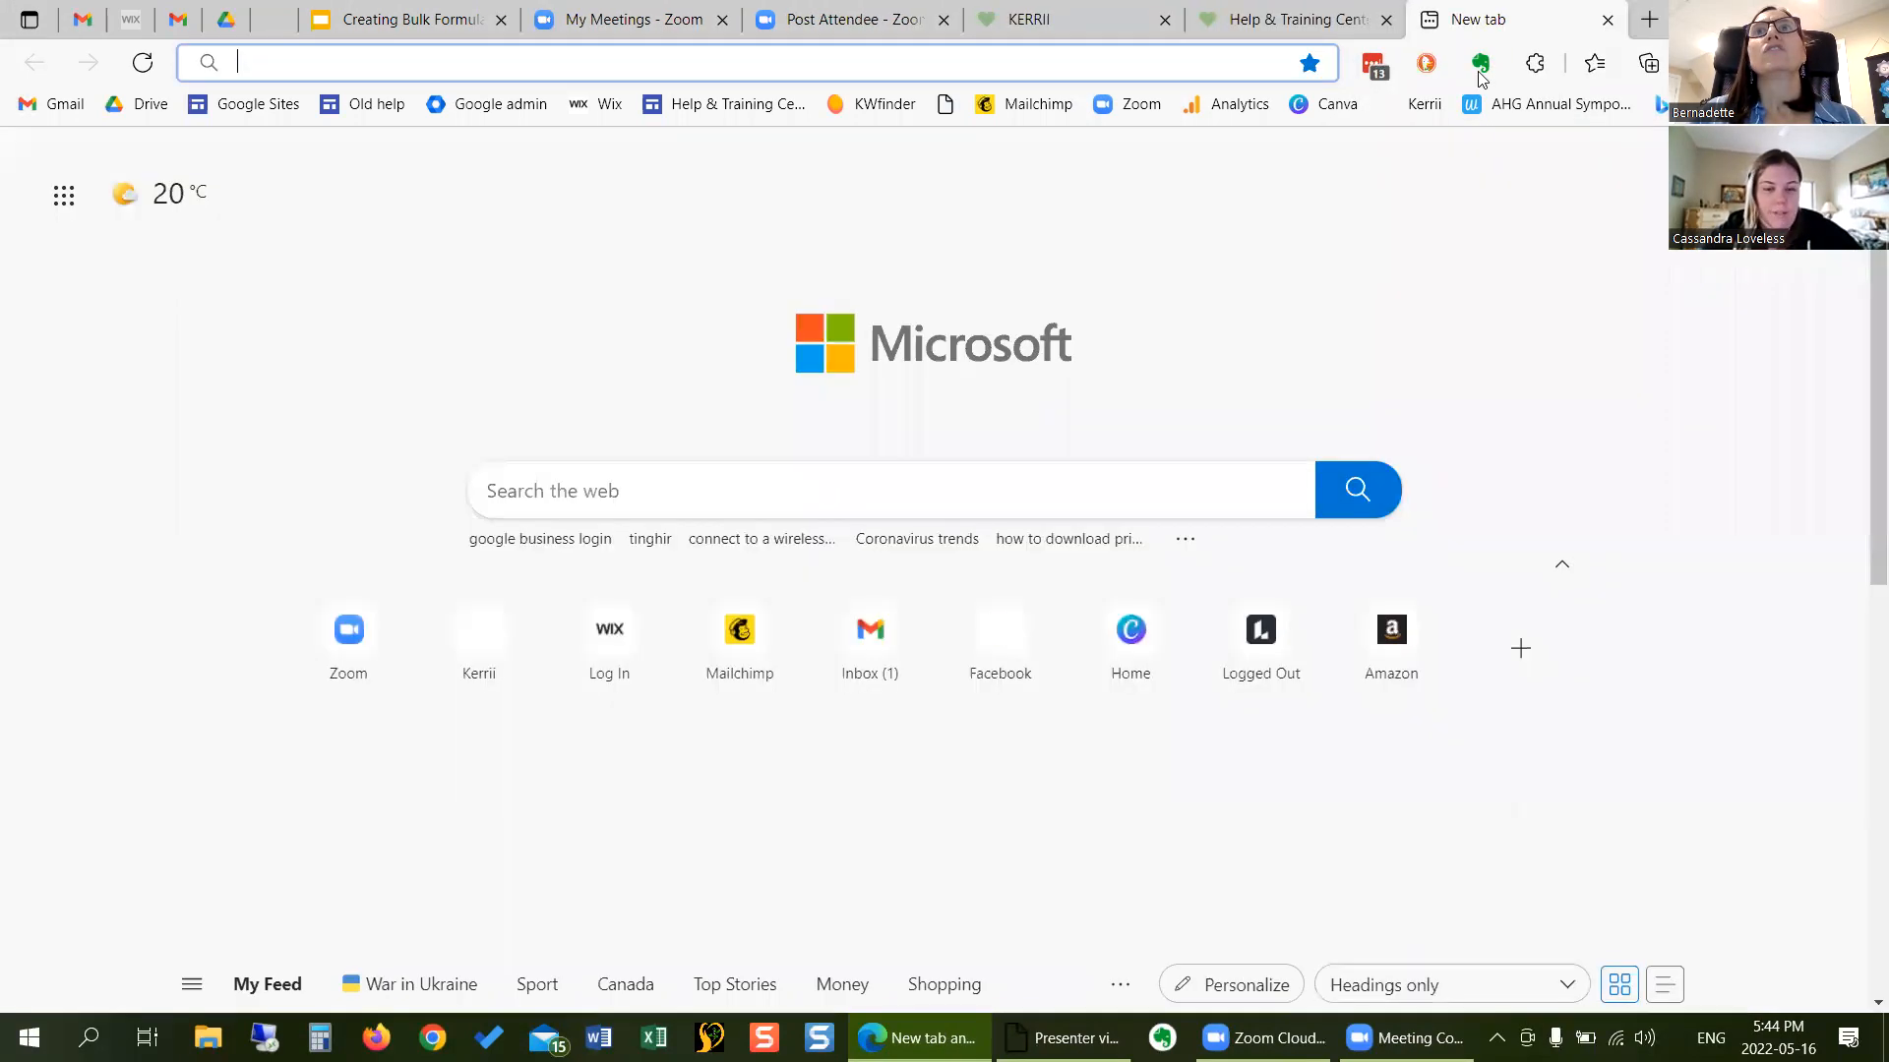
{"action": "left_click", "coordinate": [1426, 106]}
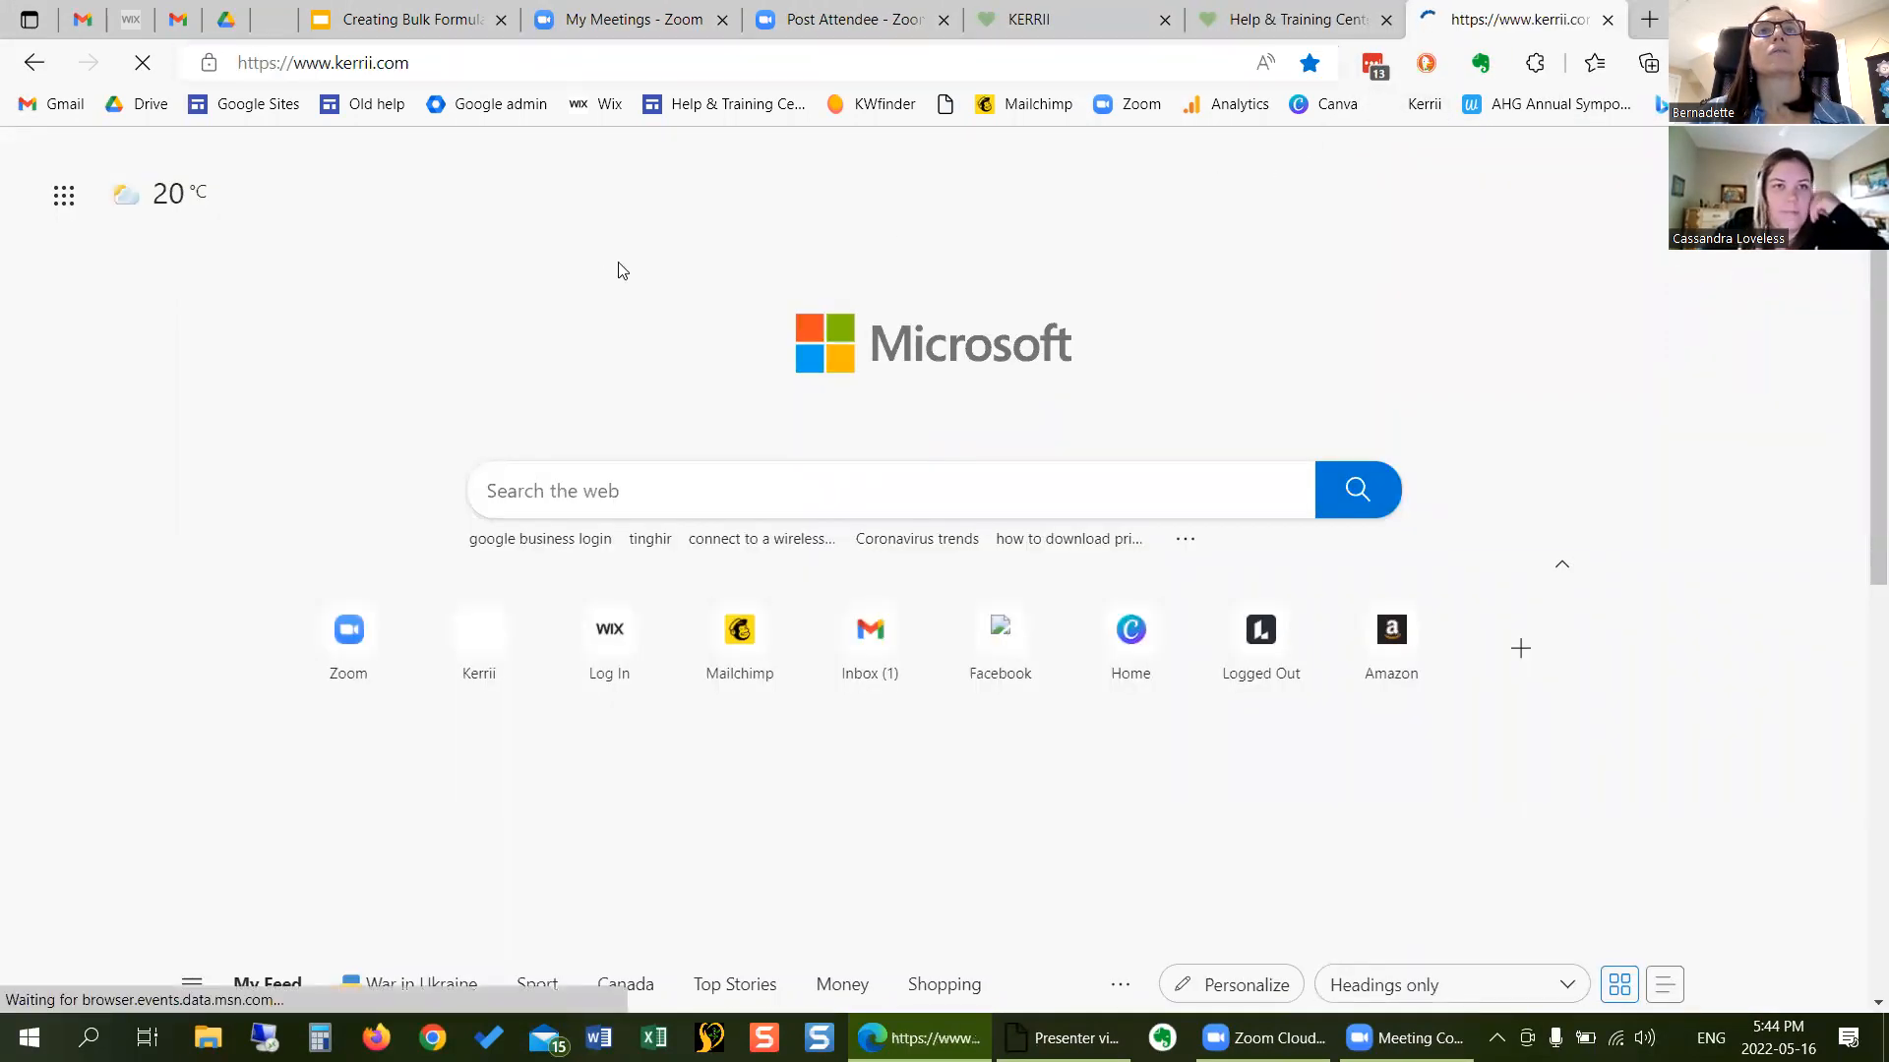
{"action": "mouse_move", "coordinate": [939, 284]}
{"action": "left_click", "coordinate": [921, 351]}
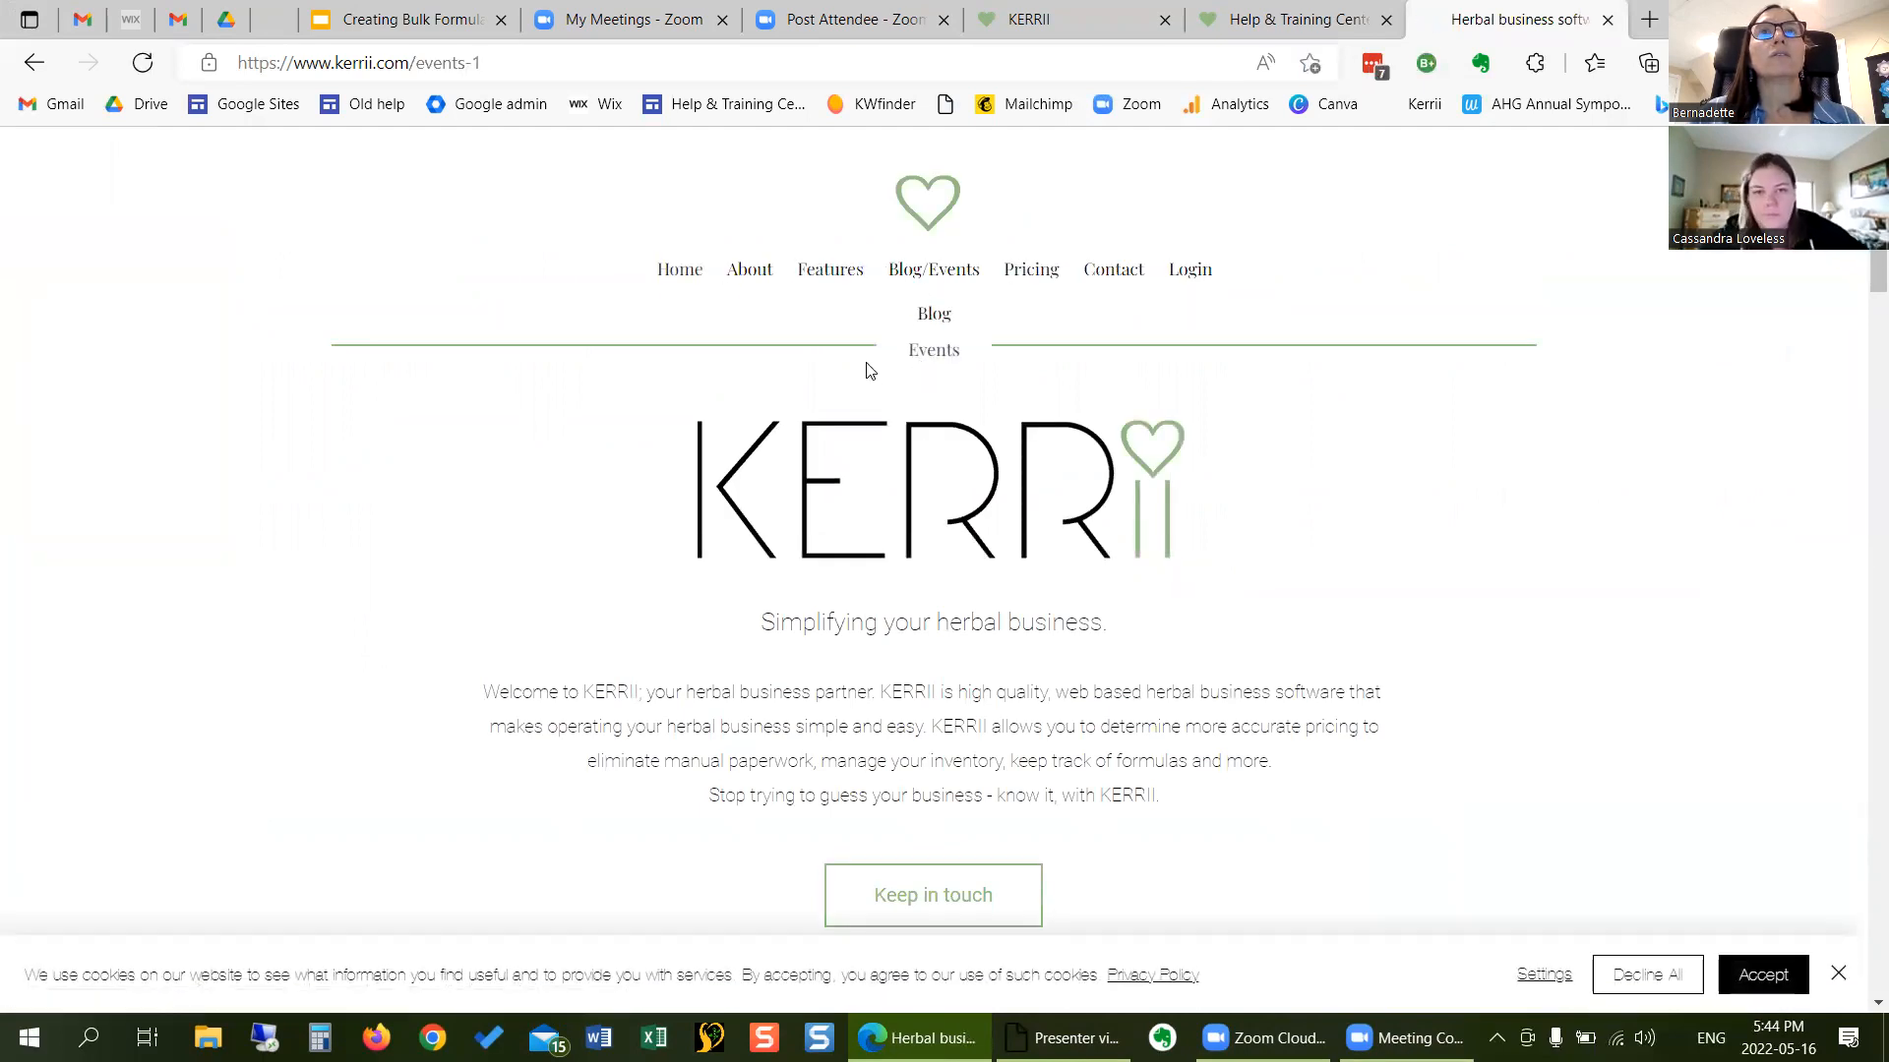
{"action": "scroll", "coordinate": [851, 444], "scroll_direction": "down", "scroll_amount": 6}
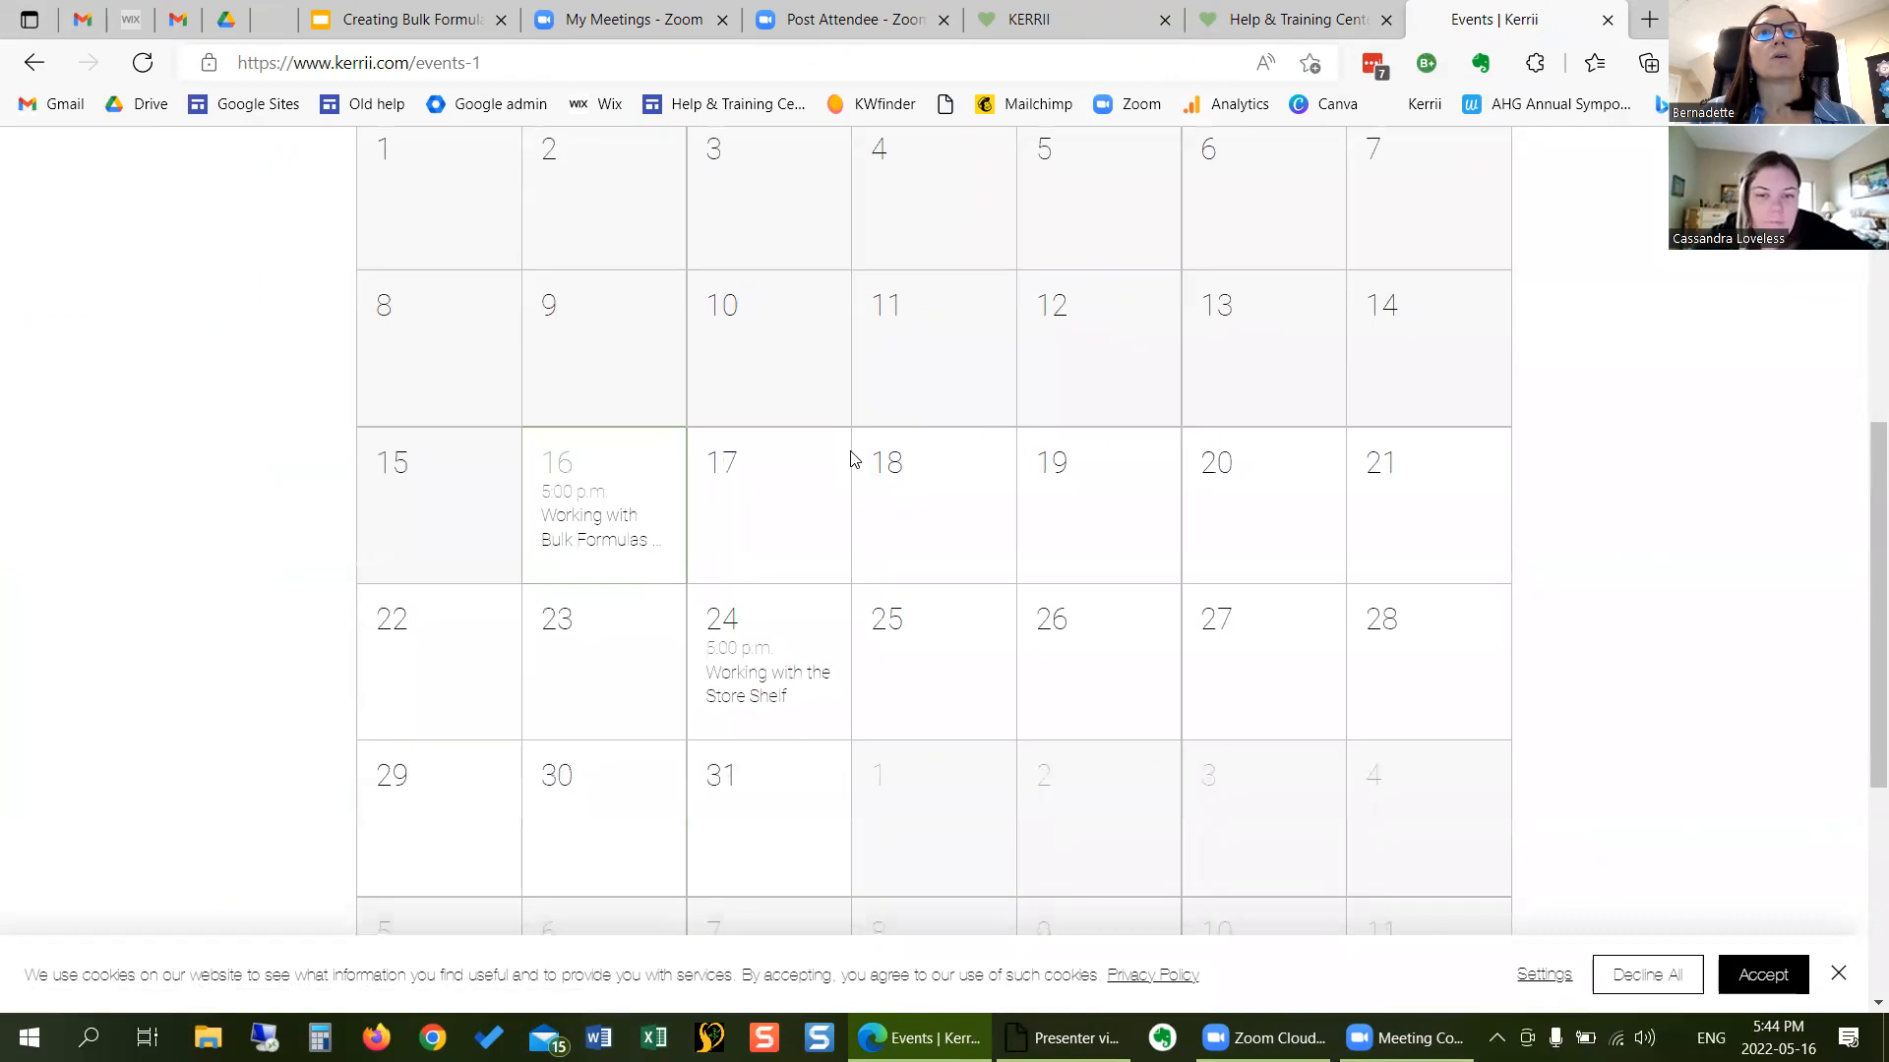